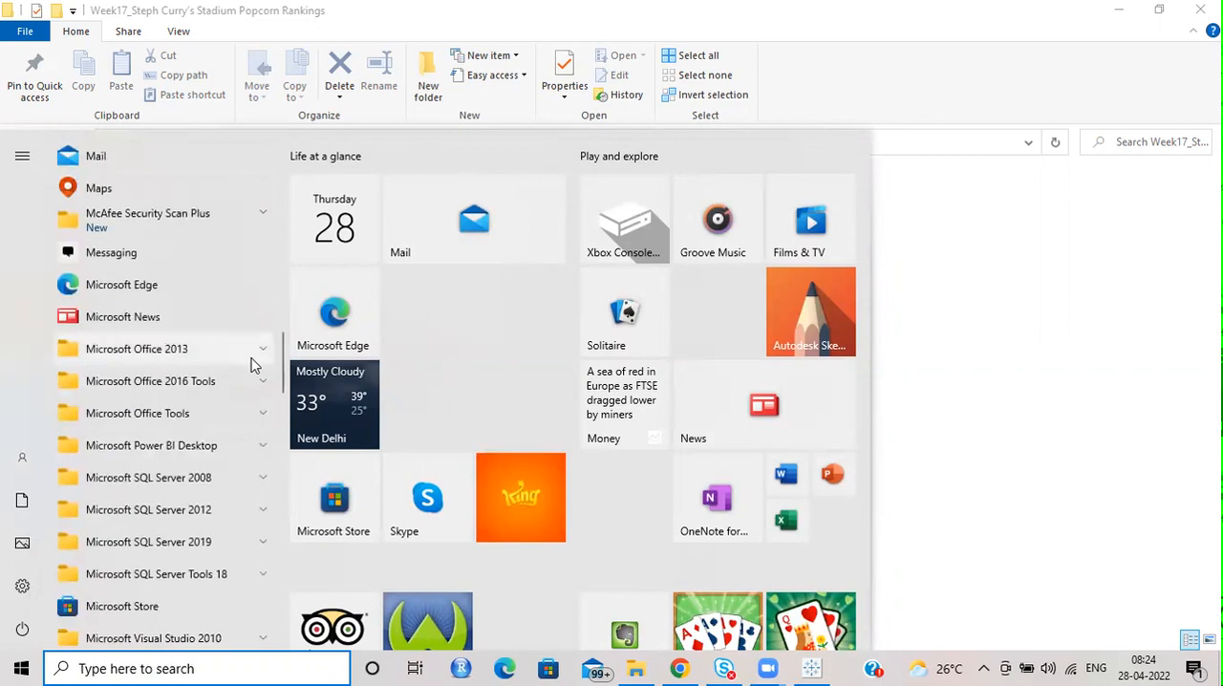
# Open the recent Steph Curry Stadium Popcorn Rankings workbook in Excel, dismissing the Office activation notice.
pyautogui.click(1057, 323)
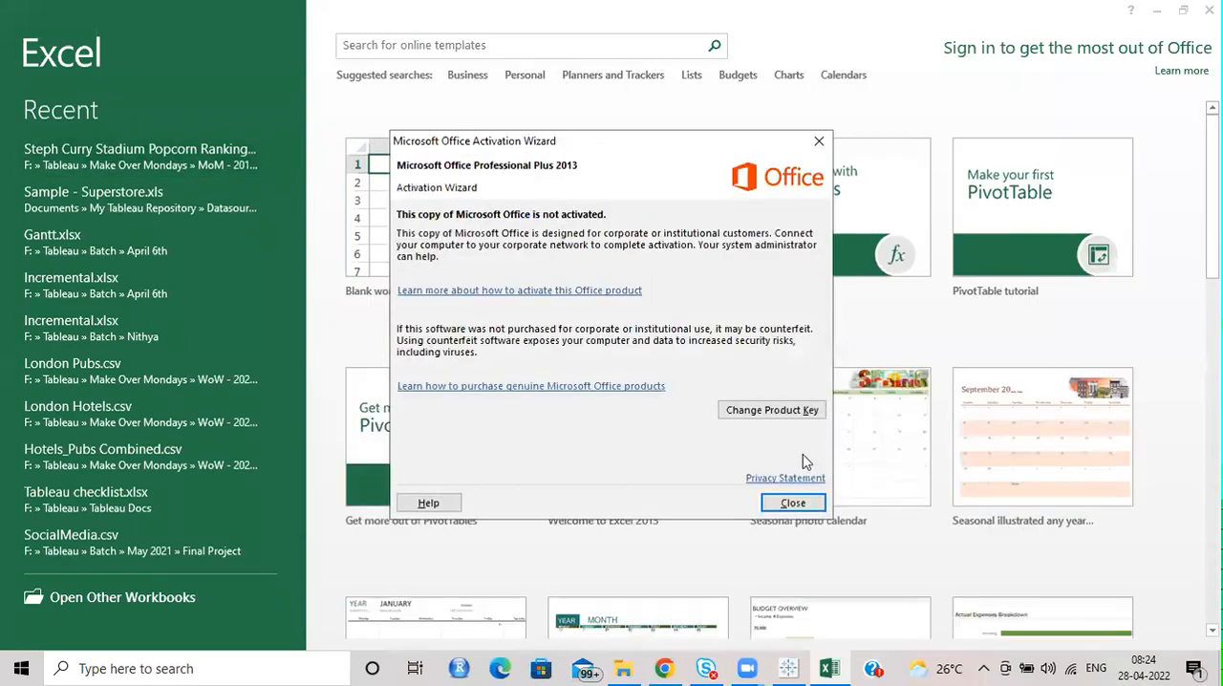
pyautogui.click(804, 502)
pyautogui.click(163, 161)
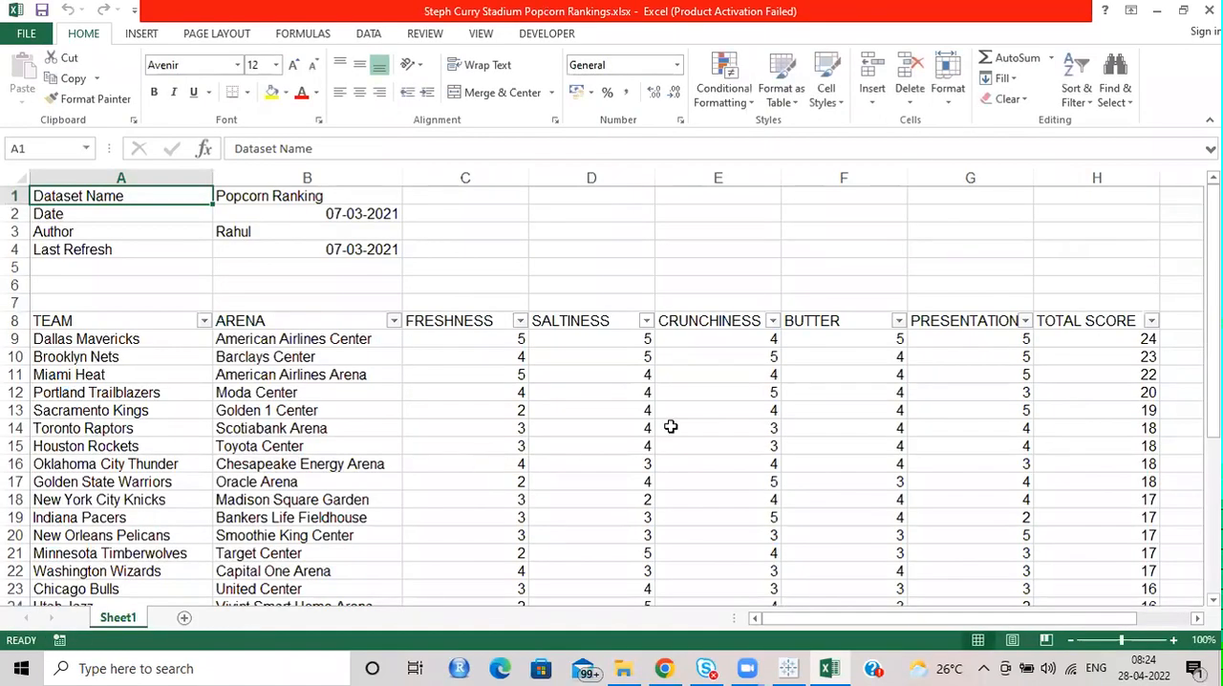
pyautogui.click(1073, 641)
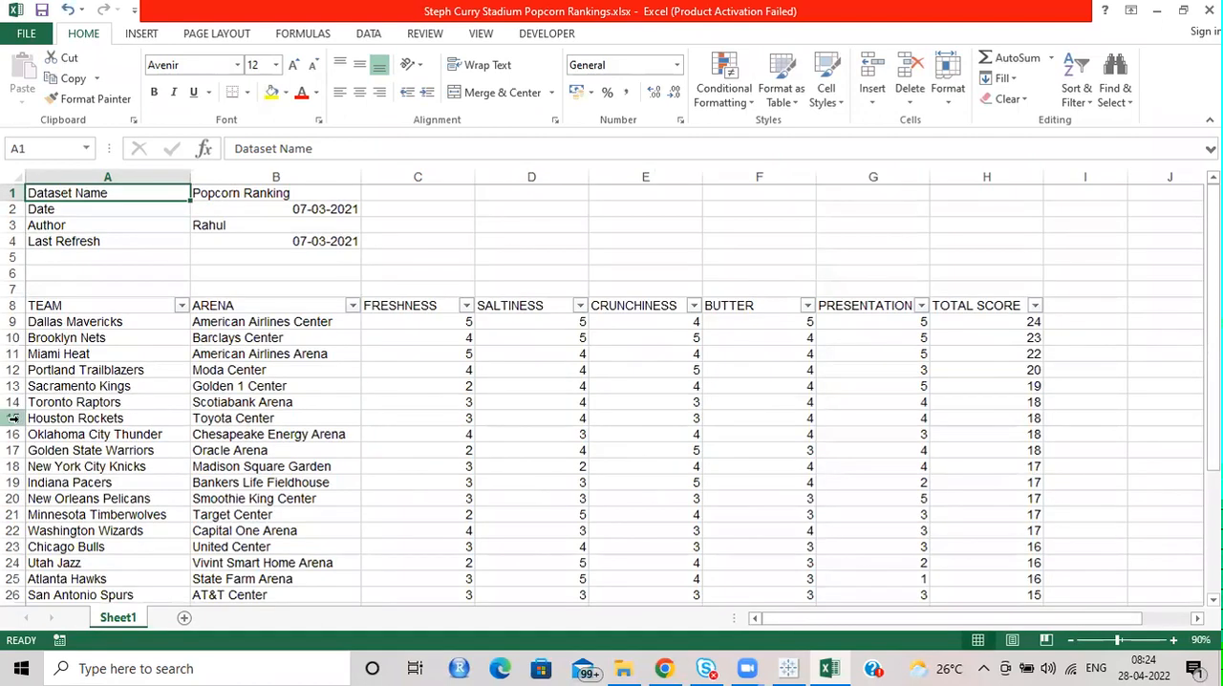
# Examine the team, arena, five rating columns and total score of the popcorn rankings down to the last row.
pyautogui.click(86, 398)
pyautogui.click(101, 321)
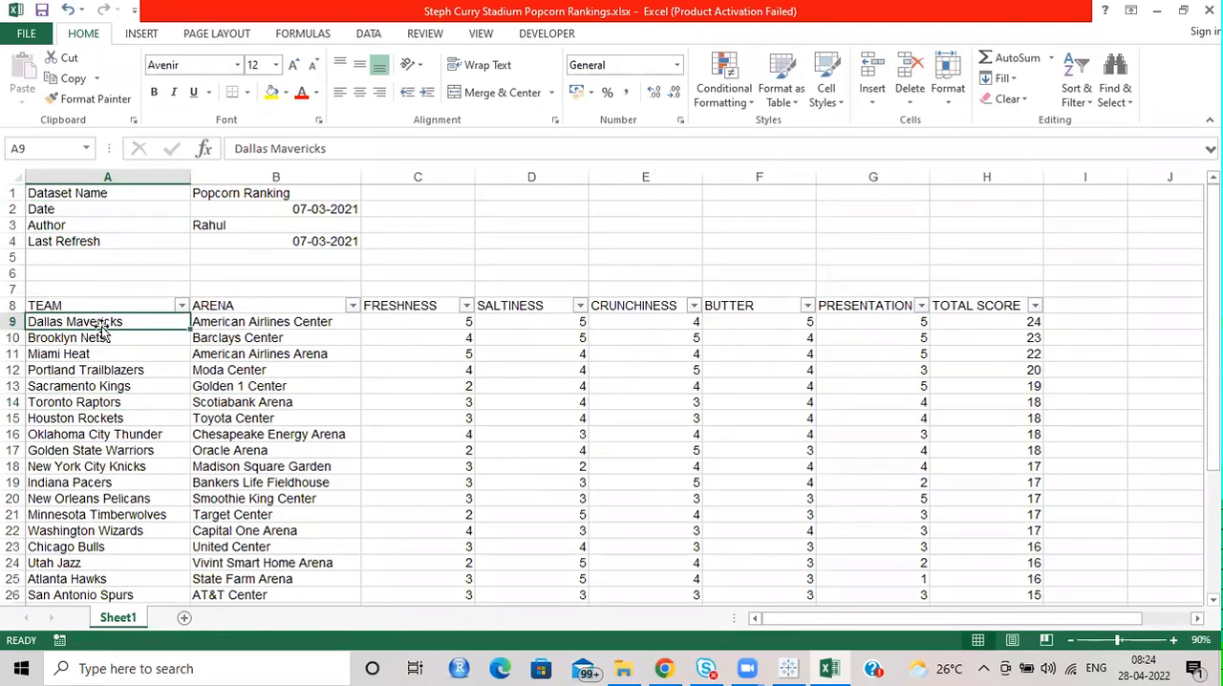
pyautogui.click(251, 324)
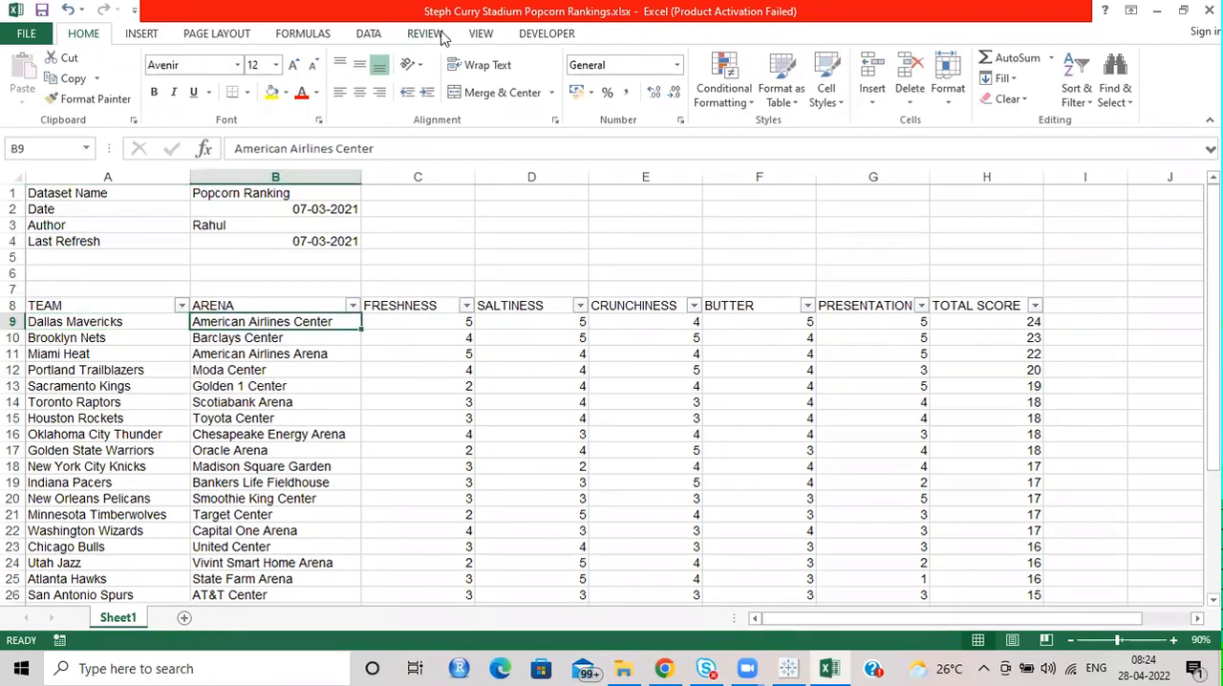
pyautogui.click(399, 394)
pyautogui.moveTo(414, 306); pyautogui.dragTo(867, 306)
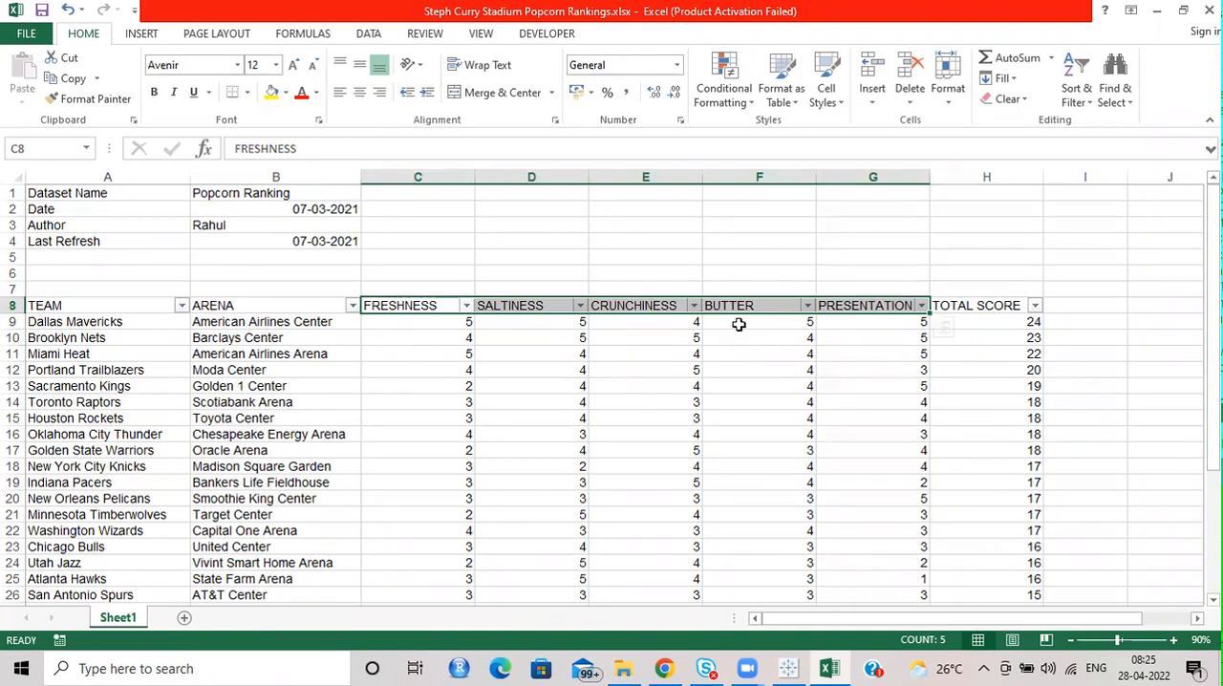
pyautogui.click(1001, 304)
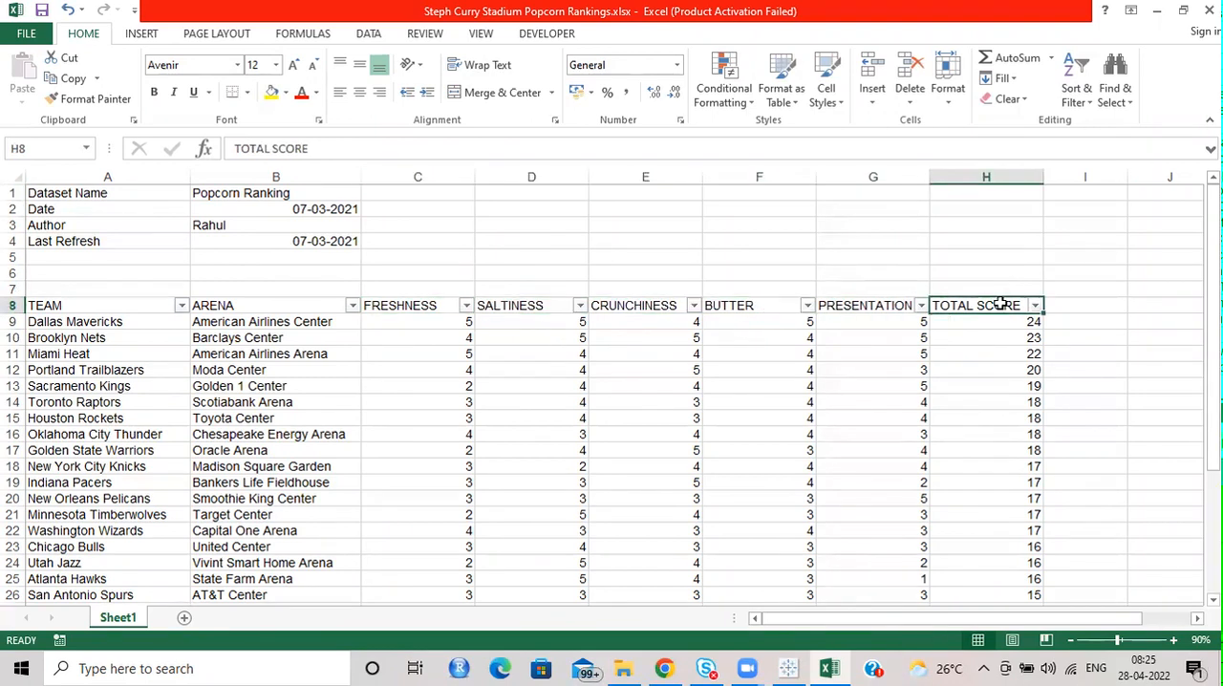
pyautogui.scroll(-13, 519, 395)
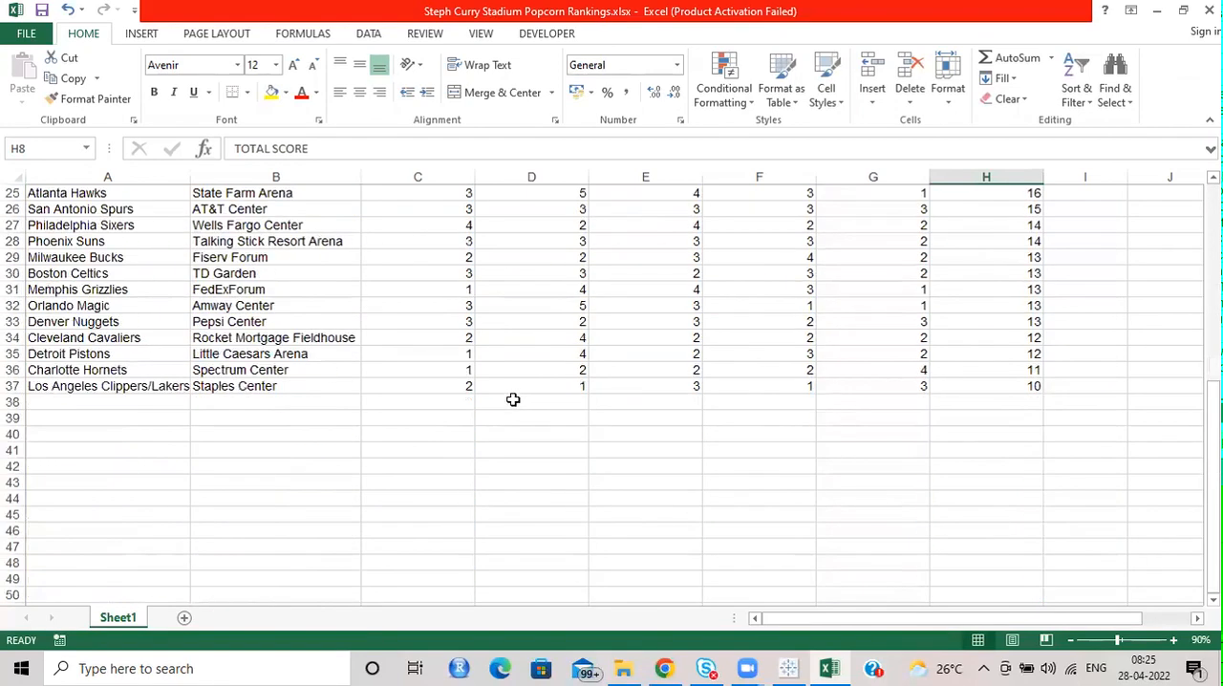
pyautogui.scroll(4, 513, 400)
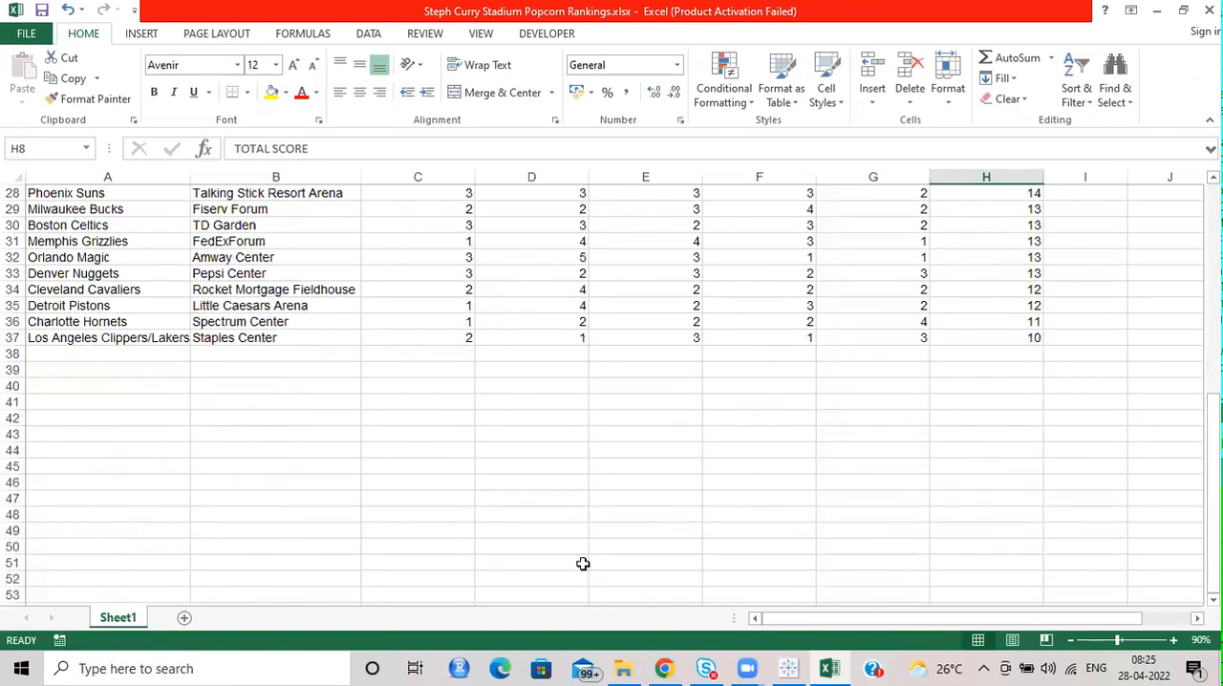
# Switch to Tableau, start a Microsoft Excel connection, and get the Week17_Steph Curry's Stadium Popcorn Rankings folder path from File Explorer.
pyautogui.click(789, 666)
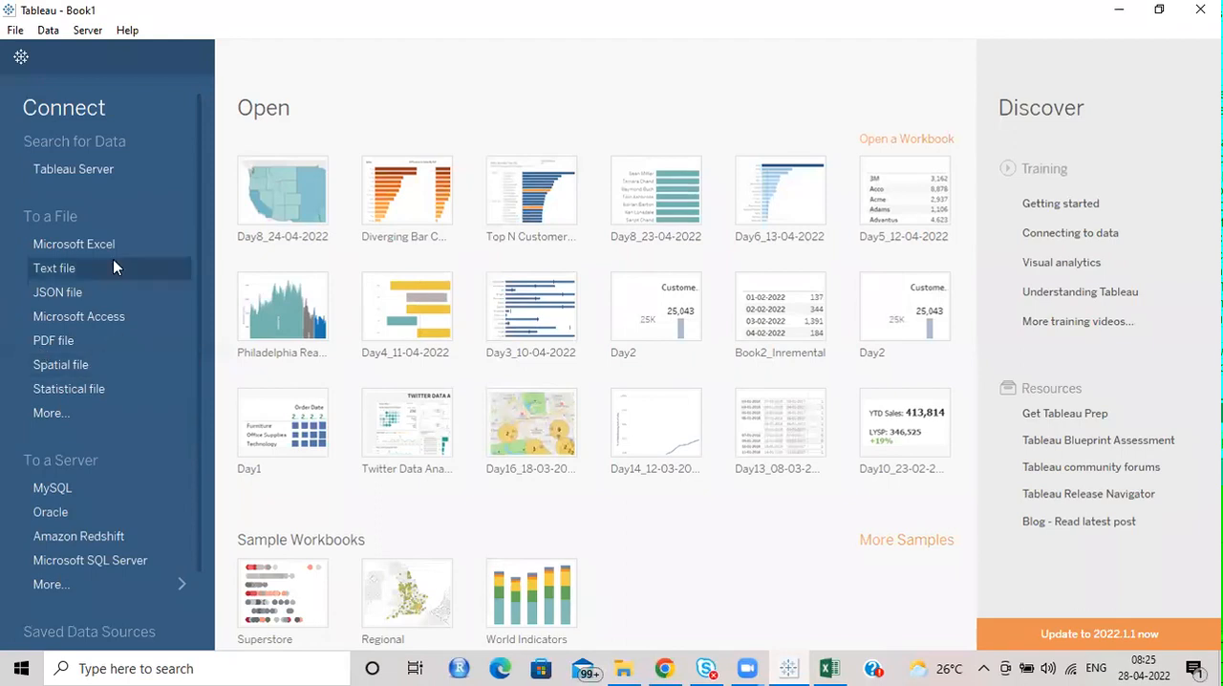
pyautogui.click(88, 244)
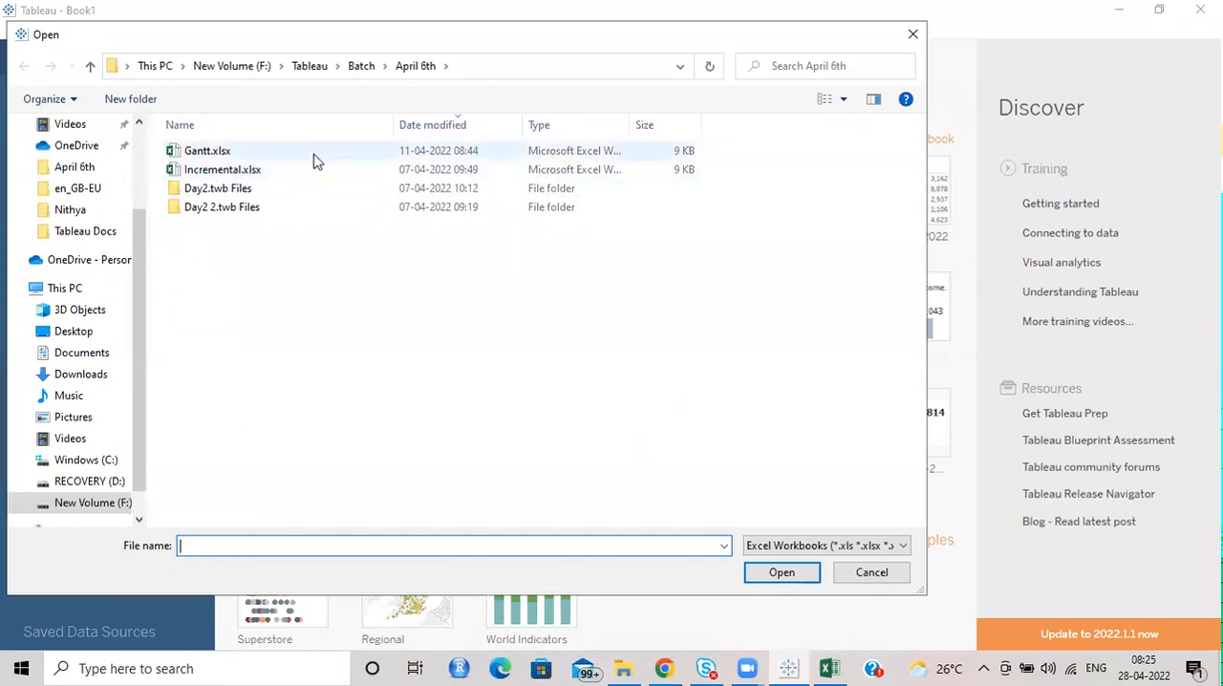
pyautogui.click(623, 669)
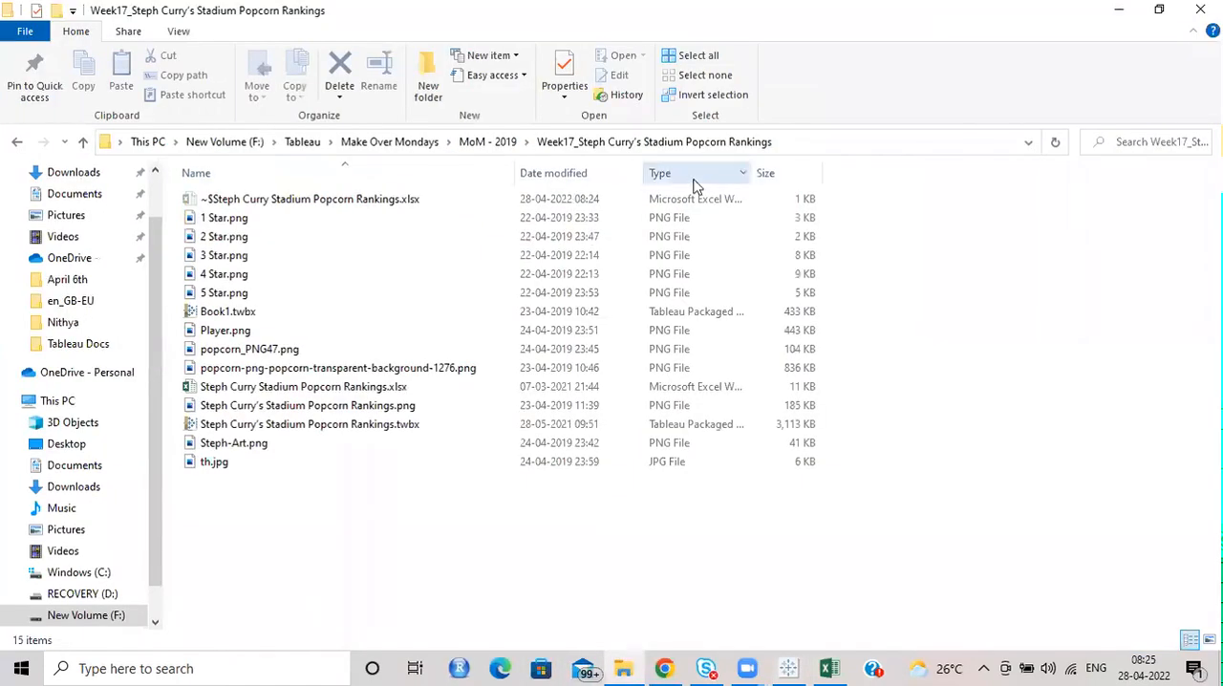
pyautogui.click(822, 143)
pyautogui.hotkey('ctrl', 'c')
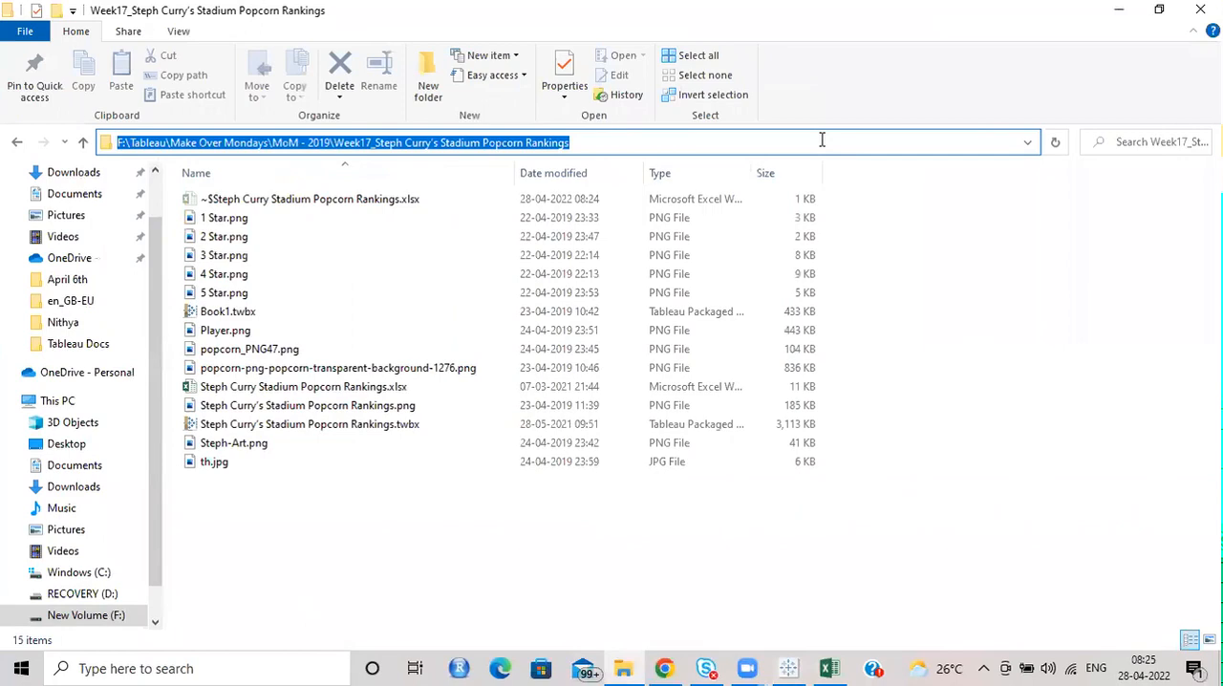
# Back in Tableau, go to the copied folder path and connect to Steph Curry Stadium Popcorn Rankings.xlsx.
pyautogui.hotkey('alt', 'Tab')
pyautogui.click(481, 67)
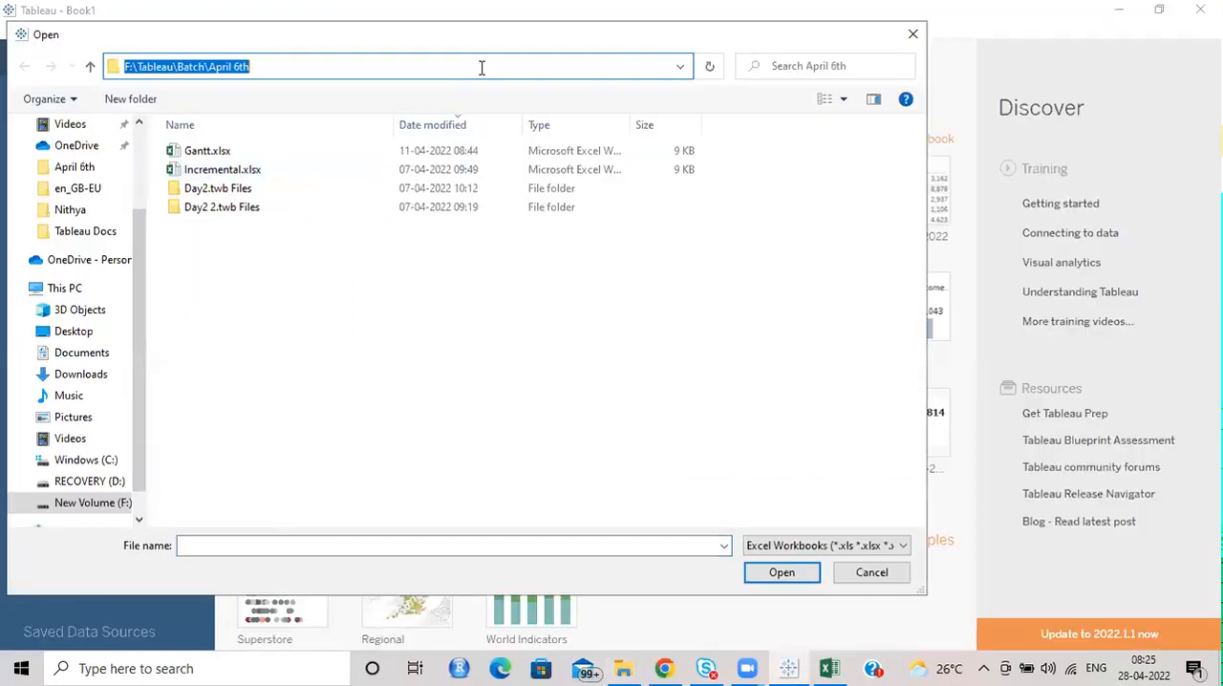
pyautogui.hotkey('ctrl', 'v')
pyautogui.press('Return')
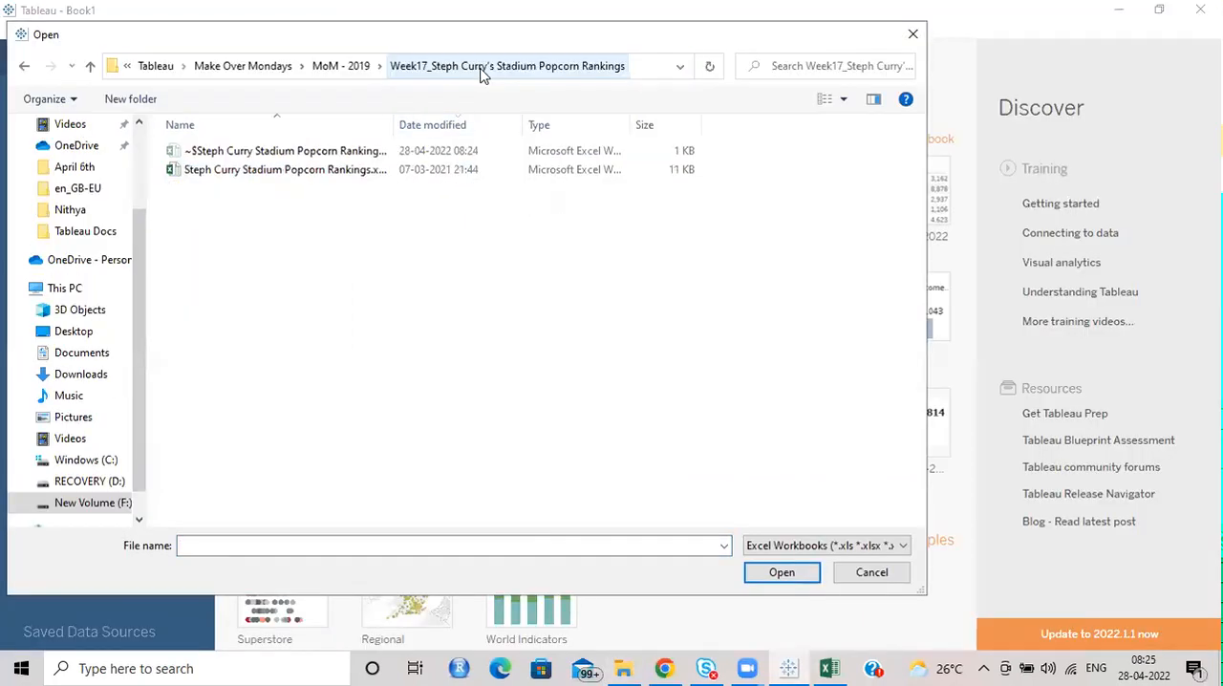
pyautogui.click(287, 170)
pyautogui.click(779, 572)
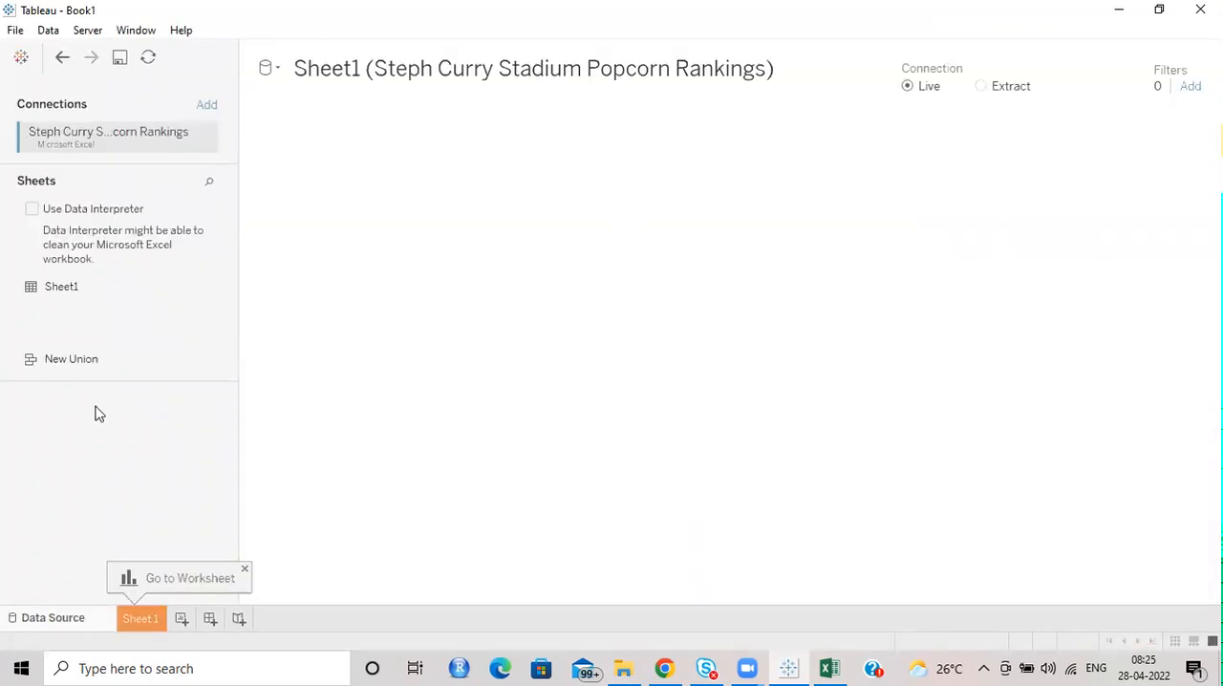
# Add Sheet1 to the data source canvas, enlarge the data preview and collapse the table details.
pyautogui.moveTo(70, 287); pyautogui.dragTo(474, 263)
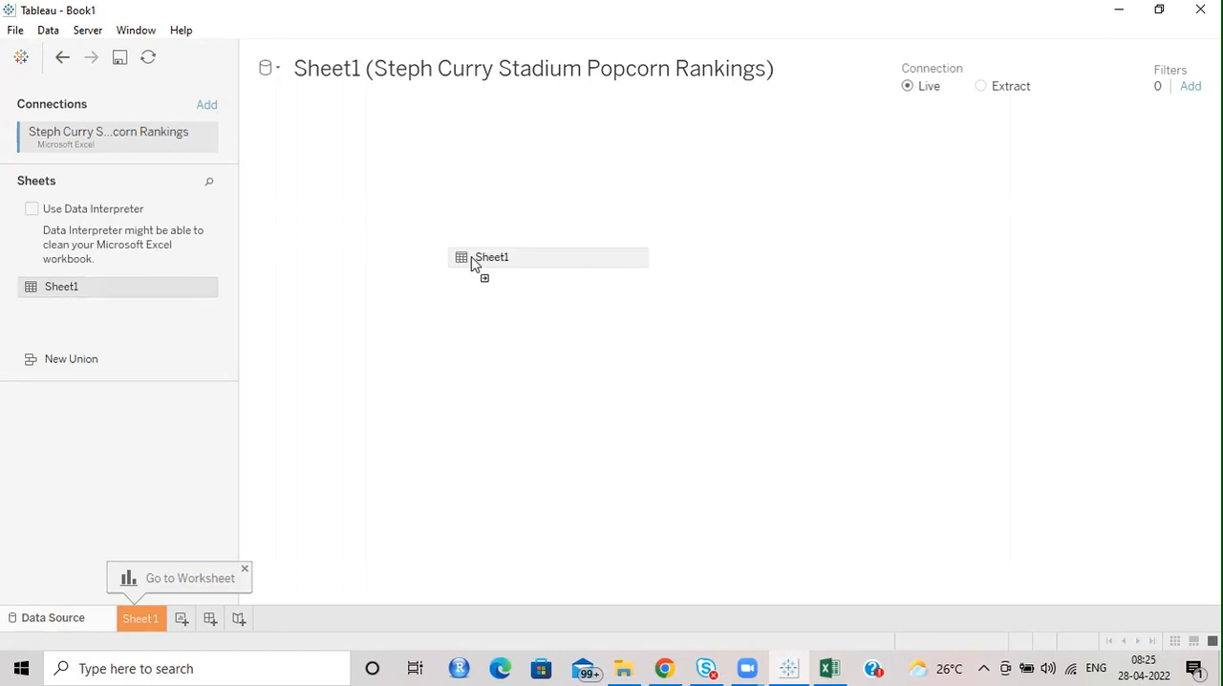
pyautogui.moveTo(472, 263); pyautogui.dragTo(501, 226)
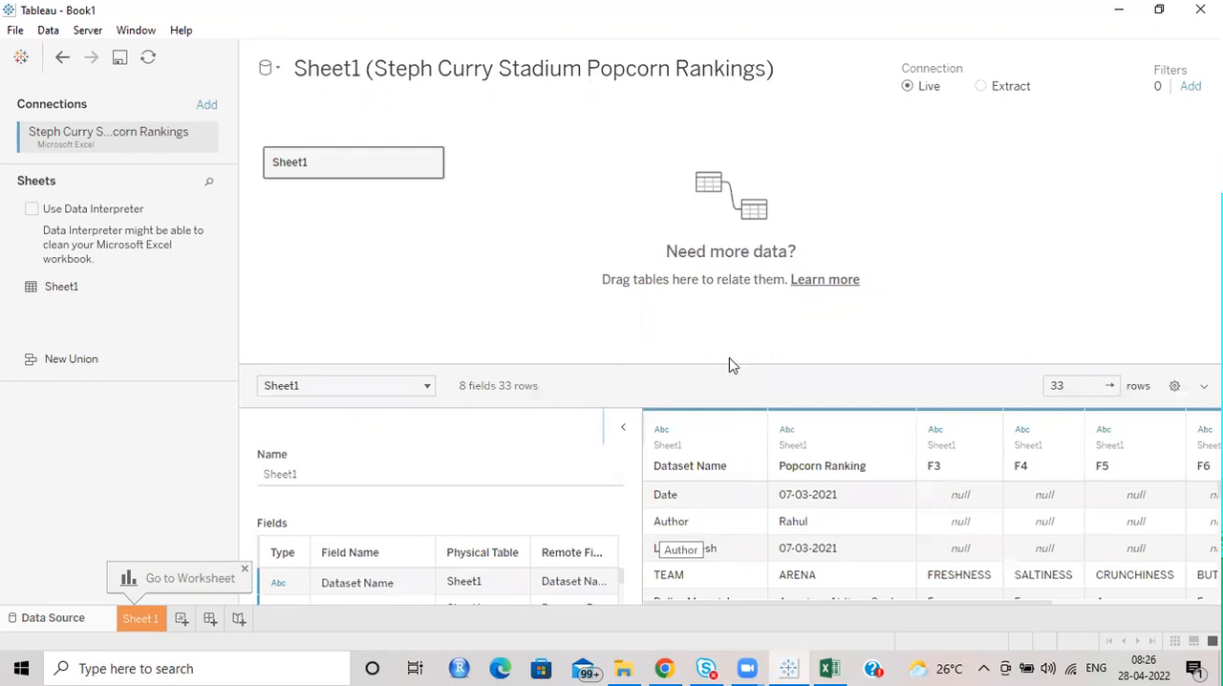
pyautogui.moveTo(729, 365); pyautogui.dragTo(743, 203)
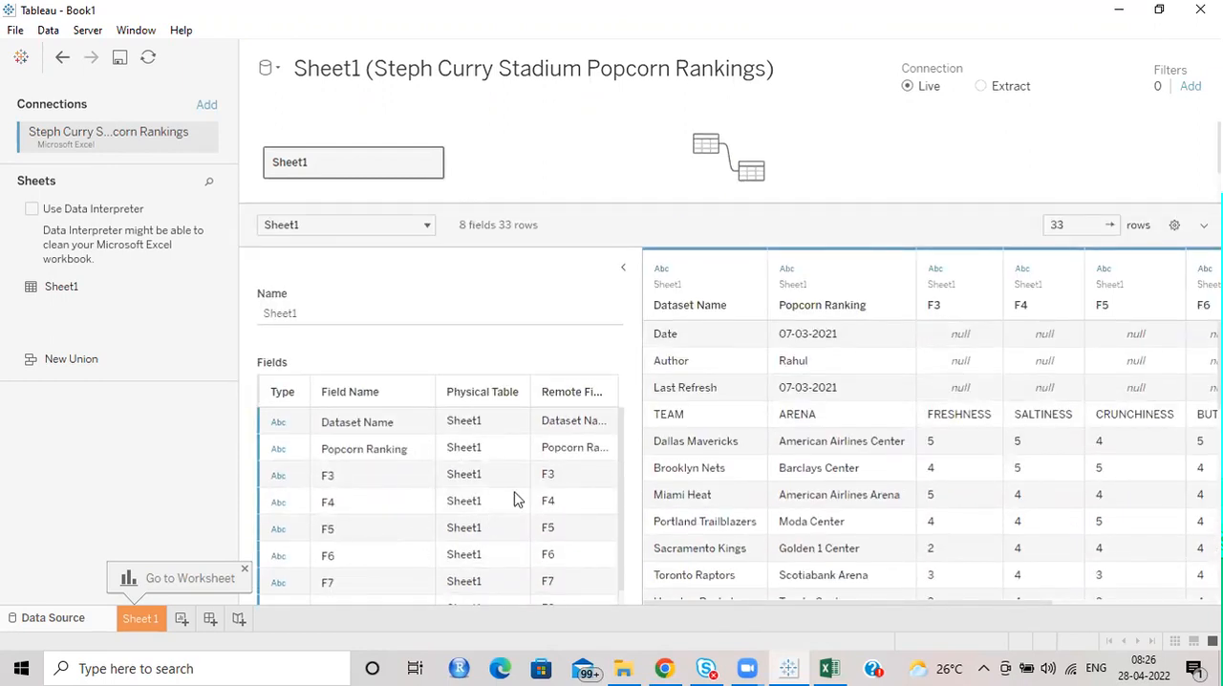
pyautogui.click(623, 272)
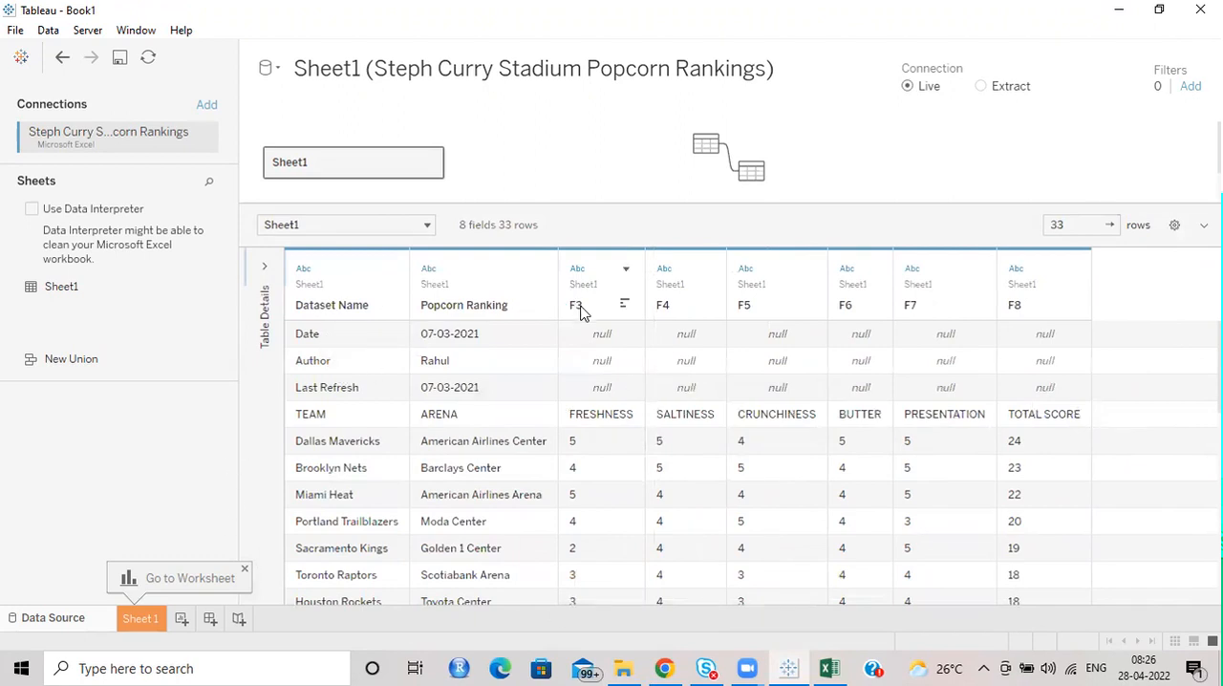
# Switch to Excel and examine the dataset name, date, author and last refresh rows in A1:B4 above the table.
pyautogui.click(828, 668)
pyautogui.scroll(9, 161, 308)
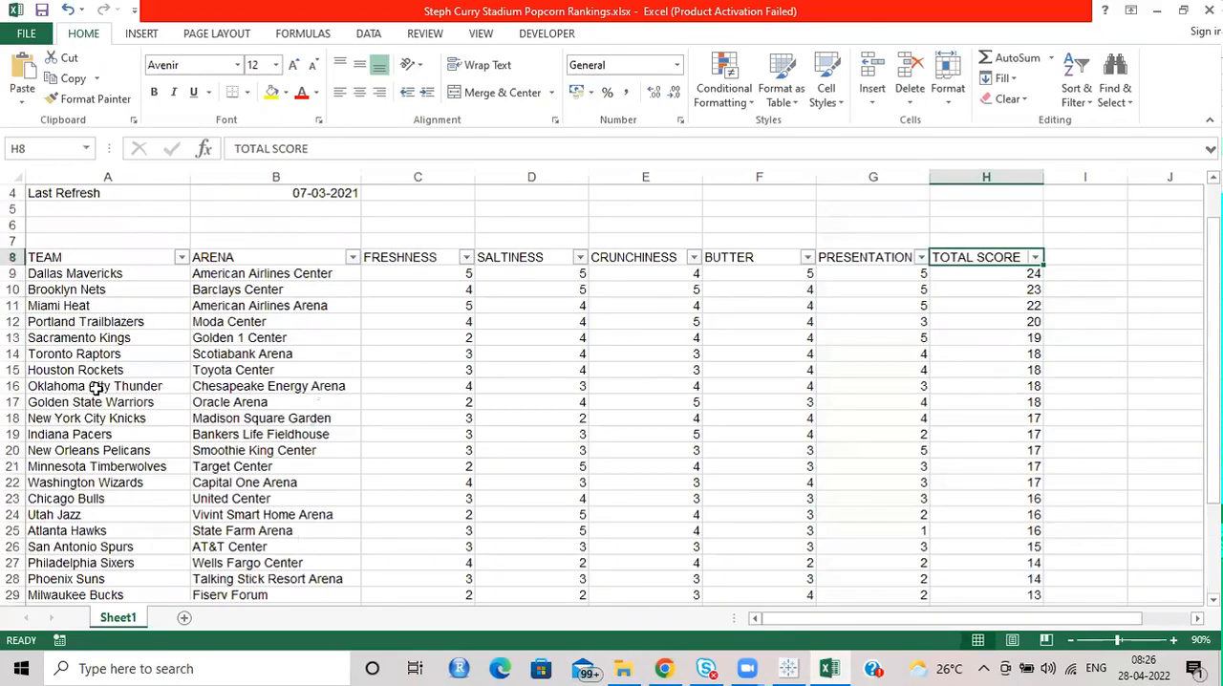
pyautogui.moveTo(64, 193); pyautogui.dragTo(350, 242)
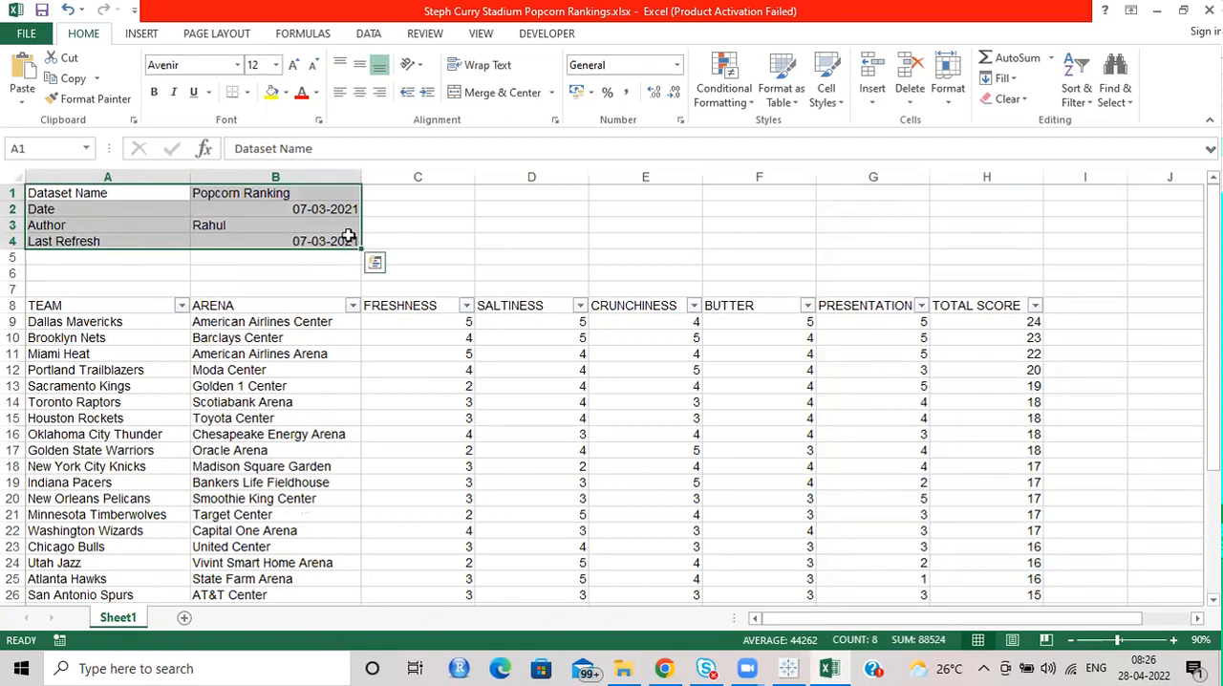
pyautogui.click(88, 210)
pyautogui.click(85, 225)
pyautogui.click(84, 241)
# Switch to Tableau and clean the Excel sheet with Data Interpreter.
pyautogui.hotkey('alt', 'Tab')
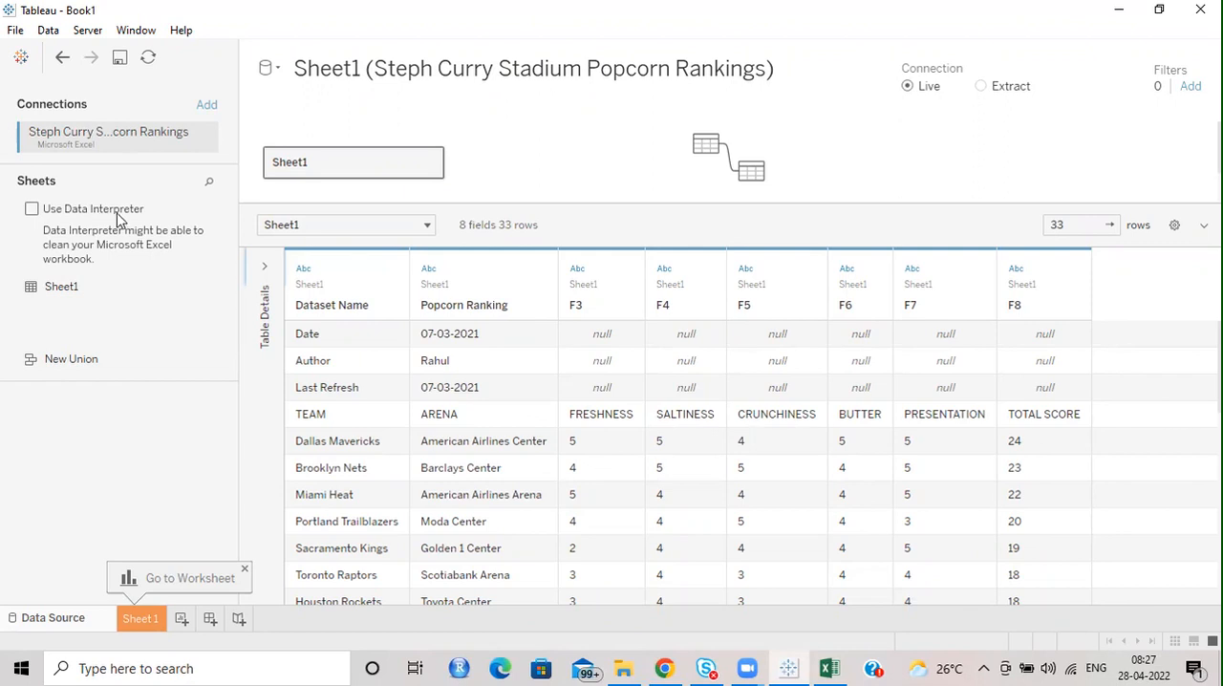
pyautogui.click(33, 208)
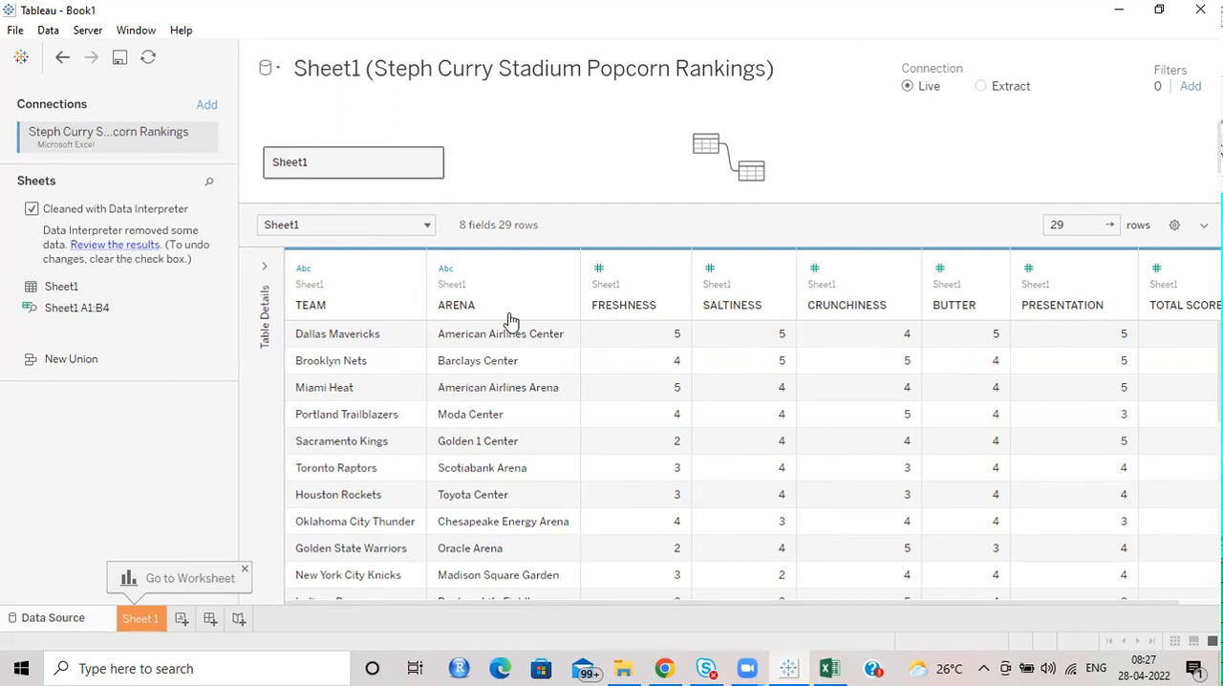
# Try to review the Data Interpreter results in Excel, dismissing the activation notice and checking the window that opens.
pyautogui.click(134, 243)
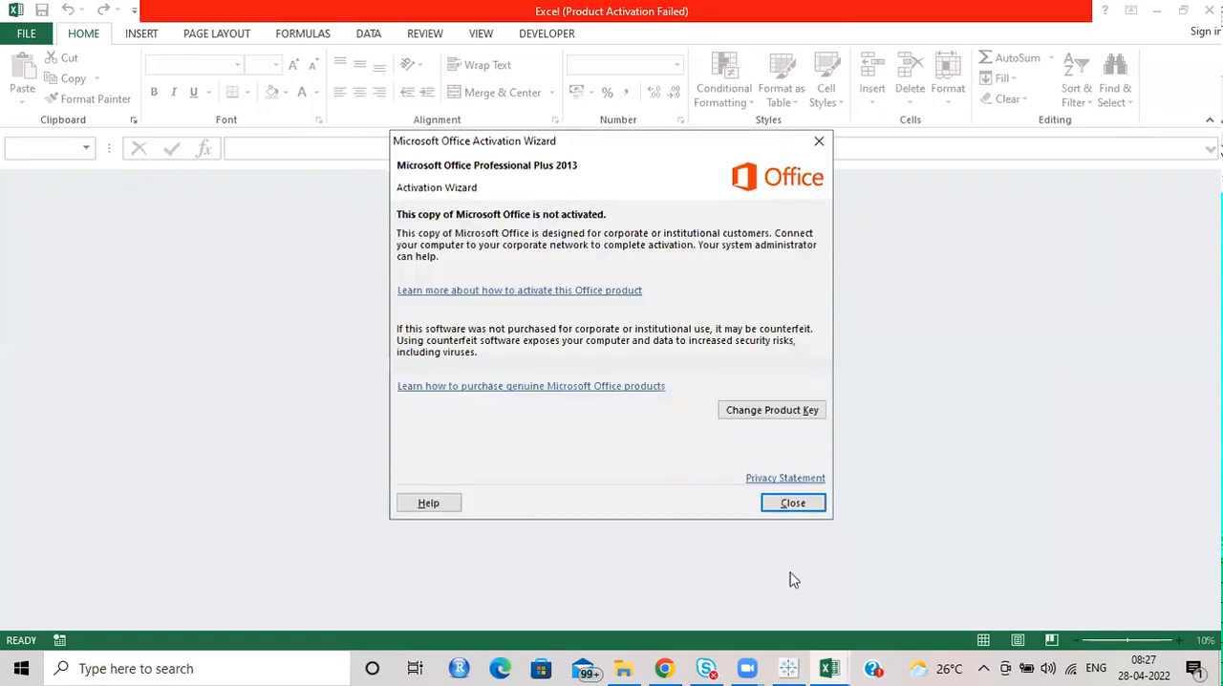
pyautogui.click(794, 504)
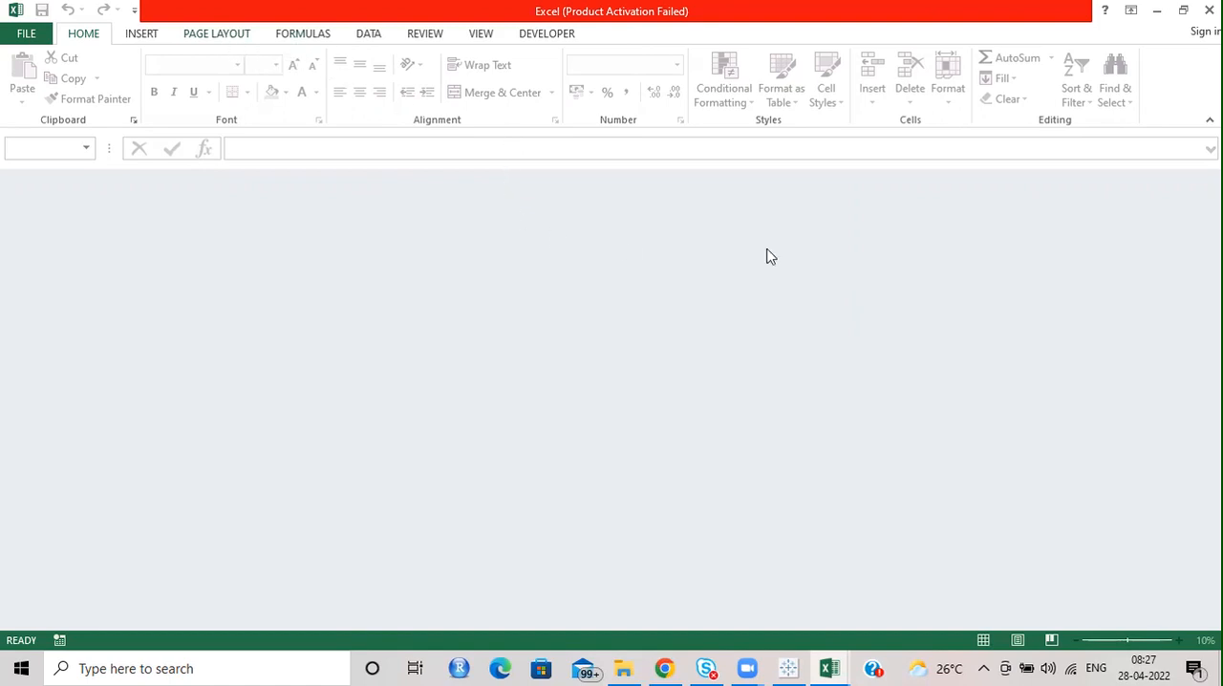
pyautogui.click(832, 666)
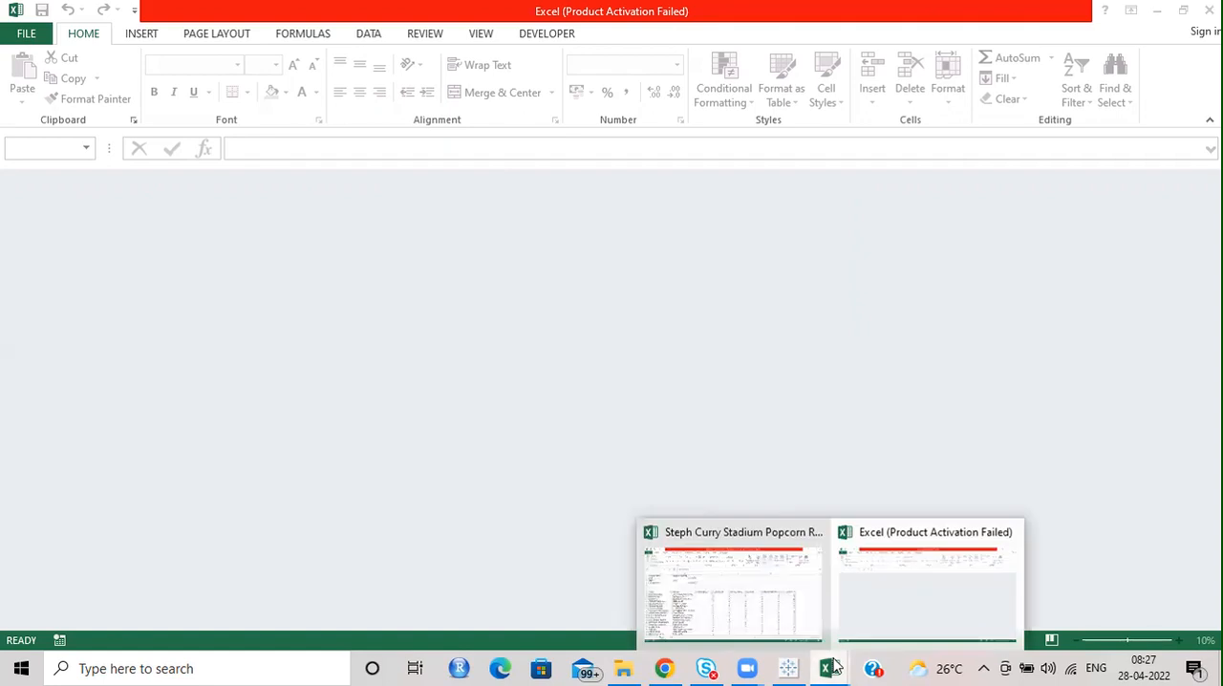
pyautogui.click(911, 544)
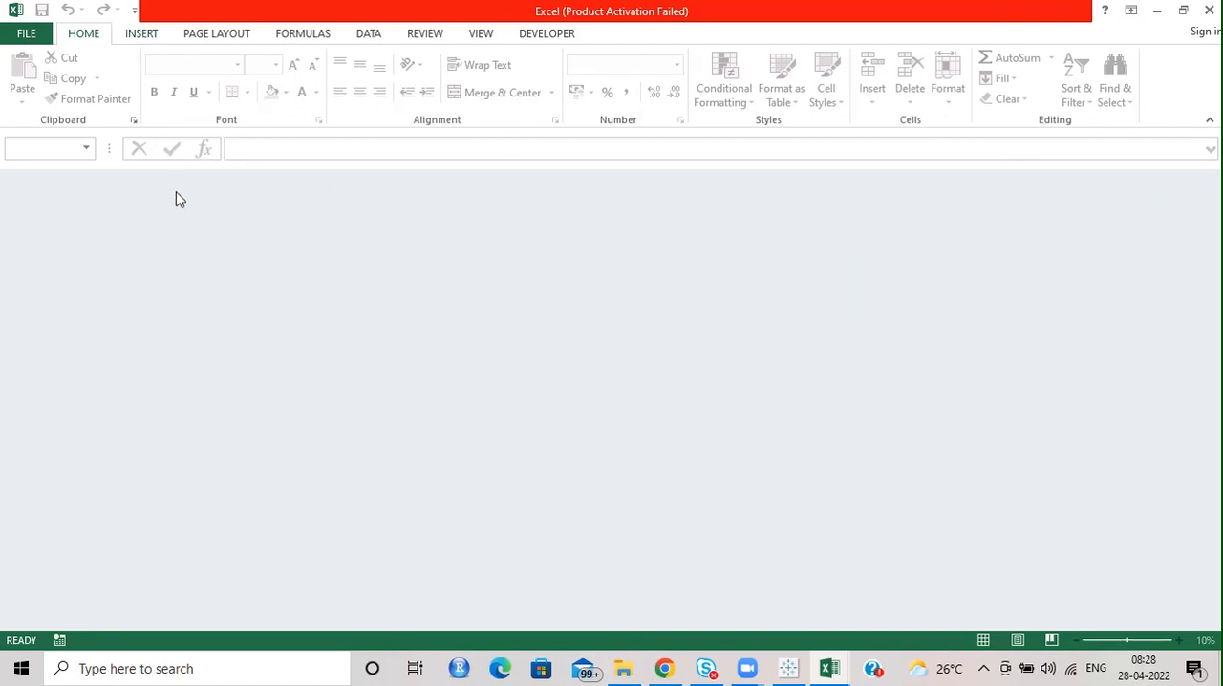
pyautogui.click(136, 38)
pyautogui.click(101, 38)
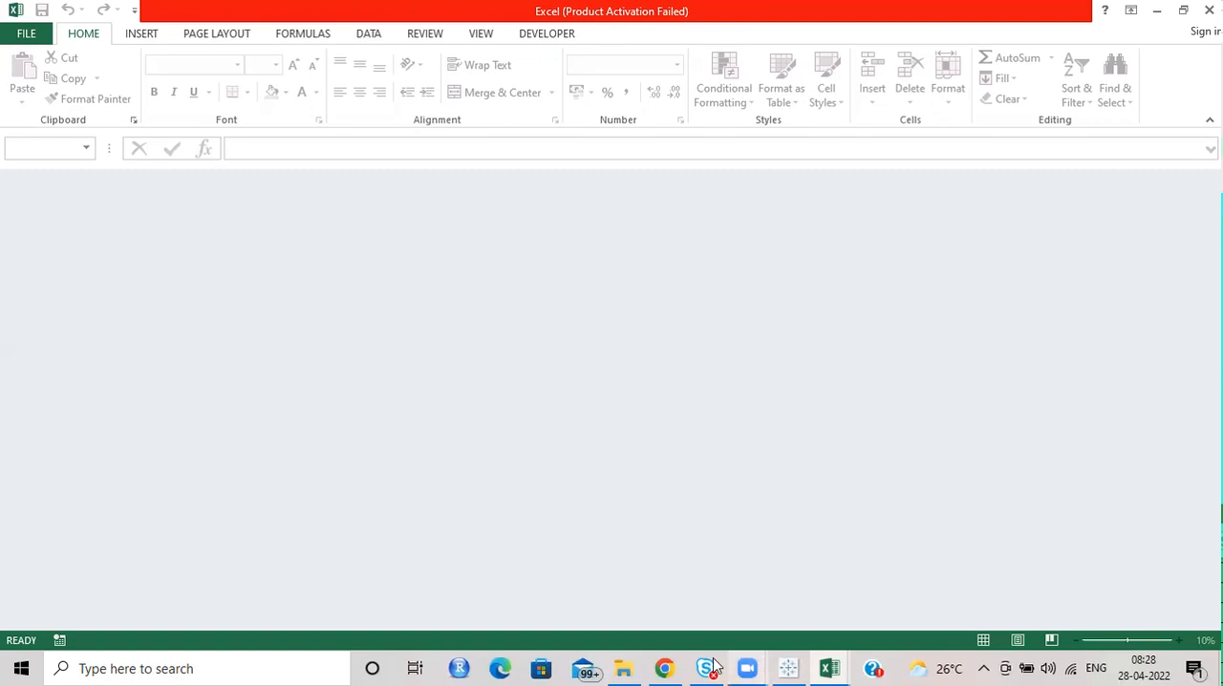
# Return to Tableau and view the data of the found table Sheet1 A1:B4.
pyautogui.click(801, 667)
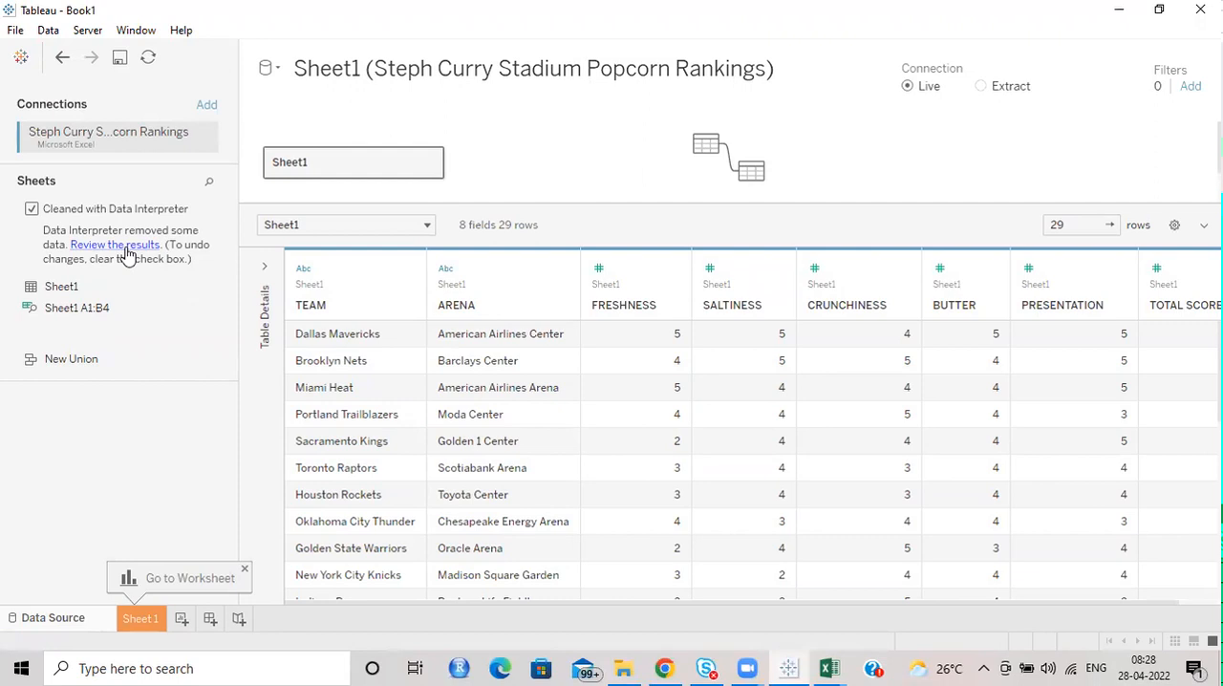
pyautogui.click(101, 307)
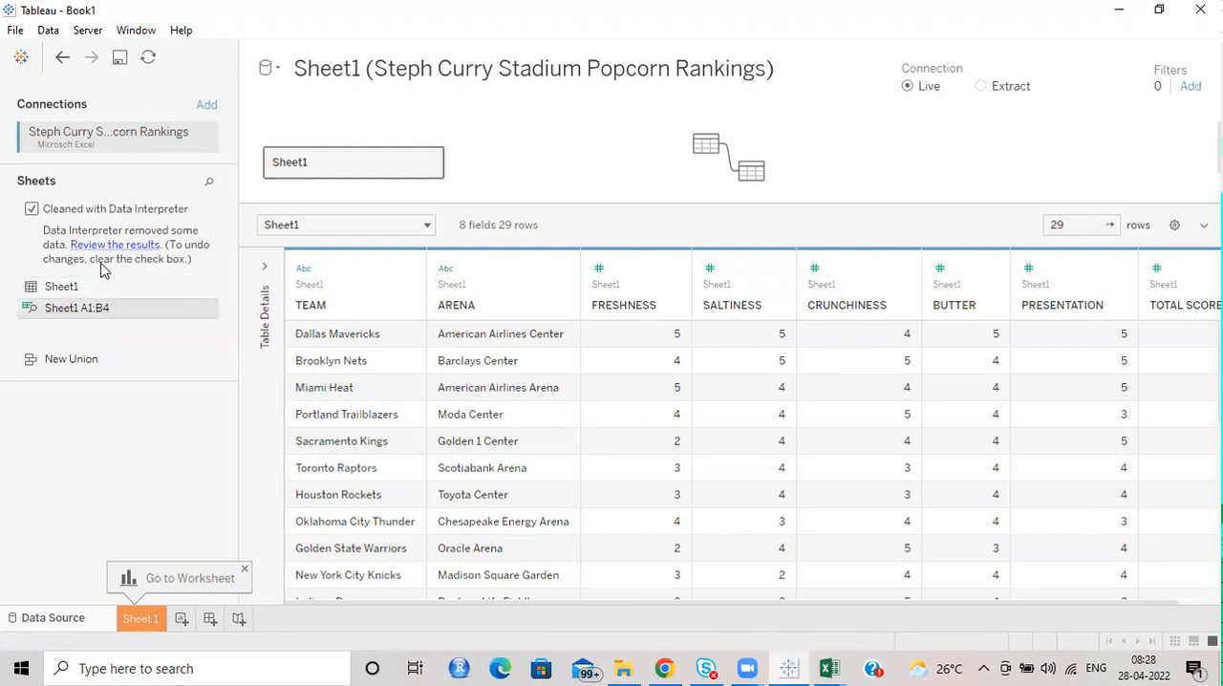
pyautogui.click(205, 309)
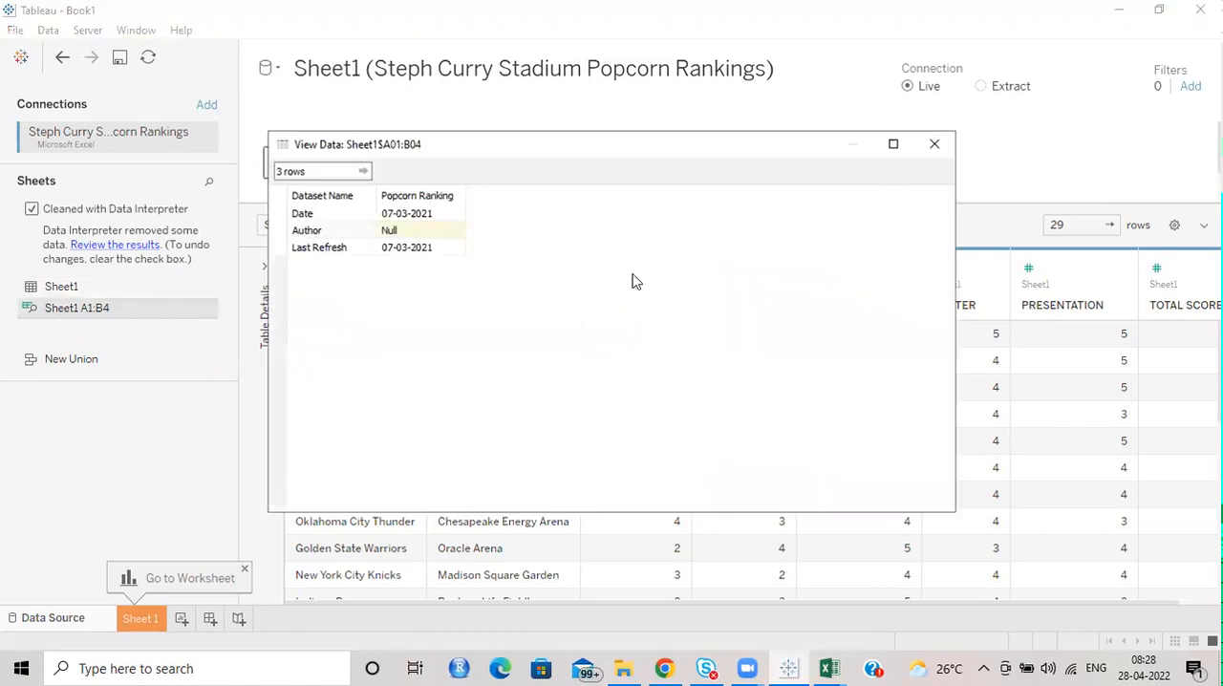
pyautogui.click(933, 144)
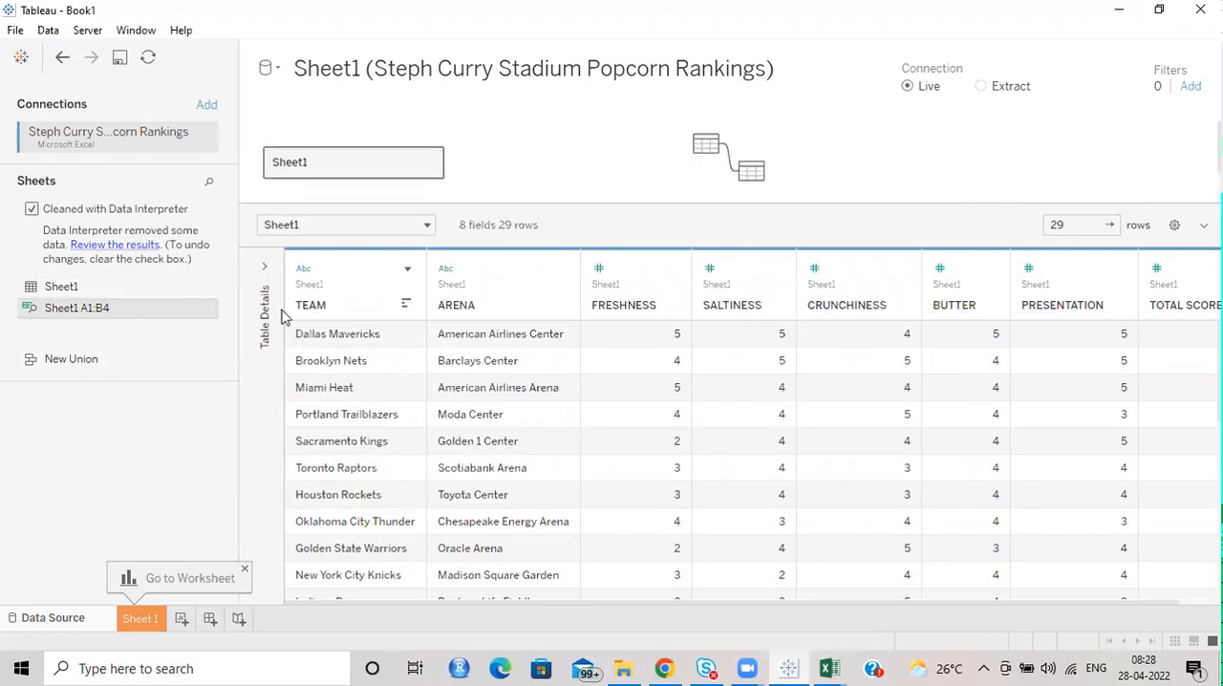
# Try again to open the Data Interpreter results in Excel, closing the activation notice that appears.
pyautogui.click(828, 668)
pyautogui.click(871, 613)
pyautogui.click(103, 244)
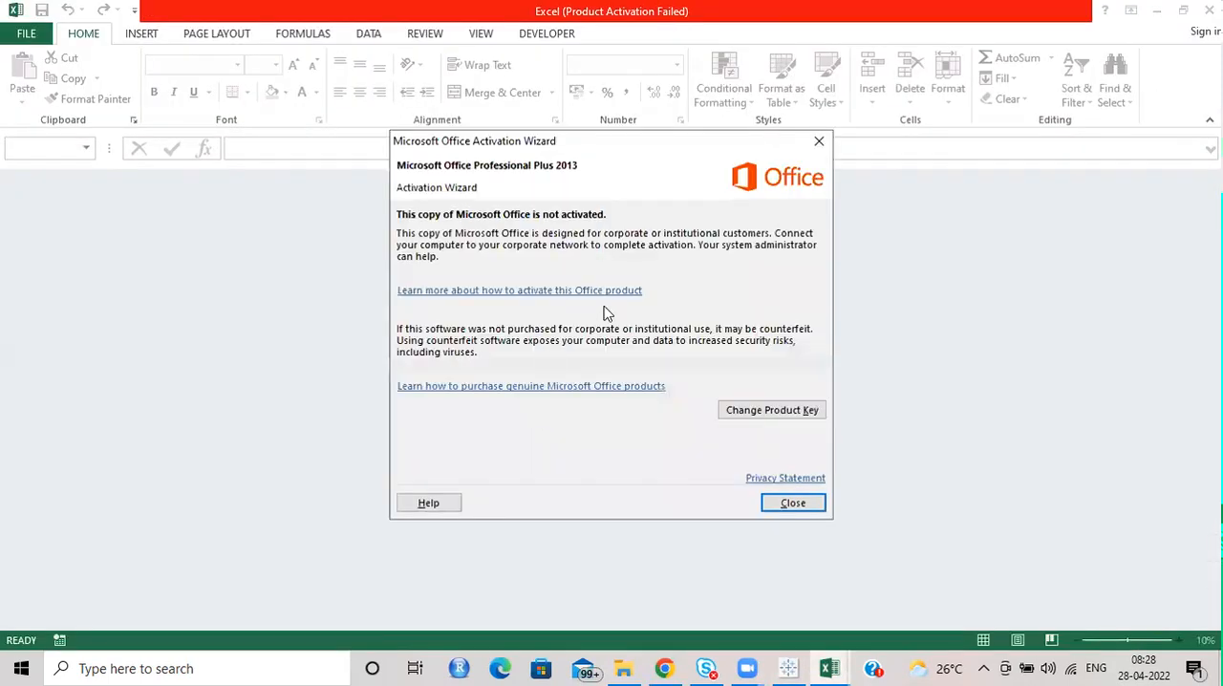
pyautogui.click(786, 504)
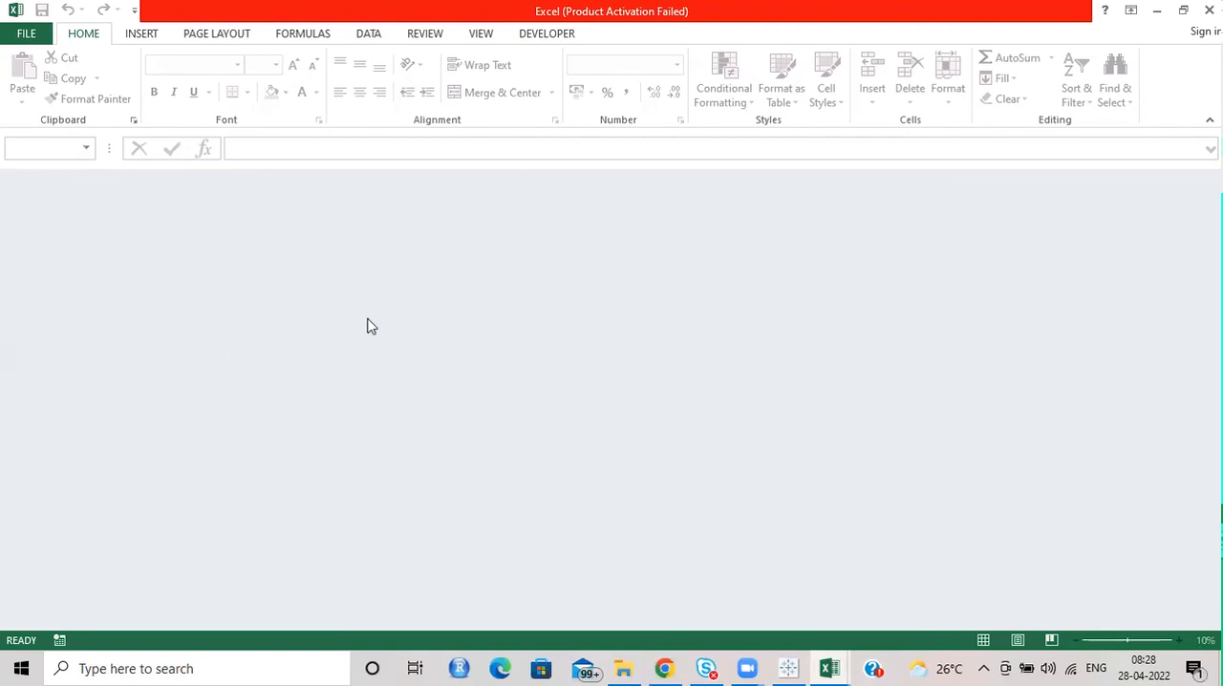
pyautogui.click(528, 36)
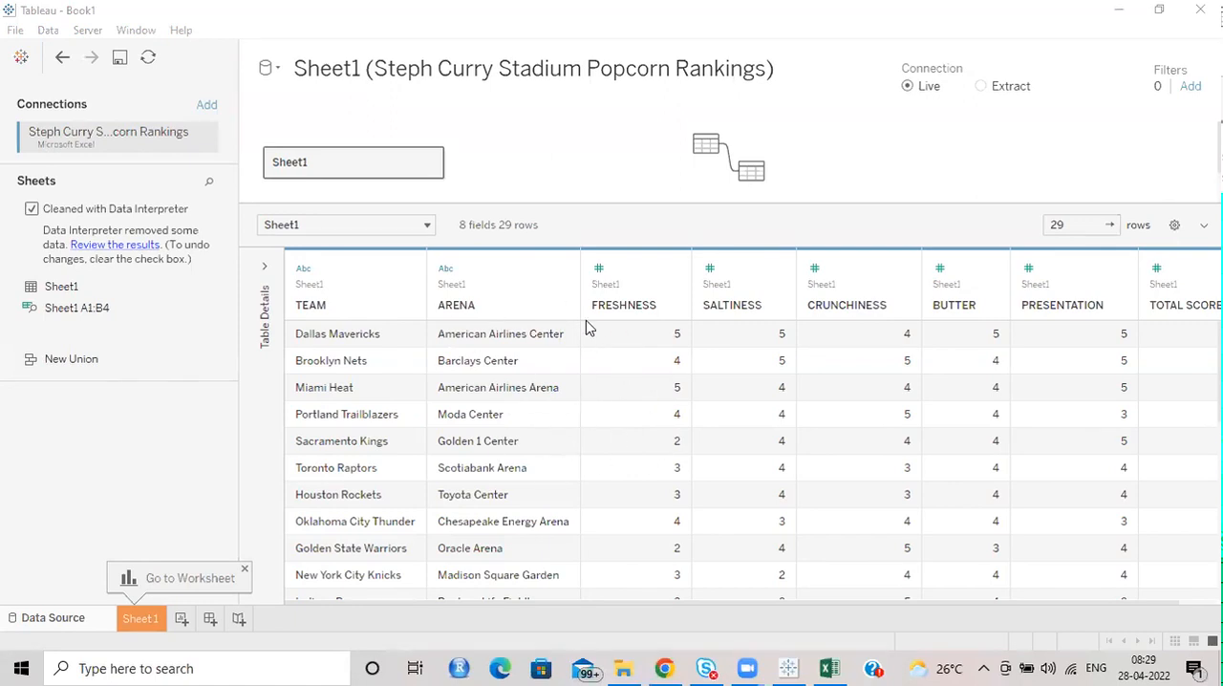
# Return to the cleaned data in Tableau, open the Sheet 1 worksheet and place ARENA and TEAM on Rows.
pyautogui.scroll(-3, 688, 371)
pyautogui.scroll(2, 687, 371)
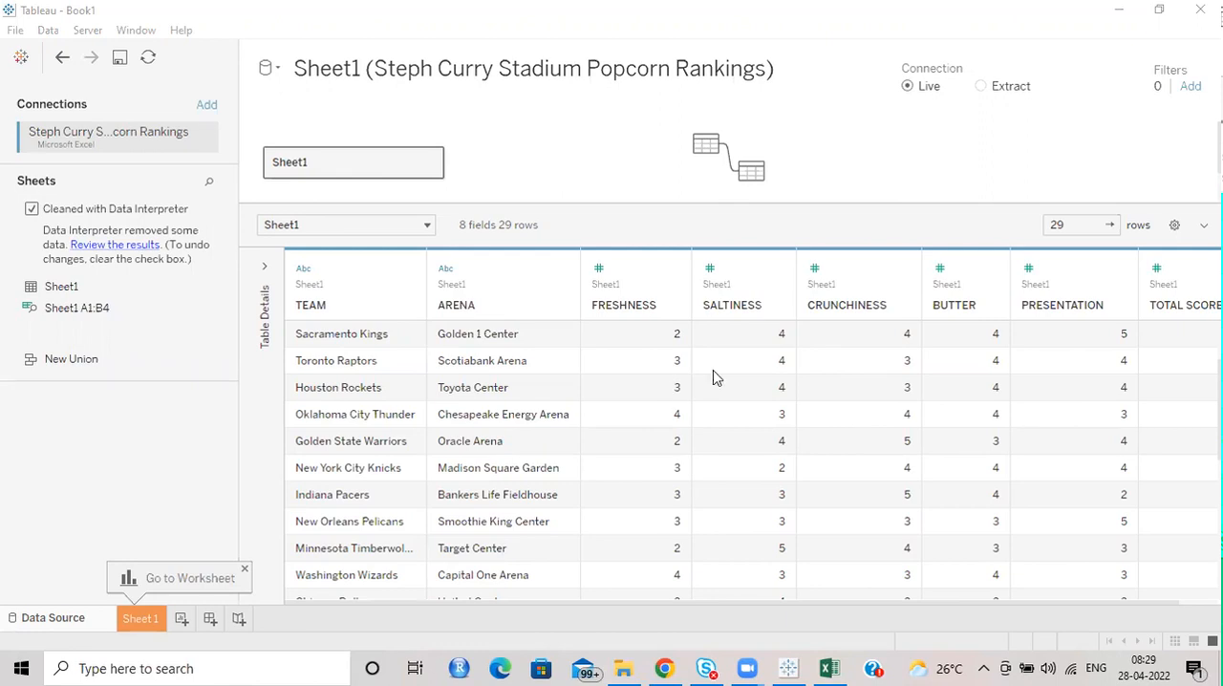
pyautogui.click(139, 626)
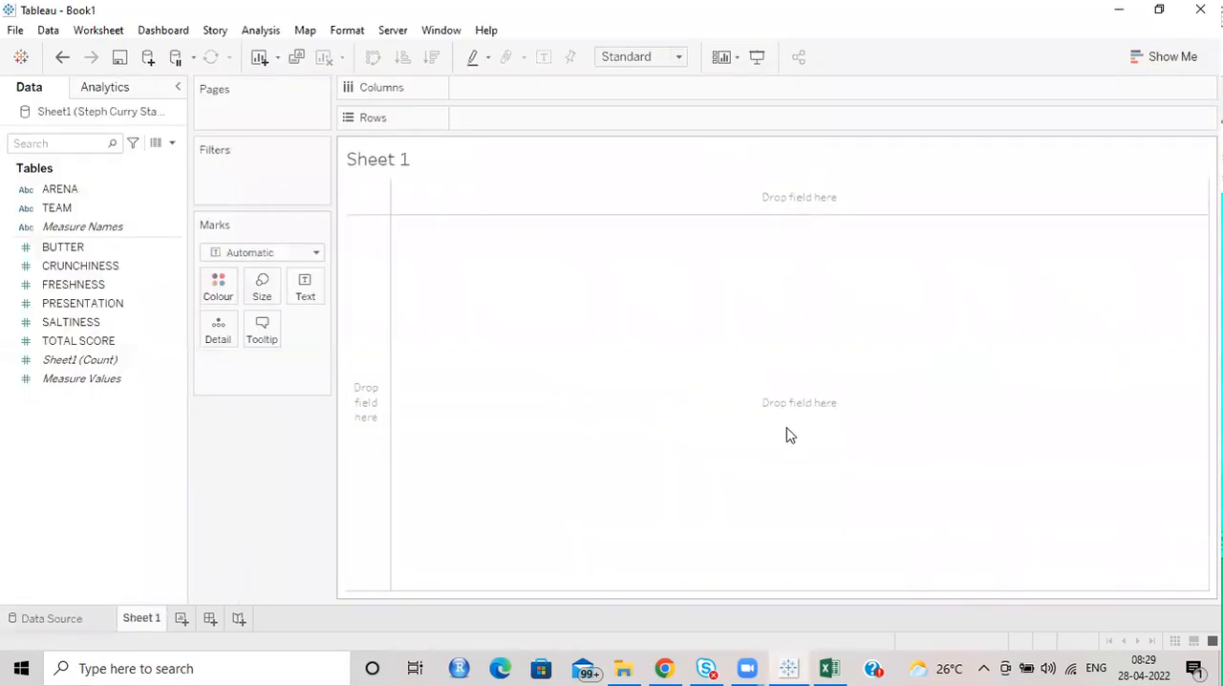
pyautogui.click(82, 189)
pyautogui.moveTo(524, 120); pyautogui.dragTo(74, 218)
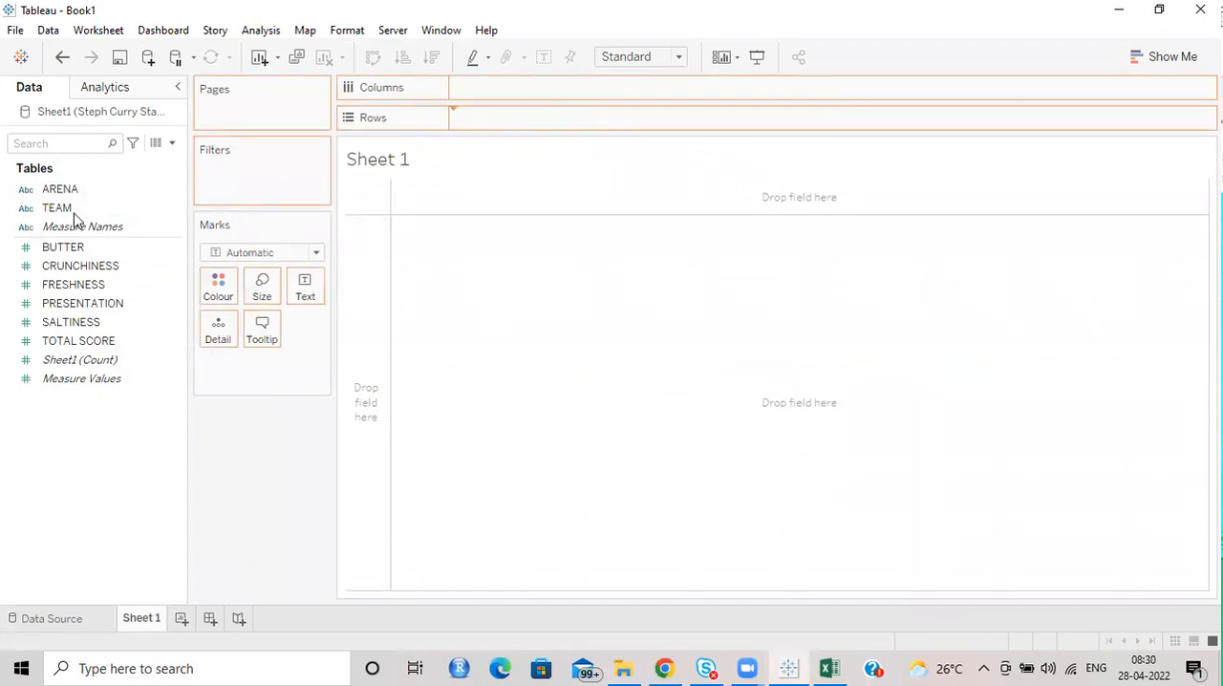
pyautogui.moveTo(82, 196); pyautogui.dragTo(673, 115)
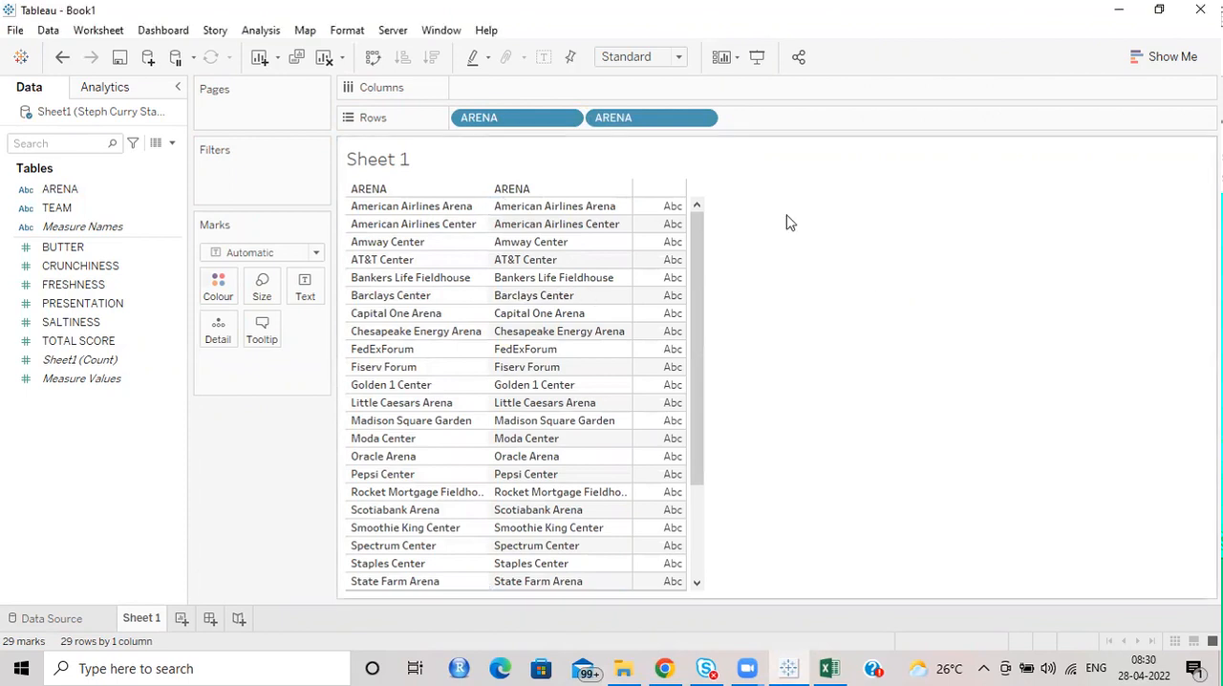
pyautogui.moveTo(571, 117); pyautogui.dragTo(638, 125)
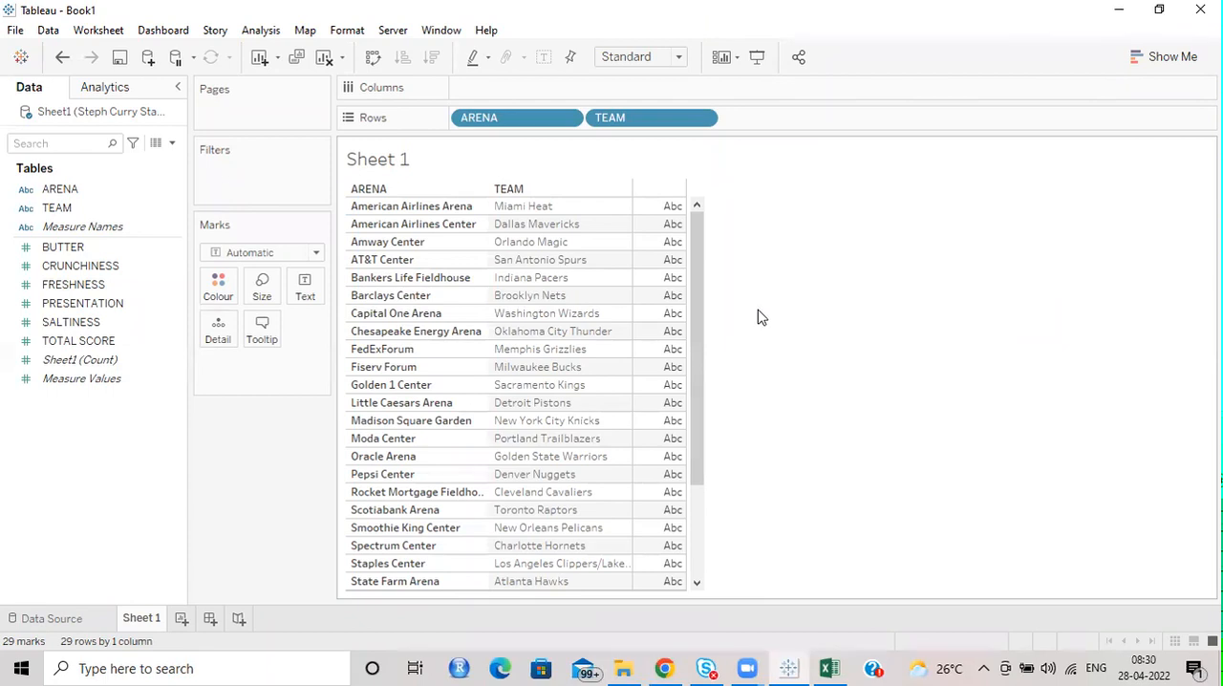
# Look through the arena and team list, try removing ARENA from Rows, and undo the removal.
pyautogui.scroll(-3, 421, 368)
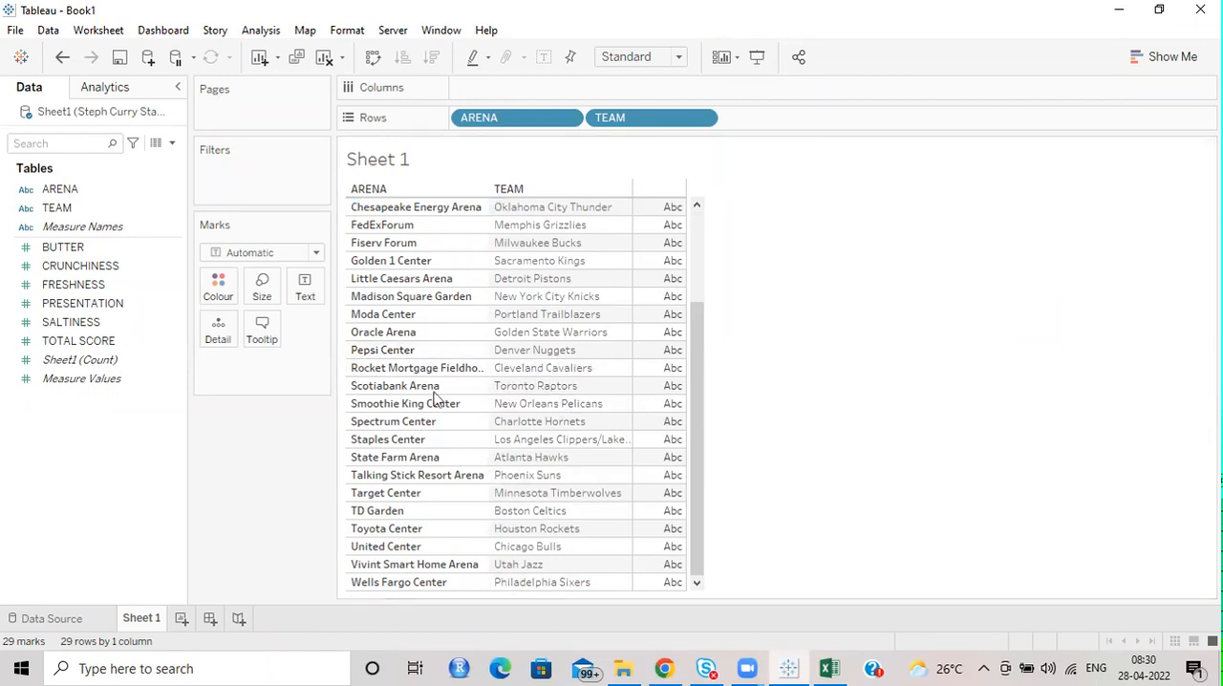
pyautogui.scroll(3, 402, 385)
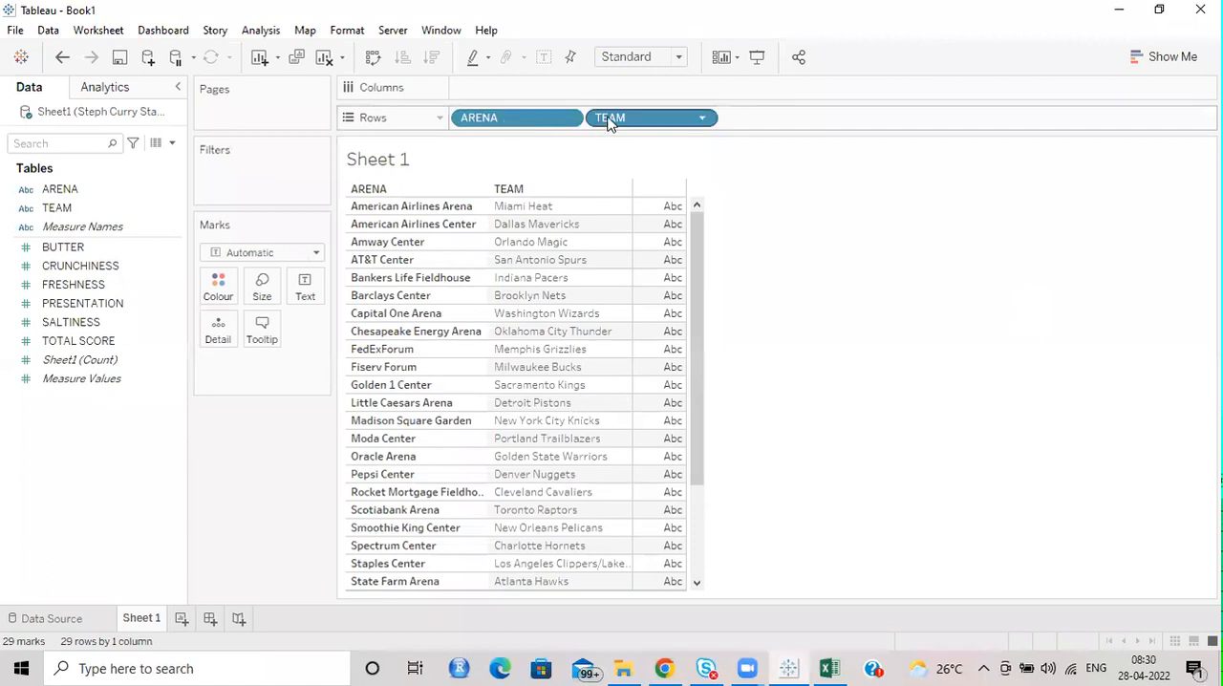
pyautogui.moveTo(502, 120); pyautogui.dragTo(493, 72)
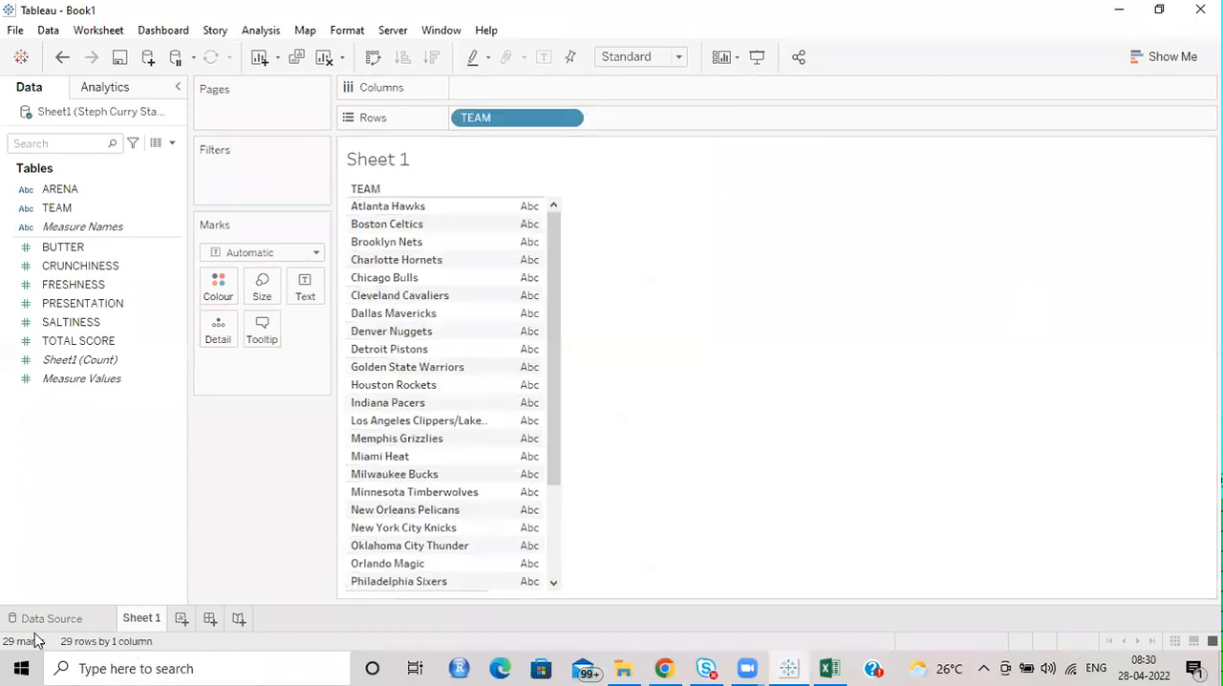
pyautogui.hotkey('ctrl', 'z')
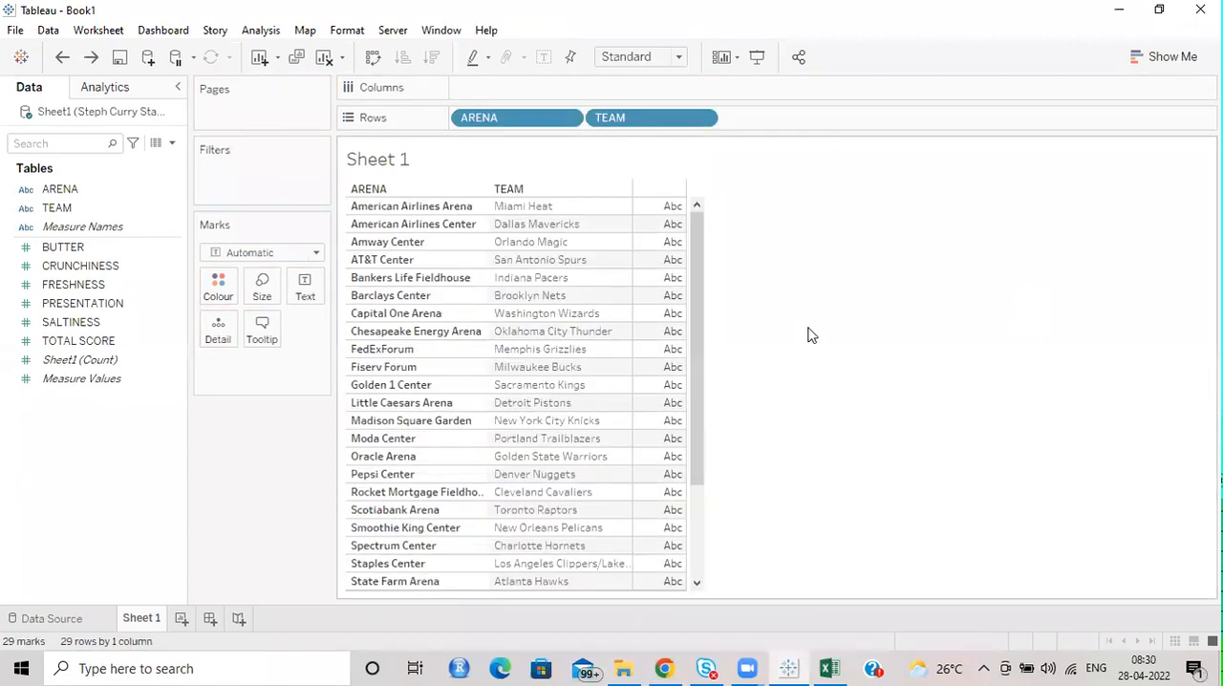
# Remove TEAM from Rows and add BUTTER, FRESHNESS, PRESENTATION, SALTINESS and TOTAL SCORE to Columns.
pyautogui.moveTo(650, 120); pyautogui.dragTo(521, 53)
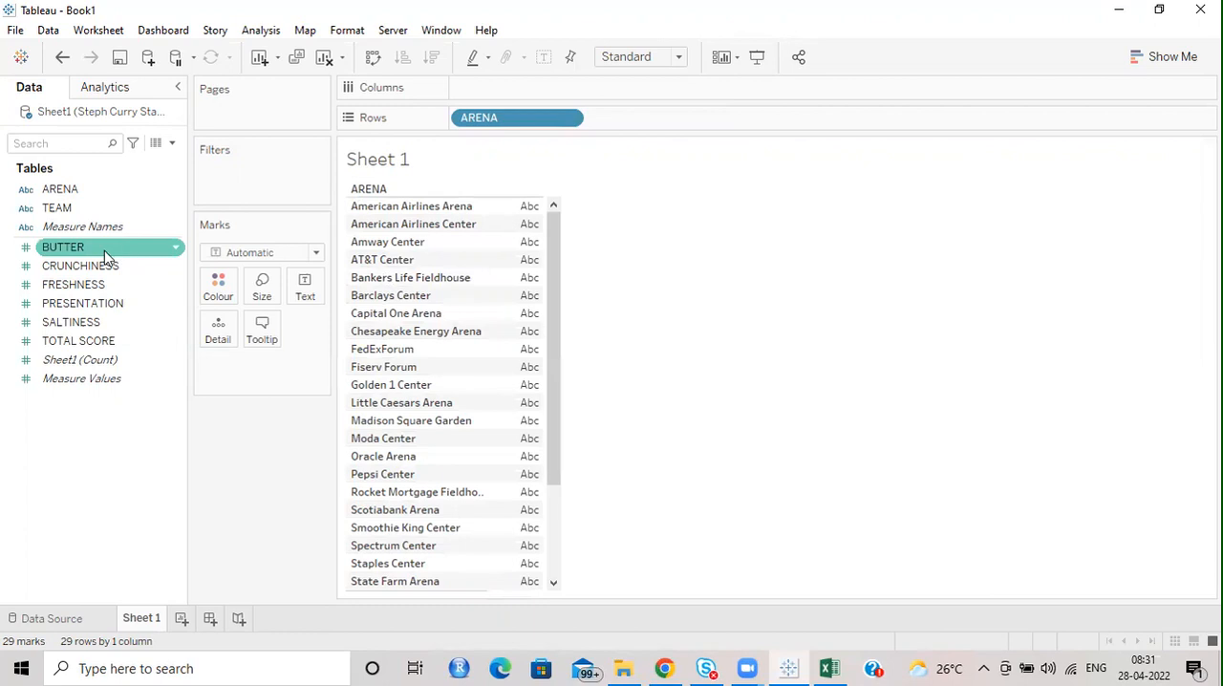
pyautogui.moveTo(66, 253); pyautogui.dragTo(513, 97)
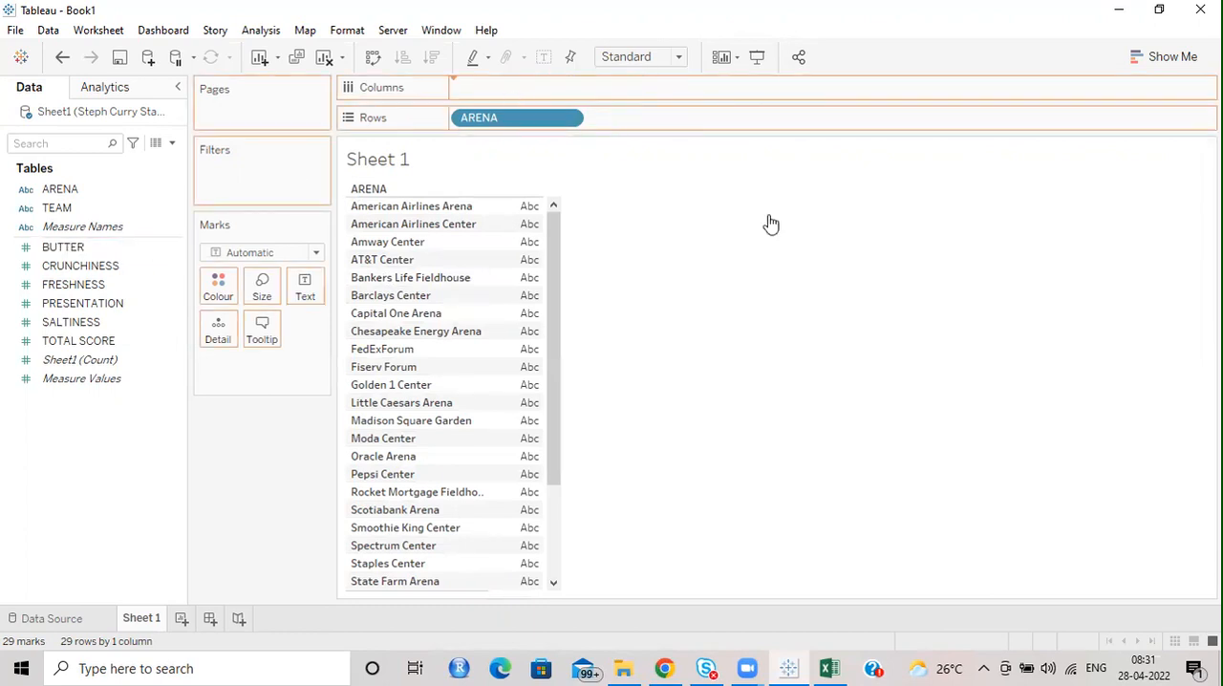
pyautogui.click(75, 284)
pyautogui.keyDown('ctrl'); pyautogui.click(76, 303); pyautogui.keyUp('ctrl')
pyautogui.keyDown('ctrl'); pyautogui.click(76, 322); pyautogui.keyUp('ctrl')
pyautogui.keyDown('ctrl'); pyautogui.click(76, 341); pyautogui.keyUp('ctrl')
pyautogui.moveTo(91, 300); pyautogui.dragTo(701, 188)
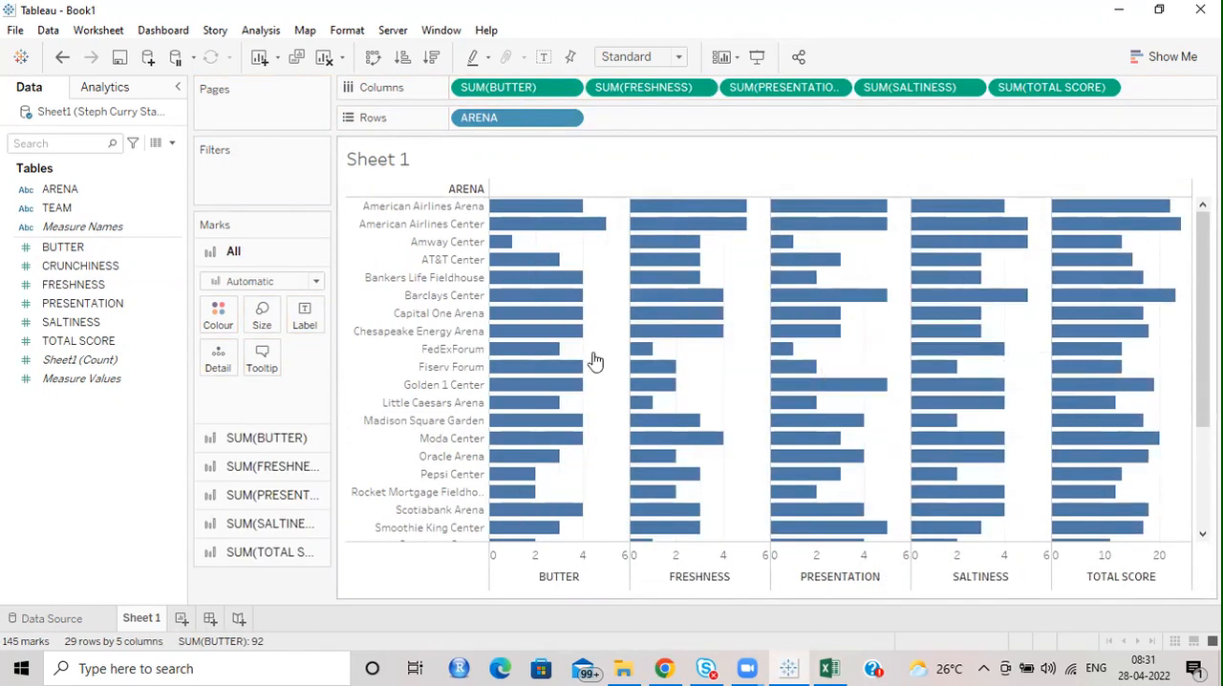
# Change the colour of the SUM(BUTTER) bars to mauve.
pyautogui.click(482, 87)
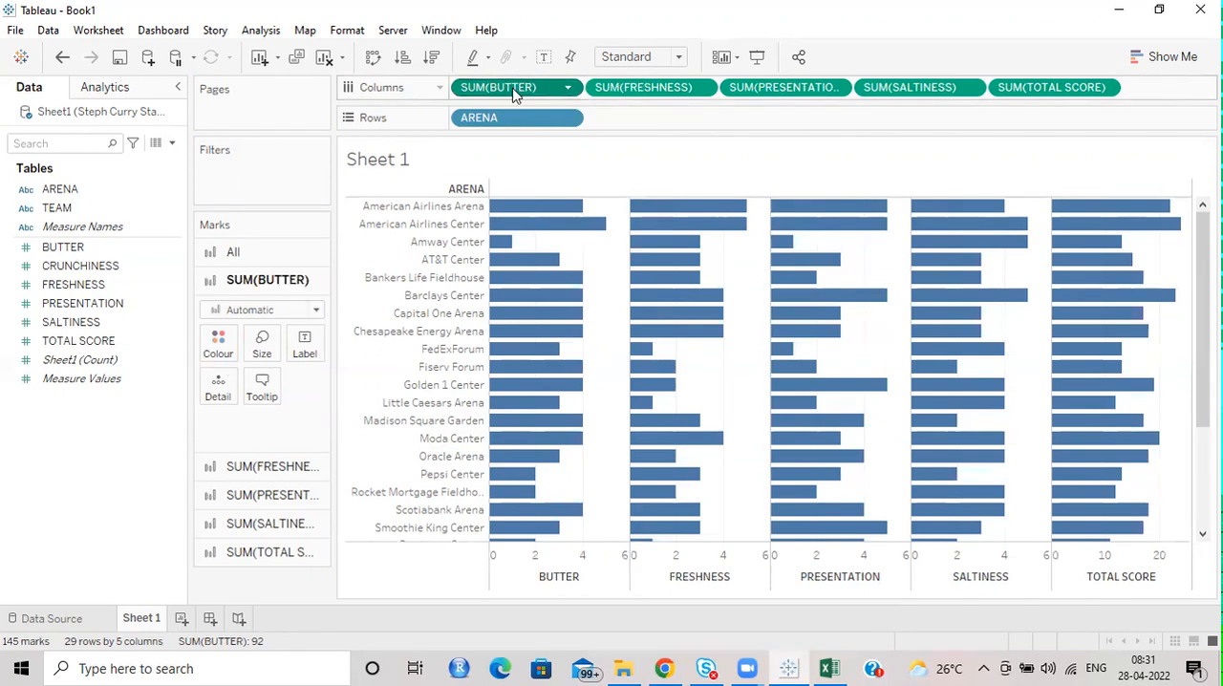
pyautogui.click(639, 87)
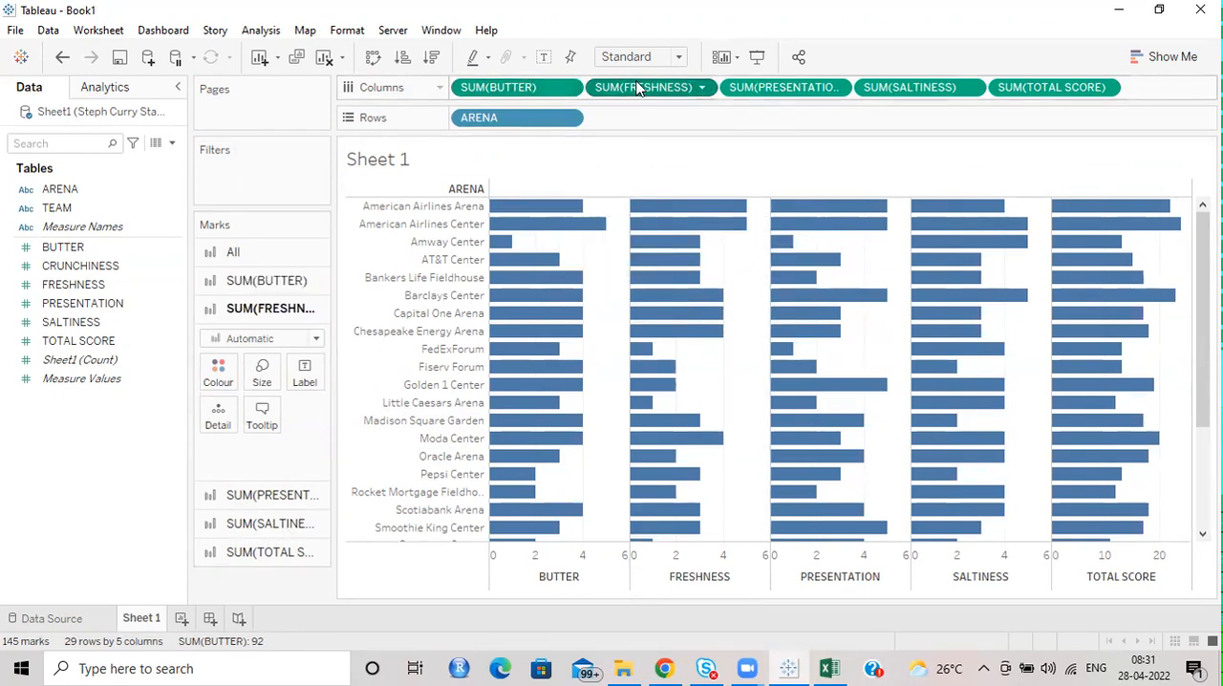
pyautogui.click(495, 93)
pyautogui.moveTo(963, 371)
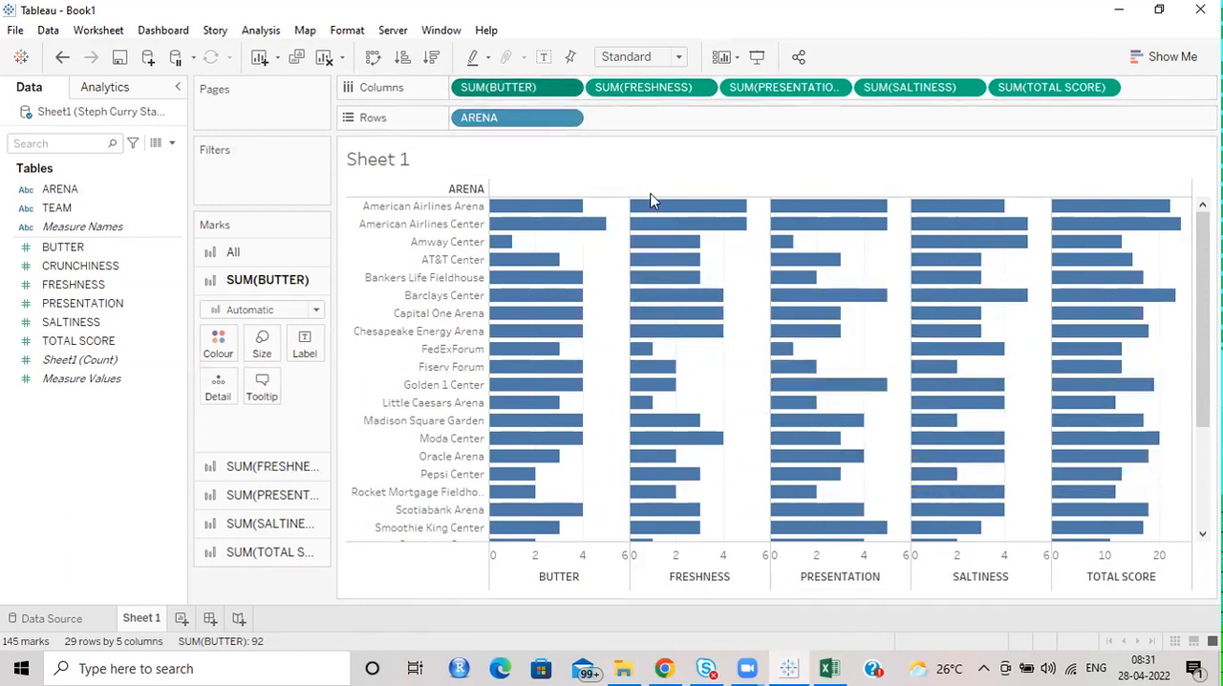
pyautogui.moveTo(778, 378)
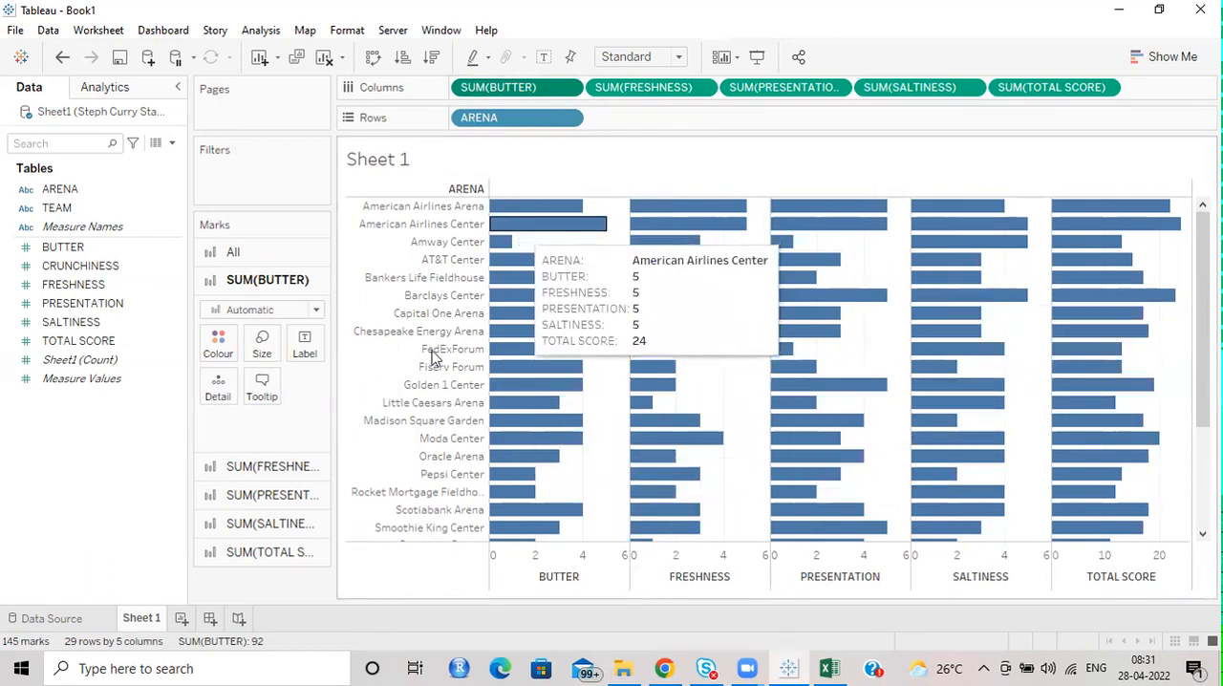
pyautogui.click(219, 345)
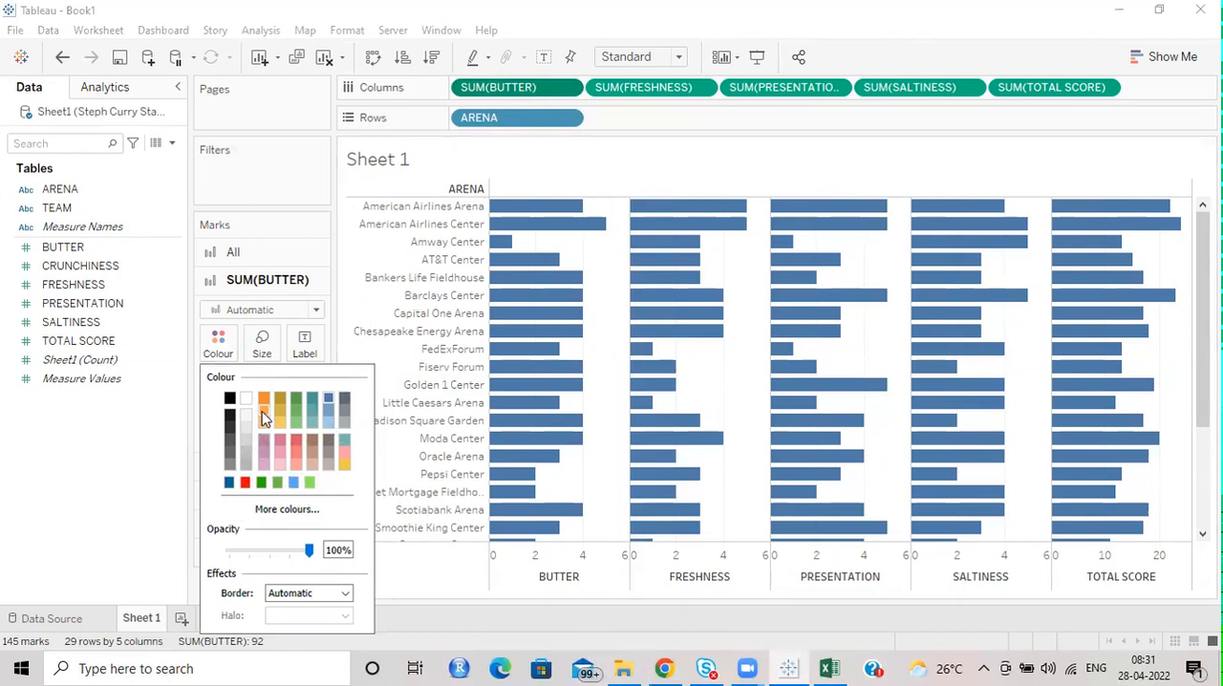
pyautogui.click(265, 442)
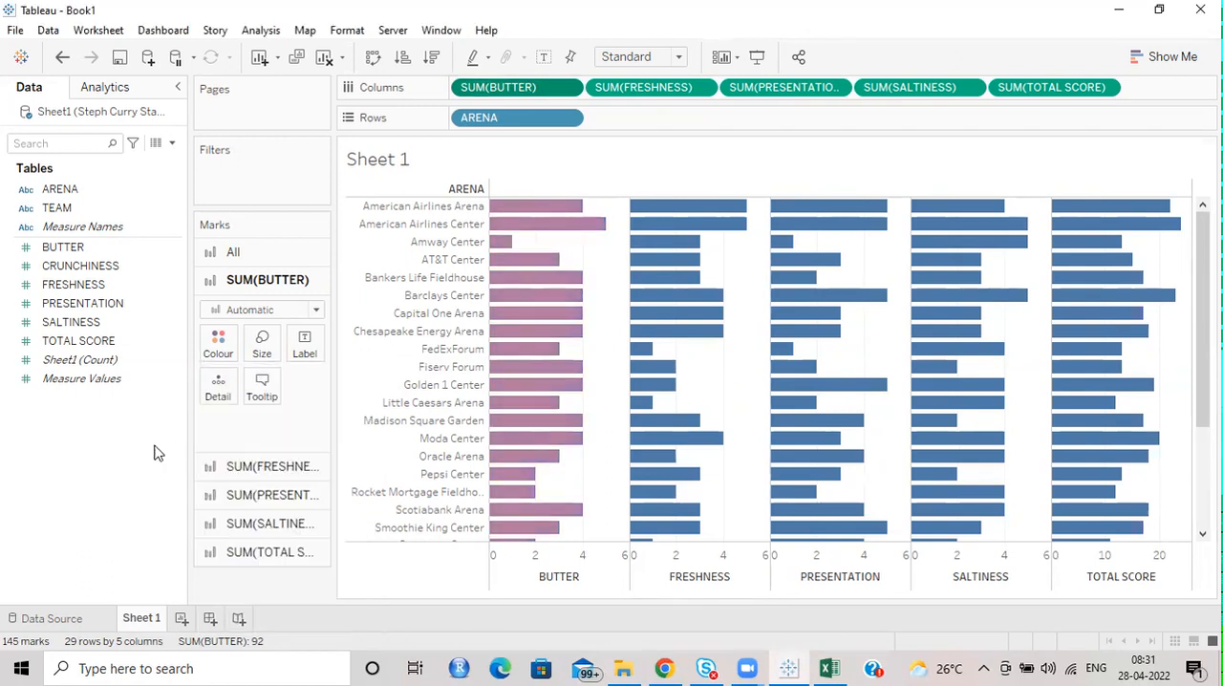
# Colour the SUM(FRESHNESS) bars pink and the SUM(PRESENTATION) bars red.
pyautogui.click(272, 466)
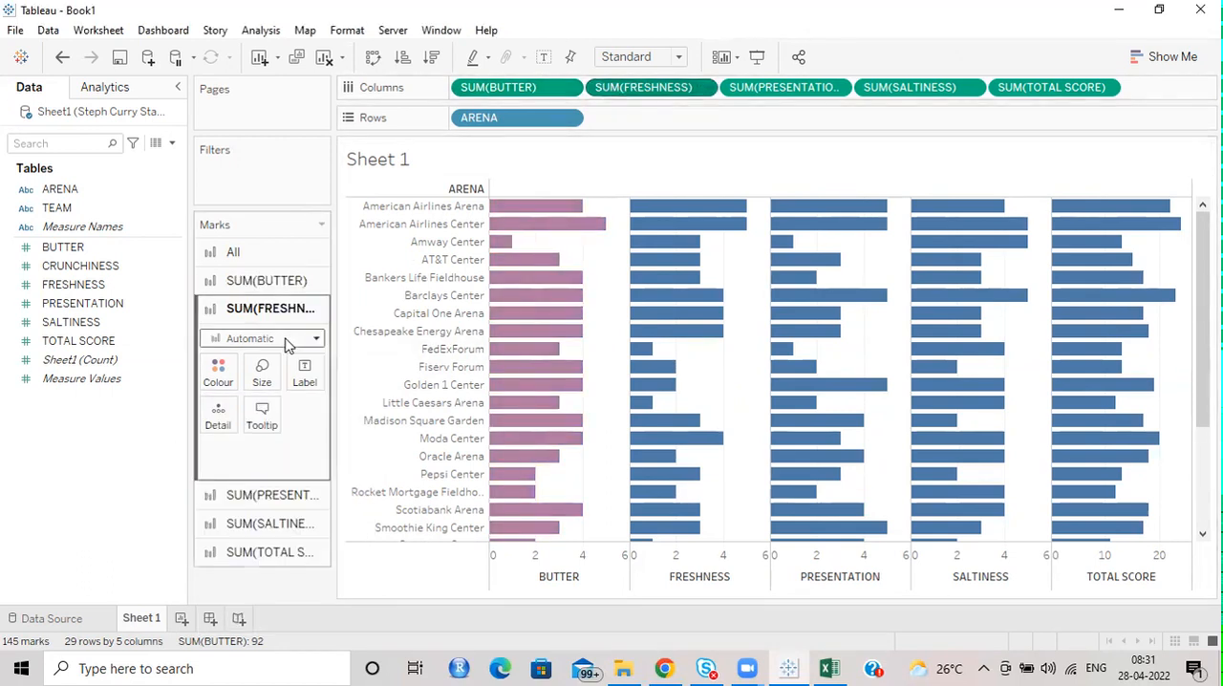
pyautogui.click(218, 370)
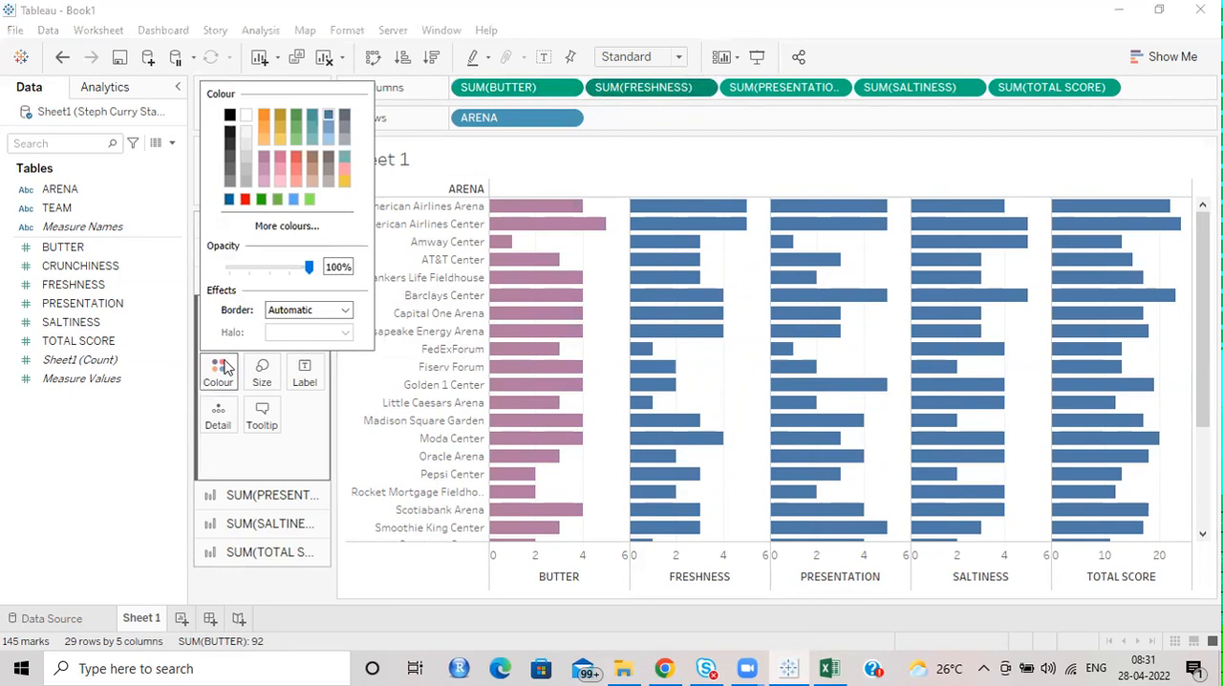
pyautogui.click(282, 160)
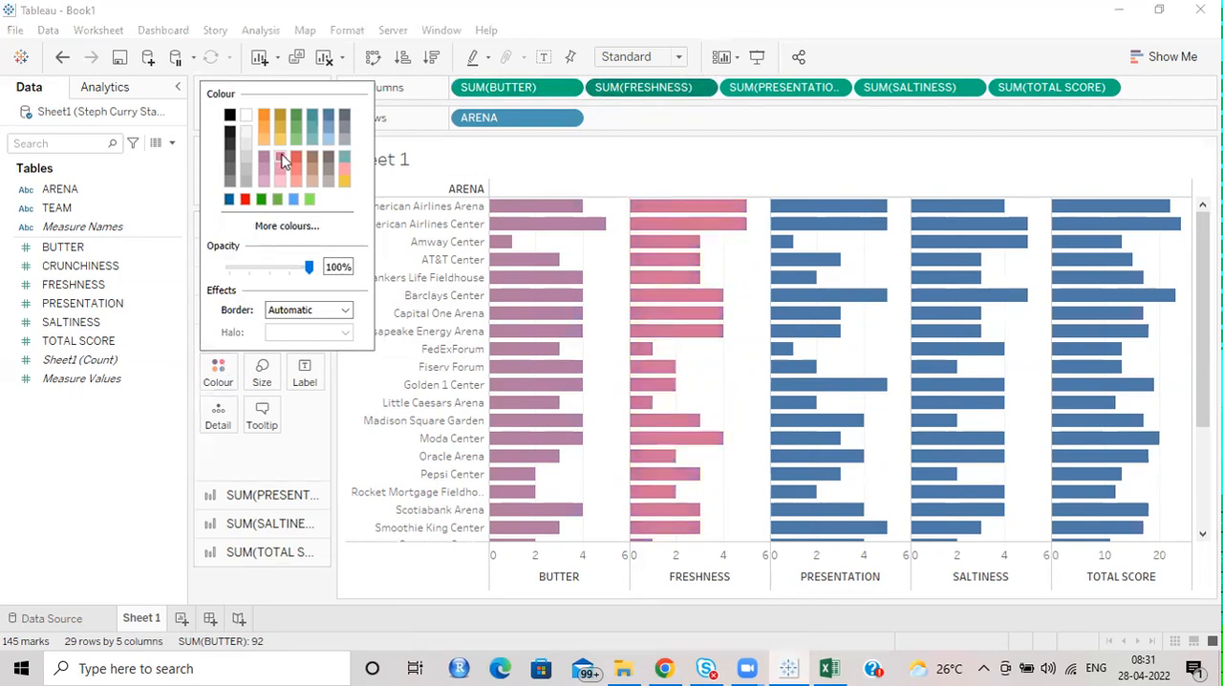
pyautogui.click(272, 495)
pyautogui.click(216, 401)
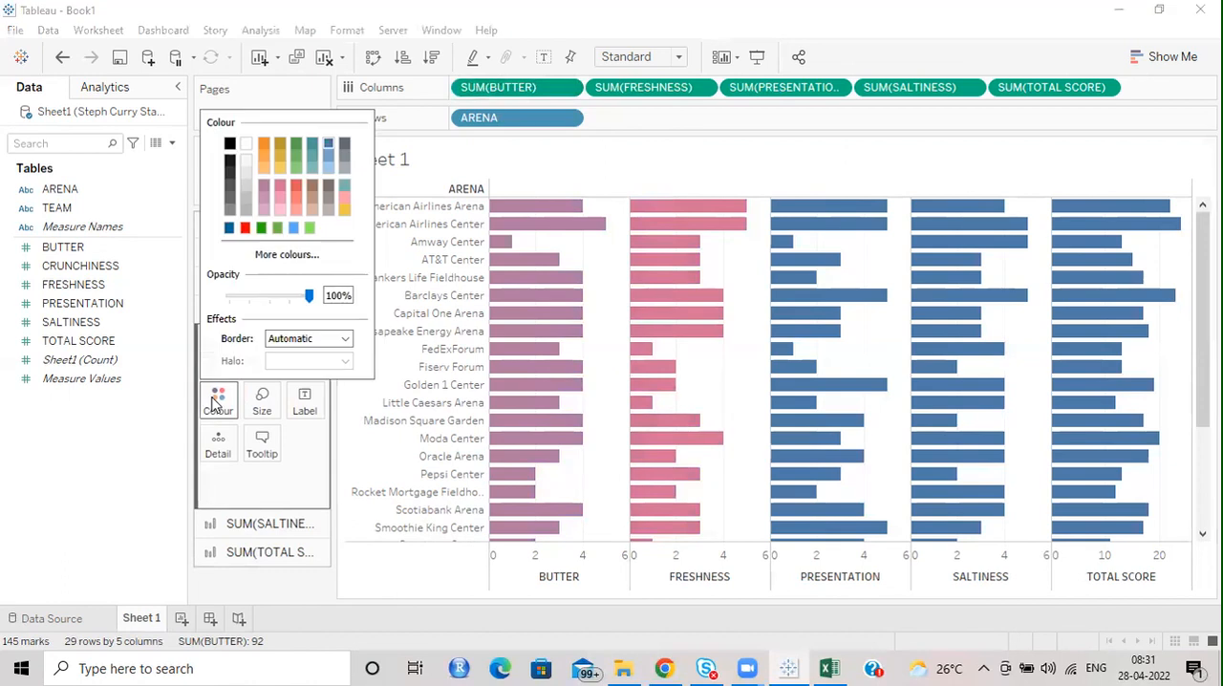
pyautogui.click(297, 187)
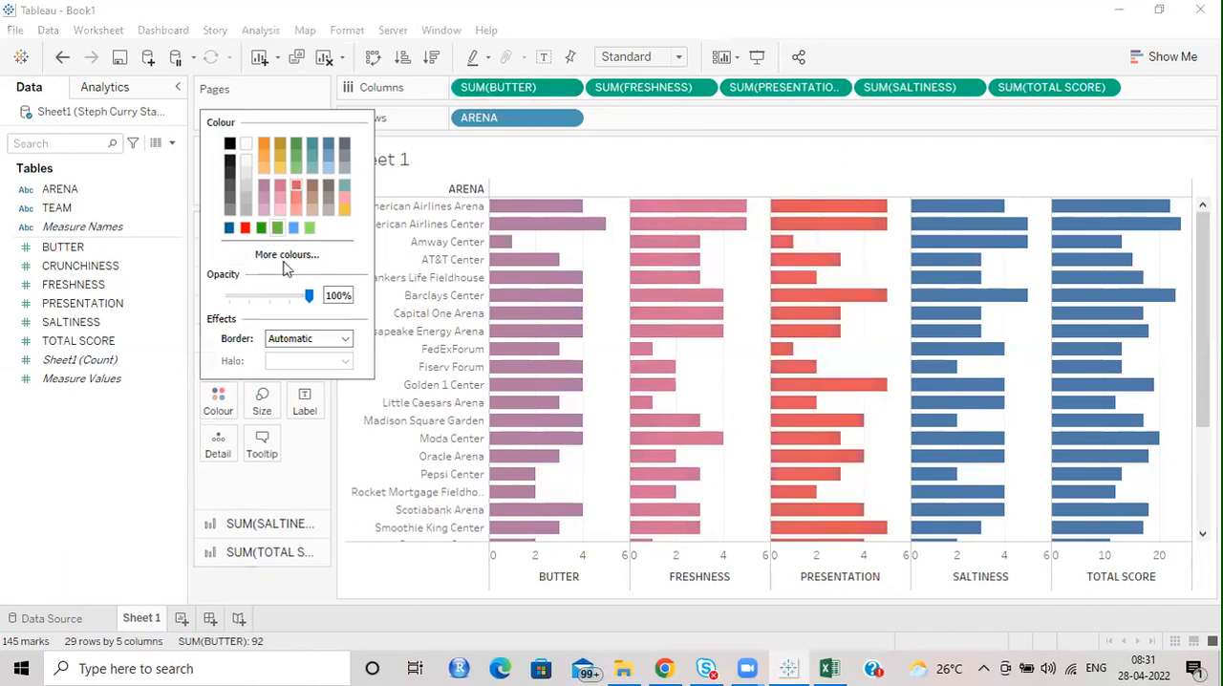
# Colour the SUM(SALTINESS) bars dark grey and the SUM(TOTAL SCORE) bars teal.
pyautogui.click(239, 522)
pyautogui.click(270, 523)
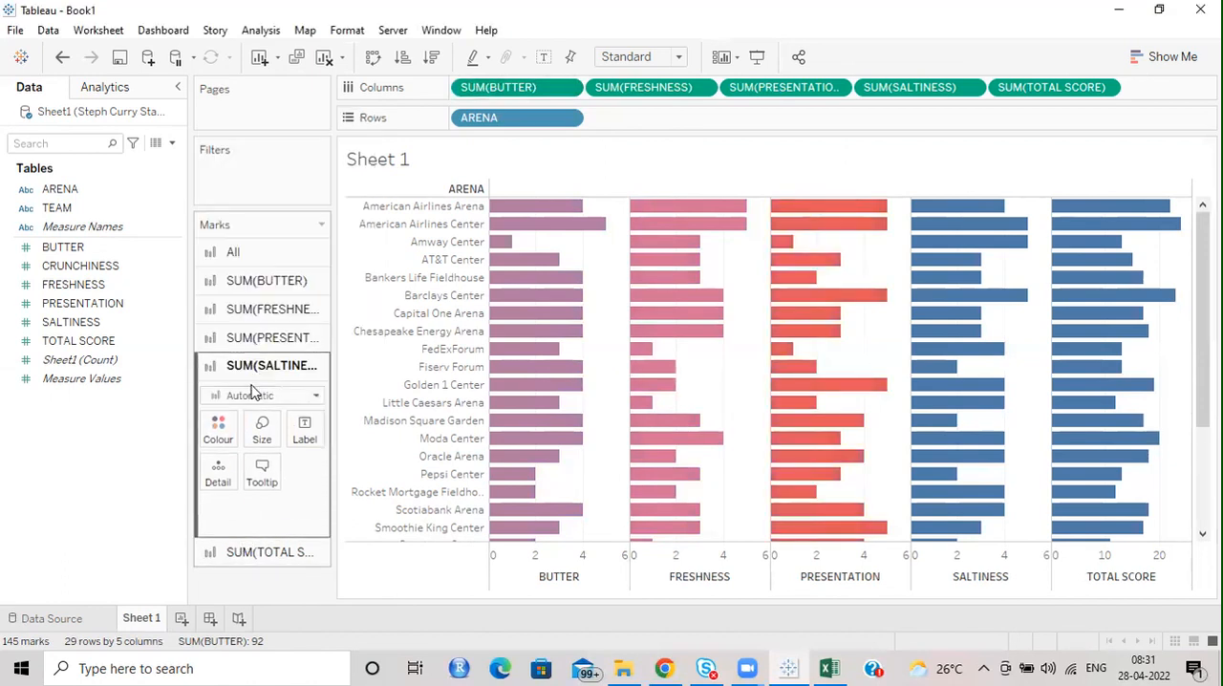
pyautogui.click(218, 425)
pyautogui.click(329, 216)
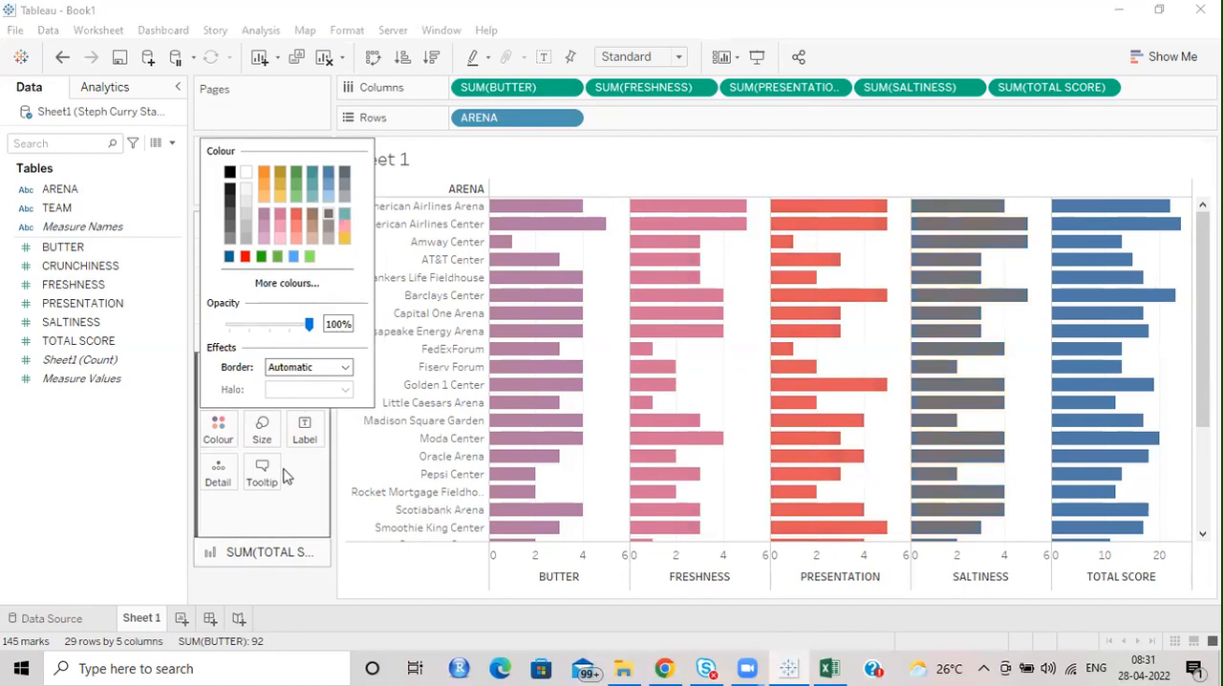
pyautogui.click(256, 552)
pyautogui.click(256, 552)
pyautogui.click(218, 456)
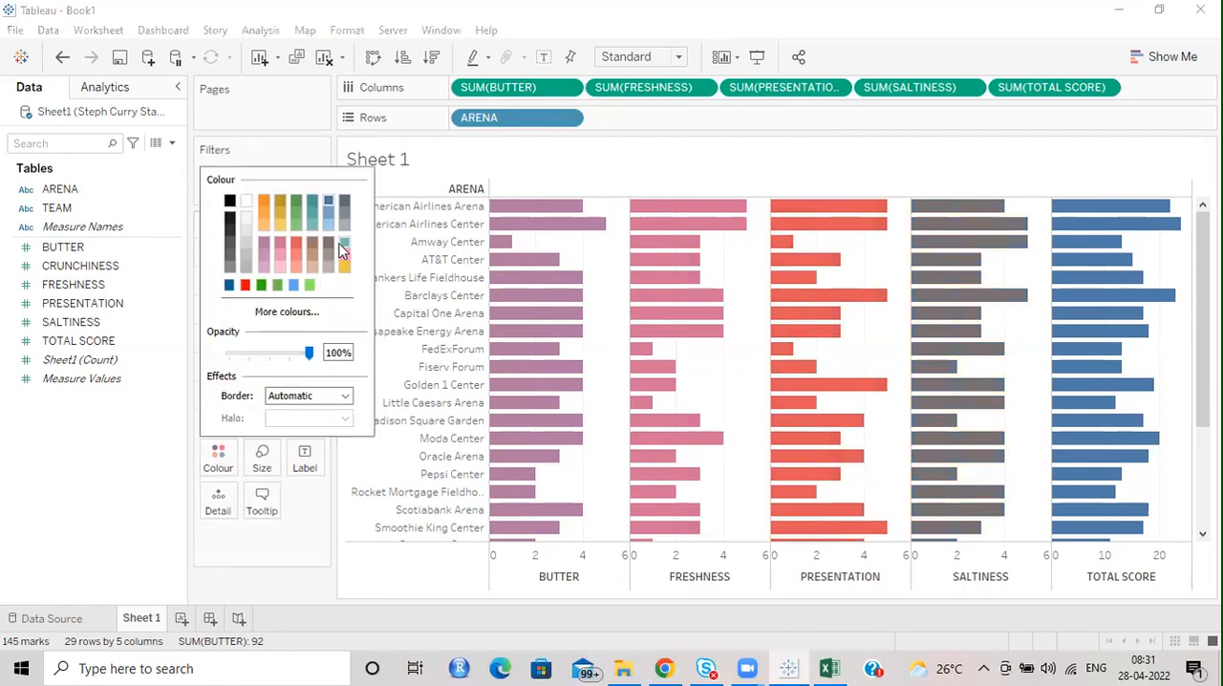
pyautogui.click(345, 244)
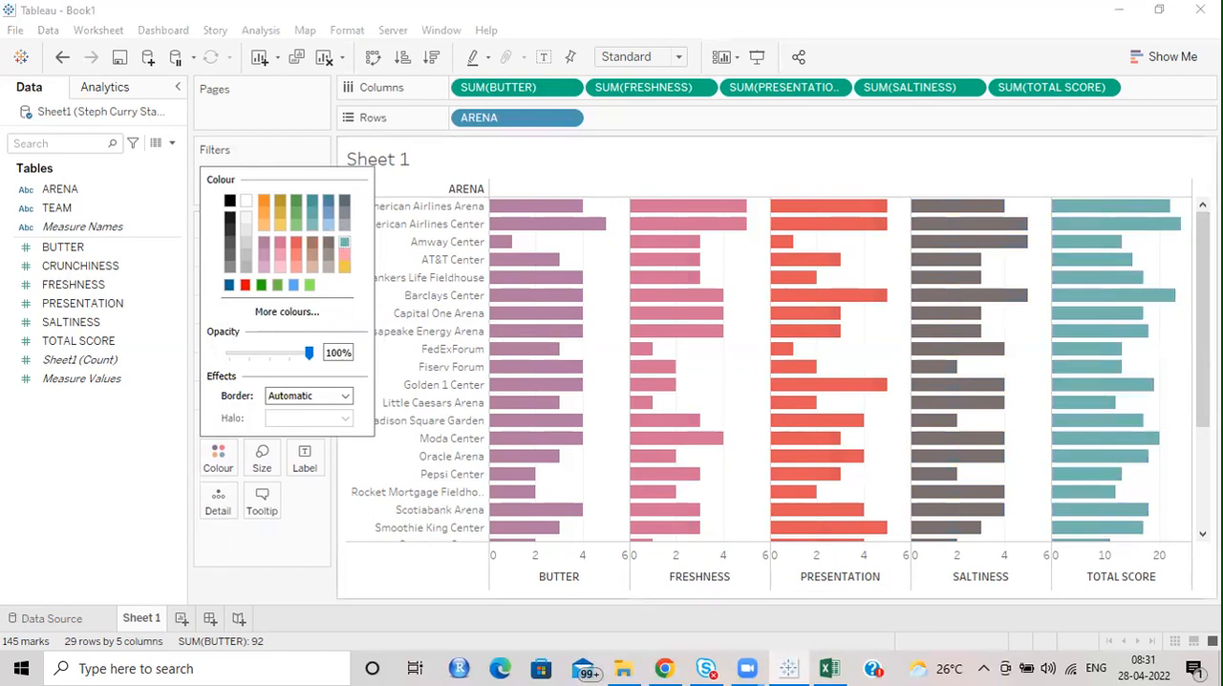
pyautogui.click(1203, 319)
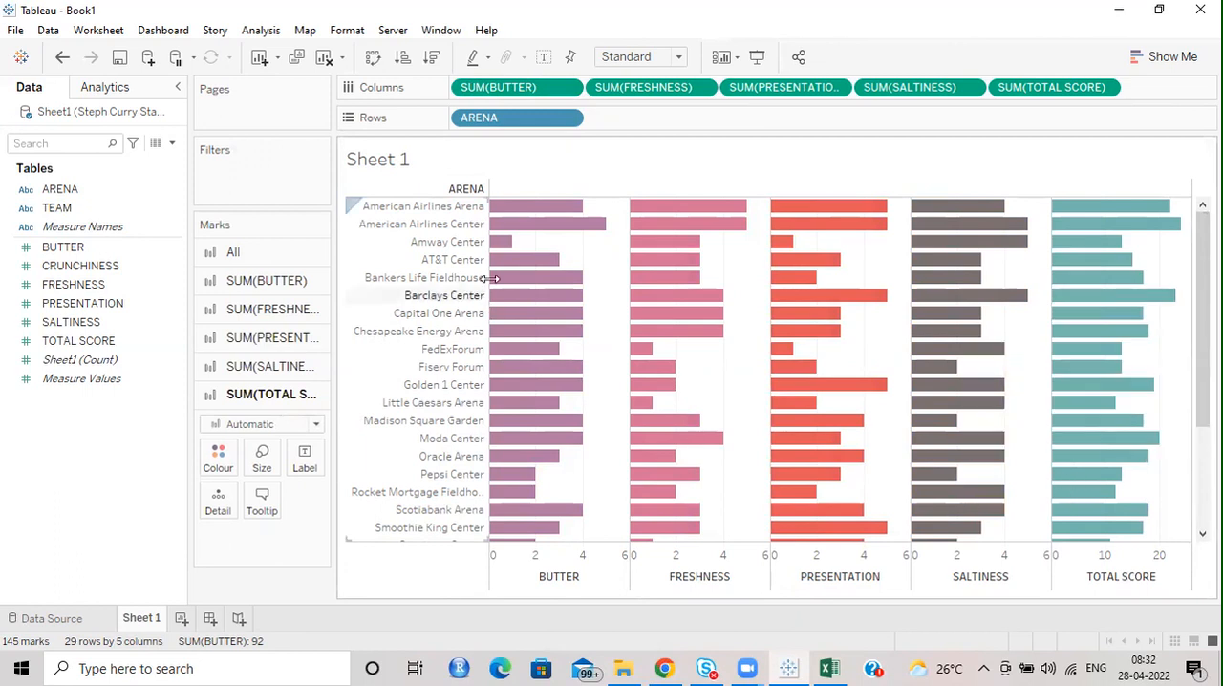
# Thin the bars of all measures at once by reducing the mark size to about a quarter of its range.
pyautogui.click(231, 254)
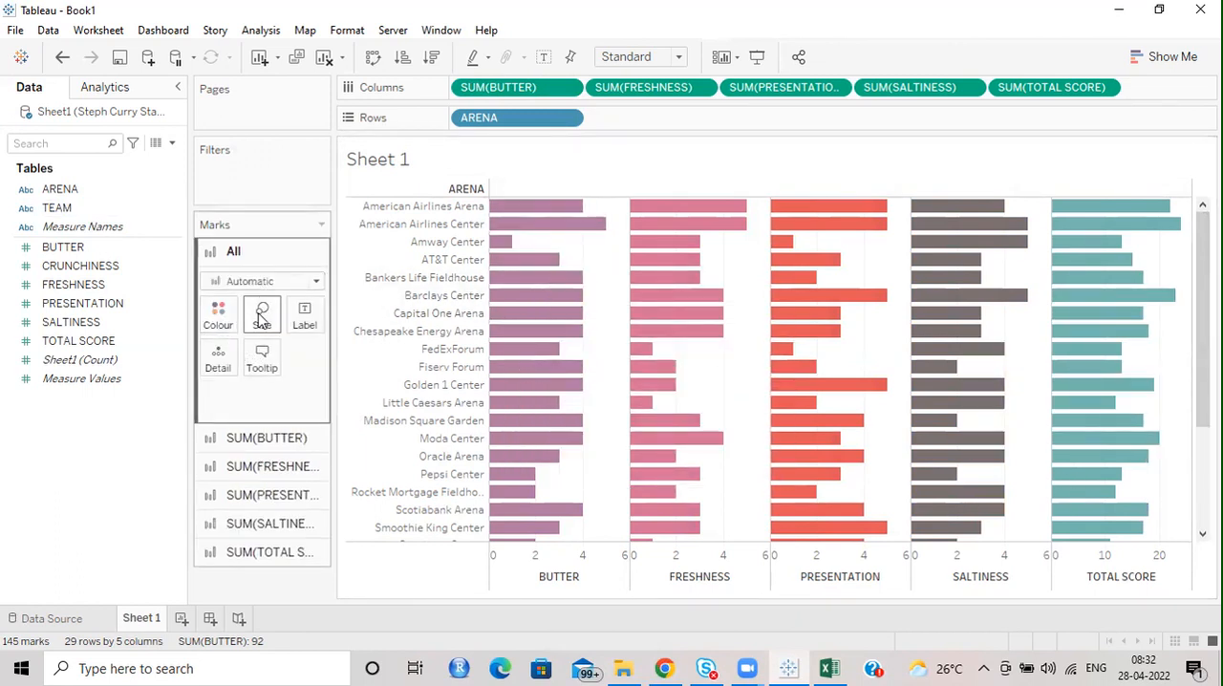
pyautogui.click(262, 311)
pyautogui.moveTo(289, 360); pyautogui.dragTo(287, 361)
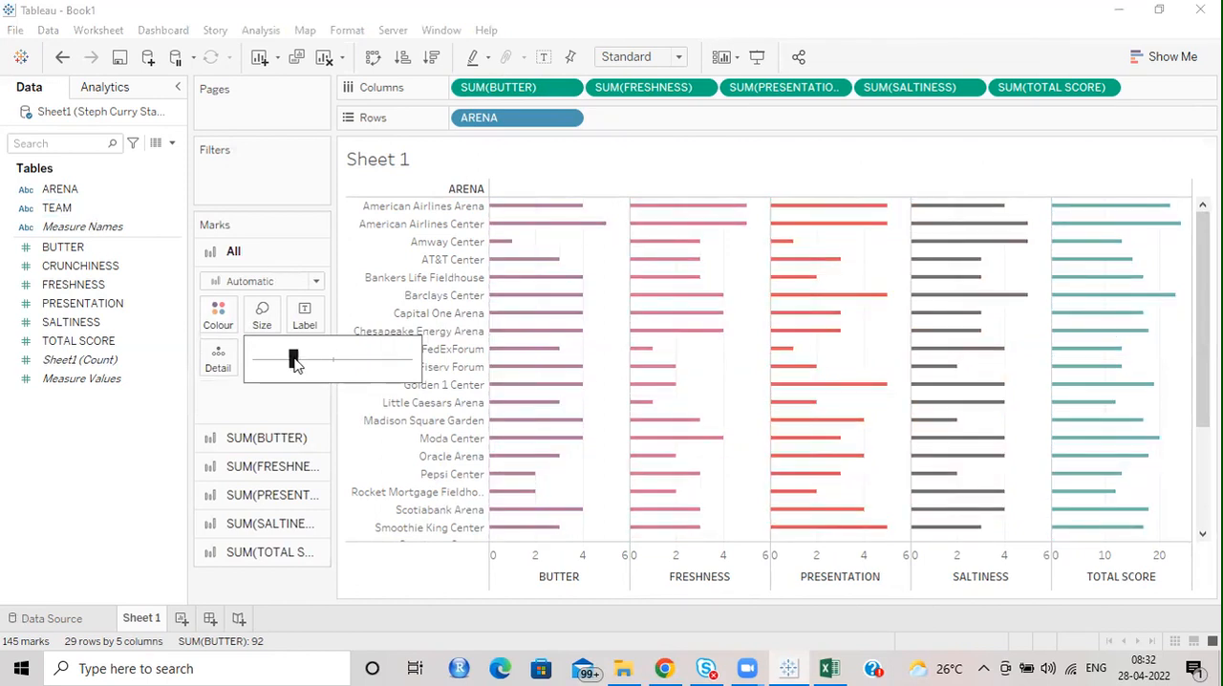
# Set the pane border of the row divider to None in the worksheet's border formatting.
pyautogui.rightClick(866, 335)
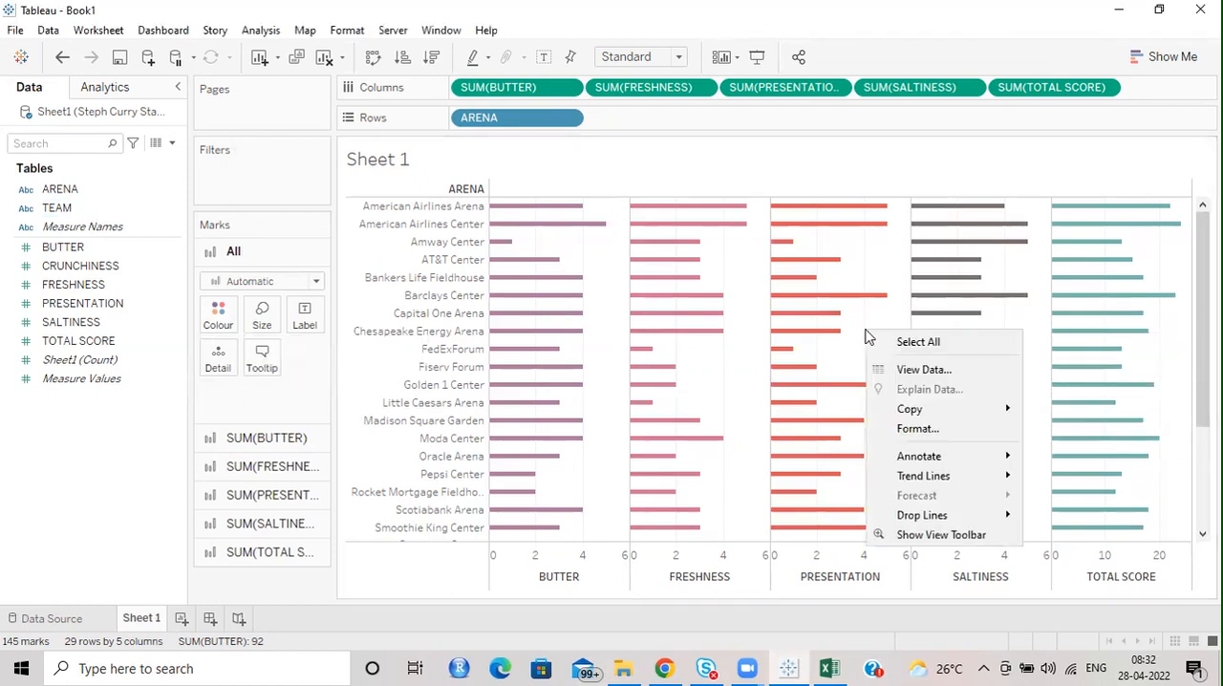
pyautogui.click(935, 429)
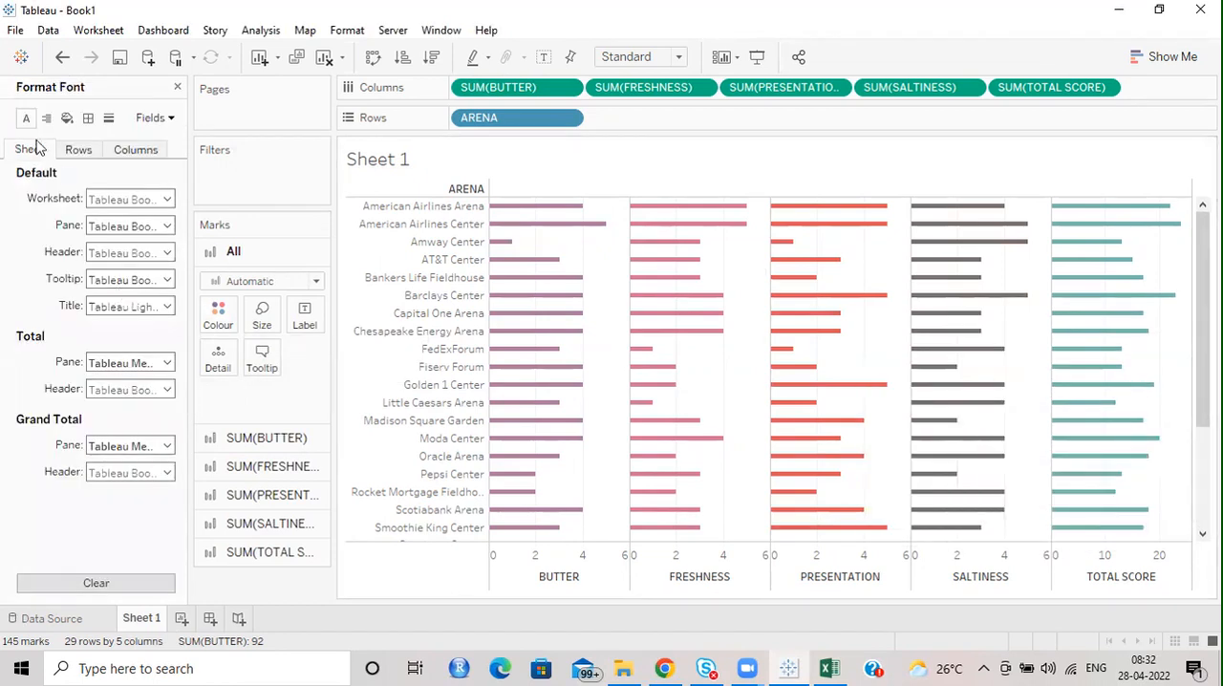
pyautogui.click(109, 118)
pyautogui.click(80, 150)
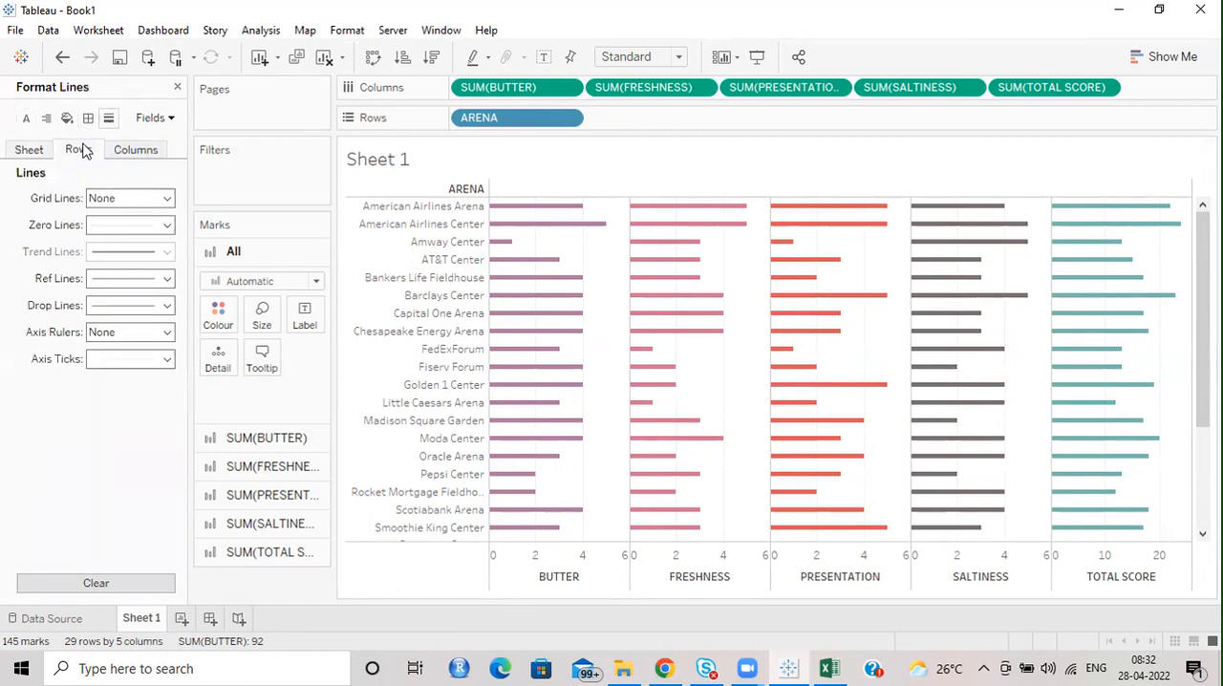
pyautogui.click(88, 119)
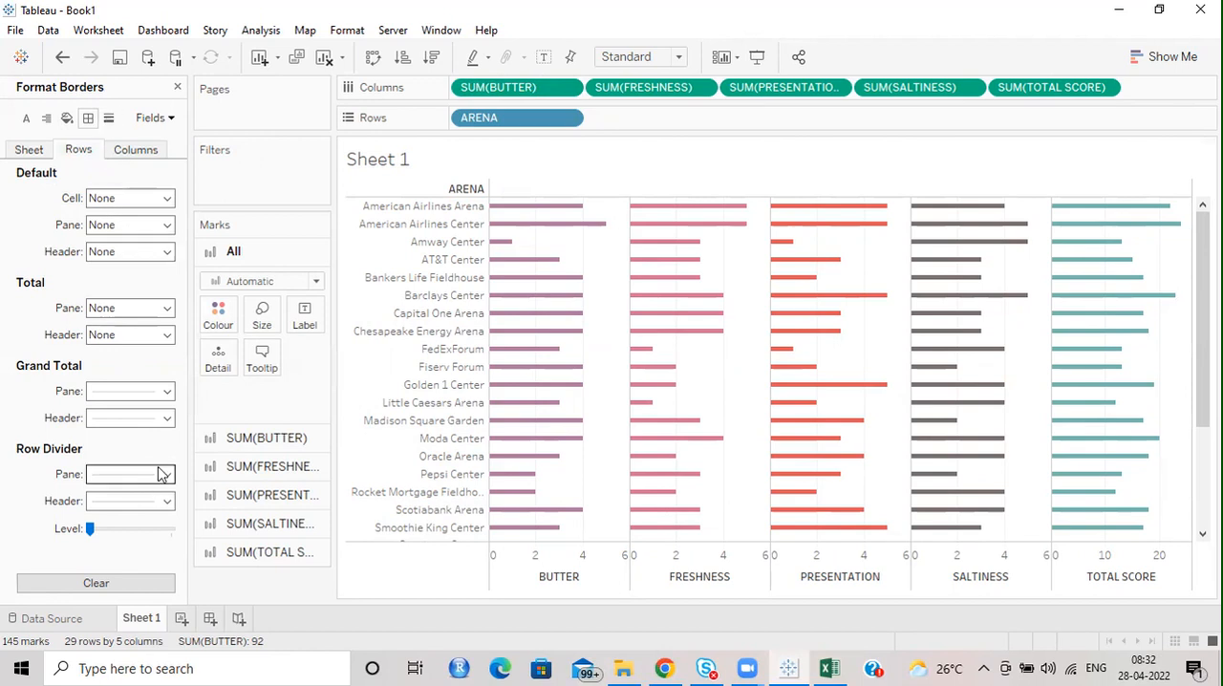
pyautogui.click(166, 478)
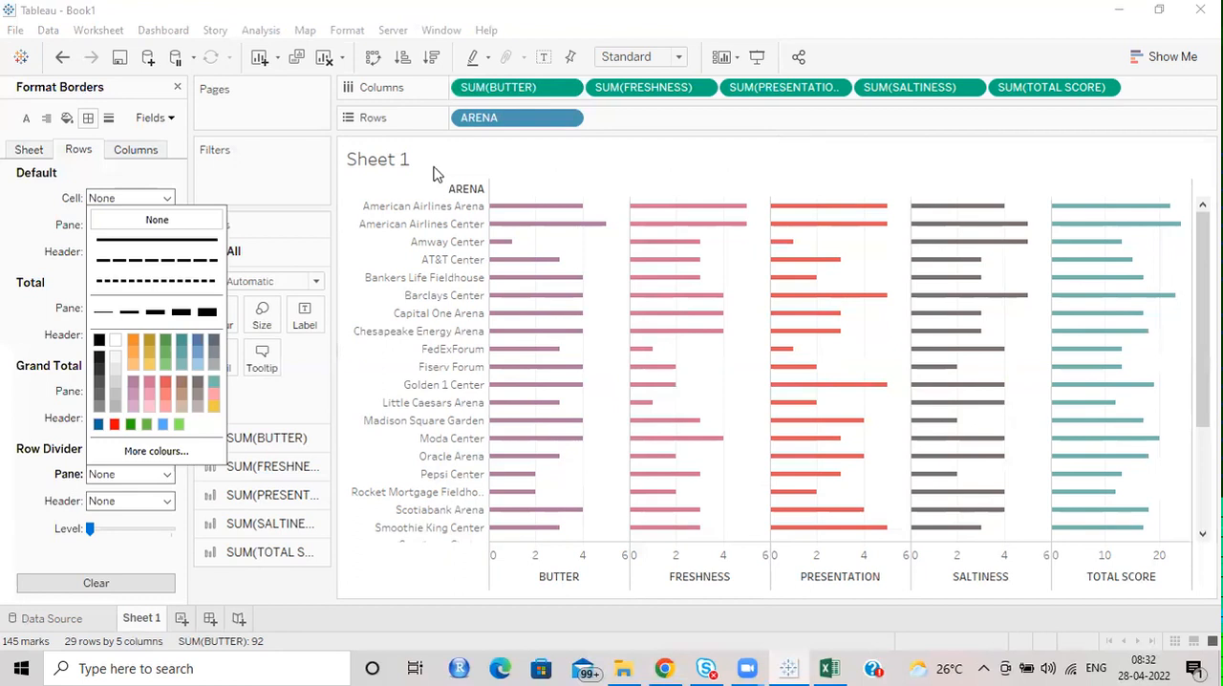
pyautogui.click(191, 7)
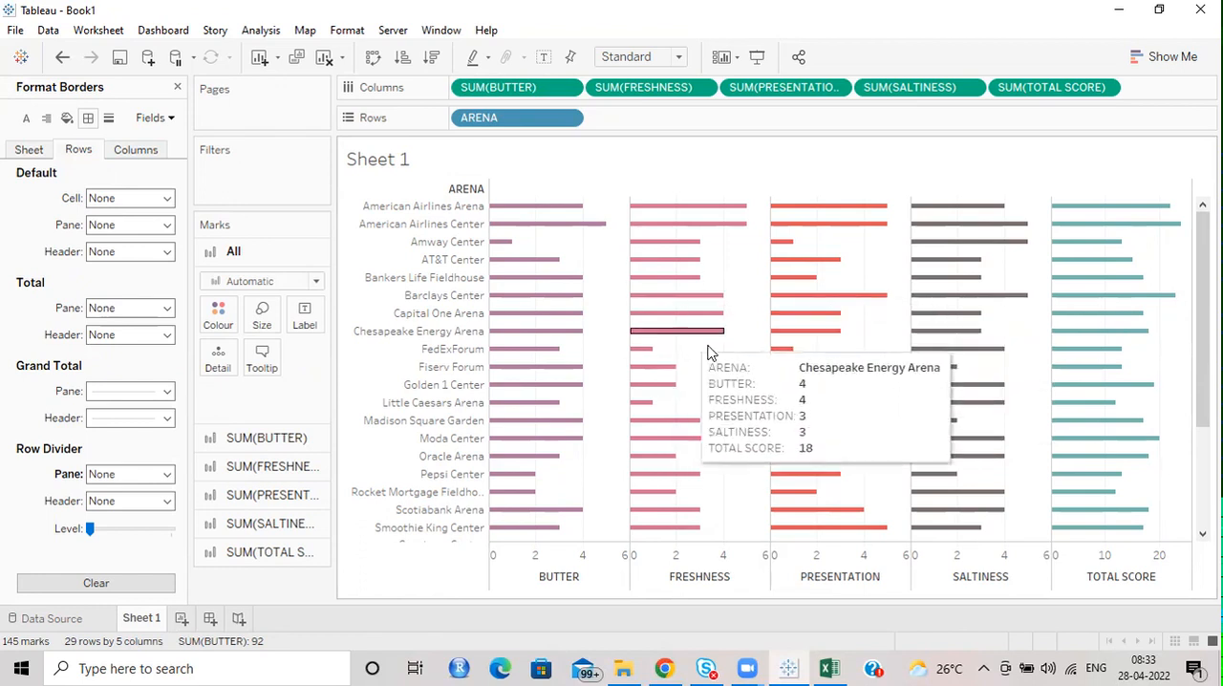
# Set the column grid lines of the chart to None and close the formatting options.
pyautogui.click(108, 119)
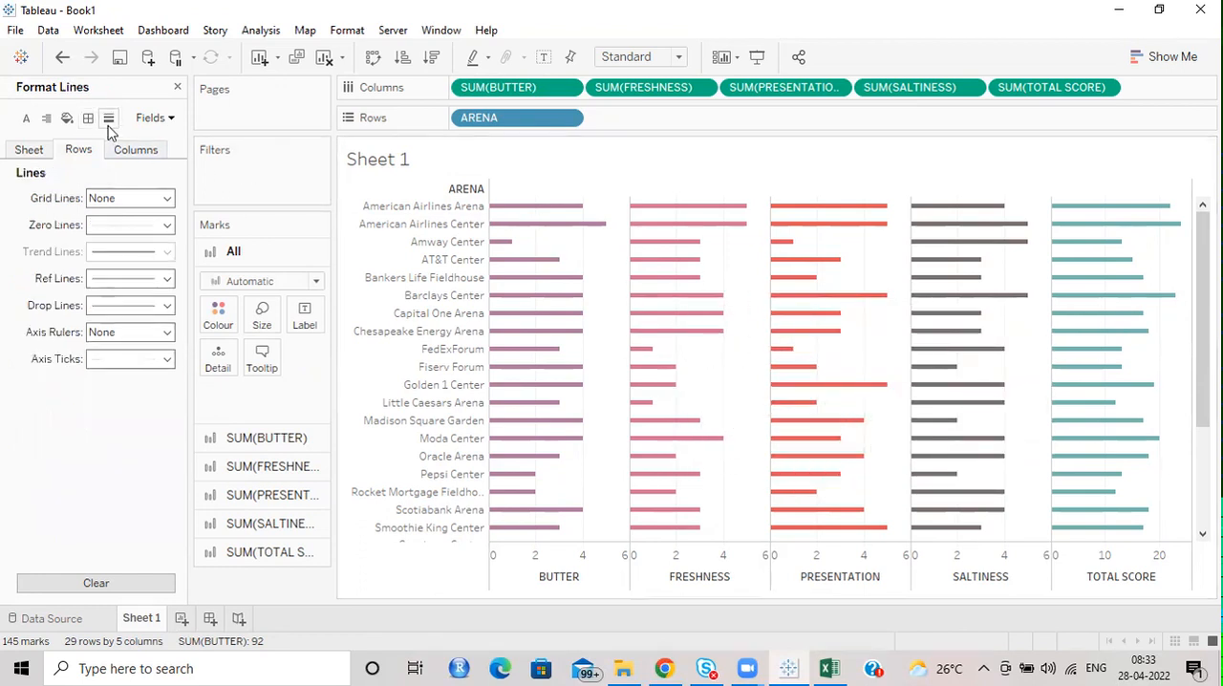
pyautogui.click(134, 150)
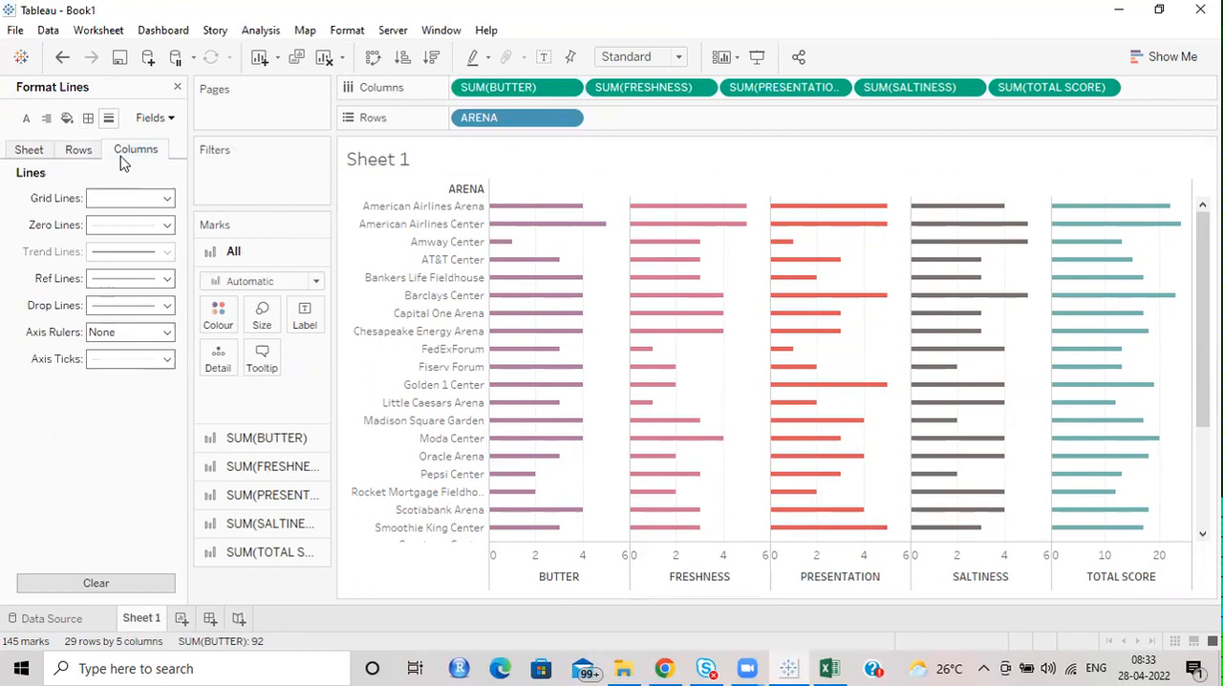
pyautogui.click(81, 153)
pyautogui.click(138, 156)
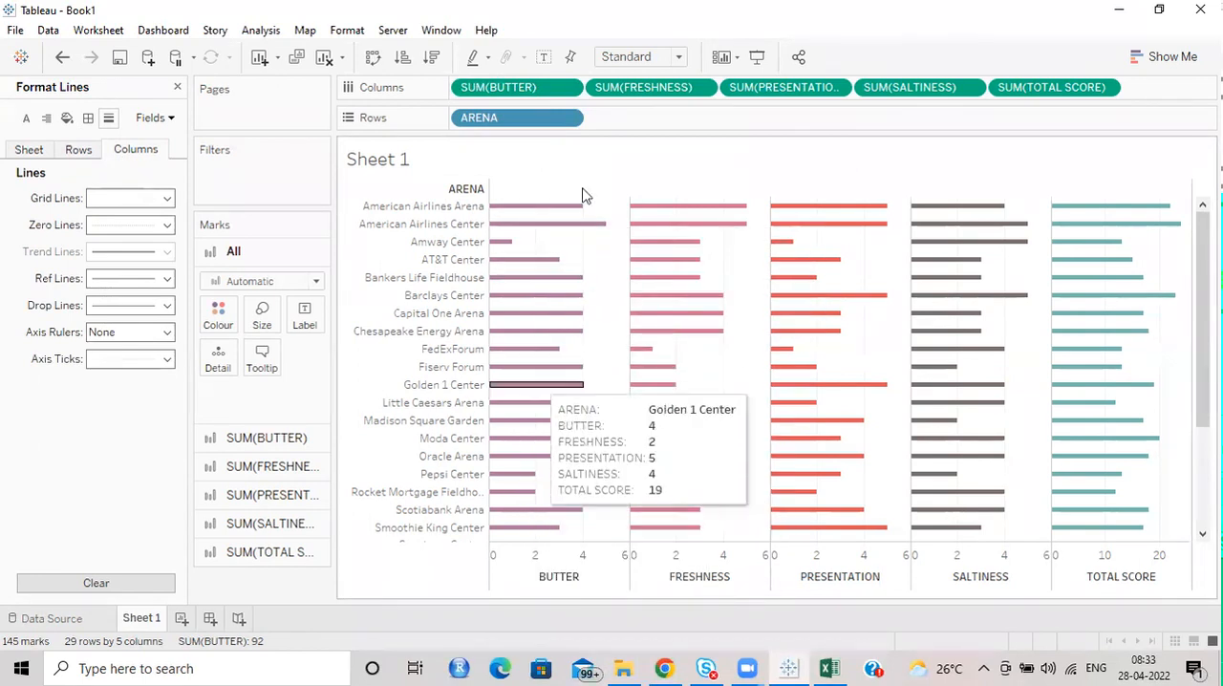
pyautogui.click(113, 198)
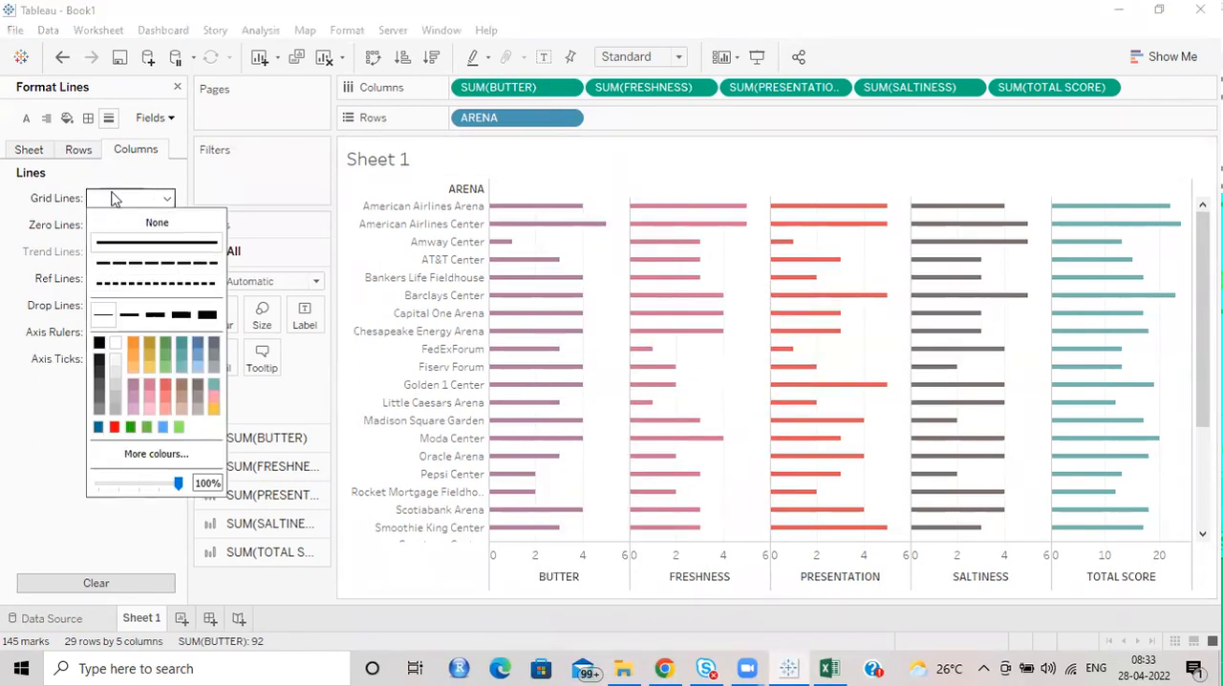
pyautogui.click(134, 225)
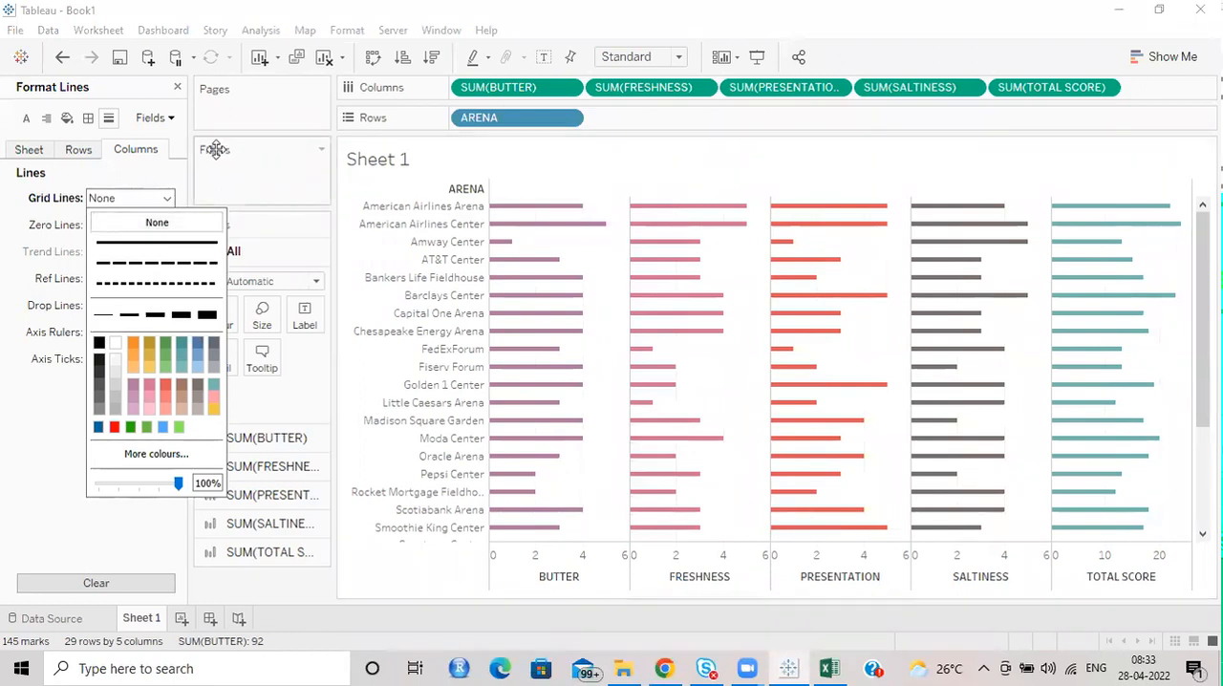
pyautogui.click(176, 87)
pyautogui.click(177, 87)
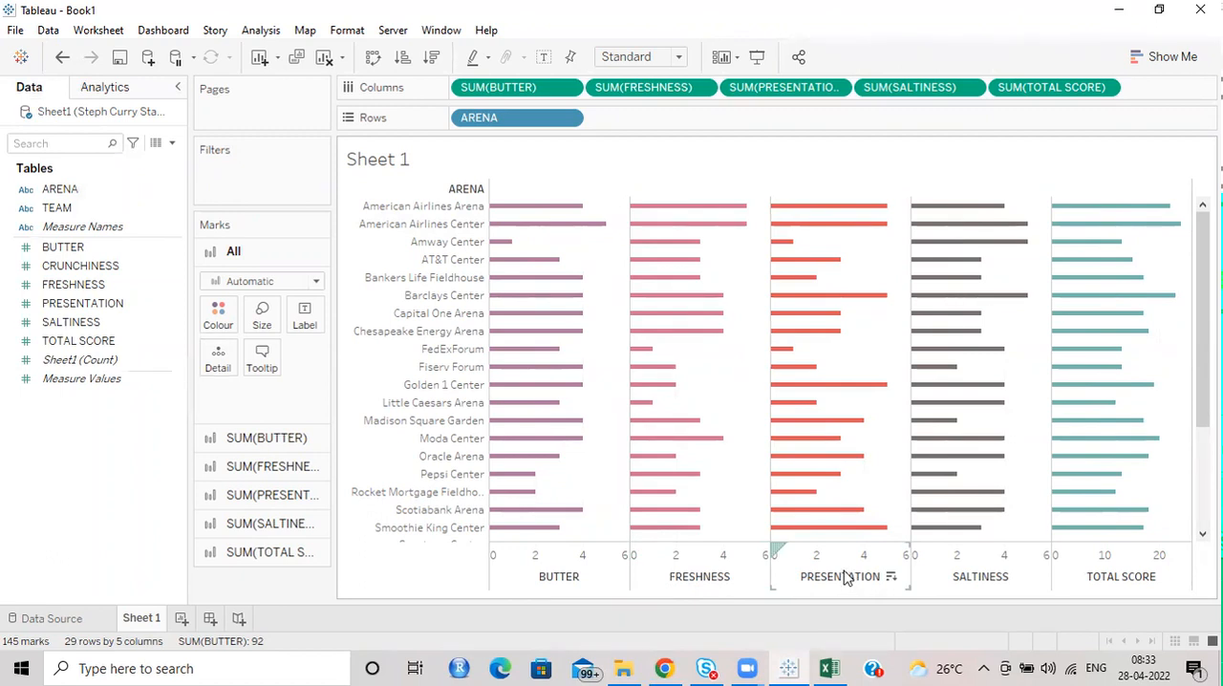
# Turn off showing the innermost level at the bottom of the view with a vertical axis in the advanced table layout options.
pyautogui.click(262, 33)
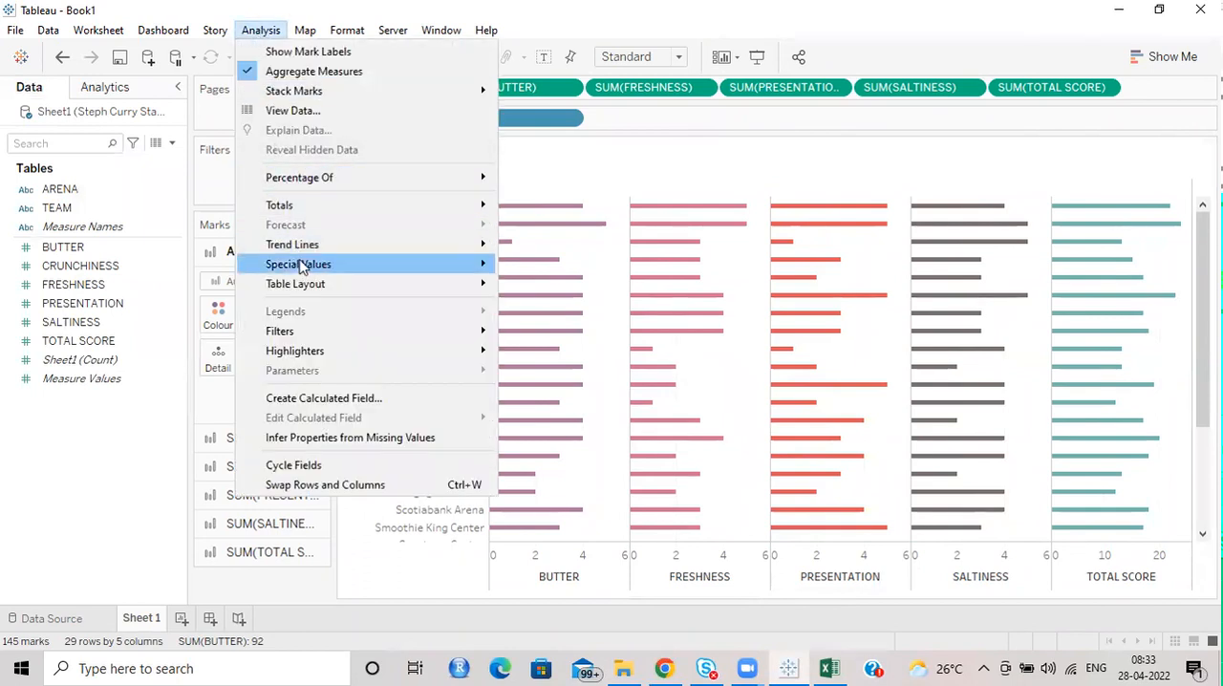
pyautogui.moveTo(308, 290)
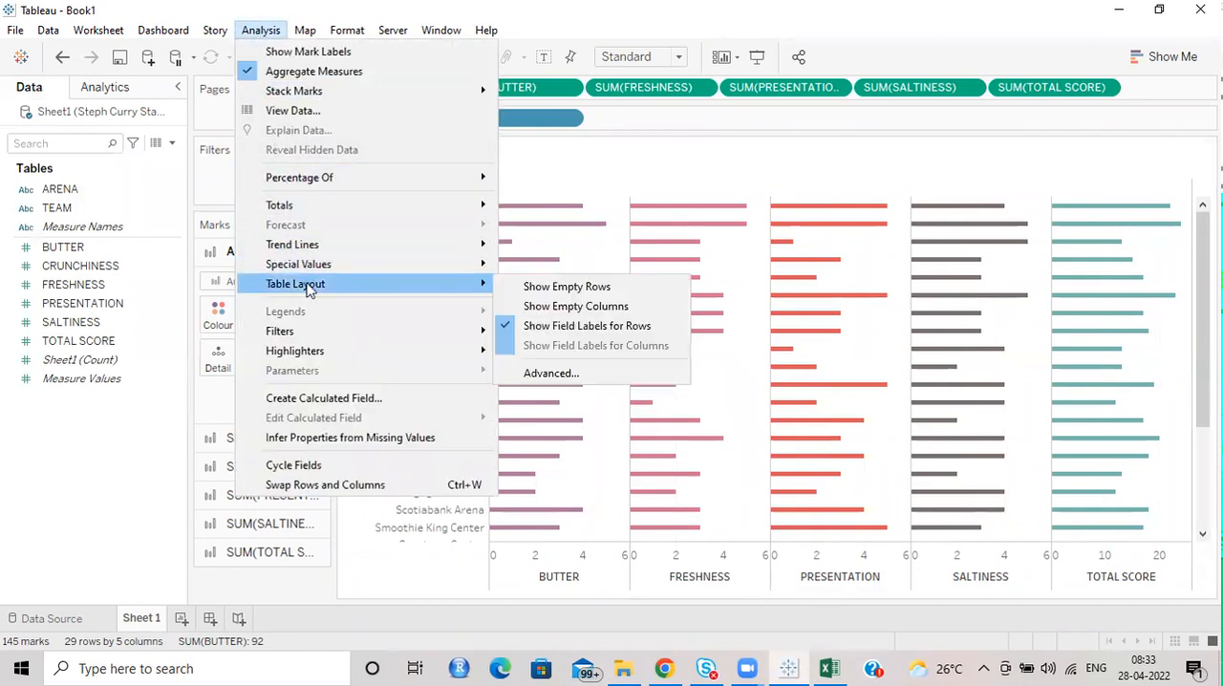
pyautogui.click(562, 375)
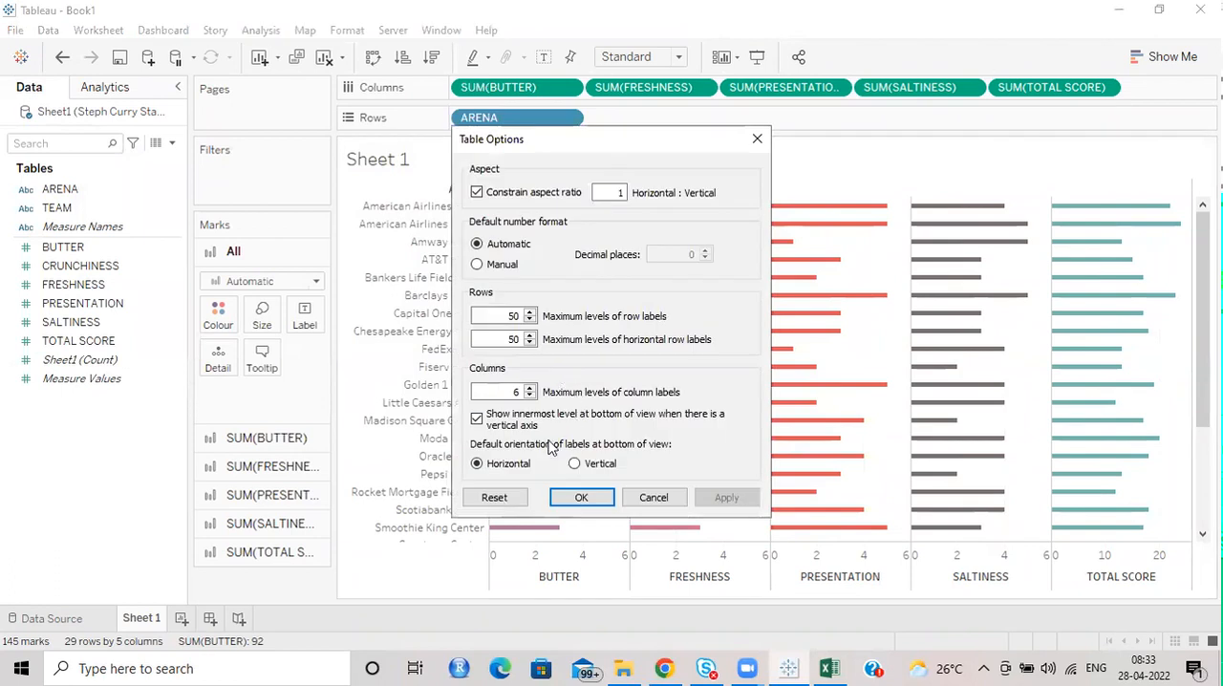
pyautogui.click(478, 418)
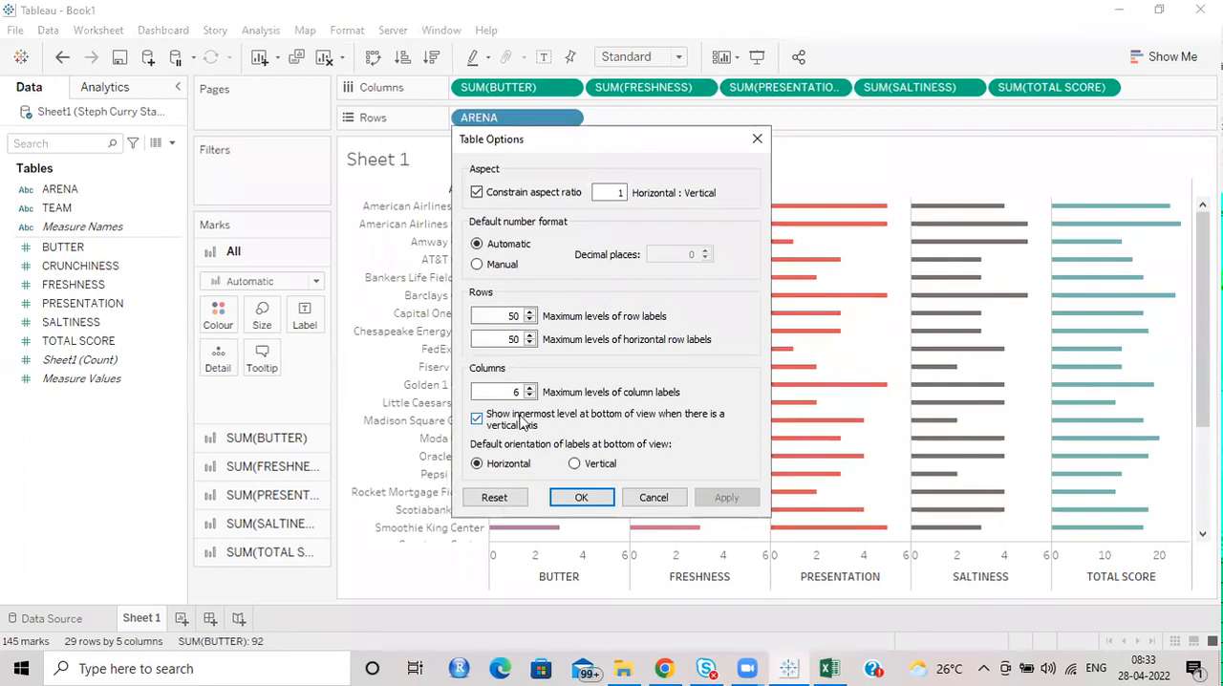
pyautogui.click(477, 418)
pyautogui.click(723, 500)
pyautogui.click(476, 418)
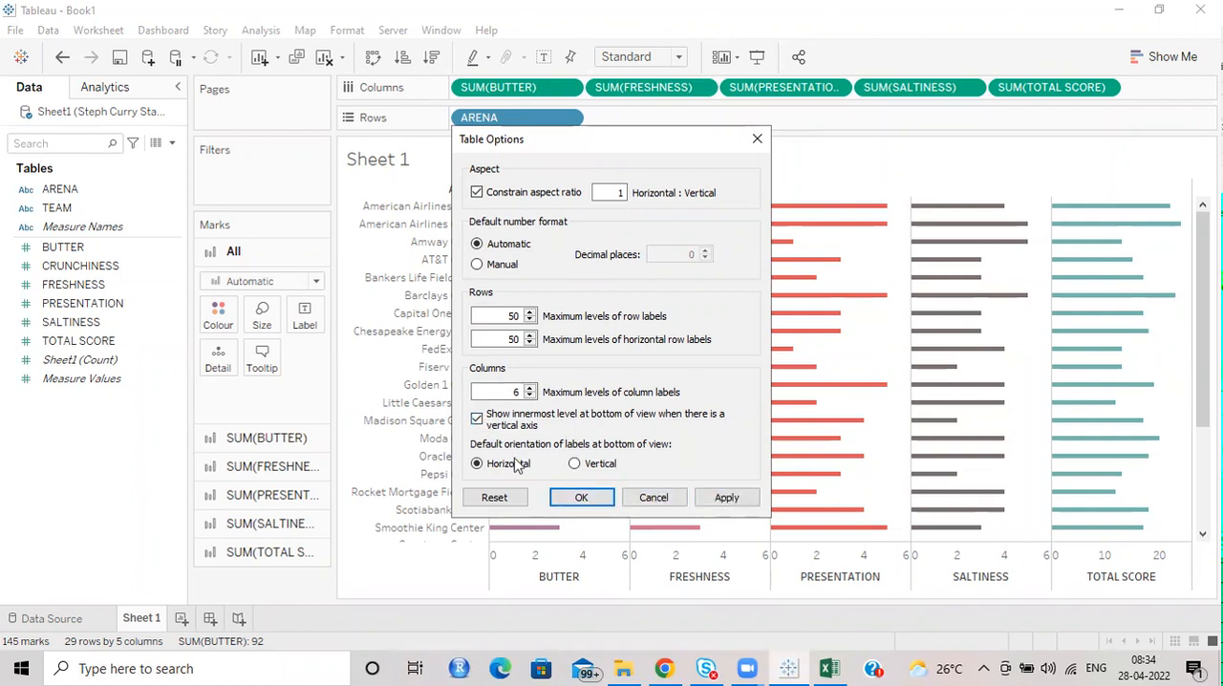
pyautogui.click(654, 498)
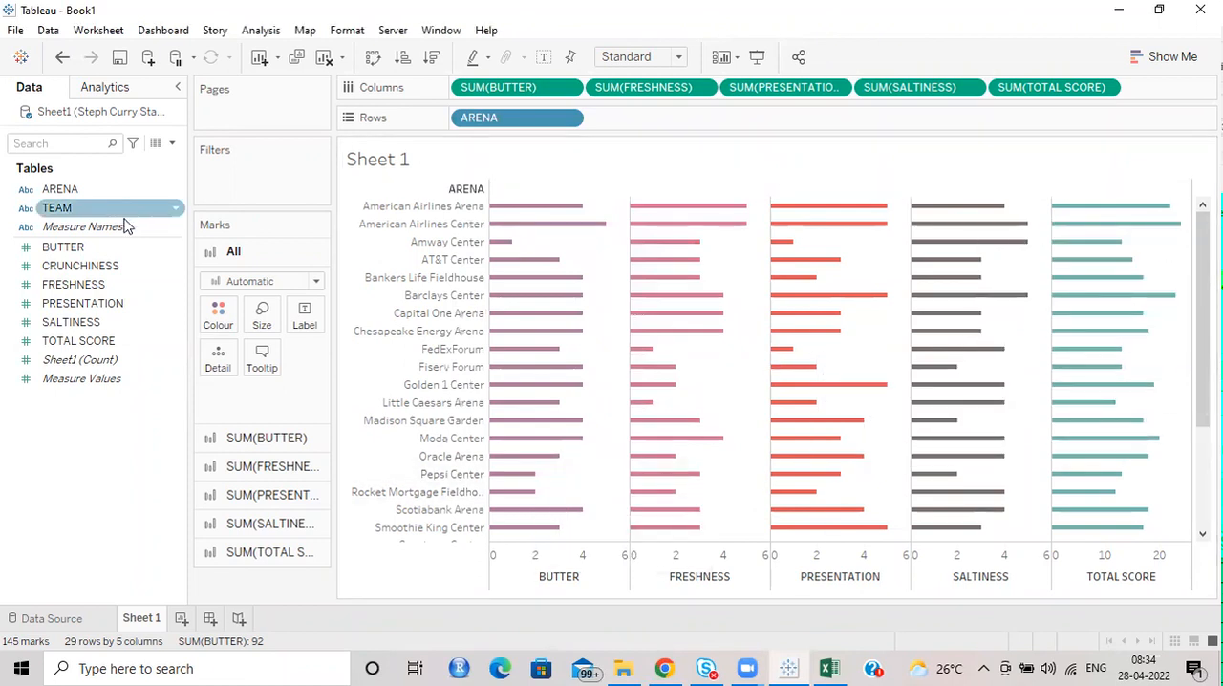
# Add CRUNCHINESS to Columns between BUTTER and FRESHNESS and thin the bars of all measures to match.
pyautogui.click(59, 267)
pyautogui.moveTo(59, 268); pyautogui.dragTo(775, 169)
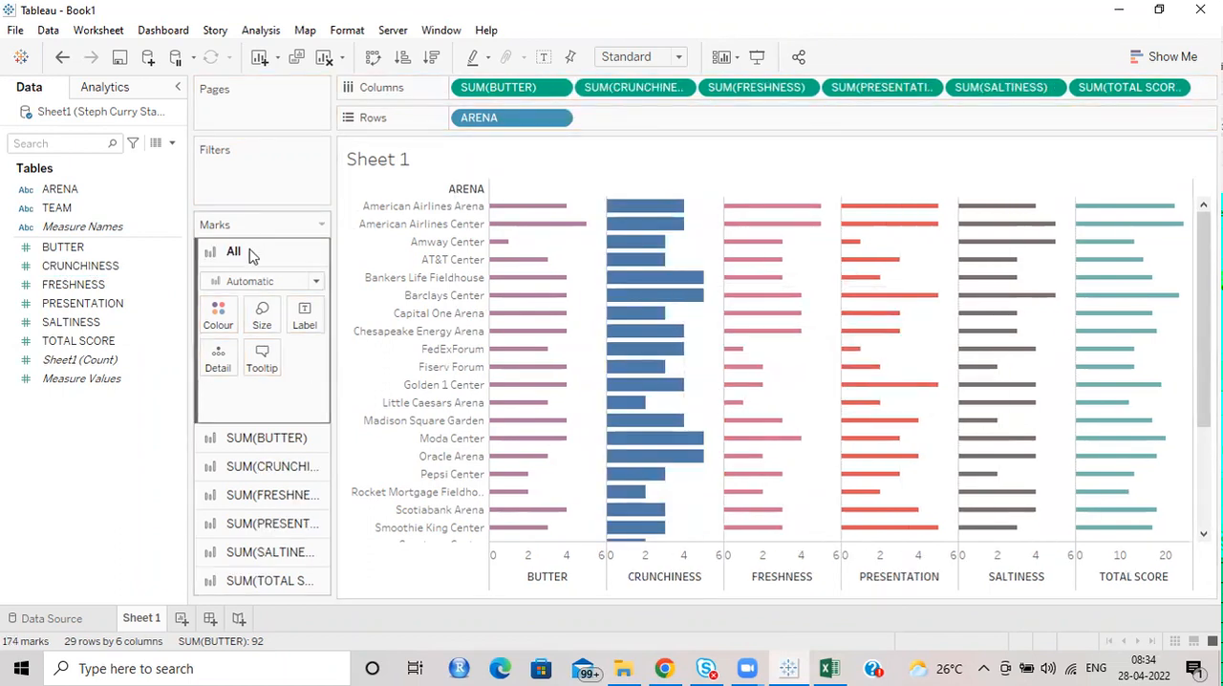
pyautogui.click(262, 313)
pyautogui.moveTo(367, 364); pyautogui.dragTo(294, 375)
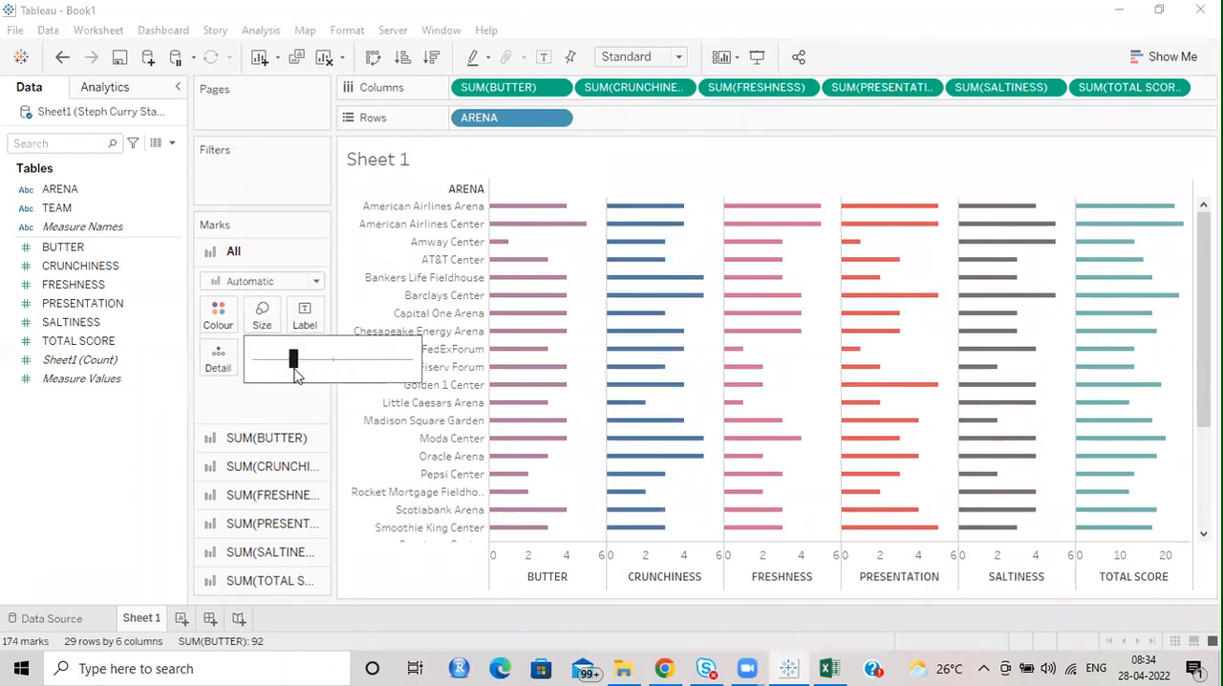
pyautogui.click(509, 61)
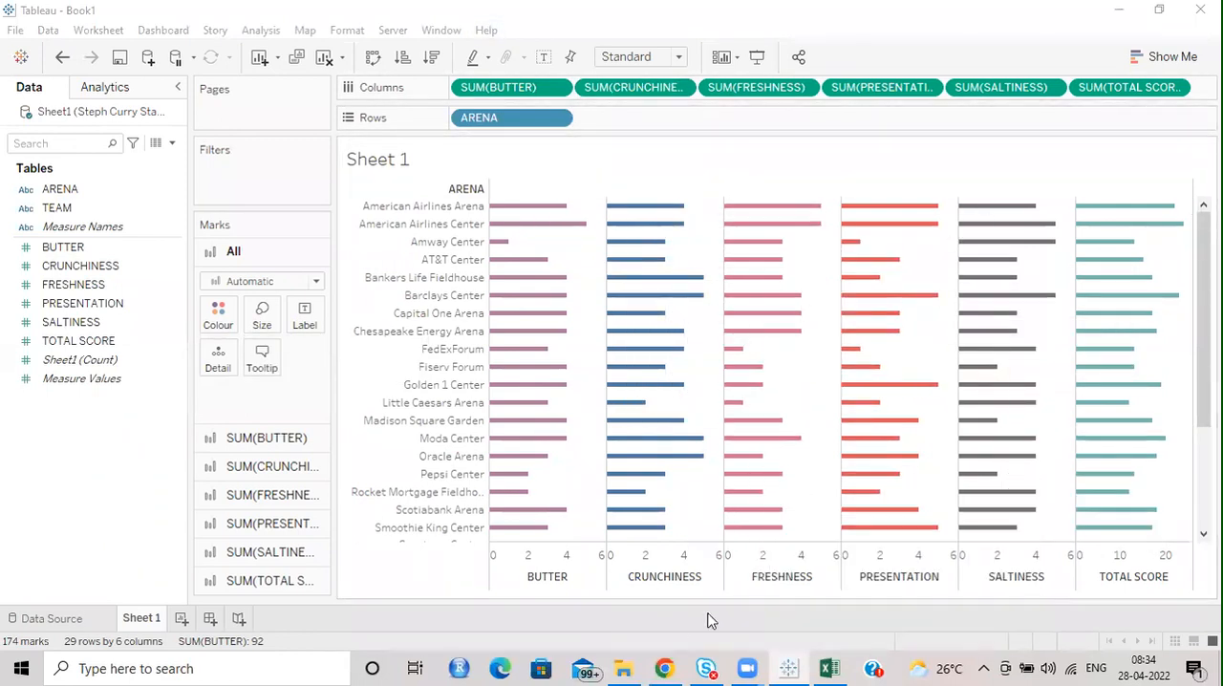
# Try showing the innermost level at the bottom of the view in the advanced table layout options, and turn it off again.
pyautogui.rightClick(530, 583)
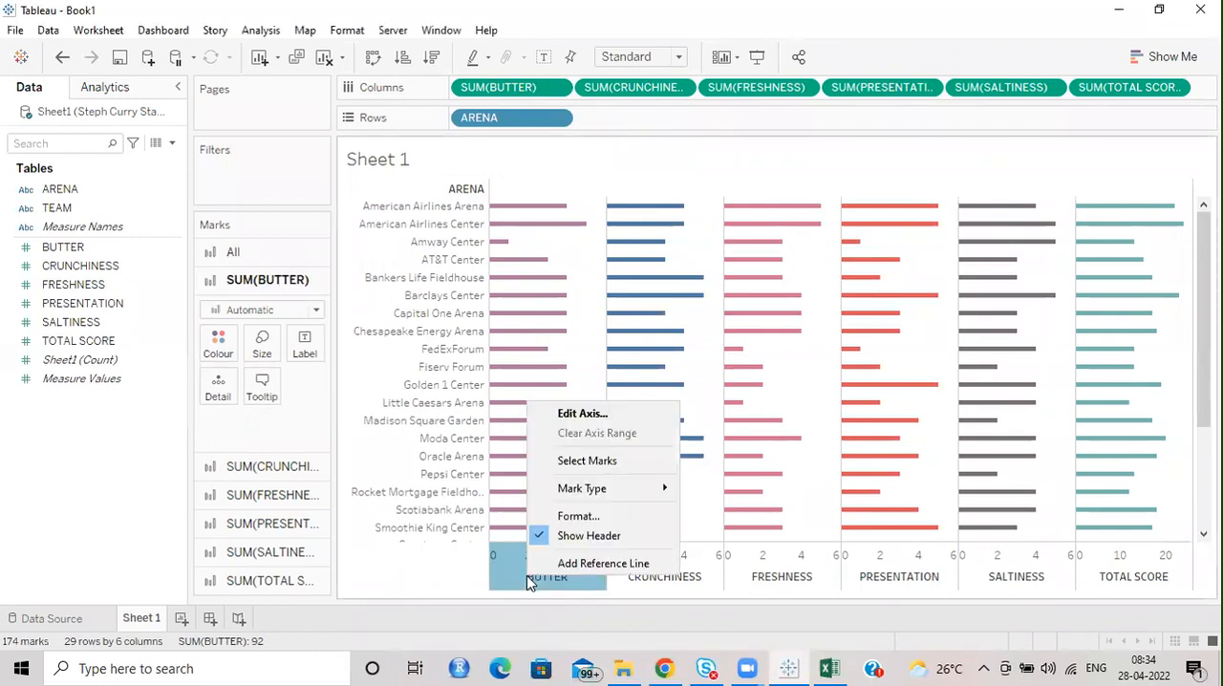
pyautogui.click(261, 29)
pyautogui.moveTo(366, 288)
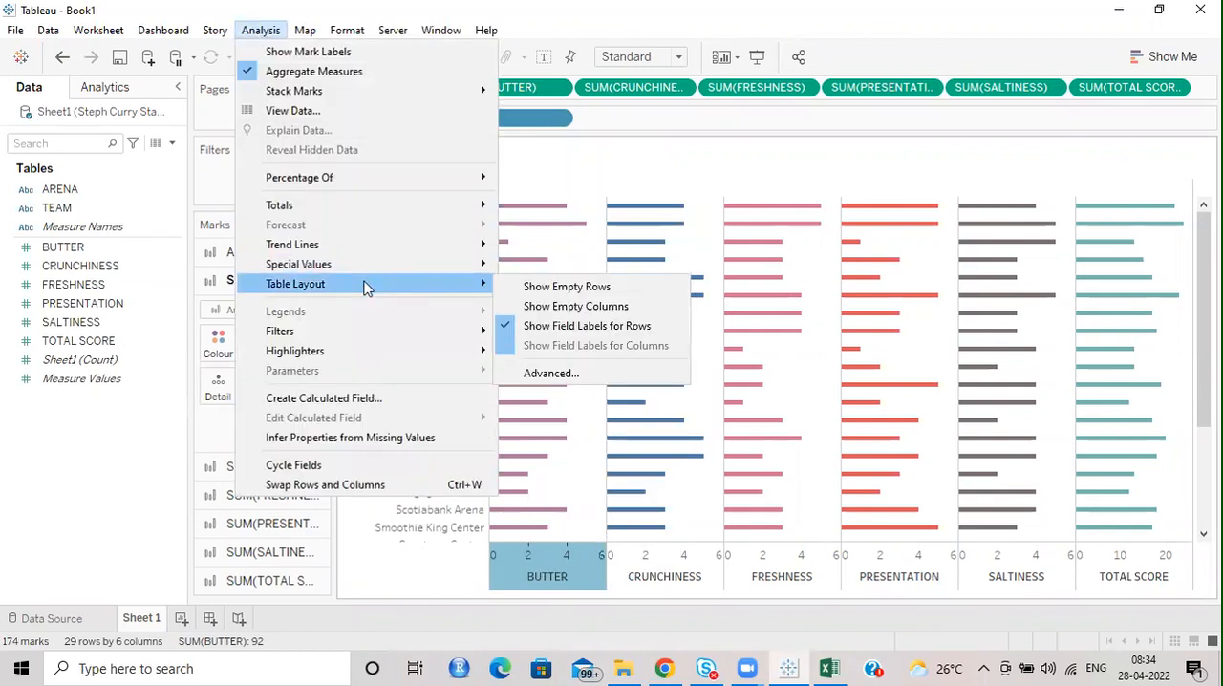
pyautogui.click(551, 374)
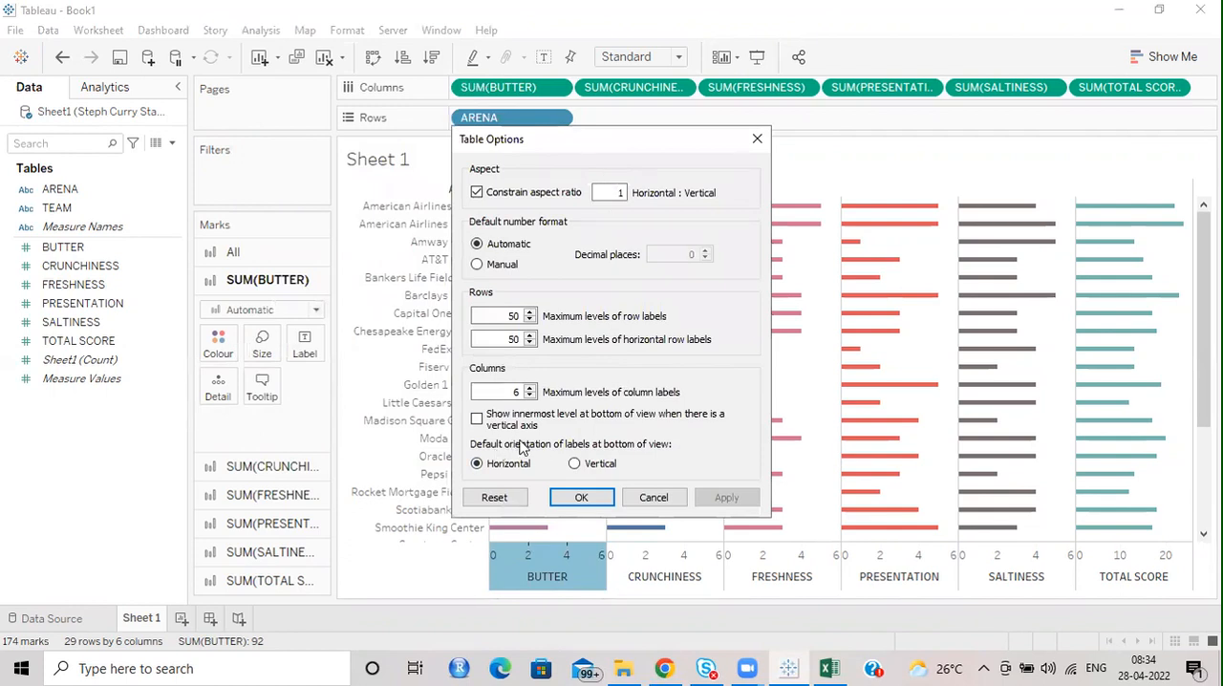
pyautogui.click(493, 427)
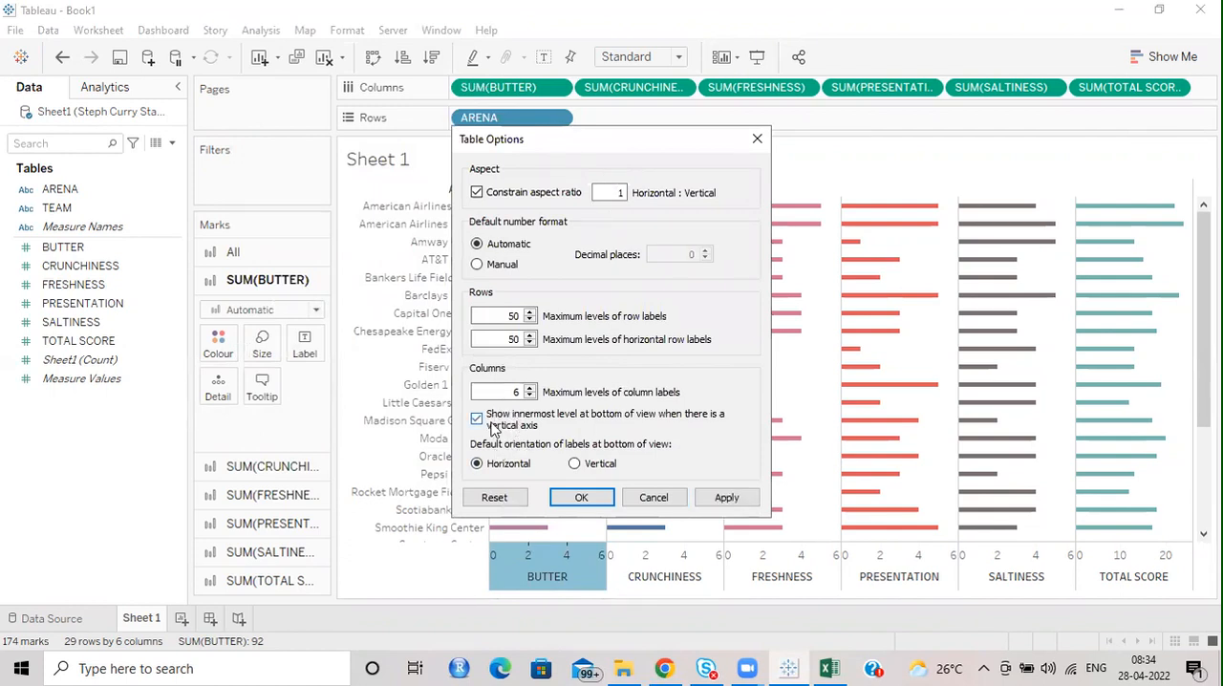
pyautogui.click(726, 497)
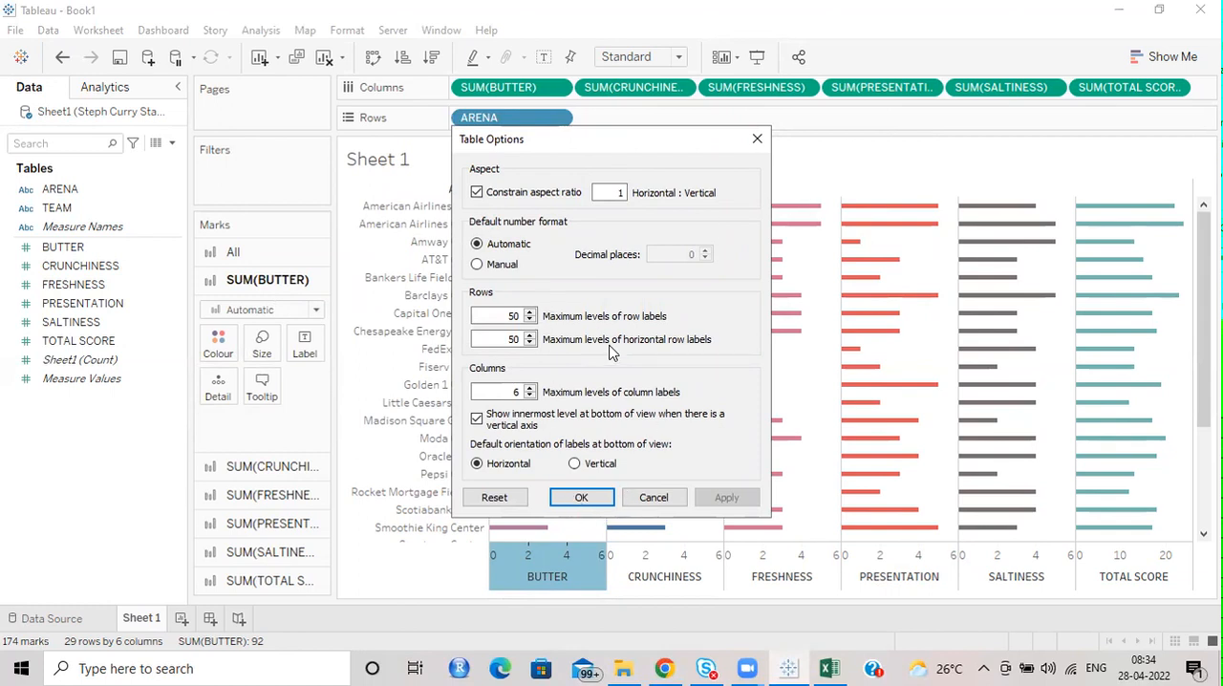
pyautogui.click(500, 417)
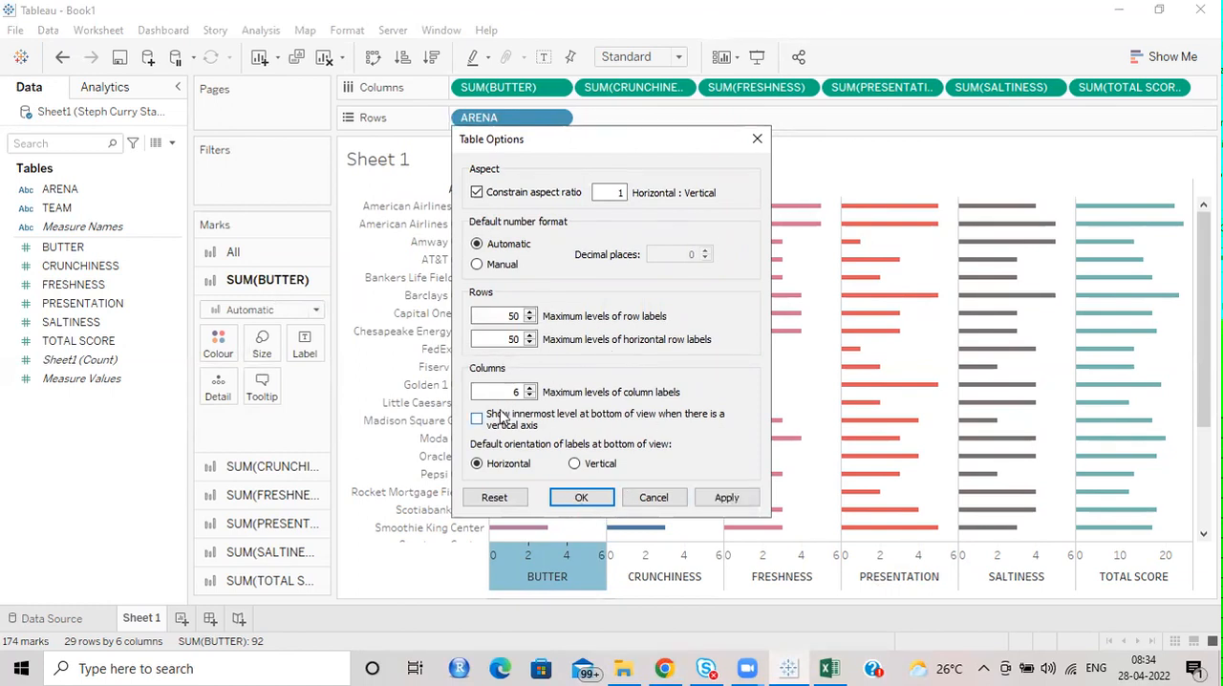
pyautogui.click(582, 499)
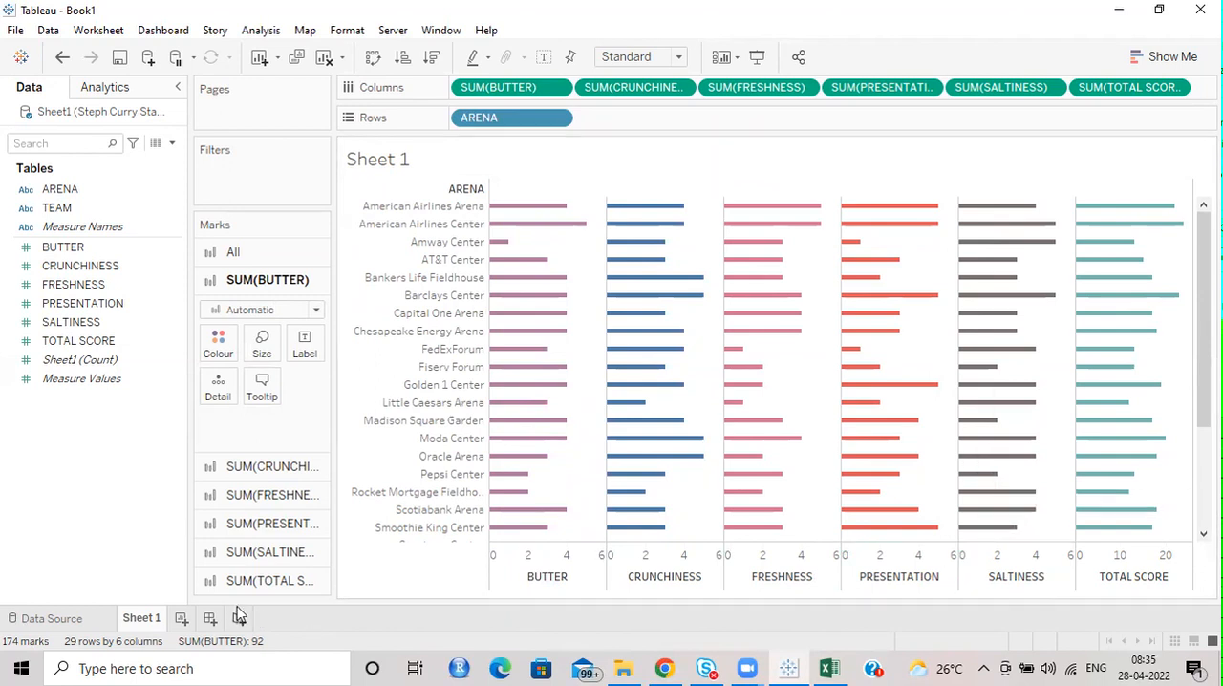
# Rename the worksheet Sheet 1 as Version1.
pyautogui.doubleClick(157, 619)
pyautogui.write('Version1')
pyautogui.press('Return')
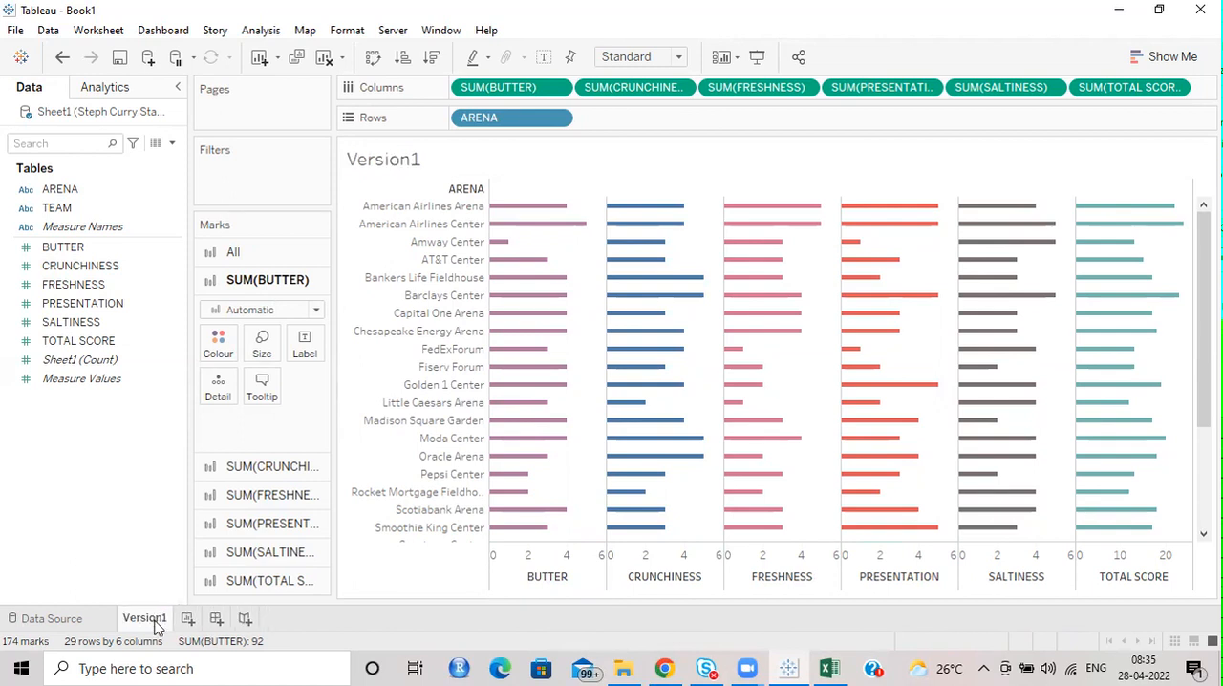
# Create a dashboard with its title shown and place the Version1 sheet on it.
pyautogui.click(216, 621)
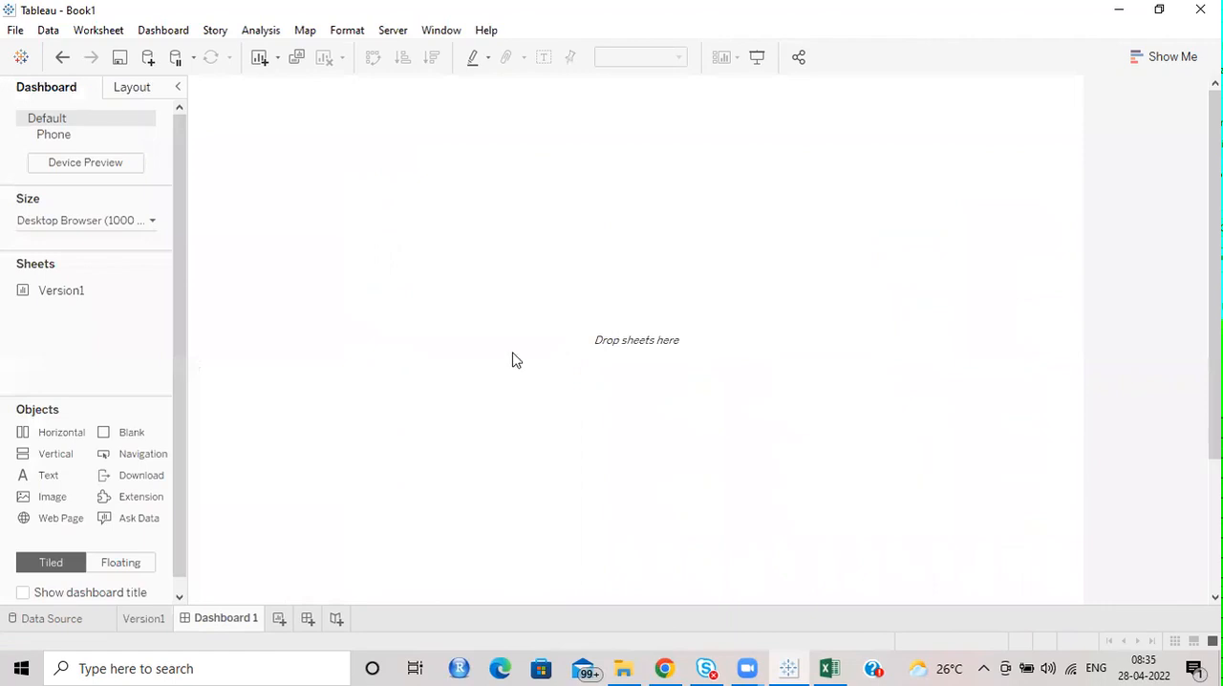
pyautogui.scroll(-1, 74, 573)
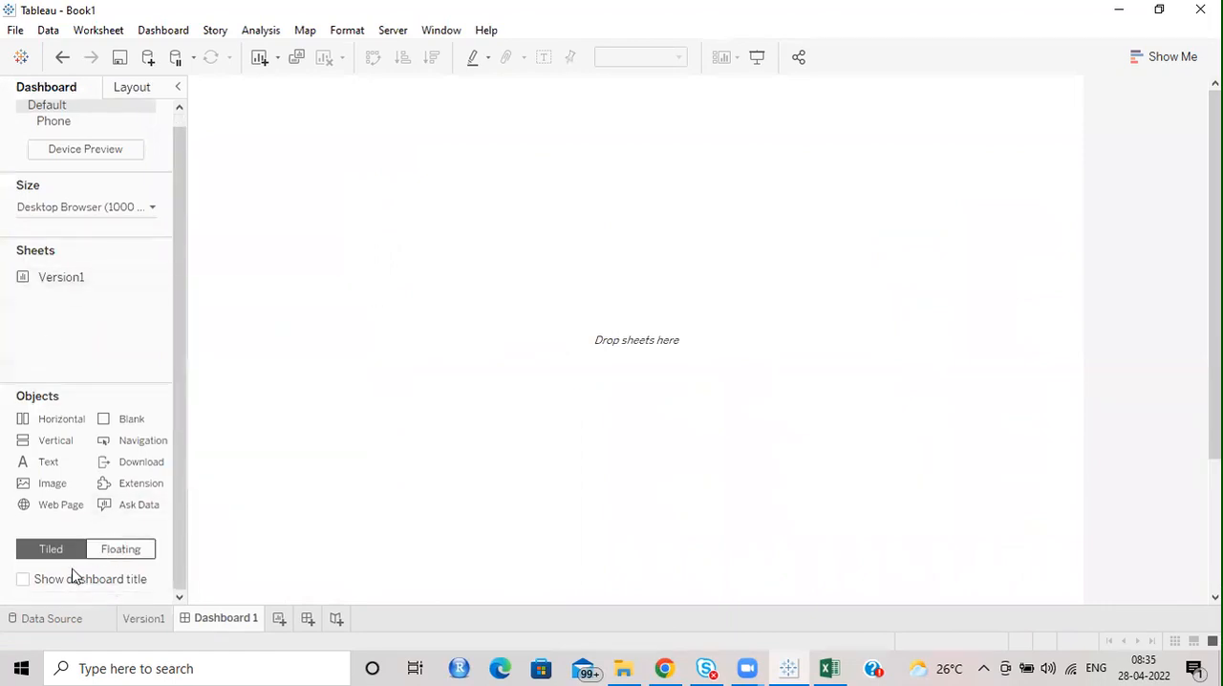
pyautogui.click(138, 582)
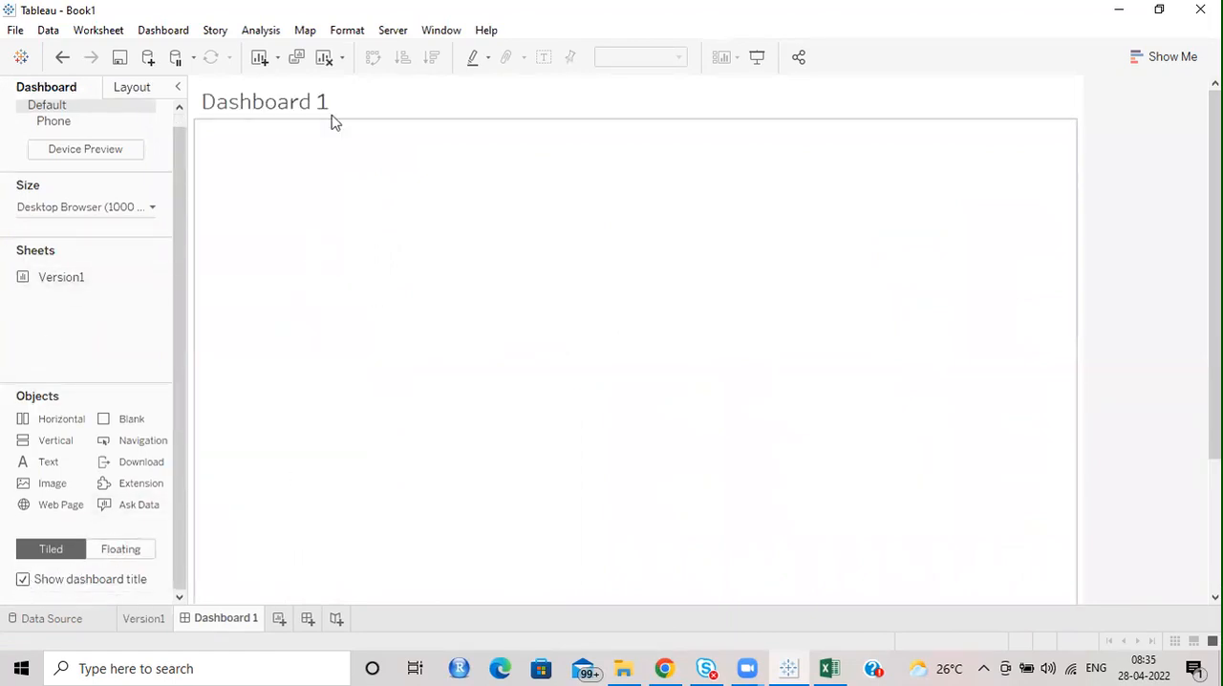
pyautogui.moveTo(27, 285)
pyautogui.moveTo(51, 280); pyautogui.dragTo(257, 264)
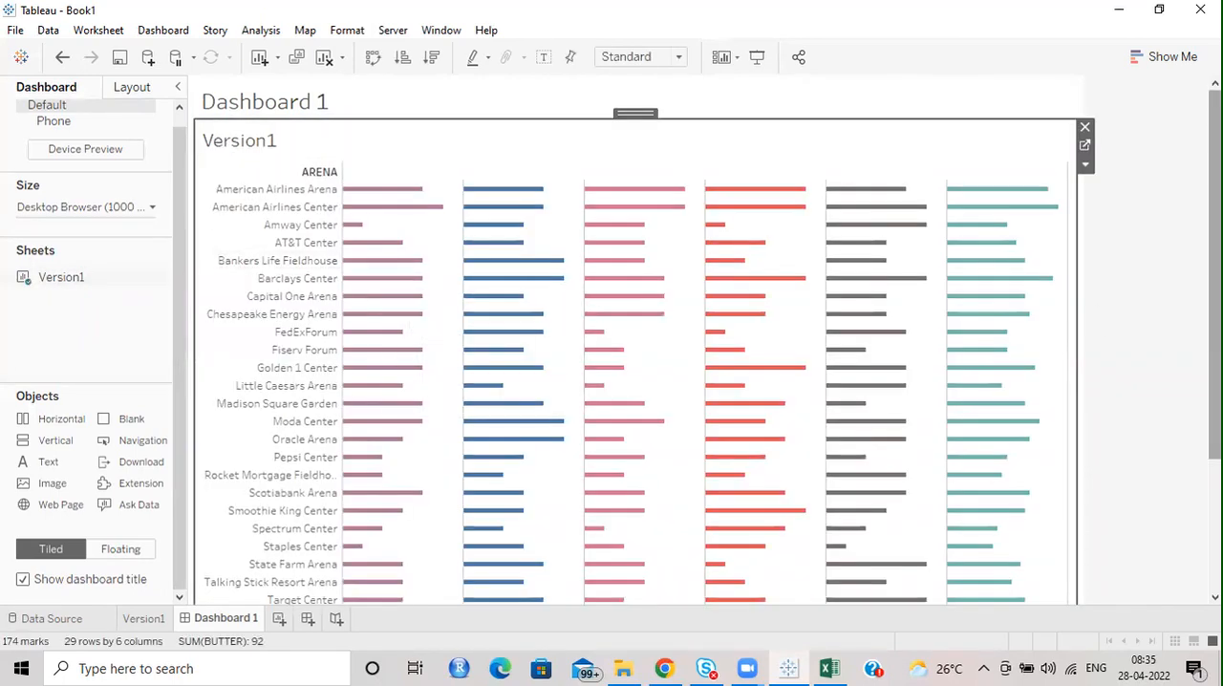
# Hide the Version1 sheet's title on the dashboard.
pyautogui.scroll(-1, 1191, 294)
pyautogui.scroll(1, 1152, 364)
pyautogui.scroll(-3, 1153, 374)
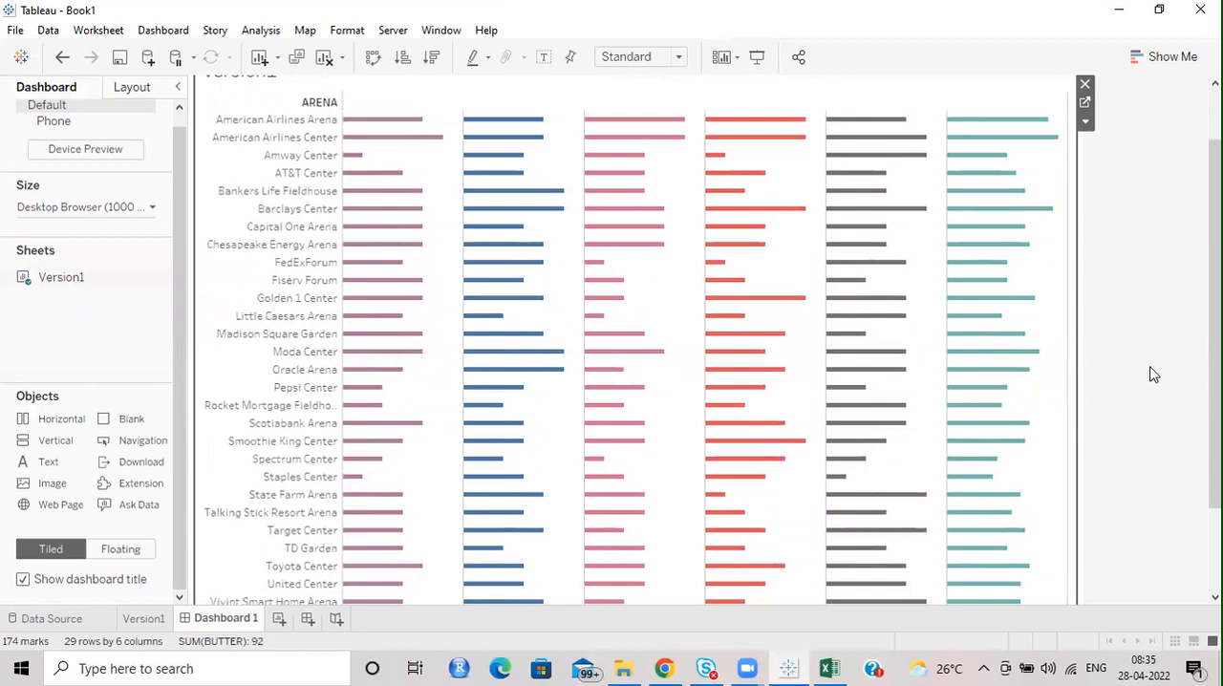
pyautogui.scroll(-1, 1151, 381)
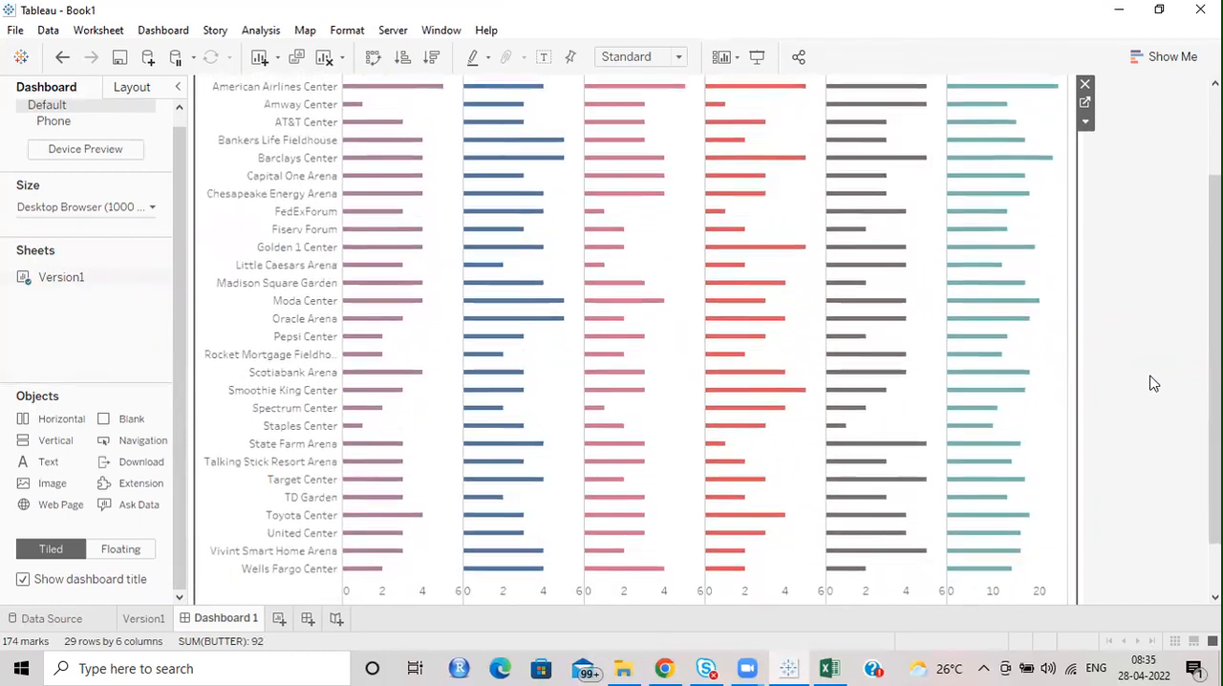
pyautogui.scroll(2, 1147, 373)
pyautogui.scroll(3, 1146, 373)
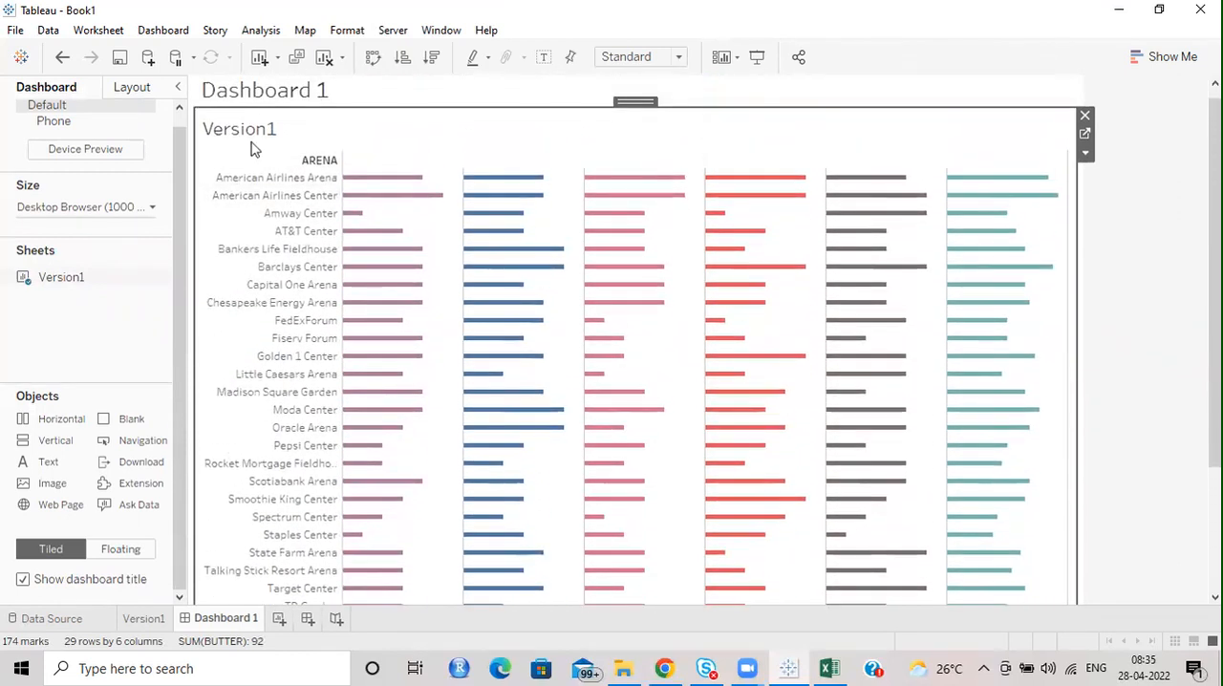
pyautogui.rightClick(250, 132)
pyautogui.click(306, 177)
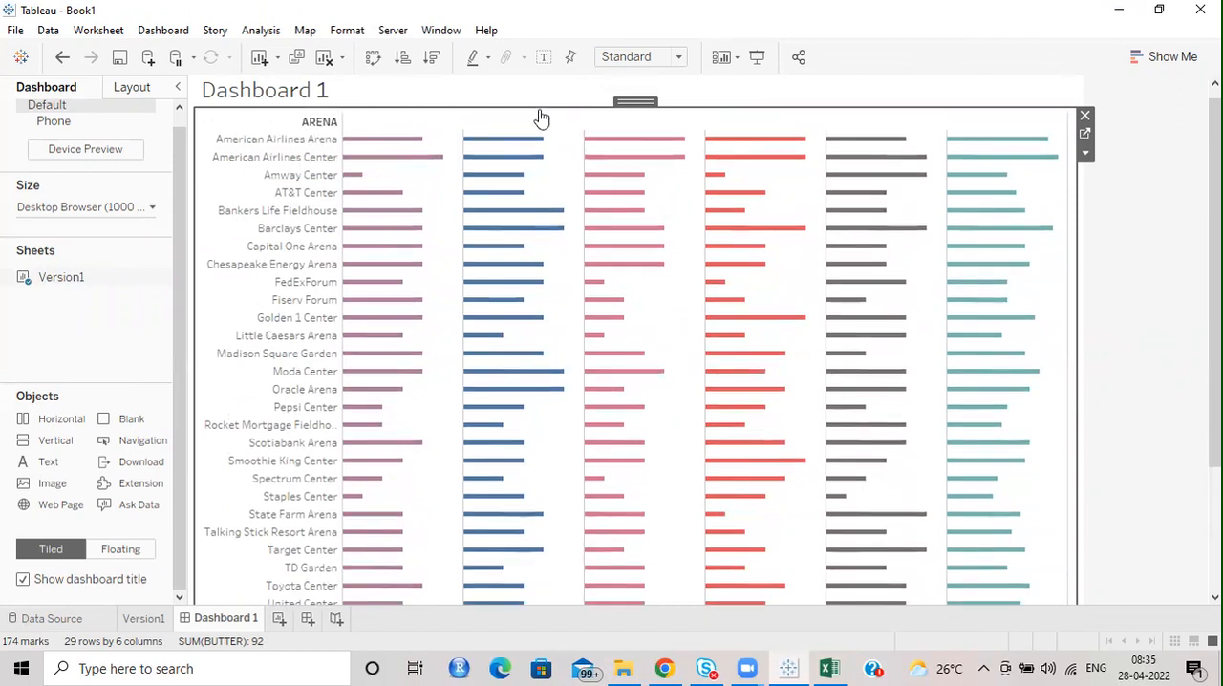
# Increase the height of the dashboard title area above the chart.
pyautogui.moveTo(561, 107); pyautogui.dragTo(560, 153)
pyautogui.click(544, 90)
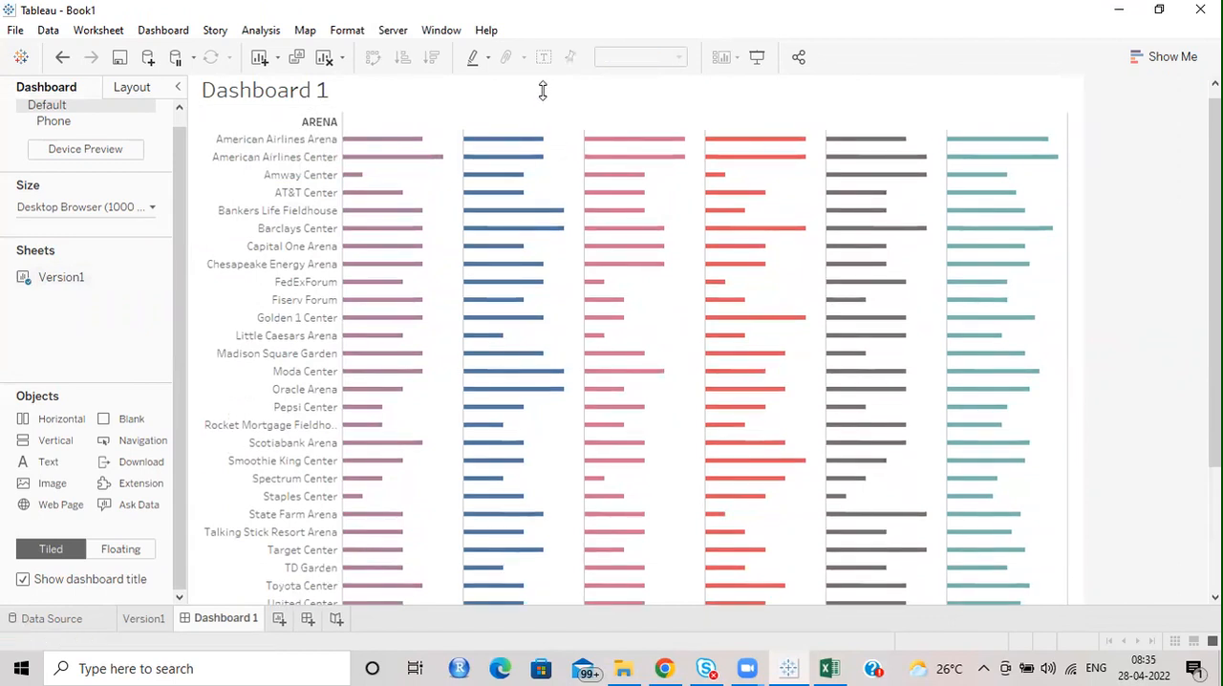
pyautogui.scroll(1, 1174, 316)
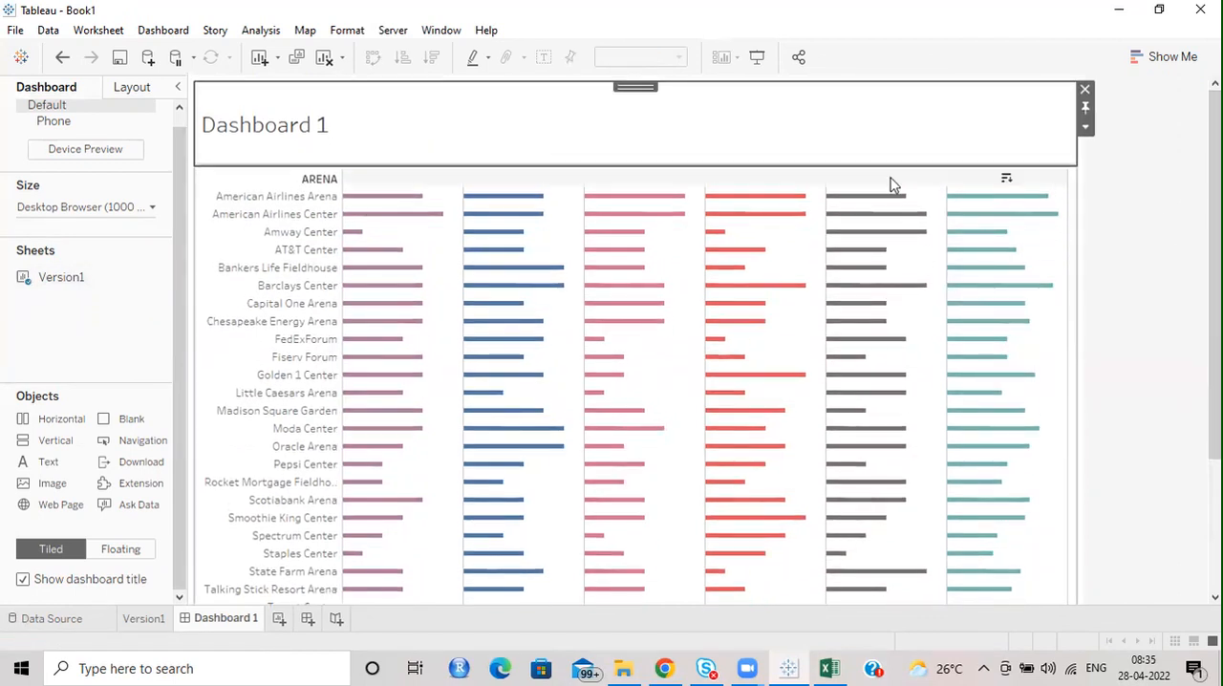
# Replace the dashboard title's text with "Steph Curry's Popcorn Ratings".
pyautogui.doubleClick(336, 132)
pyautogui.moveTo(928, 258); pyautogui.dragTo(611, 223)
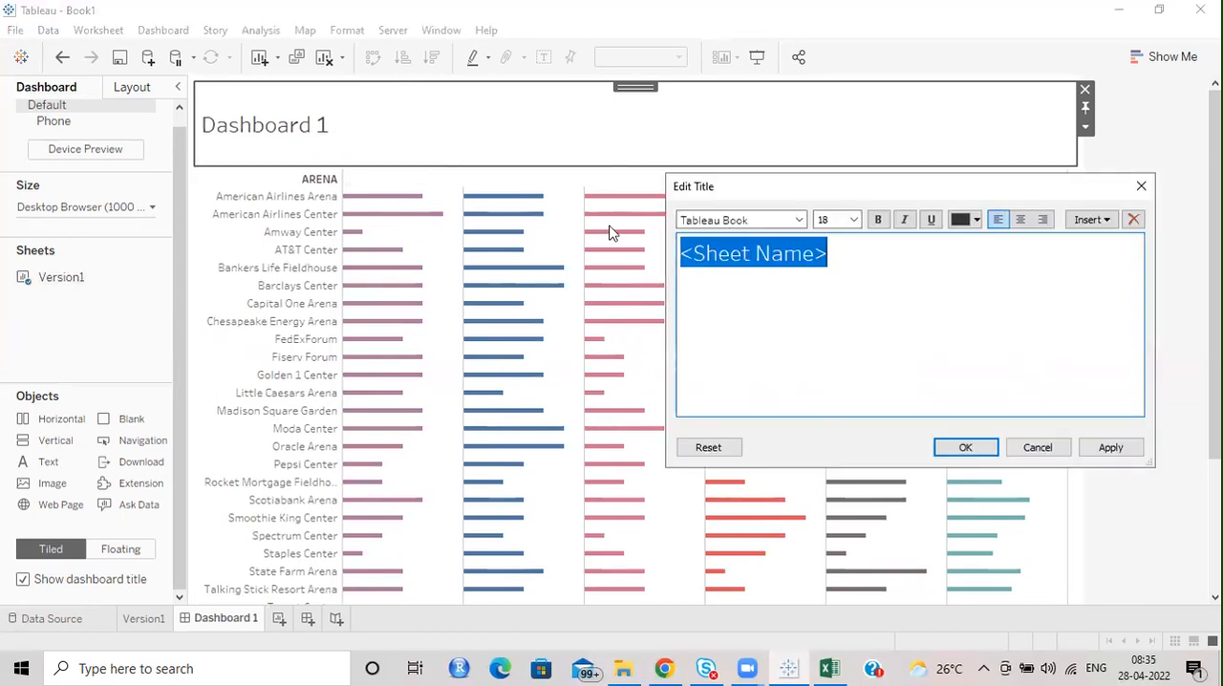
pyautogui.write('Pop')
pyautogui.press('BackSpace')
pyautogui.press('BackSpace')
pyautogui.press('BackSpace')
pyautogui.write('Steph Curr')
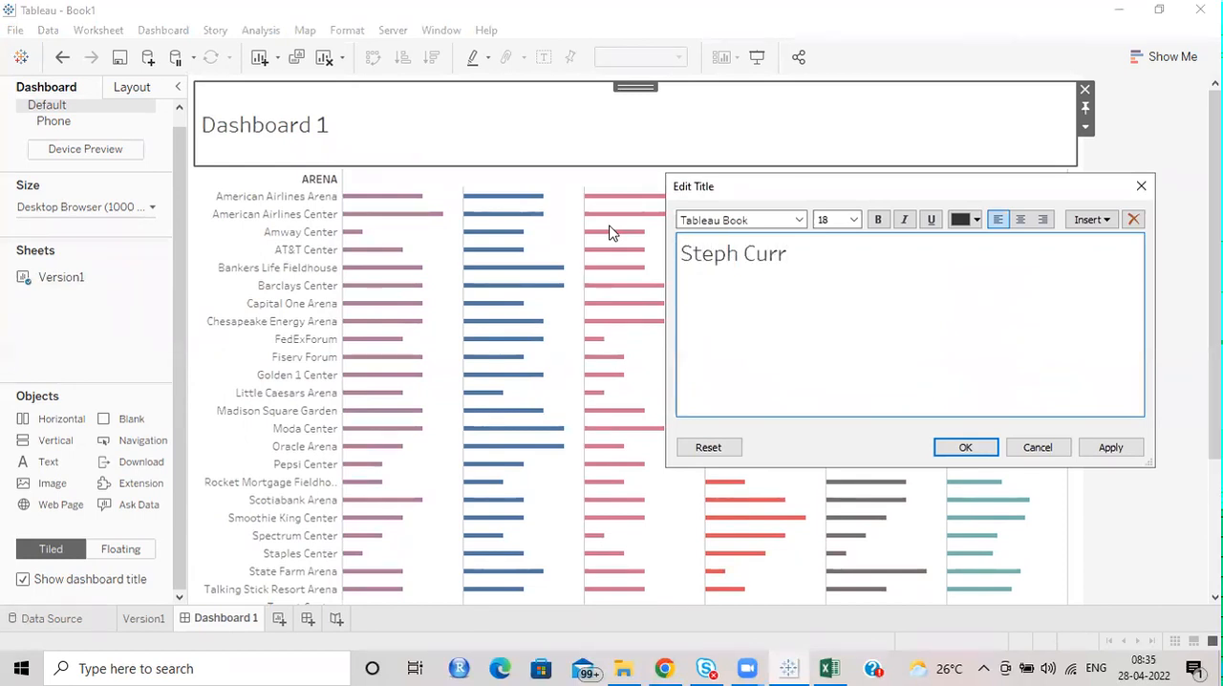
pyautogui.write("y's Popcorn Ratings")
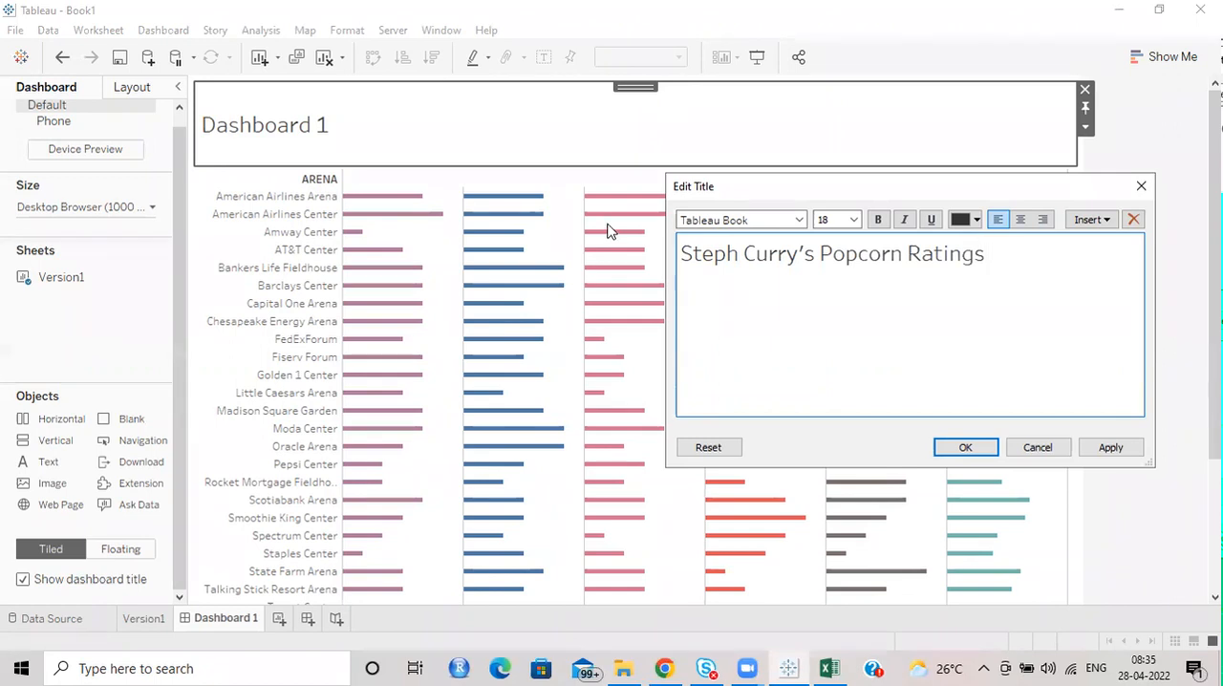
# Format the dashboard title text as bold 20 pt Tableau Semibold and slightly reduce the title area's height.
pyautogui.hotkey('ctrl', 'a')
pyautogui.click(877, 224)
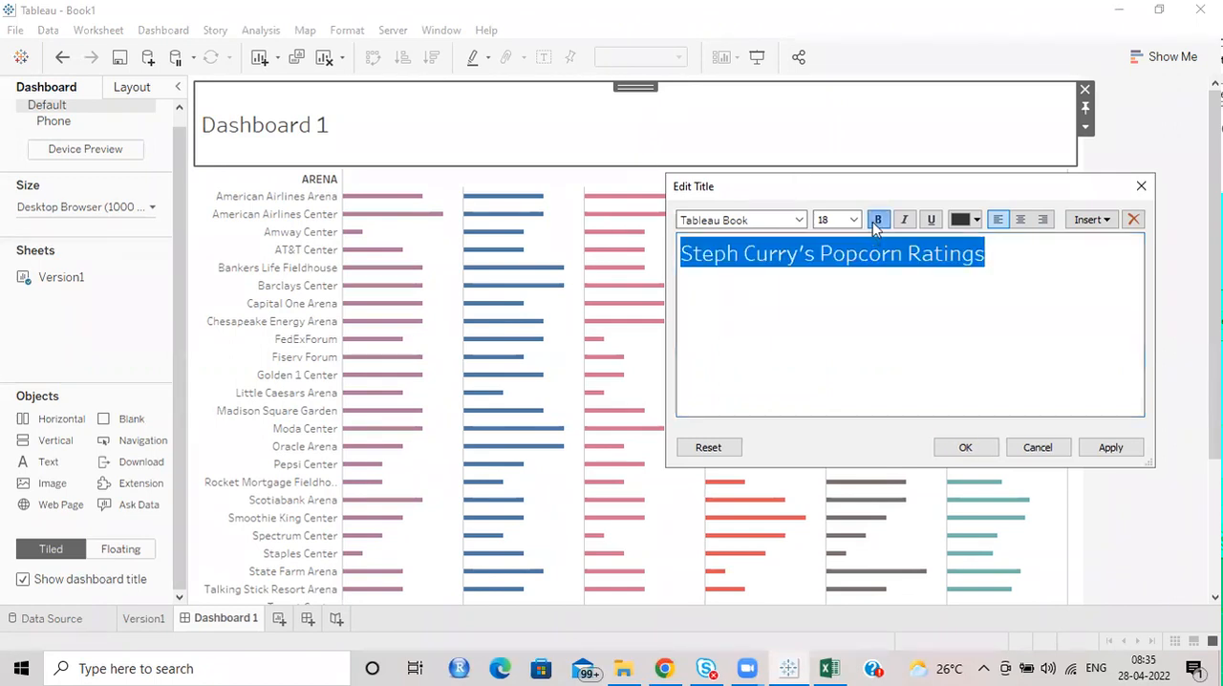
pyautogui.click(854, 224)
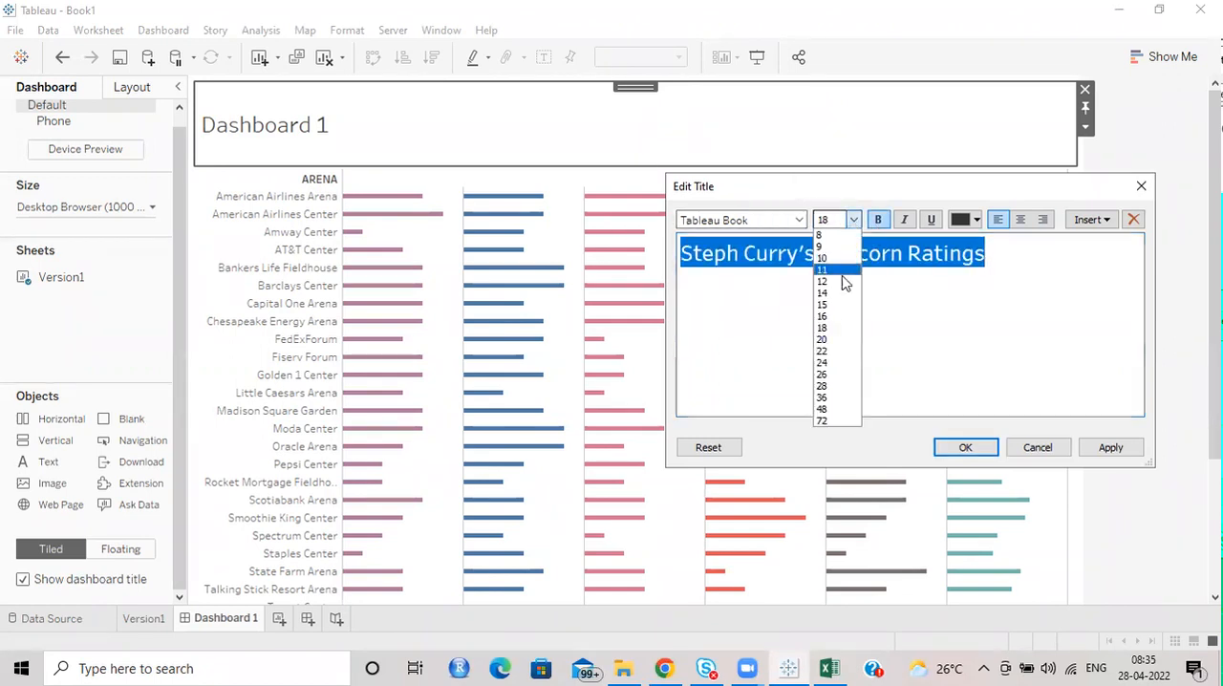
pyautogui.click(832, 342)
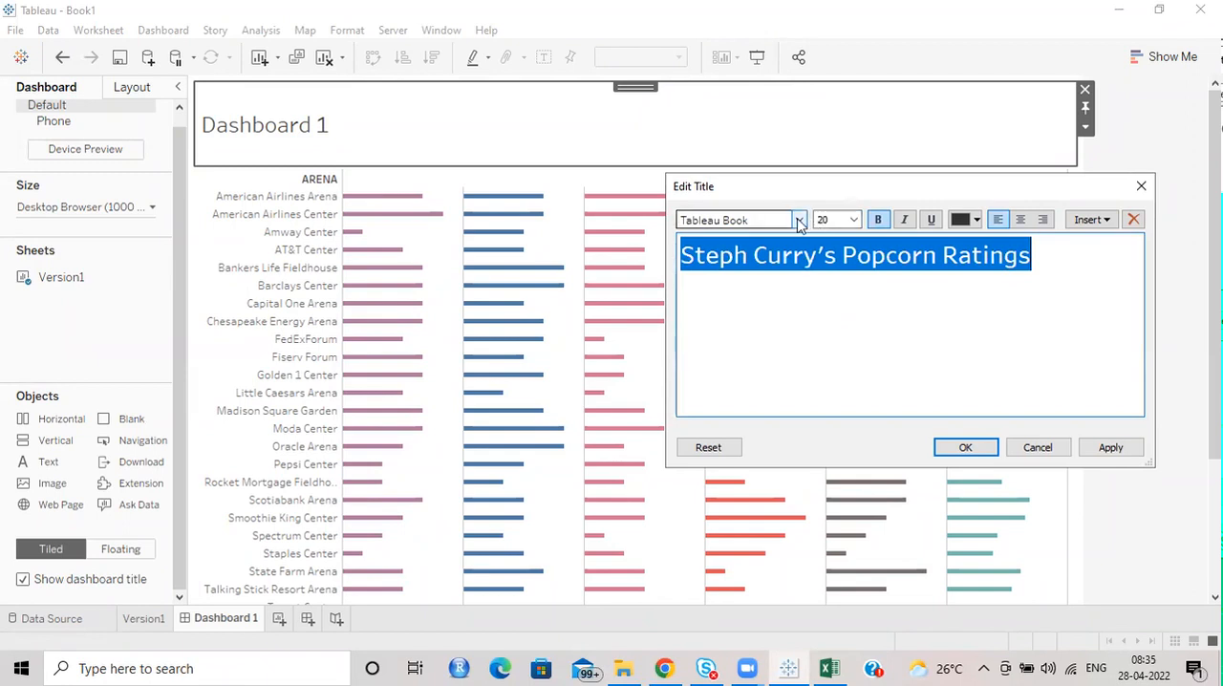
pyautogui.click(800, 222)
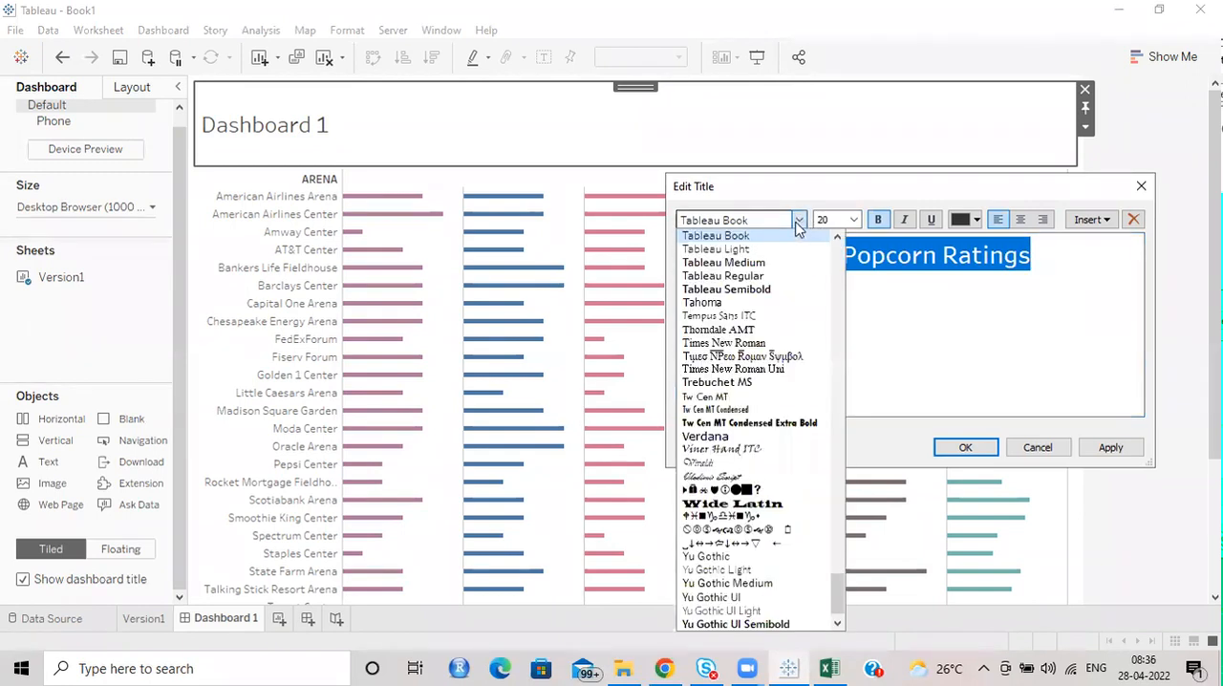
pyautogui.click(778, 288)
pyautogui.click(964, 445)
pyautogui.moveTo(637, 163); pyautogui.dragTo(636, 145)
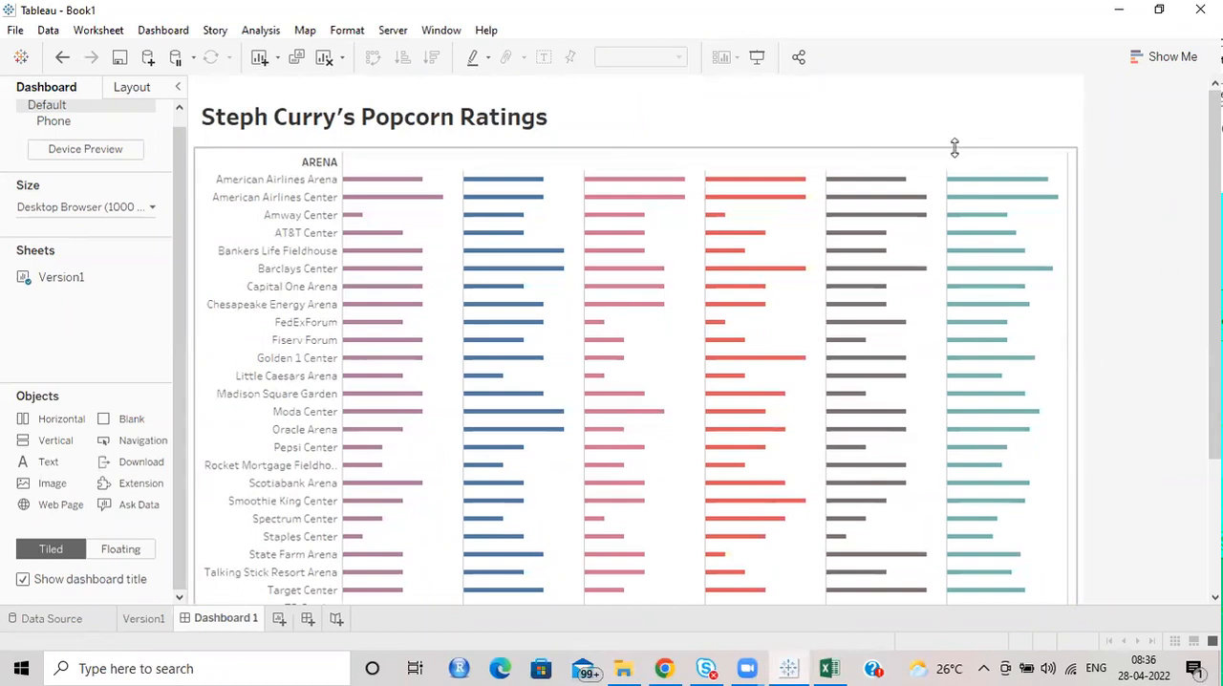
pyautogui.click(910, 129)
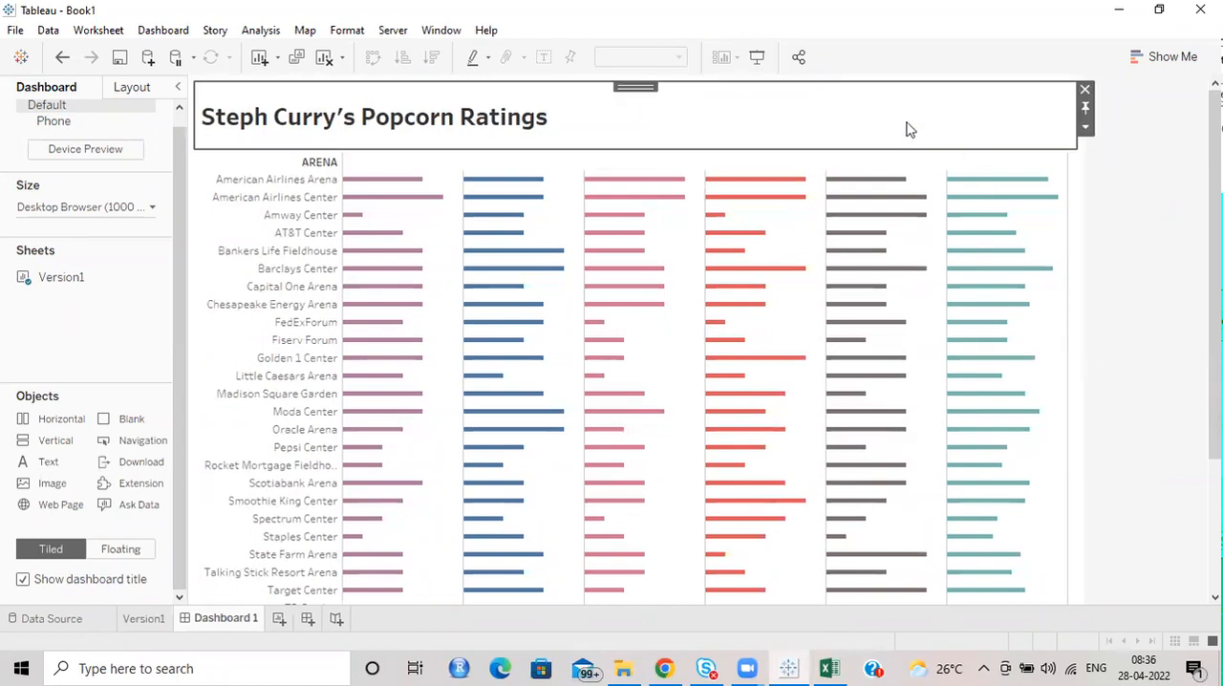
# Set the dashboard title's shading to a light lavender from the additional colours.
pyautogui.rightClick(831, 114)
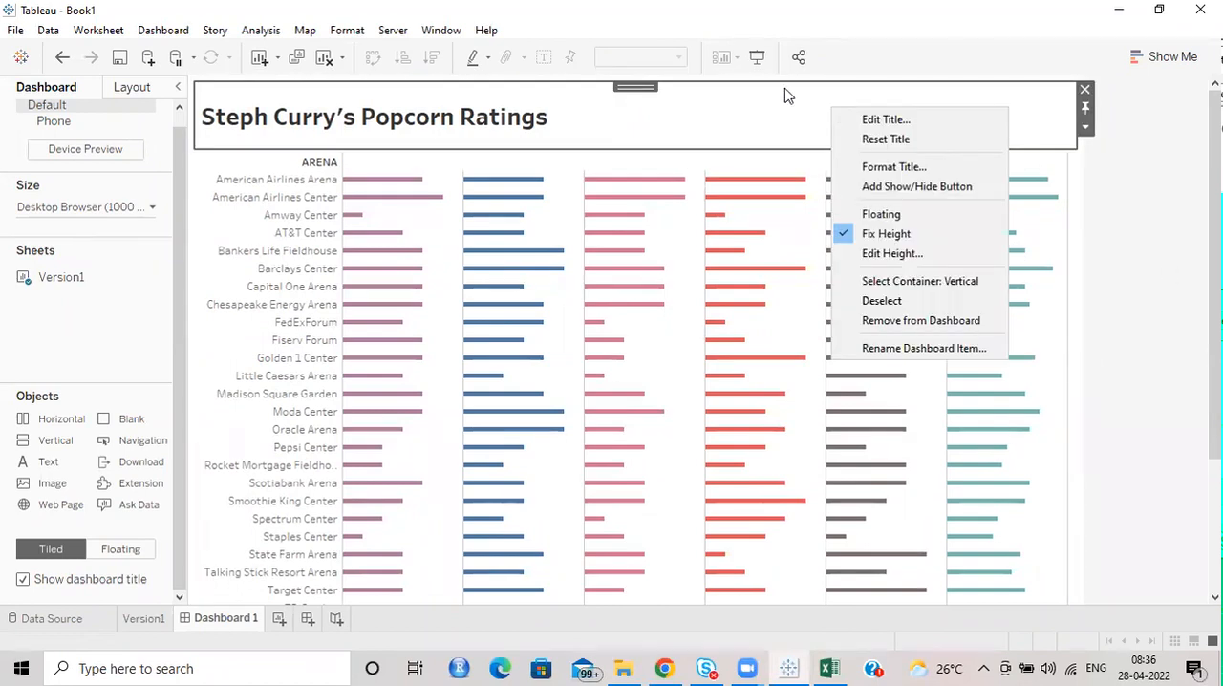
pyautogui.rightClick(668, 116)
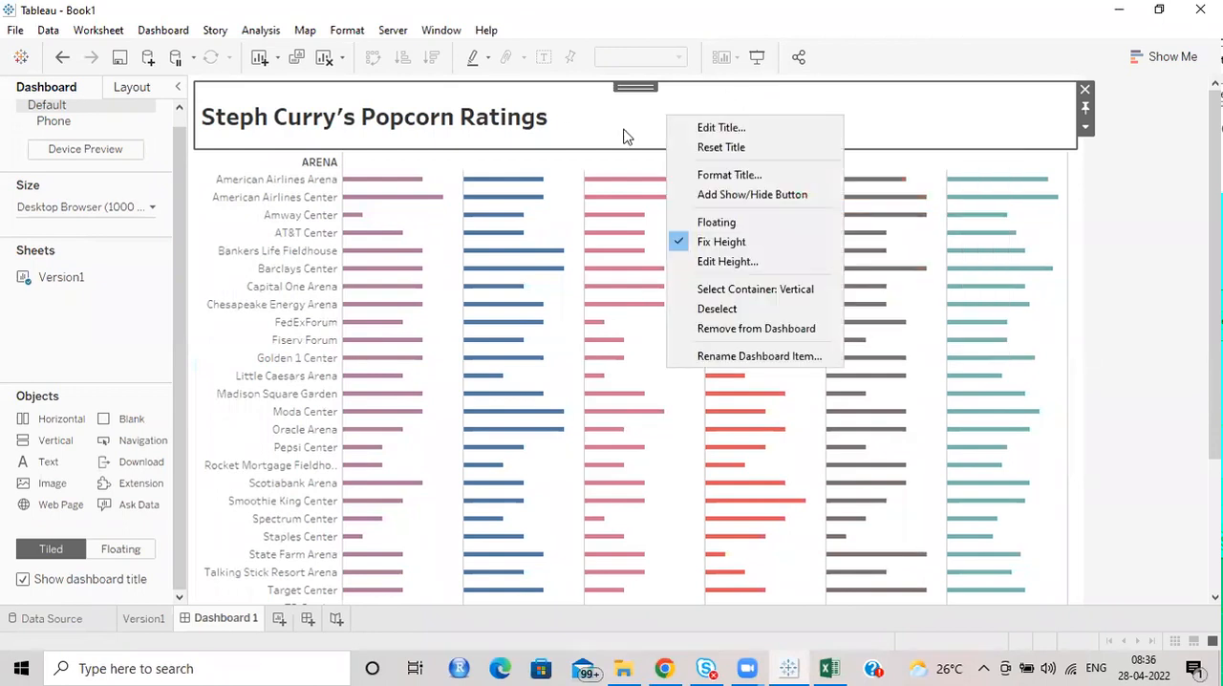
pyautogui.click(712, 175)
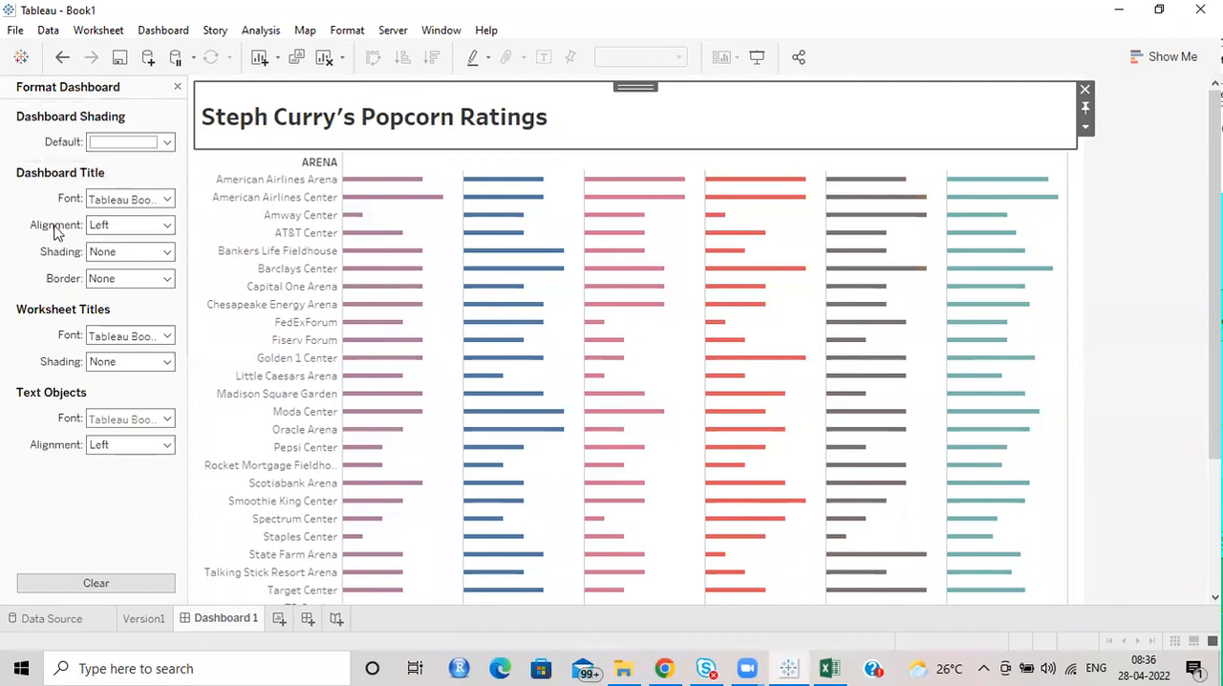
pyautogui.click(105, 254)
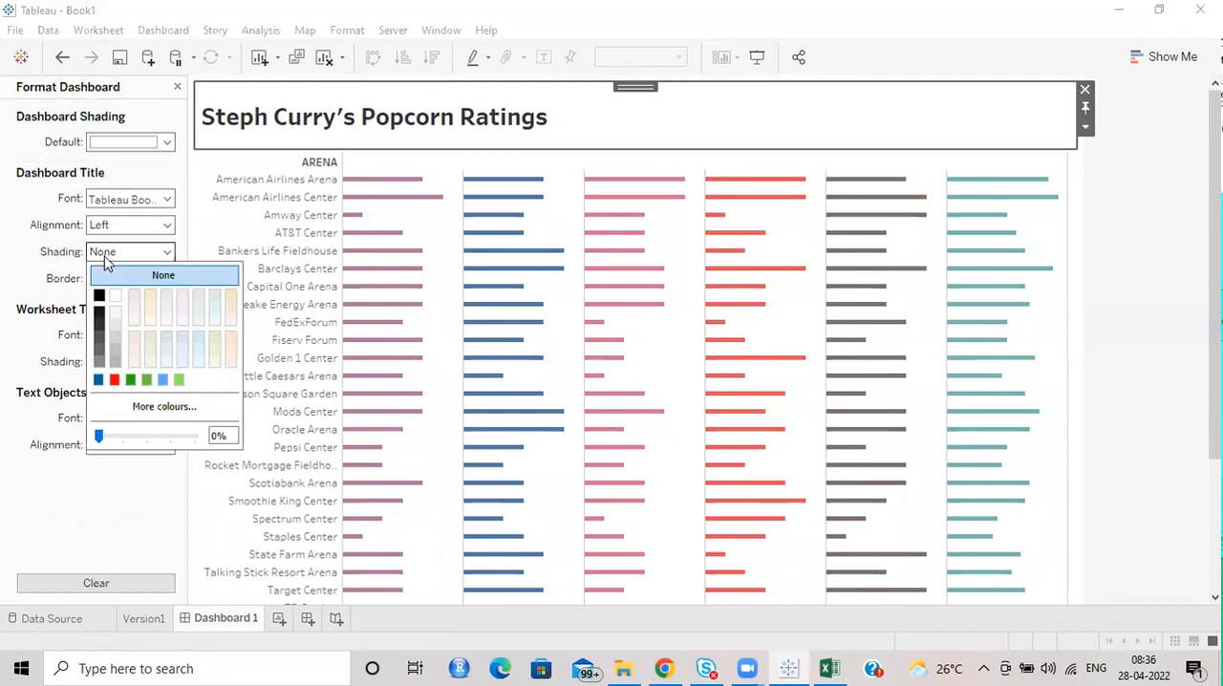
pyautogui.click(98, 379)
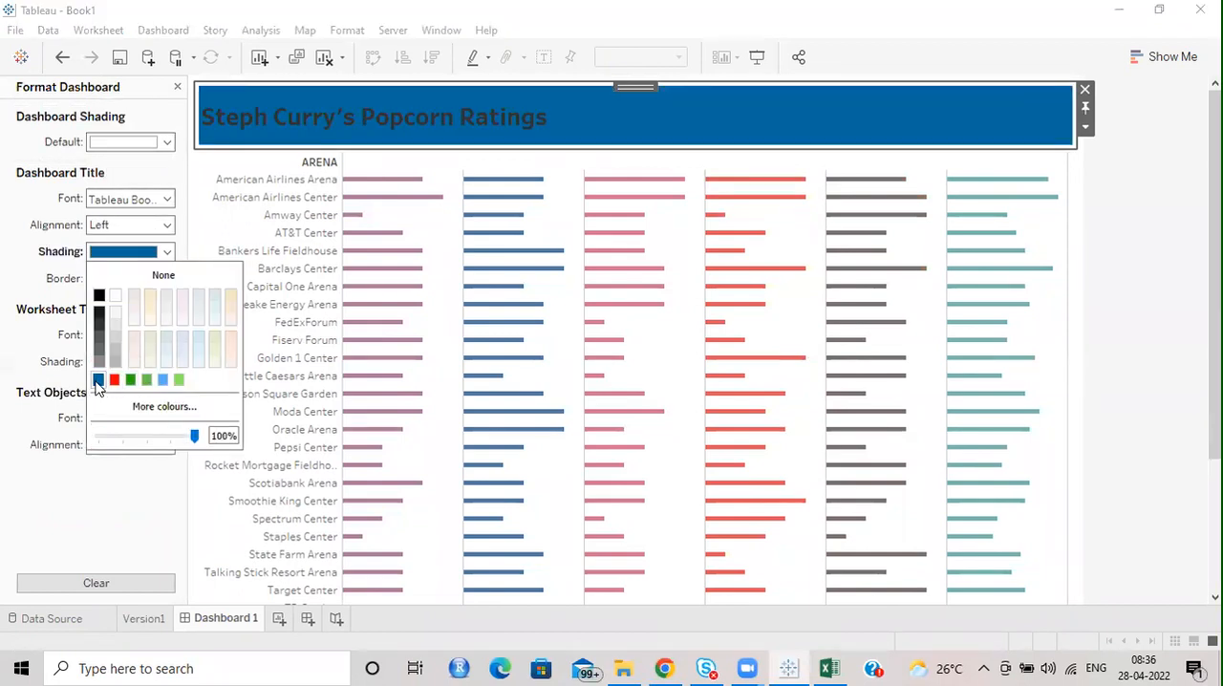
pyautogui.click(153, 411)
pyautogui.click(501, 240)
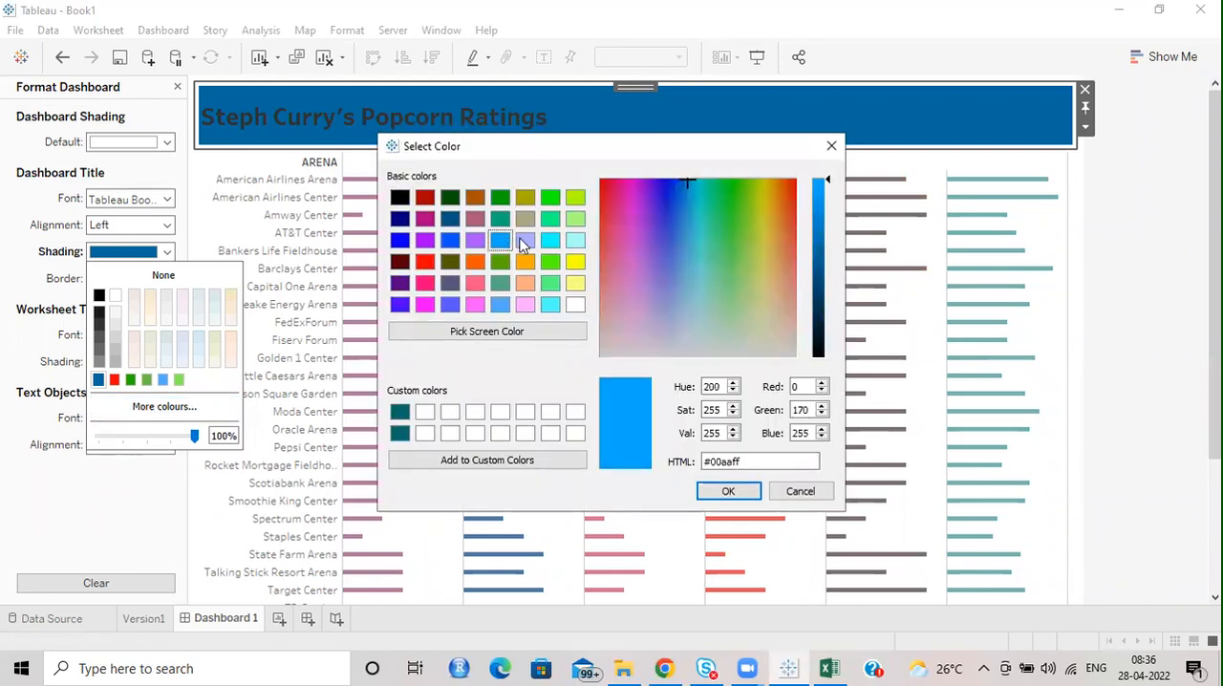
pyautogui.click(525, 243)
pyautogui.click(728, 490)
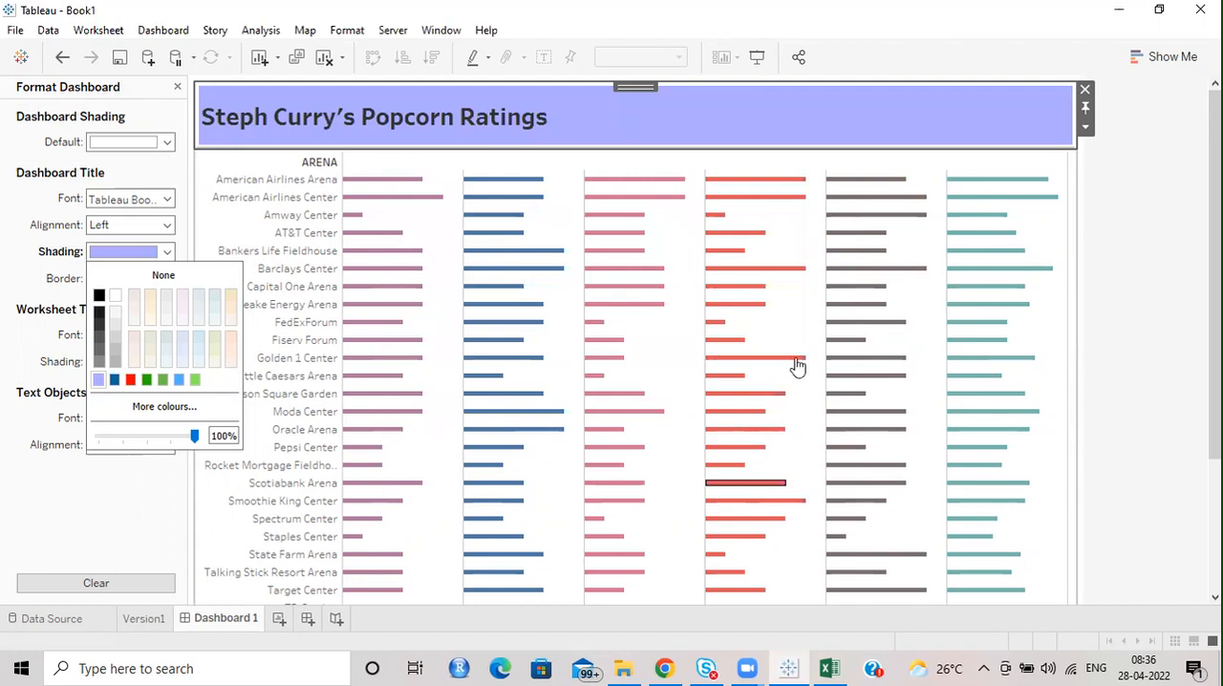
# Change the font colour of the whole dashboard title to white.
pyautogui.doubleClick(645, 115)
pyautogui.hotkey('ctrl', 'a')
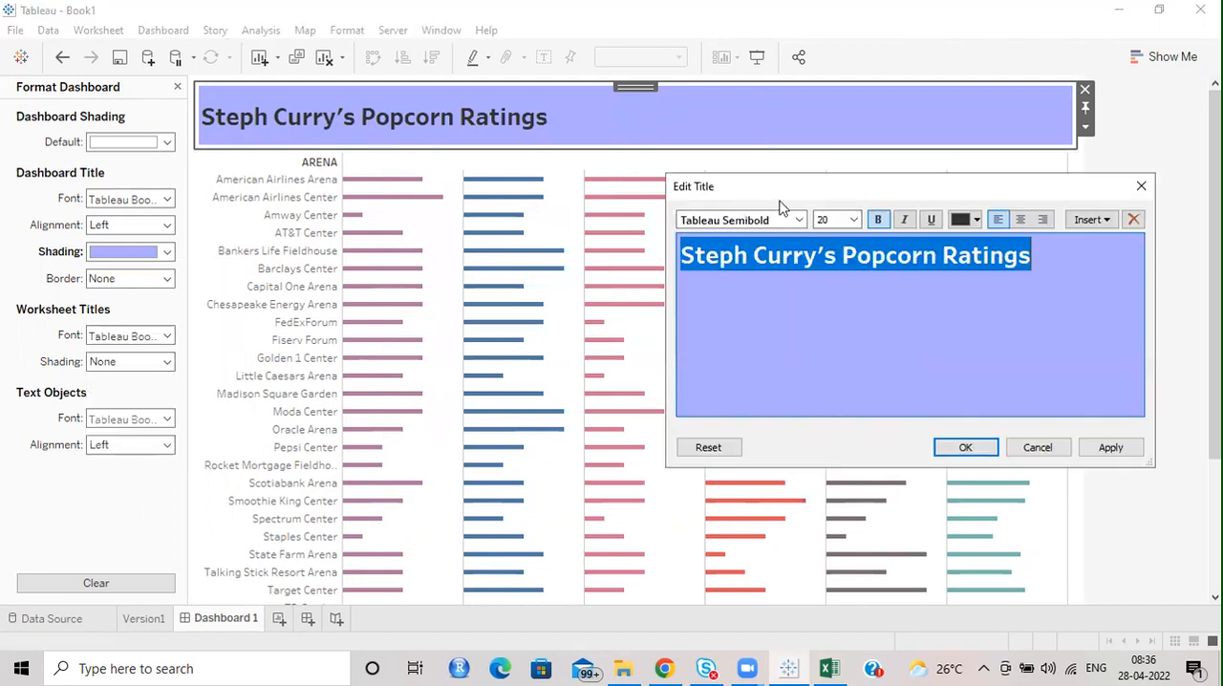
pyautogui.click(975, 220)
pyautogui.click(973, 234)
pyautogui.click(966, 447)
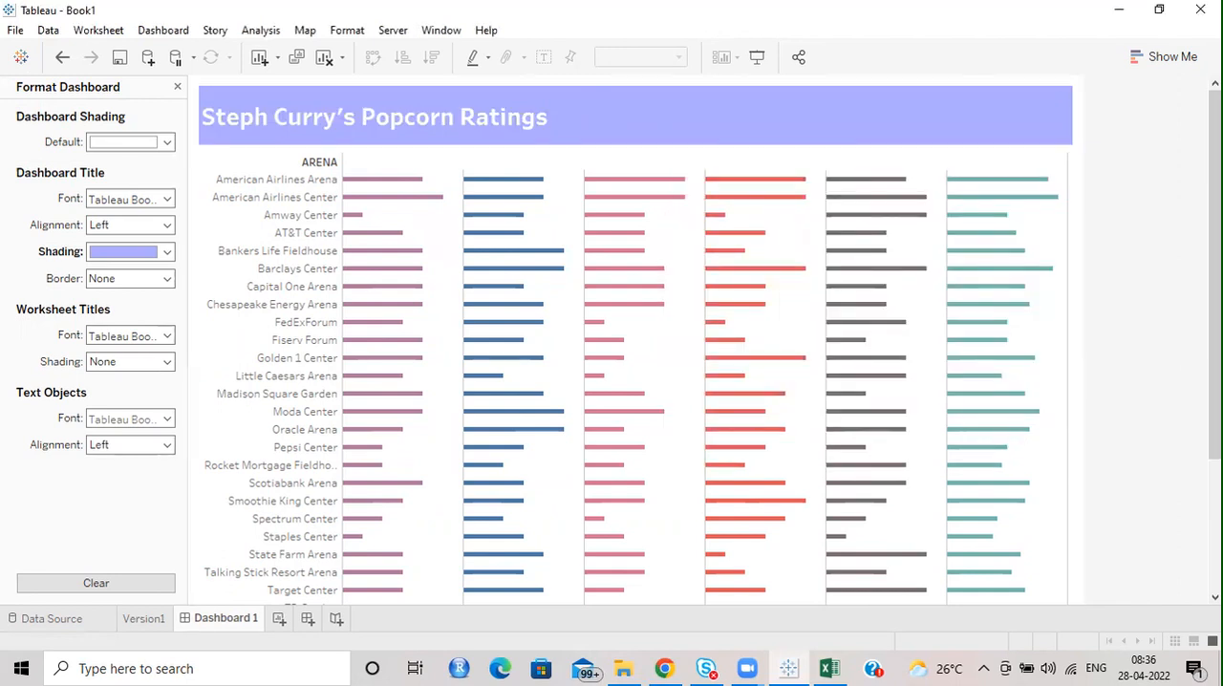
# Centre the text of the dashboard title.
pyautogui.doubleClick(541, 120)
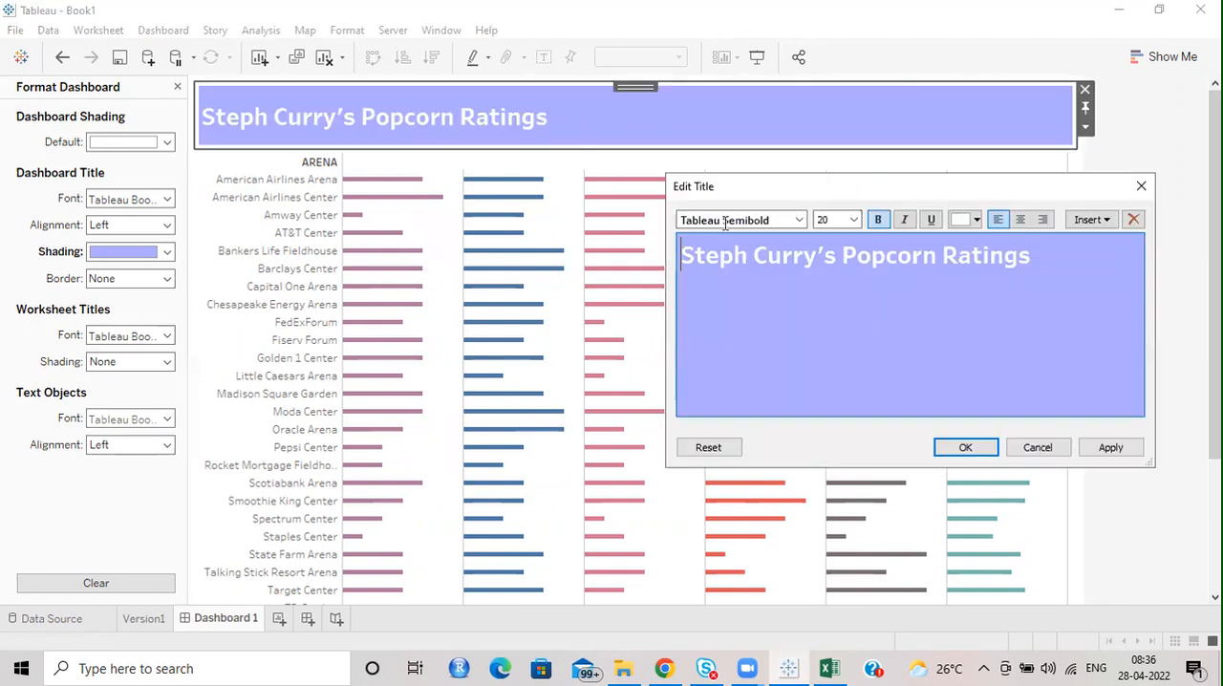
pyautogui.click(1021, 221)
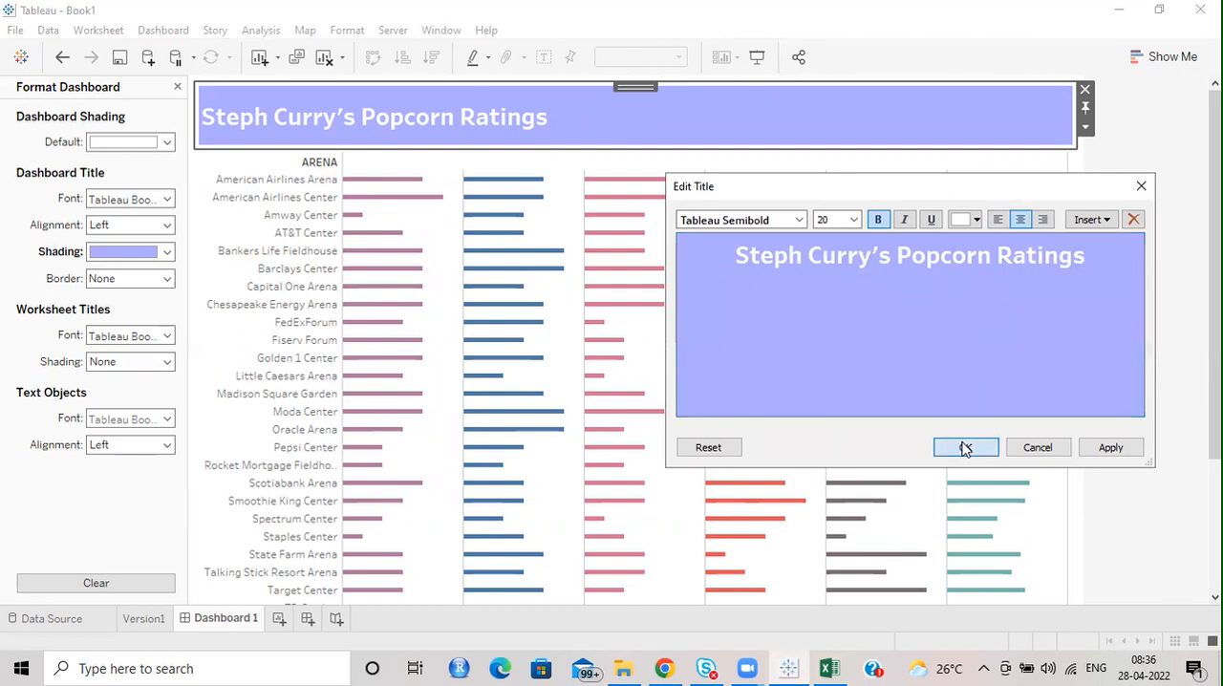
pyautogui.click(963, 445)
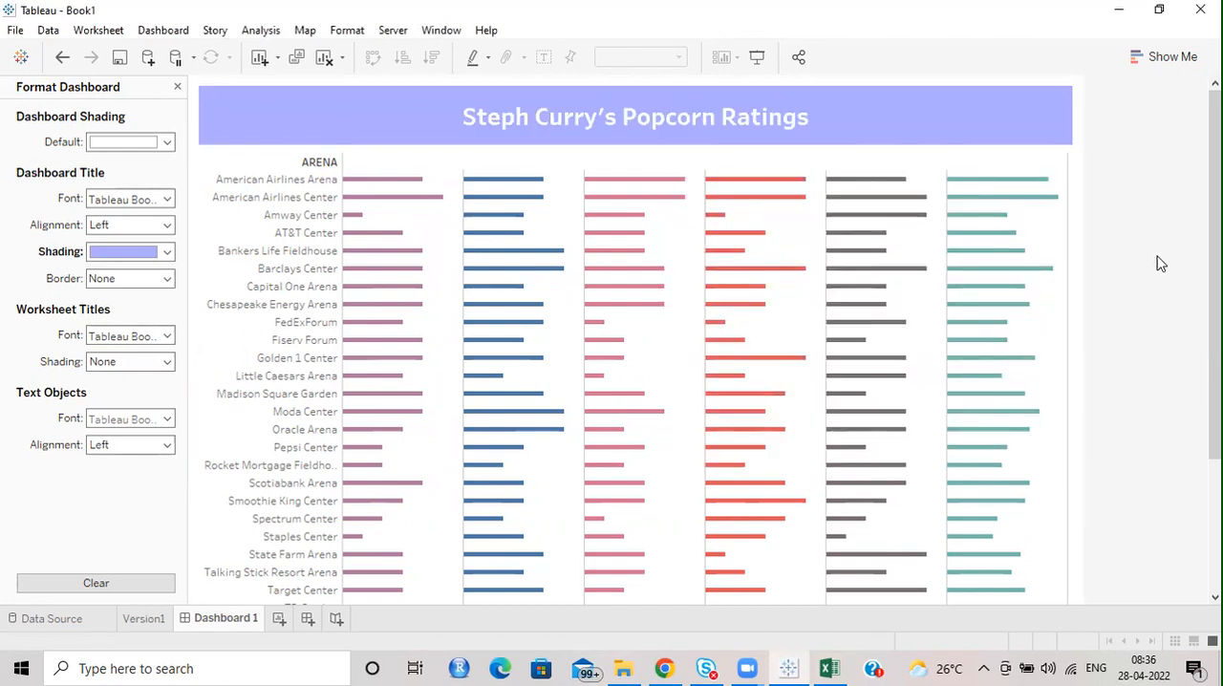
# Go to the Version1 worksheet and set the colour opacity of all marks to 75%.
pyautogui.click(1023, 164)
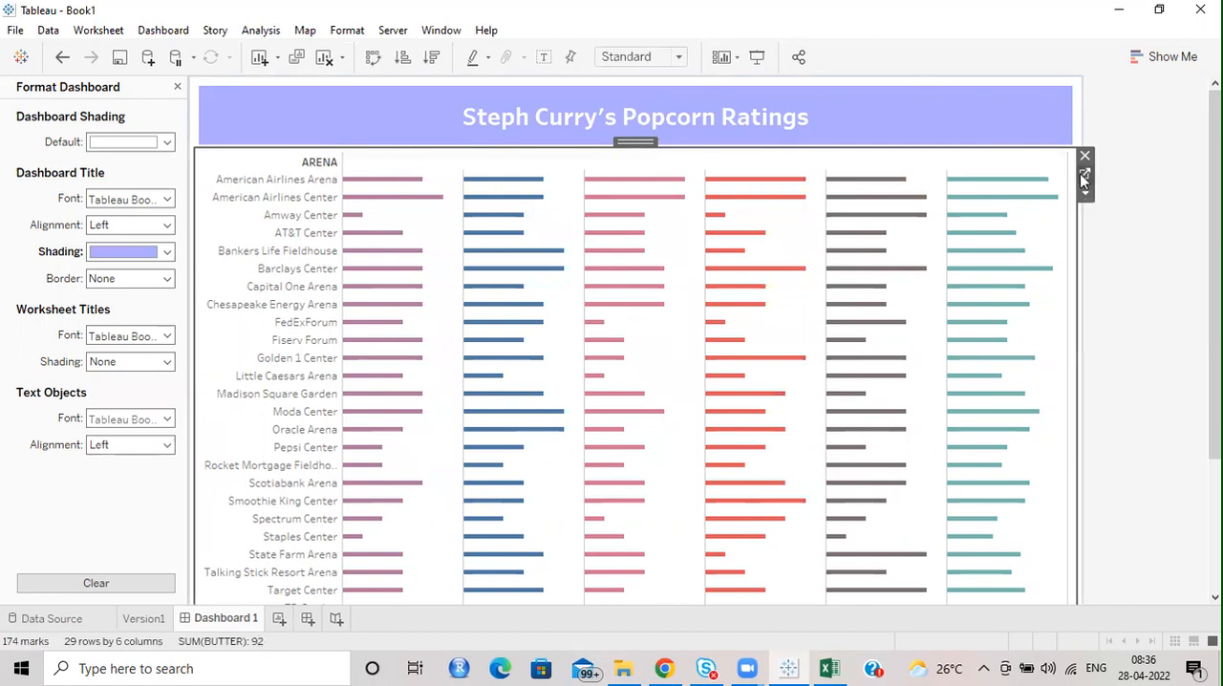
pyautogui.click(1087, 177)
pyautogui.click(233, 252)
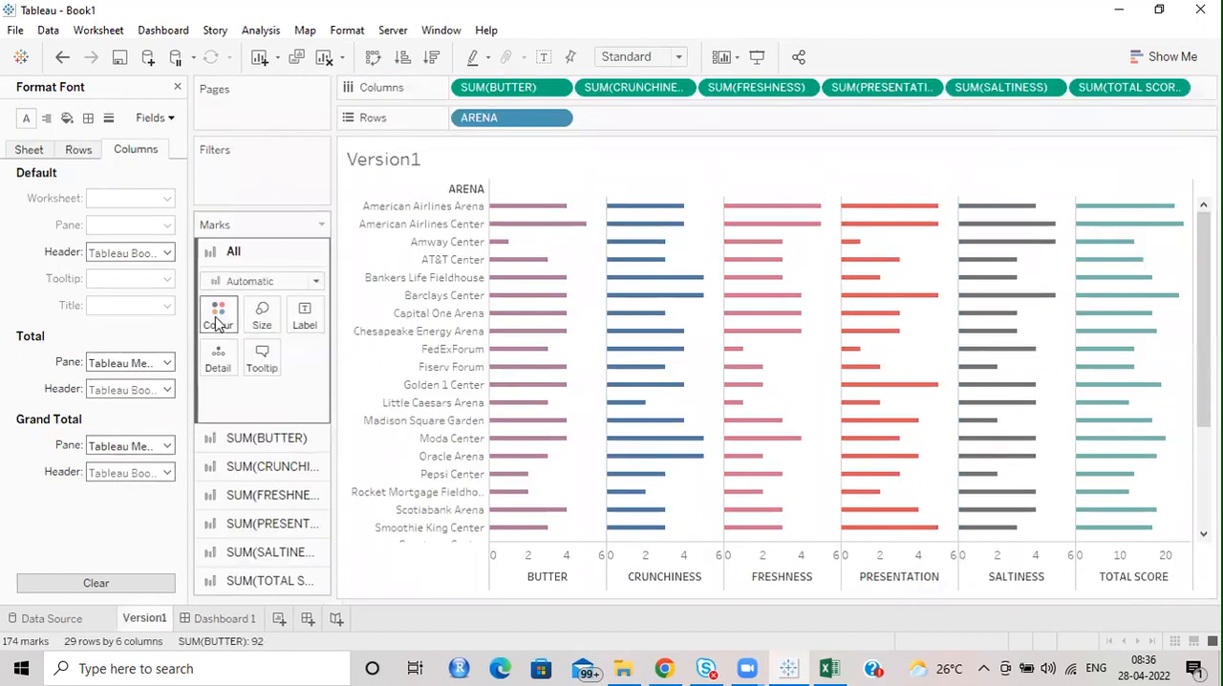
pyautogui.click(217, 315)
pyautogui.moveTo(309, 522); pyautogui.dragTo(292, 530)
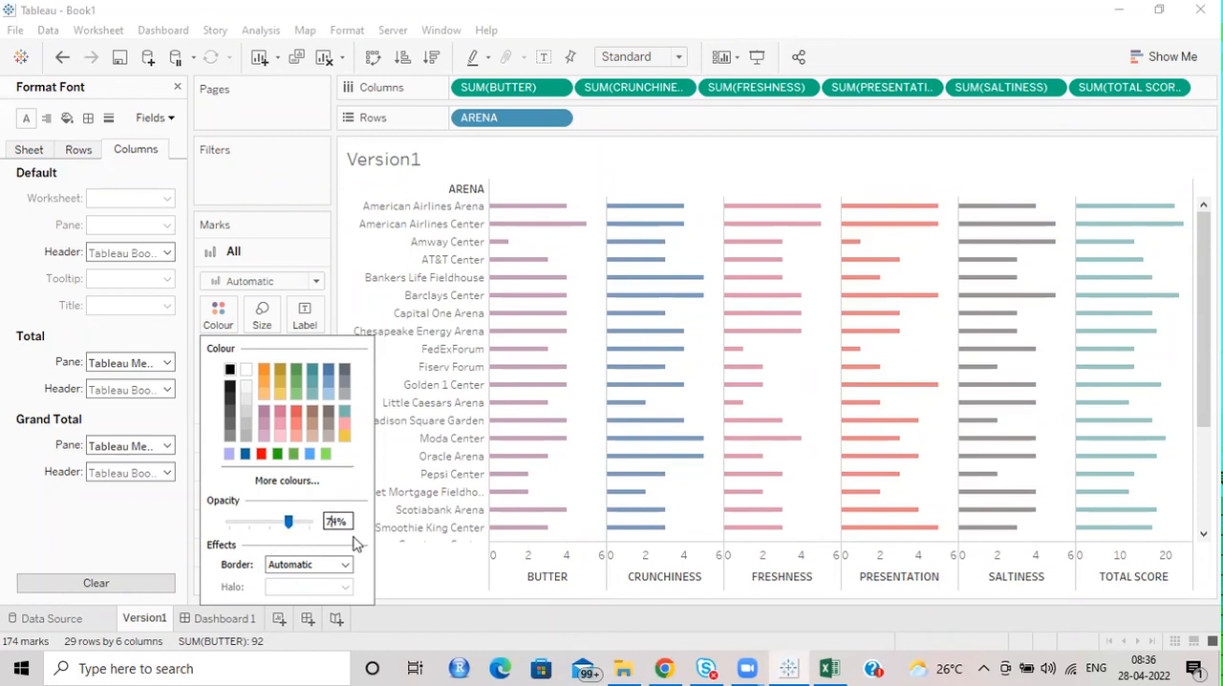
pyautogui.write('5')
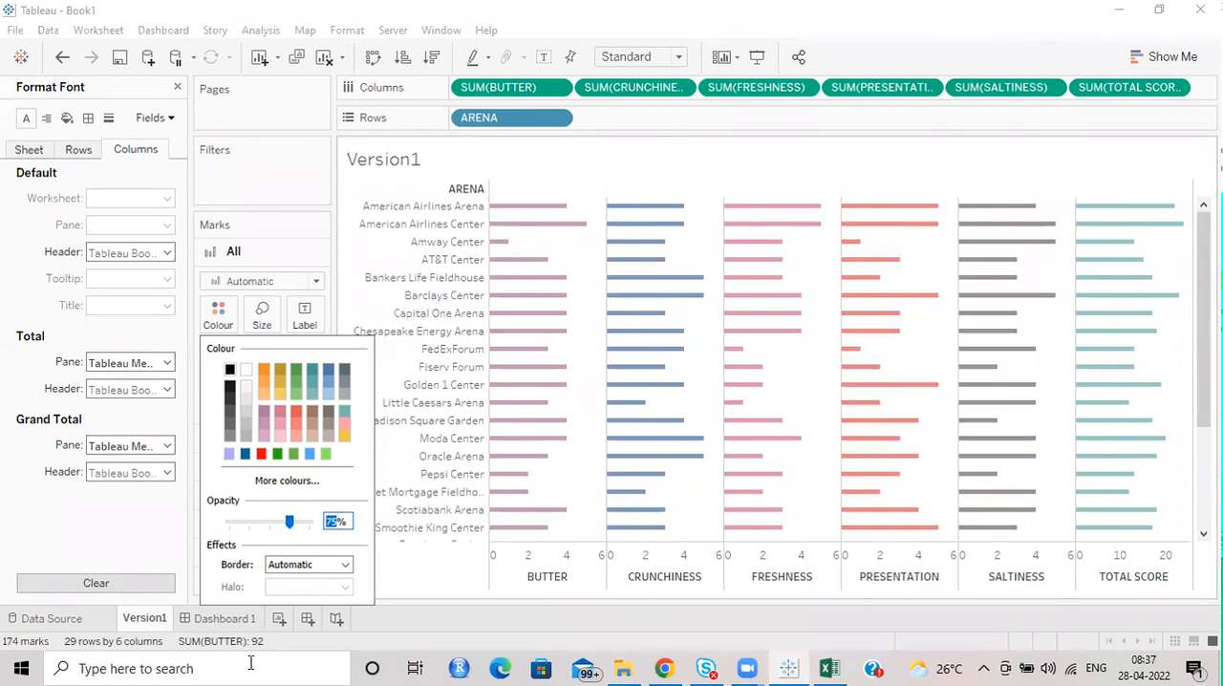
# Return to Dashboard 1 and hide the ARENA field label for the chart's rows.
pyautogui.click(222, 620)
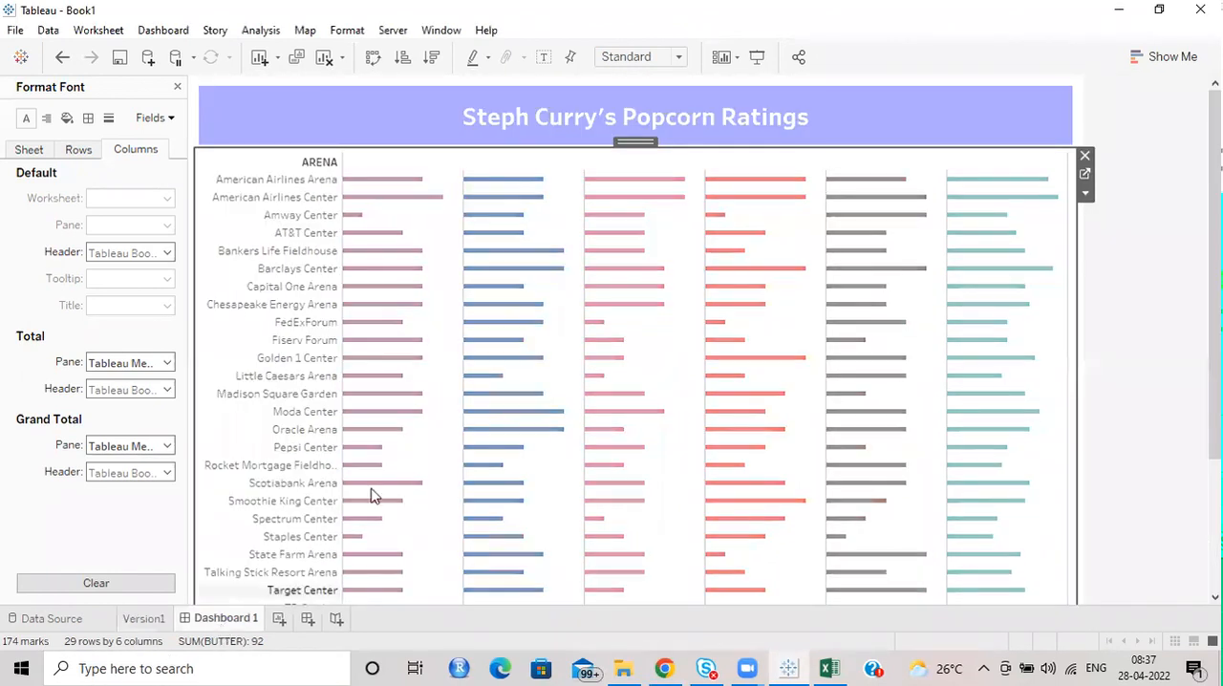
pyautogui.click(1156, 208)
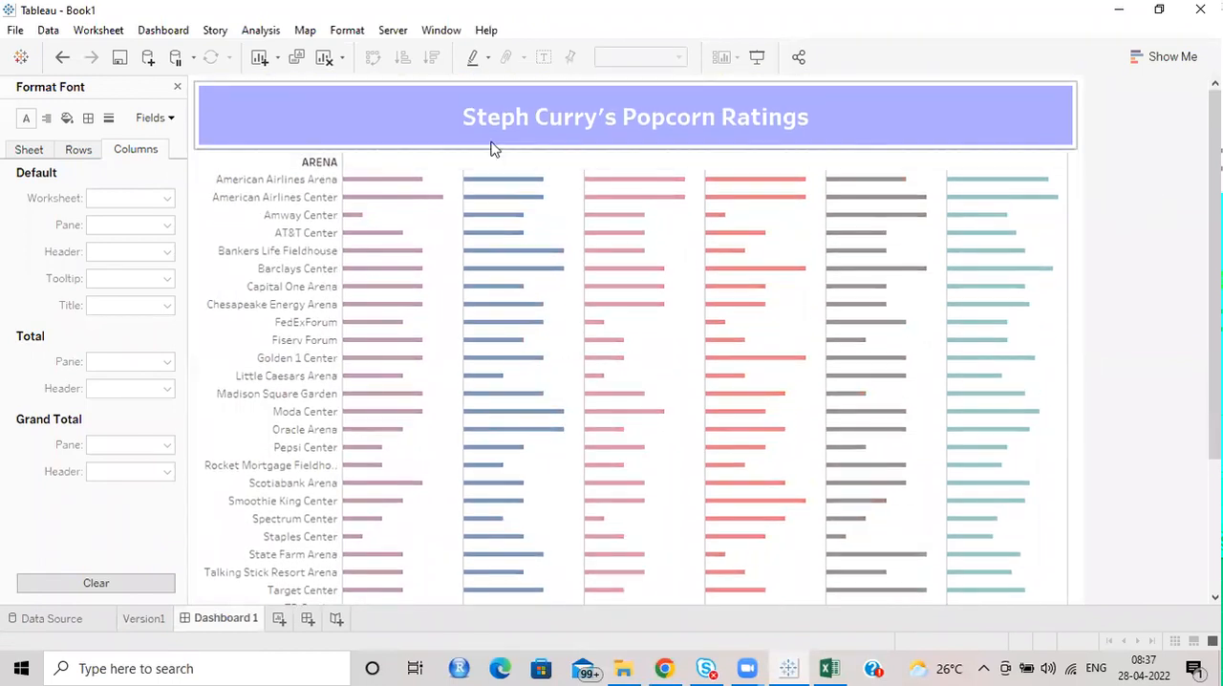
pyautogui.rightClick(274, 161)
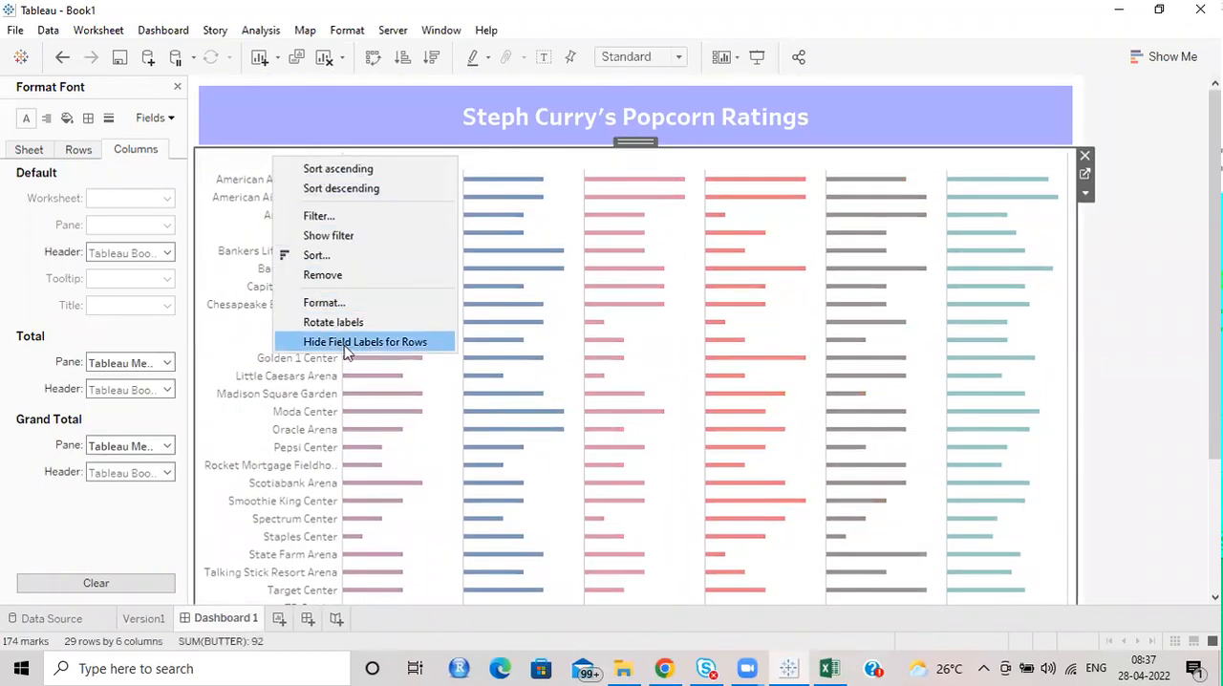
pyautogui.click(345, 344)
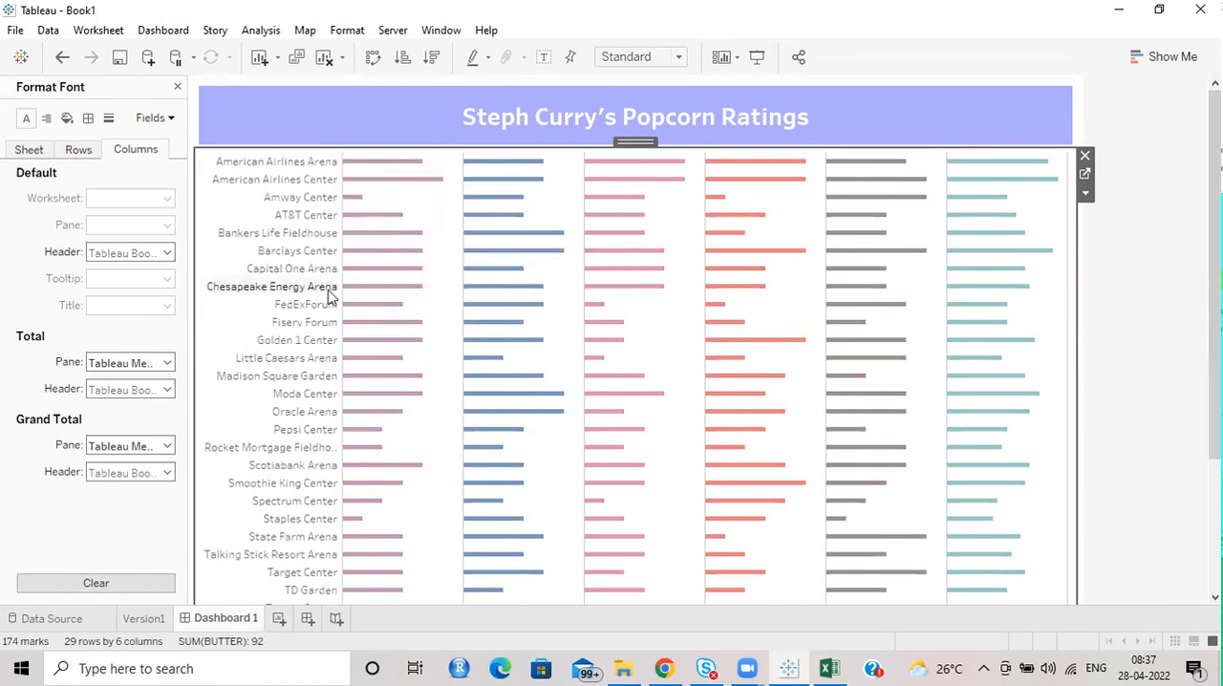
# Set the Version1 chart on the dashboard to fit Entire View.
pyautogui.moveTo(494, 275)
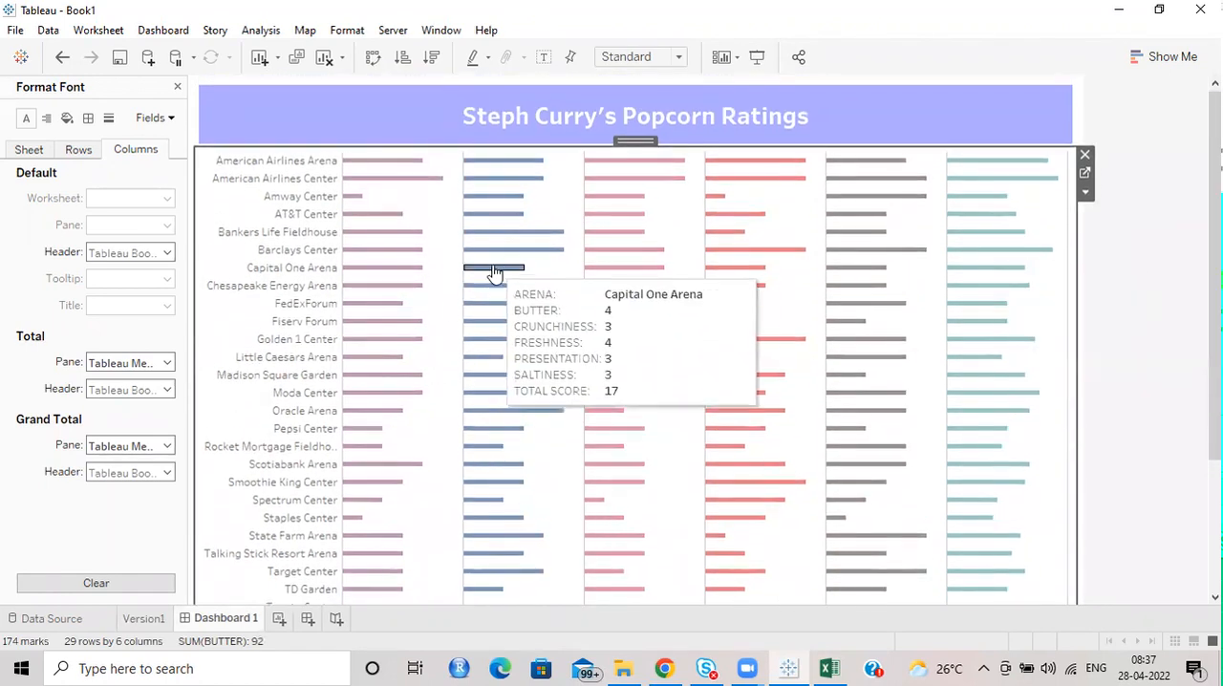
pyautogui.moveTo(500, 170)
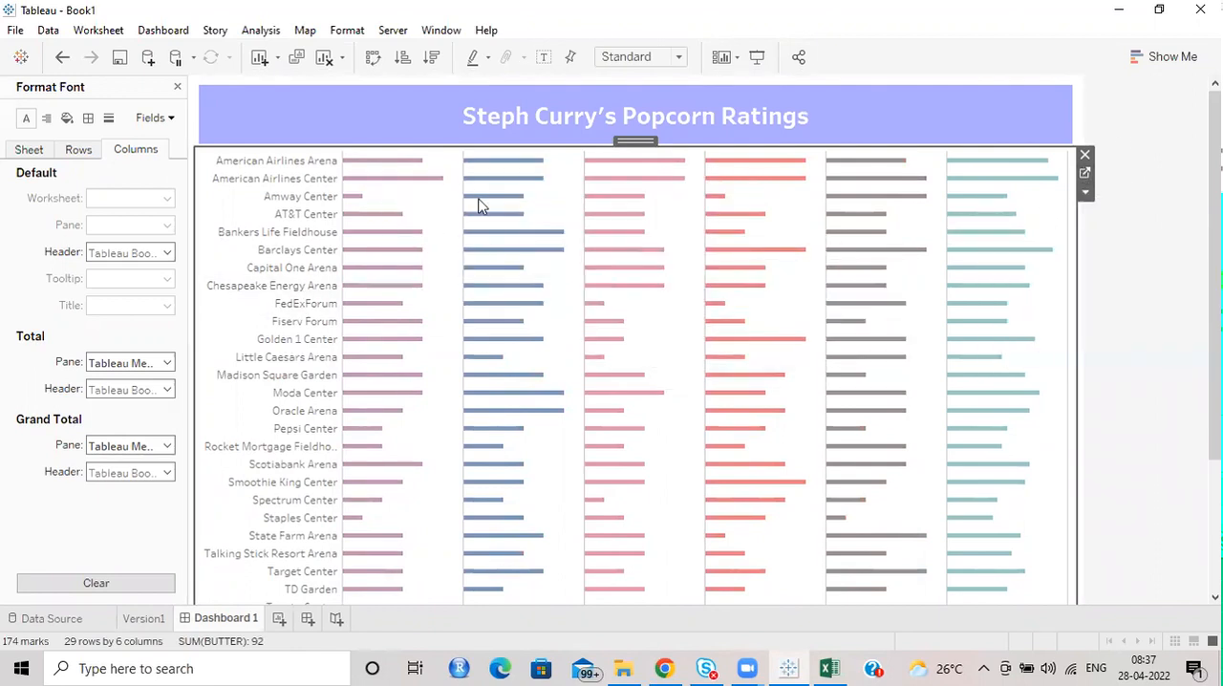
pyautogui.moveTo(506, 201)
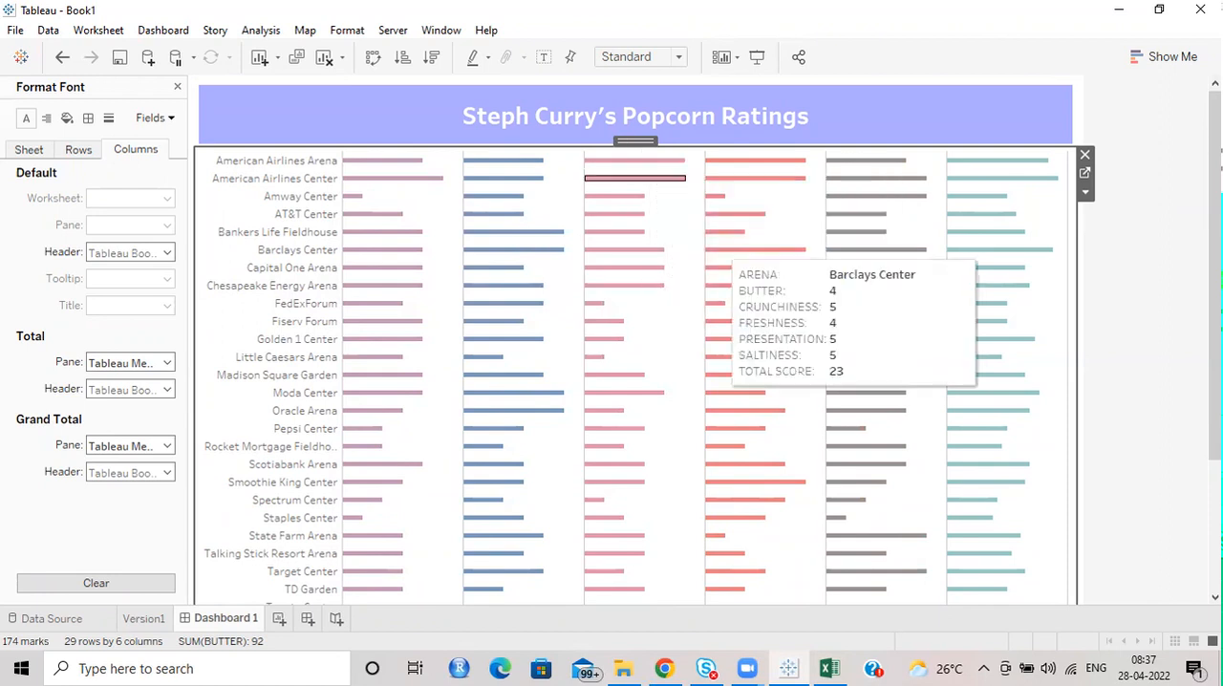
pyautogui.scroll(-5, 1188, 246)
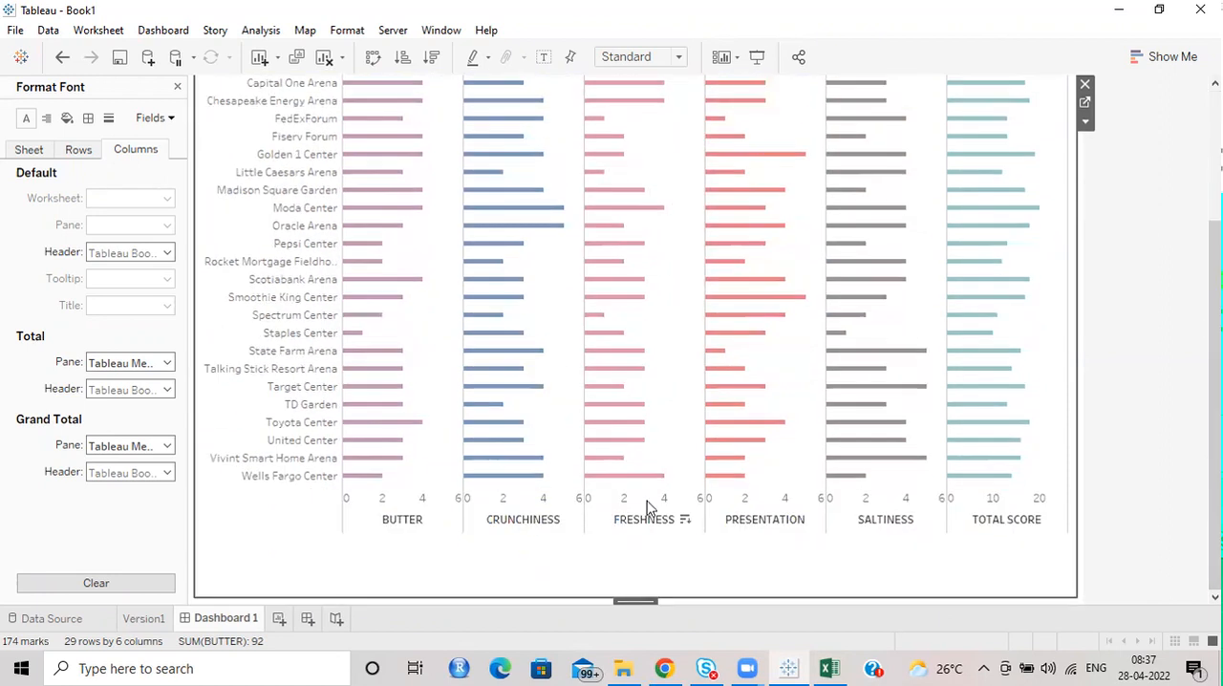
pyautogui.click(1085, 121)
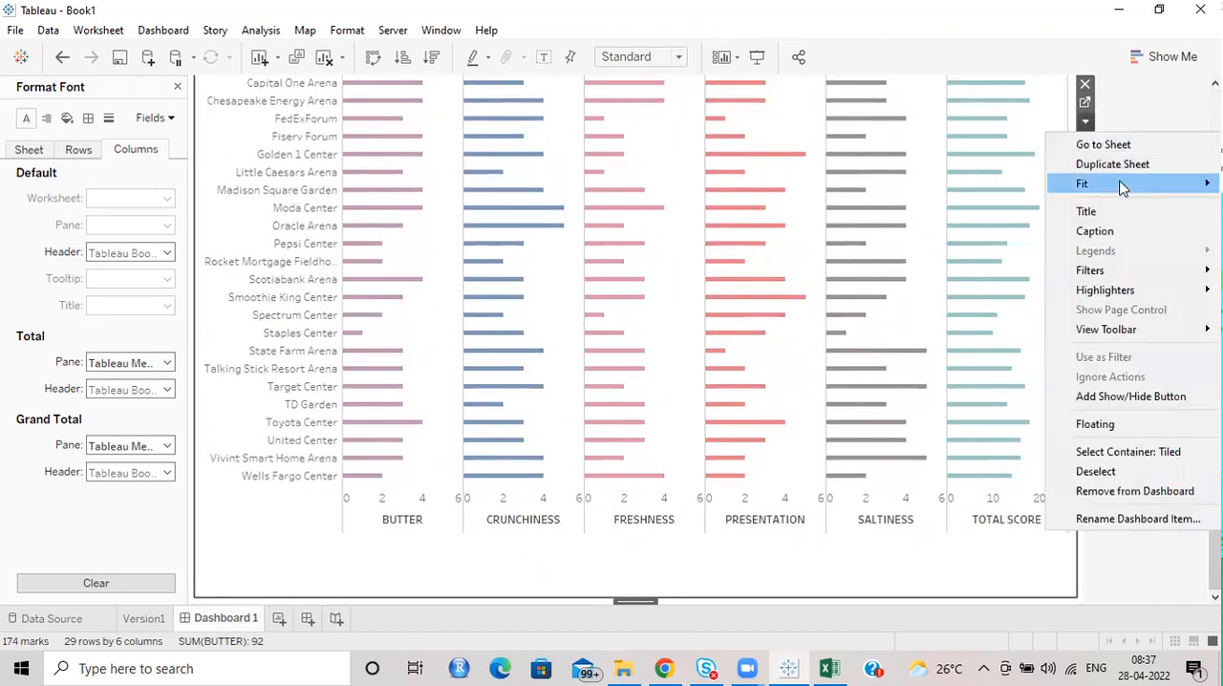
pyautogui.moveTo(1109, 188)
pyautogui.click(999, 245)
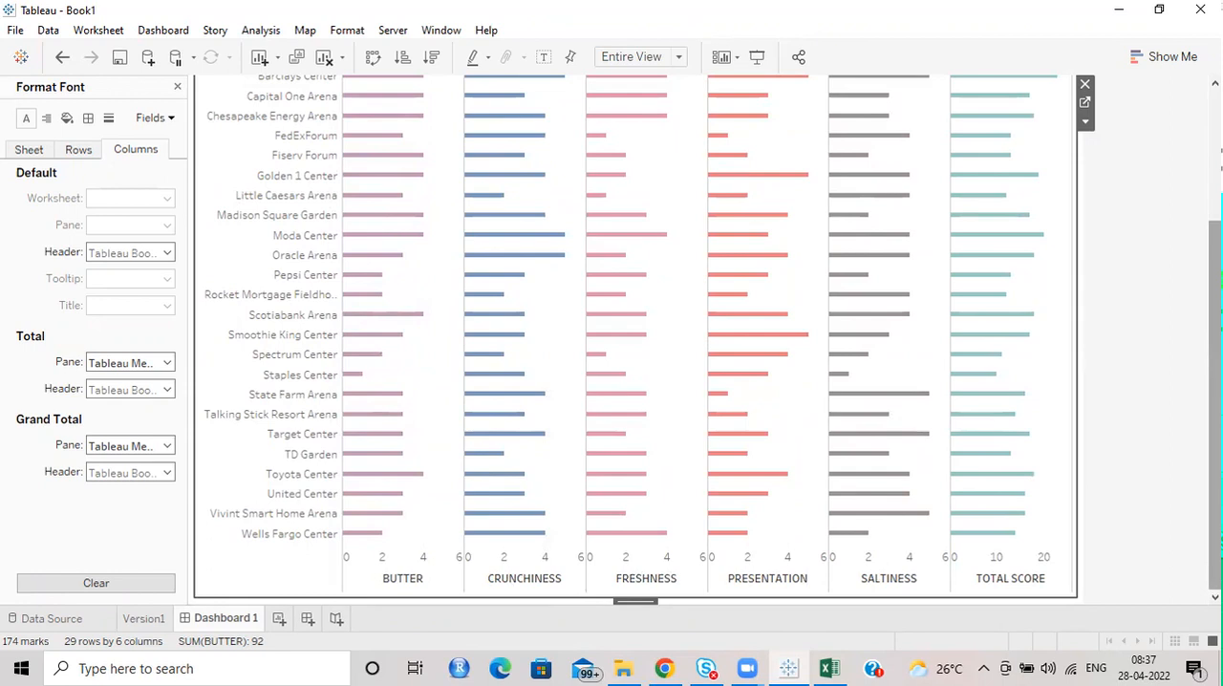
pyautogui.moveTo(1214, 430); pyautogui.dragTo(1215, 298)
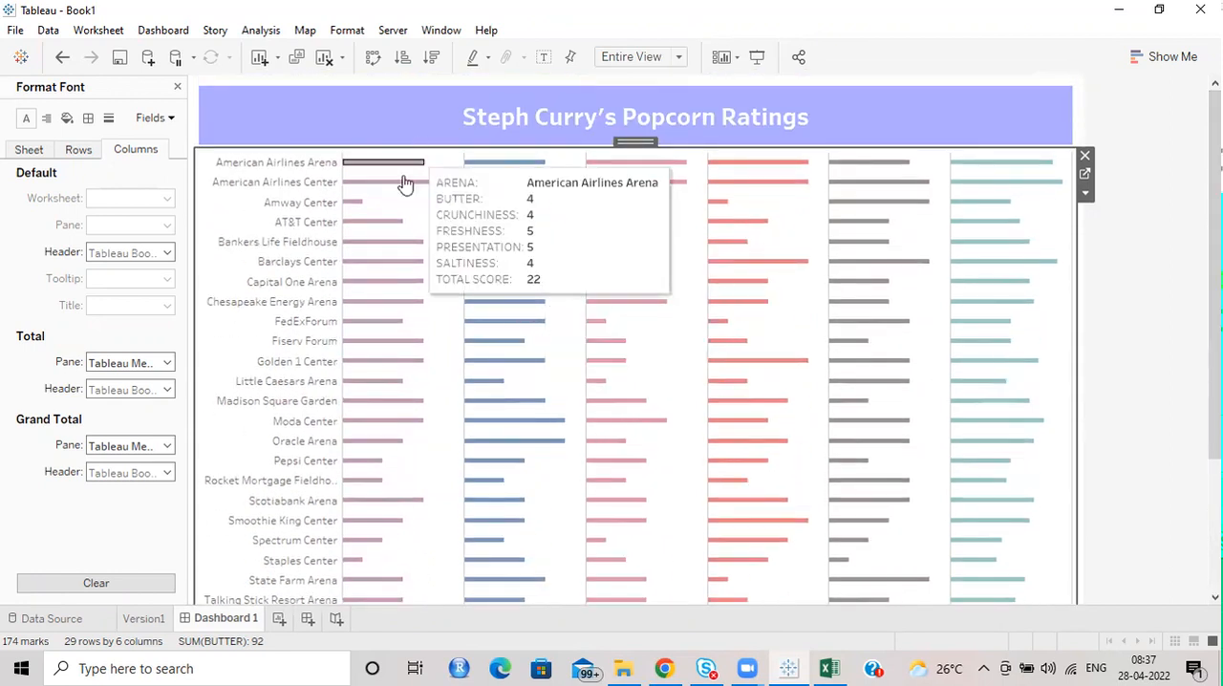
# Close the font formatting and insert a horizontal container between the dashboard title and the chart, reducing its height to a header strip.
pyautogui.click(176, 88)
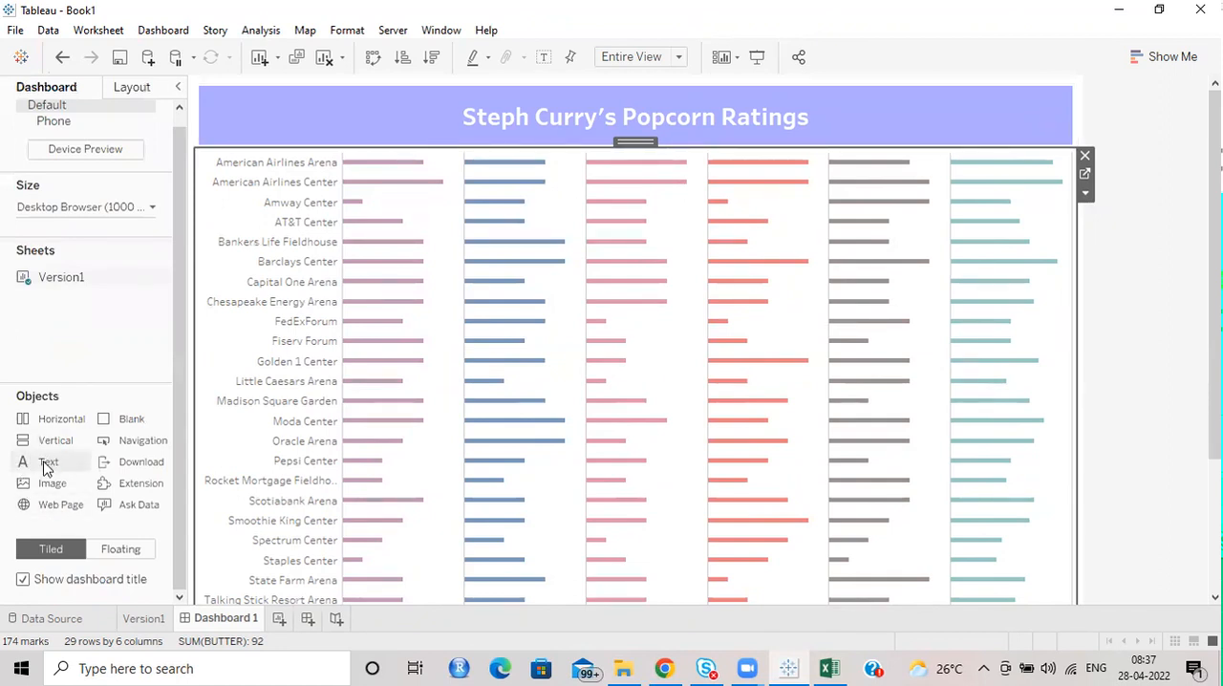
pyautogui.click(107, 553)
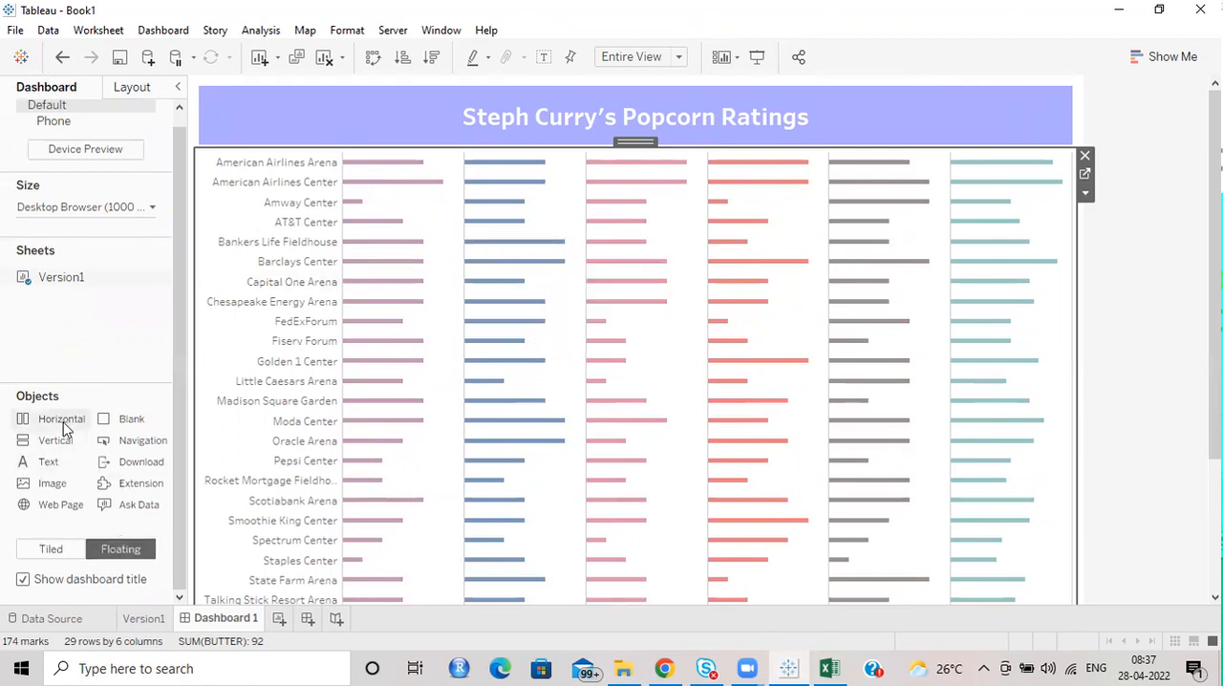
pyautogui.moveTo(52, 427); pyautogui.dragTo(524, 141)
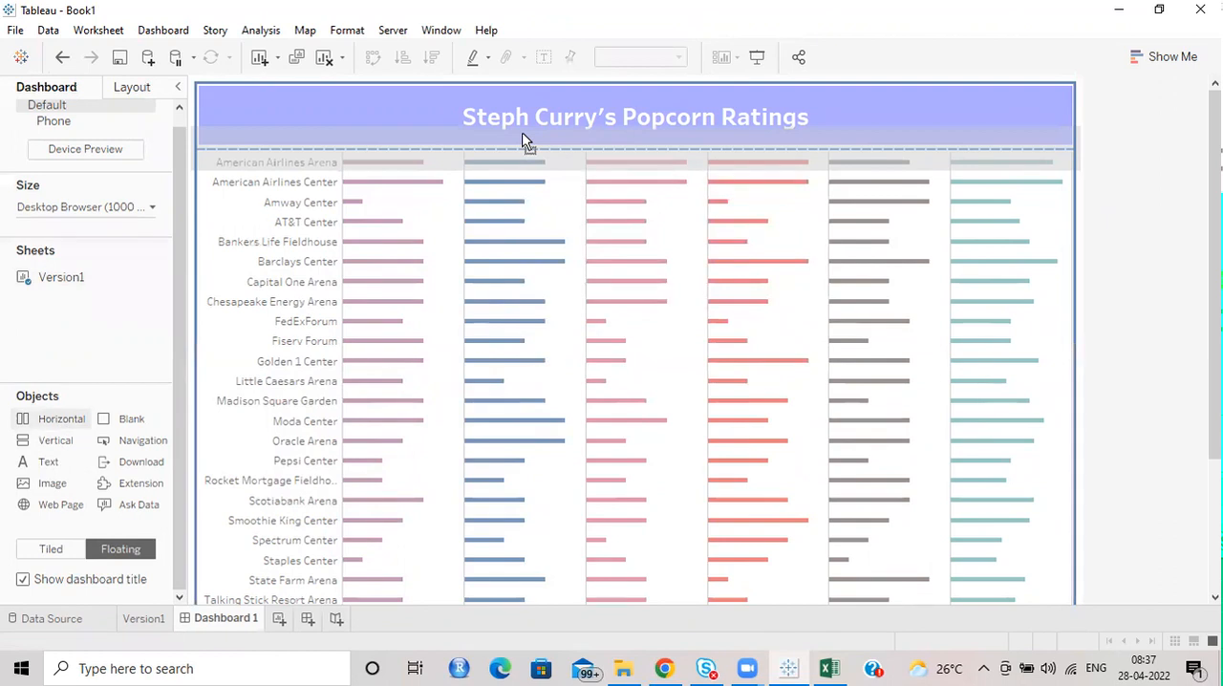
pyautogui.moveTo(586, 172); pyautogui.dragTo(587, 172)
pyautogui.moveTo(637, 466); pyautogui.dragTo(640, 251)
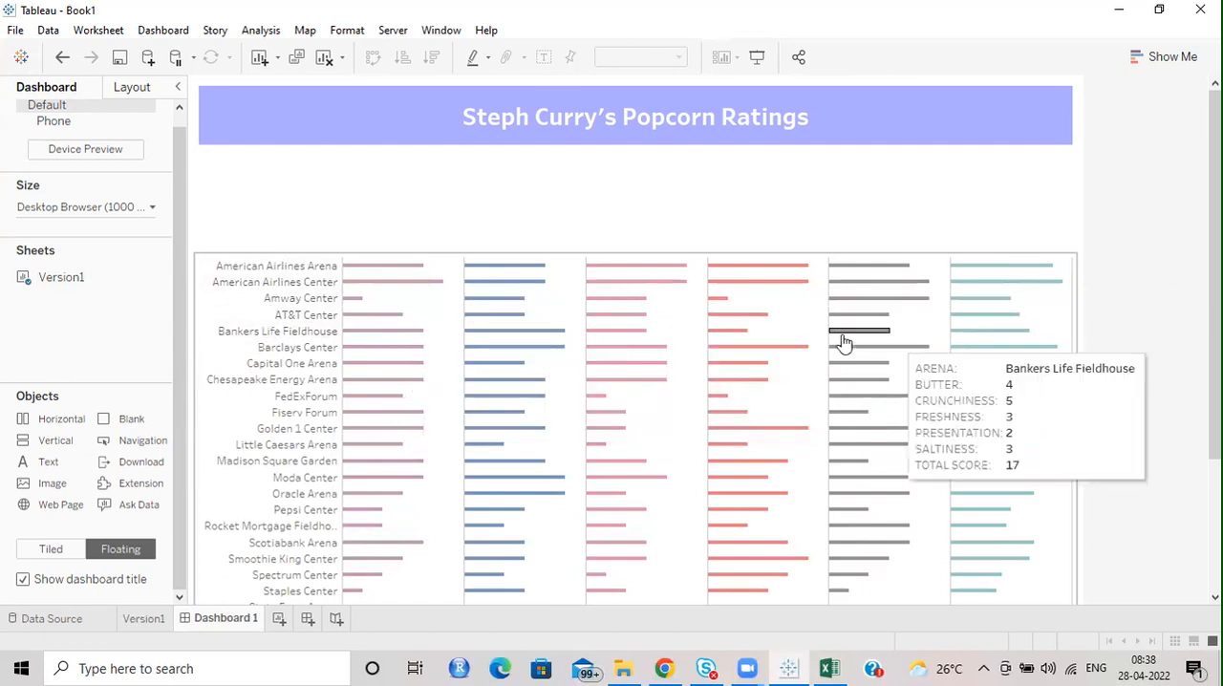
# Add a text object reading "Arena" to the horizontal container, formatted bold, size 10 and centred.
pyautogui.moveTo(53, 440); pyautogui.dragTo(373, 213)
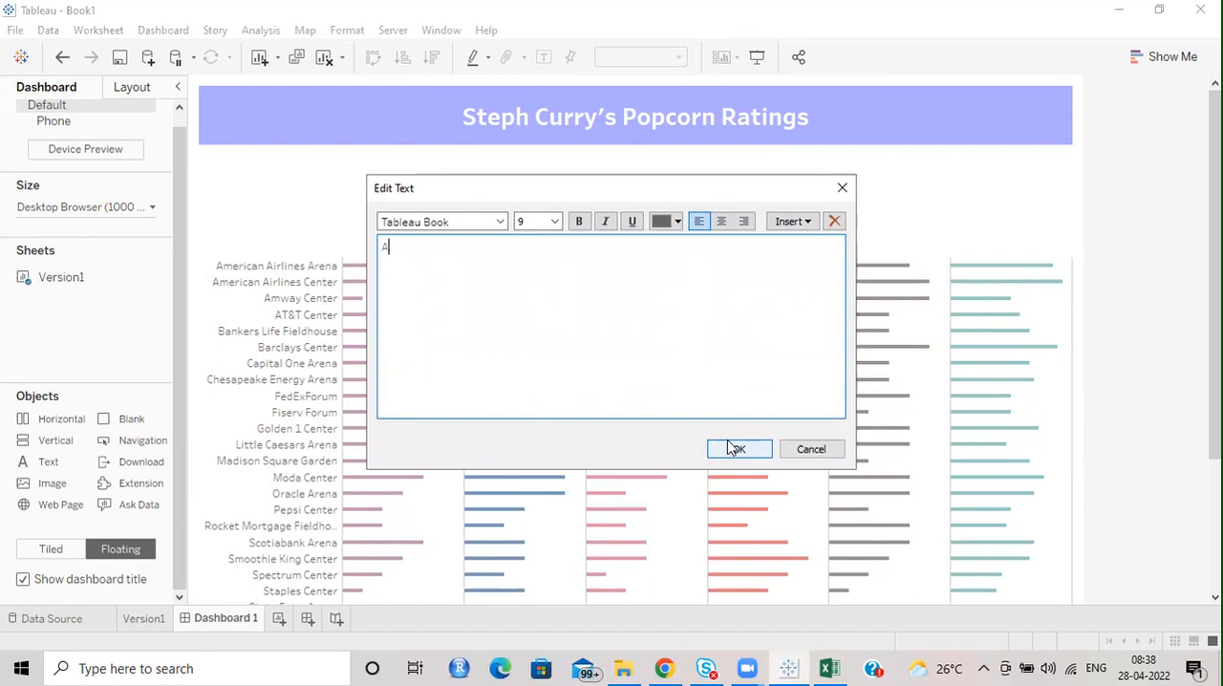
pyautogui.hotkey('ctrl', 'a')
pyautogui.click(554, 224)
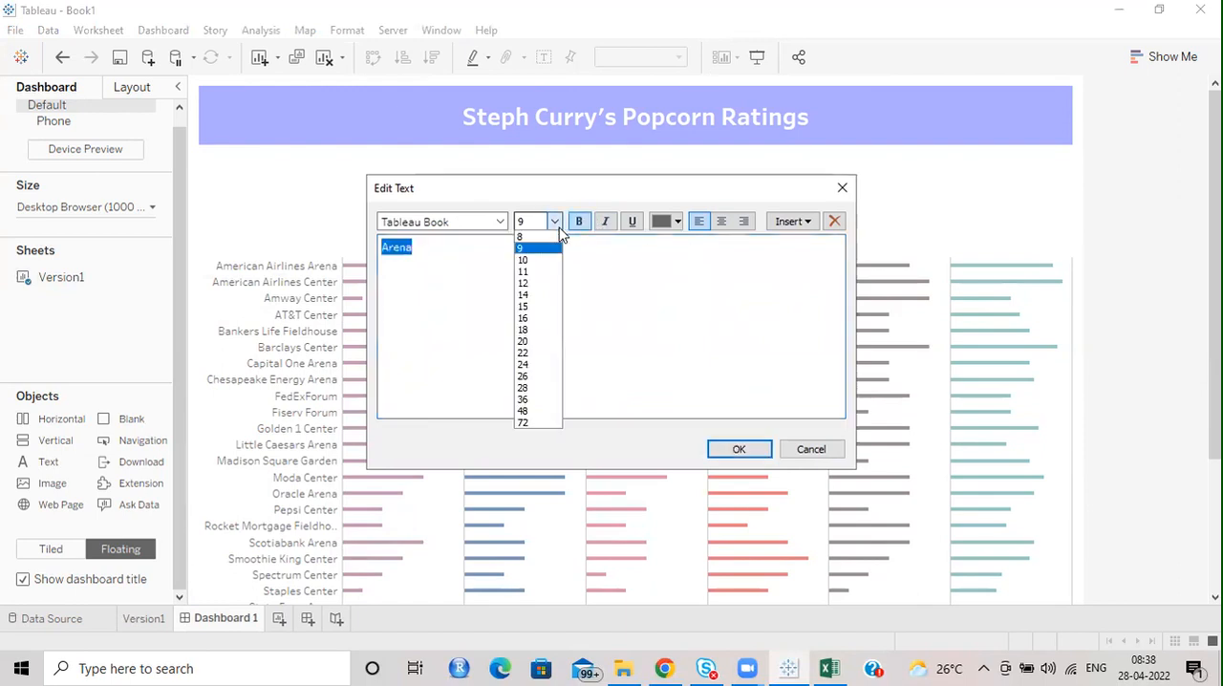
pyautogui.click(536, 259)
pyautogui.click(723, 223)
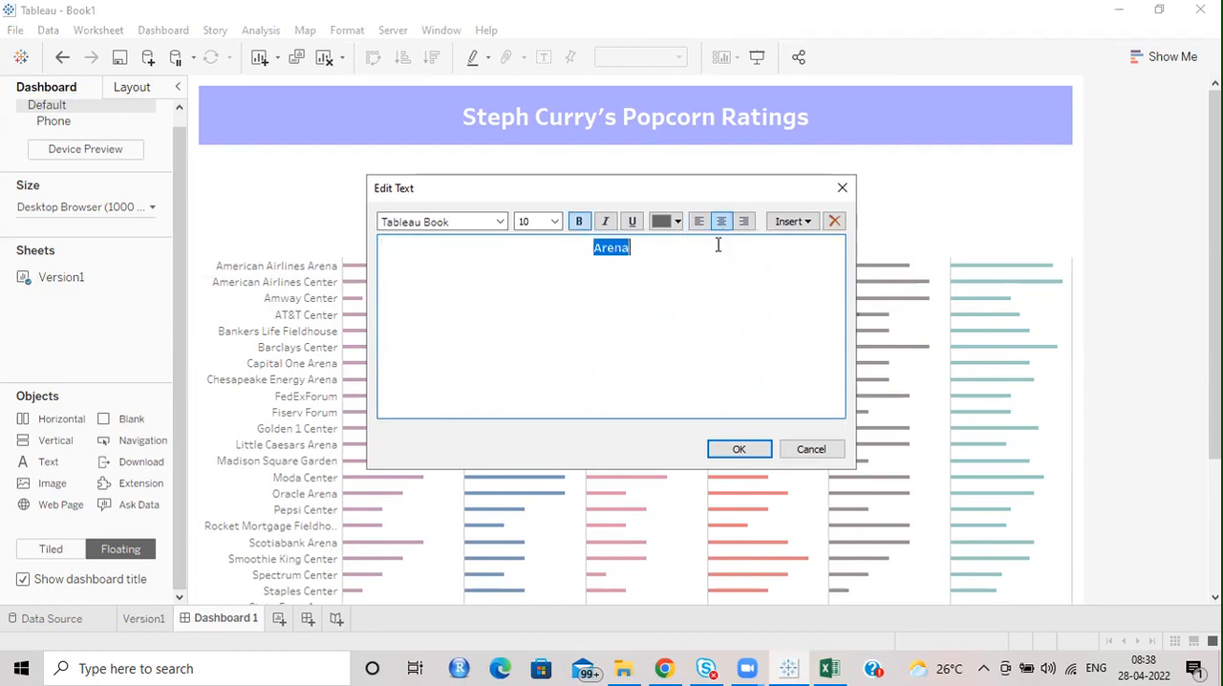
pyautogui.click(737, 451)
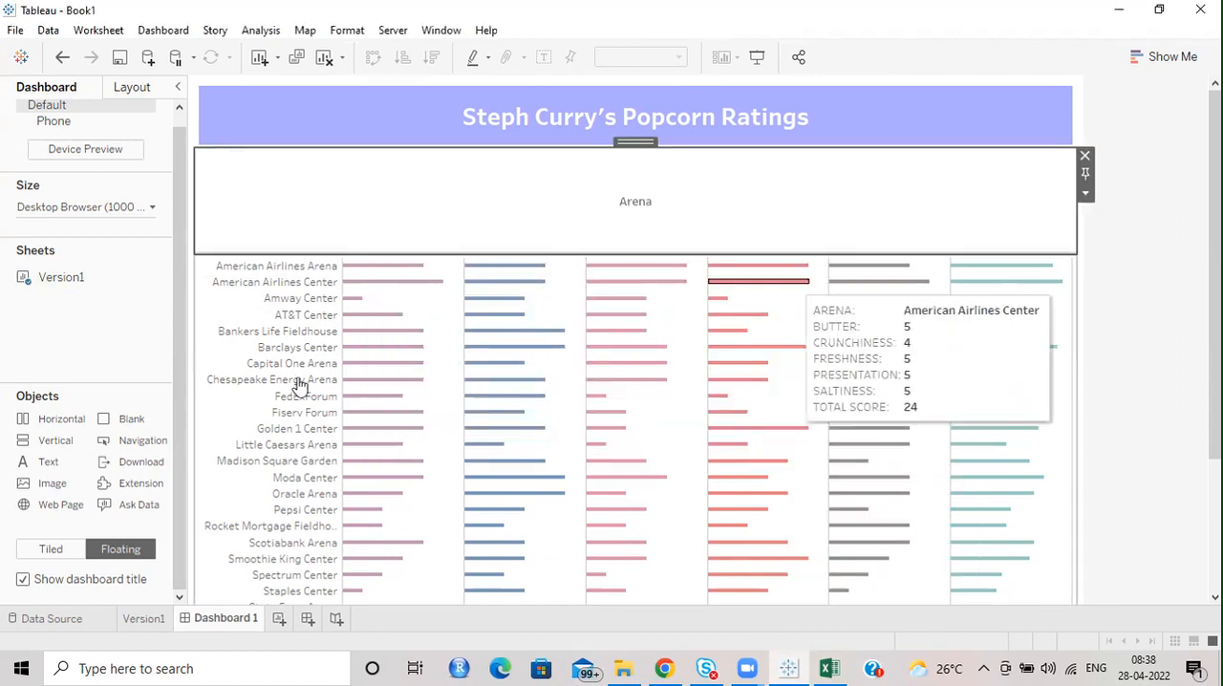
# Add six empty text objects side by side after the Arena label in the horizontal container.
pyautogui.moveTo(54, 465); pyautogui.dragTo(988, 202)
pyautogui.click(734, 449)
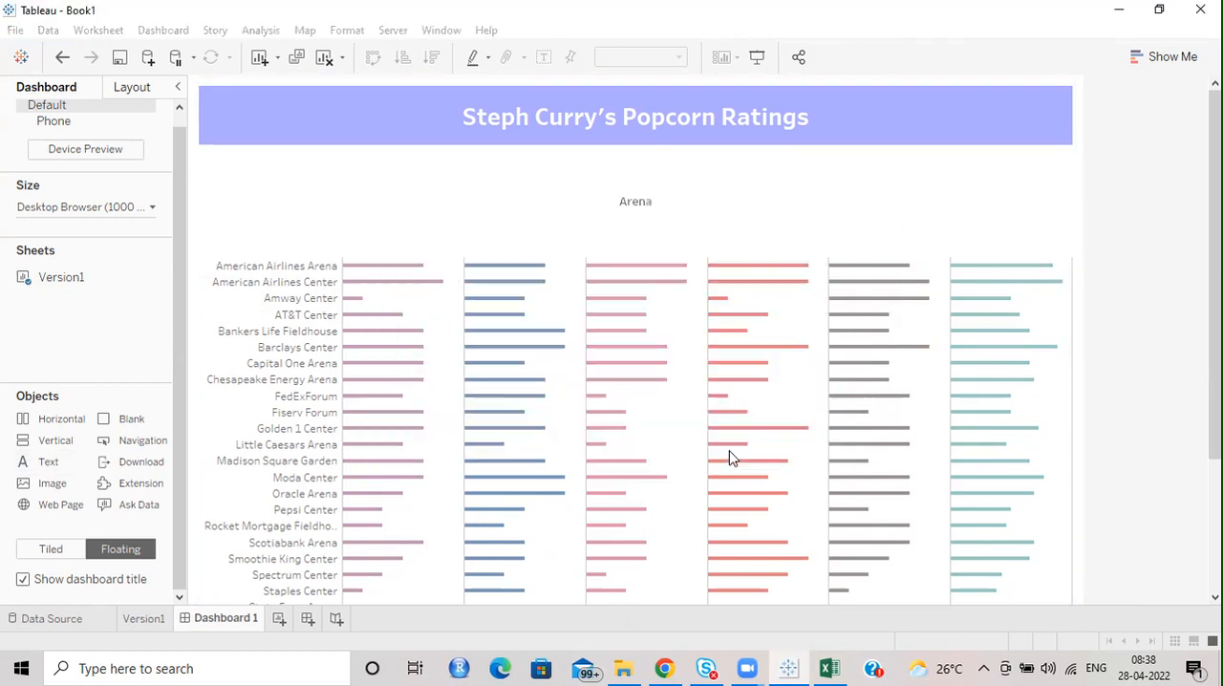
pyautogui.moveTo(43, 464); pyautogui.dragTo(995, 215)
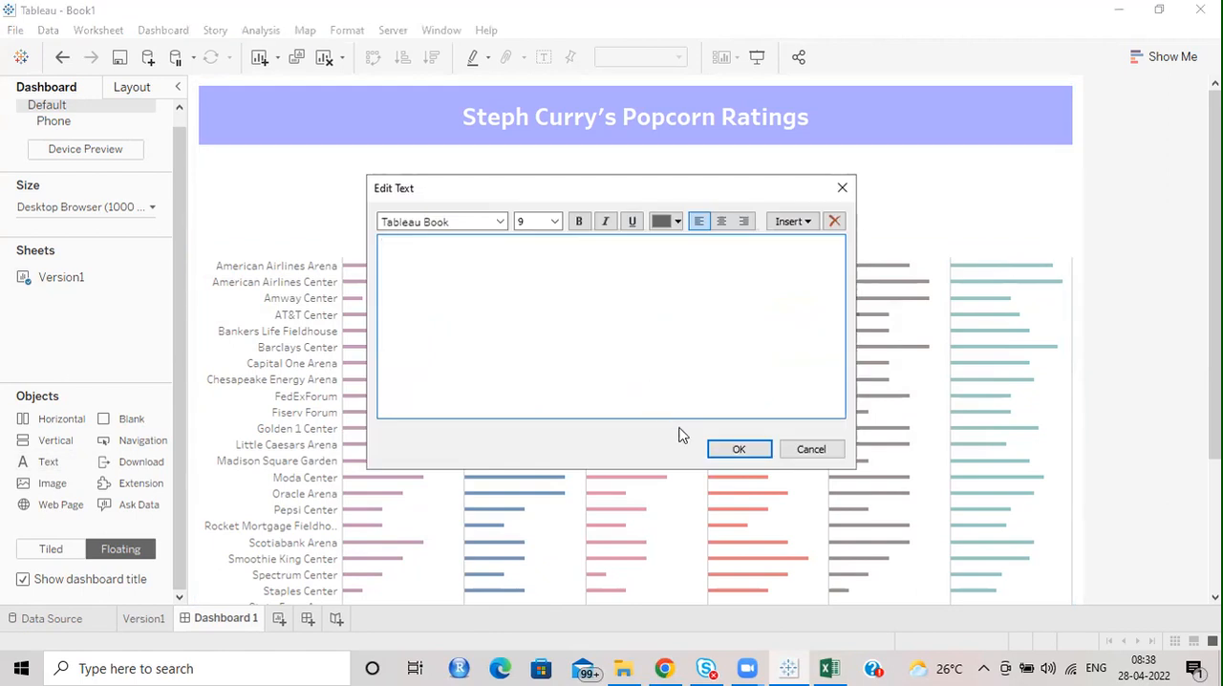
pyautogui.click(714, 447)
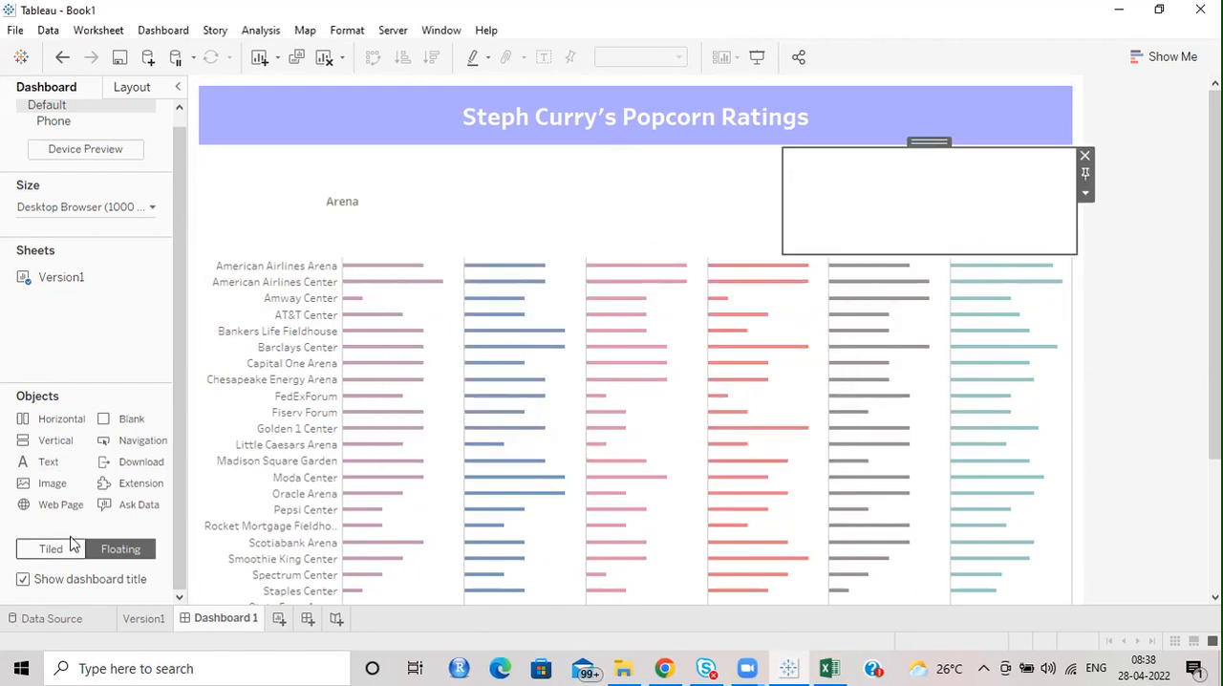
pyautogui.moveTo(47, 462); pyautogui.dragTo(988, 212)
pyautogui.click(737, 448)
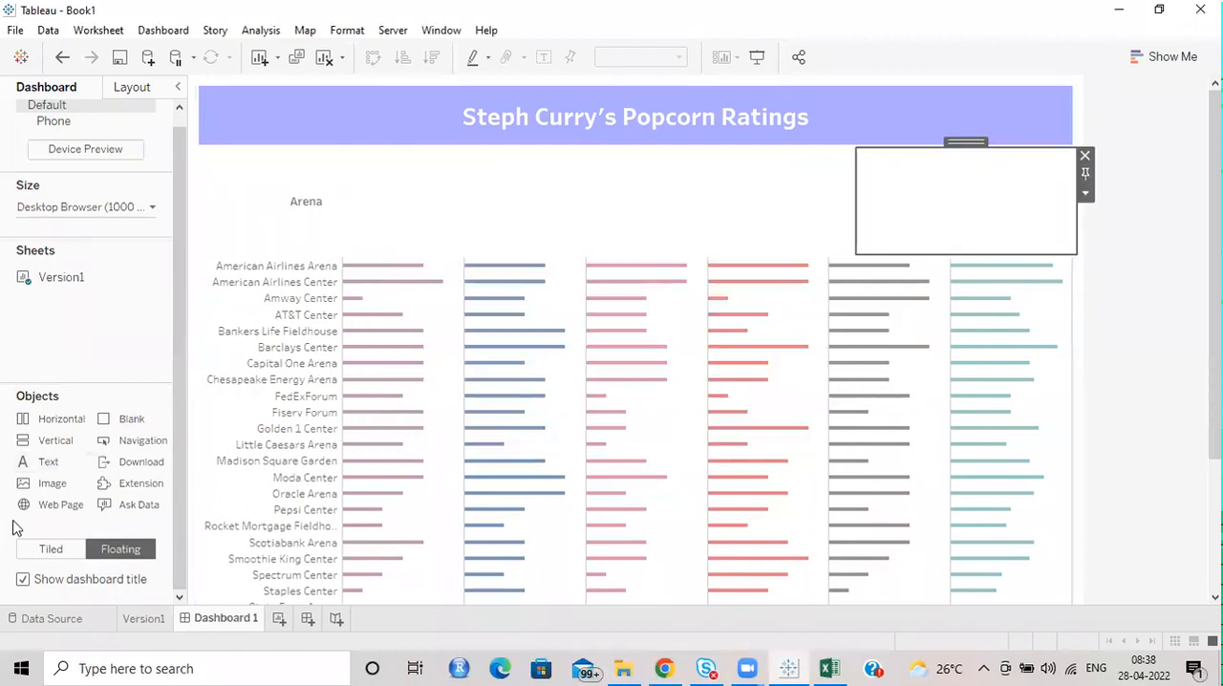
pyautogui.moveTo(47, 463); pyautogui.dragTo(1001, 183)
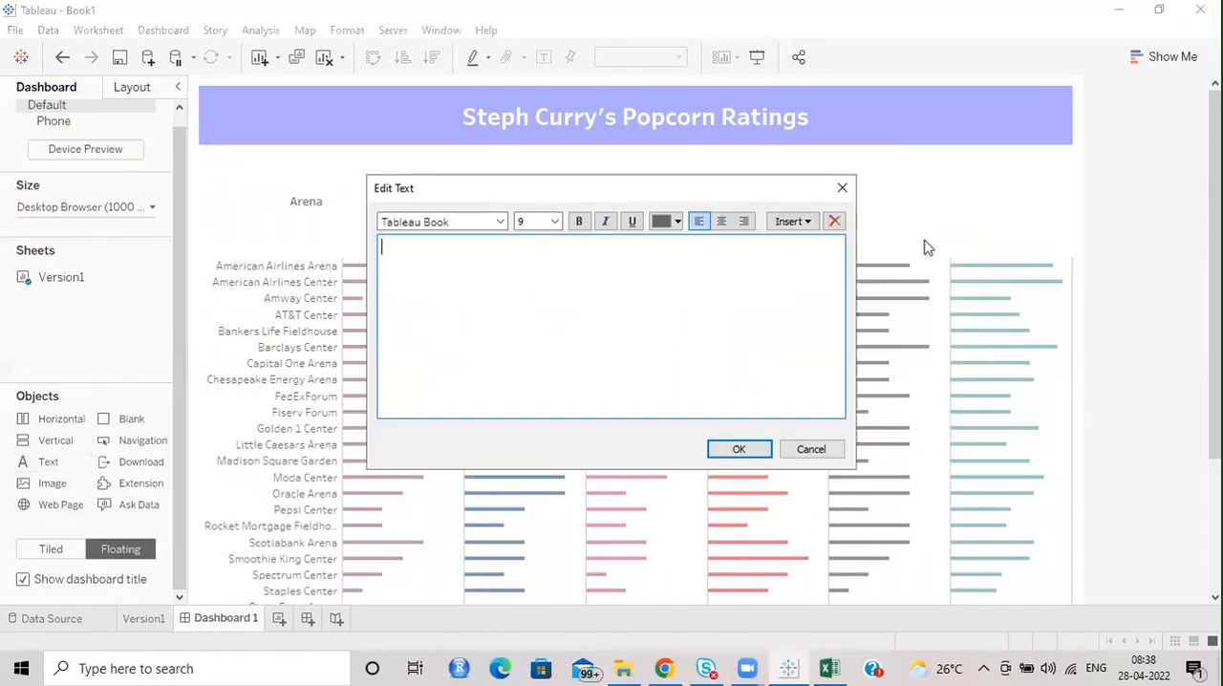
pyautogui.click(729, 448)
pyautogui.moveTo(47, 462); pyautogui.dragTo(1051, 215)
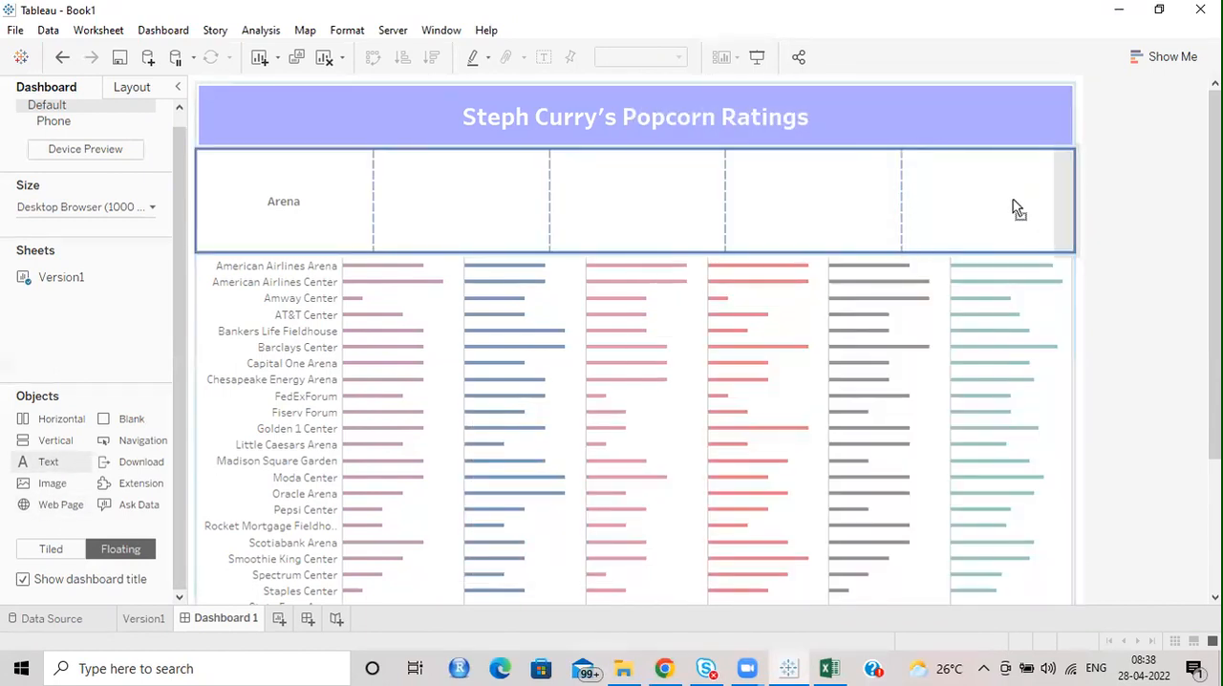
pyautogui.click(742, 448)
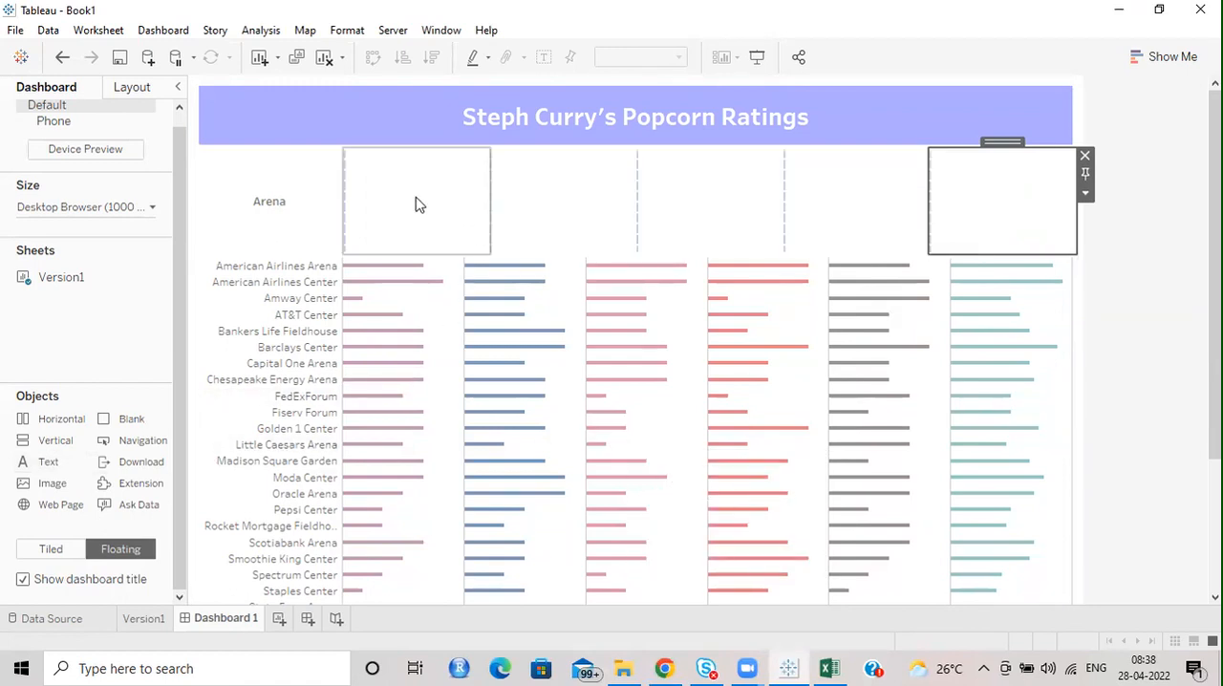
pyautogui.moveTo(43, 461); pyautogui.dragTo(1073, 221)
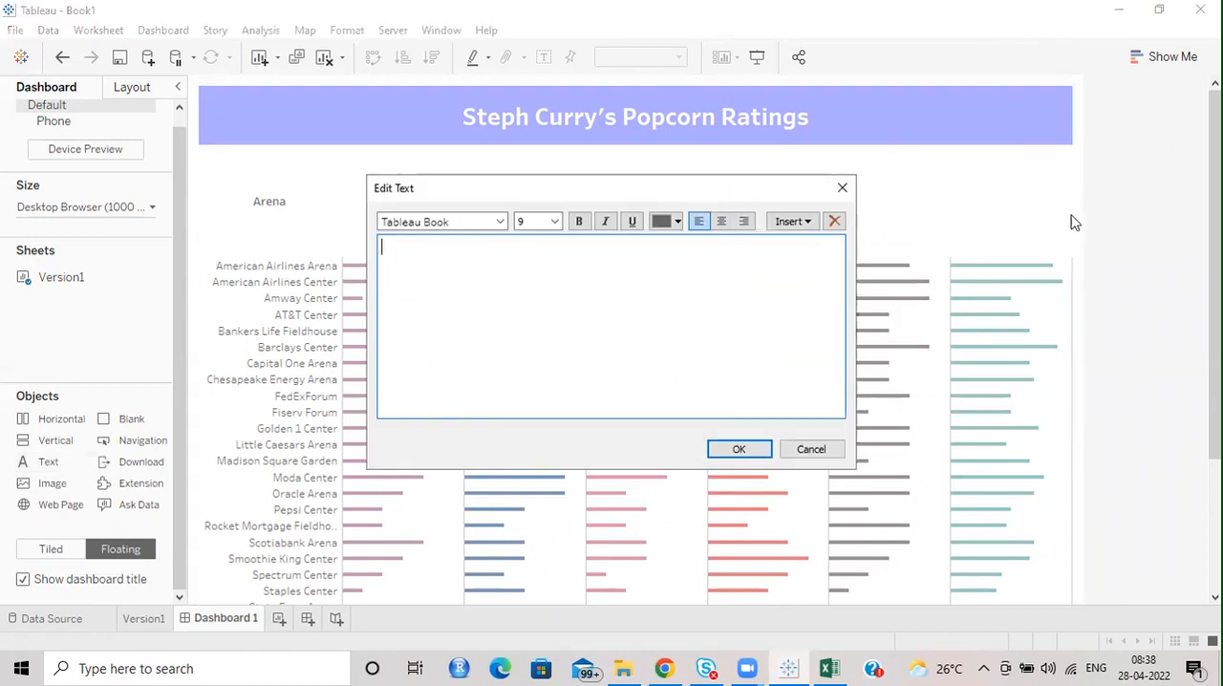
pyautogui.click(741, 447)
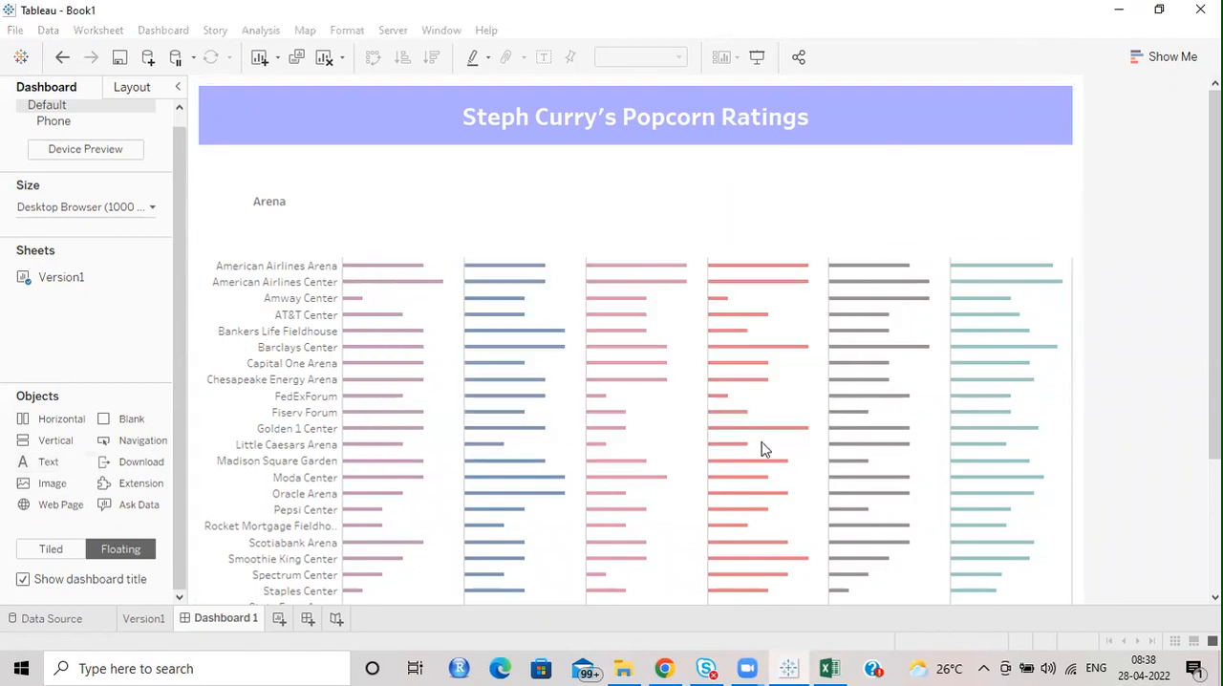
# Change the font of the Arena header text to Tableau Semibold.
pyautogui.doubleClick(263, 209)
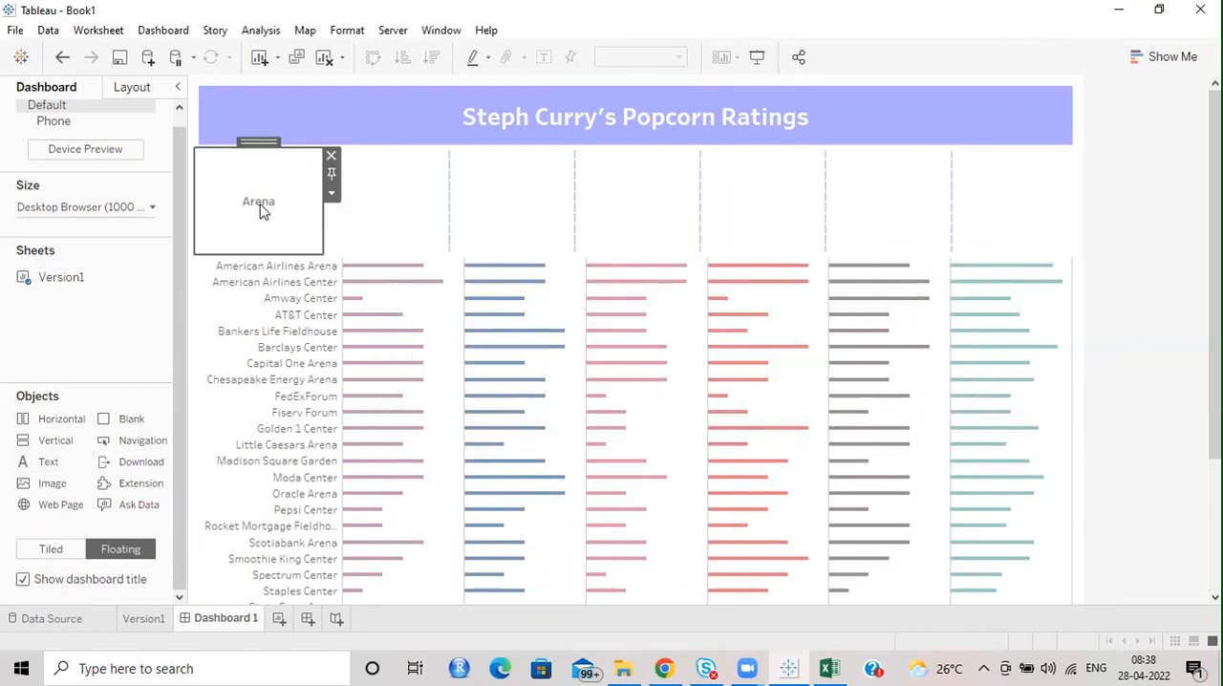
pyautogui.moveTo(600, 306); pyautogui.dragTo(500, 238)
pyautogui.click(499, 221)
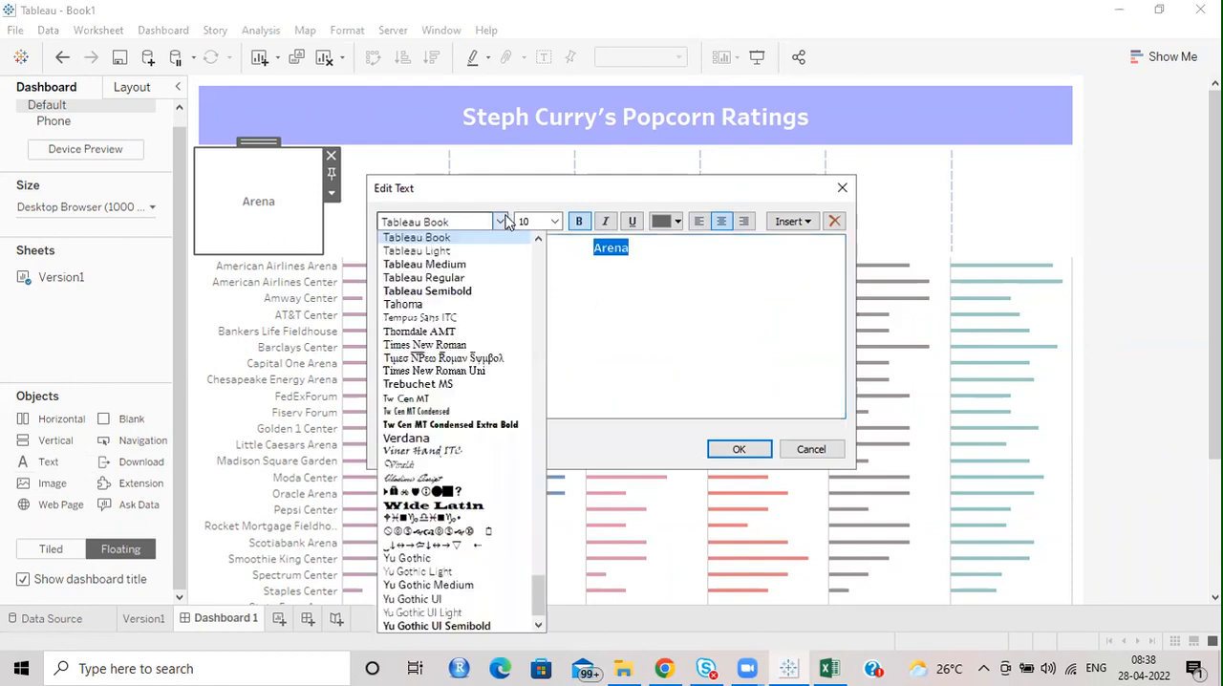
pyautogui.click(472, 292)
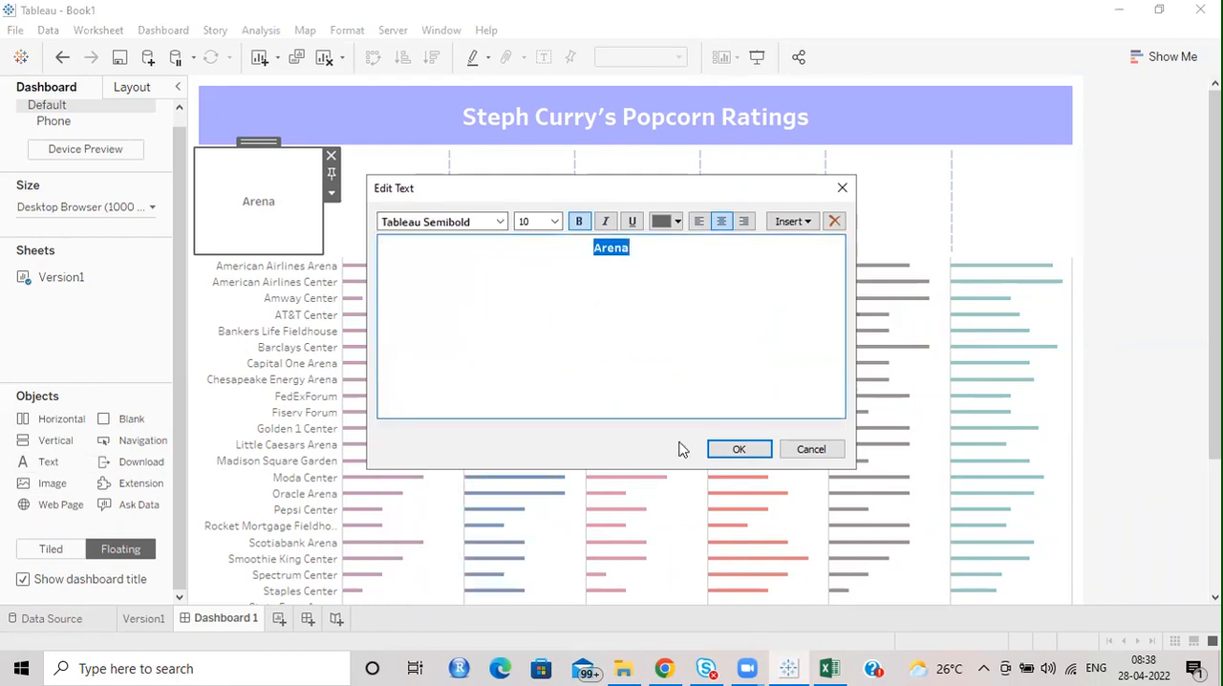
pyautogui.click(742, 449)
pyautogui.click(429, 218)
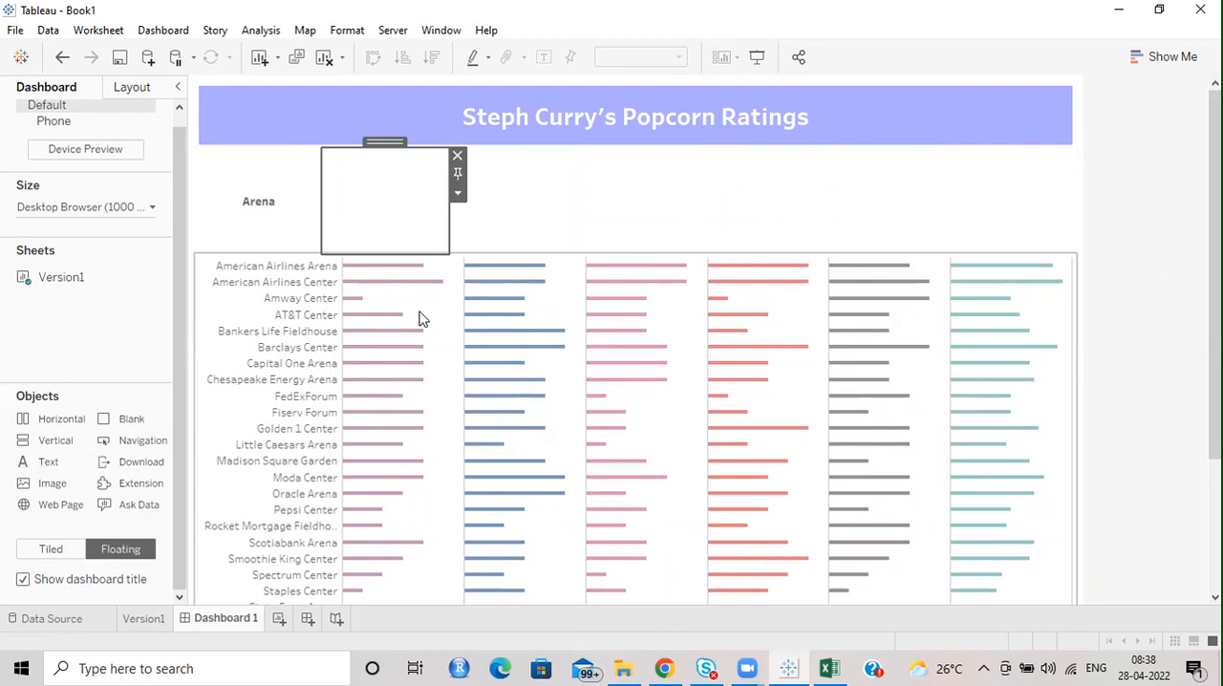
pyautogui.scroll(-3, 1029, 309)
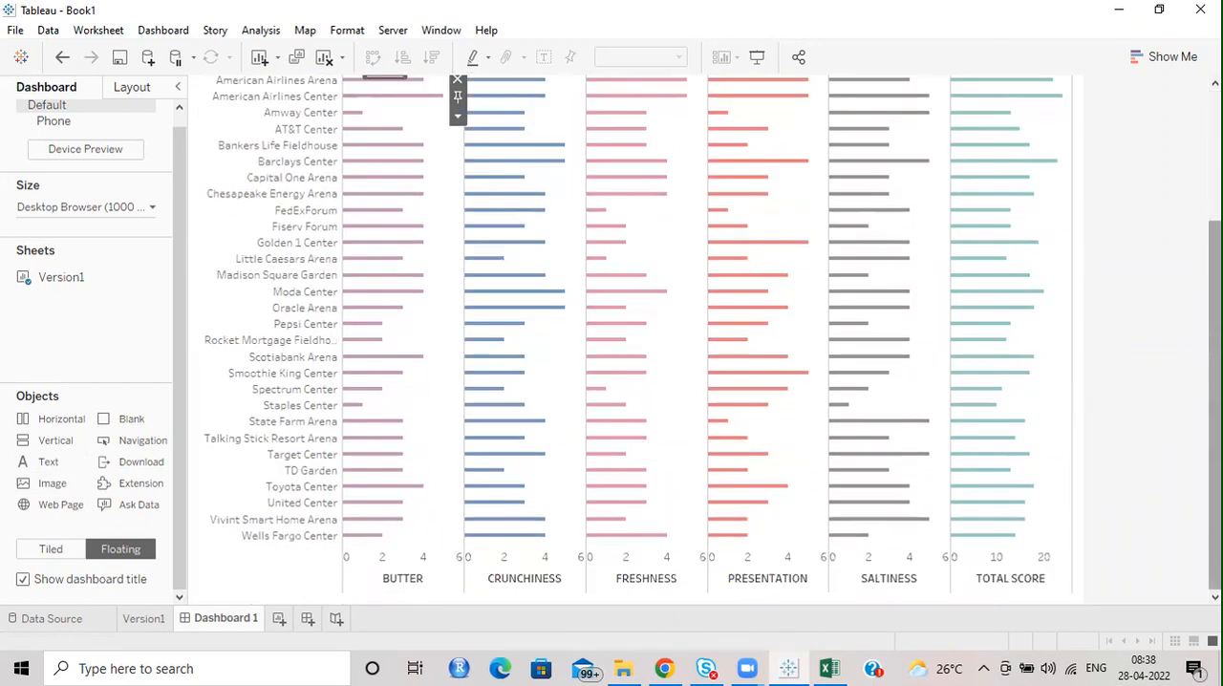
pyautogui.scroll(3, 478, 229)
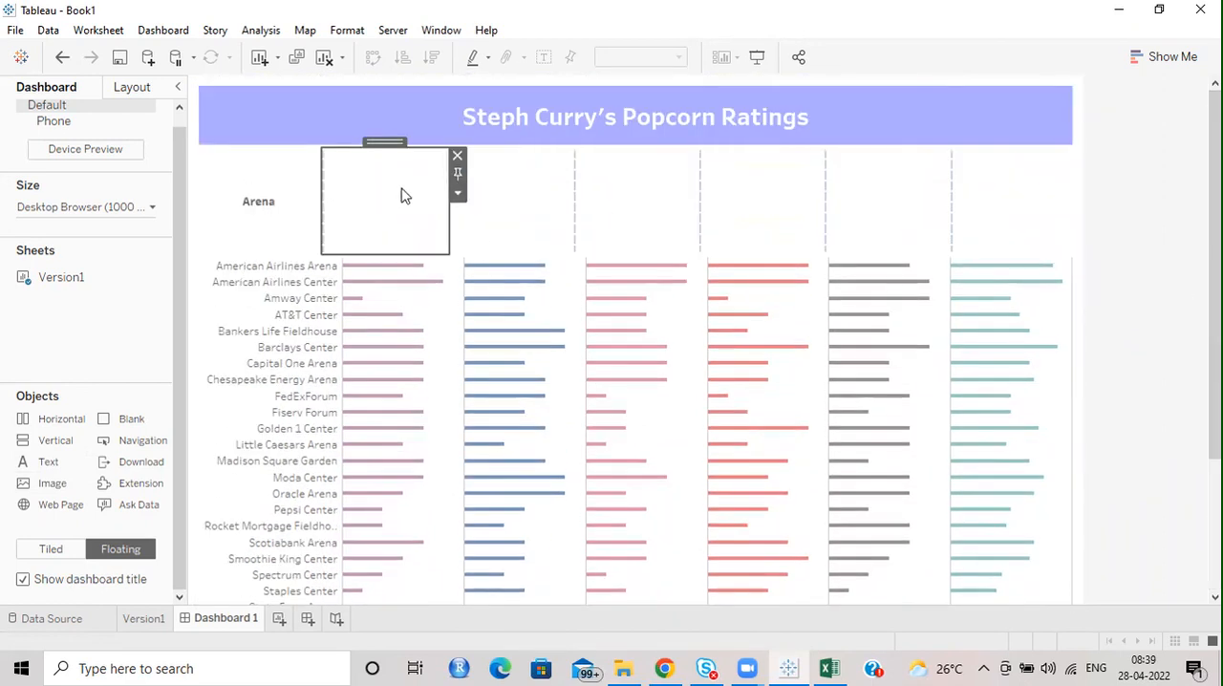
pyautogui.doubleClick(401, 196)
pyautogui.click(842, 187)
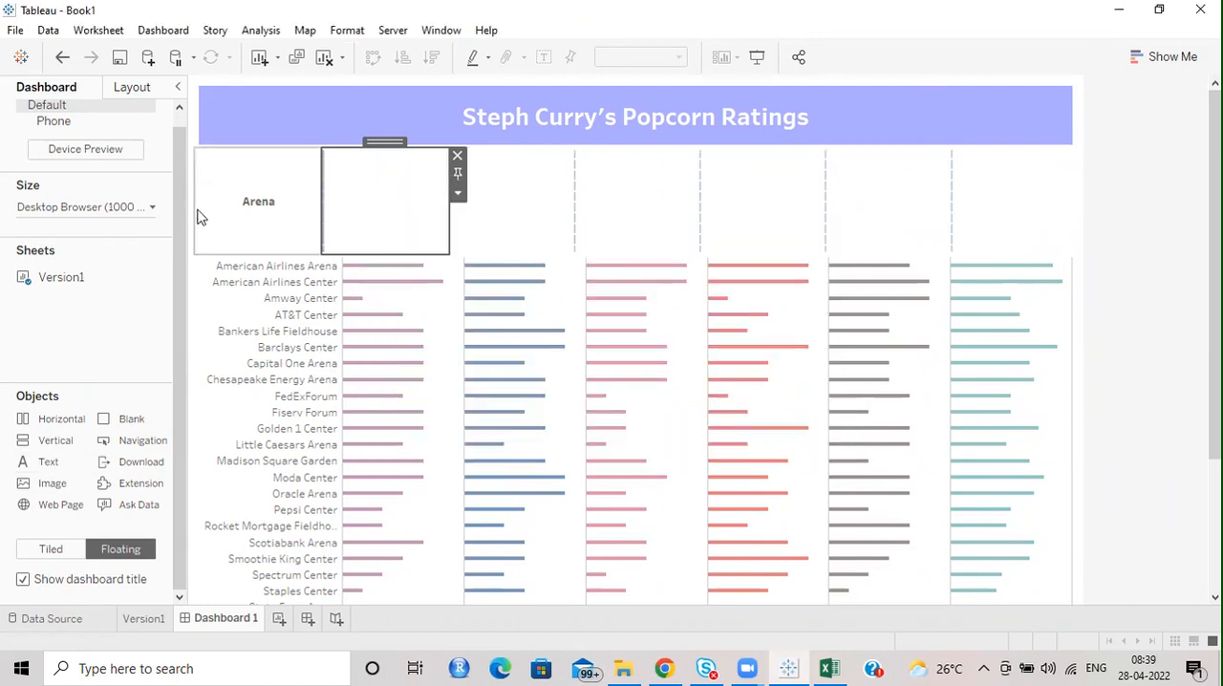
# Copy the formatted Arena text into the empty text object beside it, centre it and replace the wording with "Butter".
pyautogui.doubleClick(244, 199)
pyautogui.moveTo(679, 242); pyautogui.dragTo(470, 229)
pyautogui.hotkey('ctrl', 'c')
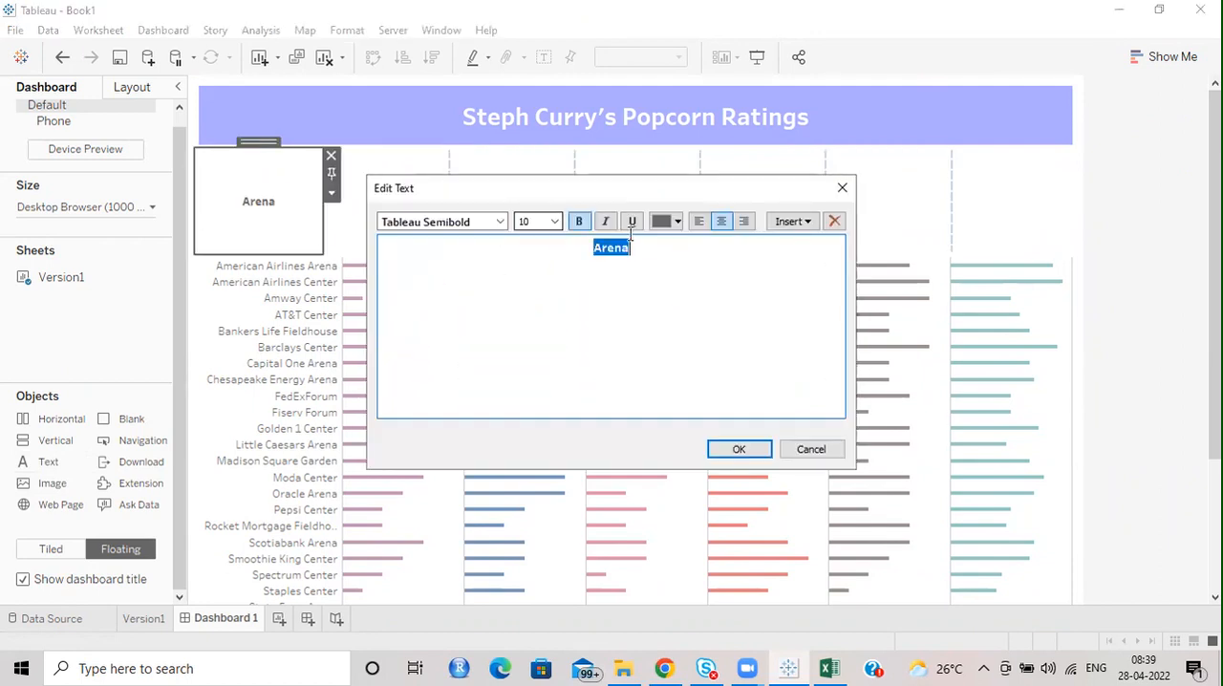
pyautogui.click(842, 188)
pyautogui.doubleClick(379, 207)
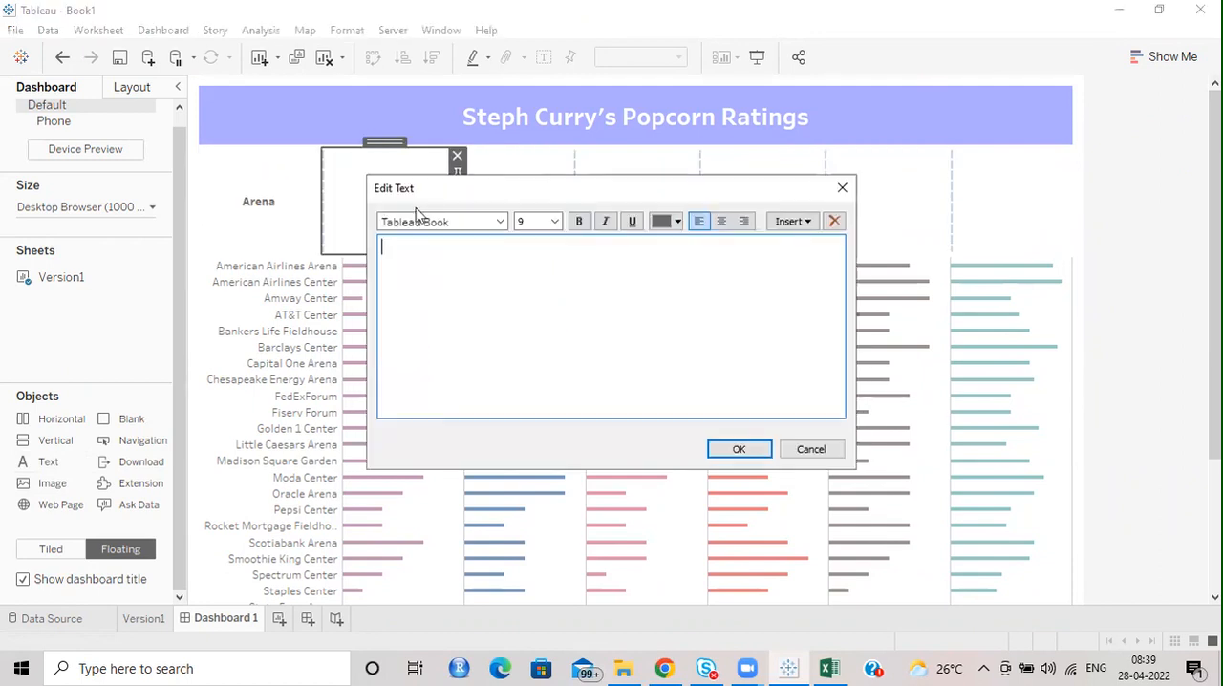
pyautogui.hotkey('ctrl', 'v')
pyautogui.click(721, 225)
pyautogui.moveTo(625, 249); pyautogui.dragTo(579, 243)
pyautogui.write('Bu')
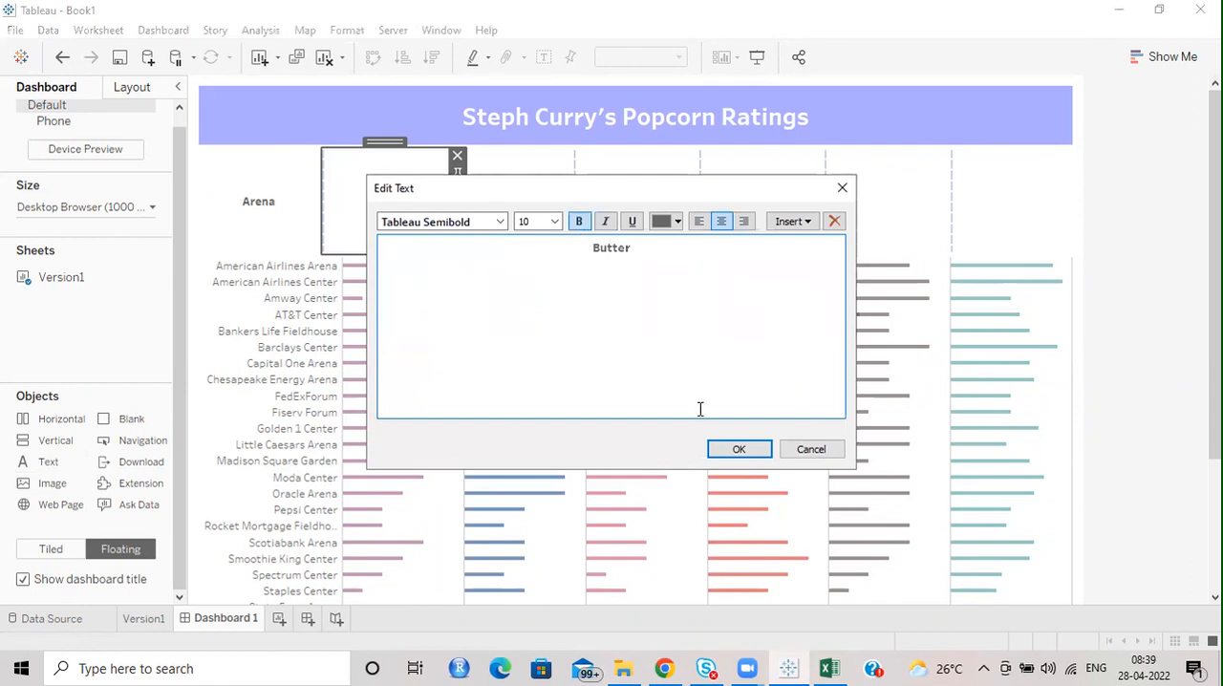
pyautogui.click(736, 451)
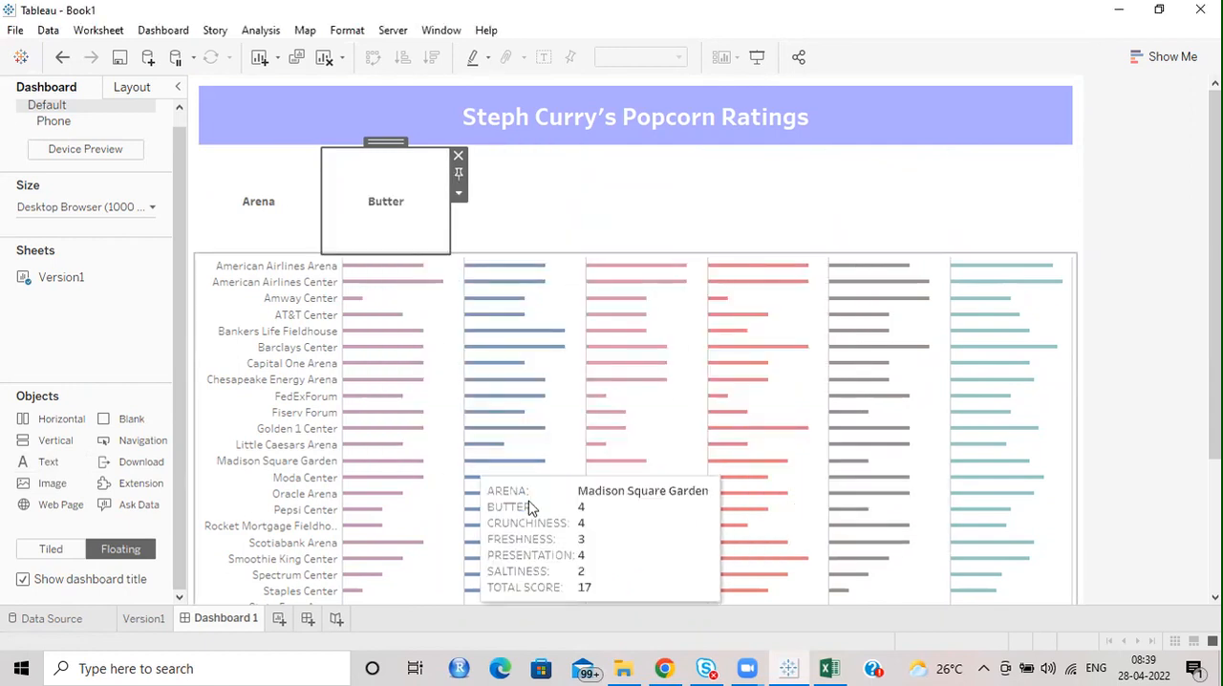
# Fill the empty text object beside Butter with a centred copy of the formatted Arena text, reworded as "Crunchiness".
pyautogui.scroll(-1, 787, 391)
pyautogui.moveTo(1214, 287)
pyautogui.mouseDown()
pyautogui.moveTo(1215, 409)
pyautogui.moveTo(1214, 272)
pyautogui.mouseUp()
pyautogui.doubleClick(510, 216)
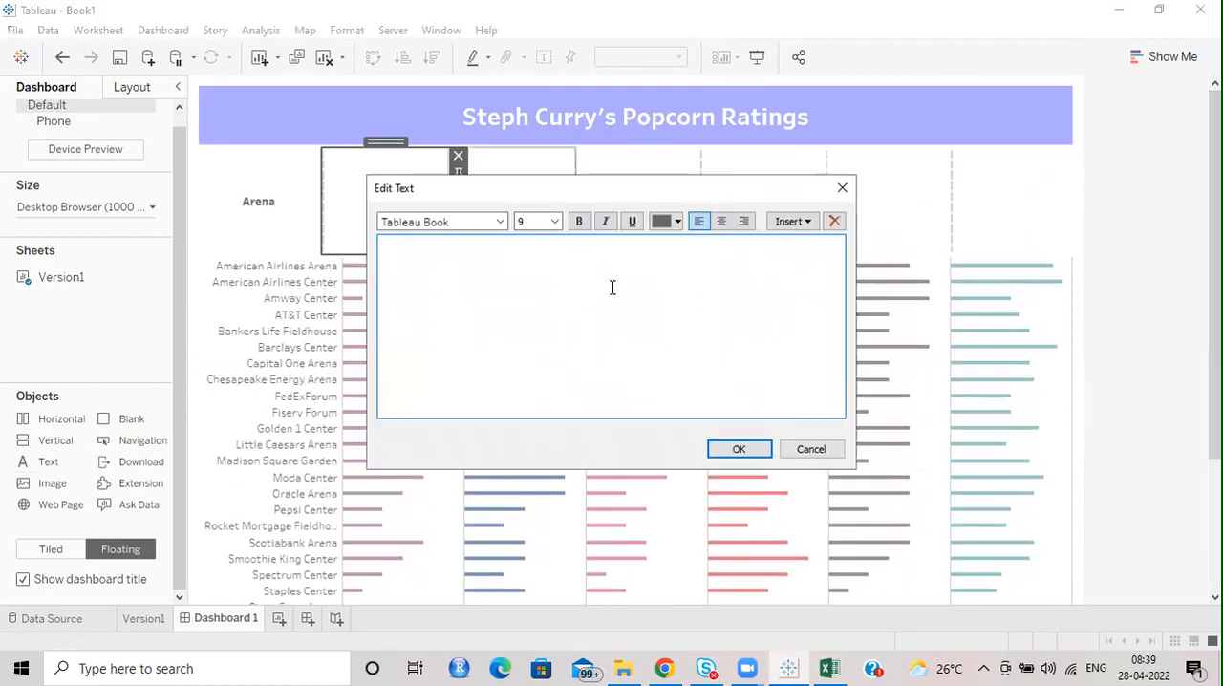
pyautogui.click(723, 221)
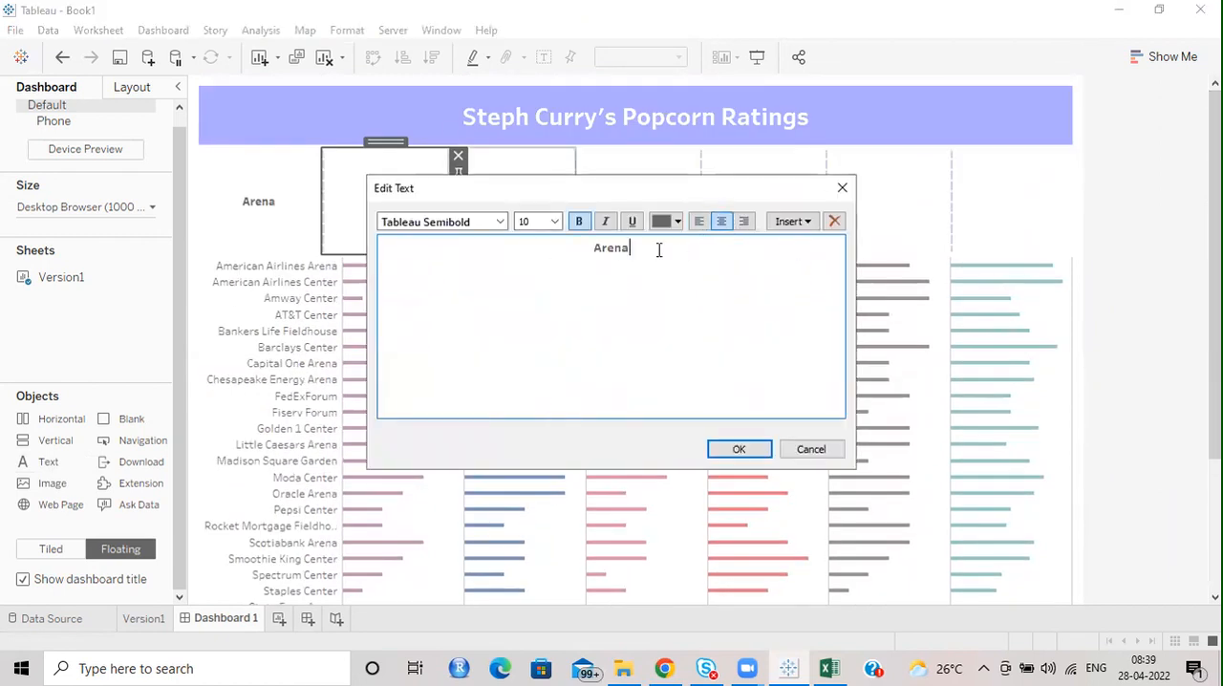
pyautogui.doubleClick(619, 246)
pyautogui.write('chiness')
pyautogui.click(734, 448)
# Fill the text object beside Crunchiness with a centred copy of the Arena text, reworded as "Freshness".
pyautogui.doubleClick(639, 218)
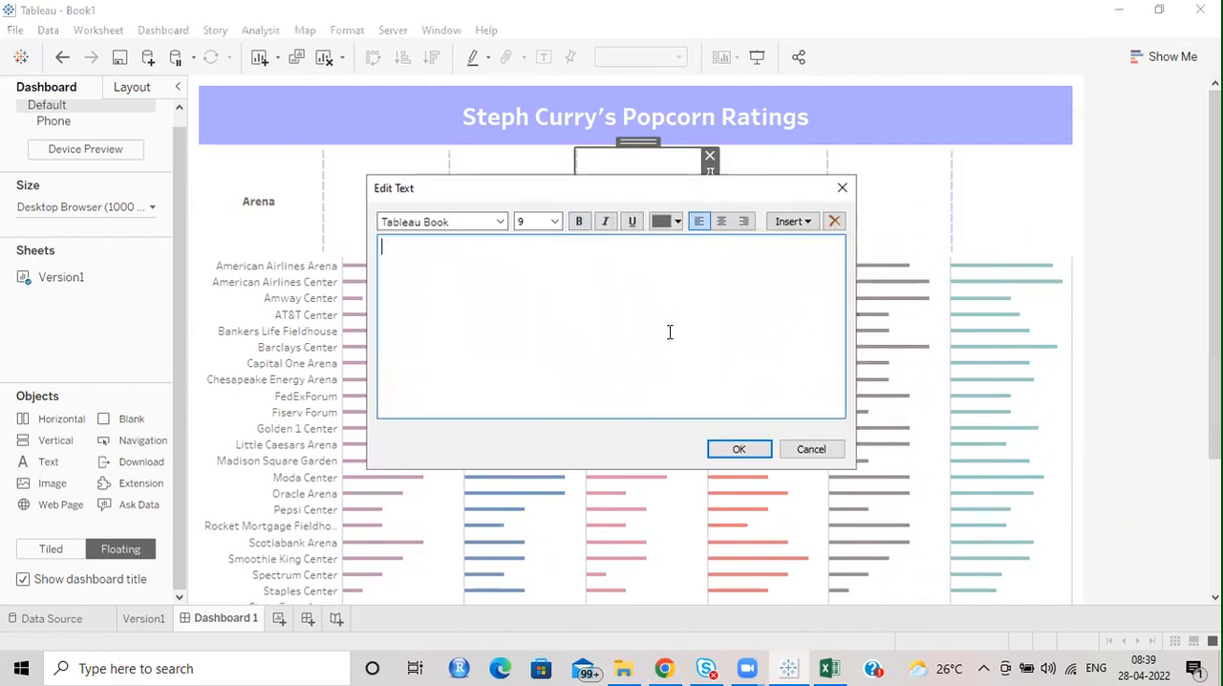
pyautogui.click(723, 222)
pyautogui.moveTo(681, 251); pyautogui.dragTo(569, 247)
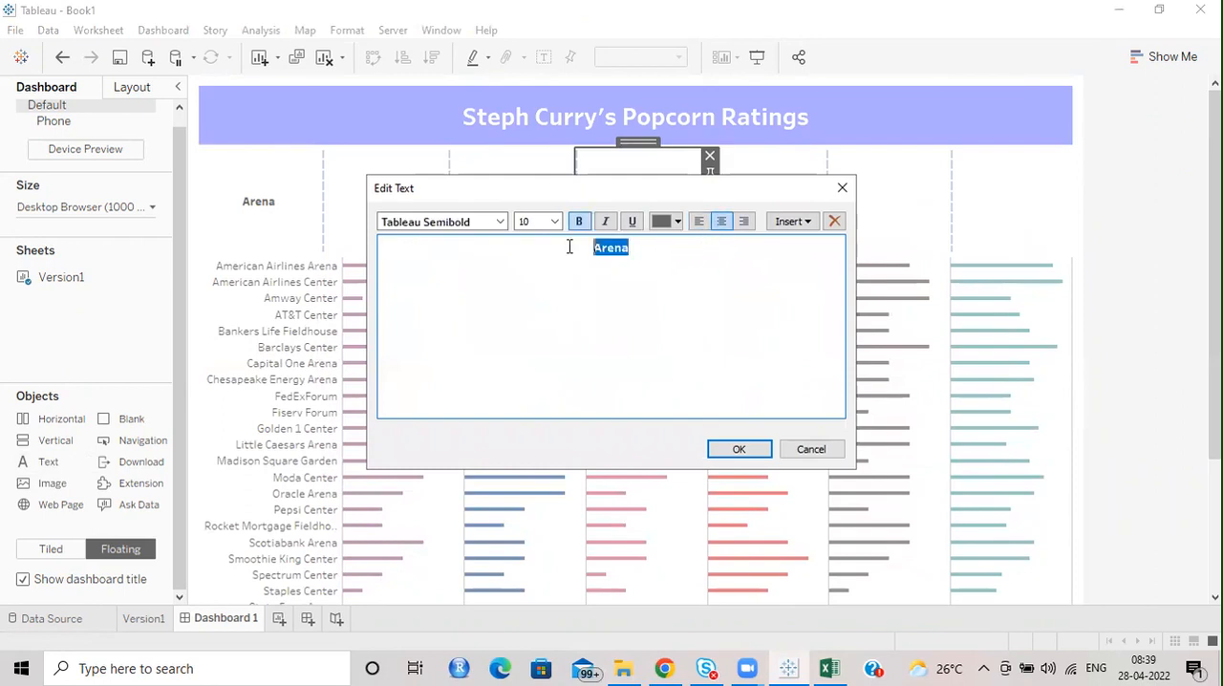
pyautogui.write('Fres')
pyautogui.click(739, 449)
# Fill the text object beside Freshness with a centred copy of the Arena text, reworded as "Presentation".
pyautogui.scroll(-4, 738, 449)
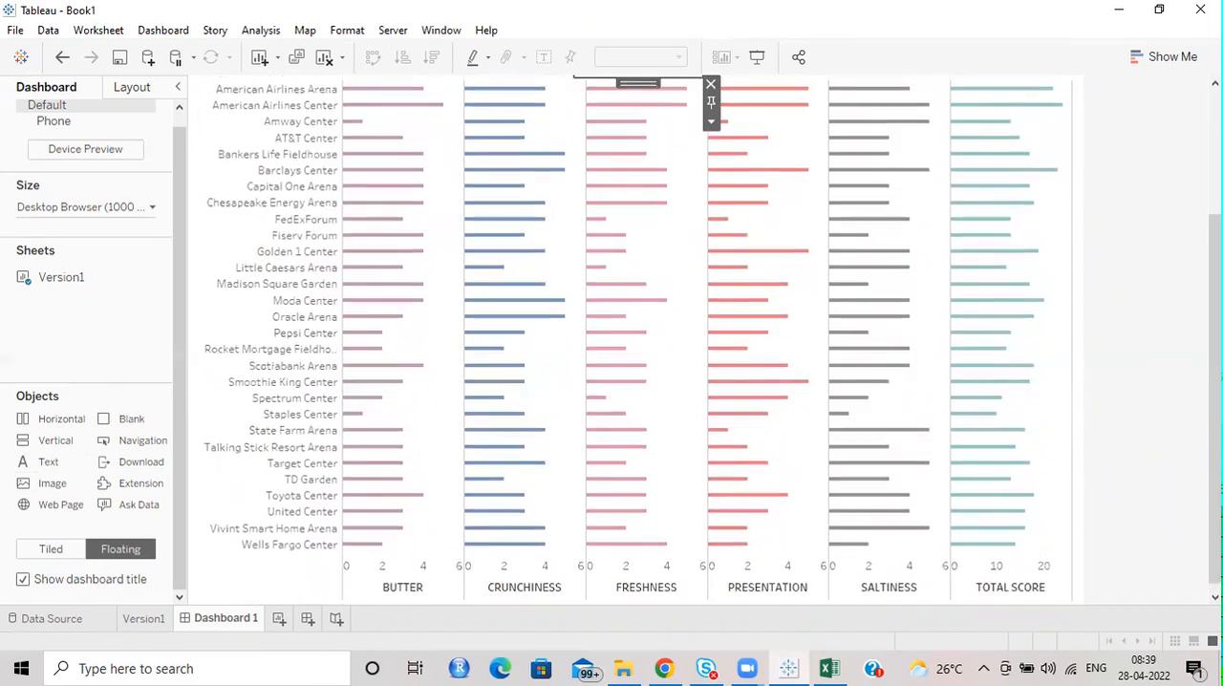
pyautogui.scroll(2, 860, 172)
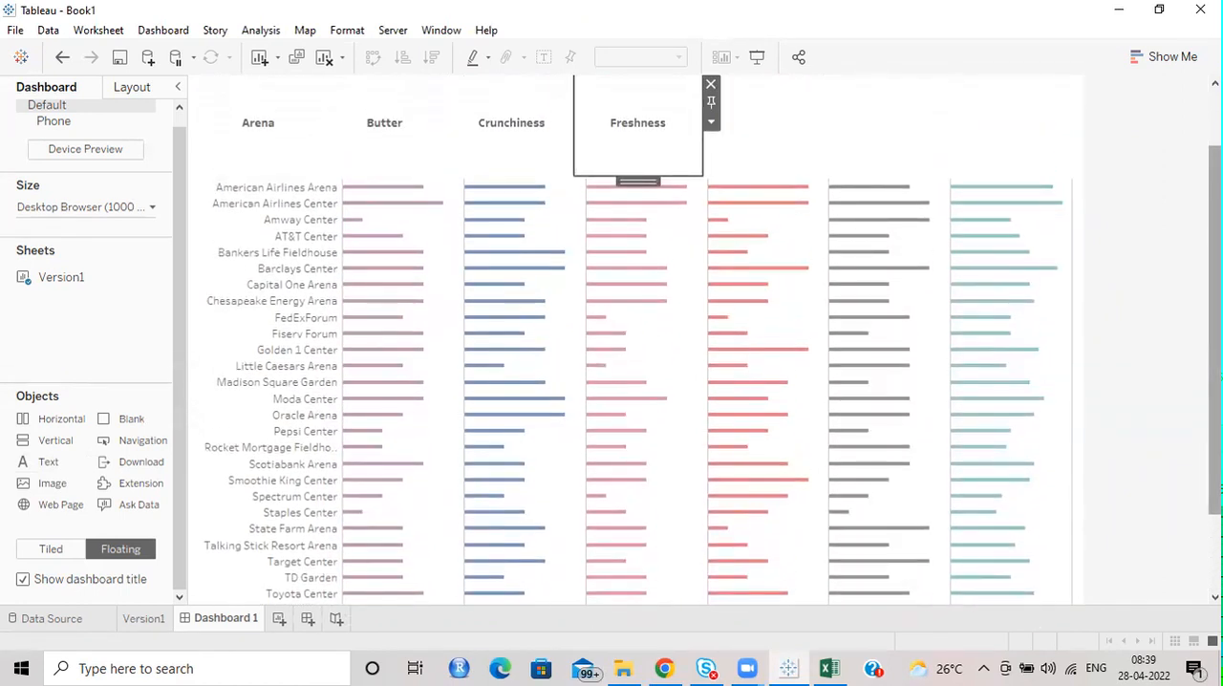
pyautogui.scroll(2, 792, 185)
pyautogui.doubleClick(792, 185)
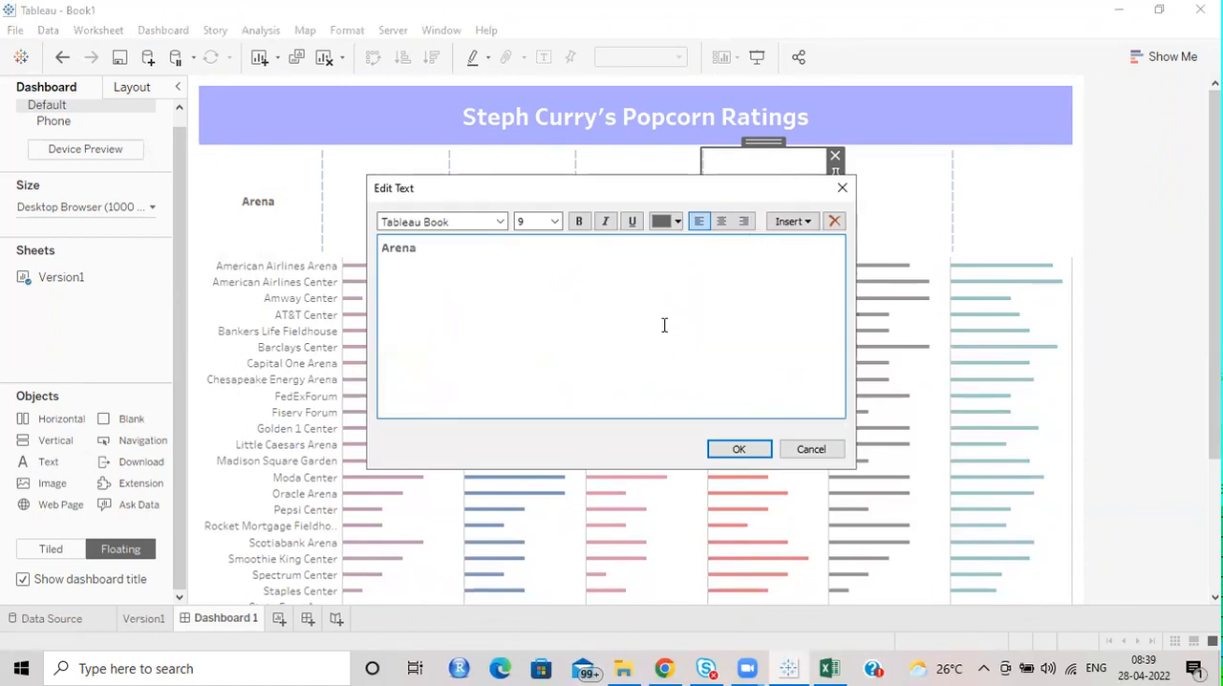
pyautogui.click(721, 221)
pyautogui.moveTo(702, 249); pyautogui.dragTo(590, 238)
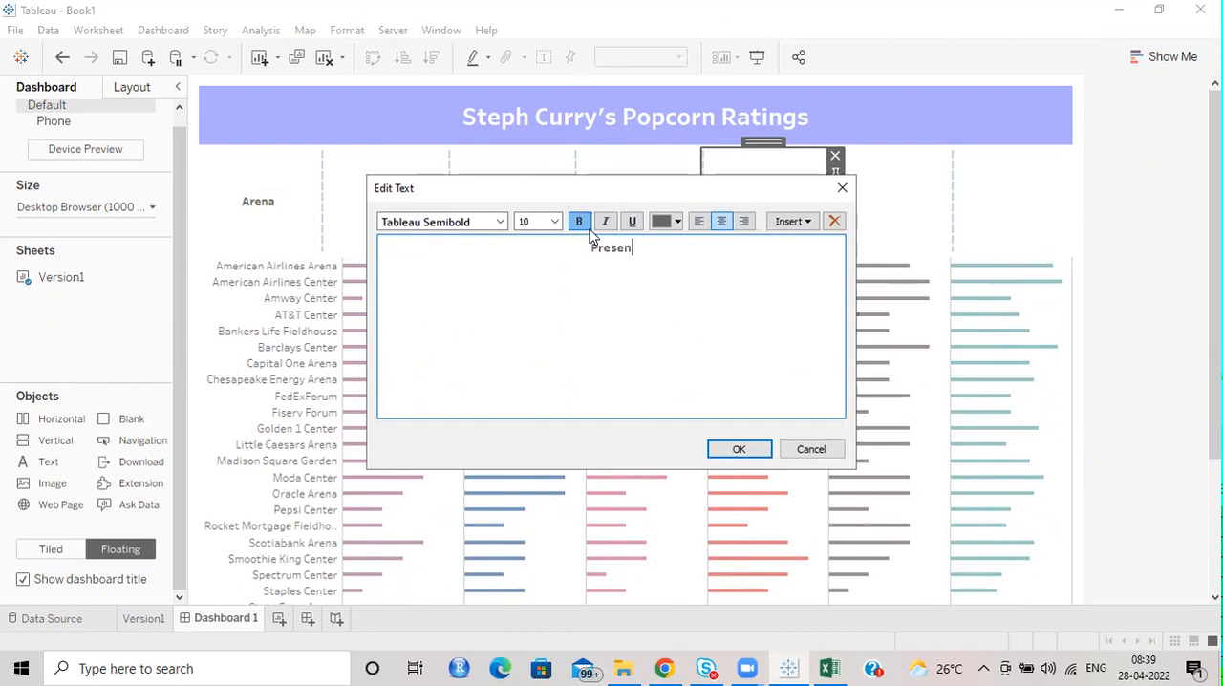
pyautogui.write('Presentation')
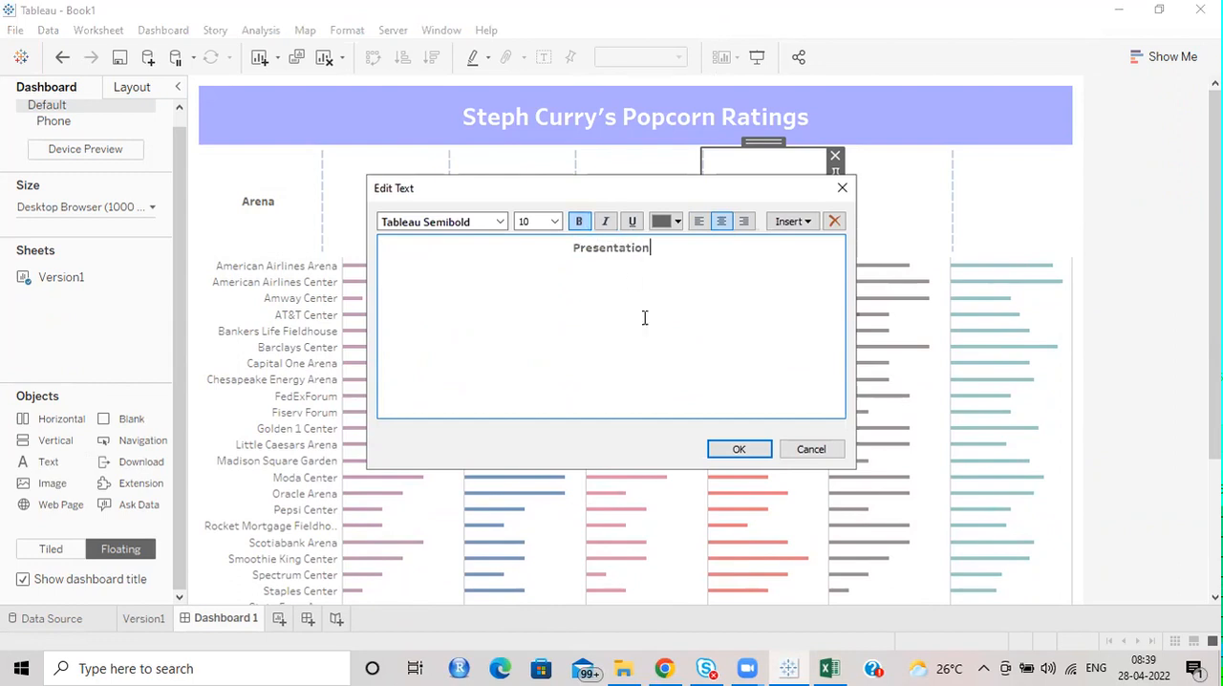
pyautogui.click(734, 449)
# Fill the text object beside Presentation with a centred copy of the Arena text, reworded as "Saltiness".
pyautogui.doubleClick(874, 204)
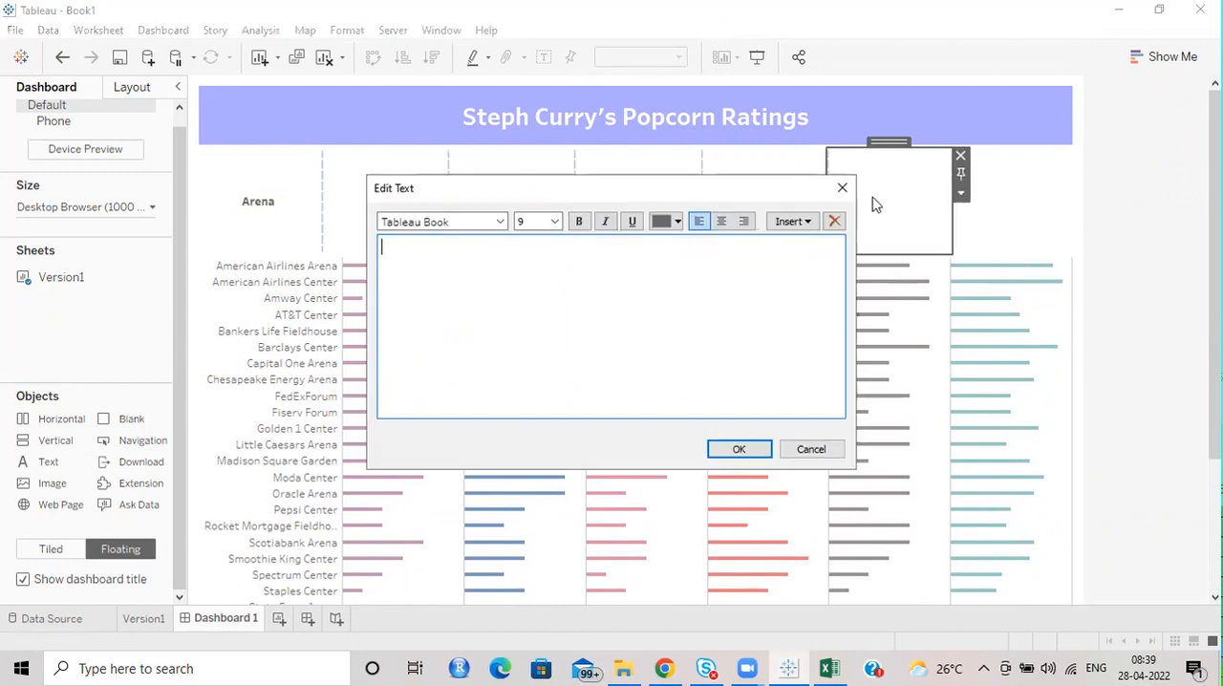
pyautogui.click(721, 221)
pyautogui.doubleClick(616, 247)
pyautogui.write('Saltiness')
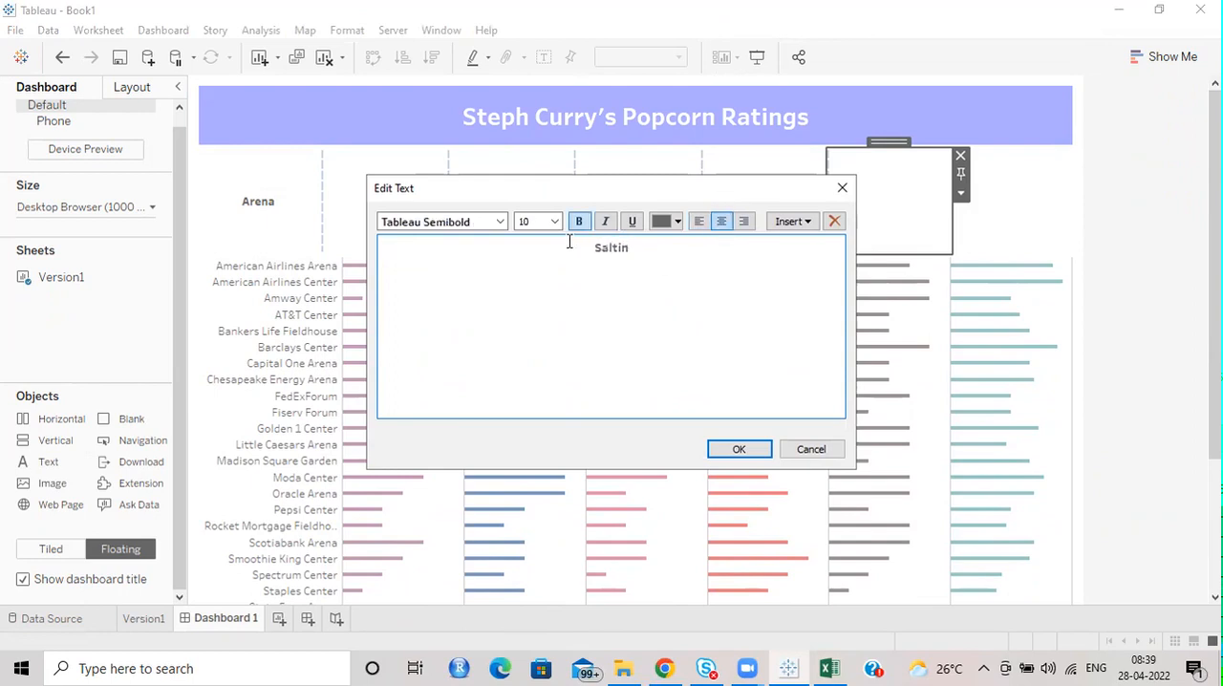
pyautogui.click(746, 460)
# Fill the last empty text object with a centred copy of the Arena text, reworded as "Total Score".
pyautogui.doubleClick(1023, 186)
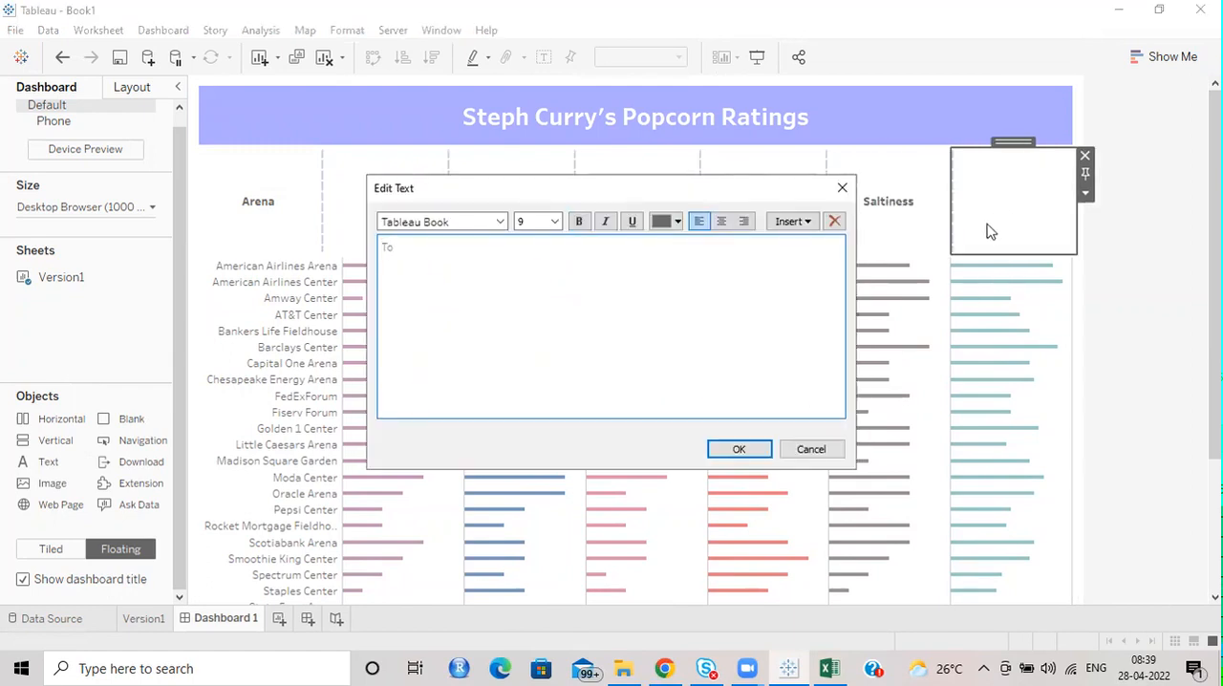
pyautogui.click(722, 222)
pyautogui.hotkey('ctrl', 'a')
pyautogui.write('To')
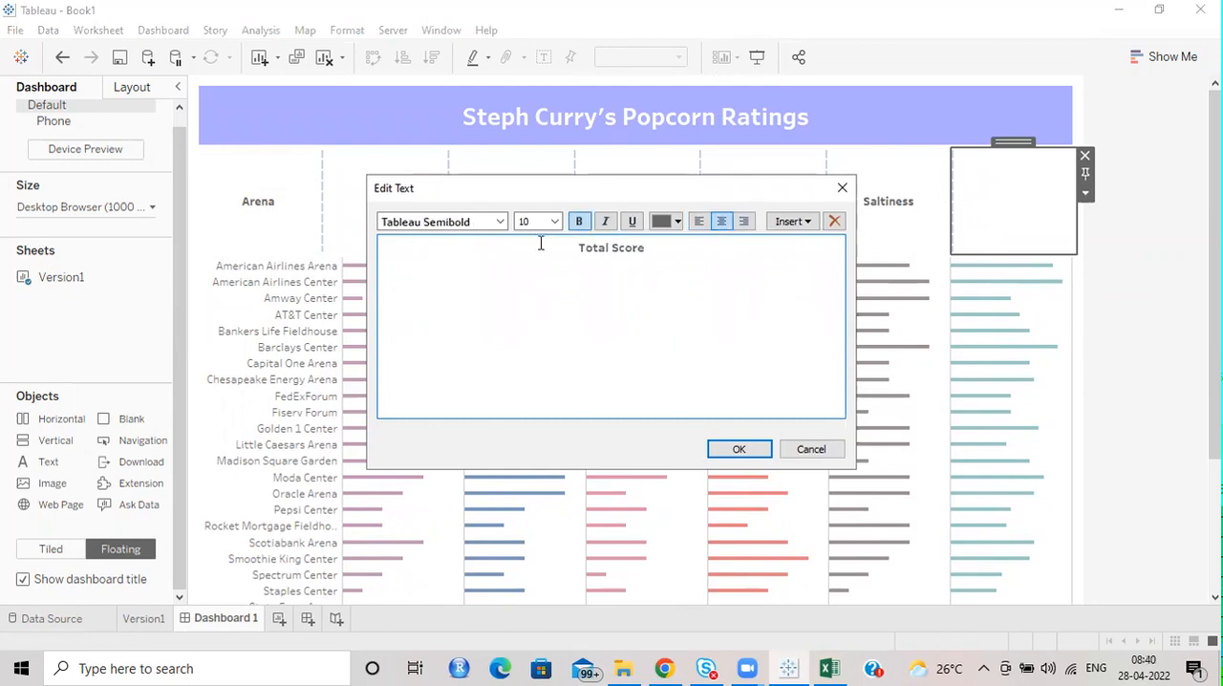
pyautogui.click(735, 449)
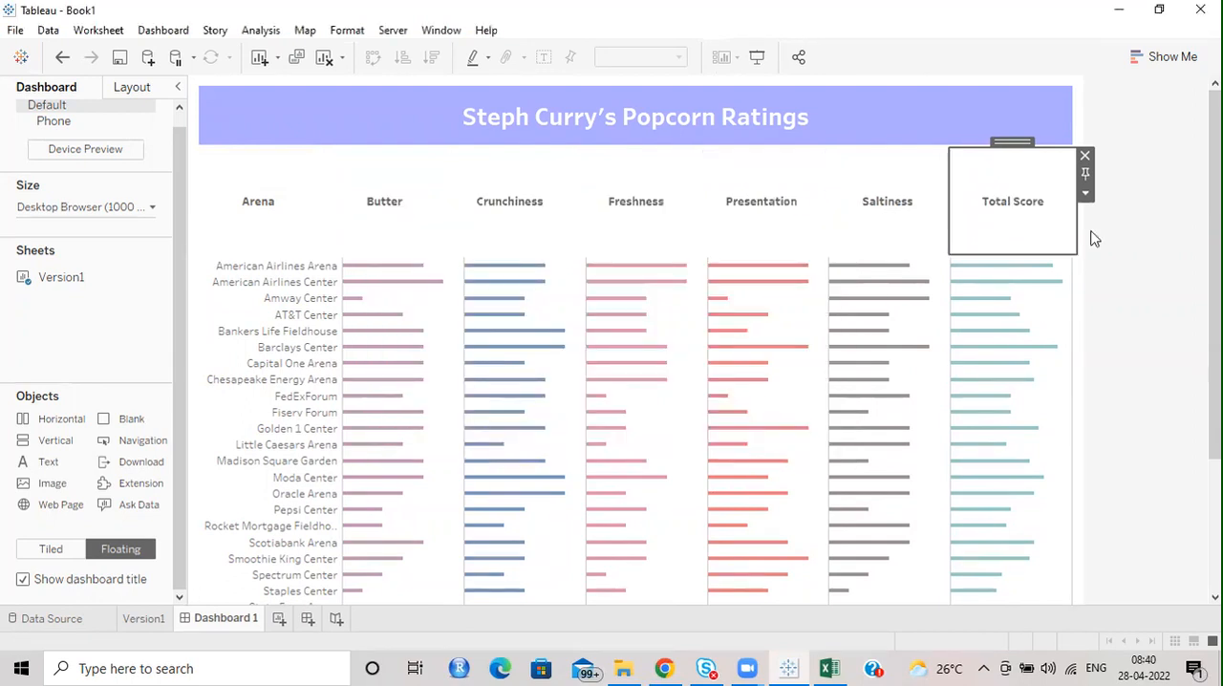
# Reduce the height of the column header row above the chart to about 41 pixels.
pyautogui.click(764, 202)
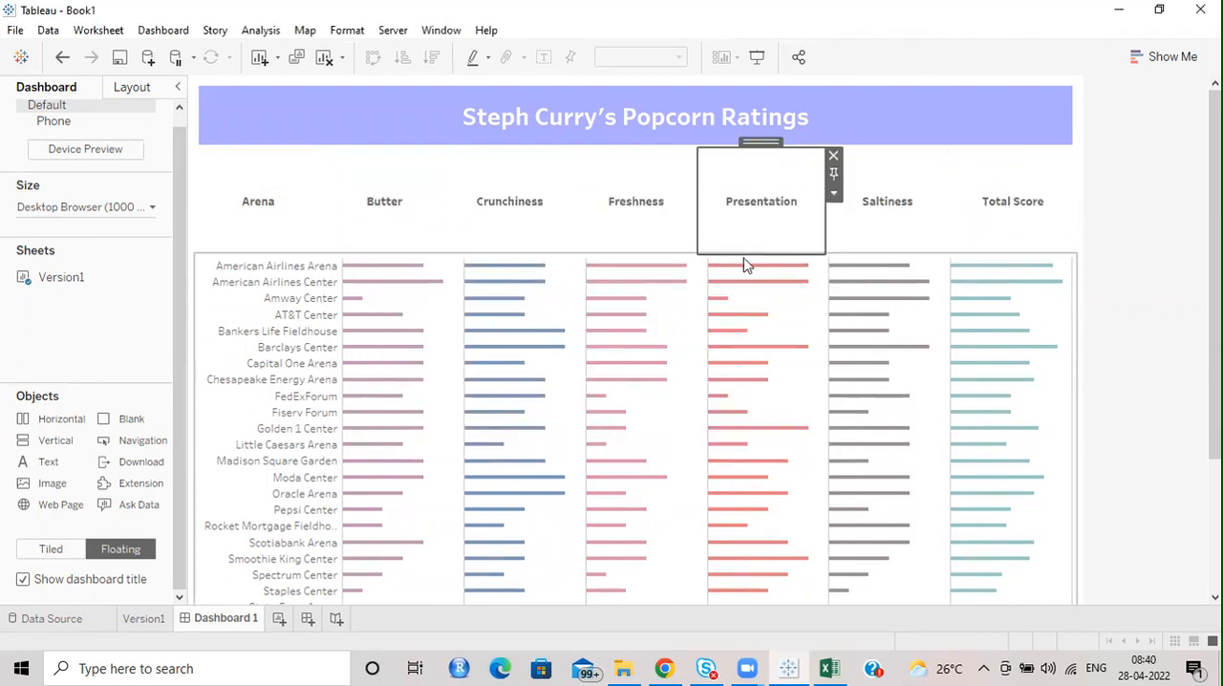
pyautogui.moveTo(745, 252); pyautogui.dragTo(745, 182)
# Hide the axis headers beneath the bar columns of the chart.
pyautogui.scroll(-3, 1185, 239)
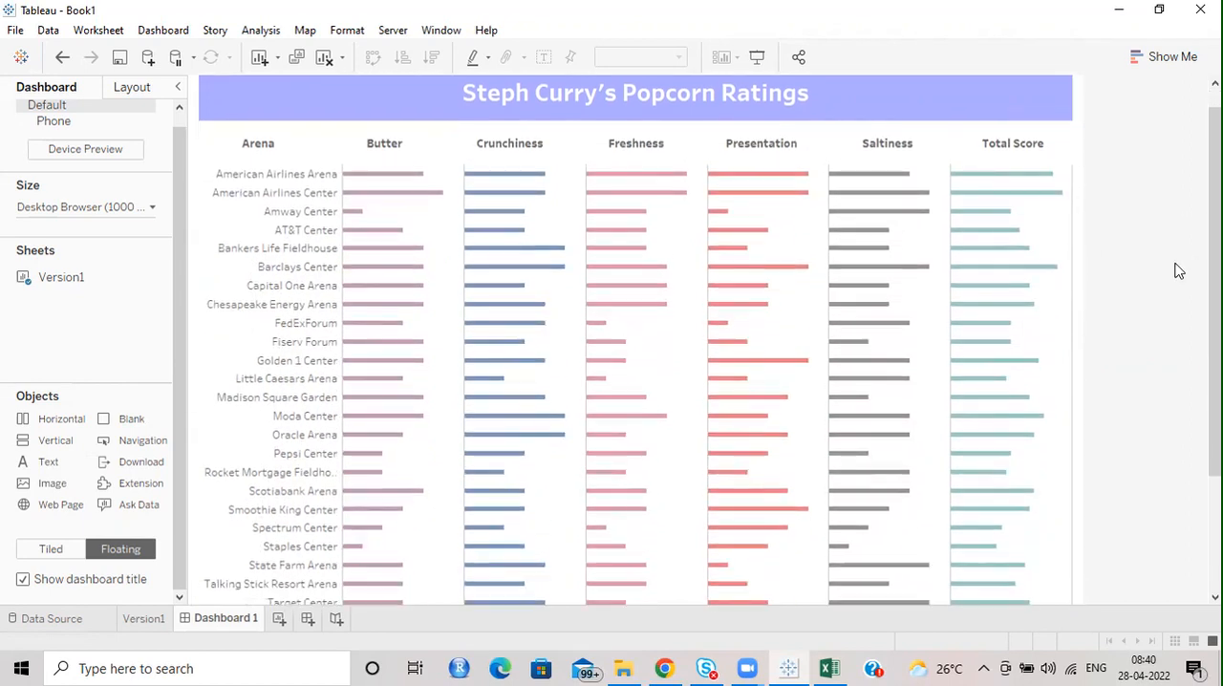
pyautogui.scroll(-2, 936, 573)
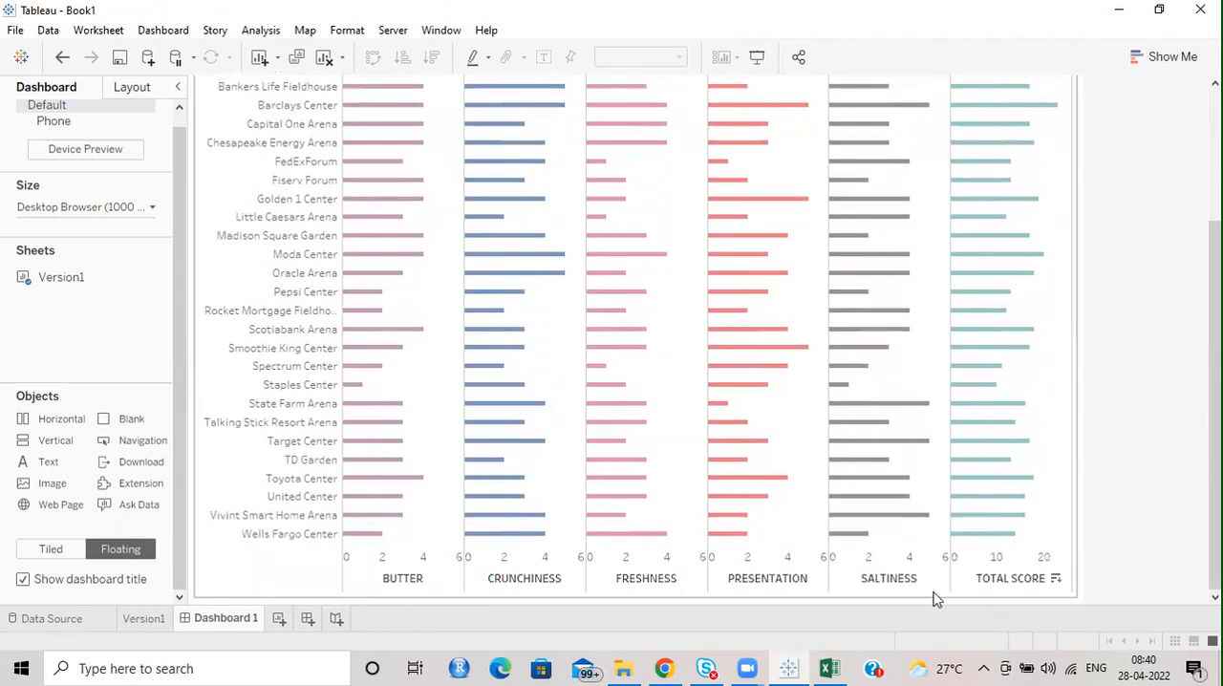
pyautogui.rightClick(675, 591)
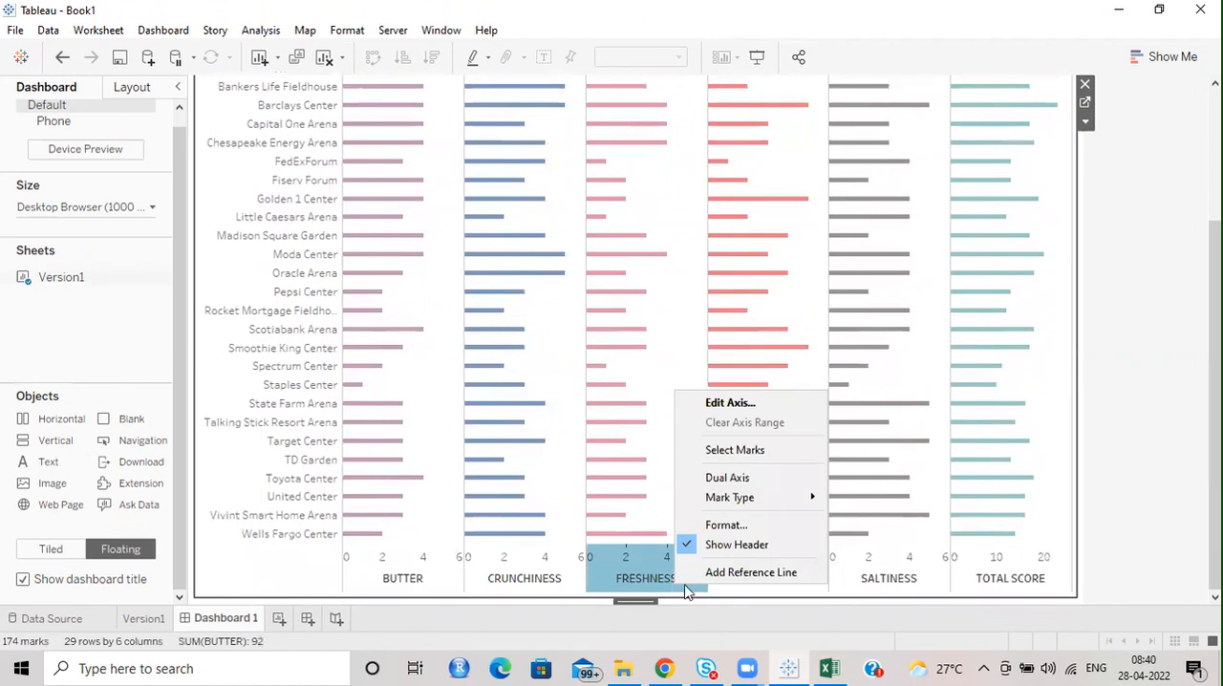
pyautogui.click(737, 545)
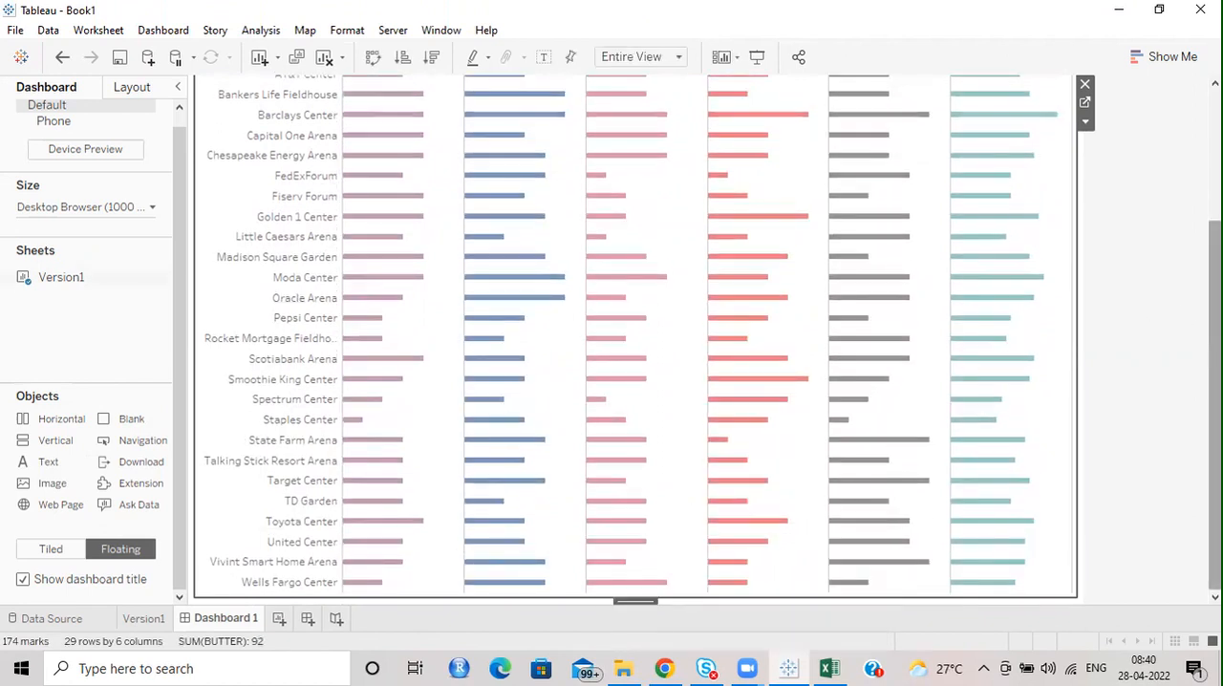
# Give the Arena header text object a very light grey background.
pyautogui.scroll(3, 635, 334)
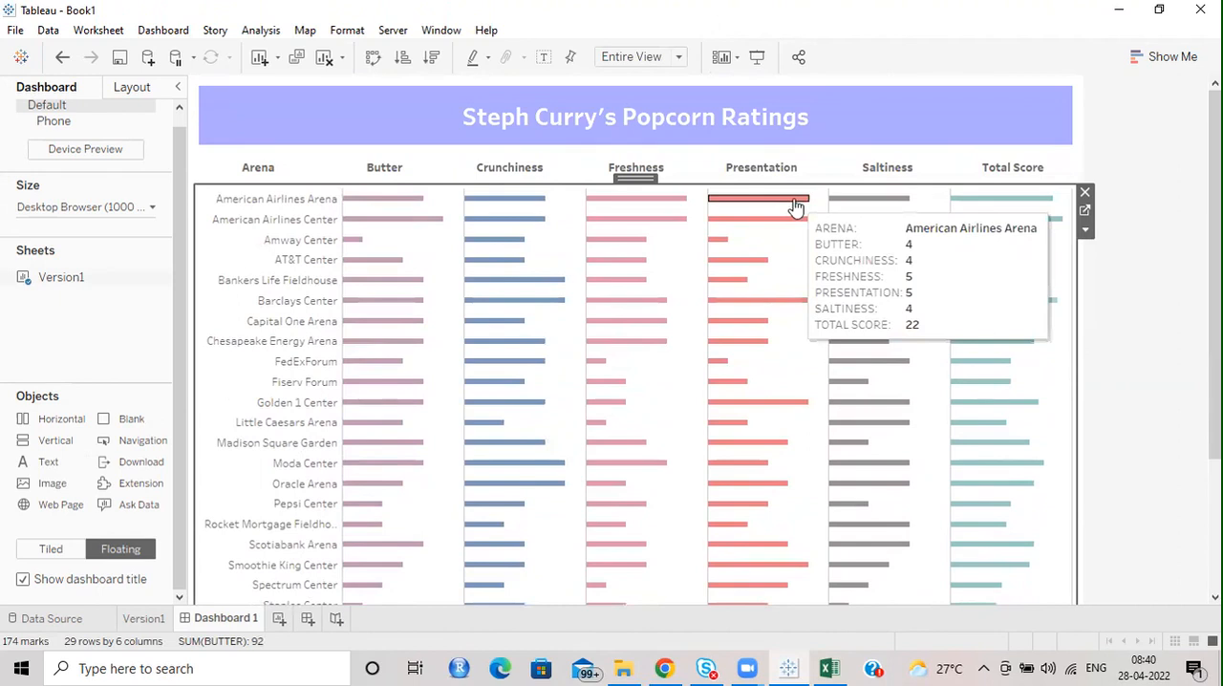
pyautogui.click(289, 168)
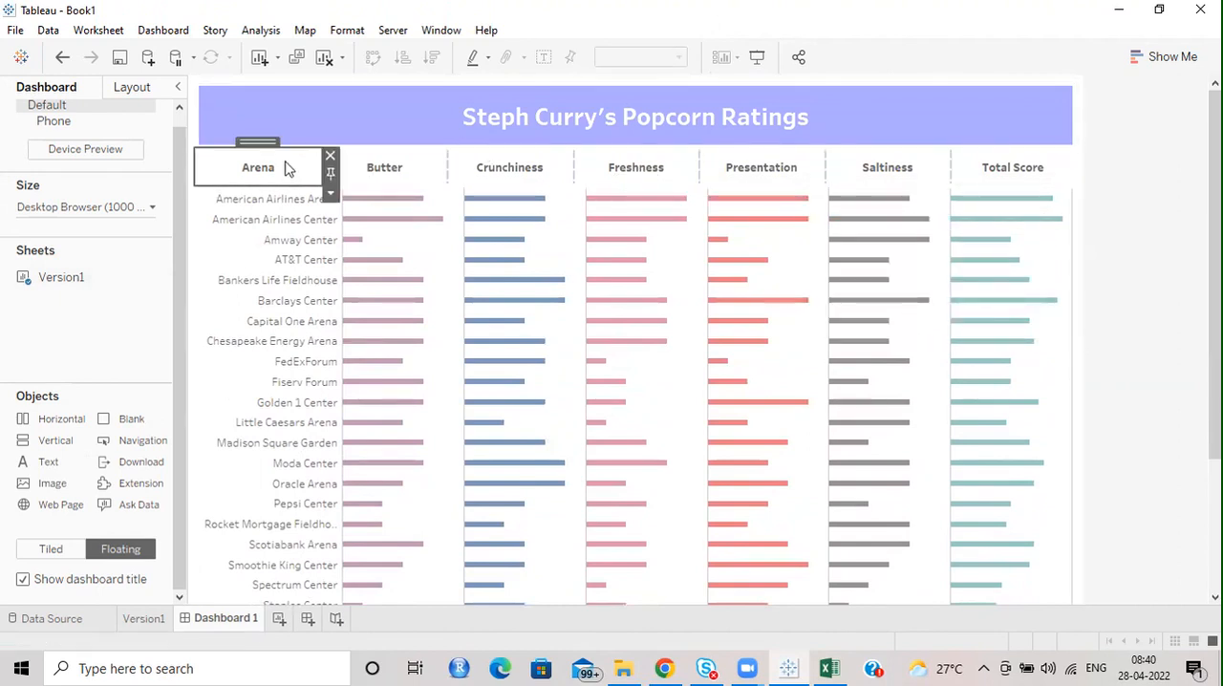
pyautogui.click(131, 89)
pyautogui.scroll(-3, 102, 327)
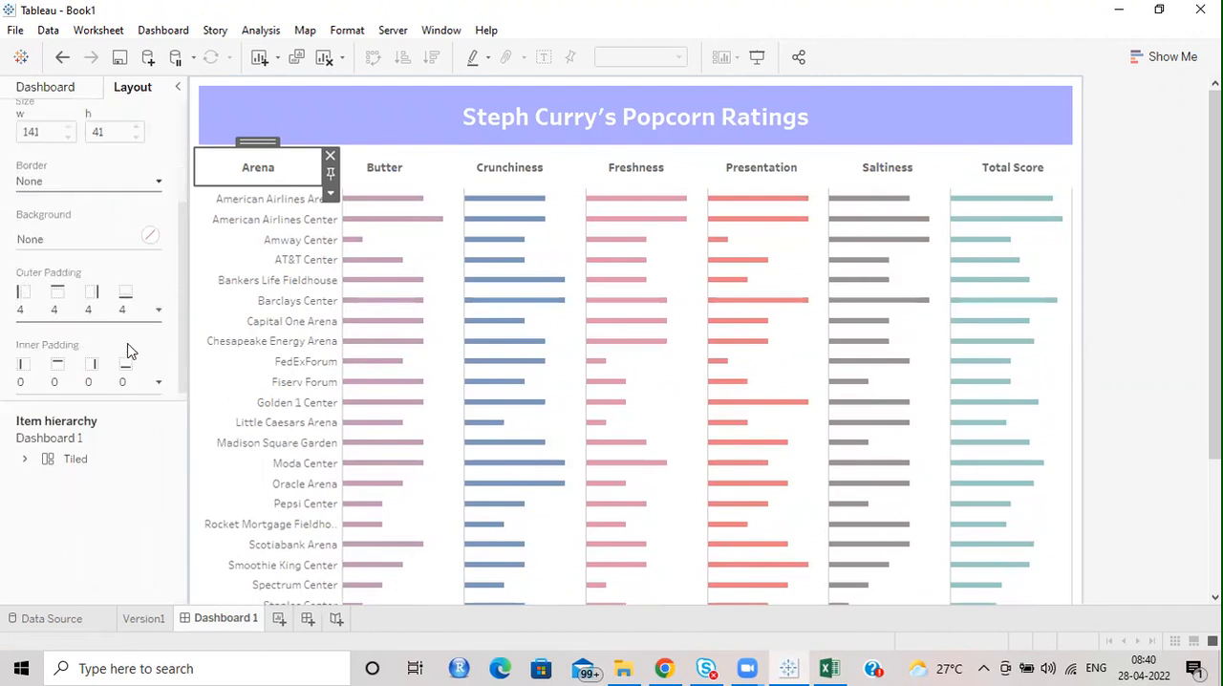
pyautogui.click(152, 237)
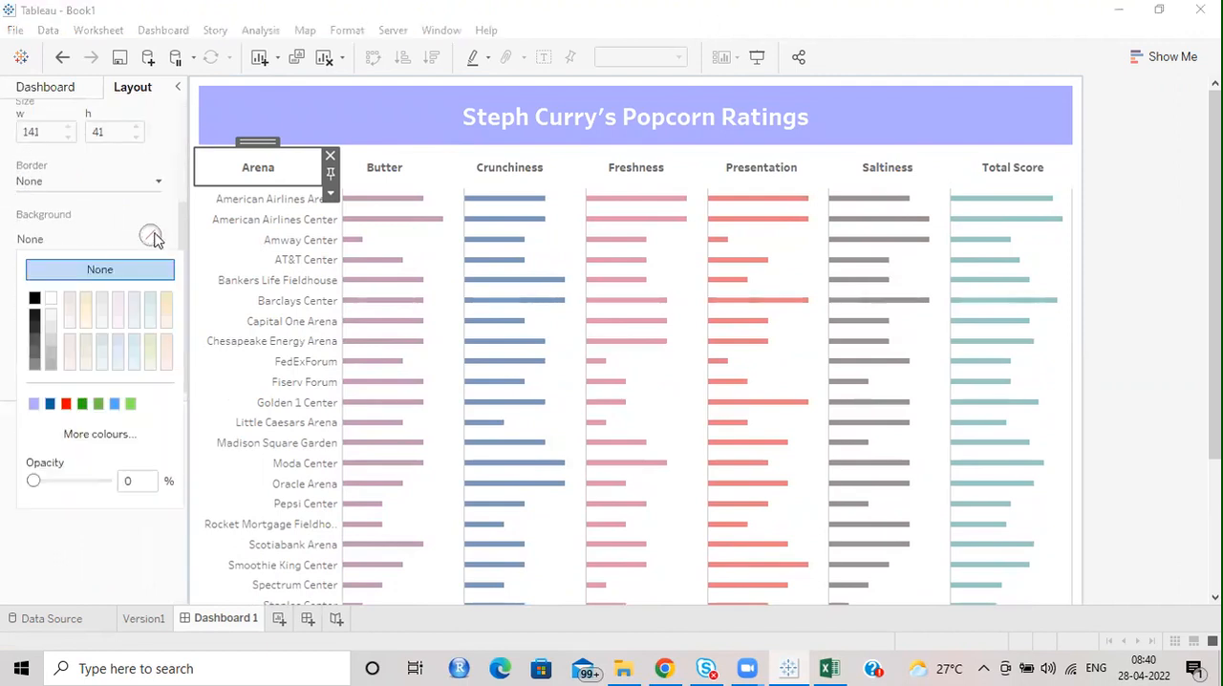
pyautogui.click(52, 318)
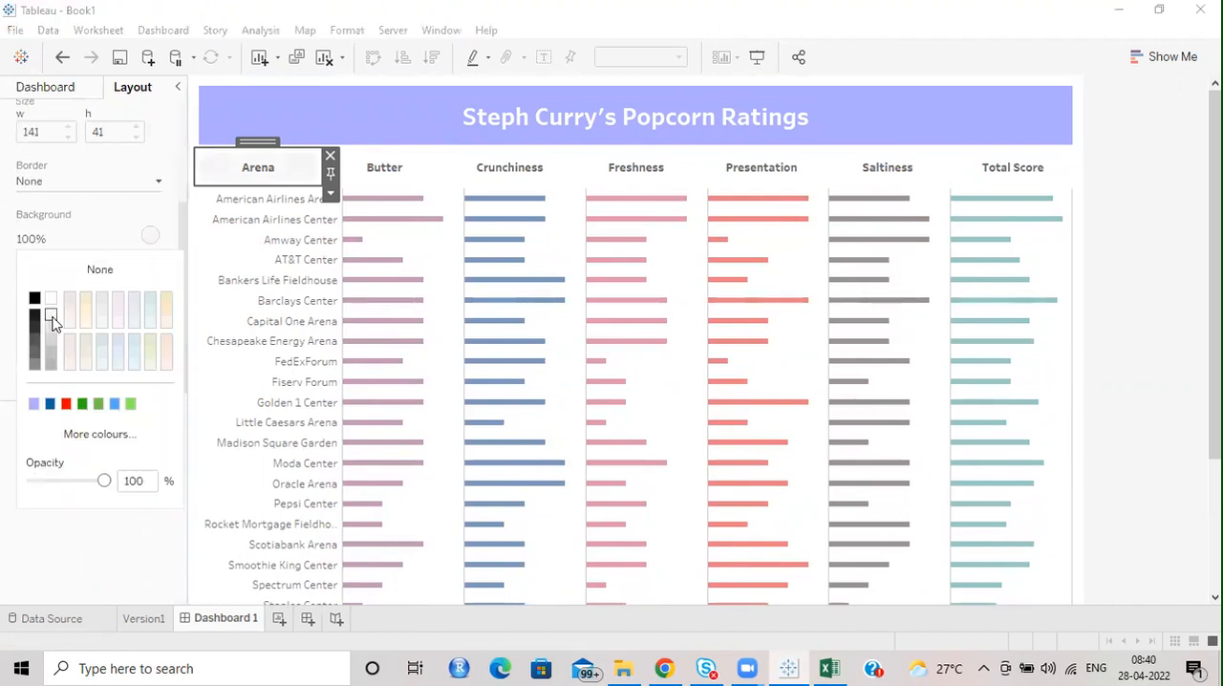
# Apply the same very light grey background to the Butter and Crunchiness headers.
pyautogui.click(378, 170)
pyautogui.click(150, 236)
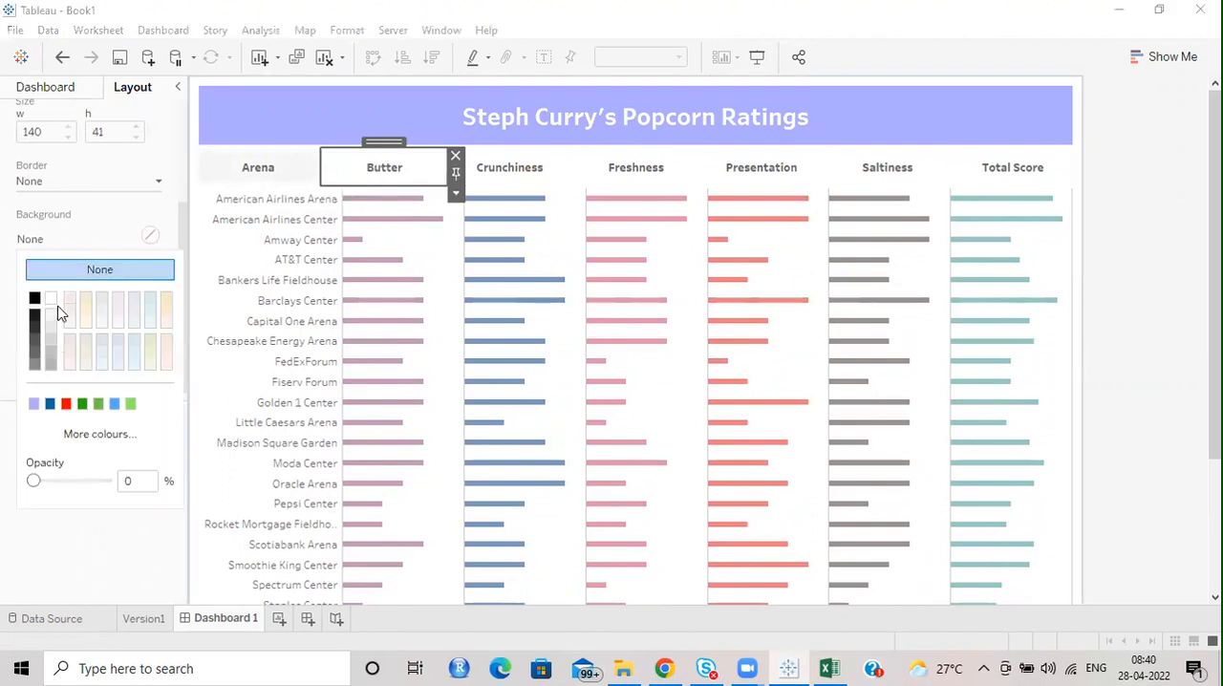
pyautogui.click(52, 318)
pyautogui.click(530, 166)
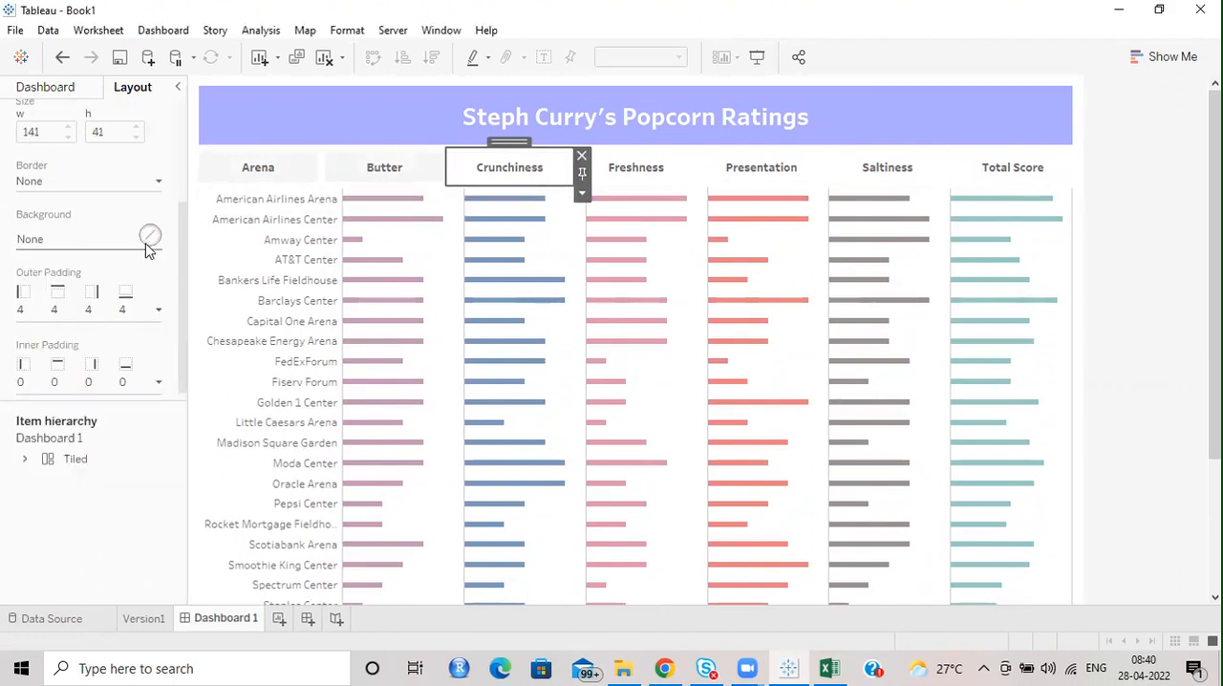
pyautogui.click(150, 237)
pyautogui.click(51, 317)
# Apply the same very light grey background to the Freshness and Presentation headers.
pyautogui.click(635, 168)
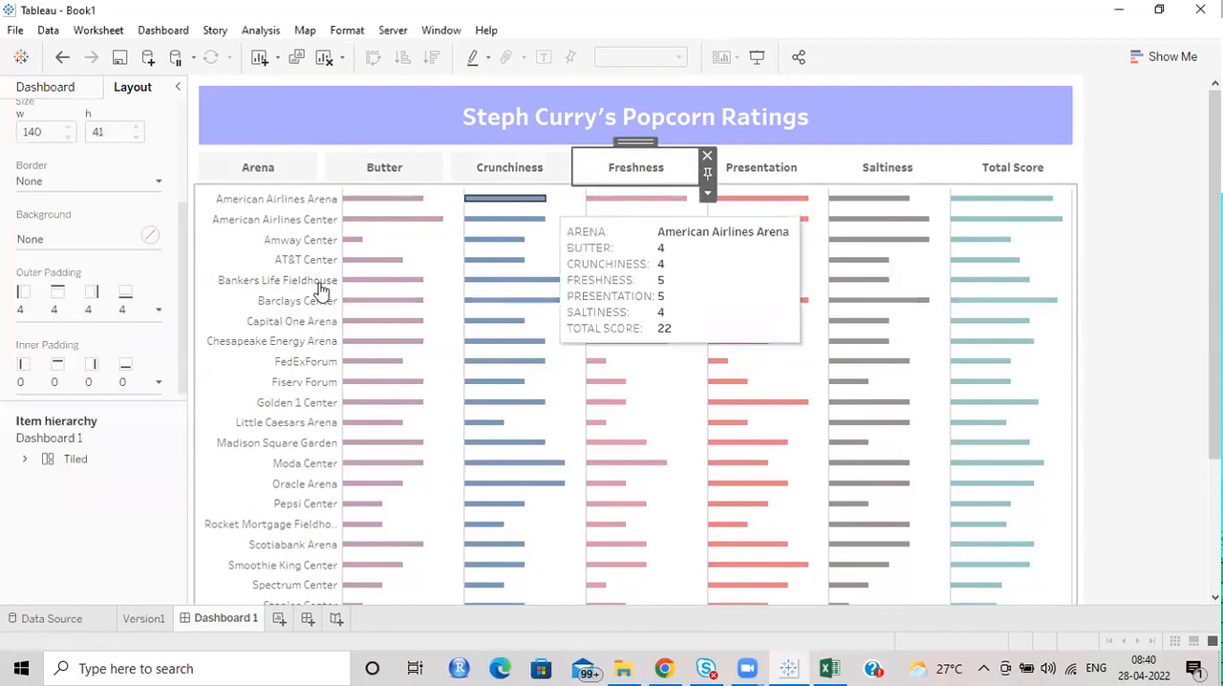
pyautogui.click(150, 237)
pyautogui.click(52, 317)
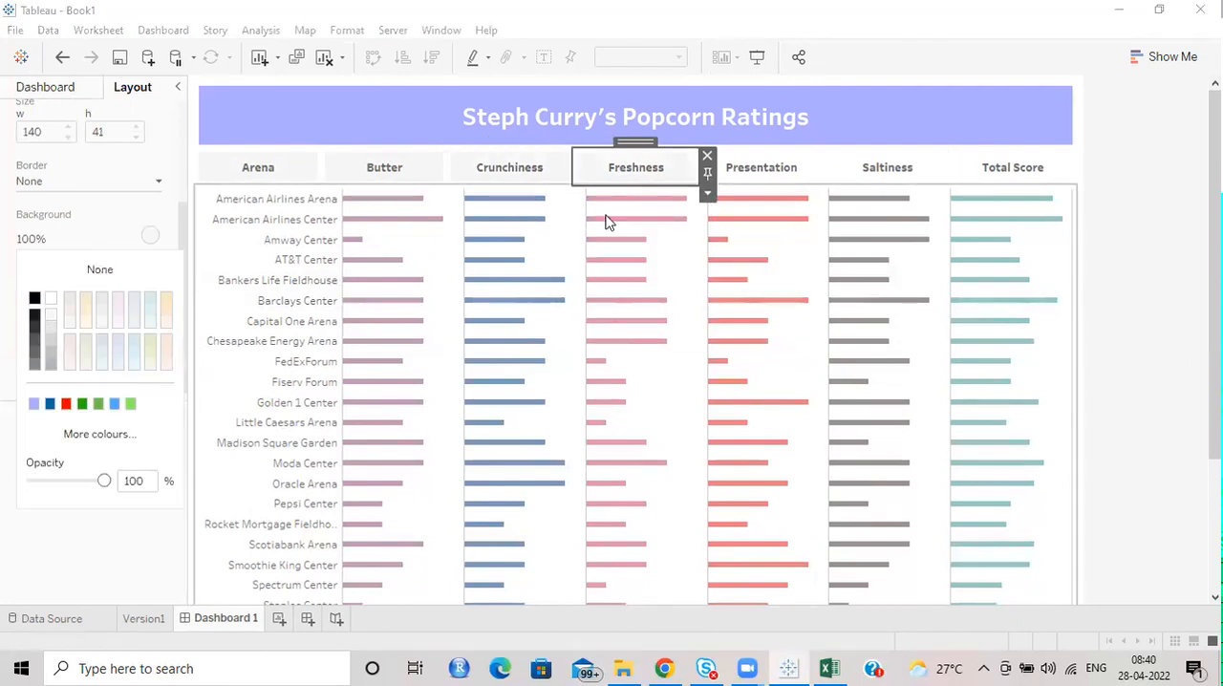
pyautogui.click(745, 167)
pyautogui.click(150, 237)
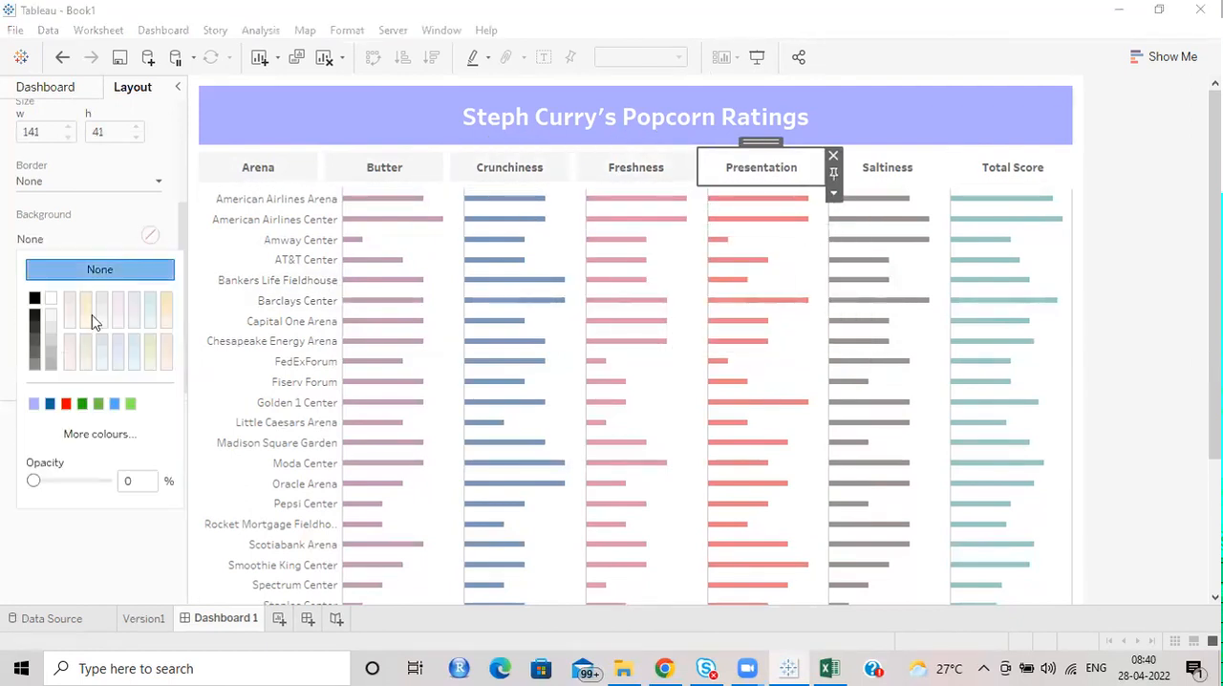
pyautogui.click(51, 317)
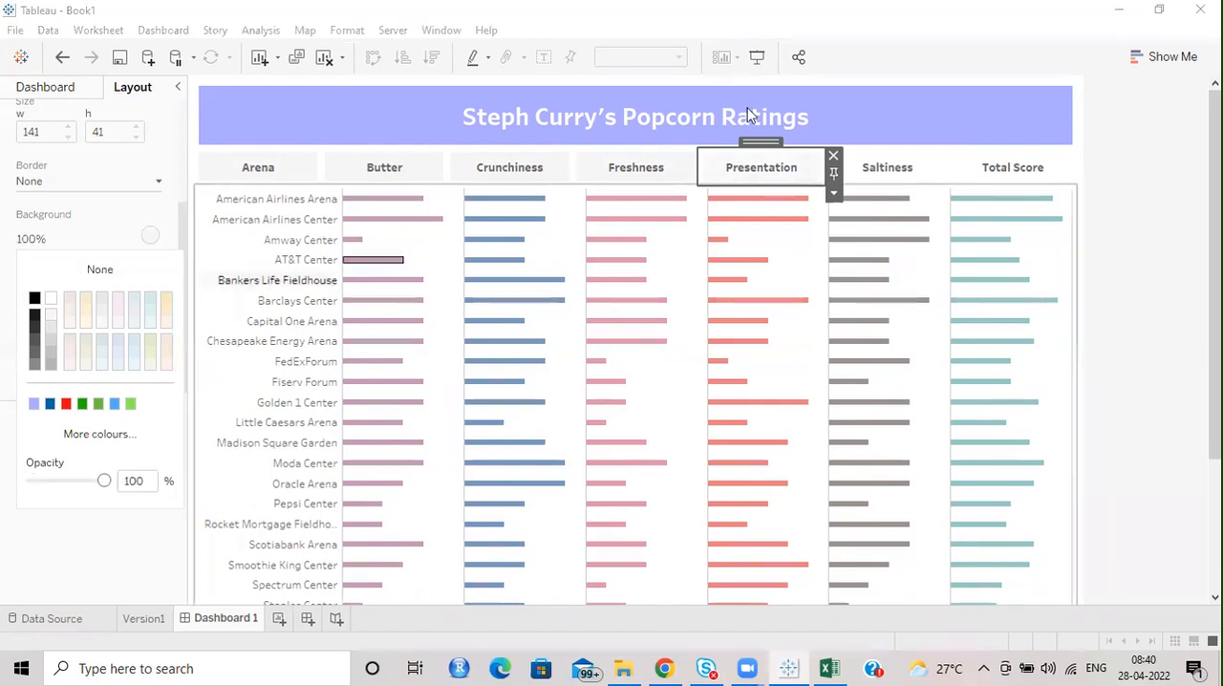
# Apply the same very light grey background to the Saltiness and Total Score headers.
pyautogui.click(868, 164)
pyautogui.click(148, 236)
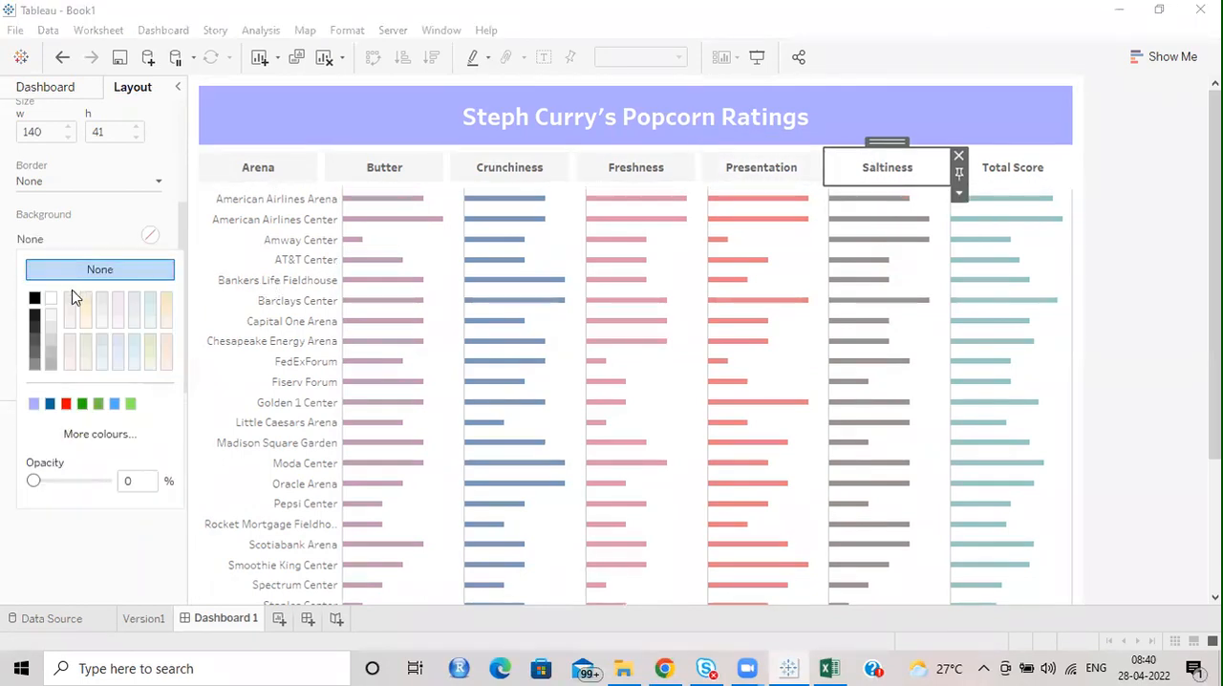
pyautogui.click(53, 325)
pyautogui.click(1013, 169)
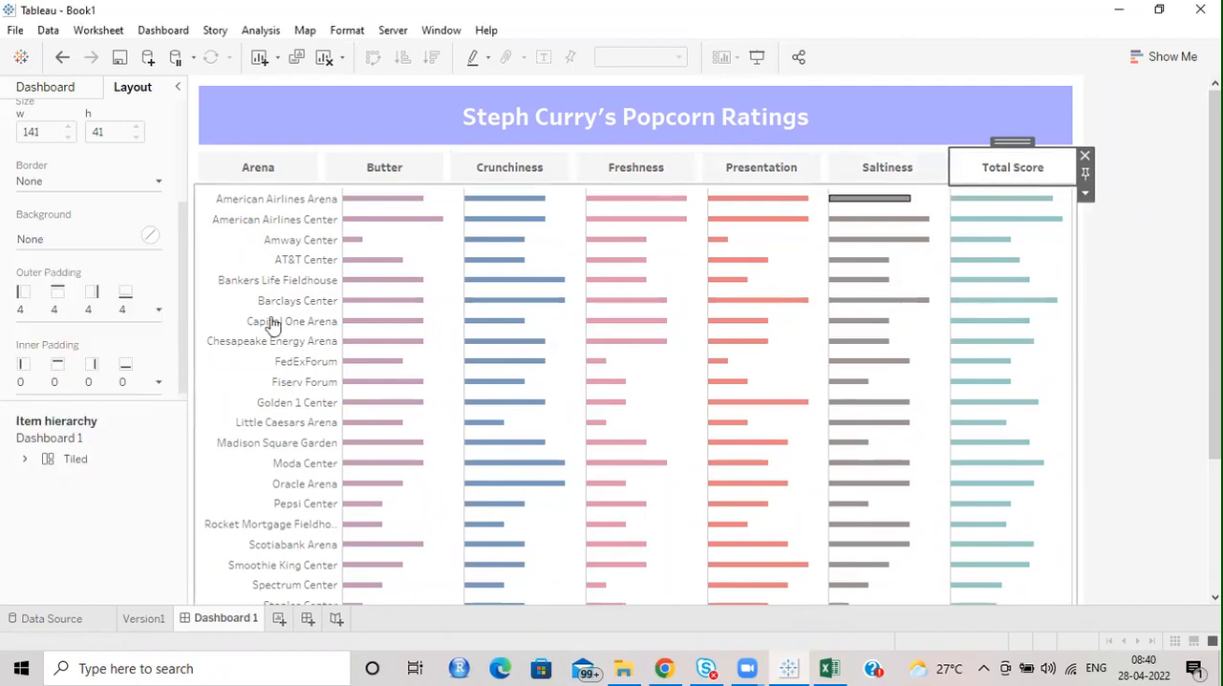
pyautogui.click(148, 236)
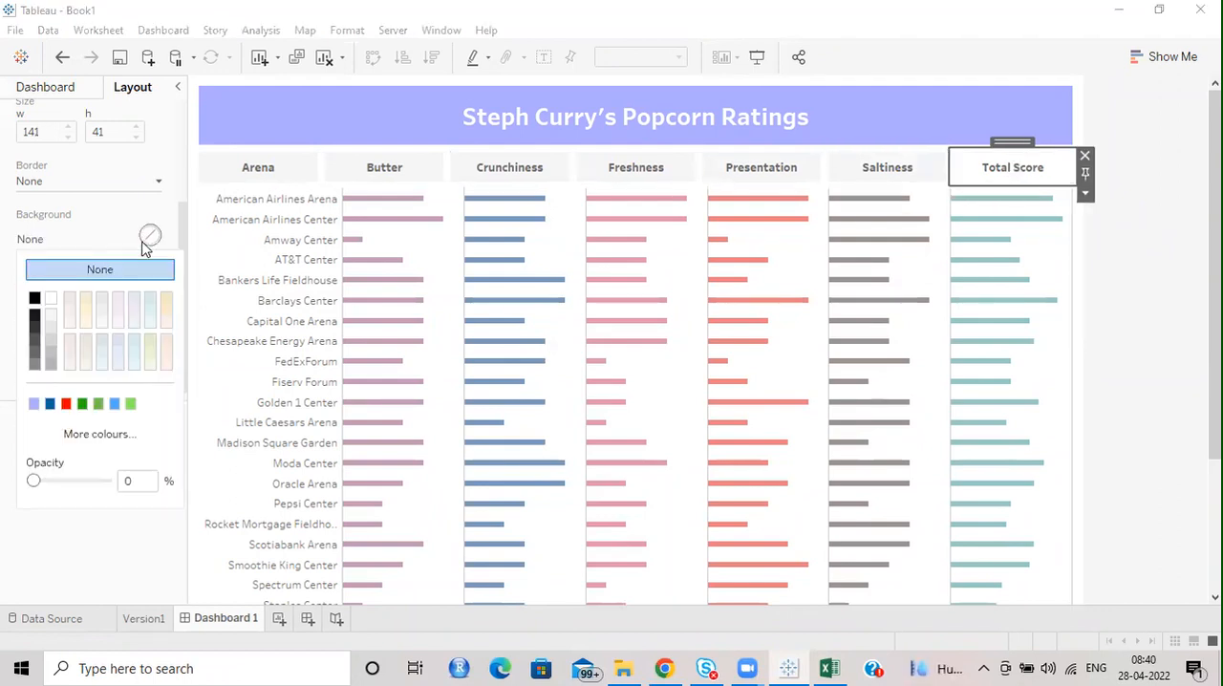
pyautogui.click(53, 320)
pyautogui.click(1122, 262)
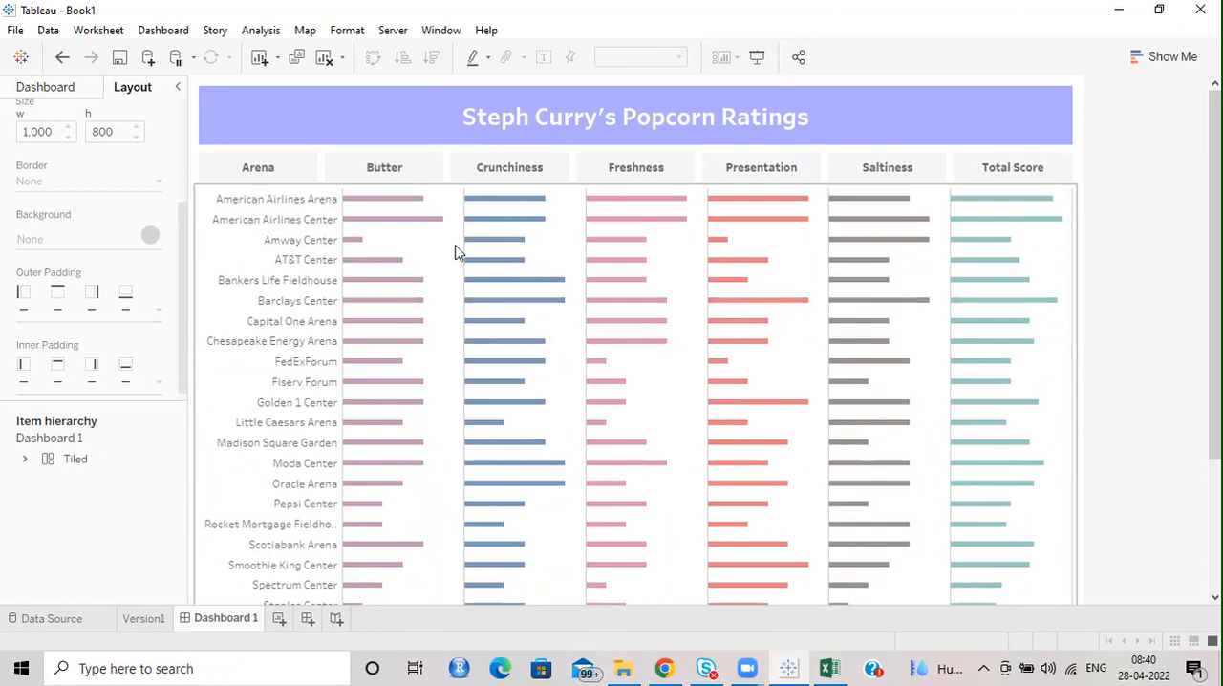
pyautogui.click(999, 170)
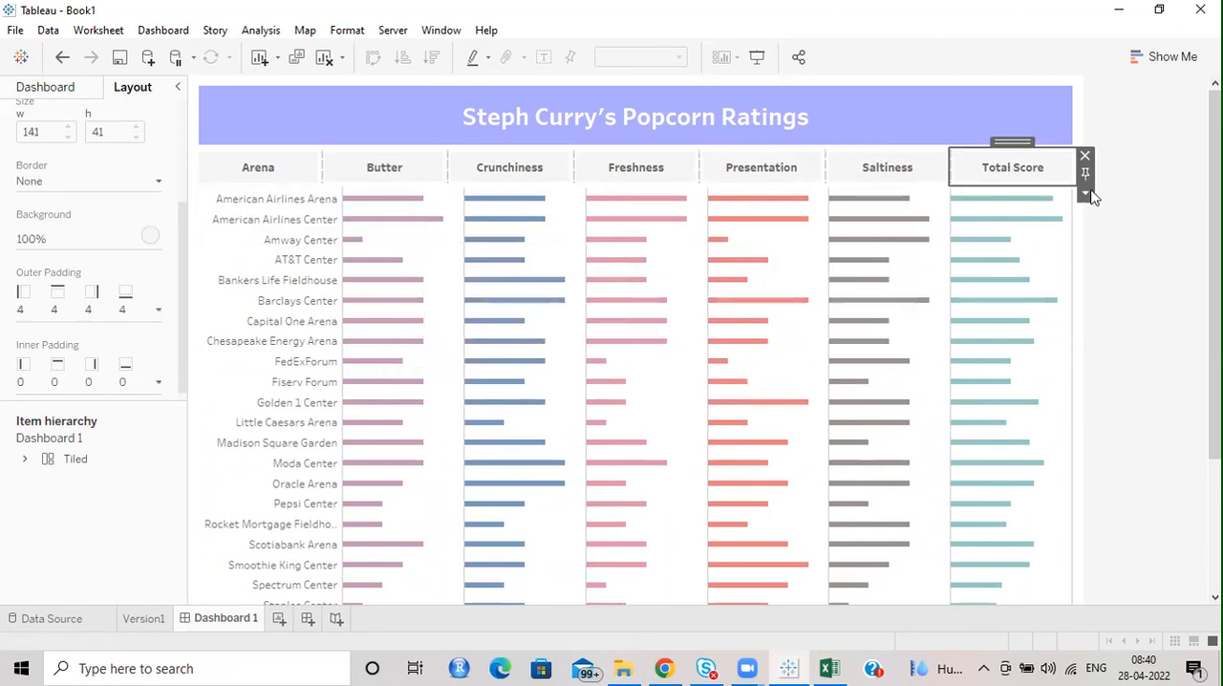
# Distribute the contents of the horizontal container holding the column headers evenly.
pyautogui.click(1086, 194)
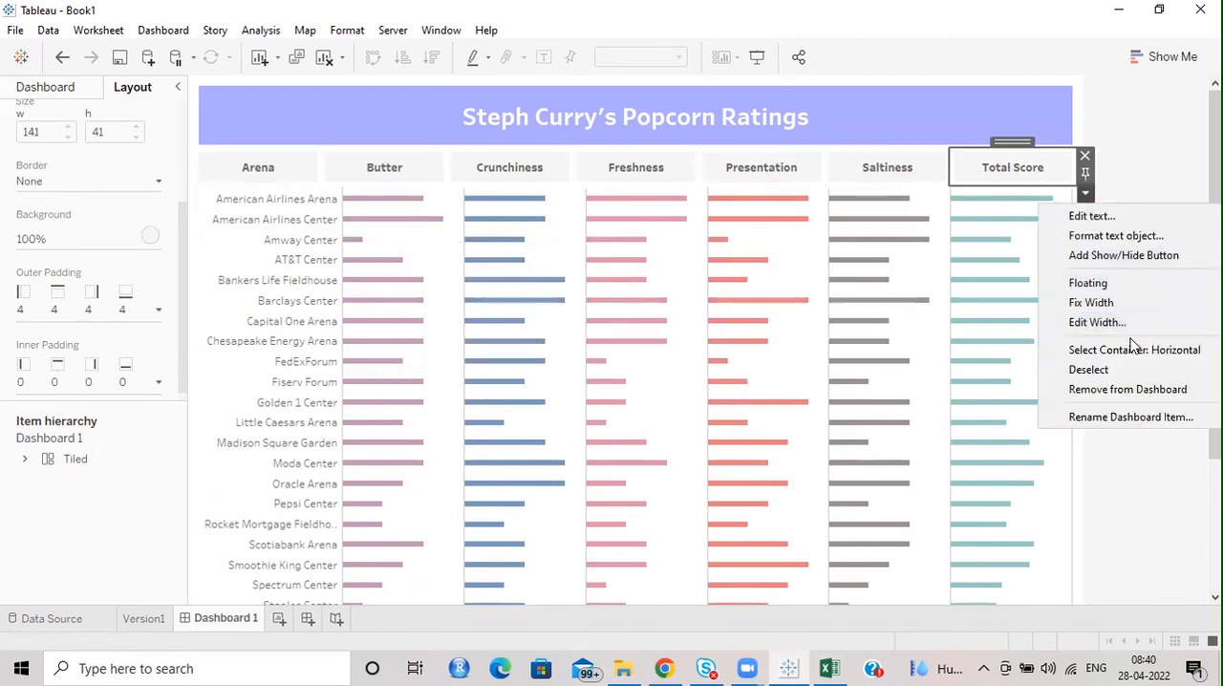
pyautogui.click(1134, 349)
pyautogui.click(1085, 193)
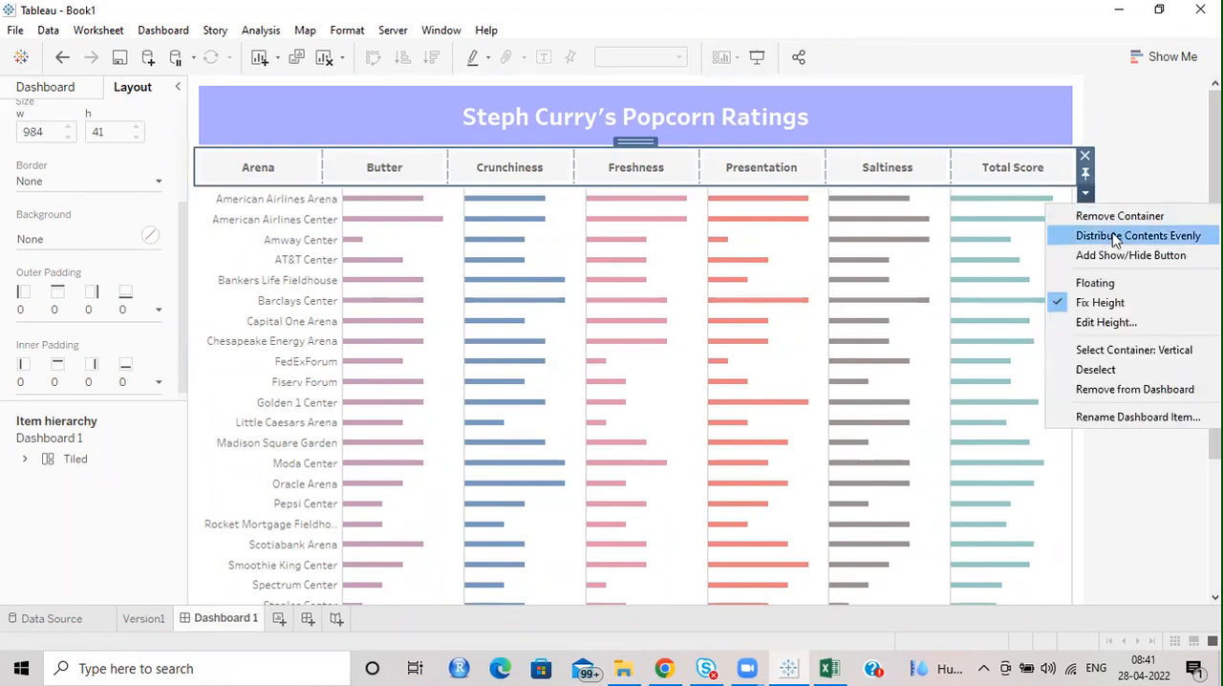
pyautogui.click(1119, 236)
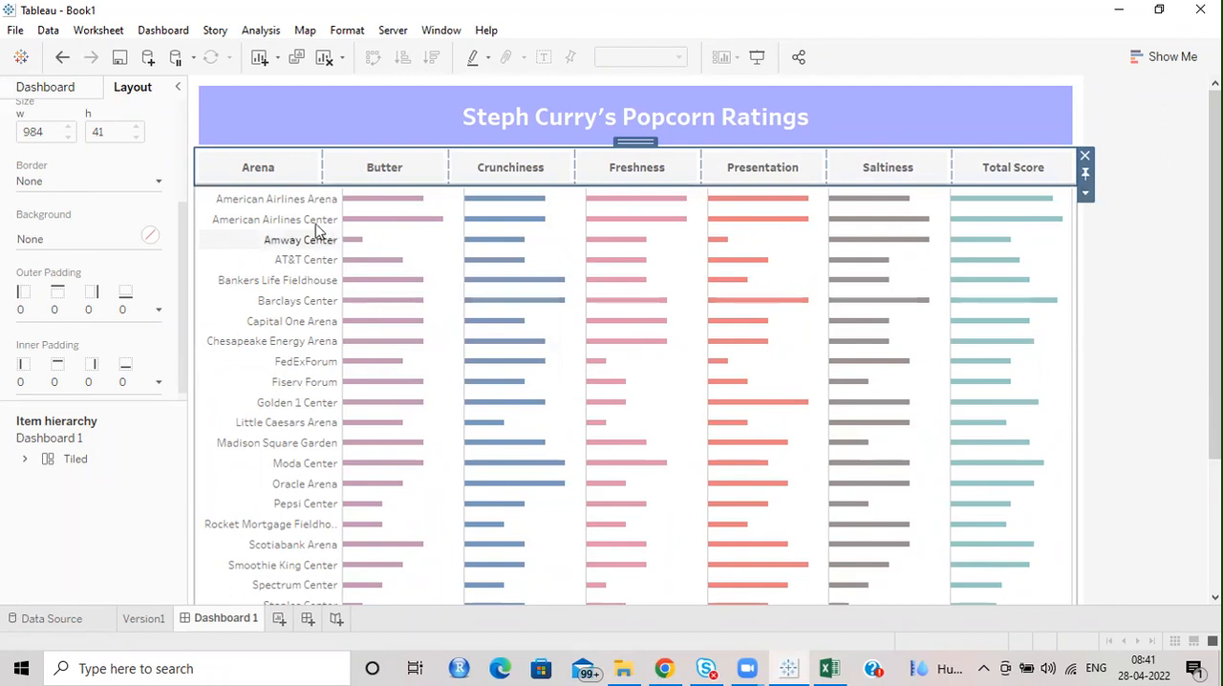
# Narrow the arena name column of the chart so its edge lines up with the Arena header's edge.
pyautogui.click(337, 282)
pyautogui.moveTo(332, 285); pyautogui.dragTo(325, 286)
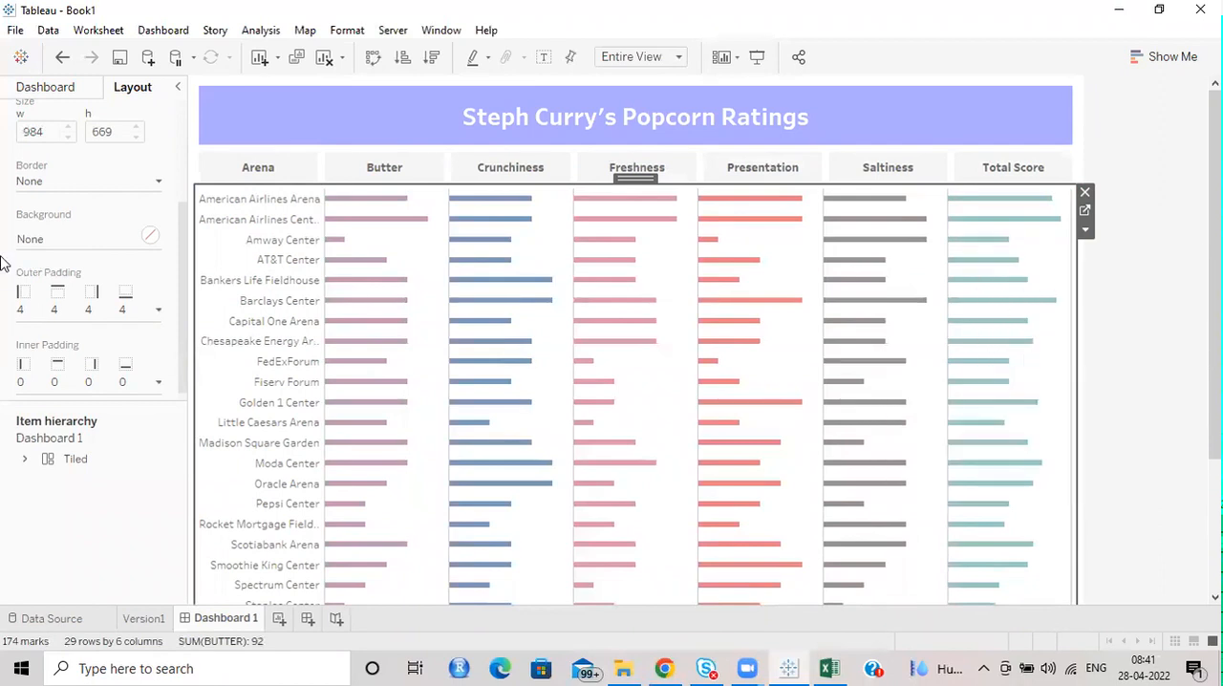
pyautogui.click(1140, 170)
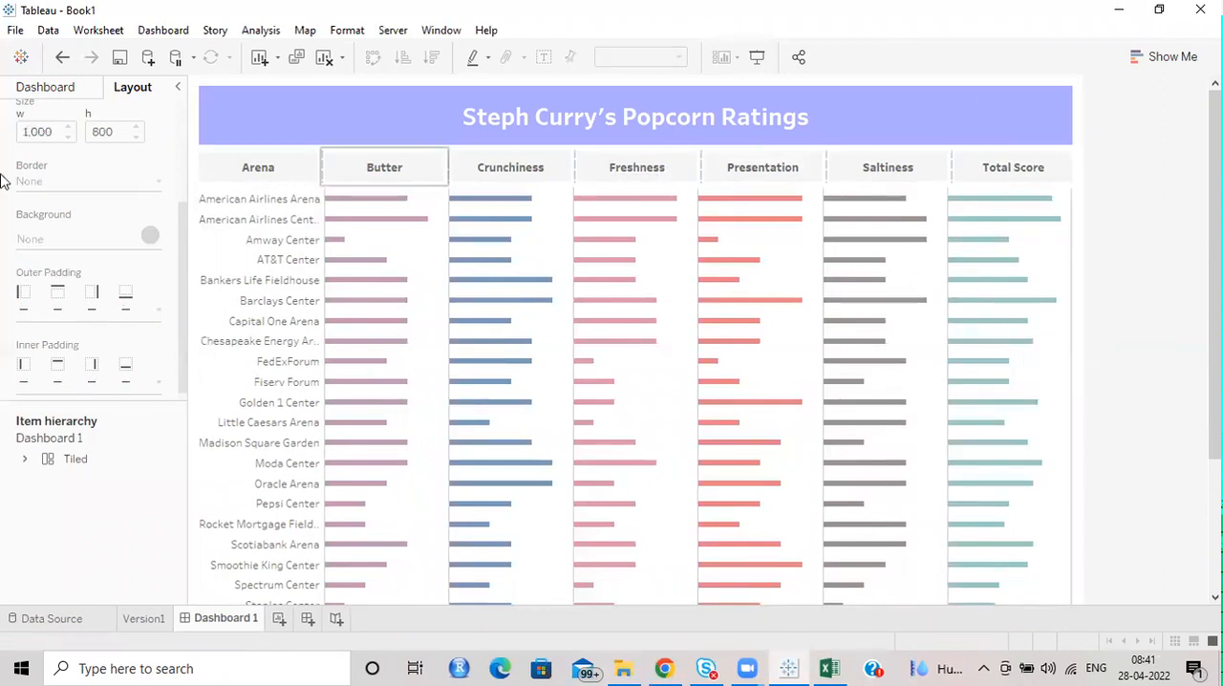
# Set the dashboard's fixed width to 1100 px.
pyautogui.click(44, 87)
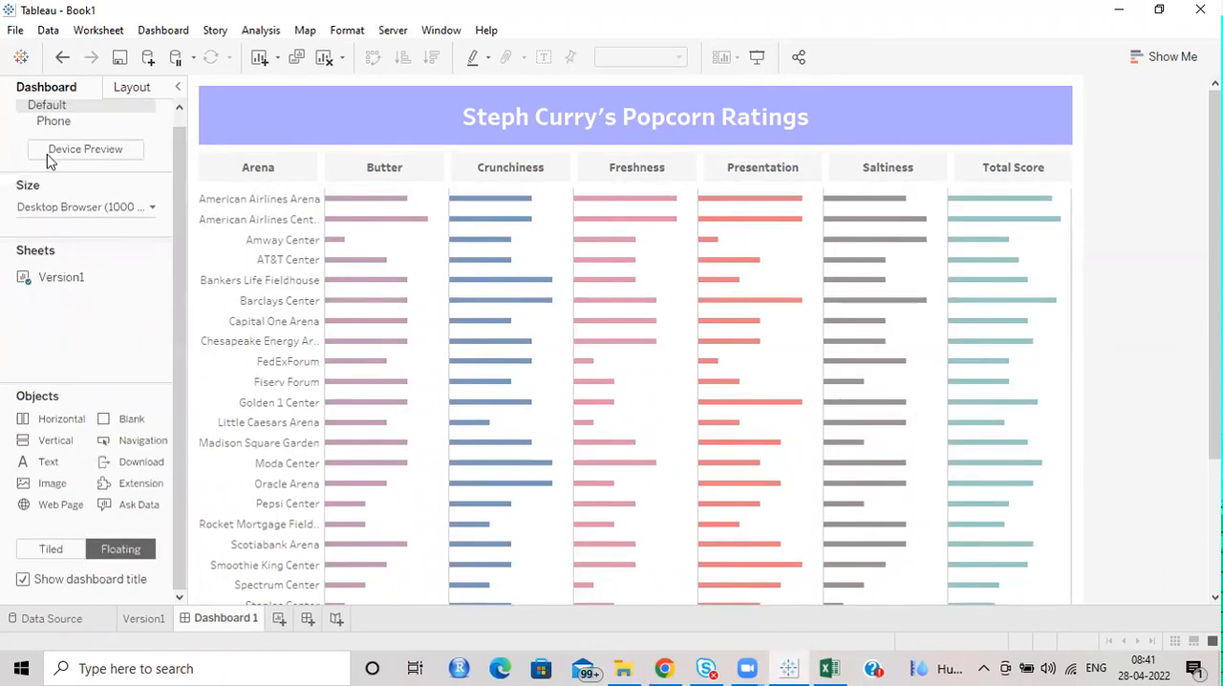
pyautogui.click(128, 208)
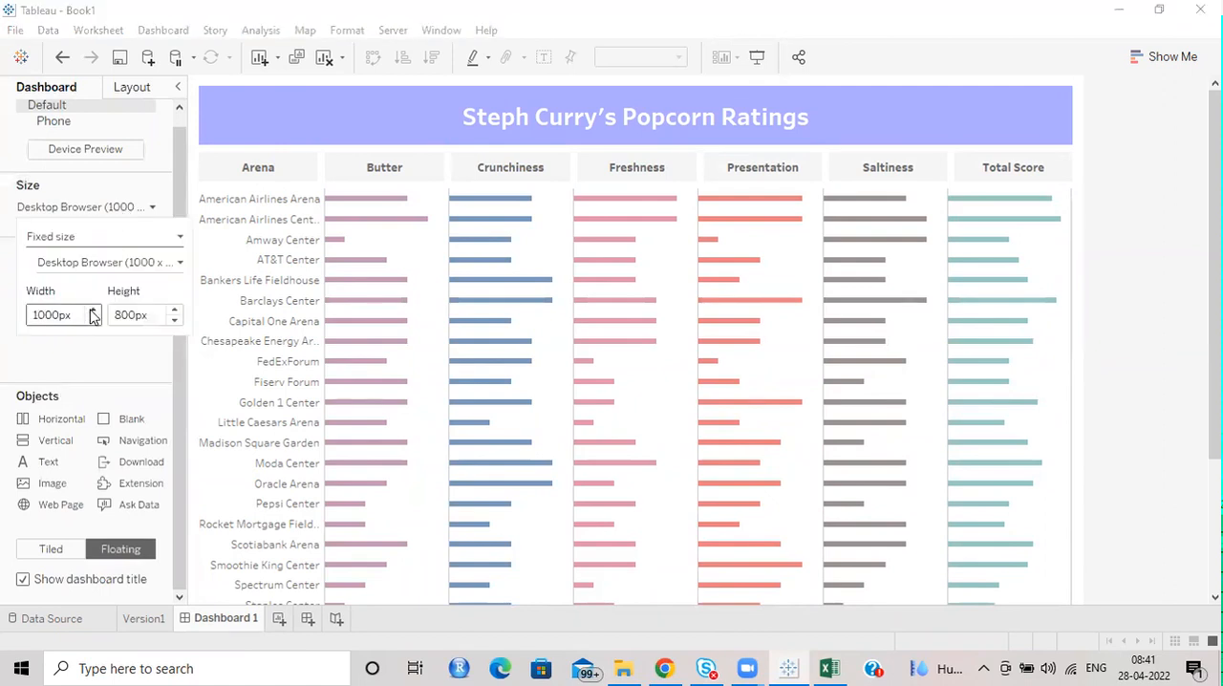
pyautogui.click(93, 311)
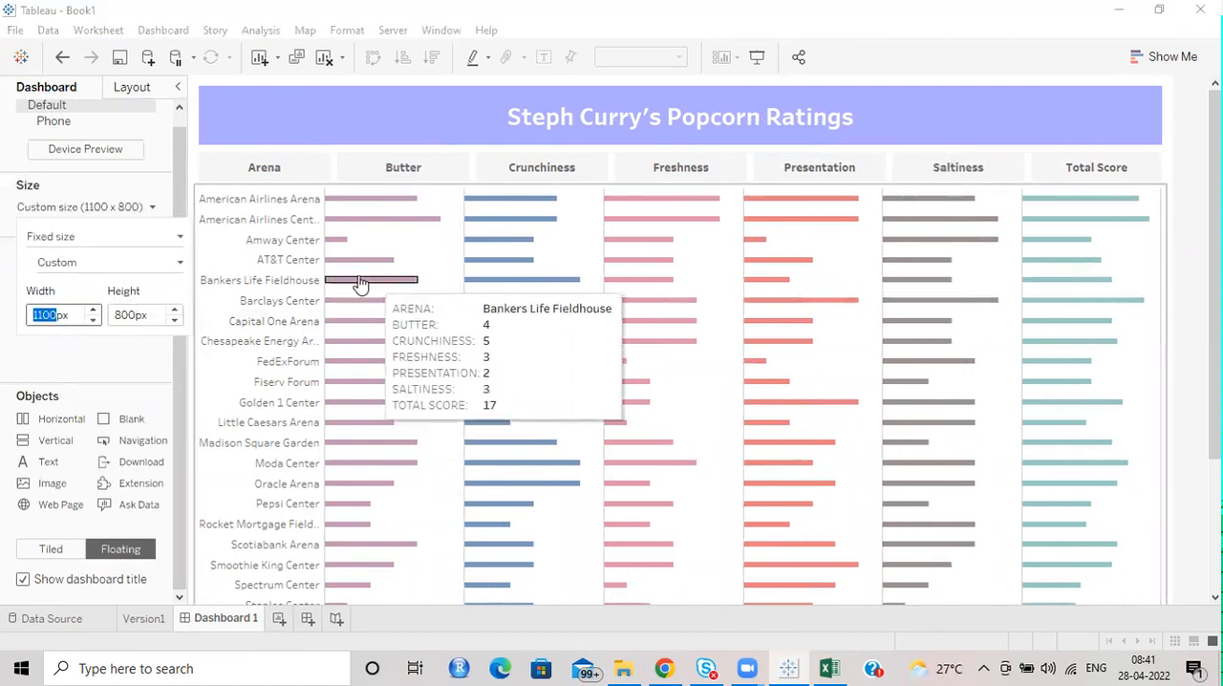
# Widen the chart's arena name column slightly so longer names fit and the bars start under the Butter header.
pyautogui.click(323, 282)
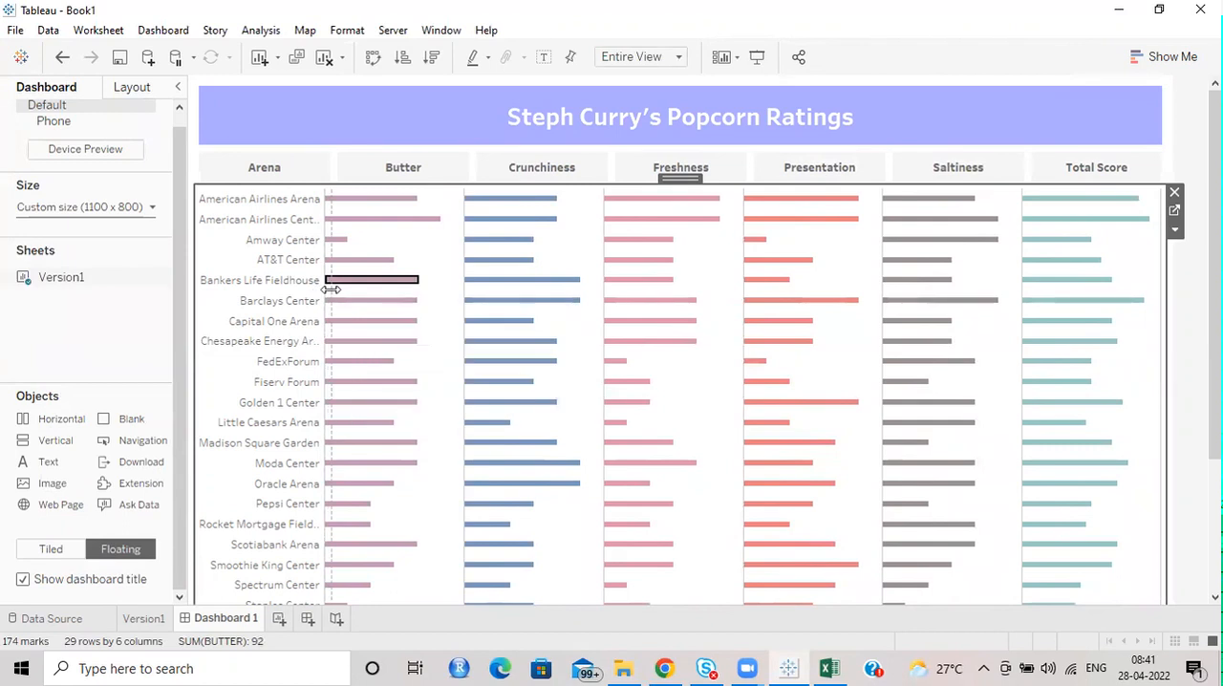
pyautogui.moveTo(330, 290); pyautogui.dragTo(331, 292)
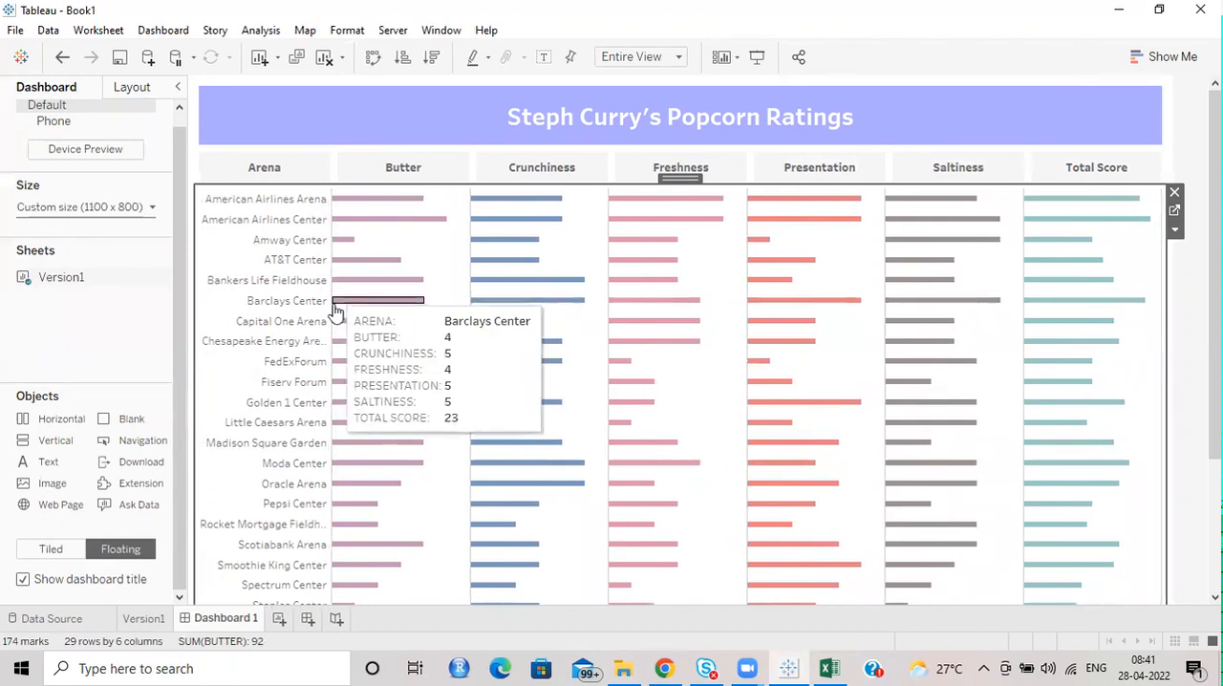
pyautogui.moveTo(330, 308); pyautogui.dragTo(332, 308)
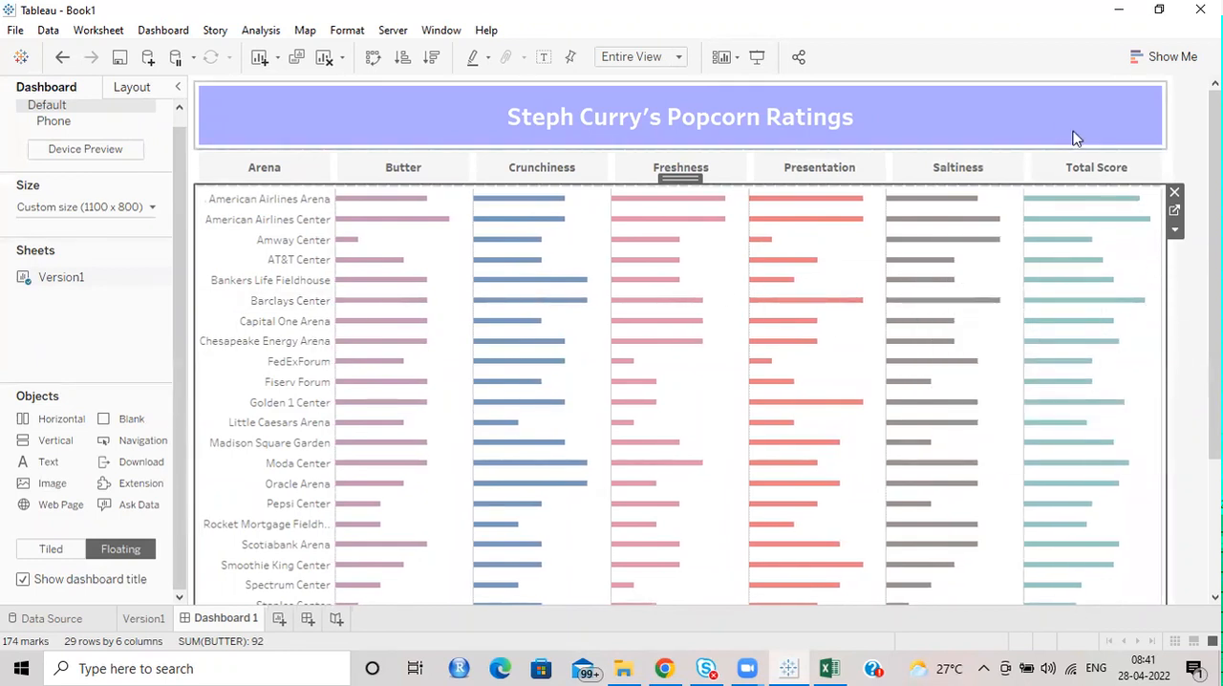
pyautogui.click(1192, 229)
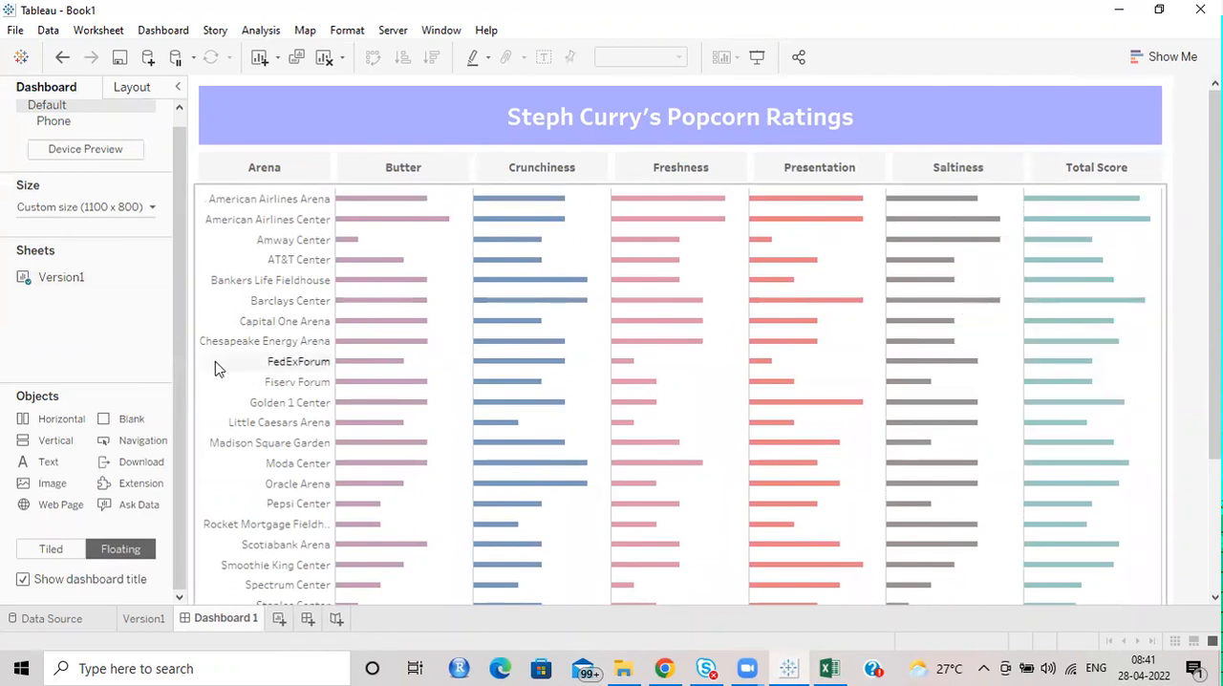
# Try showing mark labels on the bars of all measures in the Version1 worksheet.
pyautogui.moveTo(410, 226)
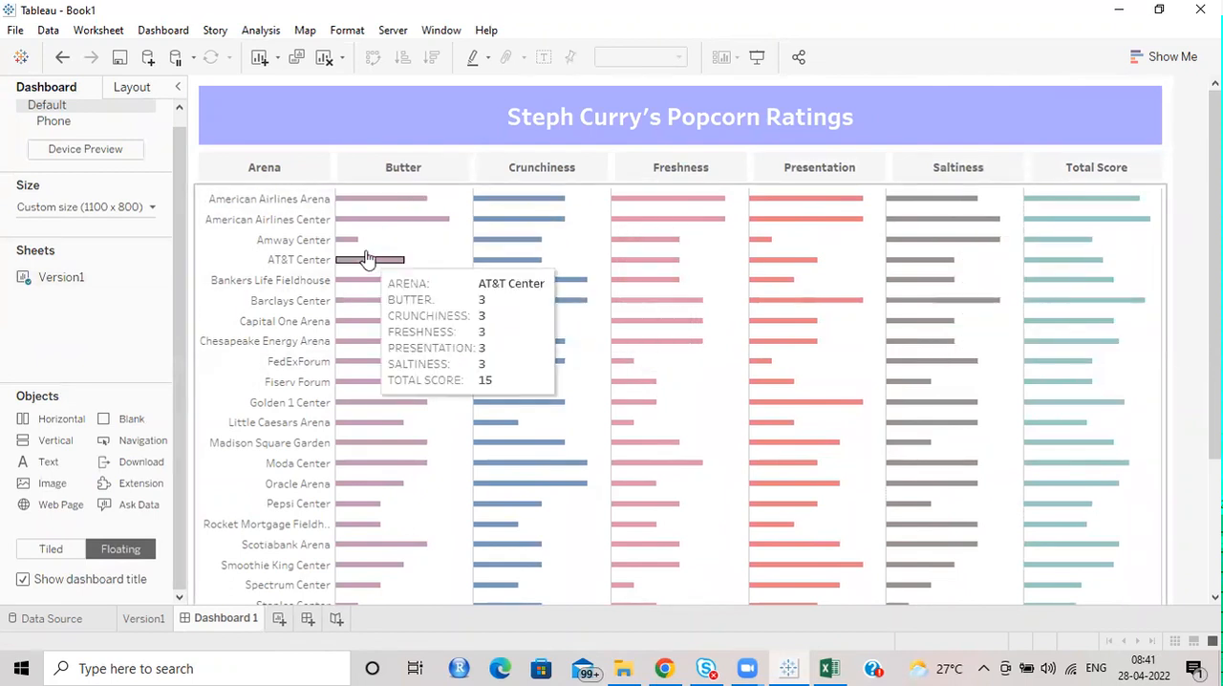
pyautogui.click(1154, 259)
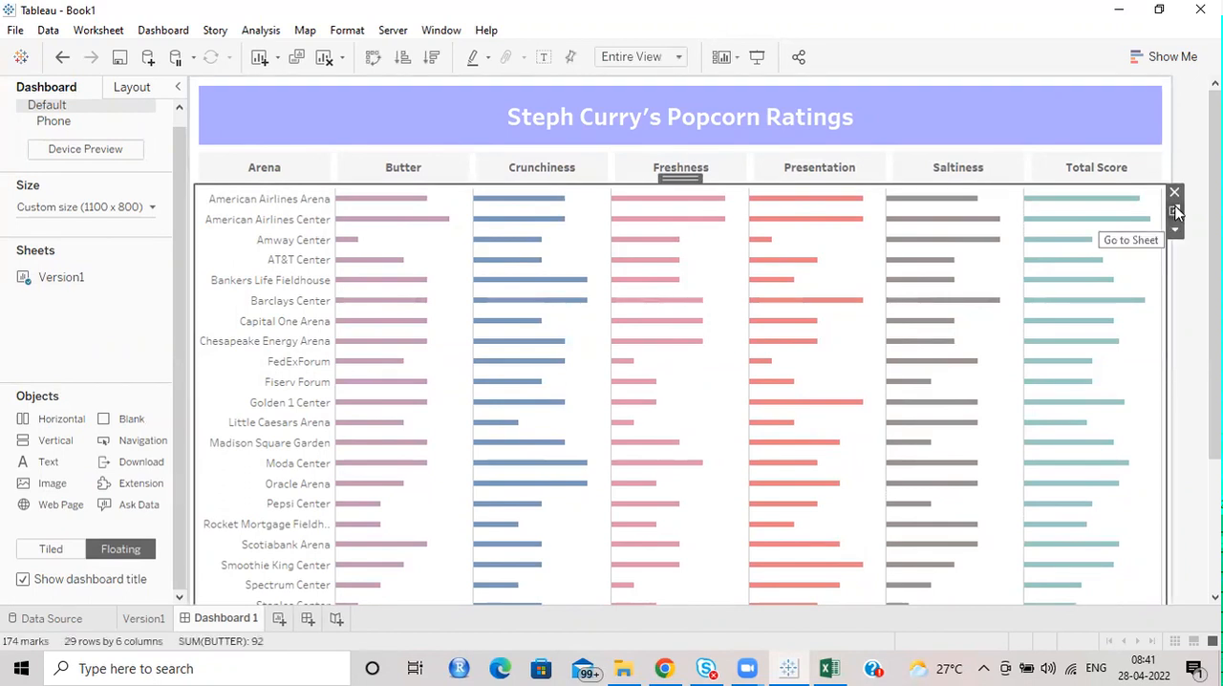
pyautogui.click(1174, 211)
pyautogui.click(232, 254)
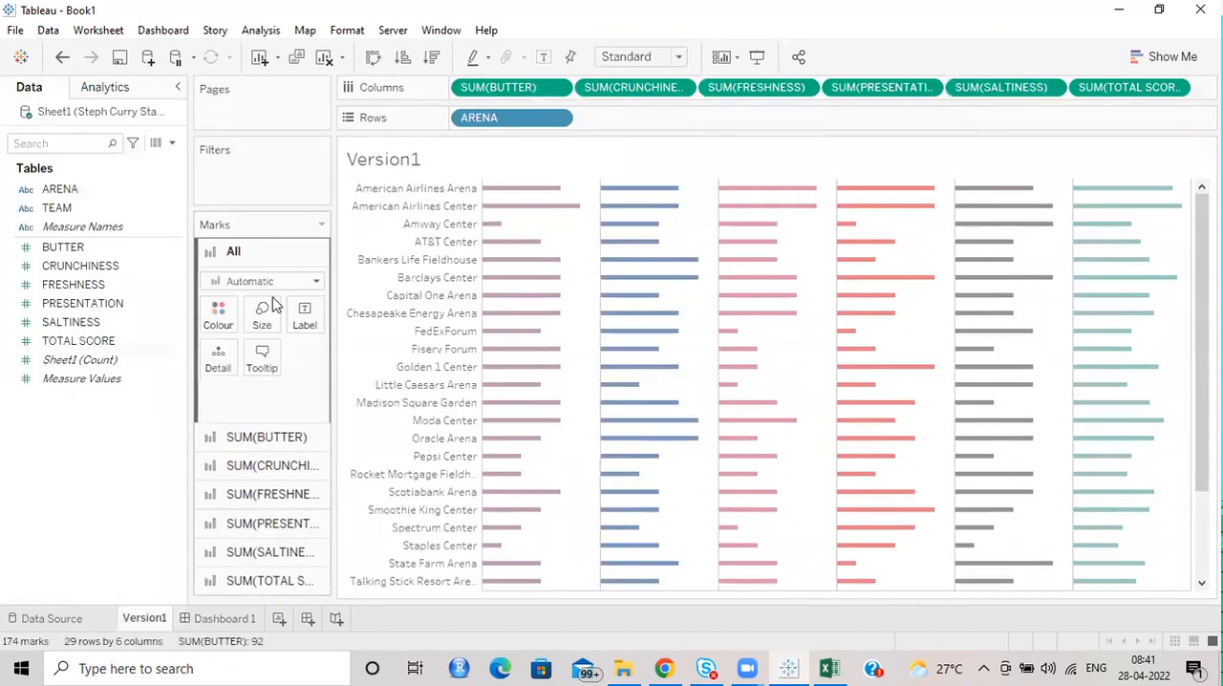
pyautogui.click(304, 315)
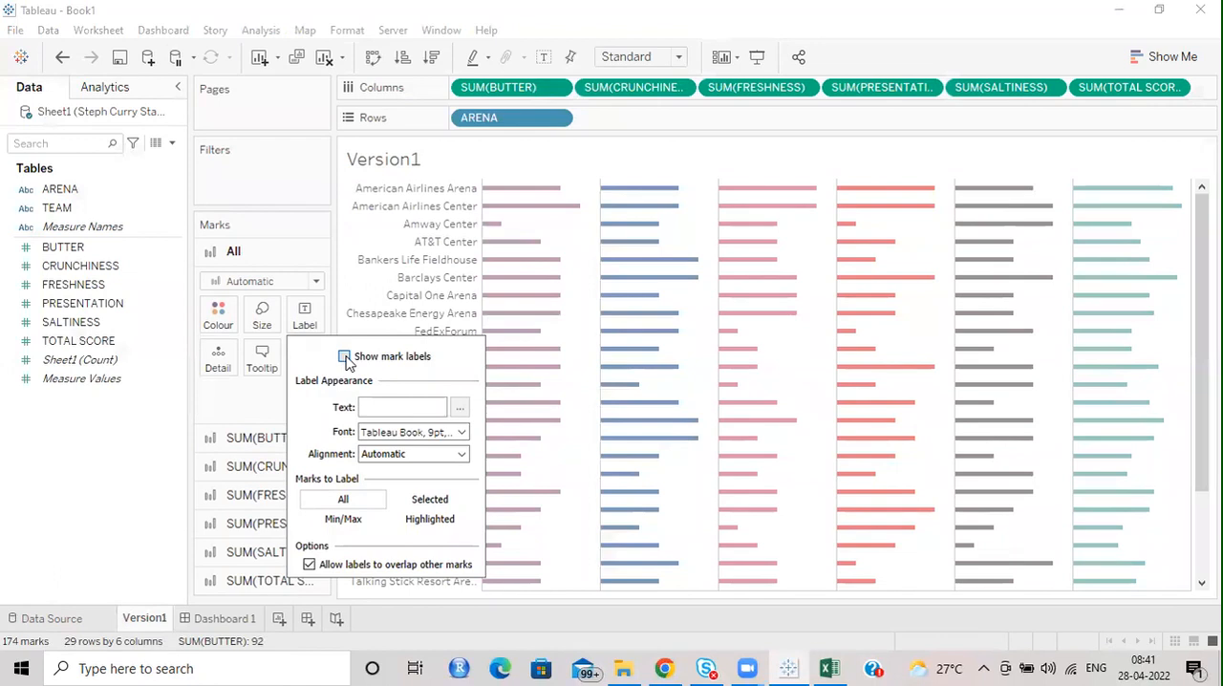
pyautogui.click(344, 357)
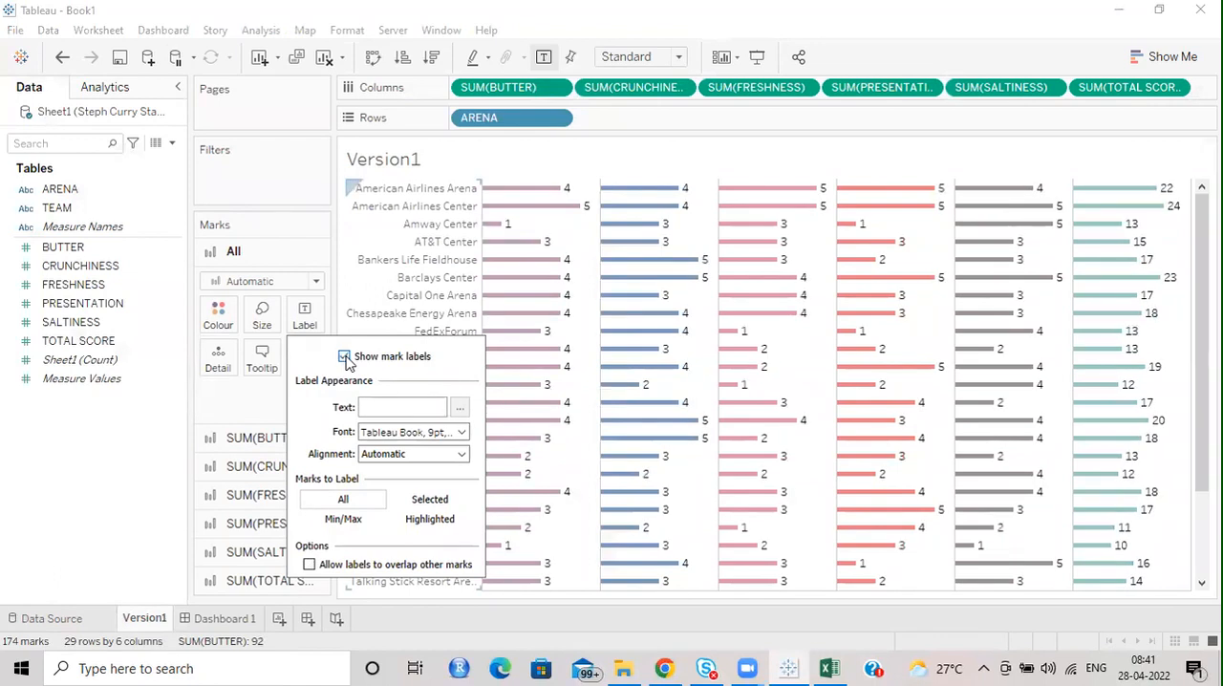
pyautogui.click(344, 356)
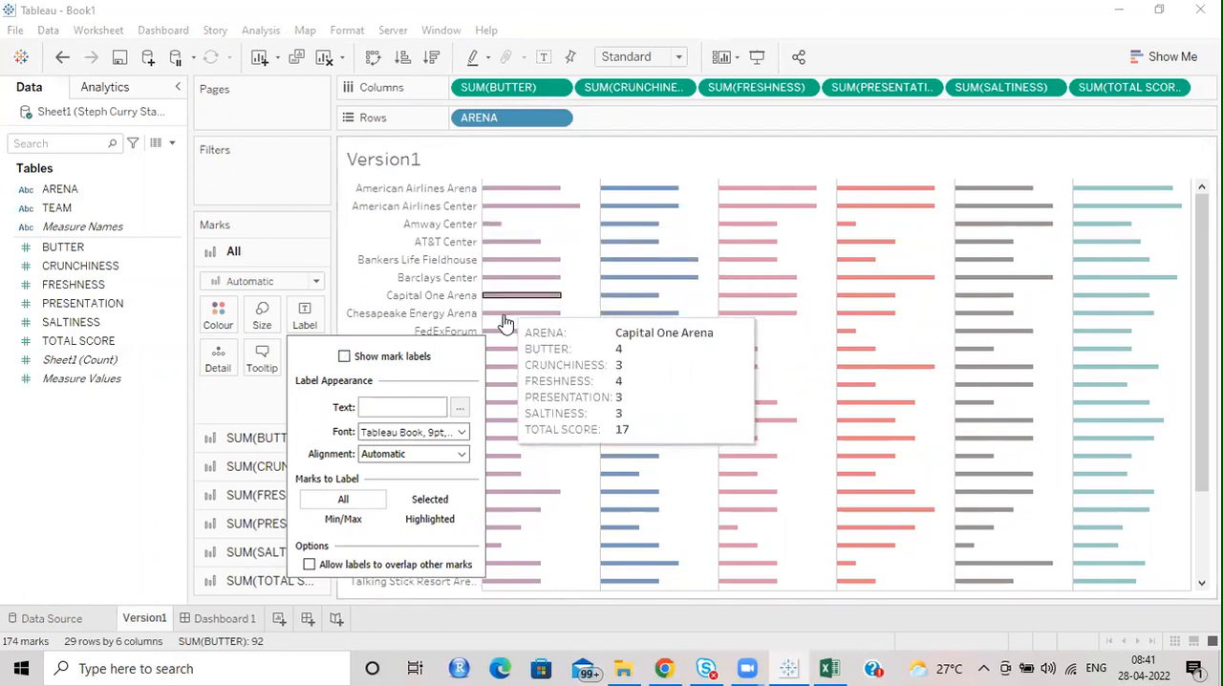
pyautogui.click(434, 637)
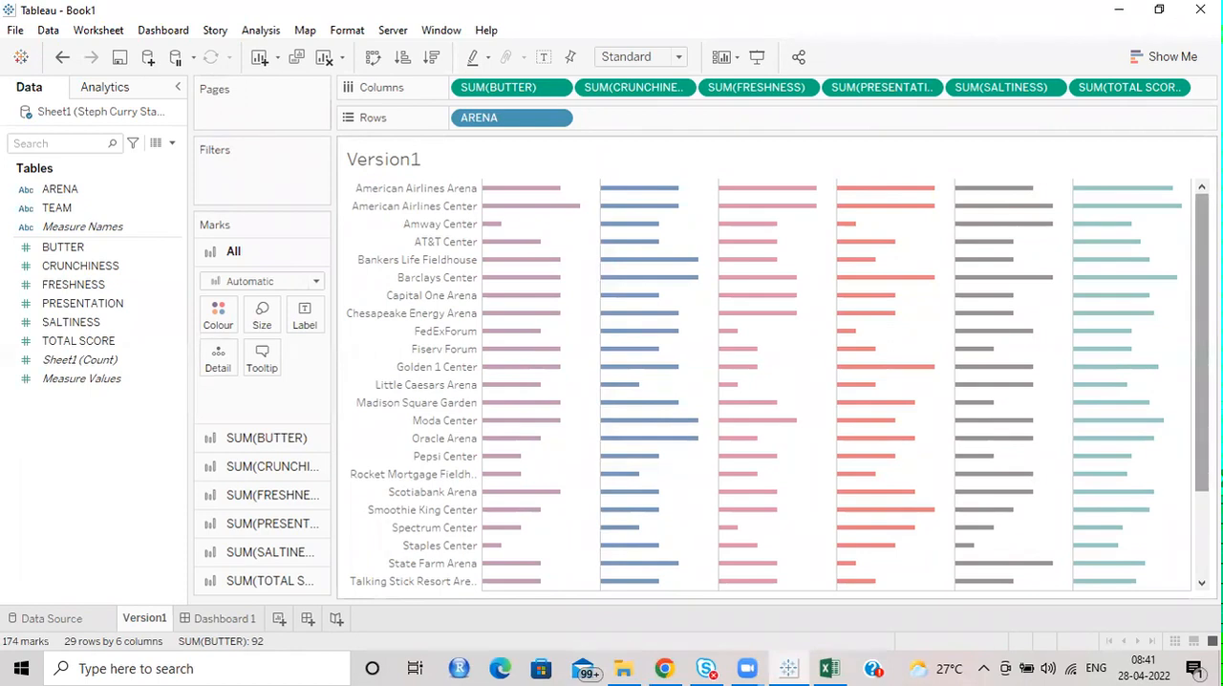
# Rename Dashboard 1 as Version1 Dashboard.
pyautogui.click(226, 618)
pyautogui.doubleClick(240, 620)
pyautogui.write('Versio')
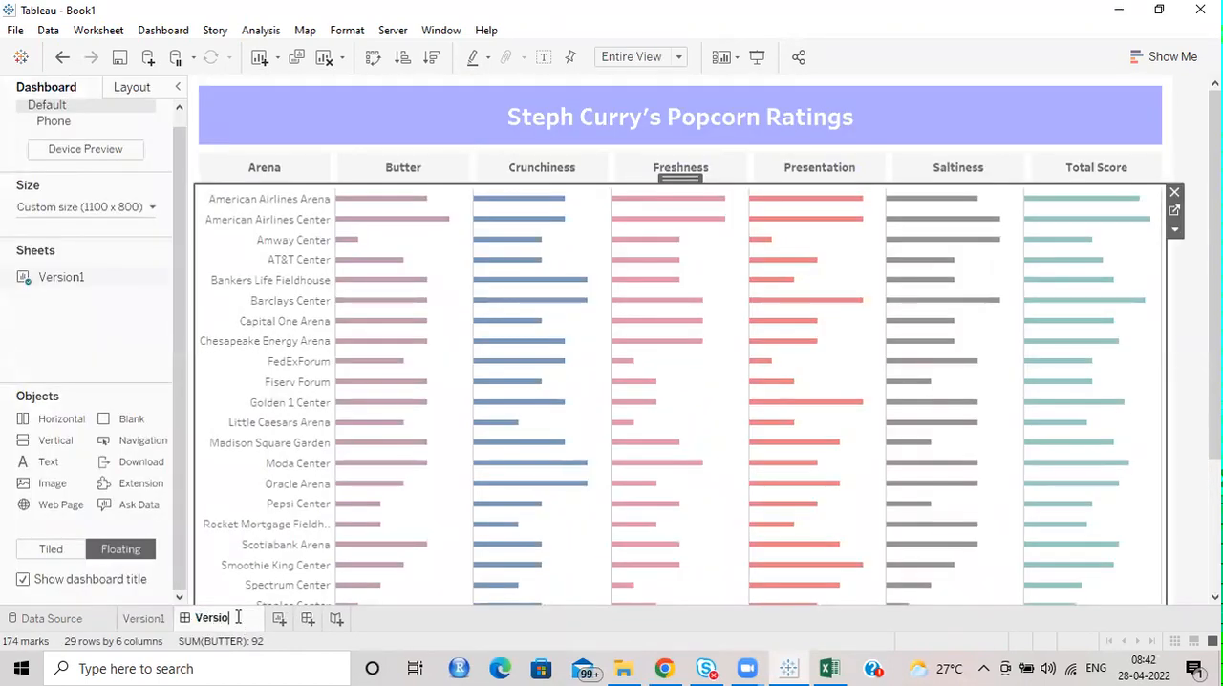
pyautogui.write('n1 Dashboard')
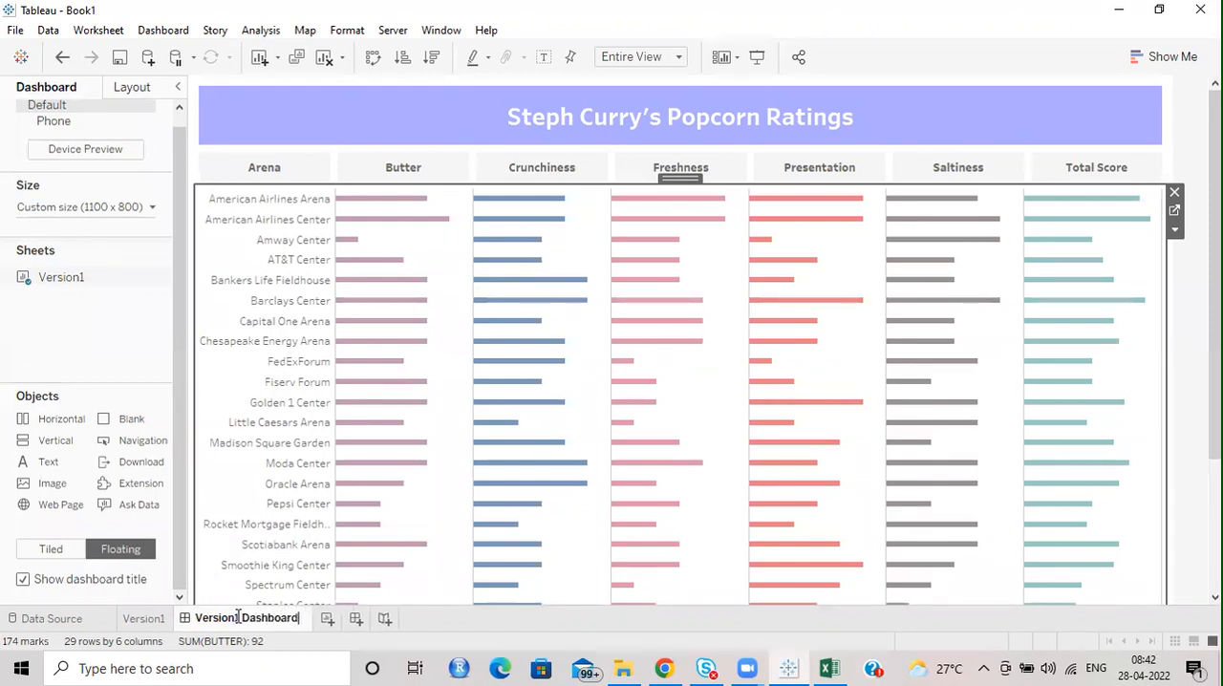
pyautogui.press('Return')
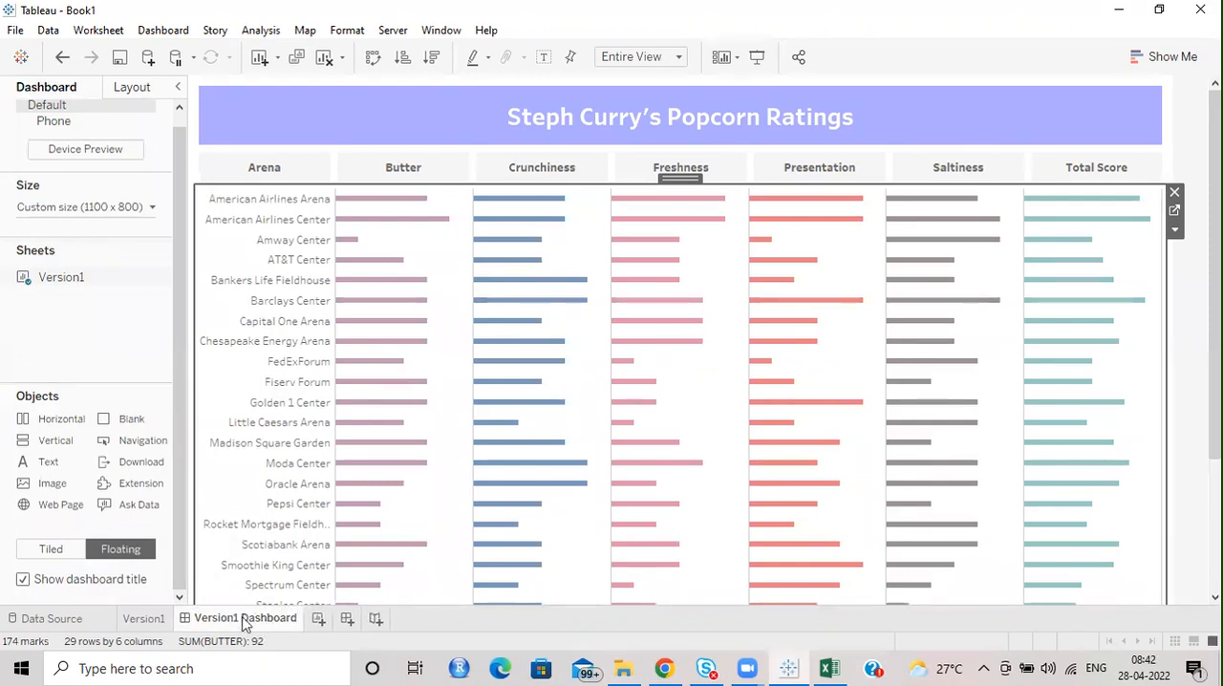
# Duplicate the Version1 worksheet and place the copy after Version1 Dashboard.
pyautogui.click(133, 624)
pyautogui.rightClick(133, 624)
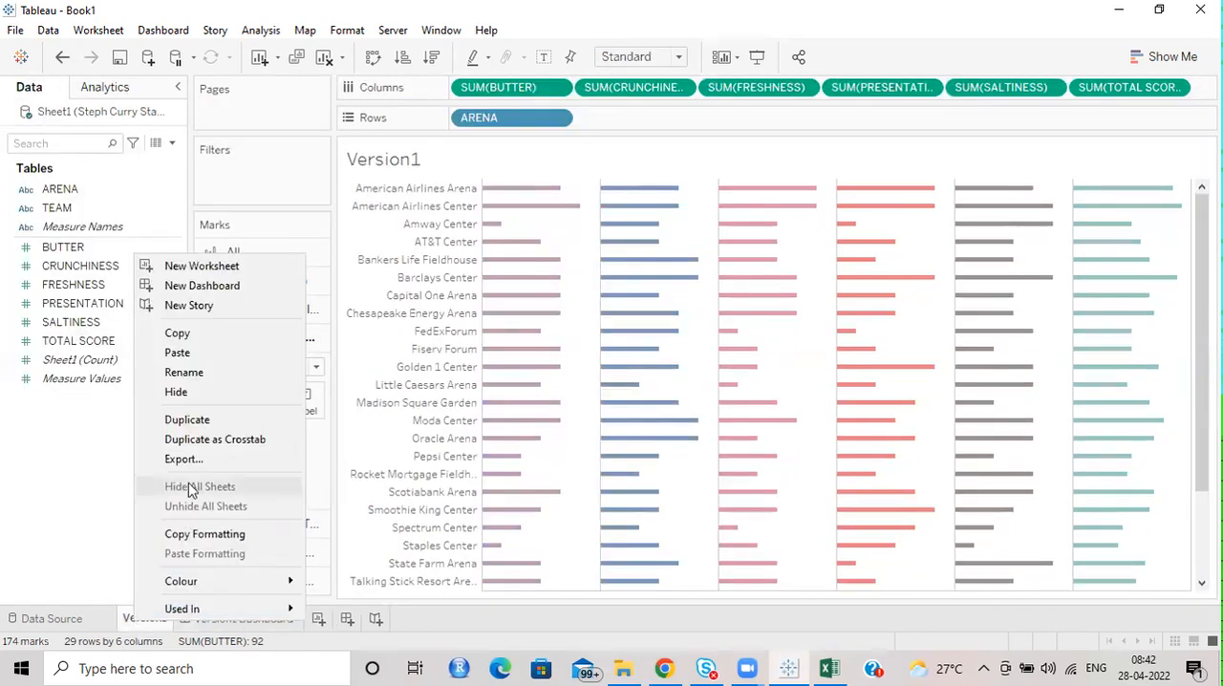
pyautogui.click(186, 421)
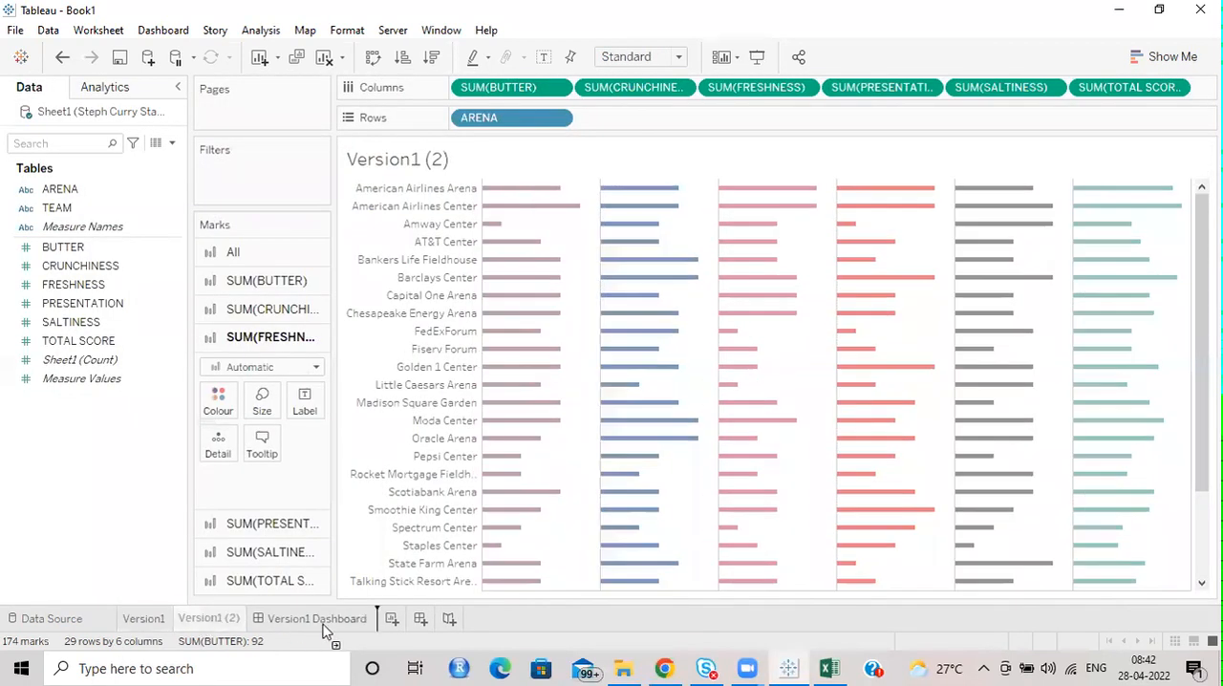
pyautogui.moveTo(325, 630); pyautogui.dragTo(383, 637)
# Rename the duplicated worksheet as Version2.
pyautogui.doubleClick(363, 621)
pyautogui.click(371, 620)
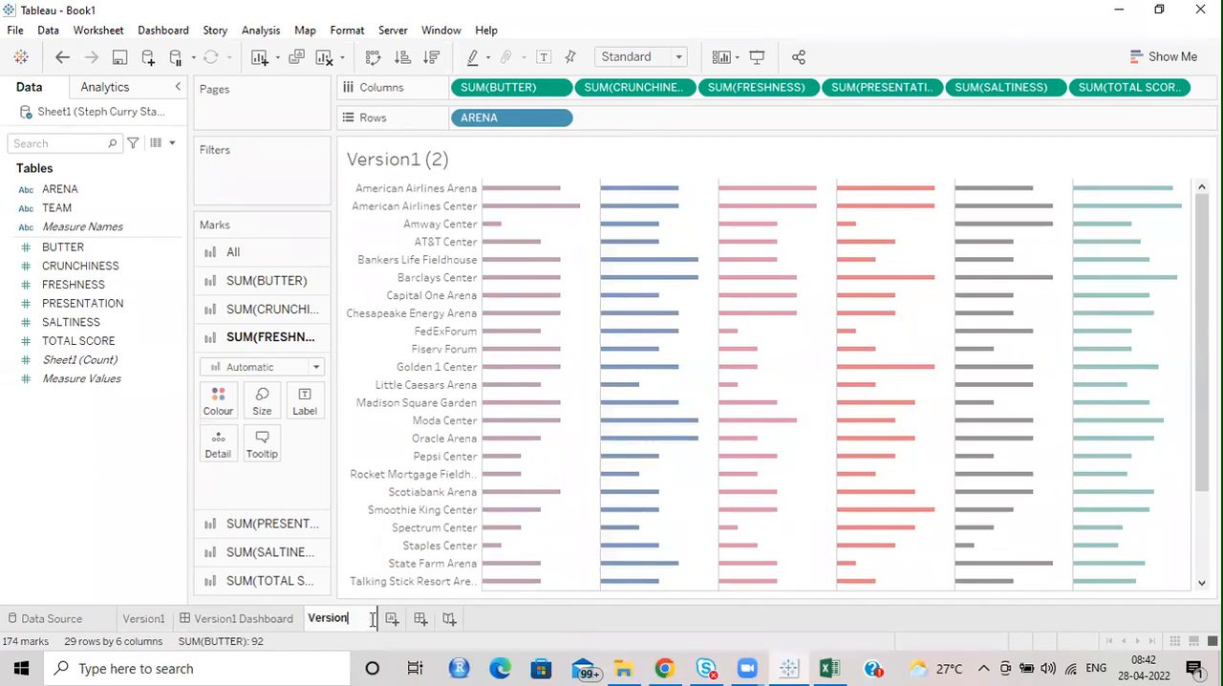
pyautogui.write('2')
pyautogui.press('Return')
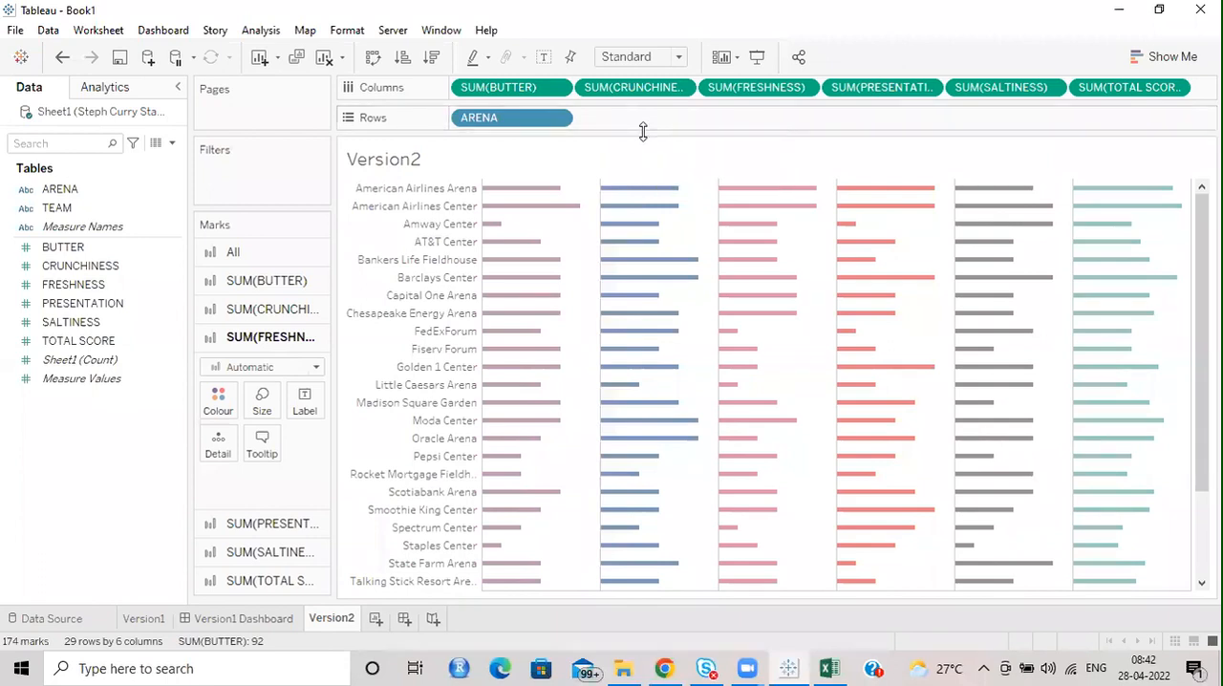
# Remove CRUNCHINESS, FRESHNESS, PRESENTATION, SALTINESS and TOTAL SCORE from Columns, keeping only SUM(BUTTER).
pyautogui.doubleClick(582, 88)
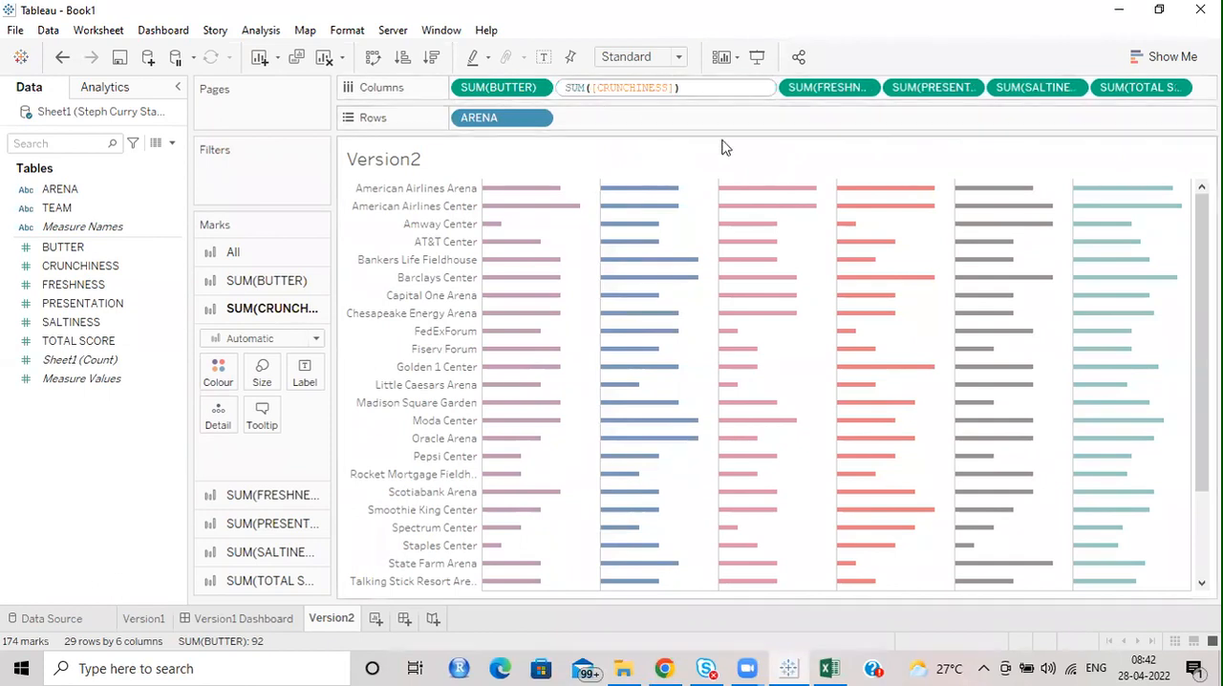
pyautogui.press('Return')
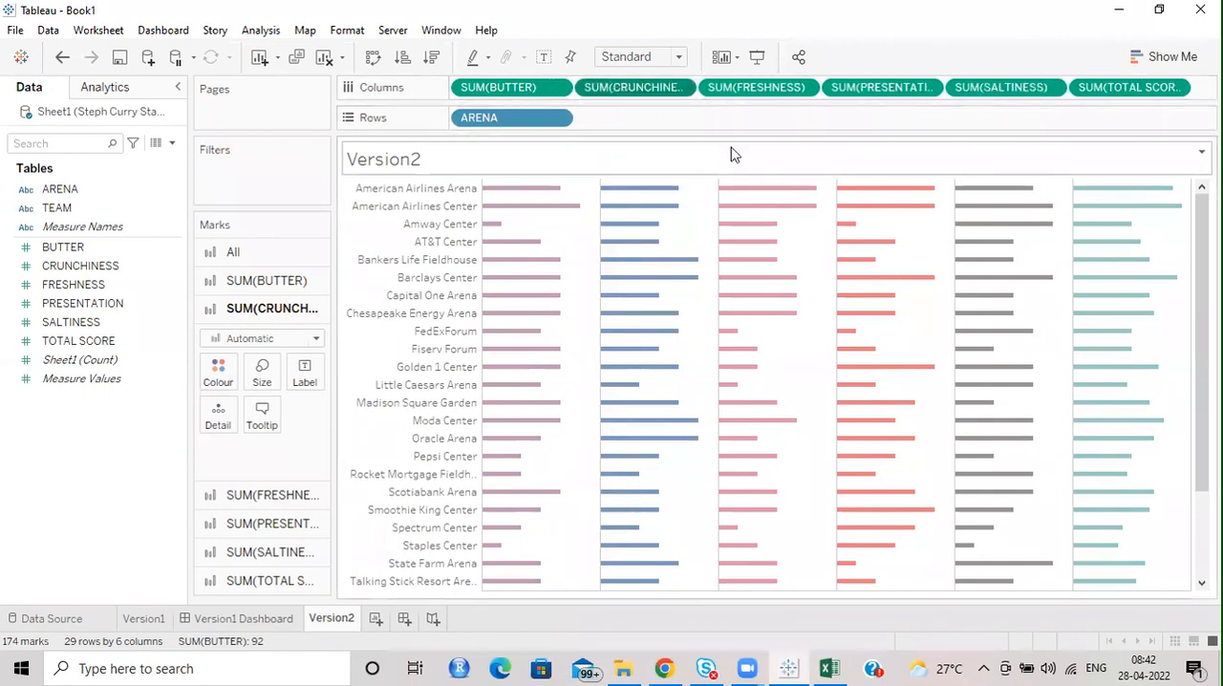
pyautogui.click(570, 94)
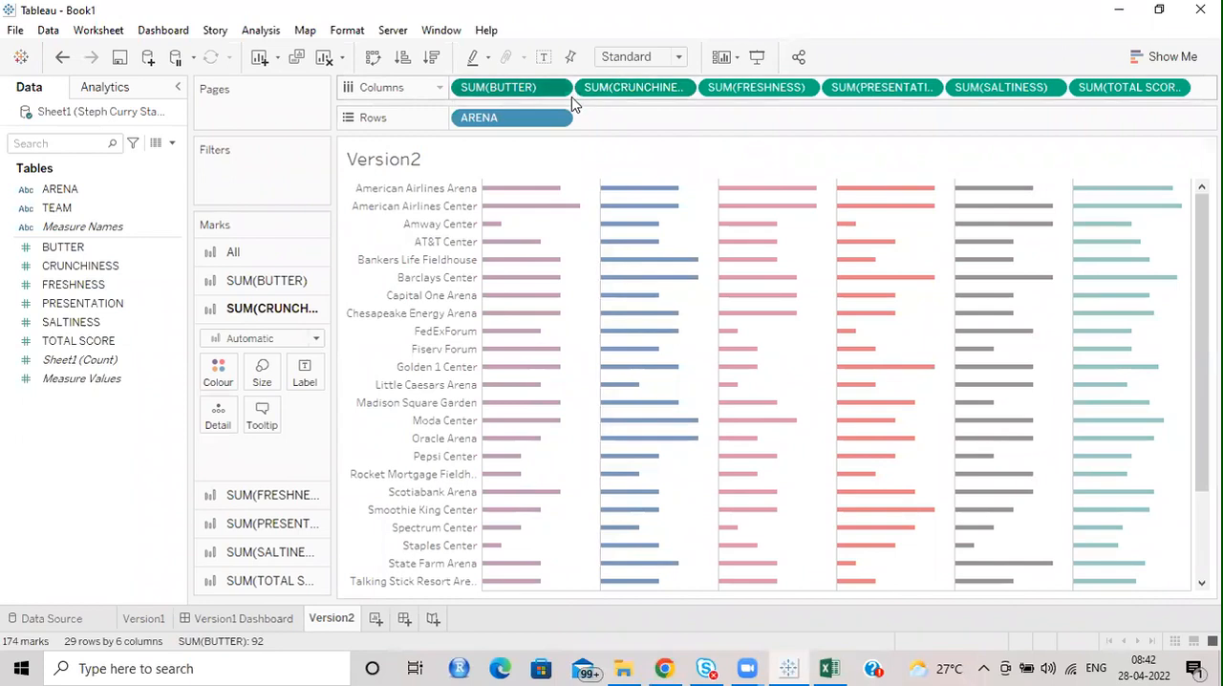
pyautogui.click(621, 92)
pyautogui.keyDown('shift'); pyautogui.click(1103, 82); pyautogui.keyUp('shift')
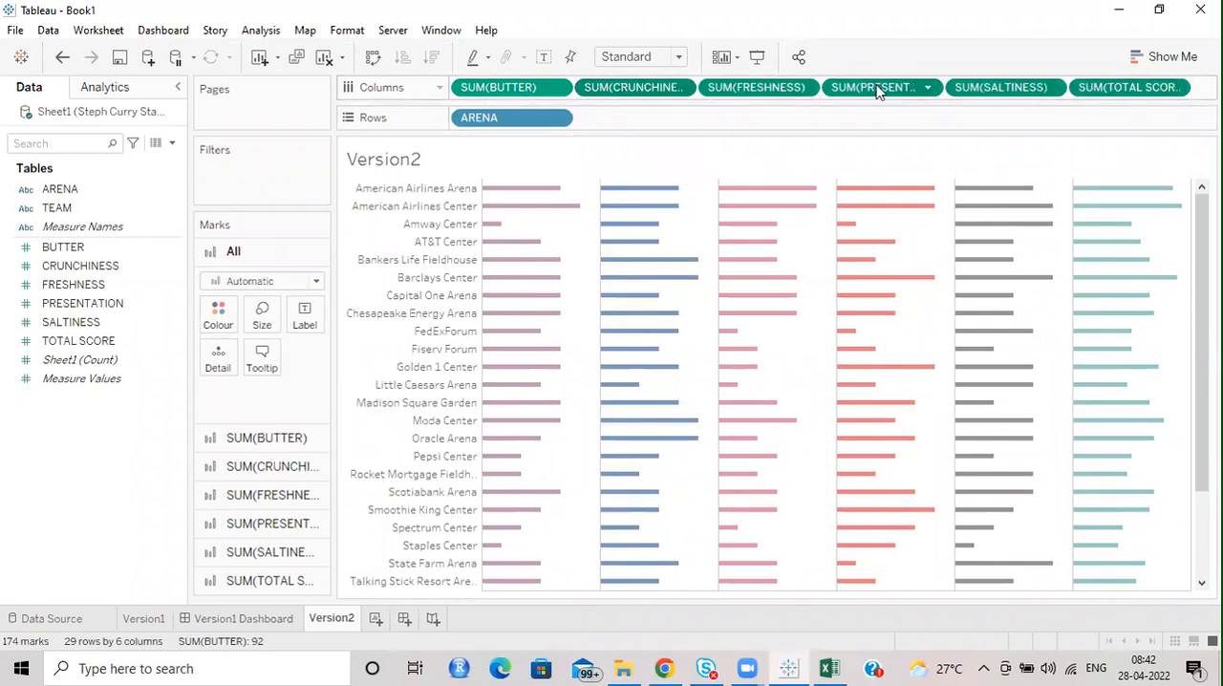
pyautogui.press('Delete')
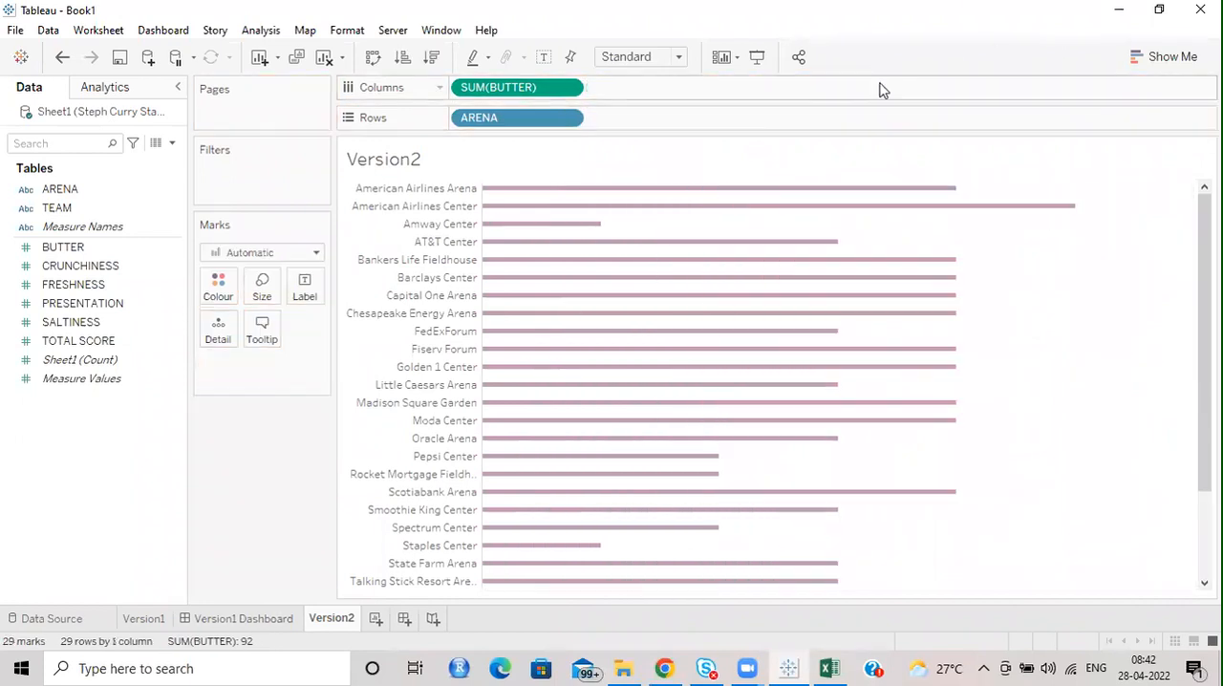
# Add the ad hoc calculation MIN(5) to Columns after SUM(BUTTER).
pyautogui.doubleClick(666, 88)
pyautogui.write('MIN()')
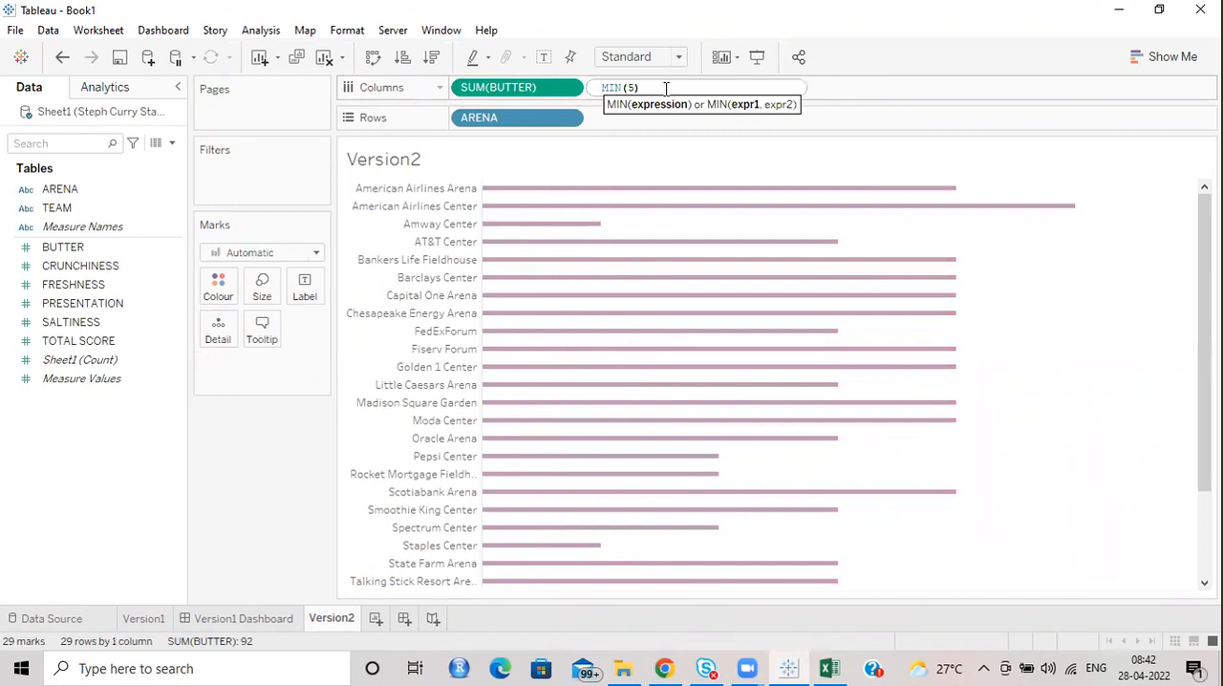
pyautogui.write('5')
pyautogui.press('Return')
pyautogui.moveTo(893, 206)
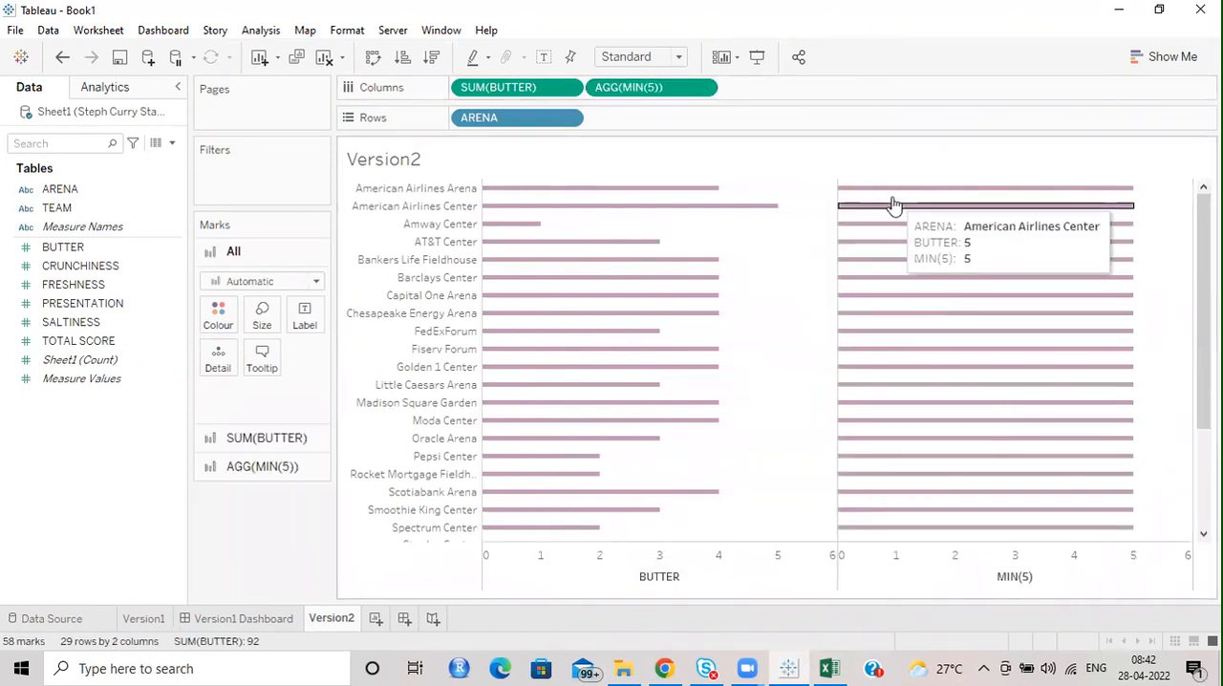
# Colour the MIN(5) bars light grey.
pyautogui.click(256, 469)
pyautogui.click(215, 377)
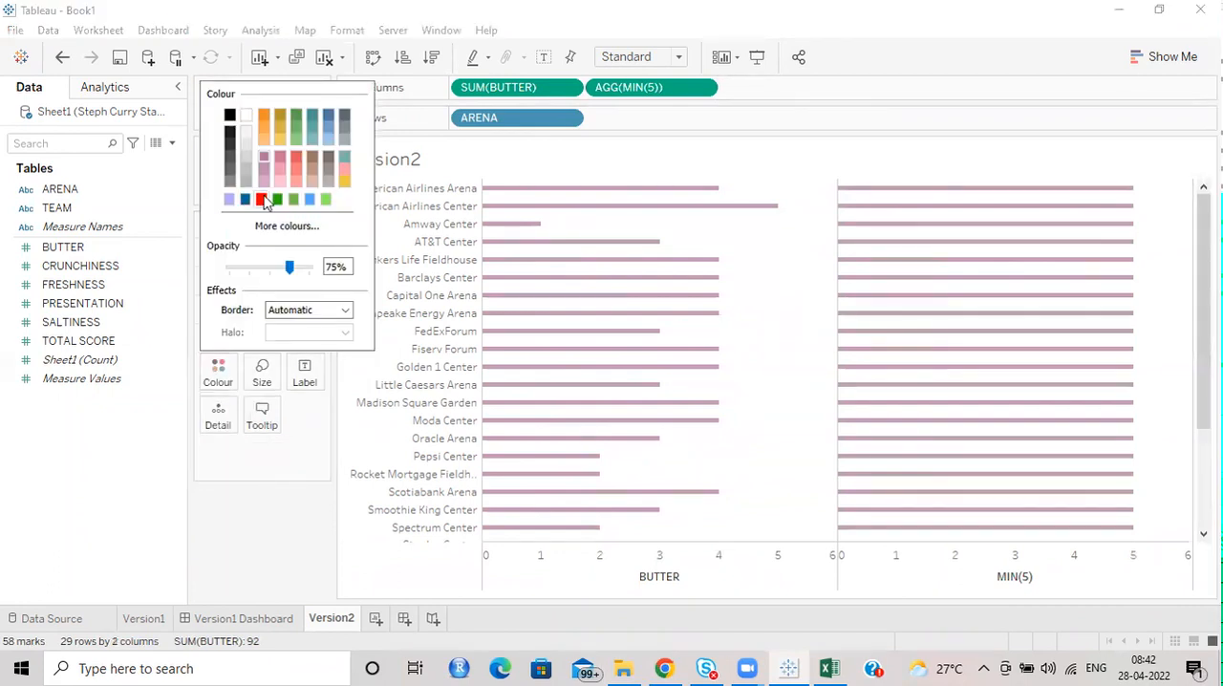
pyautogui.click(247, 144)
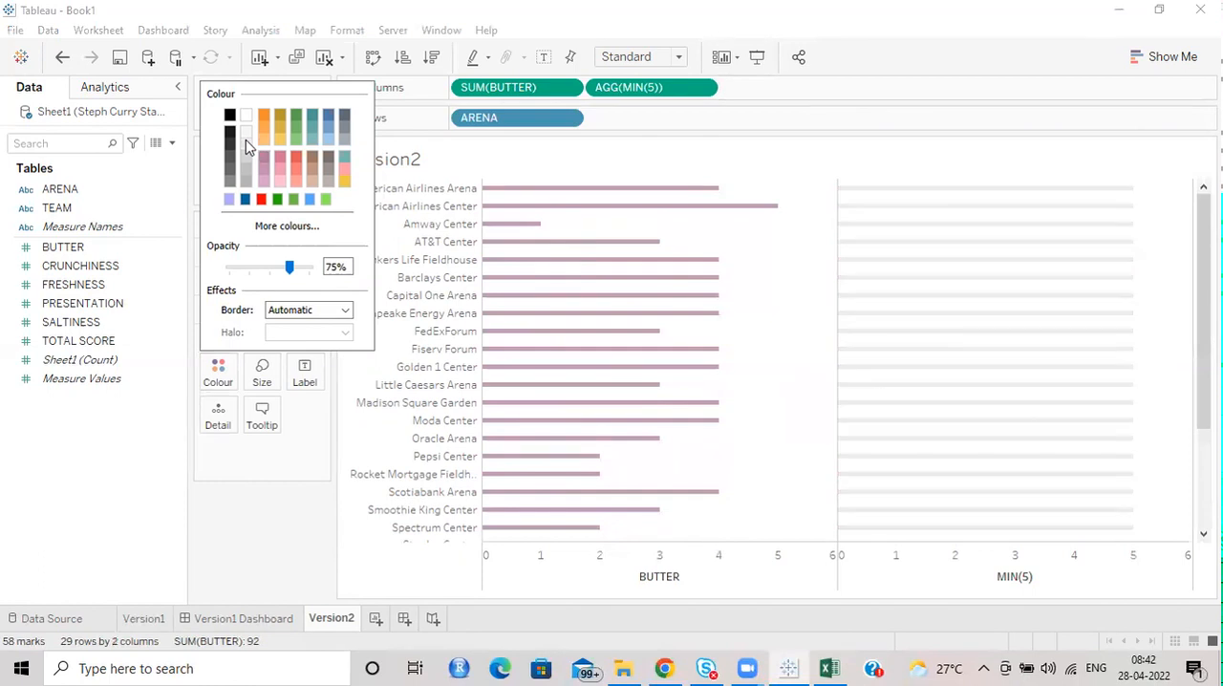
pyautogui.click(980, 40)
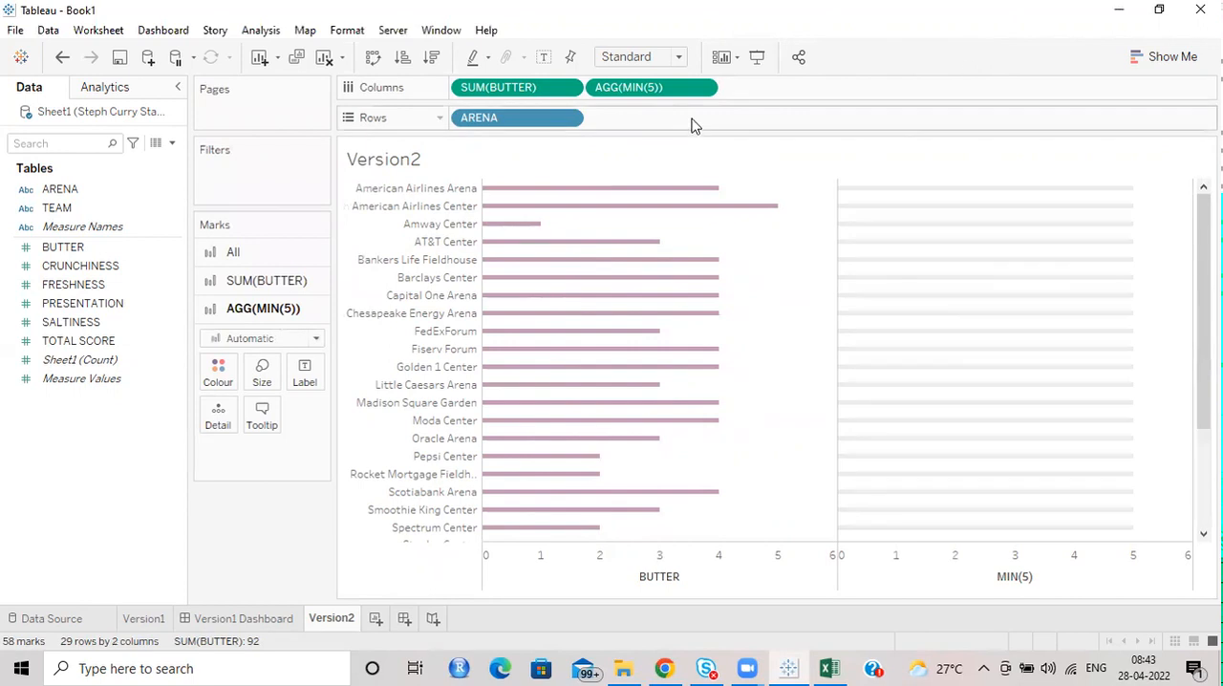
# Combine MIN(5) with SUM(BUTTER) as a dual axis and set the mark type of all marks to Bar.
pyautogui.click(701, 87)
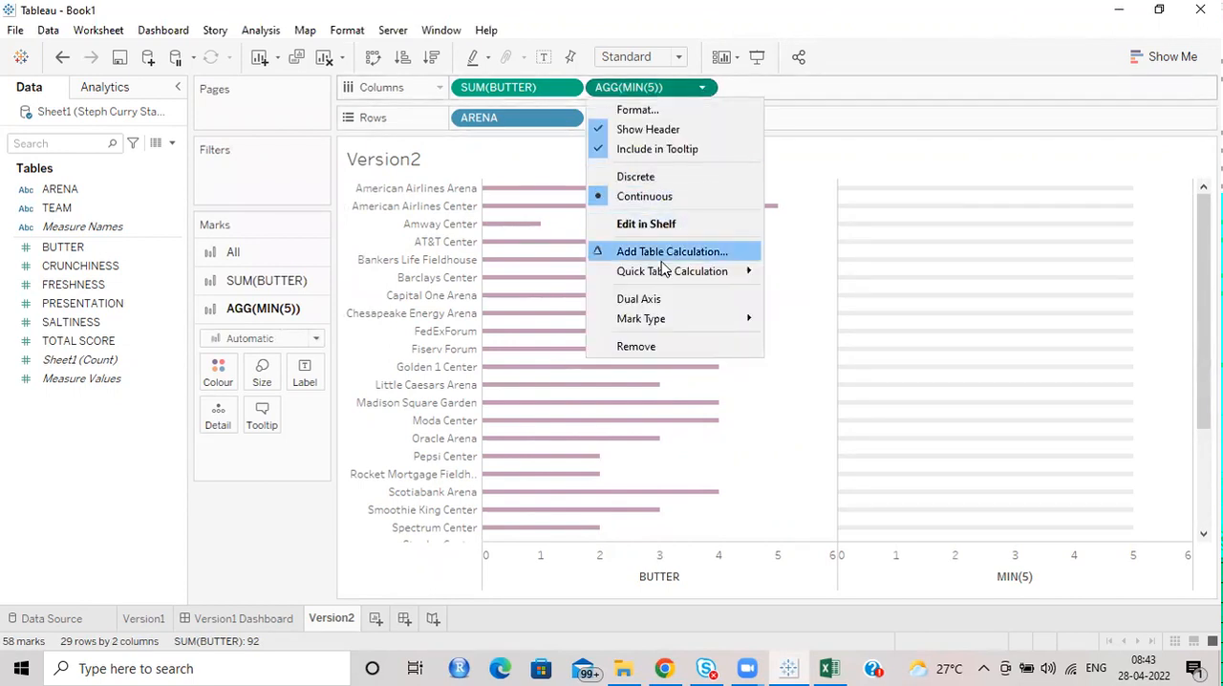
pyautogui.click(656, 303)
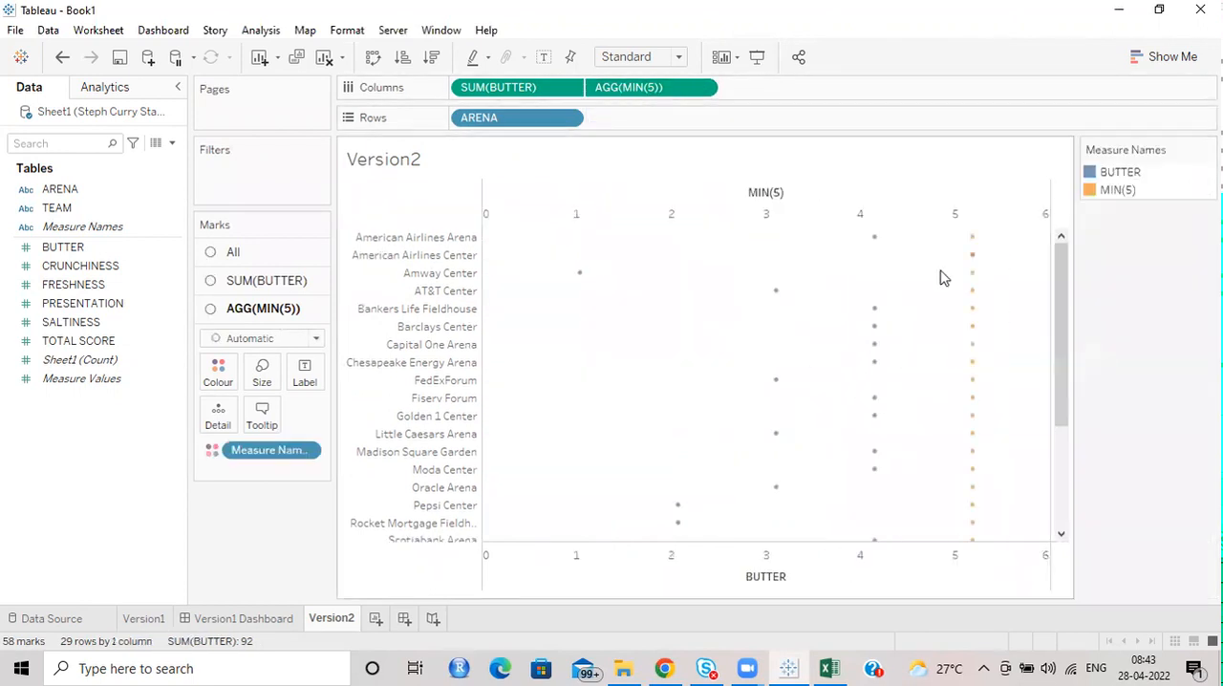
pyautogui.click(237, 252)
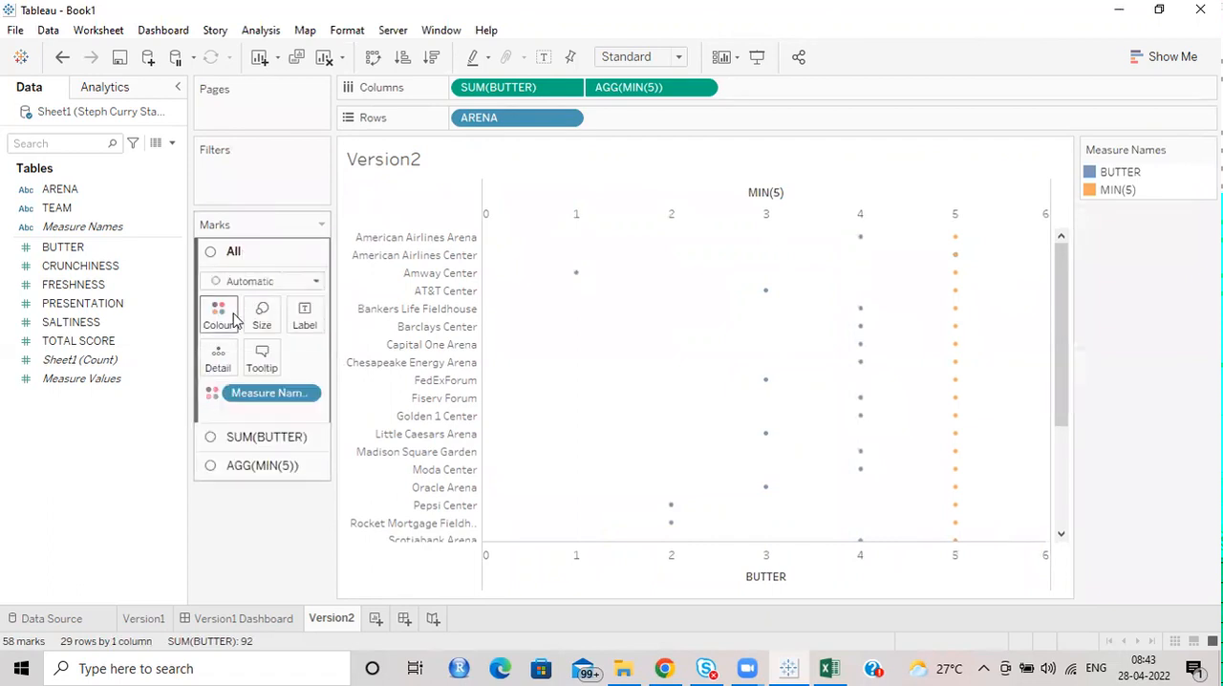
pyautogui.click(272, 281)
pyautogui.click(237, 320)
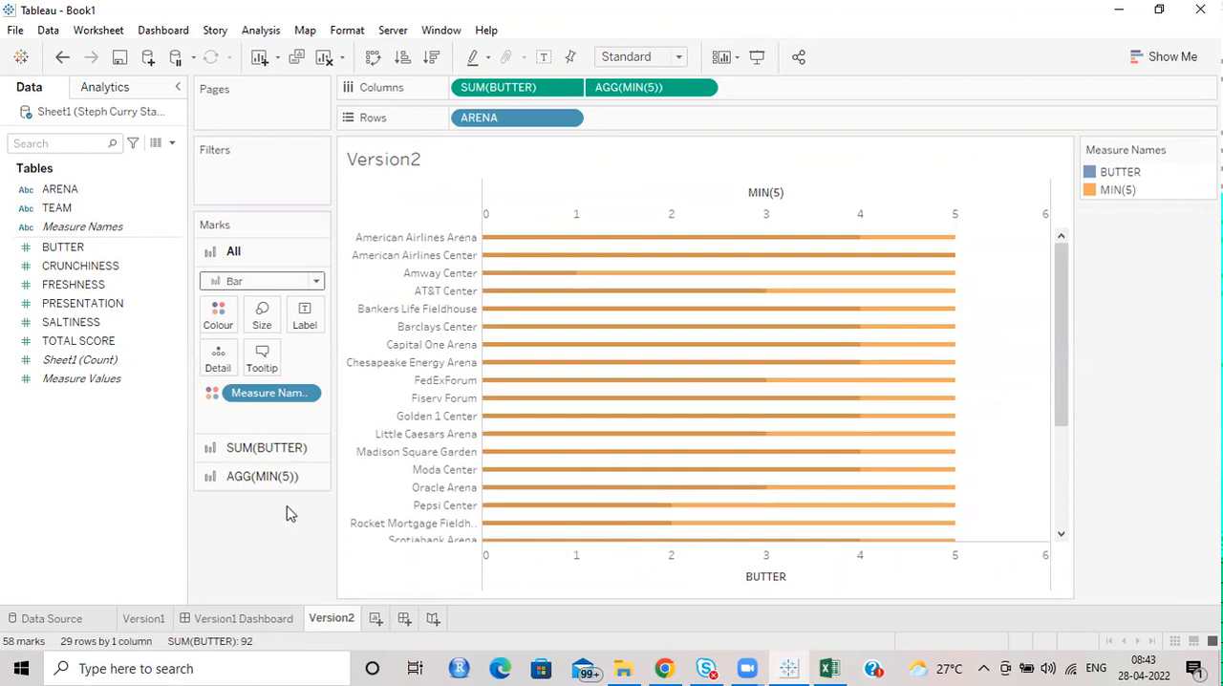
# Remove Measure Names from the colour of all marks.
pyautogui.moveTo(251, 399); pyautogui.dragTo(82, 472)
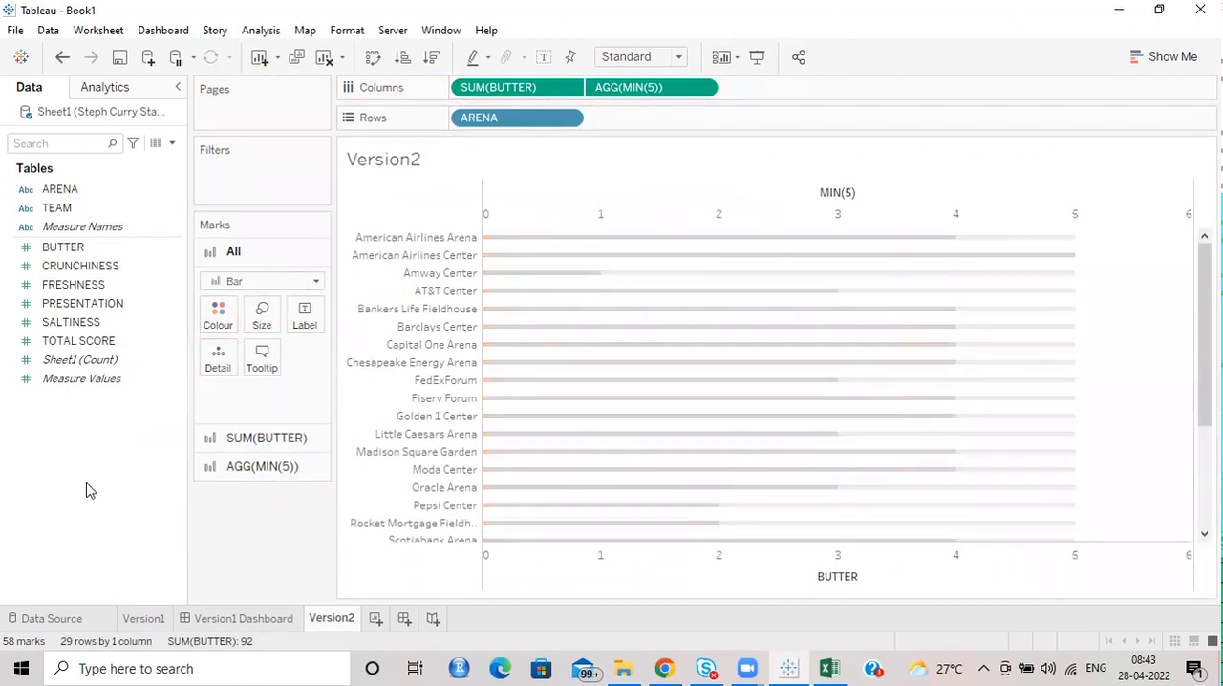
pyautogui.click(241, 441)
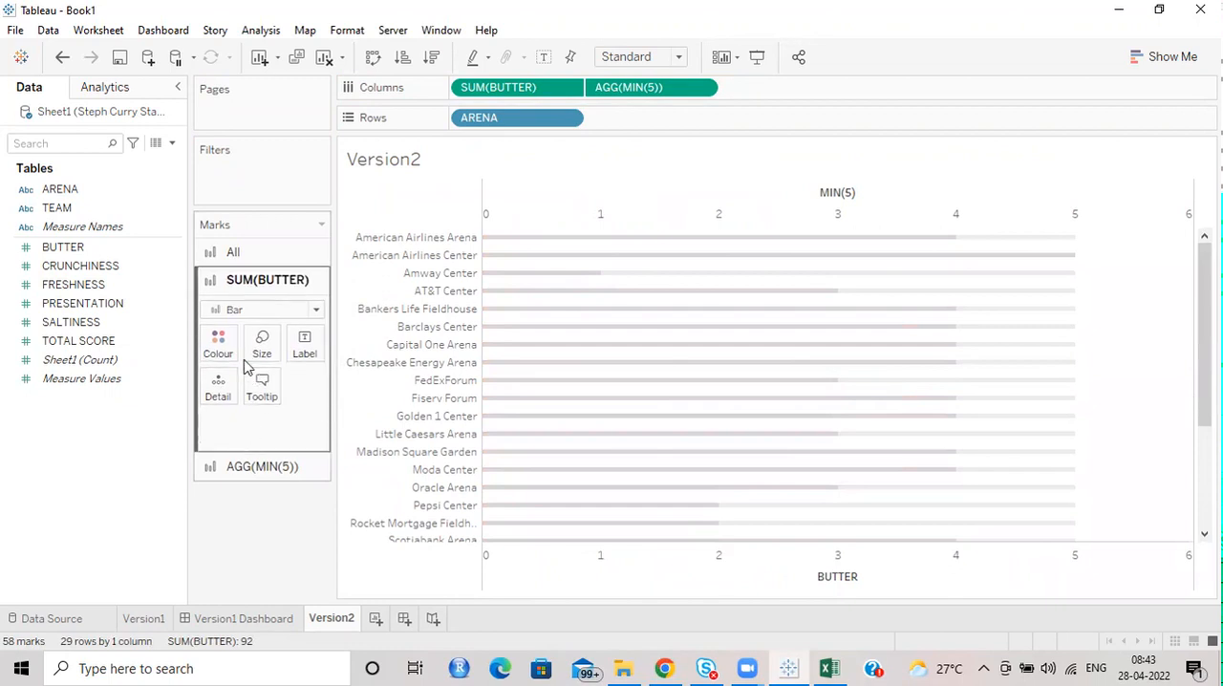
pyautogui.click(239, 468)
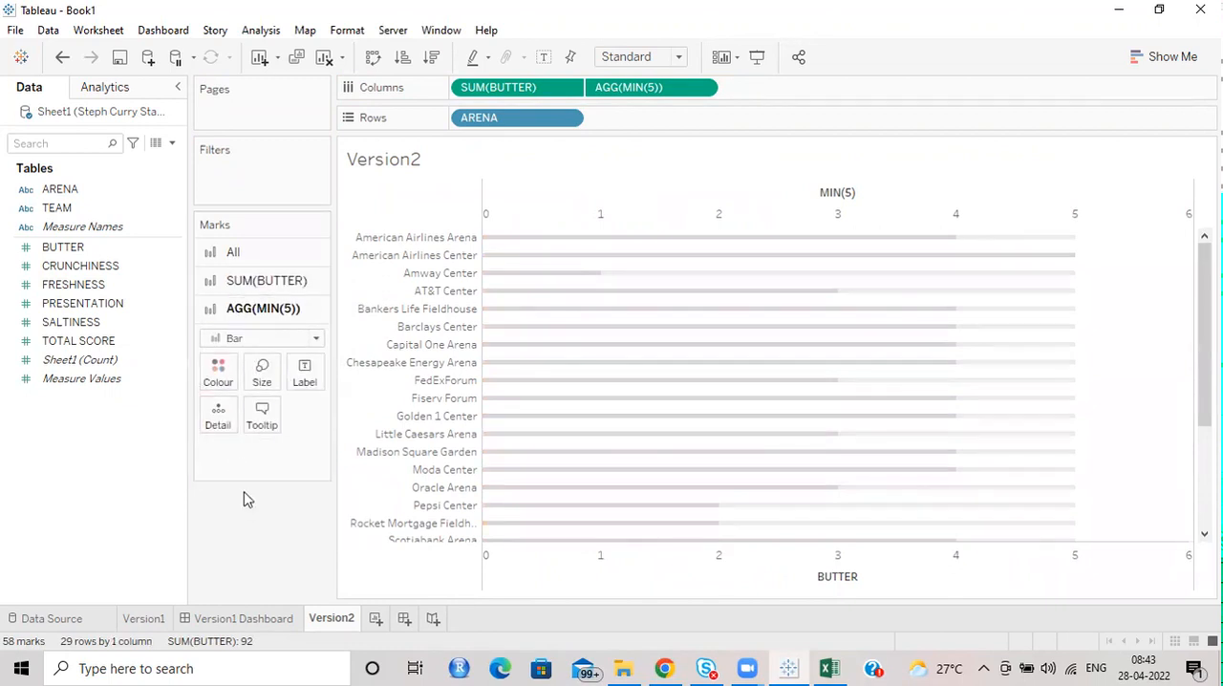
# Move the BUTTER marks to the front of the MIN(5) bars.
pyautogui.click(251, 280)
pyautogui.click(234, 349)
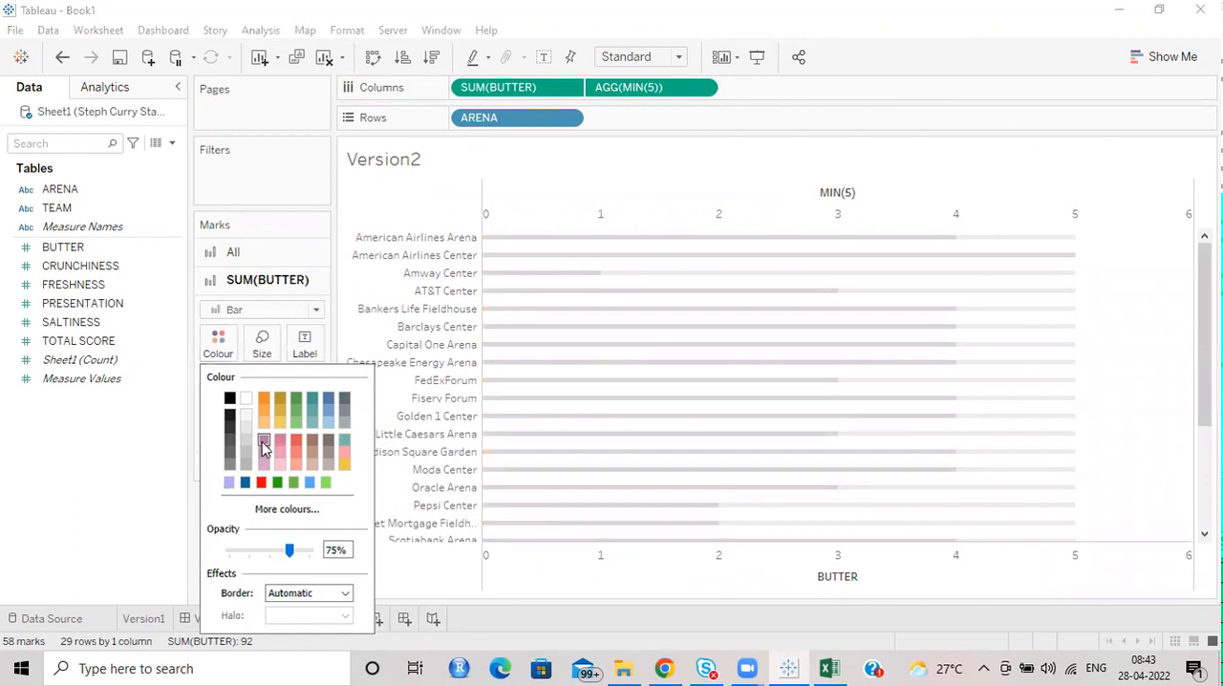
pyautogui.rightClick(957, 570)
pyautogui.click(1030, 464)
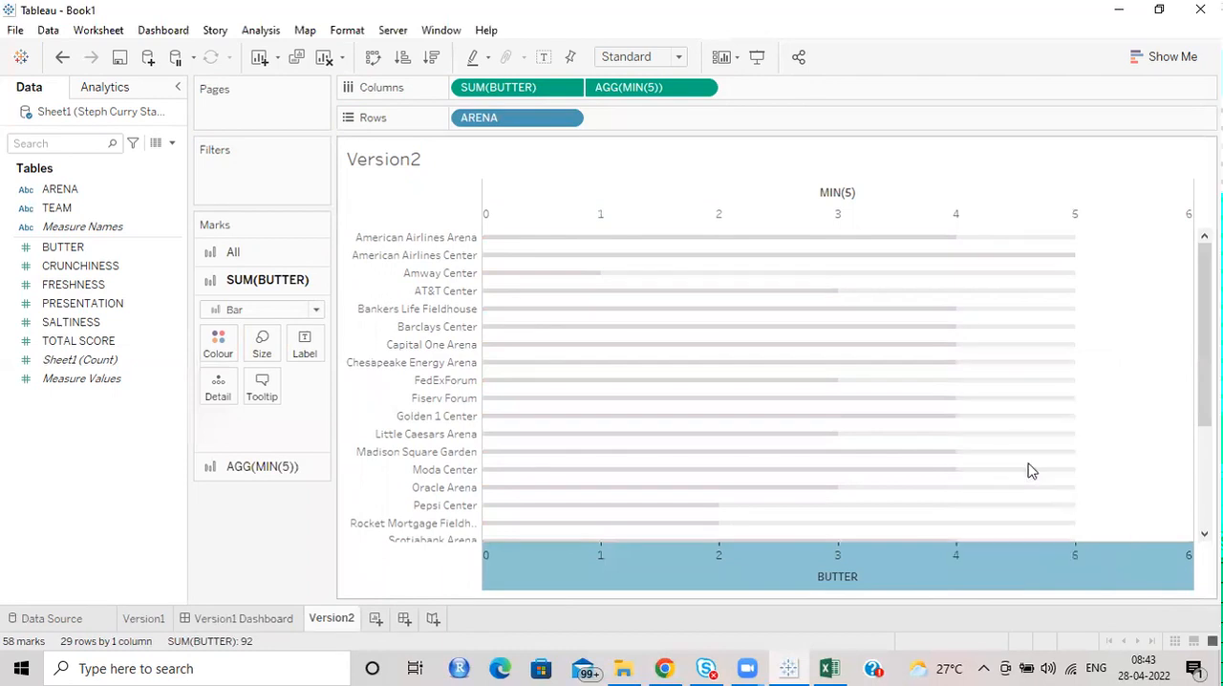
# Synchronise the BUTTER and MIN(5) axes and hide the axis headers.
pyautogui.rightClick(975, 570)
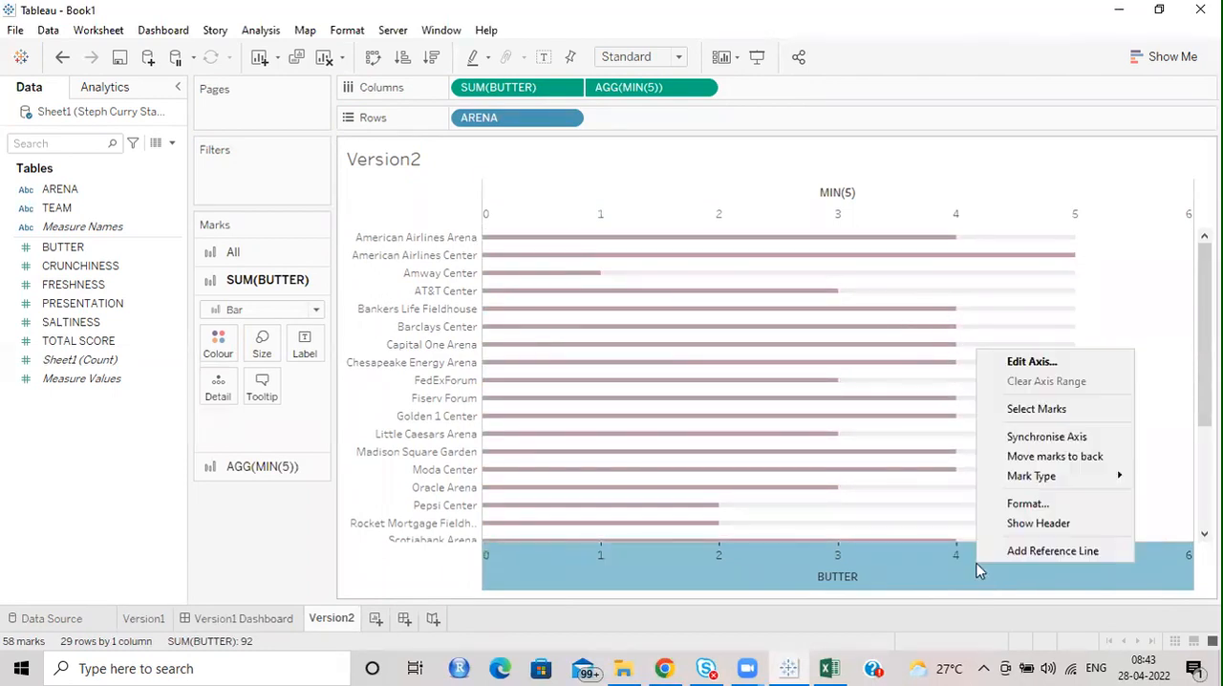
pyautogui.click(1052, 449)
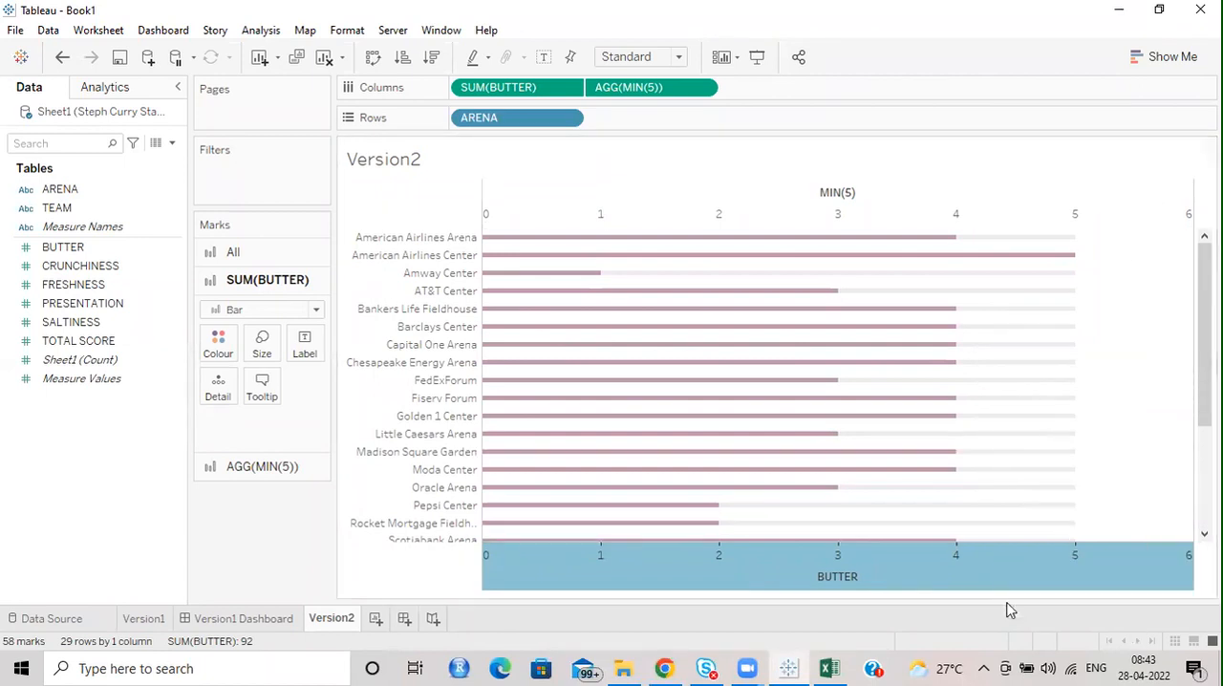
pyautogui.rightClick(909, 203)
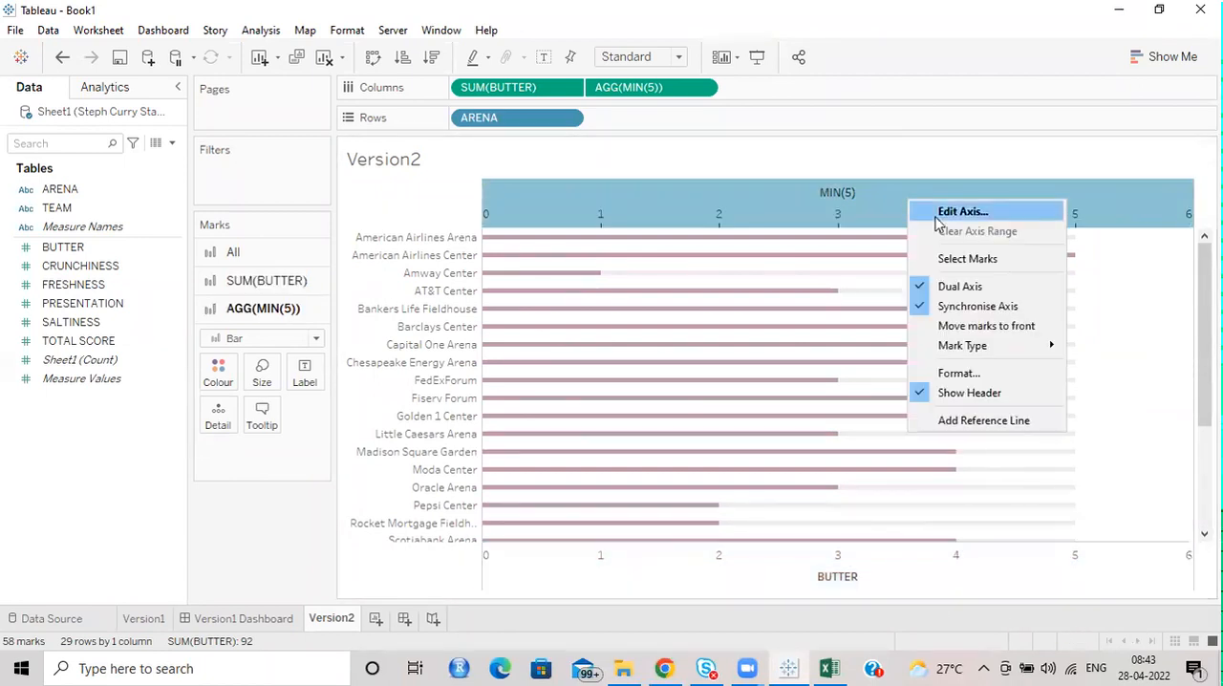
pyautogui.click(994, 394)
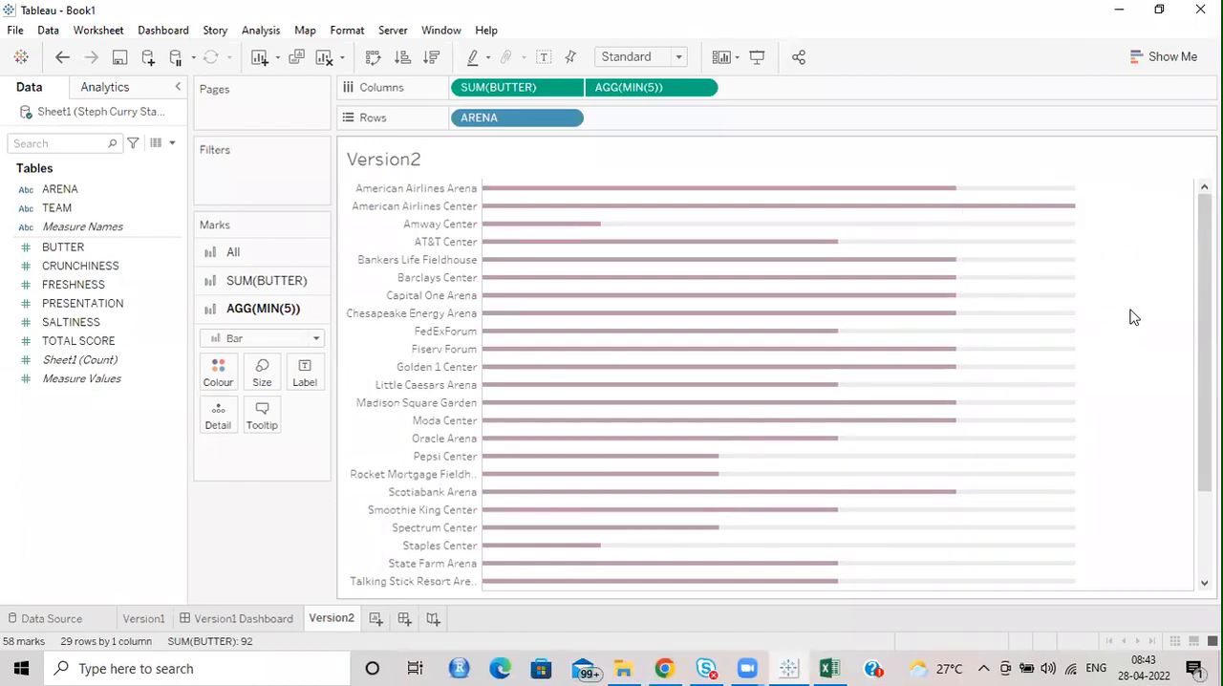
# Try lilac and teal on the BUTTER bars and settle on light blue.
pyautogui.click(253, 279)
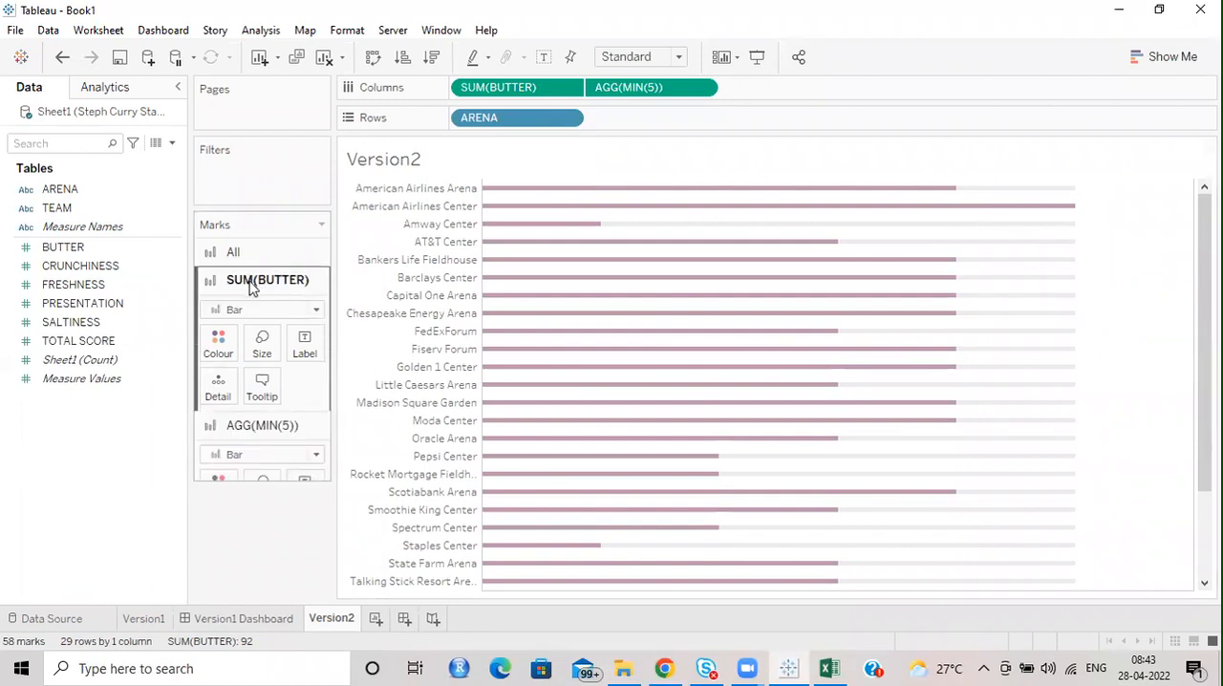
pyautogui.click(218, 344)
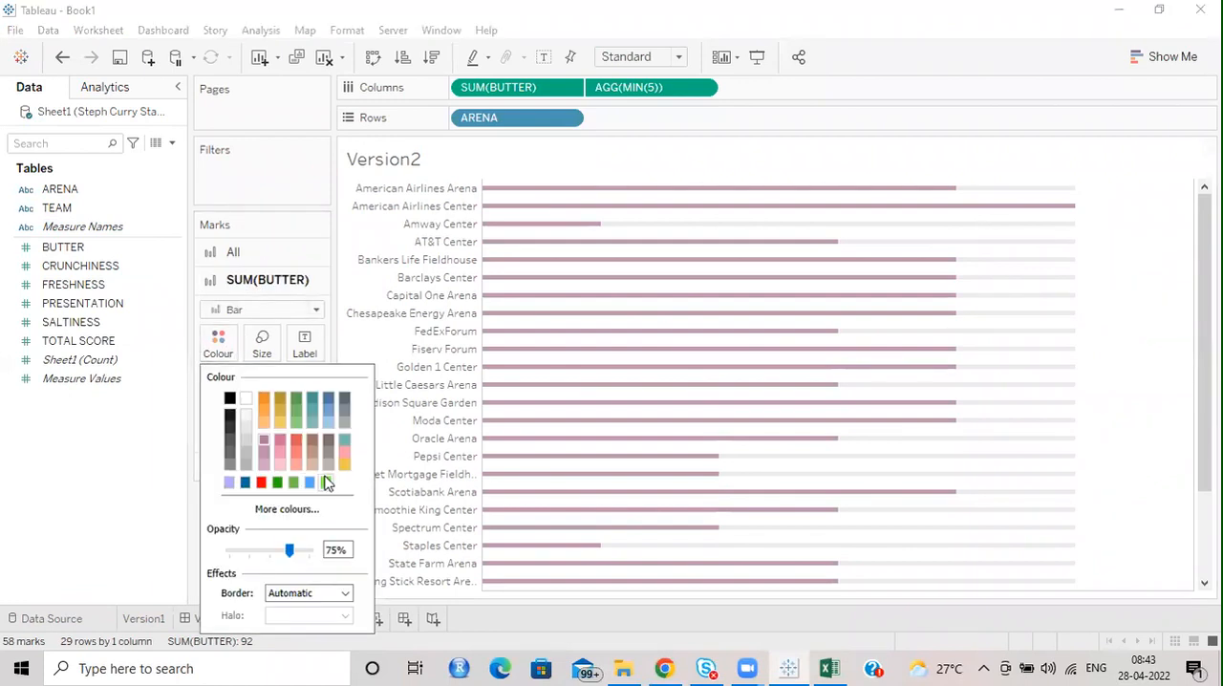
pyautogui.click(231, 483)
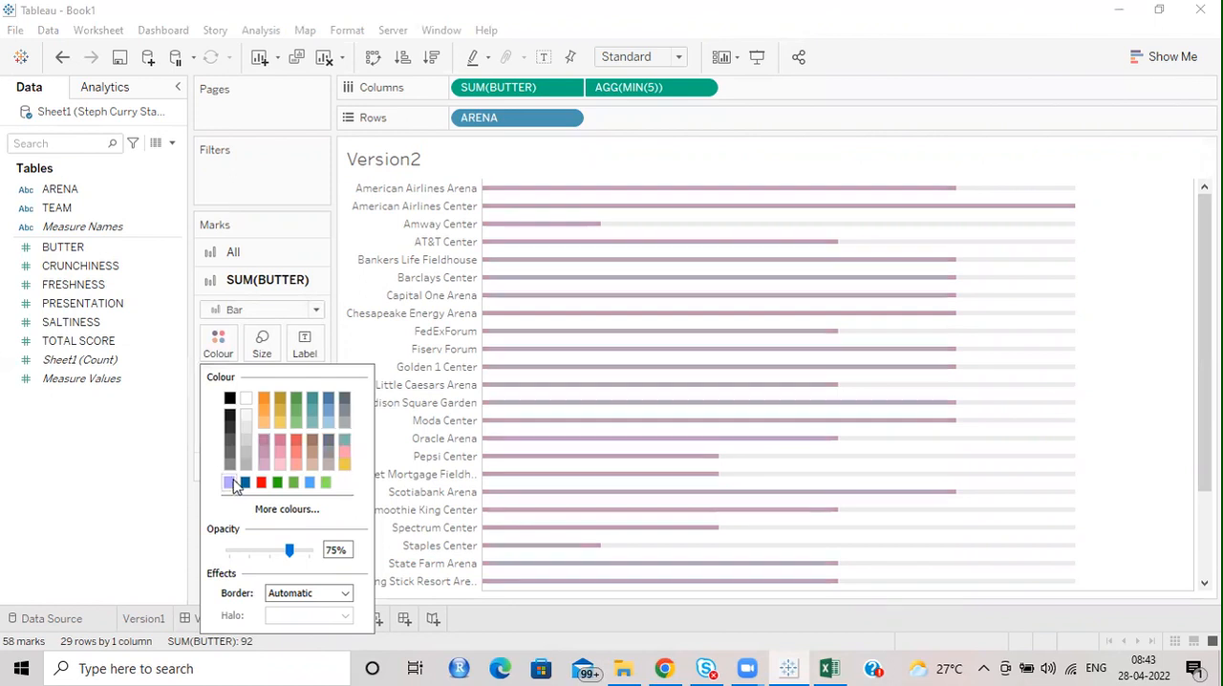
pyautogui.click(345, 445)
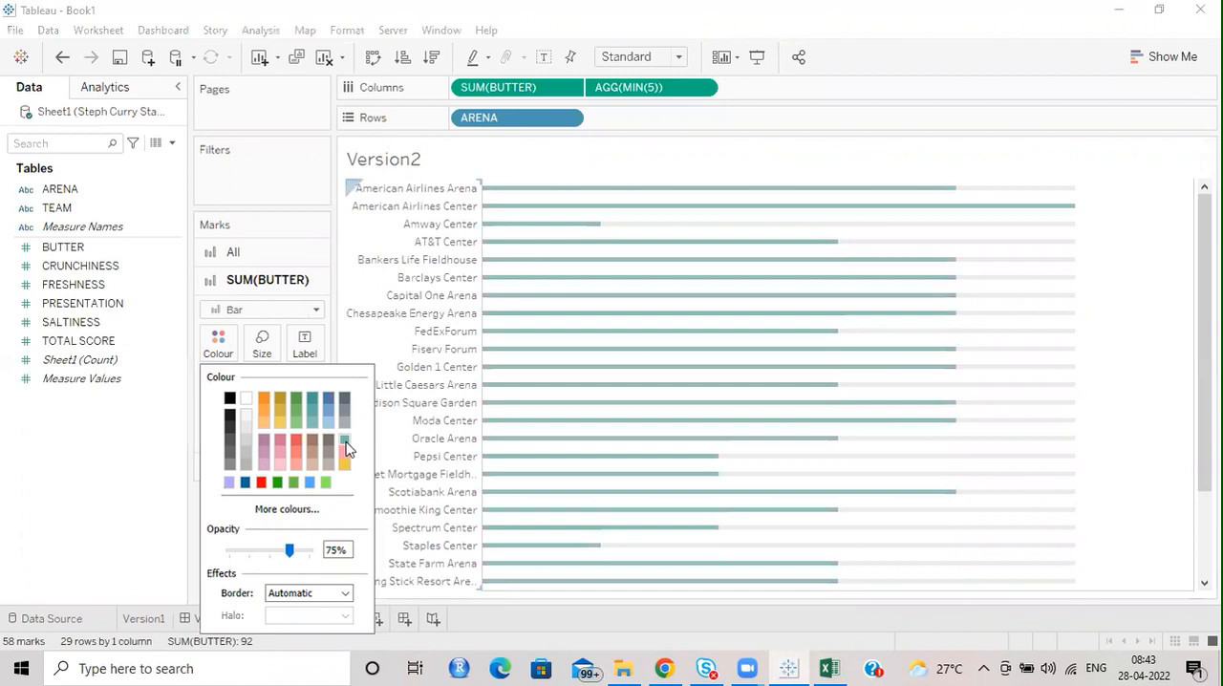
pyautogui.click(327, 428)
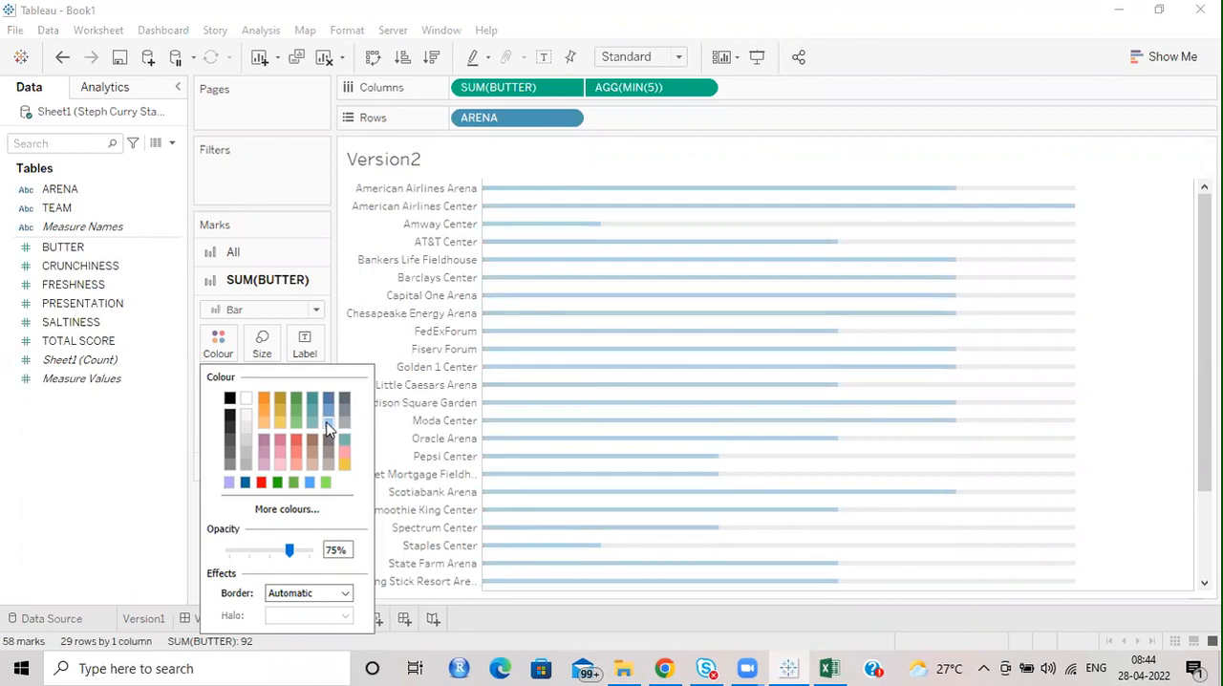
# Try thicker sizes for all bars and make them slightly thinner than the original.
pyautogui.click(233, 252)
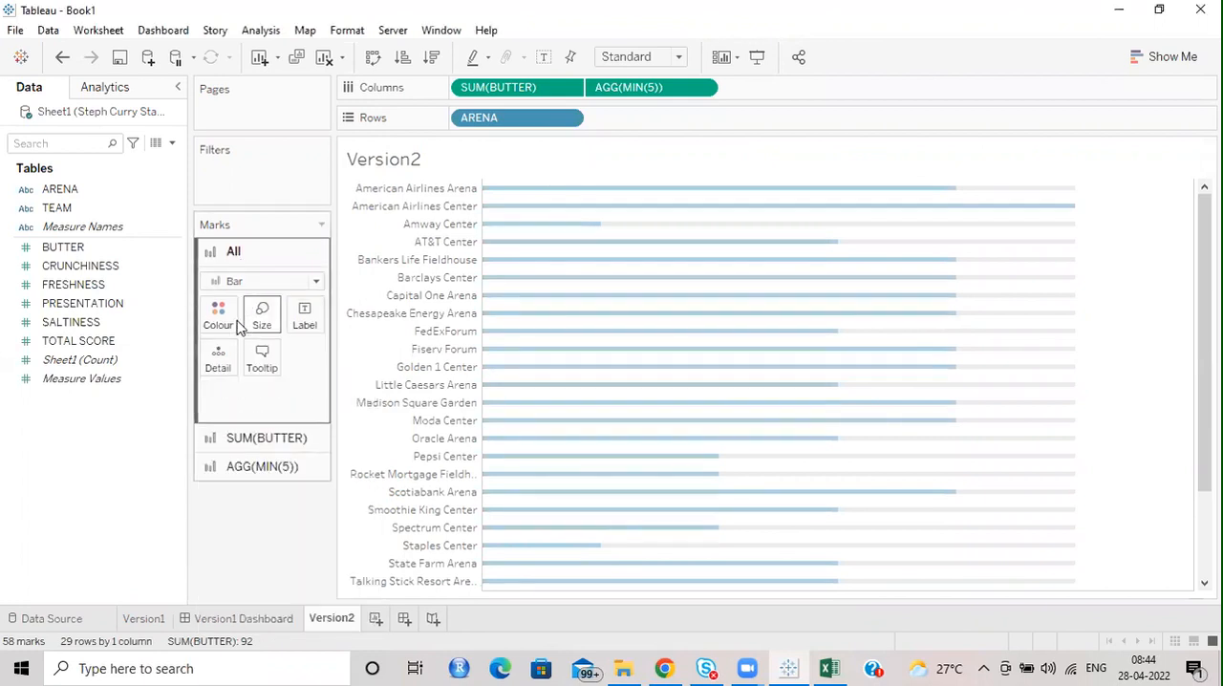
pyautogui.click(218, 311)
pyautogui.click(262, 311)
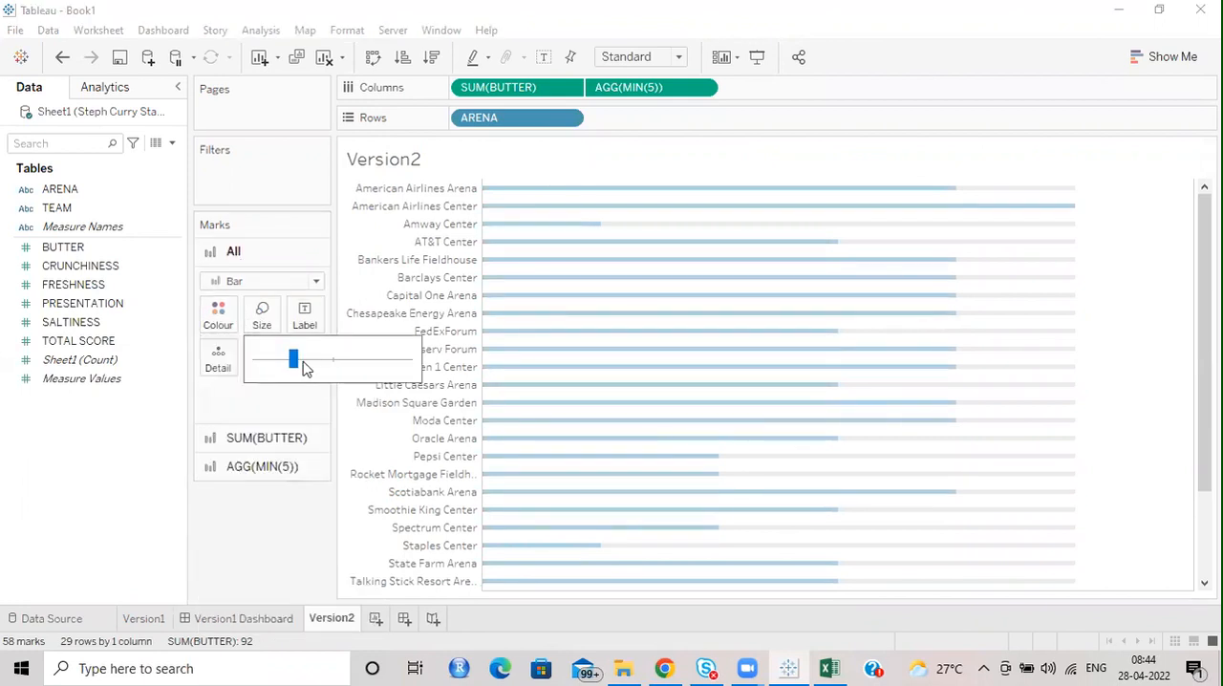
pyautogui.moveTo(296, 371); pyautogui.dragTo(322, 360)
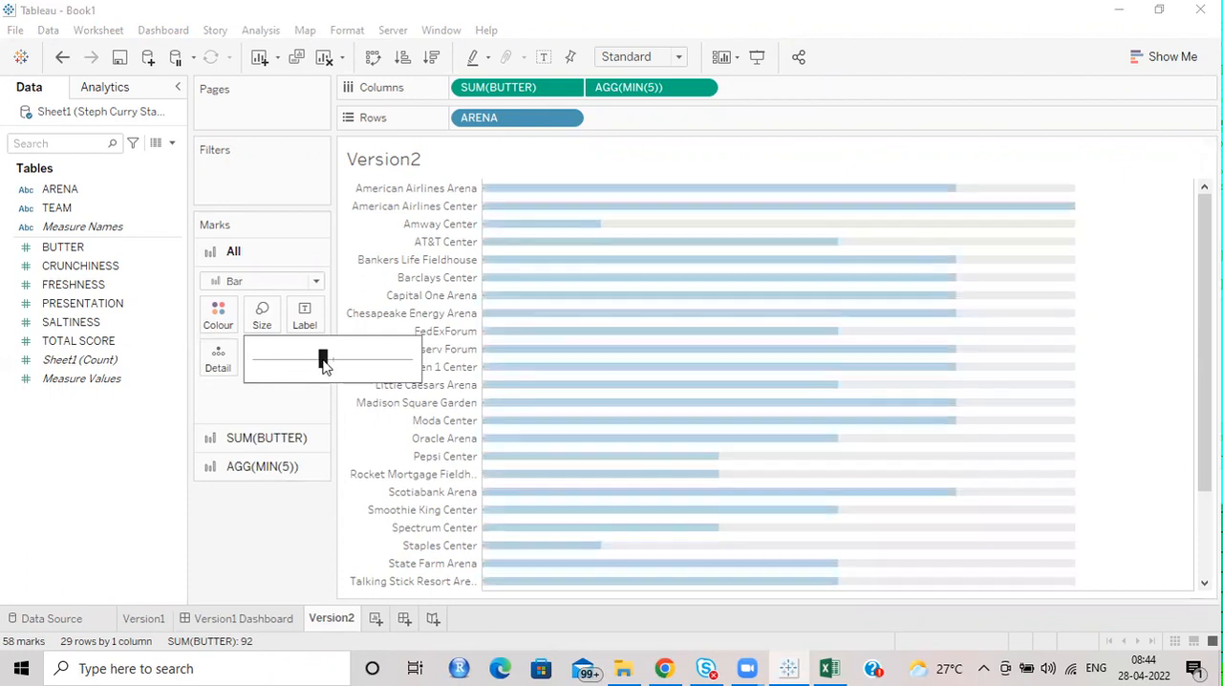
pyautogui.click(309, 360)
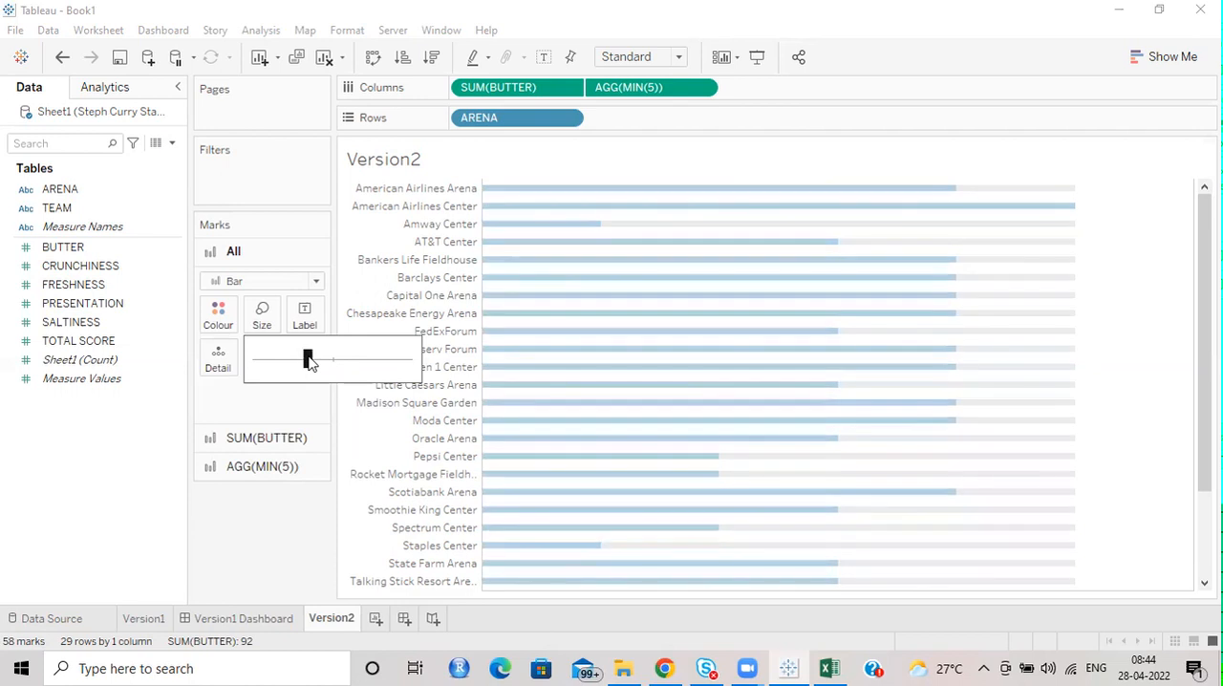
pyautogui.moveTo(292, 363); pyautogui.dragTo(291, 364)
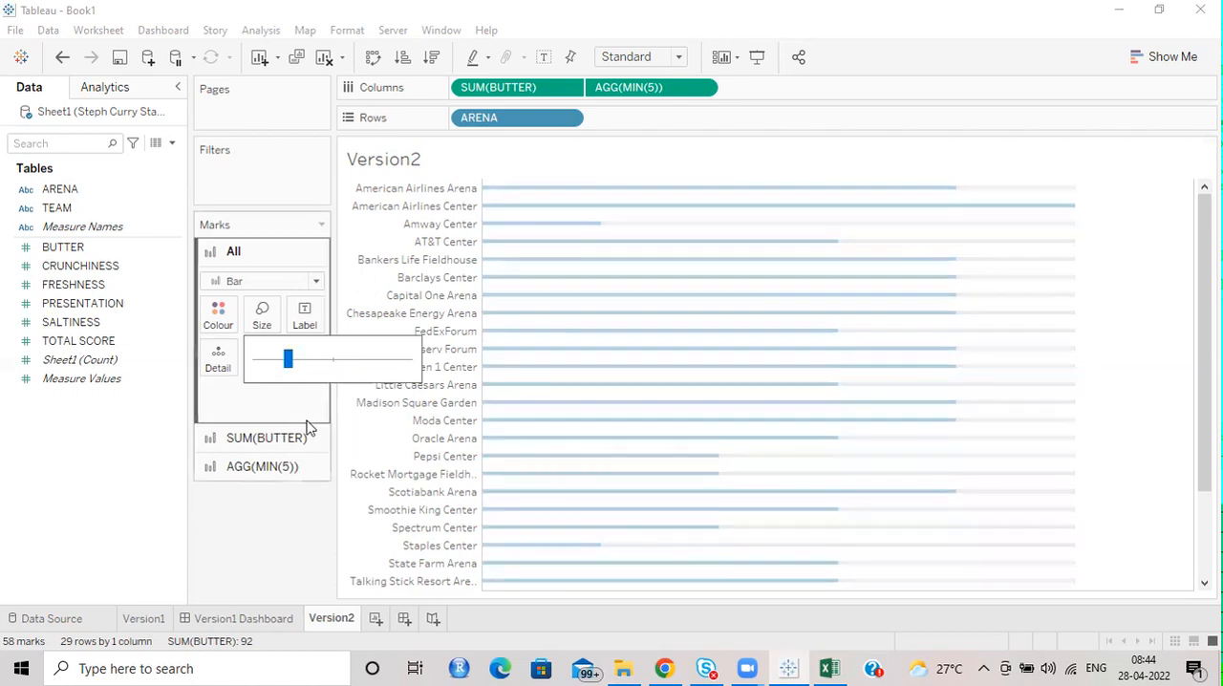
pyautogui.click(1154, 317)
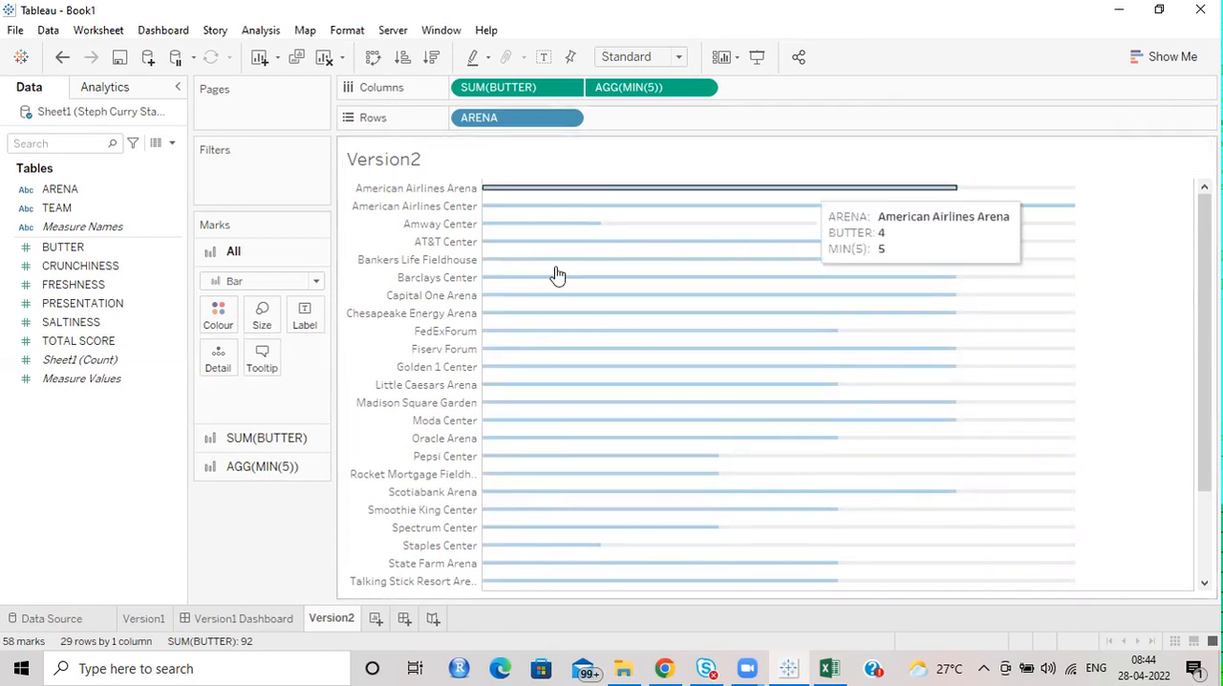
# Add CRUNCHINESS to Columns after MIN(5).
pyautogui.click(52, 267)
pyautogui.moveTo(63, 267); pyautogui.dragTo(754, 87)
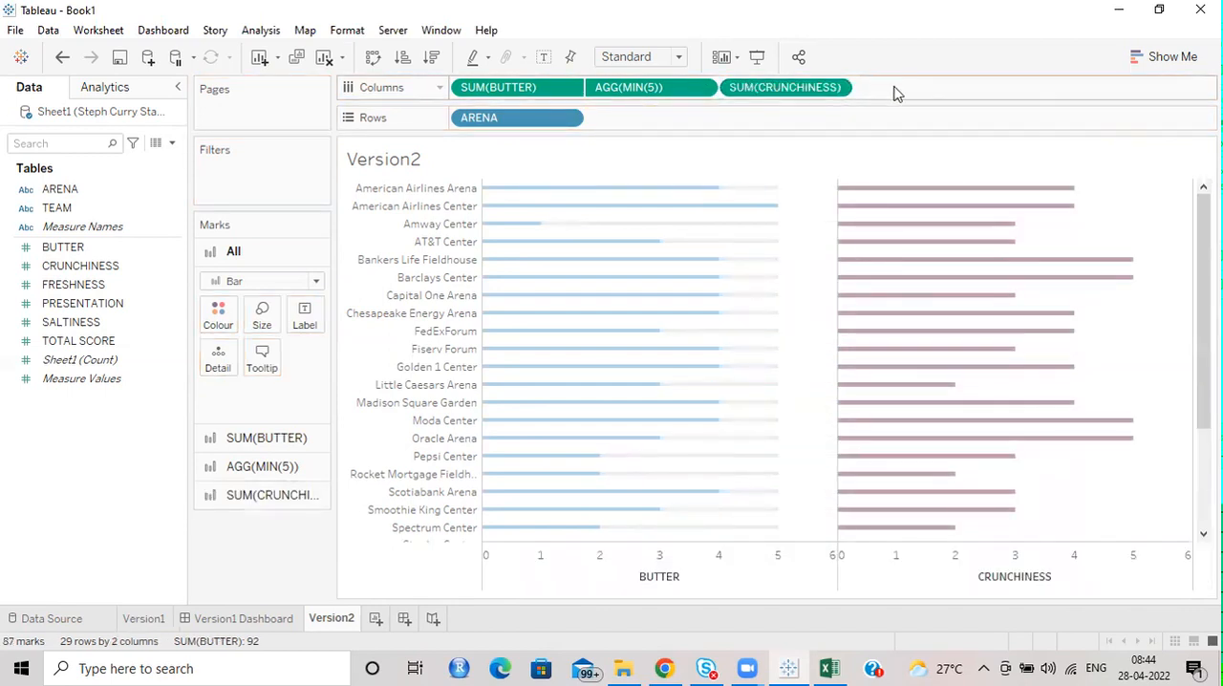
# Add MIN(5) to Columns after CRUNCHINESS and colour its bars light grey.
pyautogui.write('MIN(')
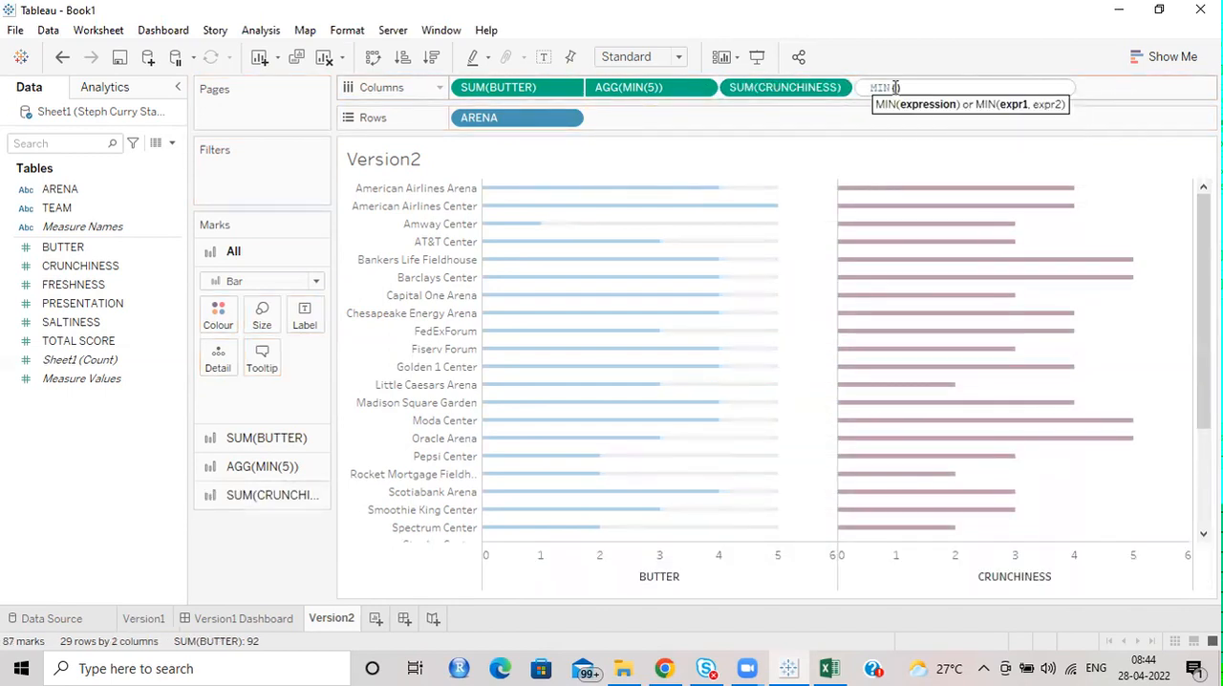
pyautogui.write('5')
pyautogui.press('Return')
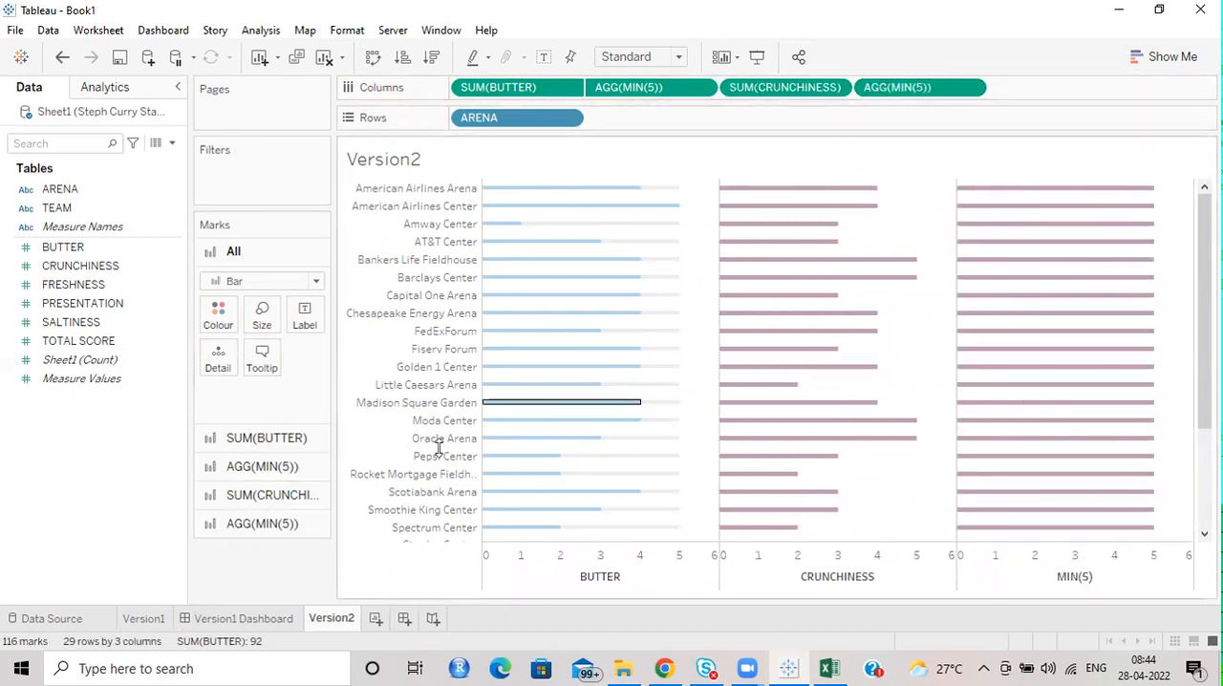
pyautogui.click(265, 526)
pyautogui.click(218, 432)
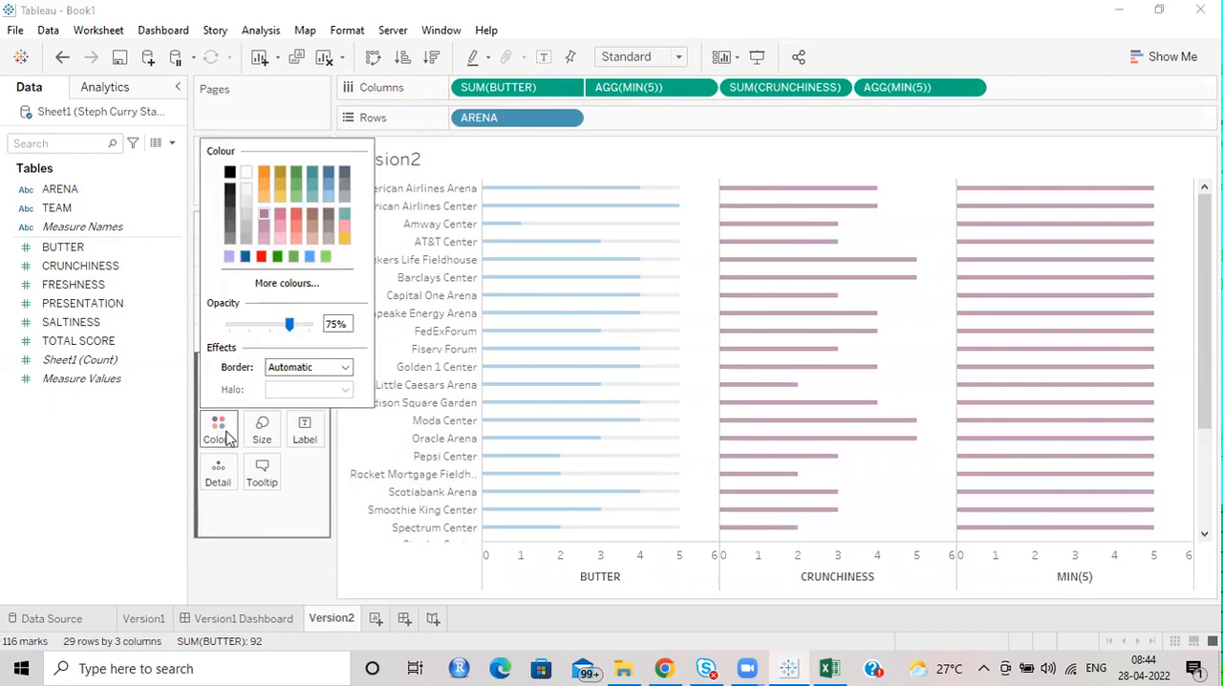
pyautogui.click(244, 202)
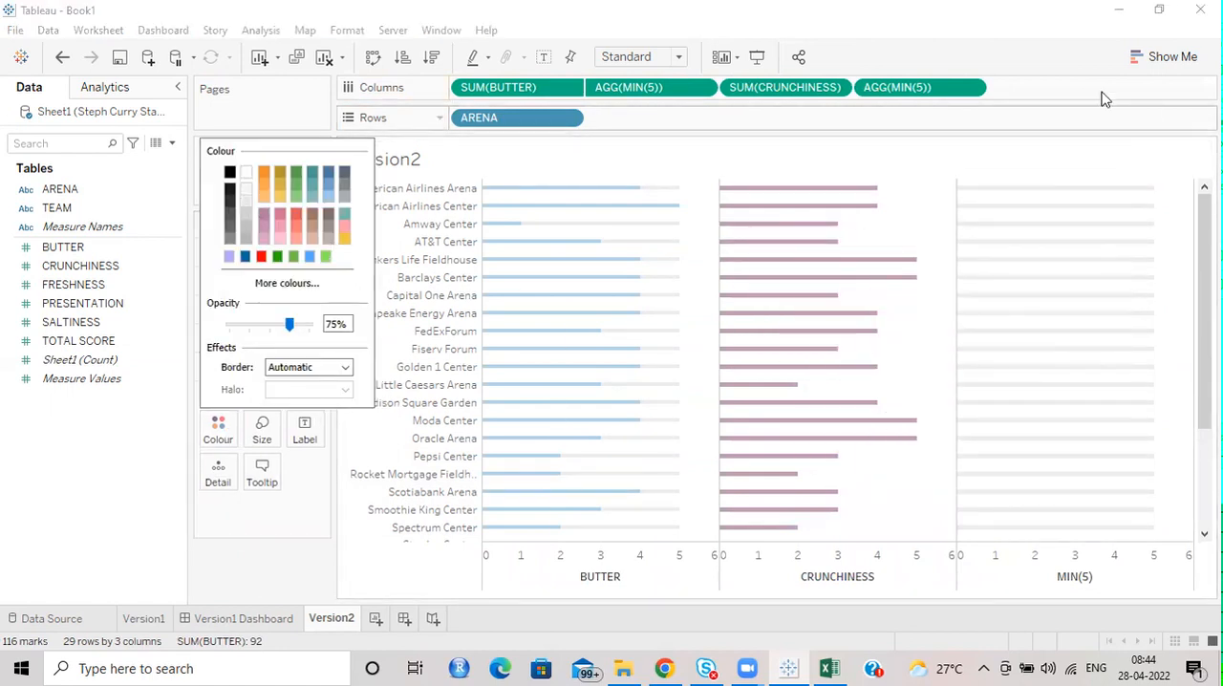
# Put CRUNCHINESS and its MIN(5) on a dual axis and remove Measure Names from the colour of both marks.
pyautogui.click(975, 87)
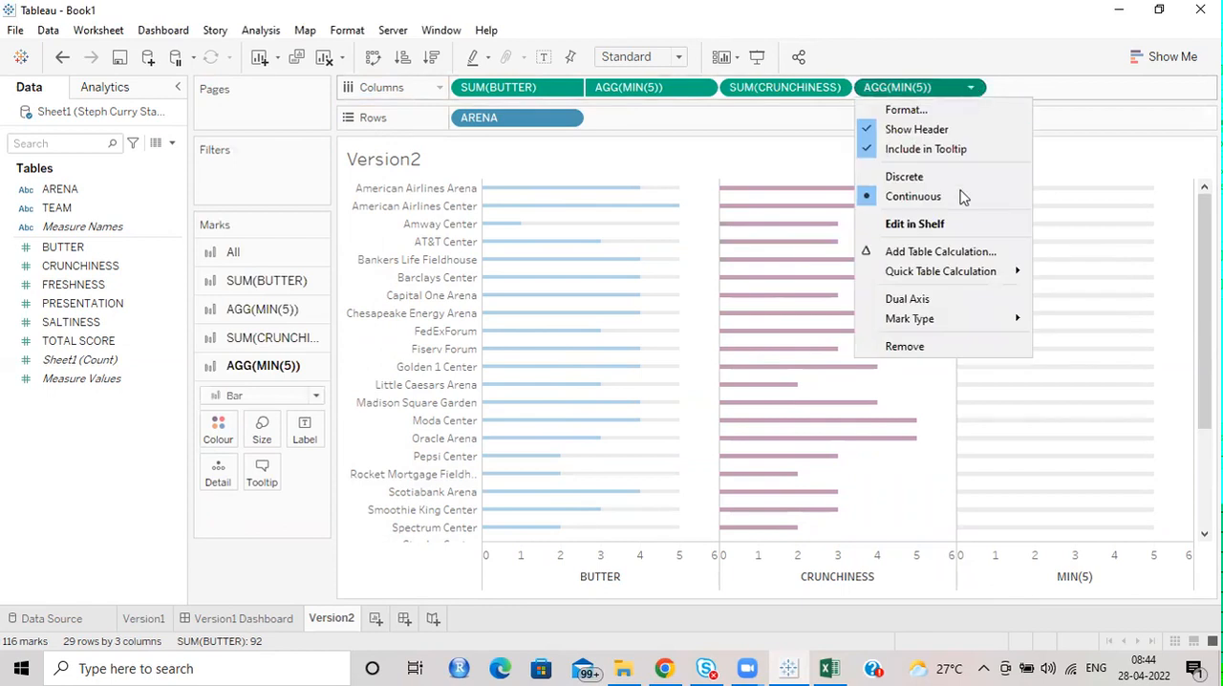
pyautogui.click(937, 298)
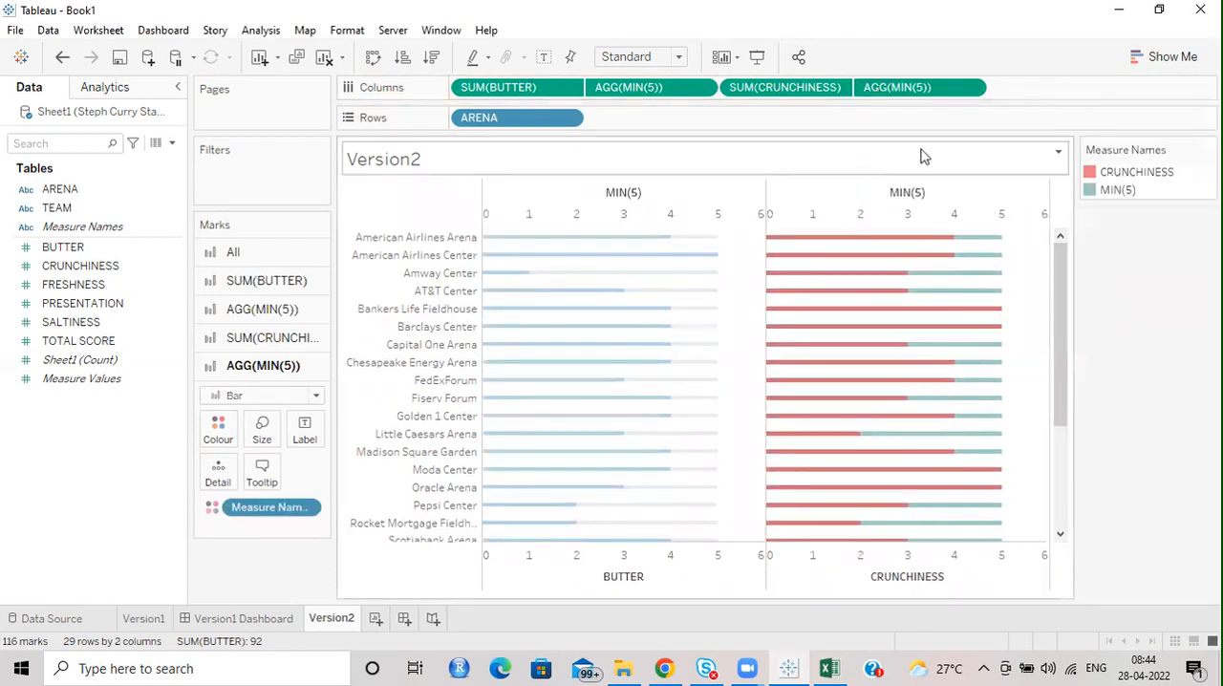
pyautogui.moveTo(263, 514); pyautogui.dragTo(113, 531)
pyautogui.click(216, 338)
pyautogui.moveTo(242, 488); pyautogui.dragTo(96, 513)
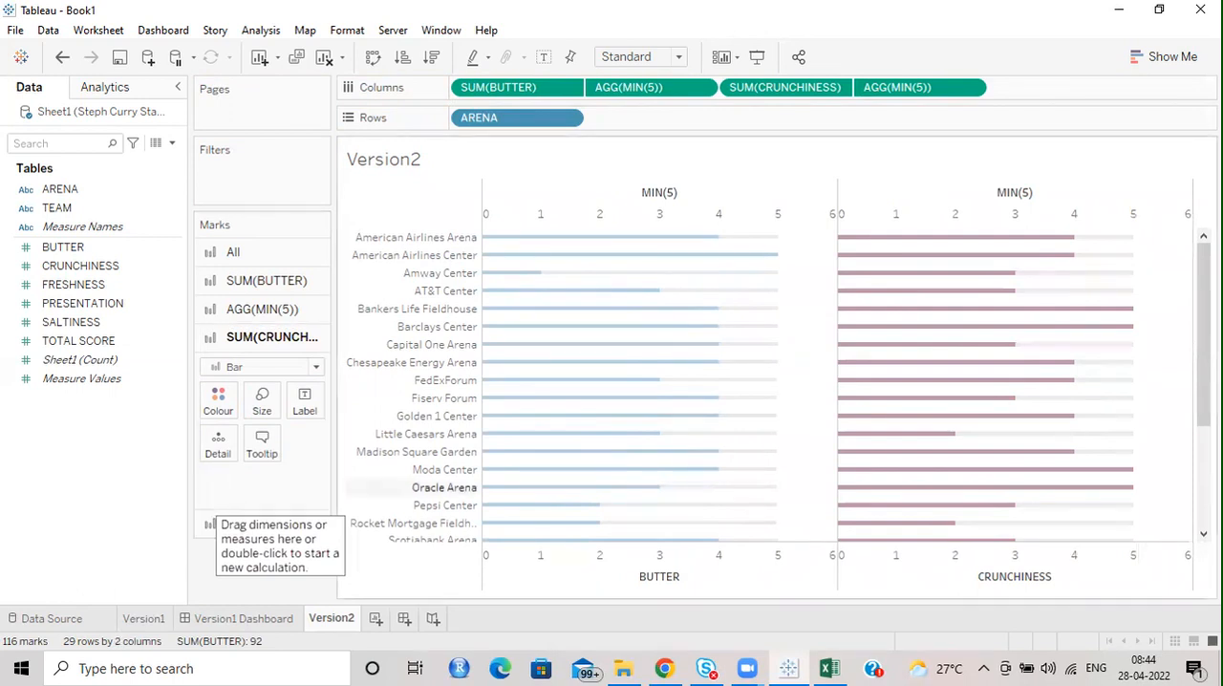
# Copy the HTML colour code #a0cbe8 from the BUTTER bars, leaving their colour as it is.
pyautogui.click(254, 280)
pyautogui.click(220, 346)
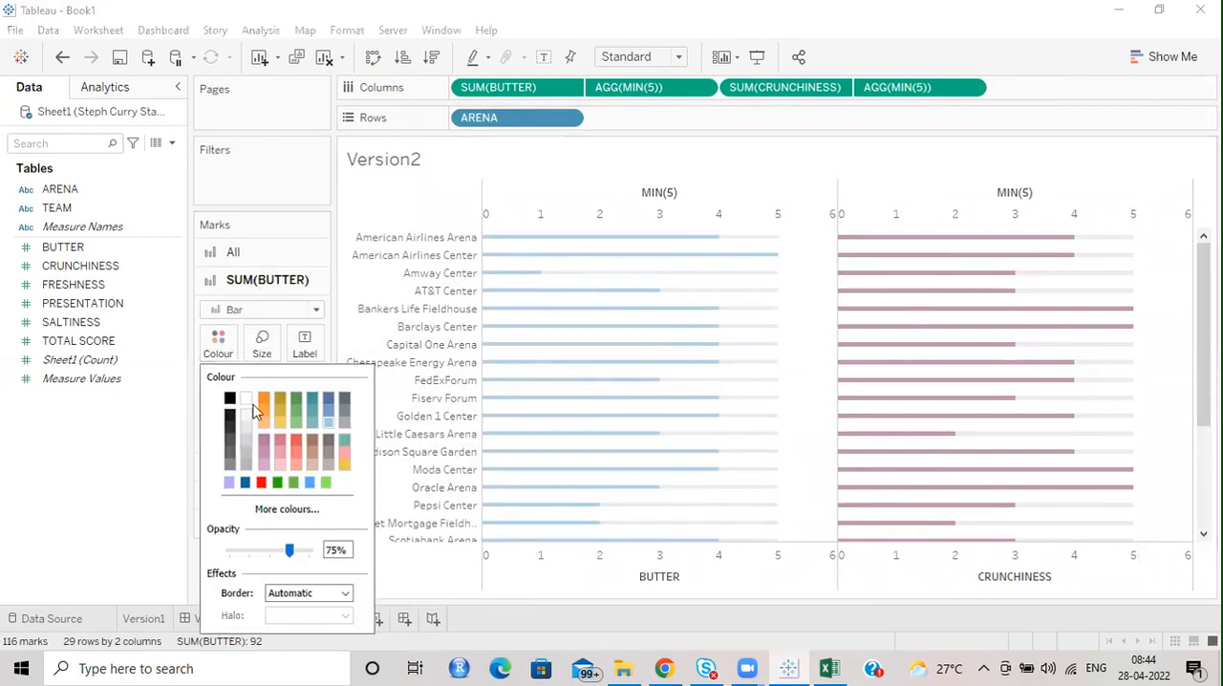
pyautogui.click(258, 510)
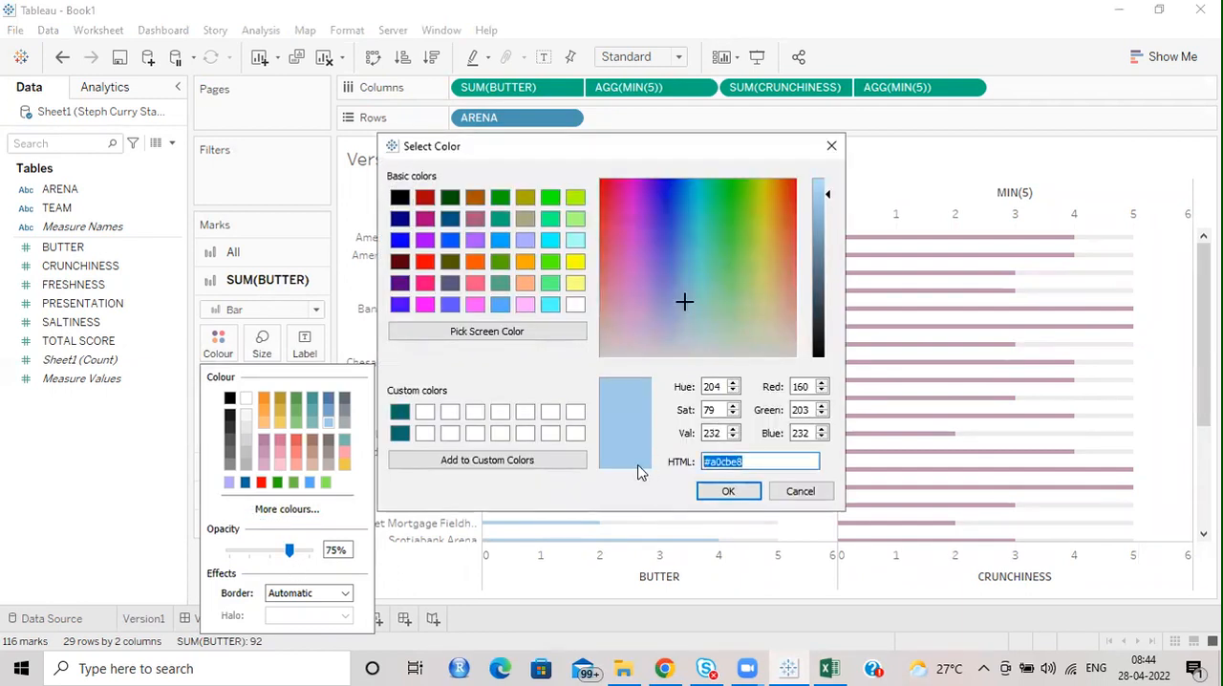
pyautogui.click(800, 491)
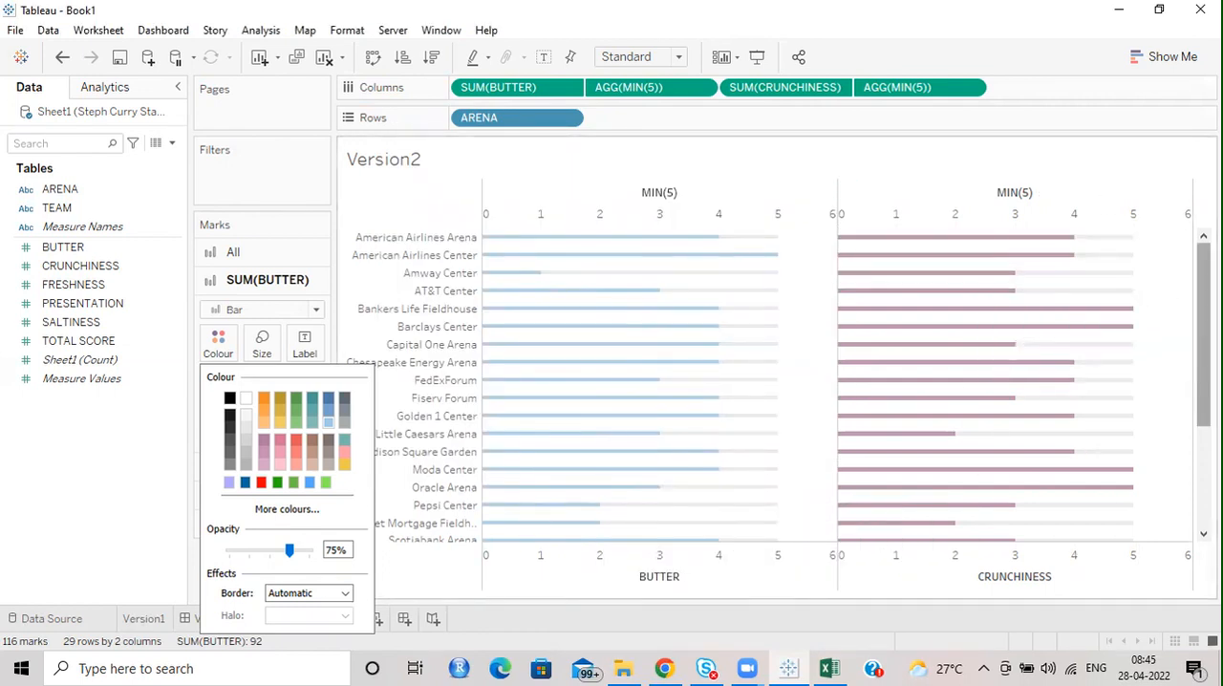
pyautogui.click(1203, 307)
# Set the colour of the CRUNCHINESS bars to the copied code #a0cbe8.
pyautogui.click(267, 495)
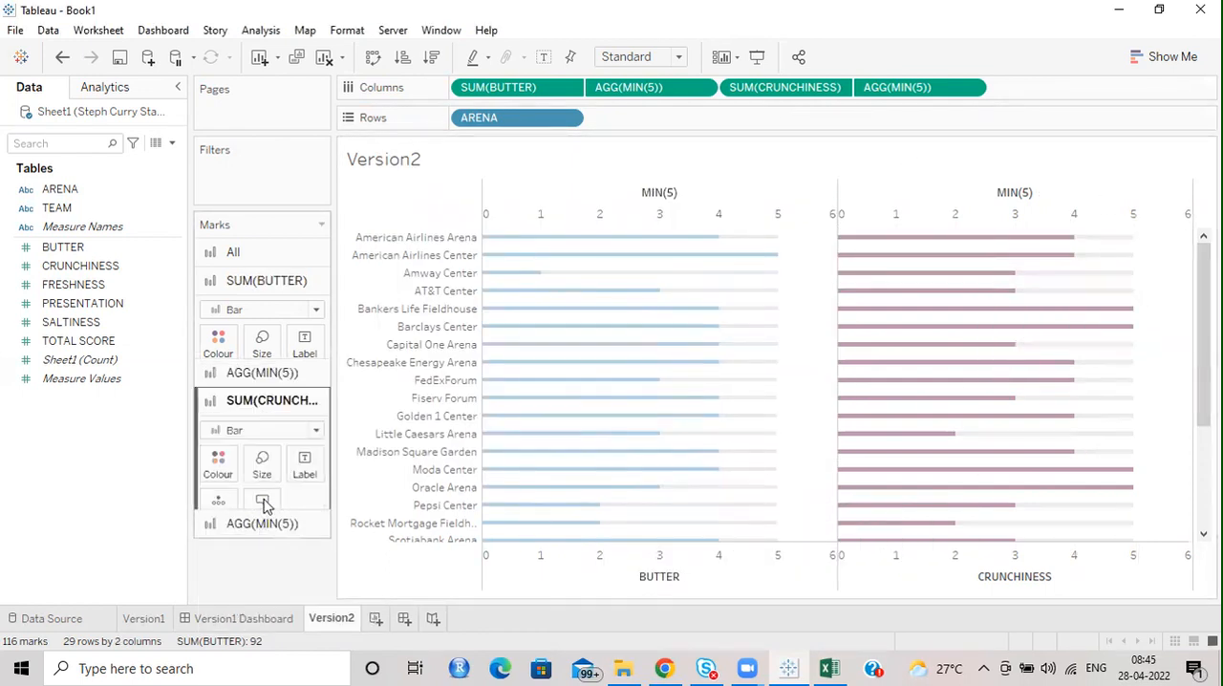
pyautogui.click(216, 397)
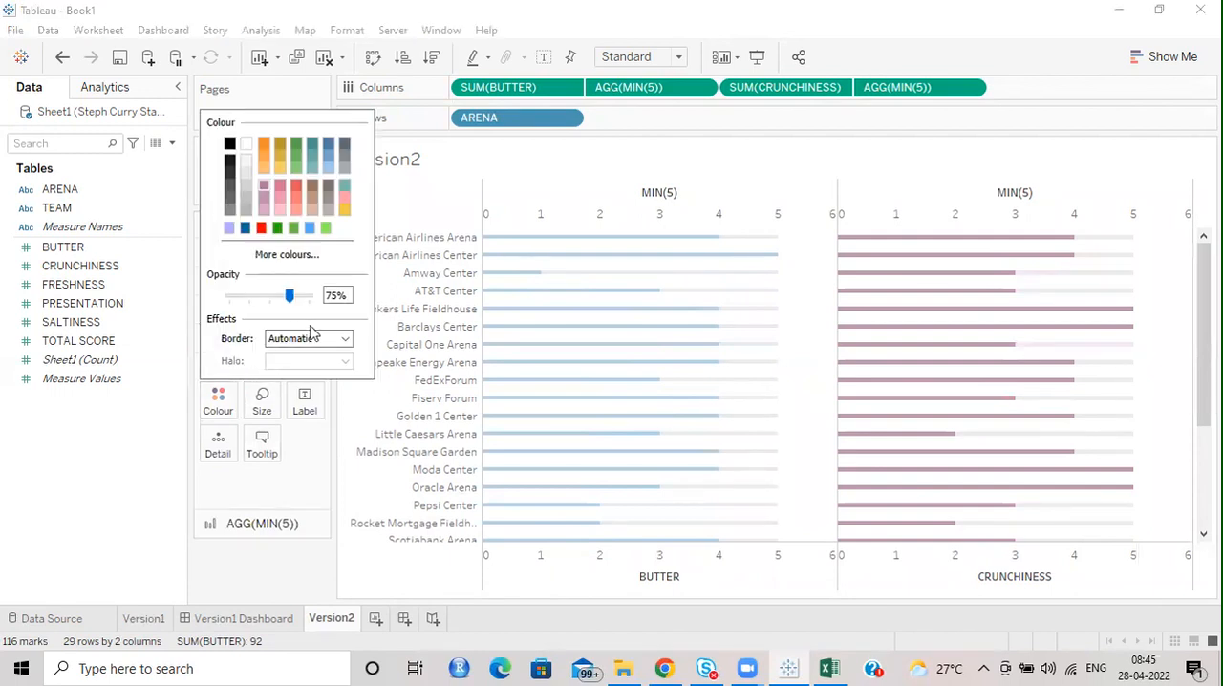
pyautogui.click(286, 254)
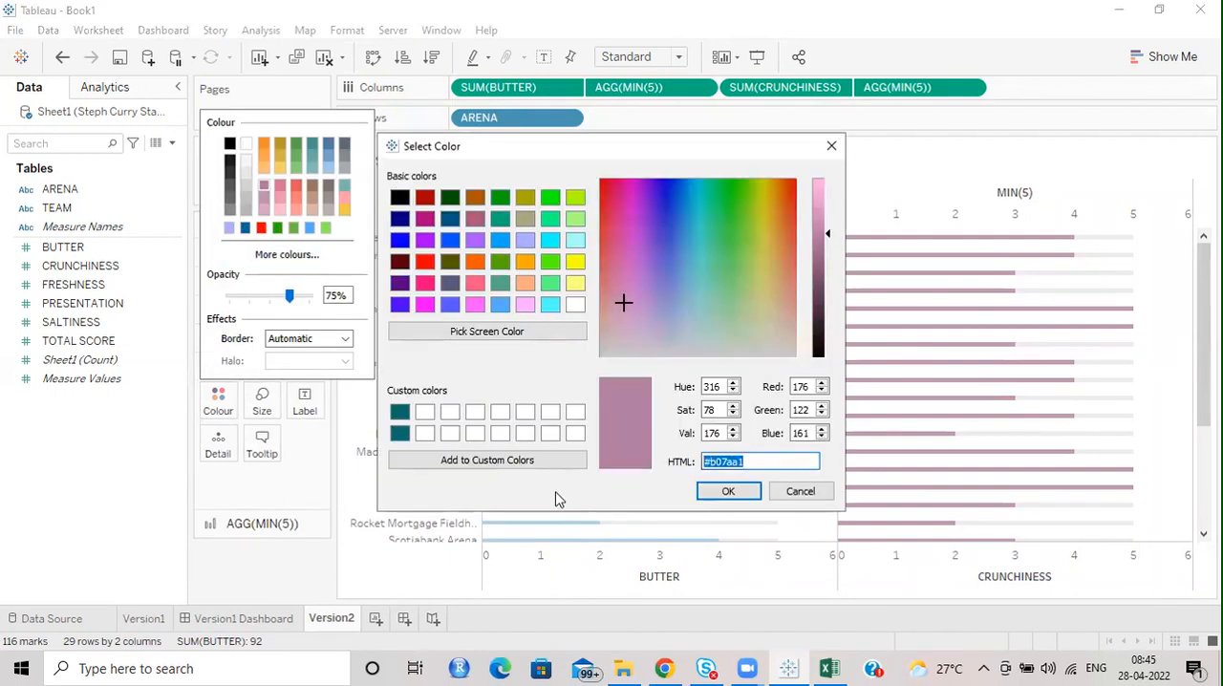
pyautogui.write('#a0cbe8')
pyautogui.click(727, 491)
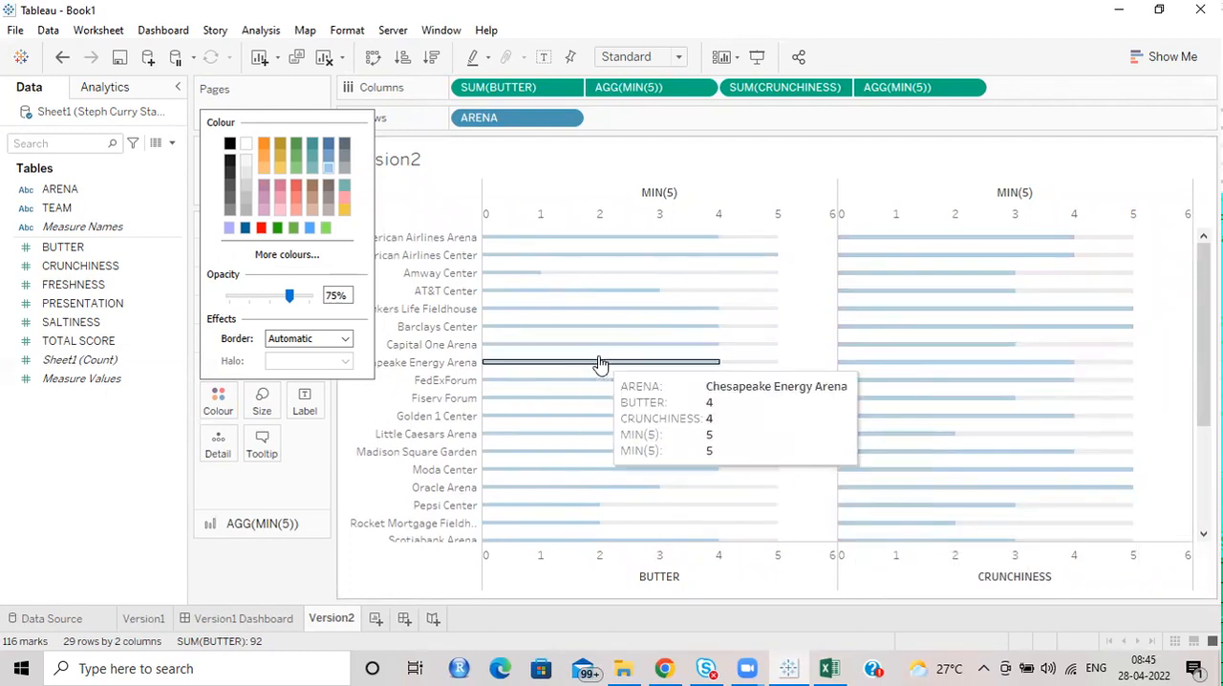
pyautogui.click(637, 241)
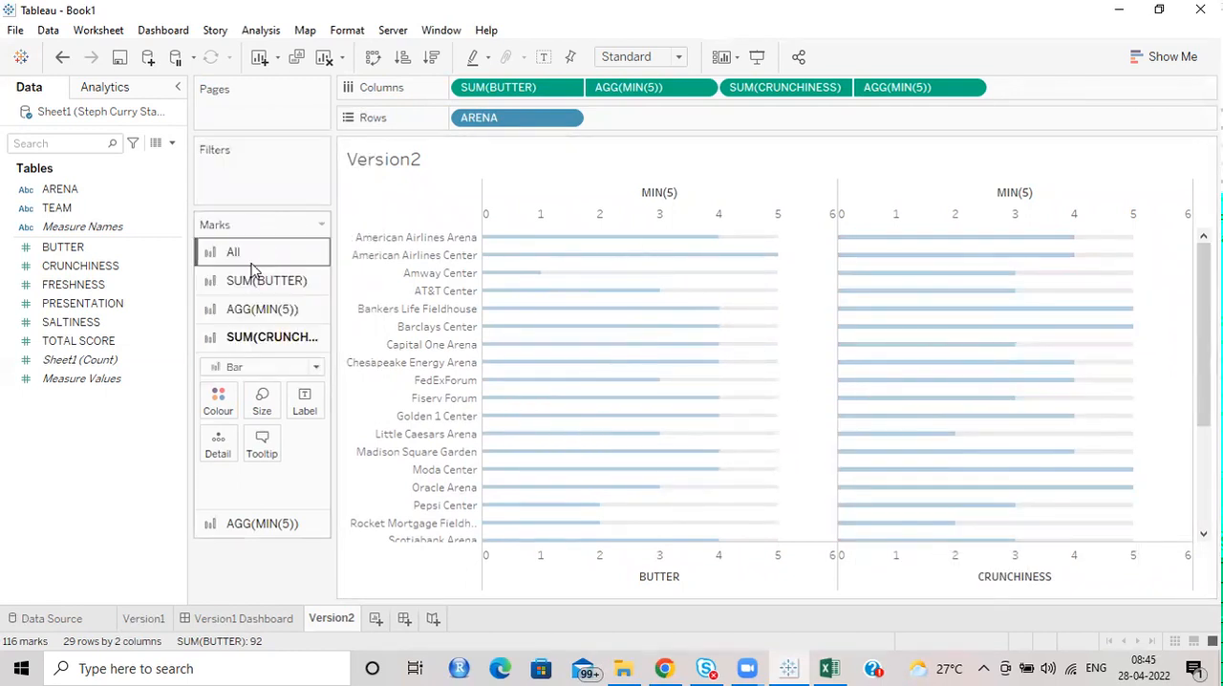
# Add FRESHNESS and another MIN(5) to the end of Columns.
pyautogui.click(71, 289)
pyautogui.moveTo(68, 290); pyautogui.dragTo(1067, 106)
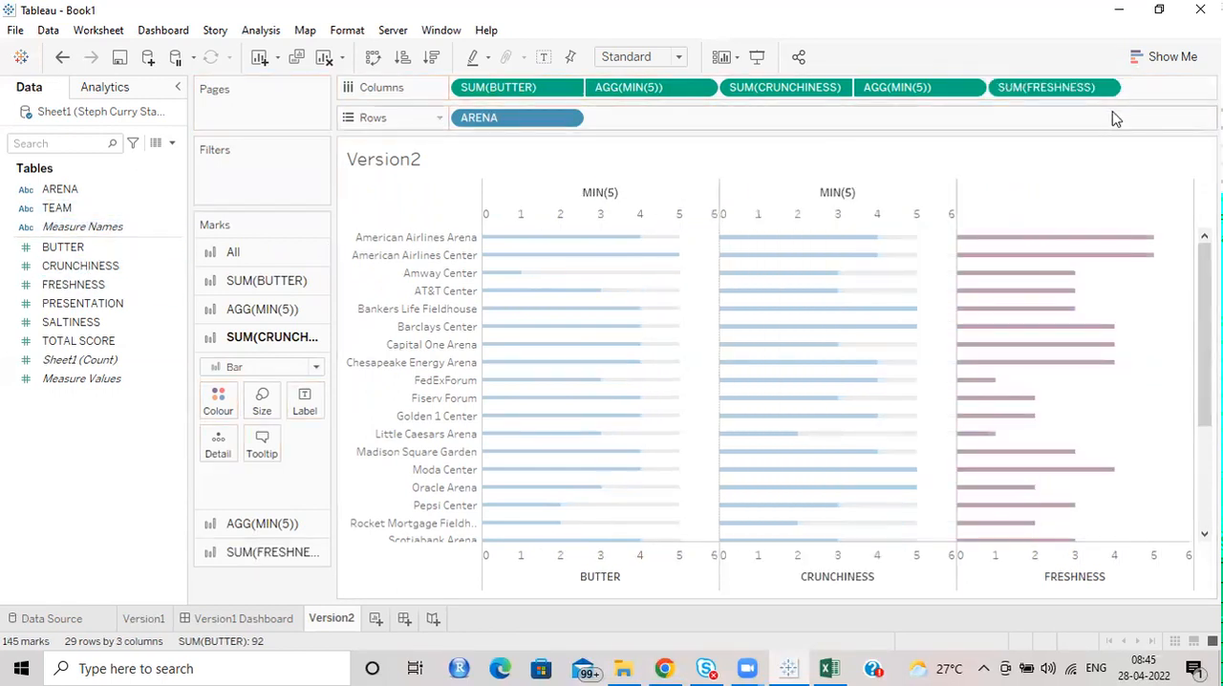
pyautogui.doubleClick(1146, 87)
pyautogui.write('M')
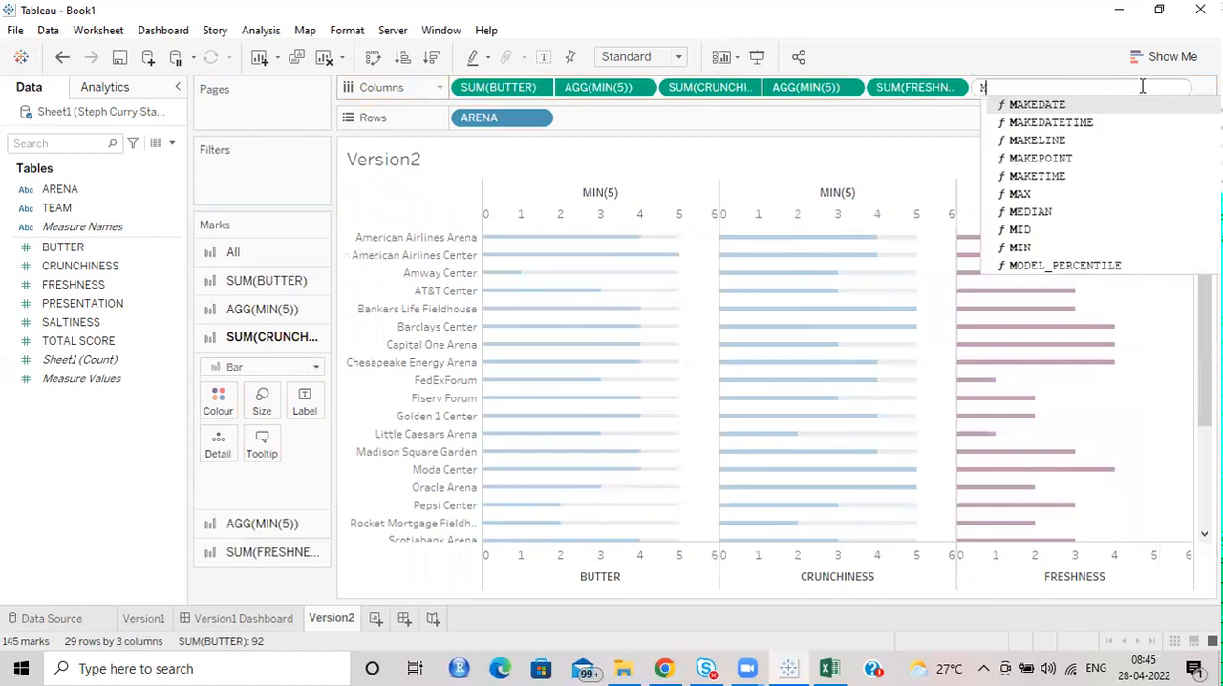
pyautogui.write('IN(5')
pyautogui.press('Return')
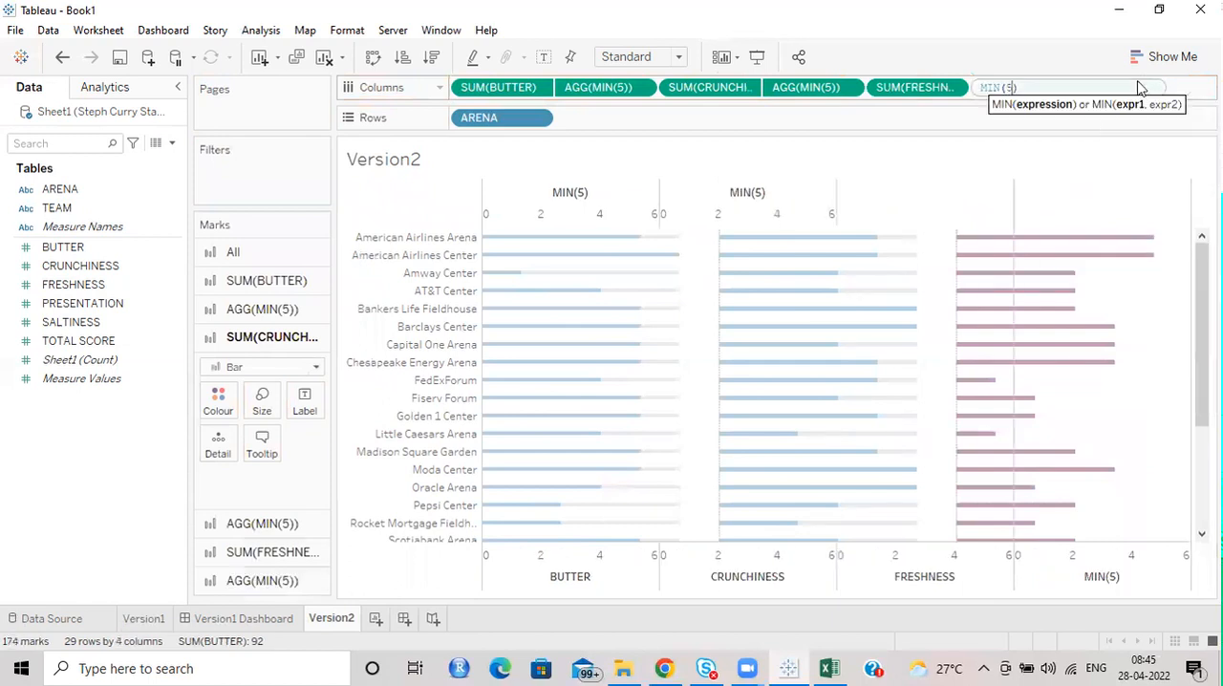
# Put FRESHNESS and its MIN(5) on a dual axis and remove Measure Names from the colour of both marks.
pyautogui.click(272, 555)
pyautogui.click(256, 583)
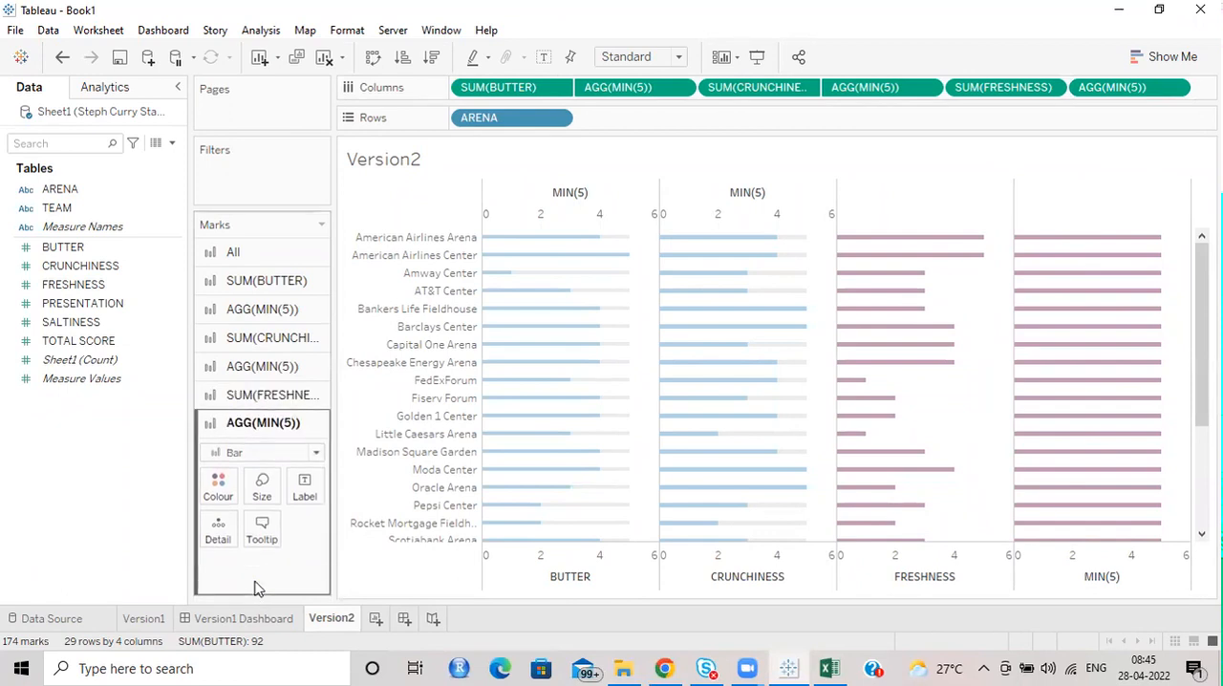
pyautogui.click(1176, 89)
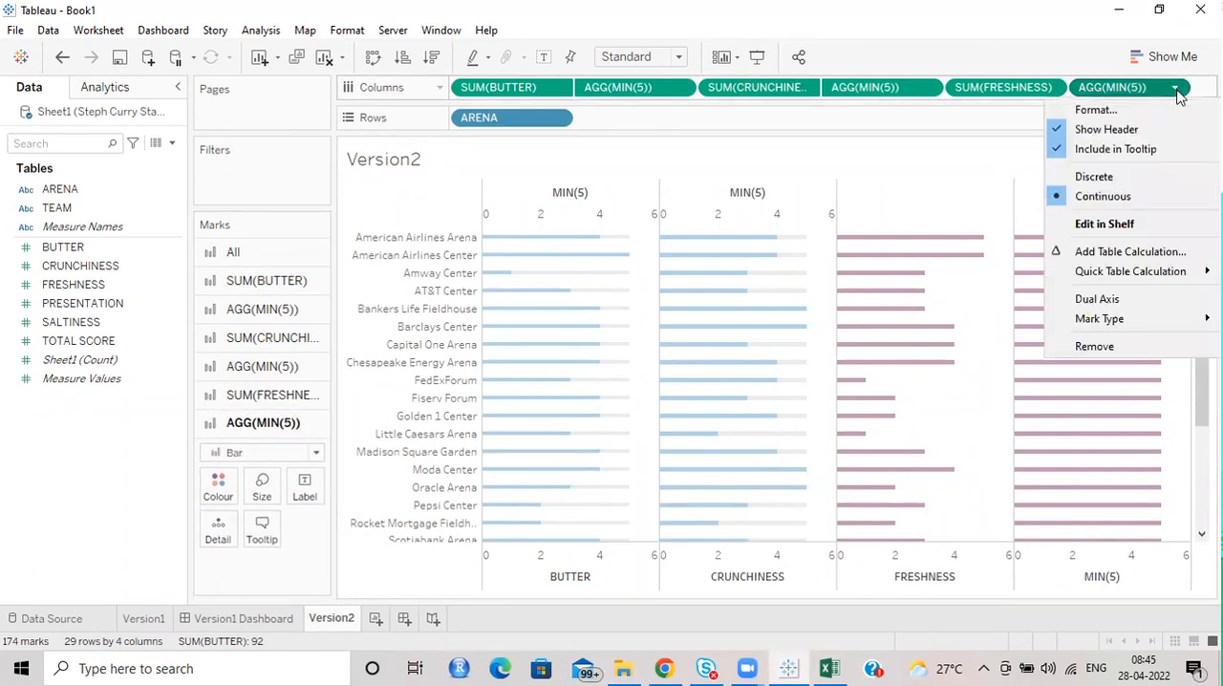
pyautogui.click(1106, 299)
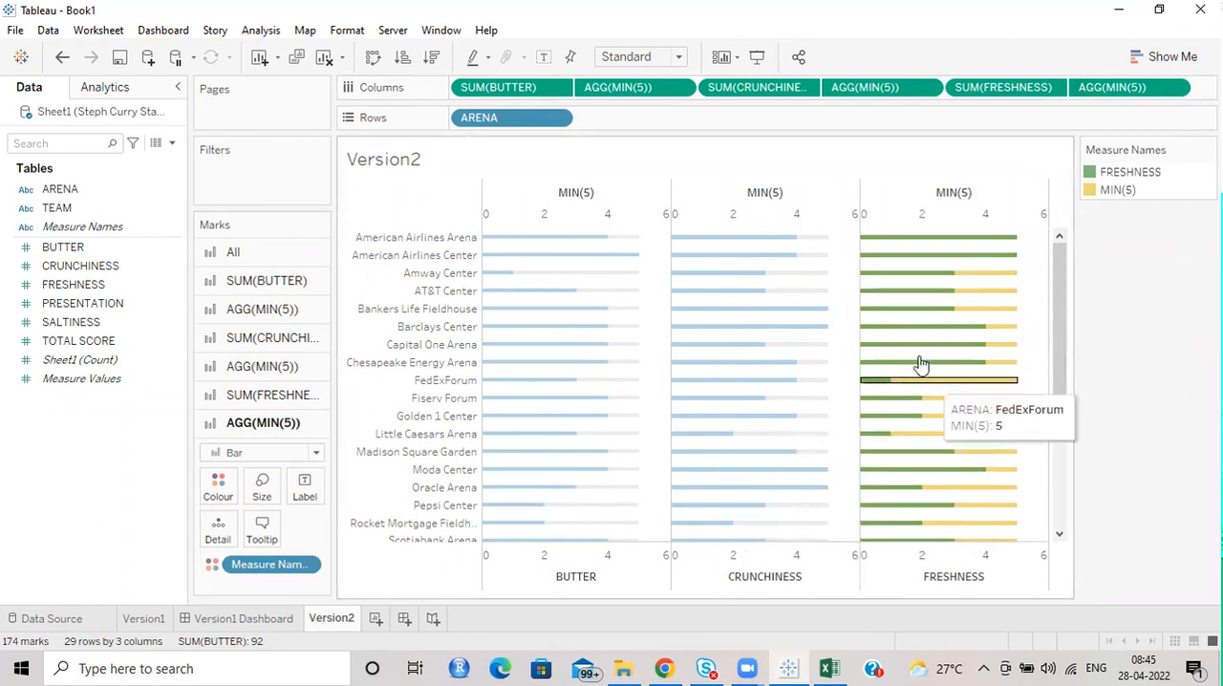
pyautogui.moveTo(250, 576); pyautogui.dragTo(35, 571)
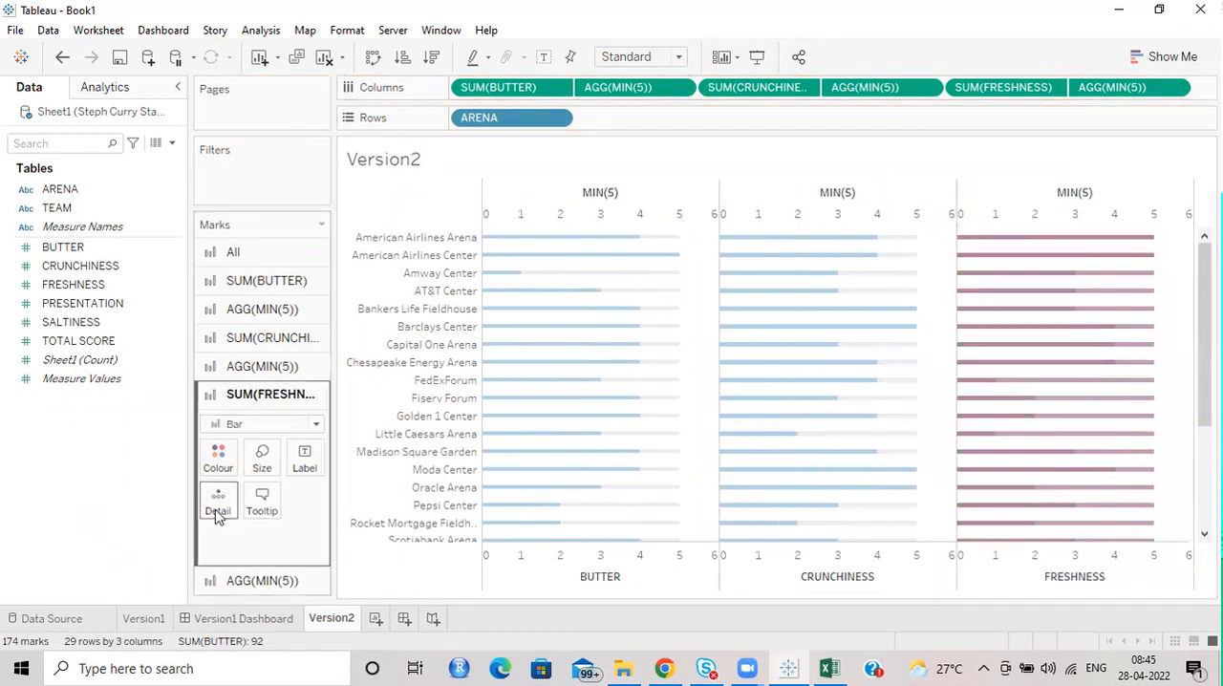
# Colour the MIN(5) bars behind FRESHNESS light grey.
pyautogui.click(220, 455)
pyautogui.click(247, 577)
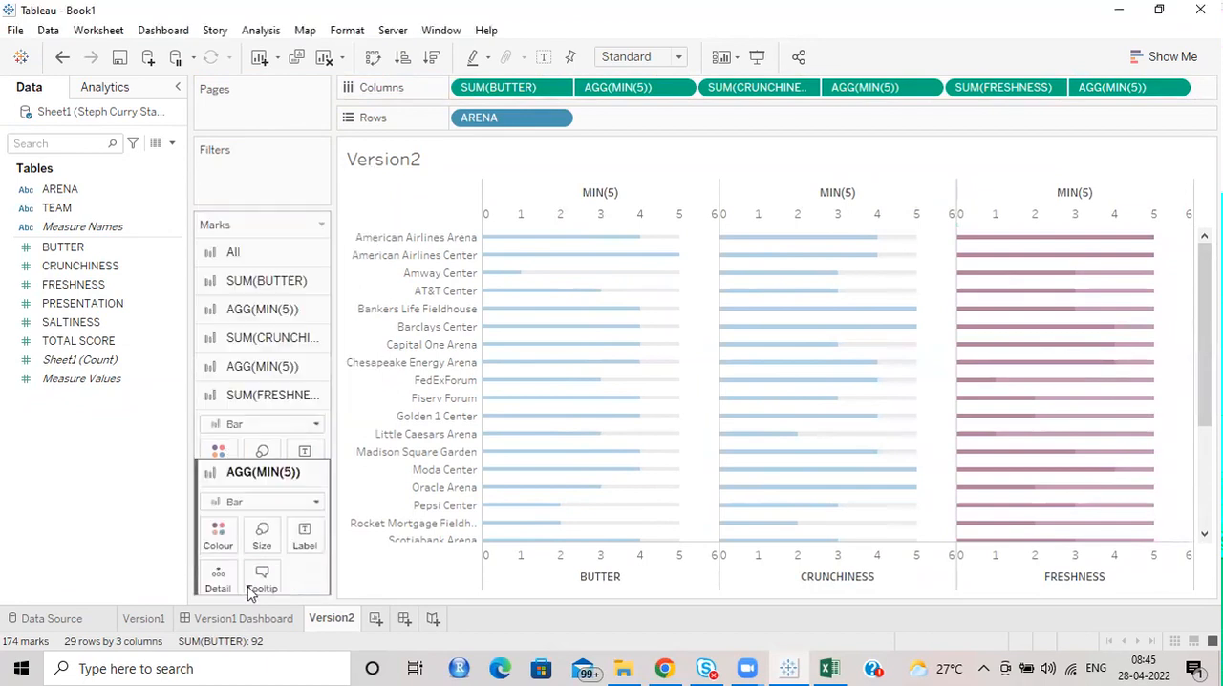
pyautogui.click(219, 480)
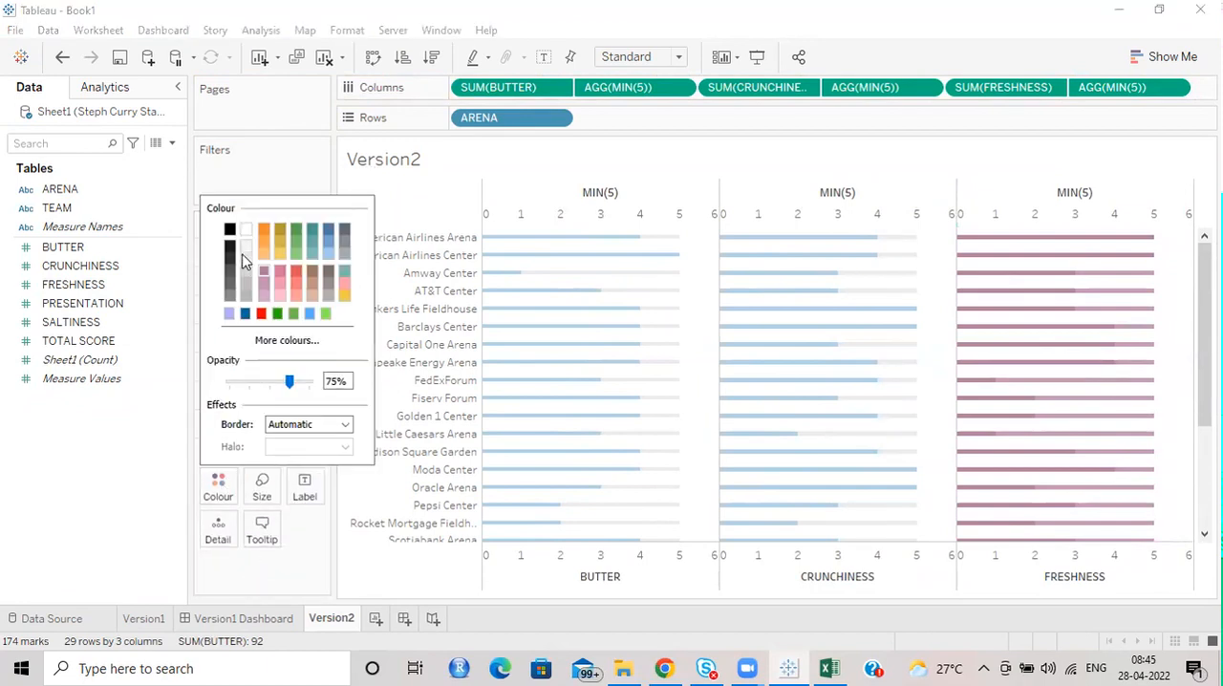
pyautogui.click(95, 506)
# Try pale yellow and lilac as the colour of the FRESHNESS bars.
pyautogui.click(234, 395)
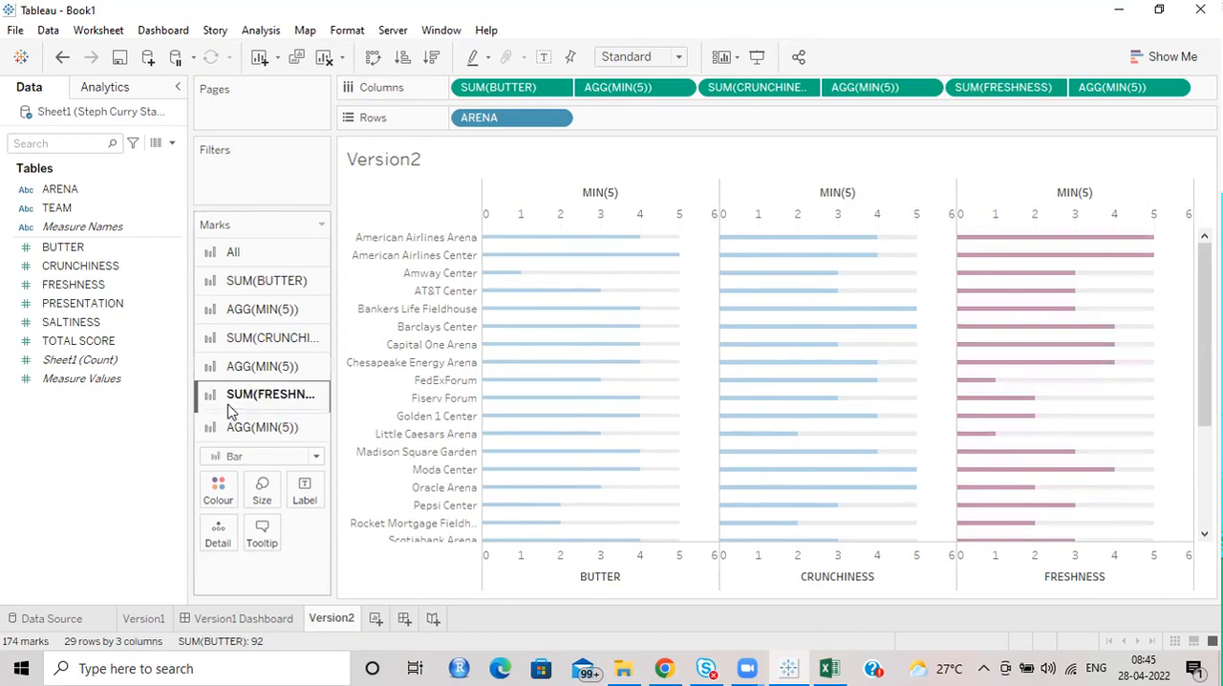
pyautogui.click(214, 468)
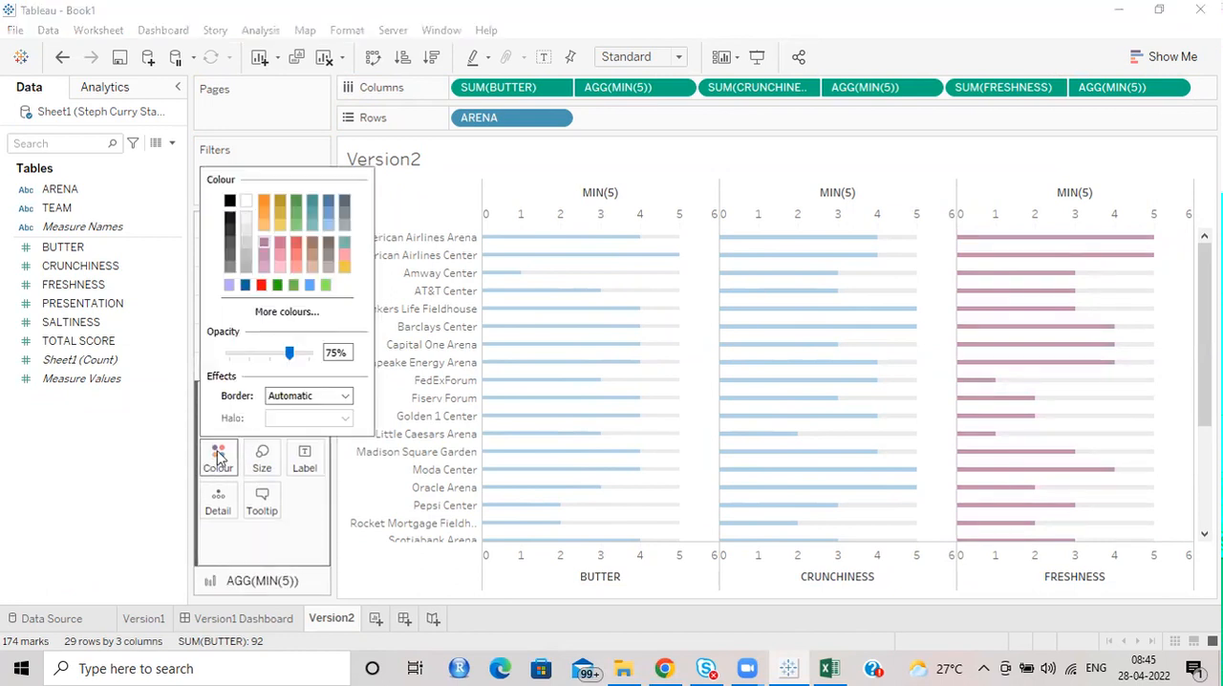
pyautogui.click(285, 313)
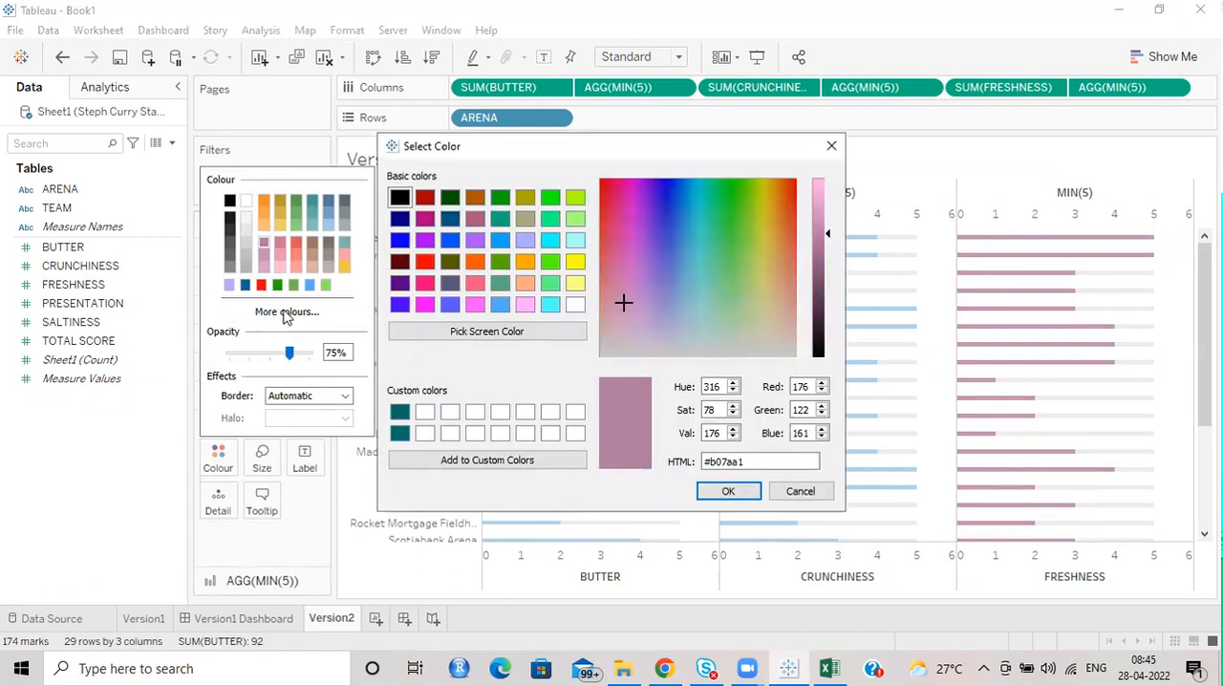
pyautogui.click(574, 263)
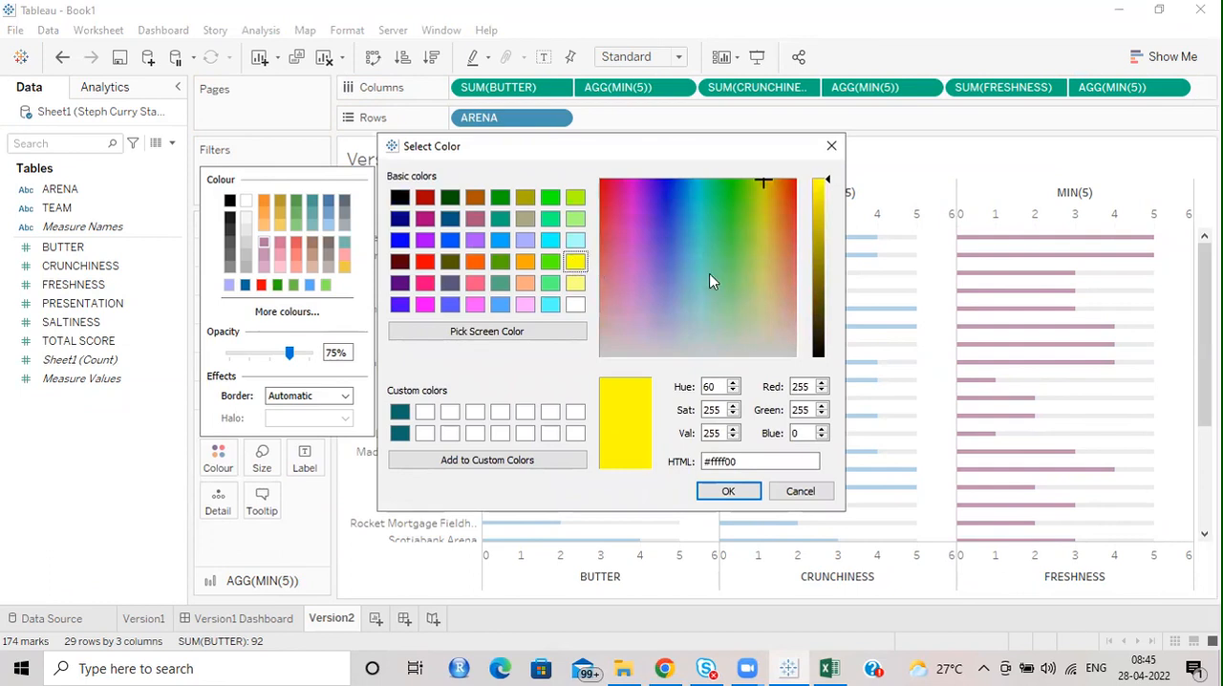
pyautogui.click(819, 188)
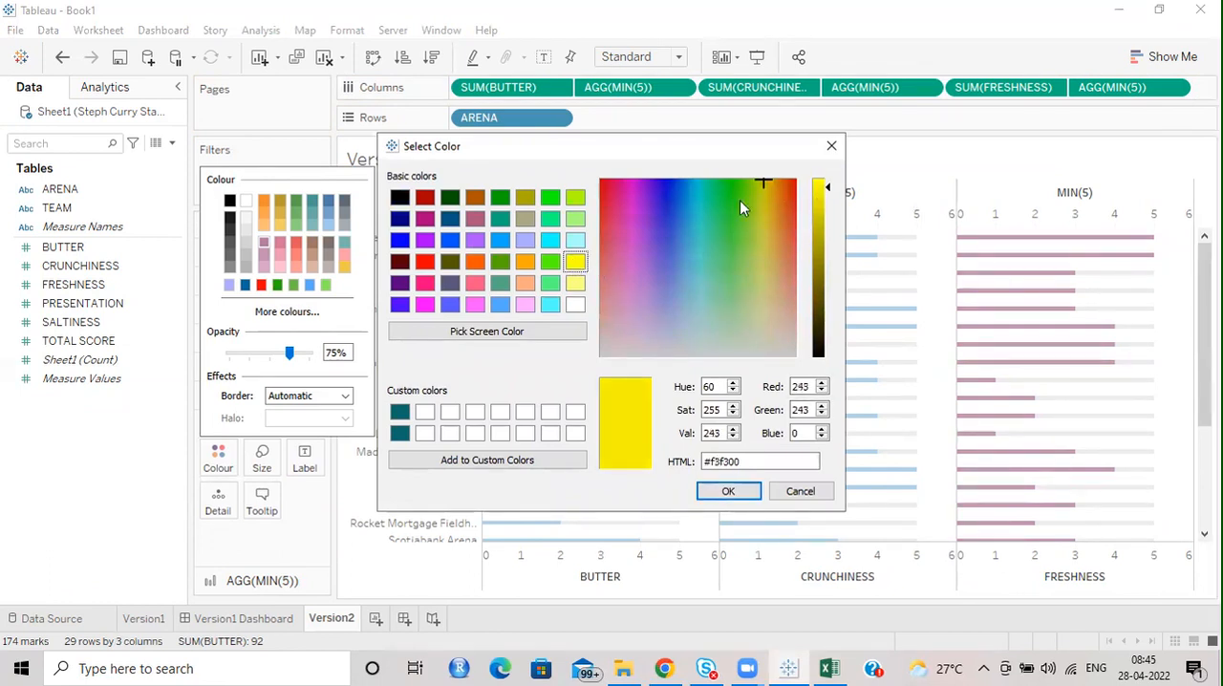
pyautogui.click(576, 286)
pyautogui.click(726, 493)
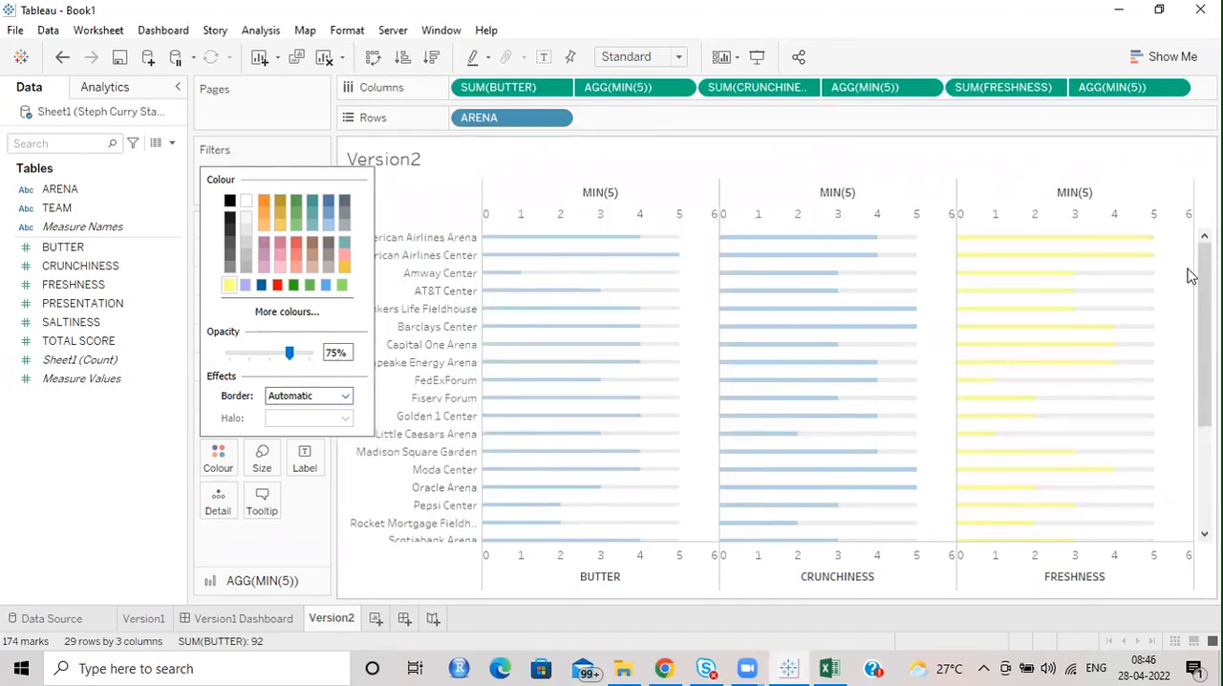
pyautogui.click(245, 285)
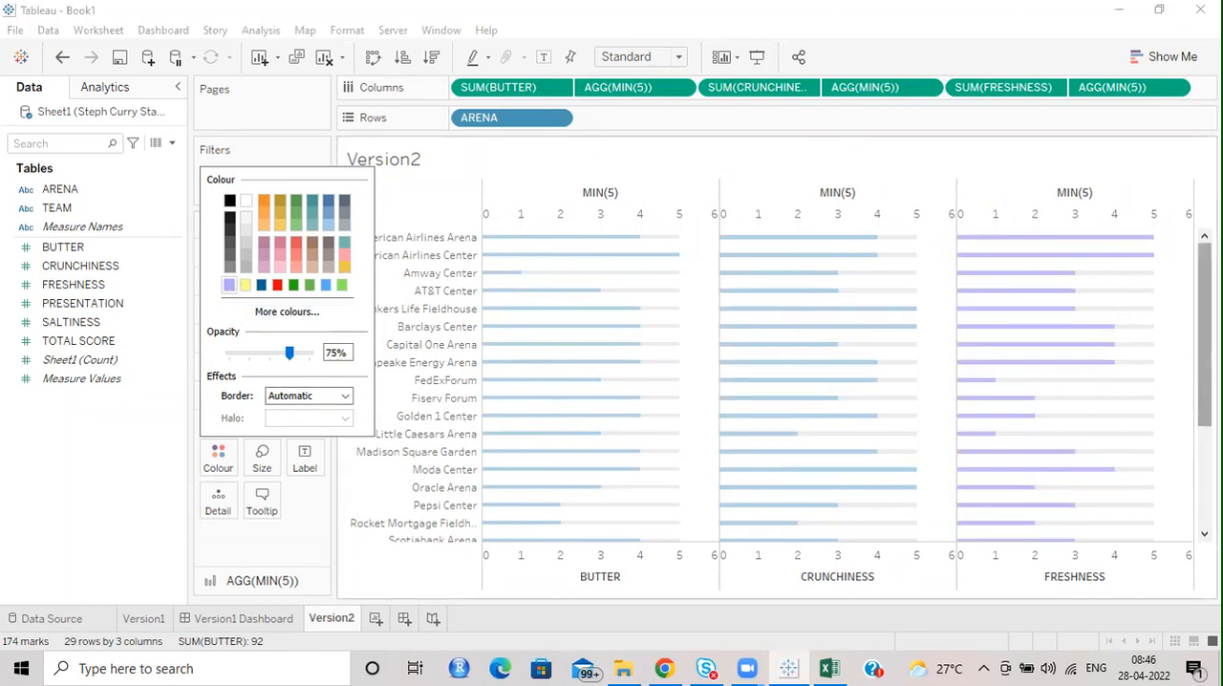
# Set the colour of the FRESHNESS bars to the copied light blue code #a0cbe8.
pyautogui.click(295, 322)
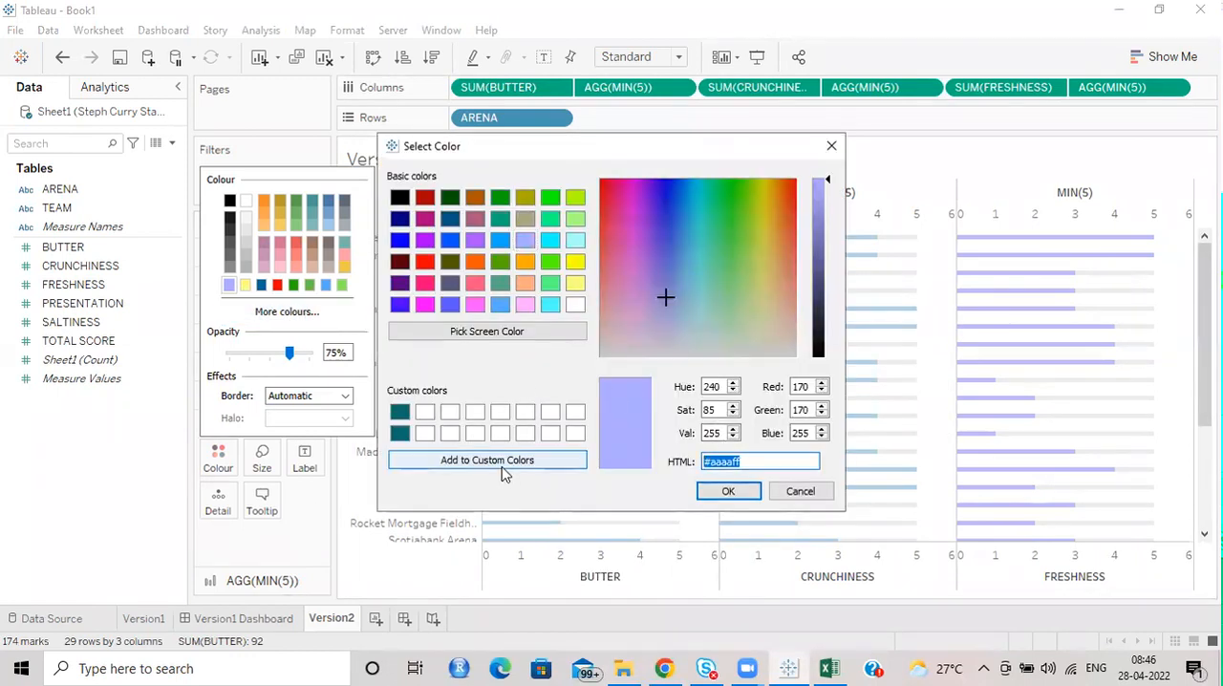
pyautogui.hotkey('ctrl', 'v')
pyautogui.click(727, 491)
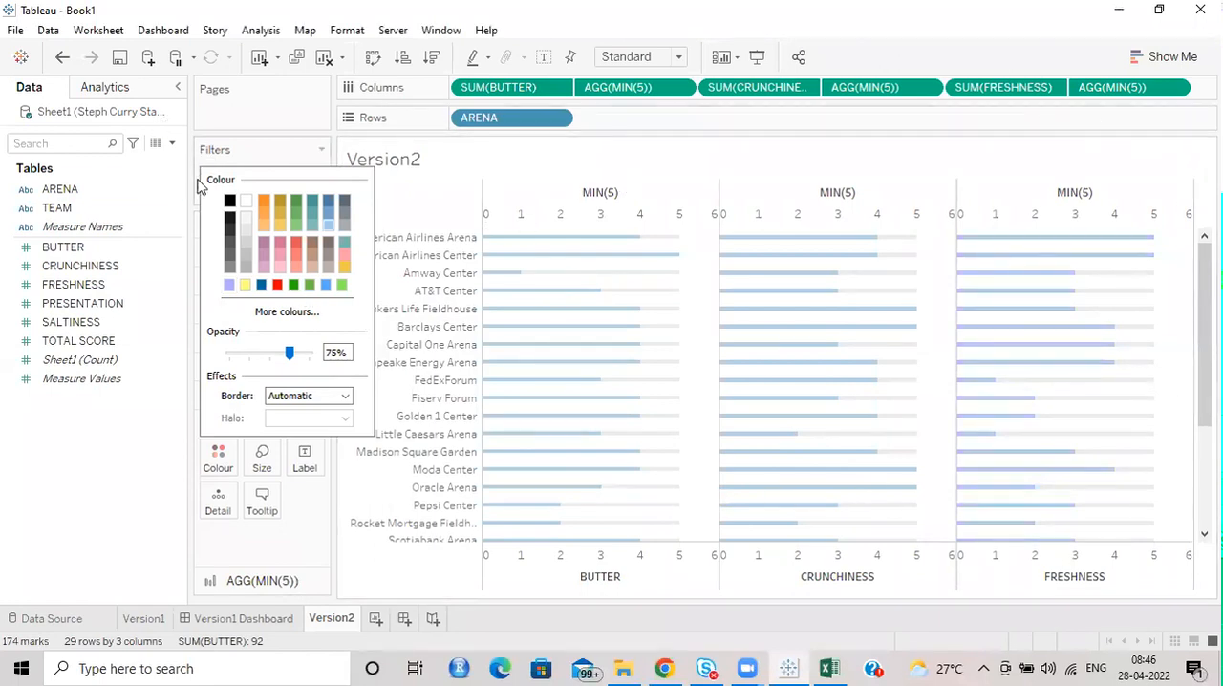
pyautogui.click(71, 442)
# Add PRESENTATION and another MIN(5) to the end of Columns.
pyautogui.moveTo(94, 303); pyautogui.dragTo(1205, 86)
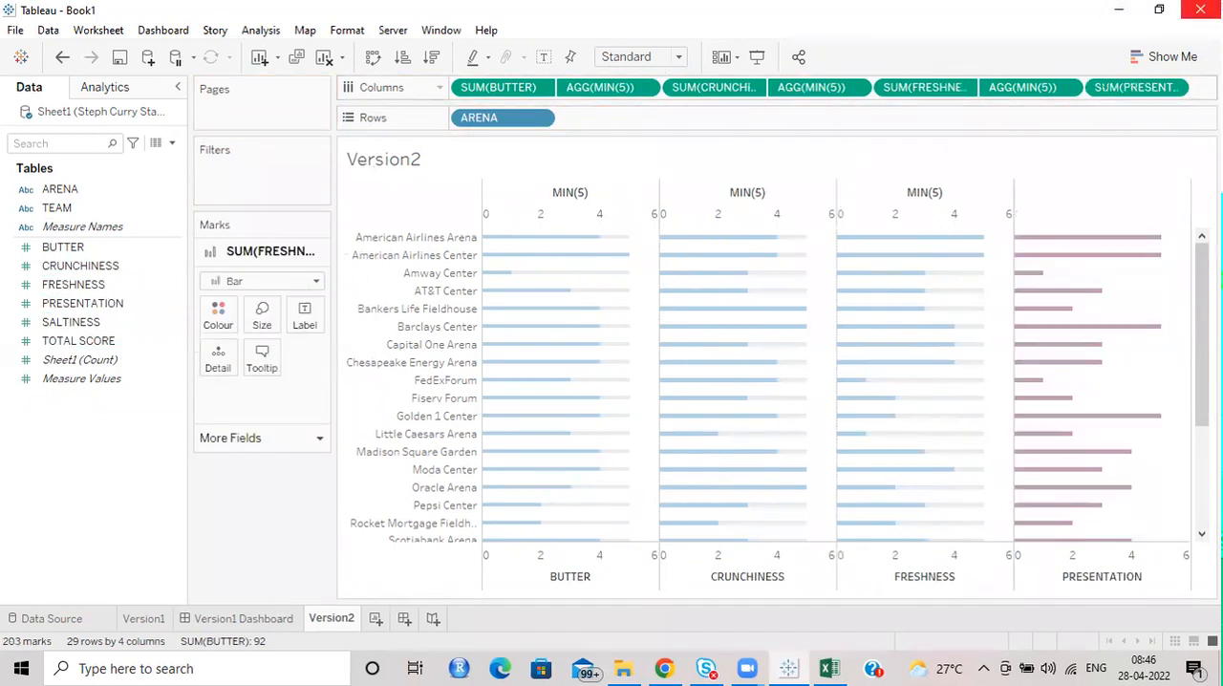
pyautogui.doubleClick(1204, 87)
pyautogui.write('MIN')
pyautogui.press('Return')
pyautogui.press('Return')
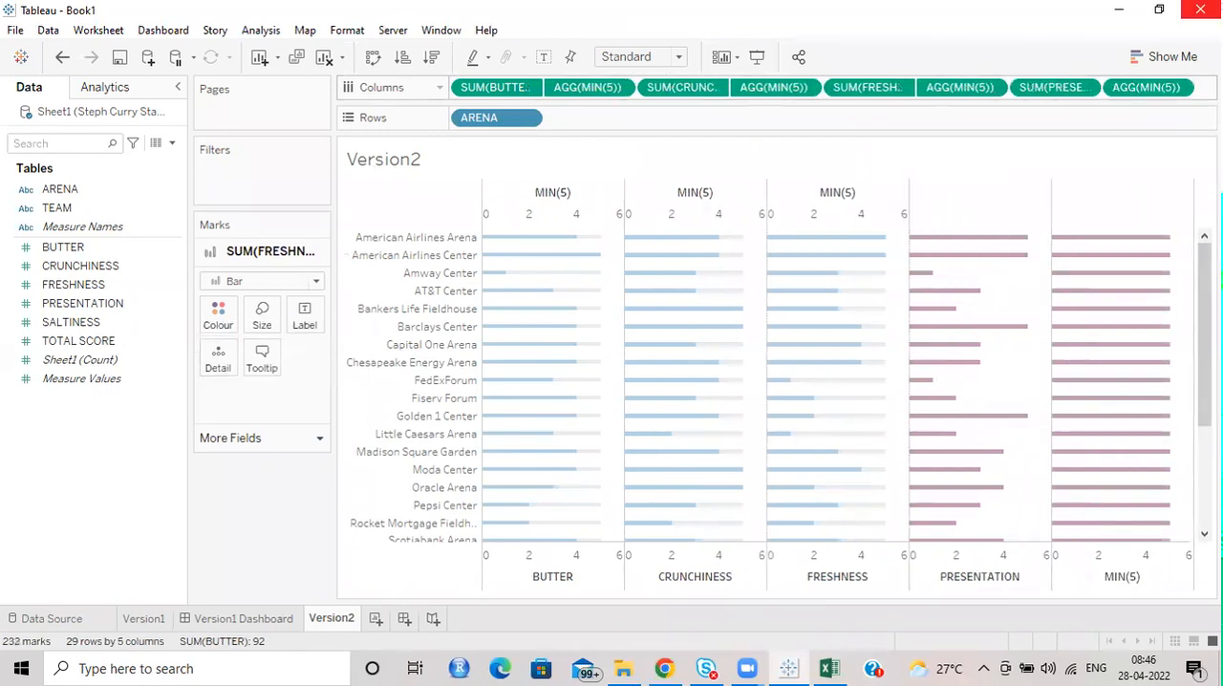
# Put the last MIN(5) on a dual axis with PRESENTATION, remove its Measure Names colouring and make its bars light grey.
pyautogui.rightClick(1181, 91)
pyautogui.click(1114, 298)
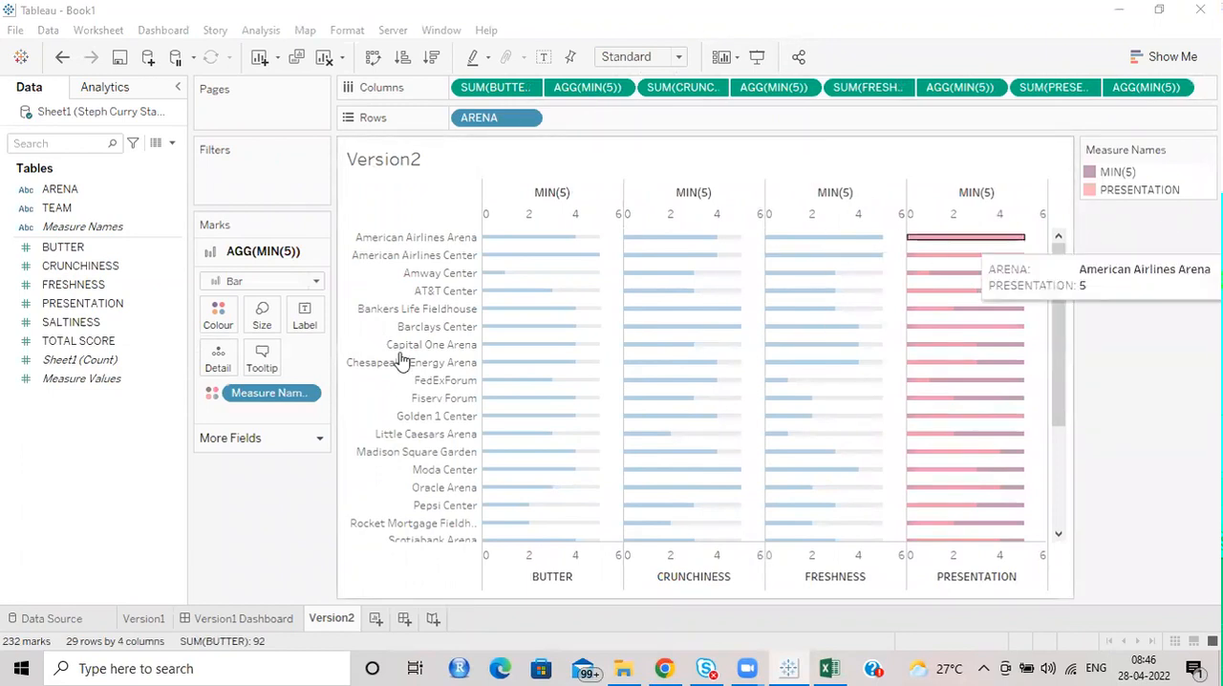
pyautogui.moveTo(270, 396); pyautogui.dragTo(263, 356)
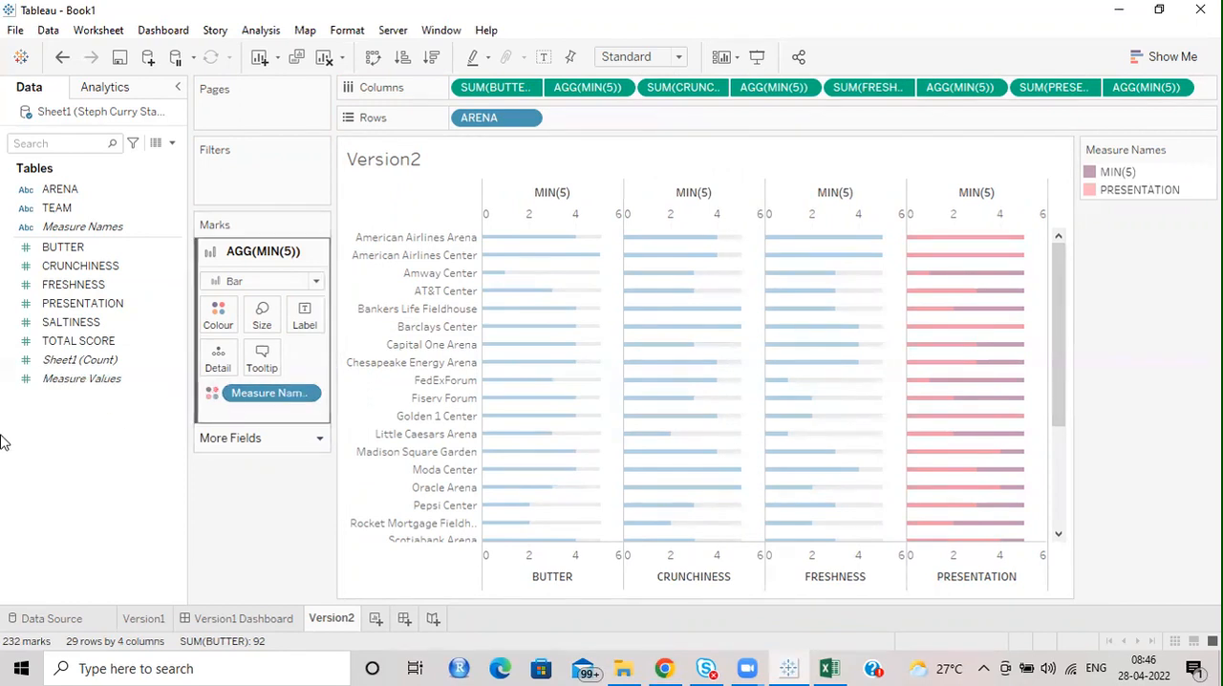
pyautogui.moveTo(256, 398); pyautogui.dragTo(50, 466)
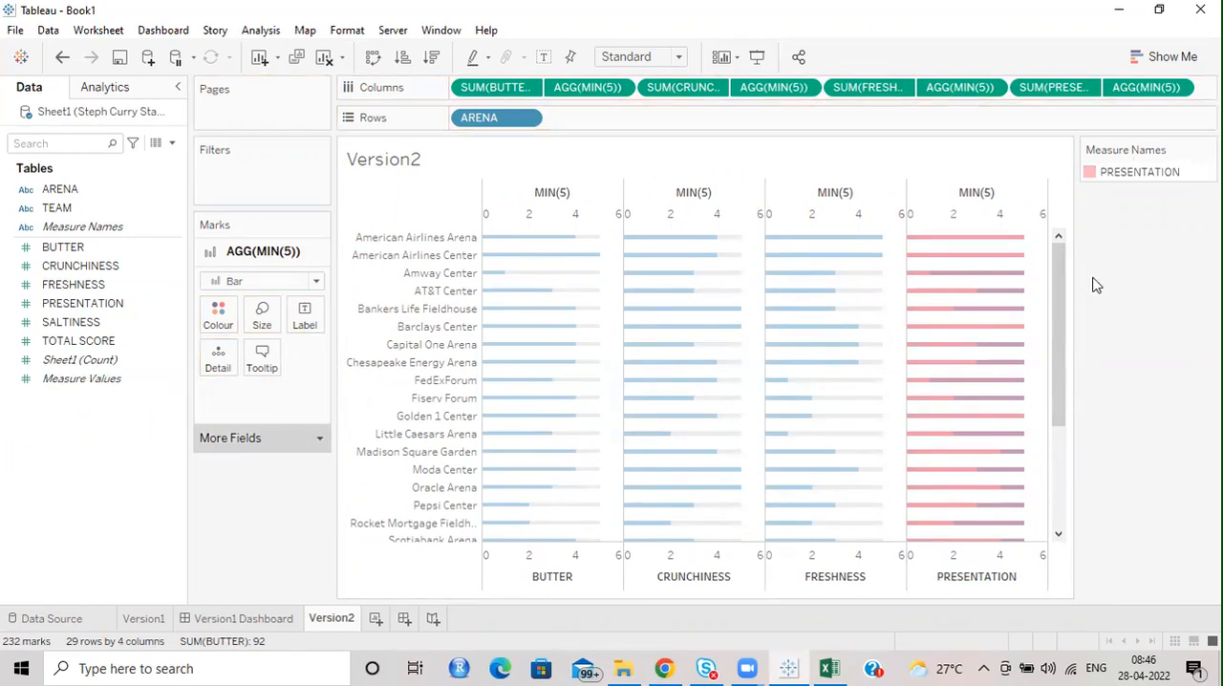
pyautogui.click(219, 315)
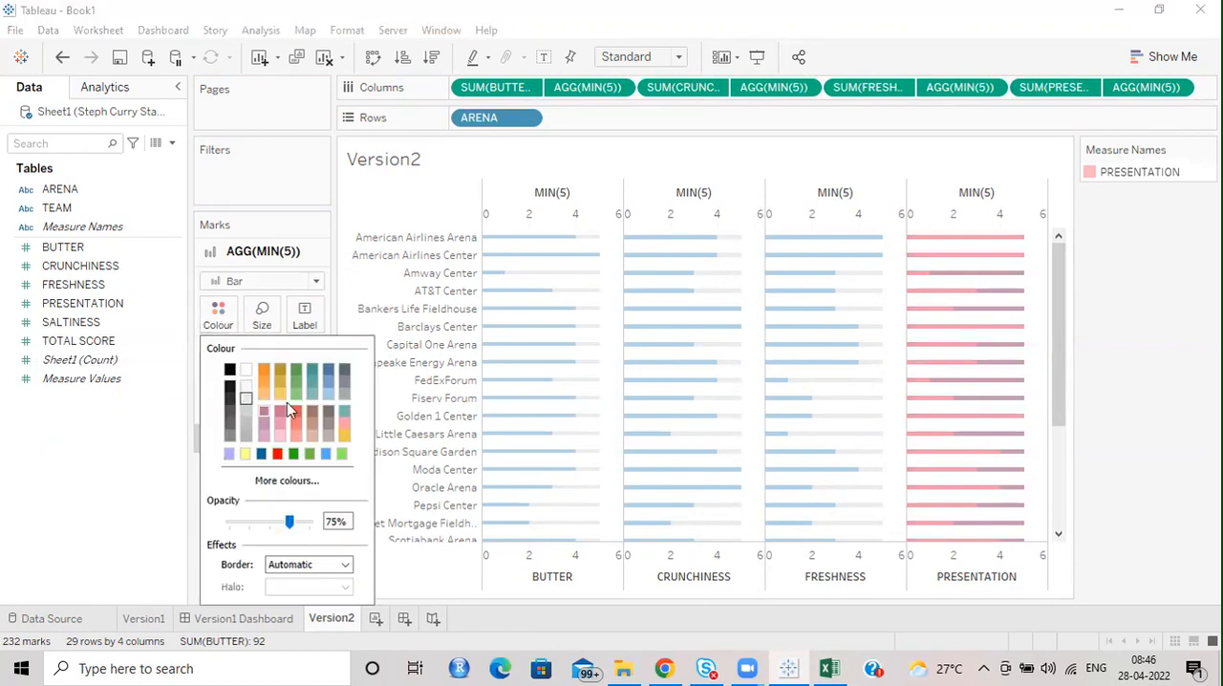
# Remove Measure Names from the PRESENTATION marks and set their colour to the copied light blue code #a0cbe8.
pyautogui.click(1075, 91)
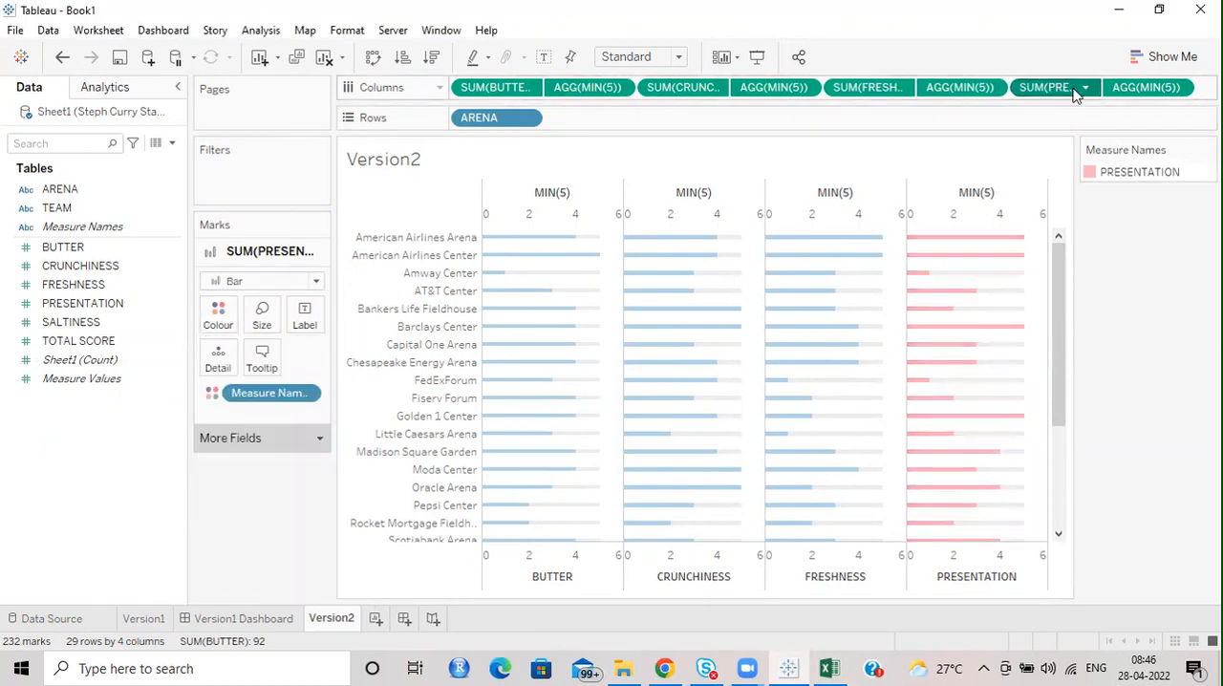
pyautogui.moveTo(256, 393); pyautogui.dragTo(91, 440)
pyautogui.click(219, 317)
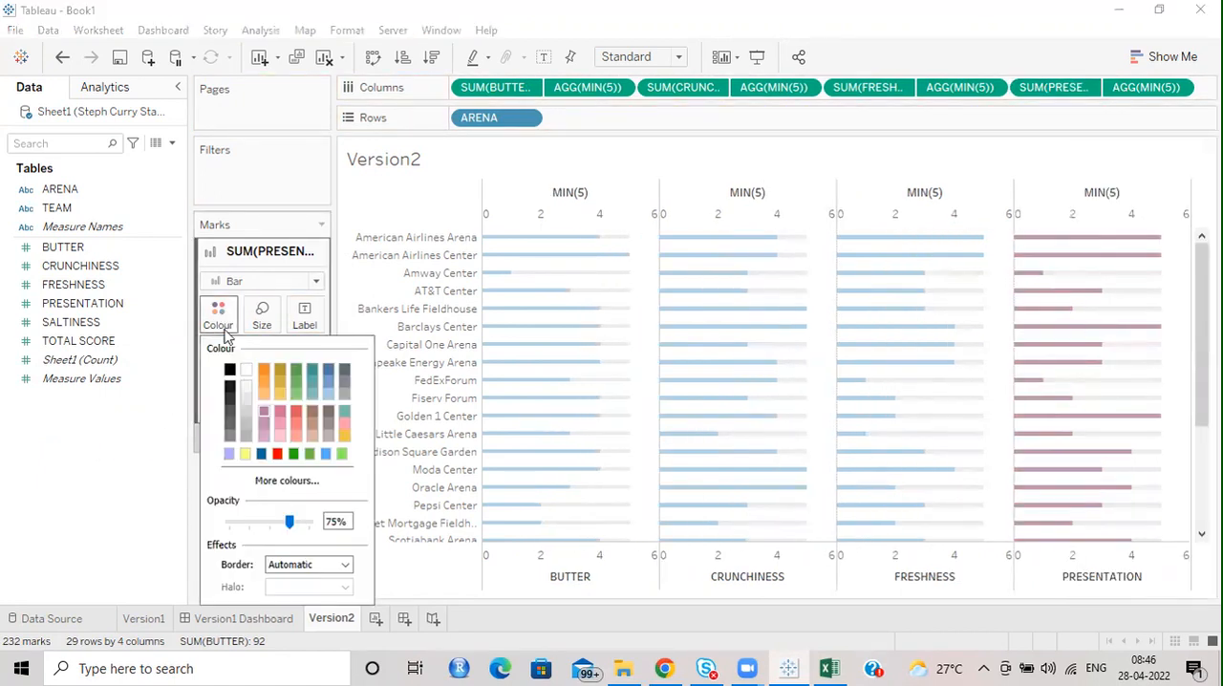
pyautogui.click(287, 480)
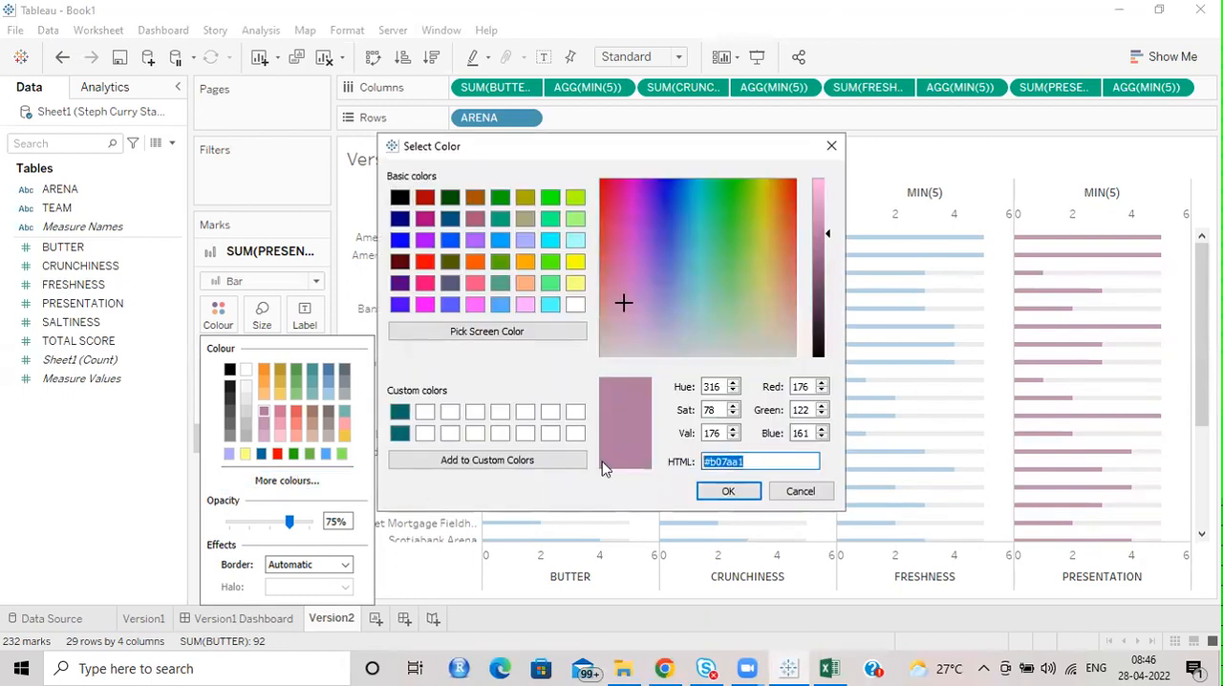
pyautogui.write('#a0cbe8')
pyautogui.click(726, 491)
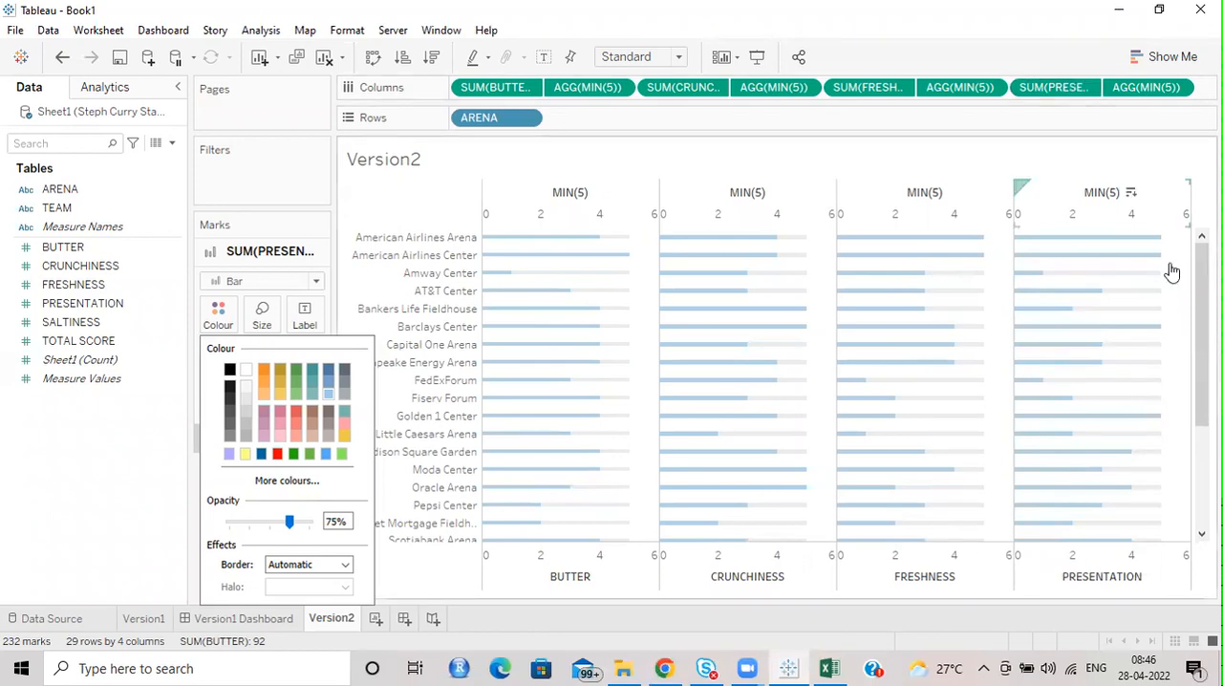
pyautogui.click(210, 128)
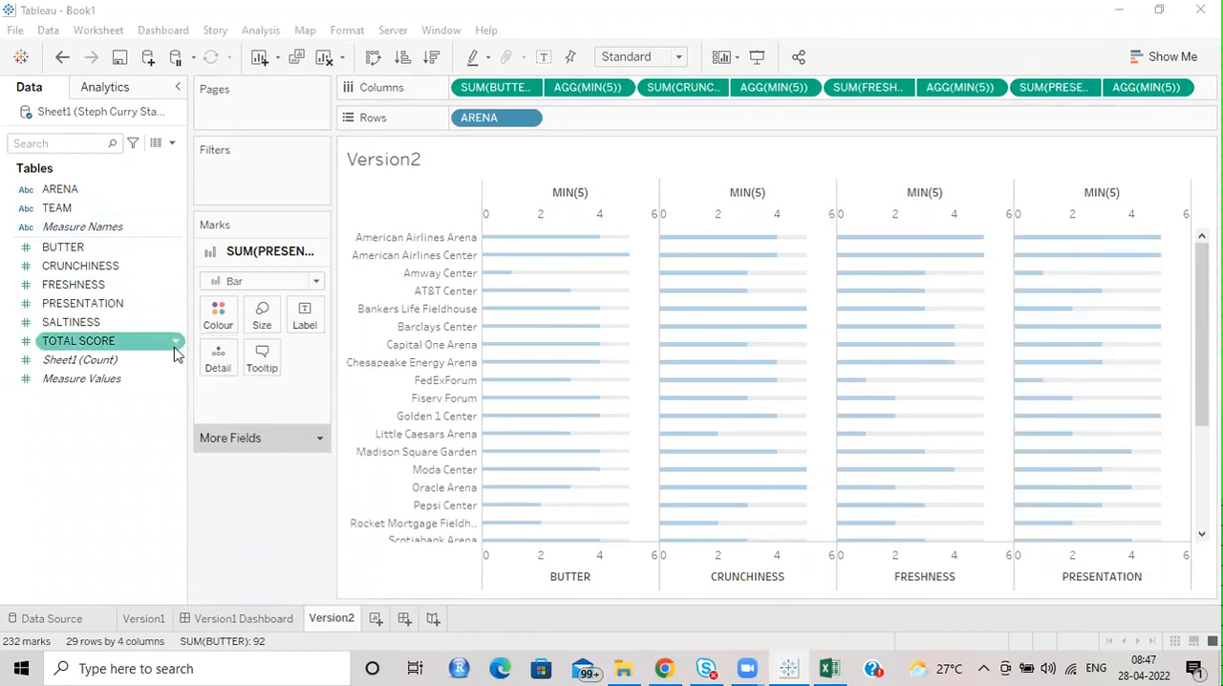
# Add SALTINESS and another MIN(5) to the end of Columns.
pyautogui.moveTo(73, 325); pyautogui.dragTo(1195, 90)
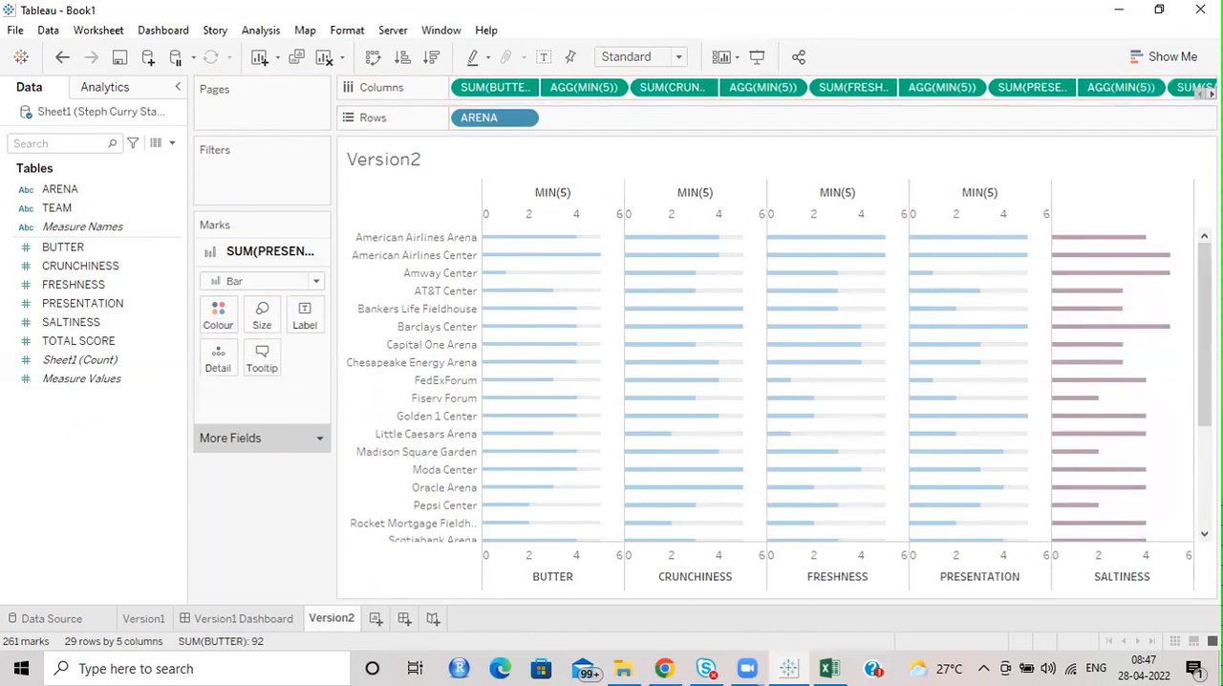
pyautogui.click(1210, 94)
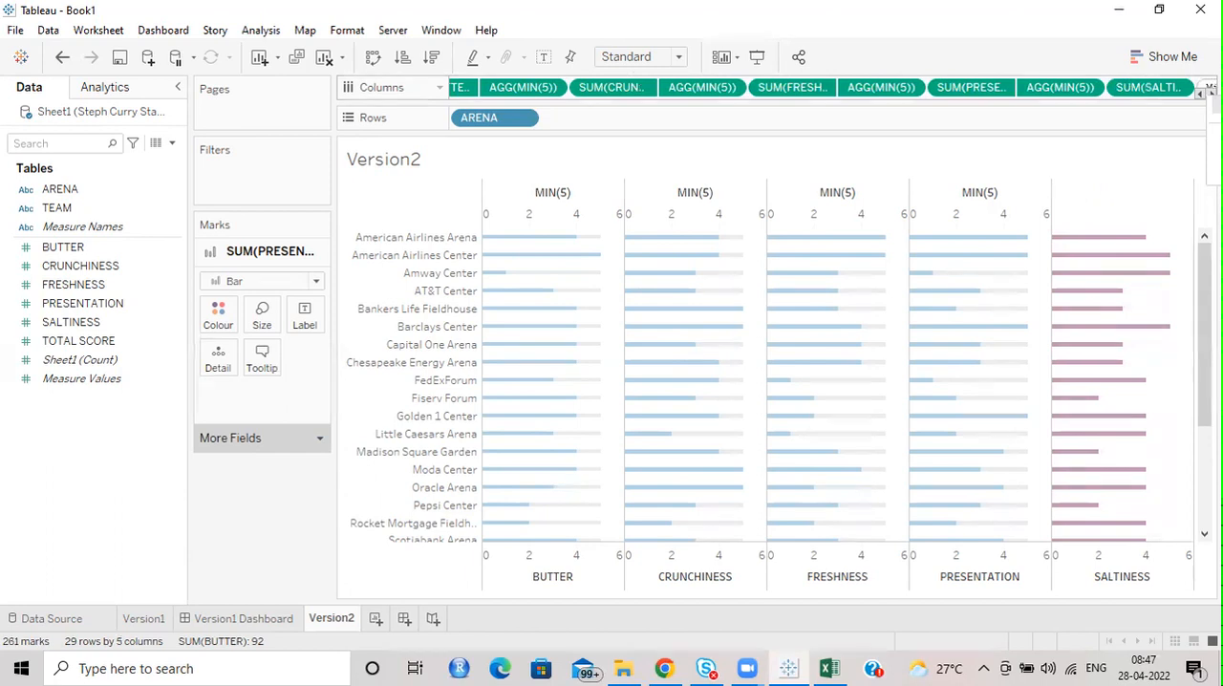
pyautogui.press('Return')
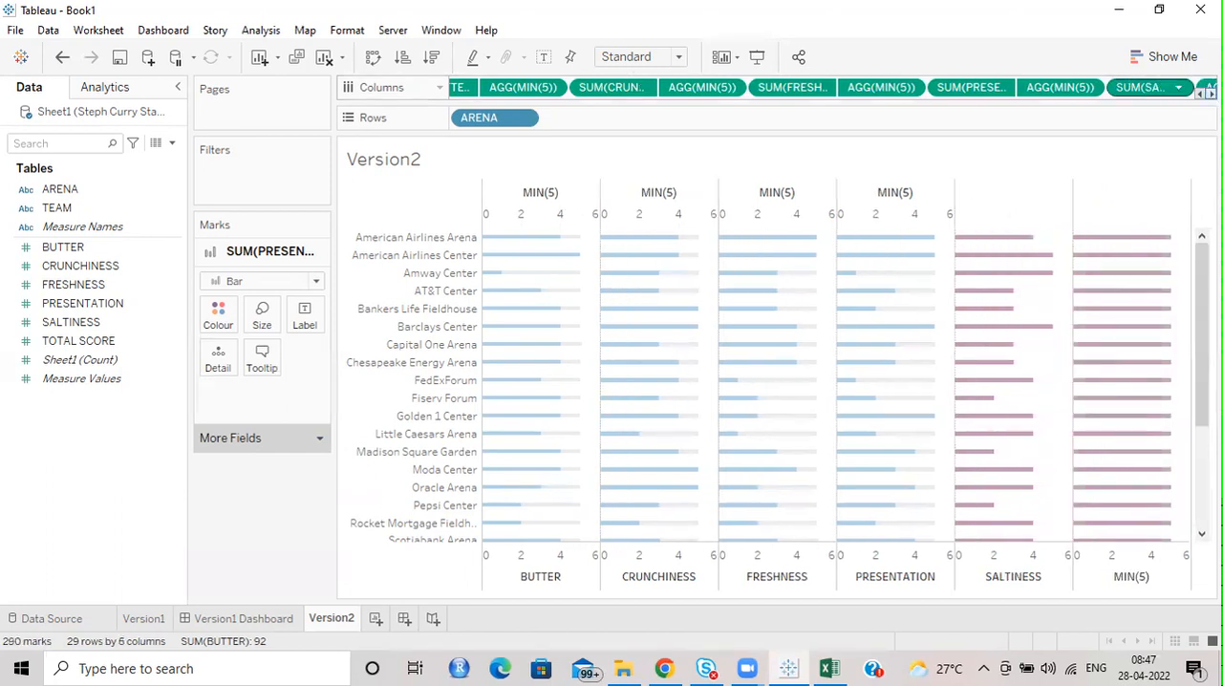
# Put the last MIN(5) on a dual axis with SALTINESS and remove Measure Names from both sets of marks.
pyautogui.click(1211, 94)
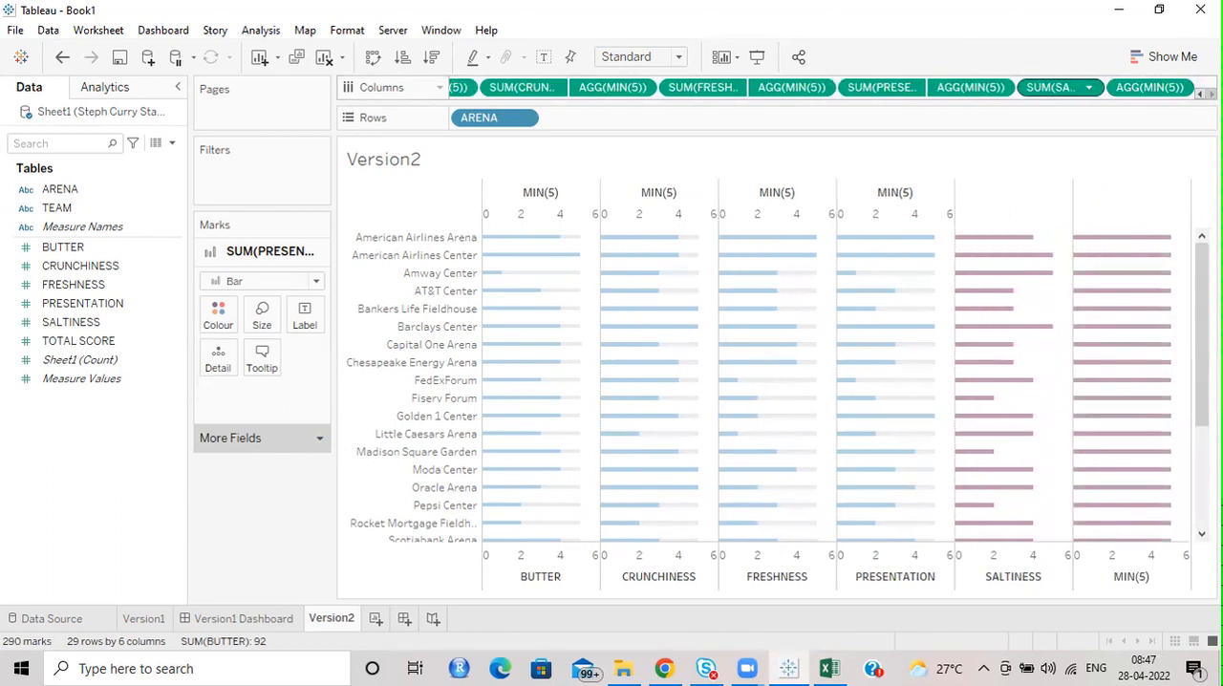
pyautogui.click(1179, 87)
pyautogui.click(1123, 297)
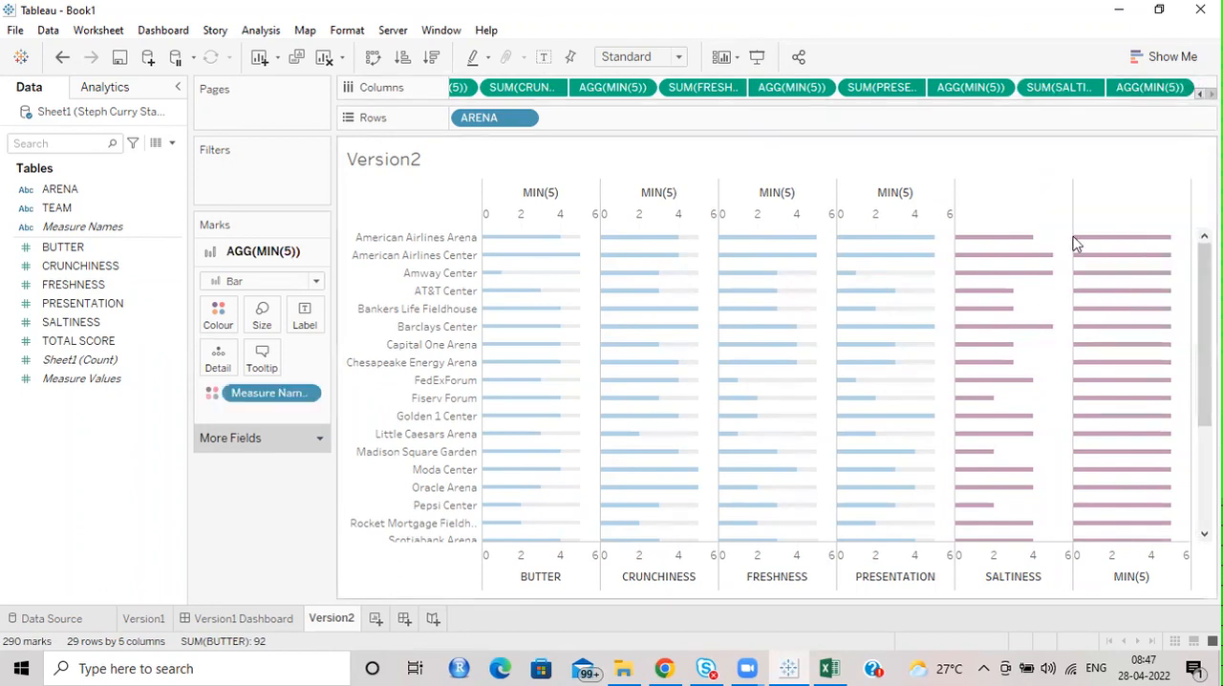
pyautogui.moveTo(273, 393); pyautogui.dragTo(55, 447)
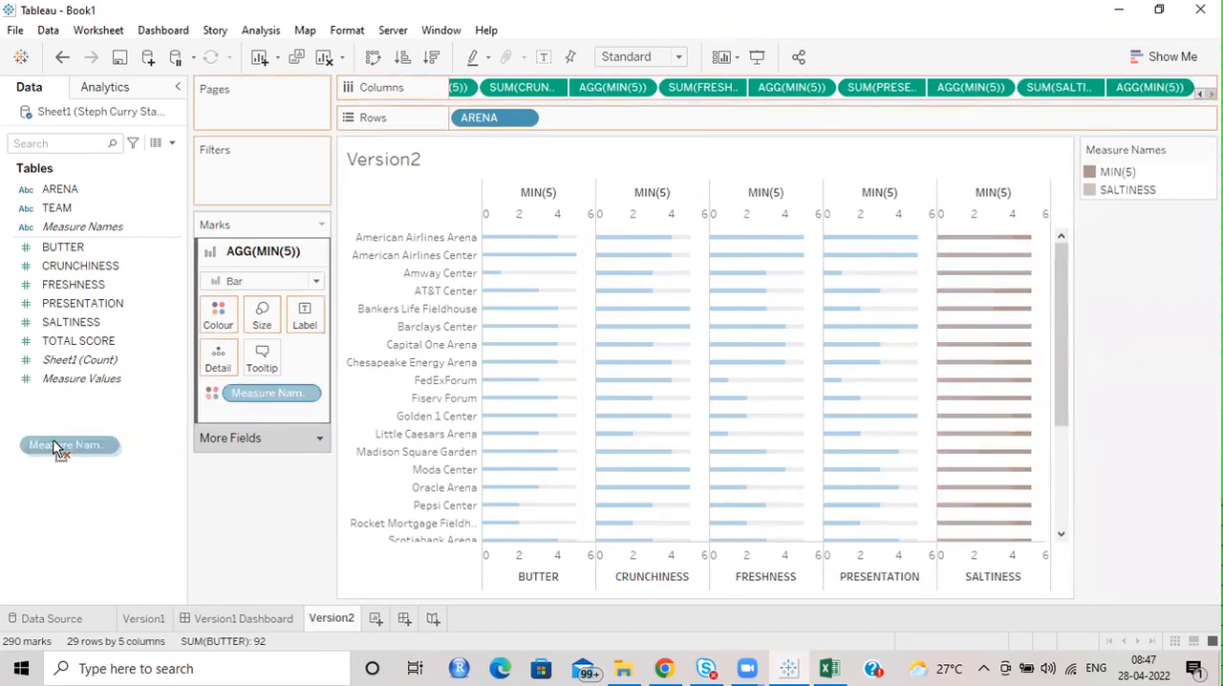
pyautogui.click(1059, 87)
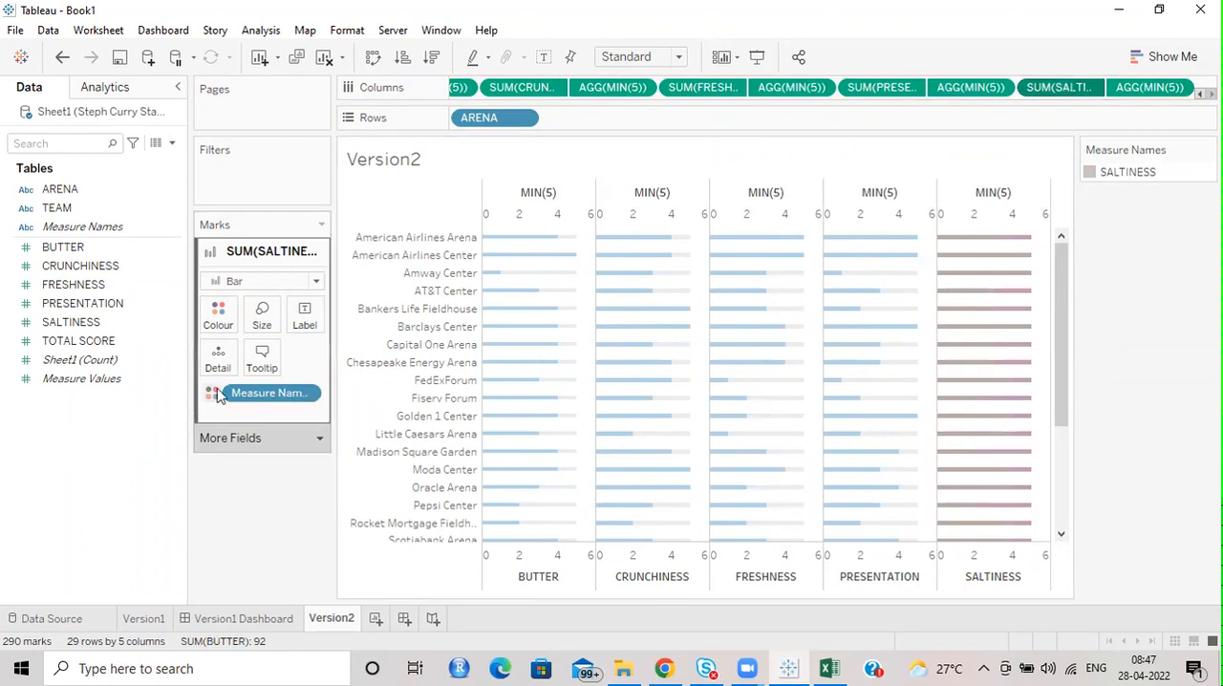
pyautogui.moveTo(217, 391); pyautogui.dragTo(94, 424)
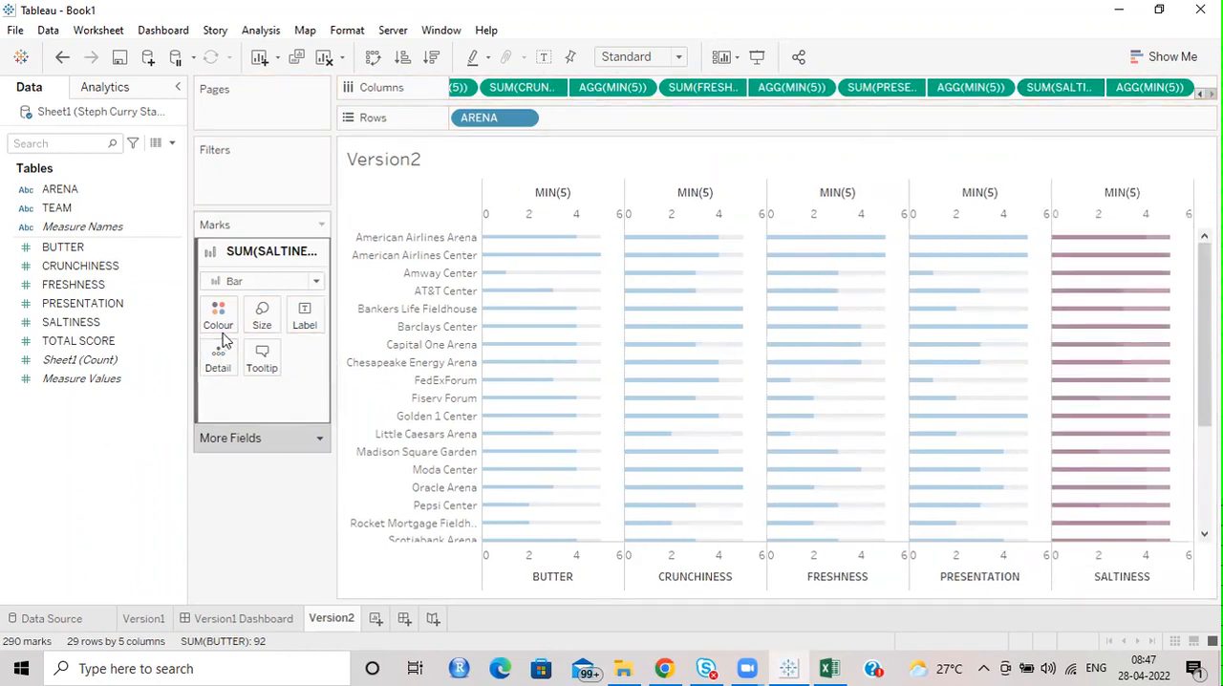
# Set the colour of the SALTINESS bars to the copied light blue code #a0cbe8.
pyautogui.click(229, 327)
pyautogui.click(286, 482)
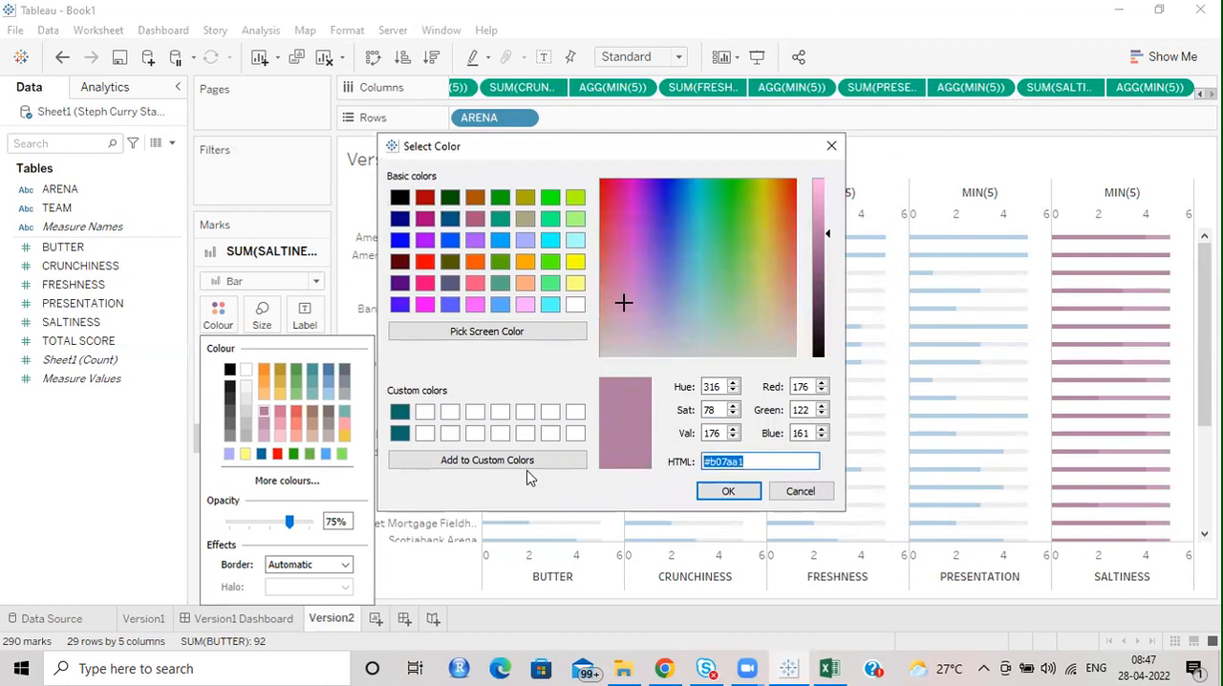
pyautogui.write('#a0cbe8')
pyautogui.click(728, 491)
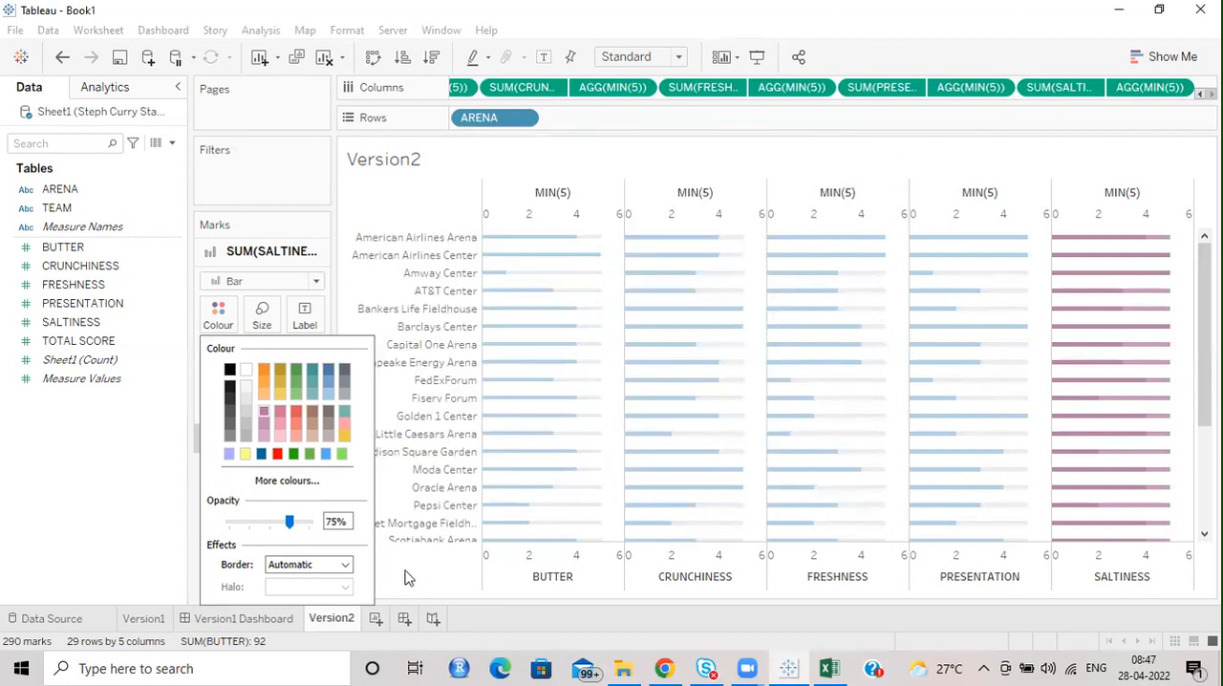
# Colour the MIN(5) bars behind SALTINESS light grey.
pyautogui.click(1141, 88)
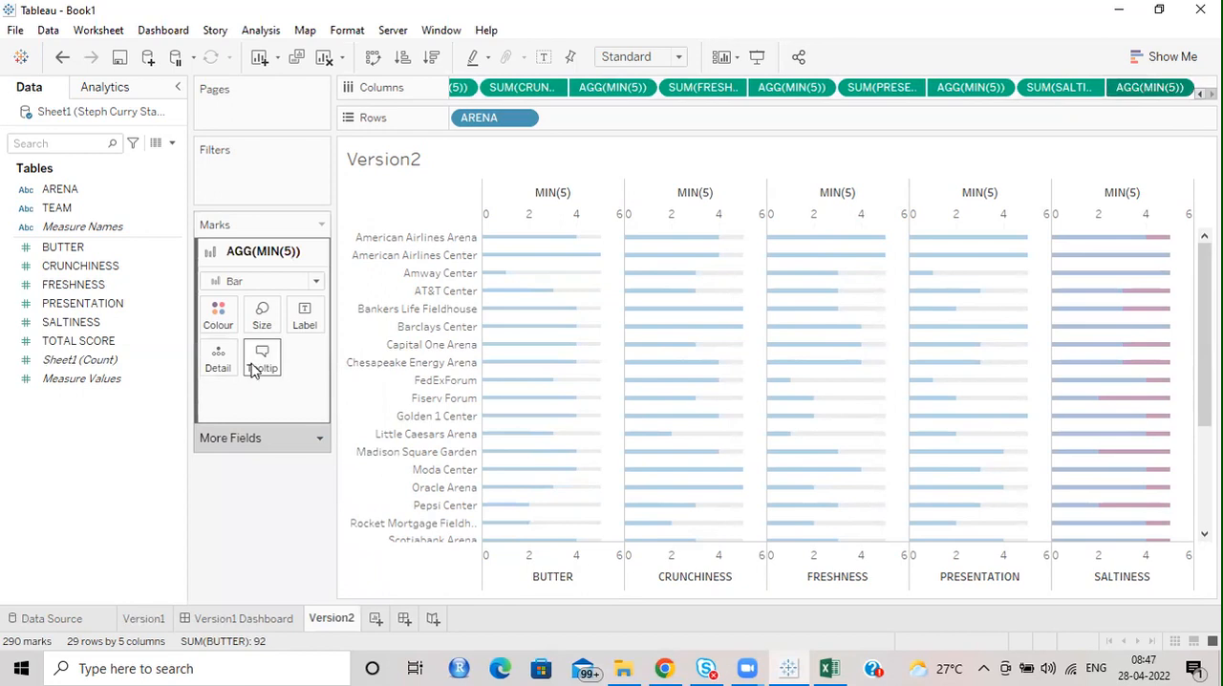
pyautogui.click(219, 325)
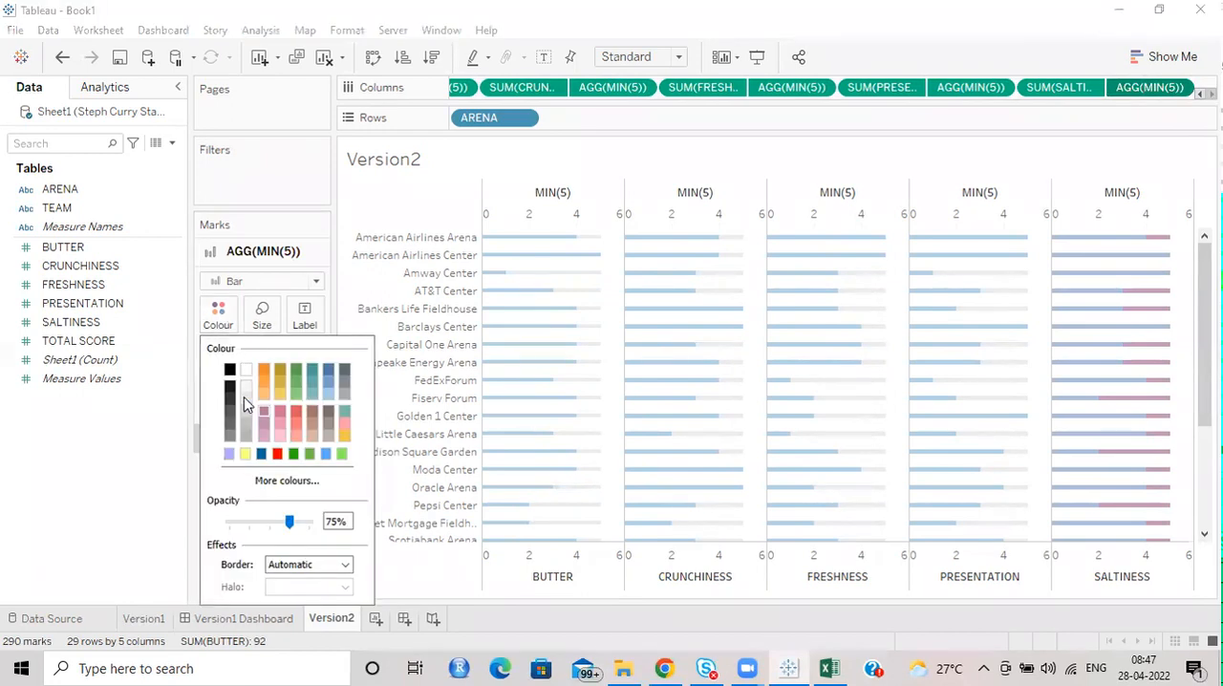
pyautogui.click(245, 401)
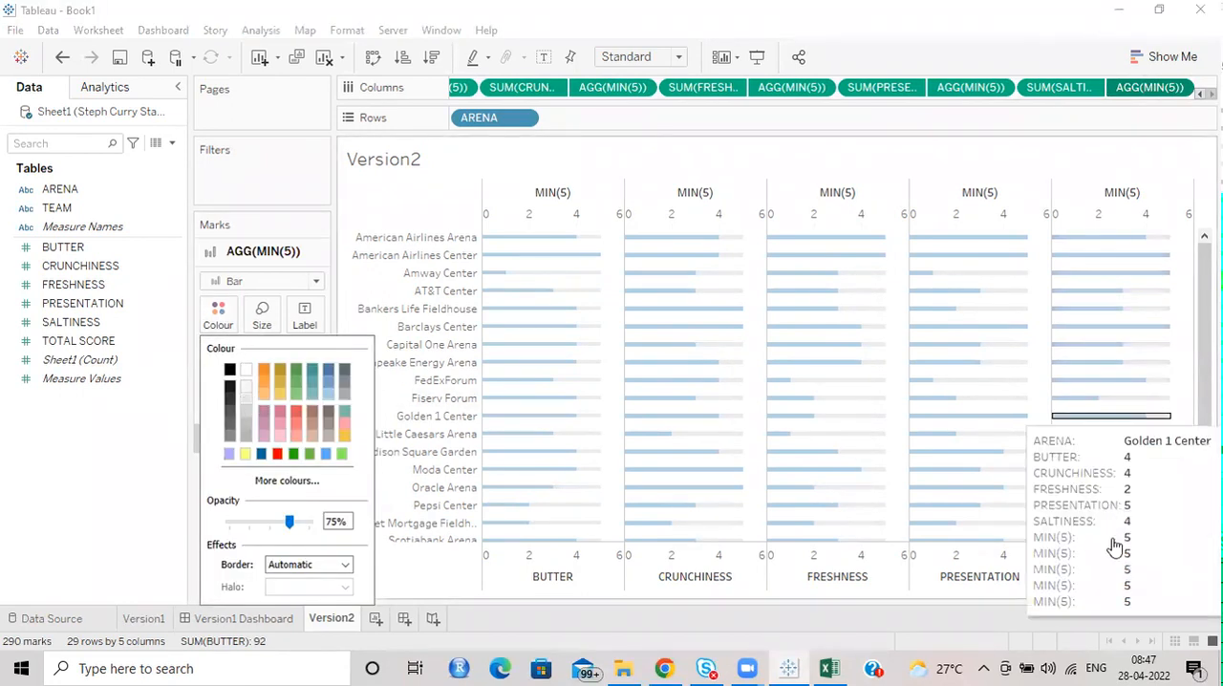
# Synchronise the dual axes of PRESENTATION, SALTINESS, FRESHNESS and CRUNCHINESS with their MIN(5) axes.
pyautogui.rightClick(966, 554)
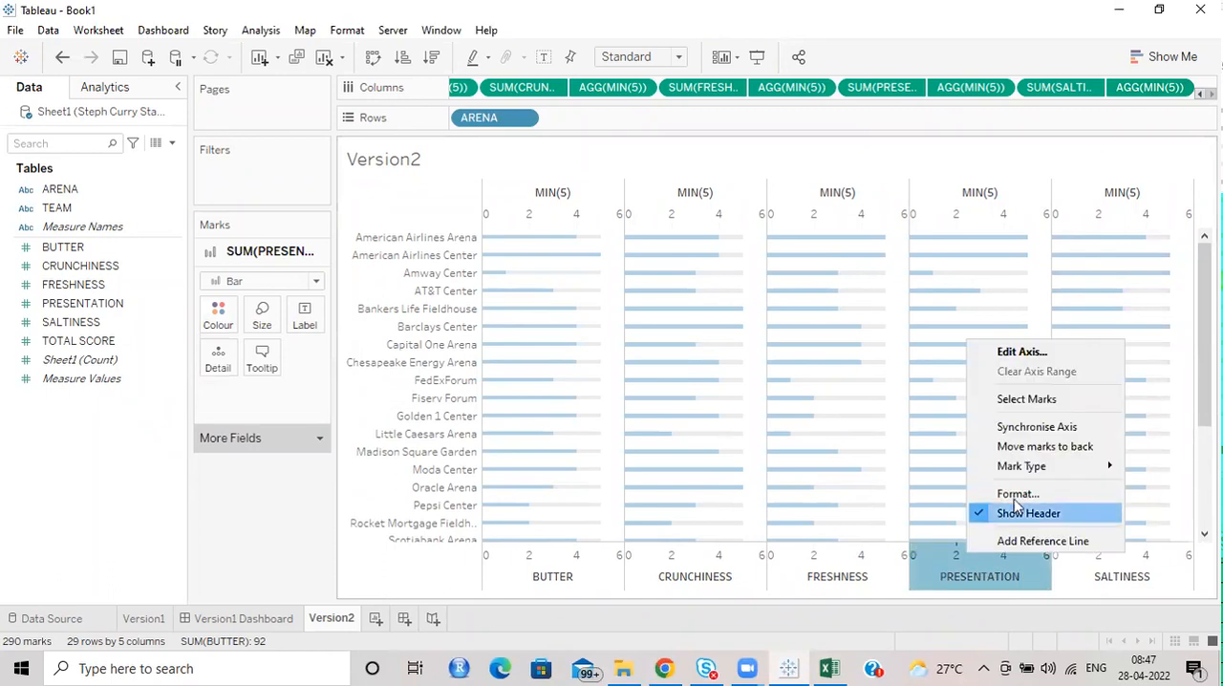
pyautogui.click(1035, 426)
pyautogui.rightClick(1108, 564)
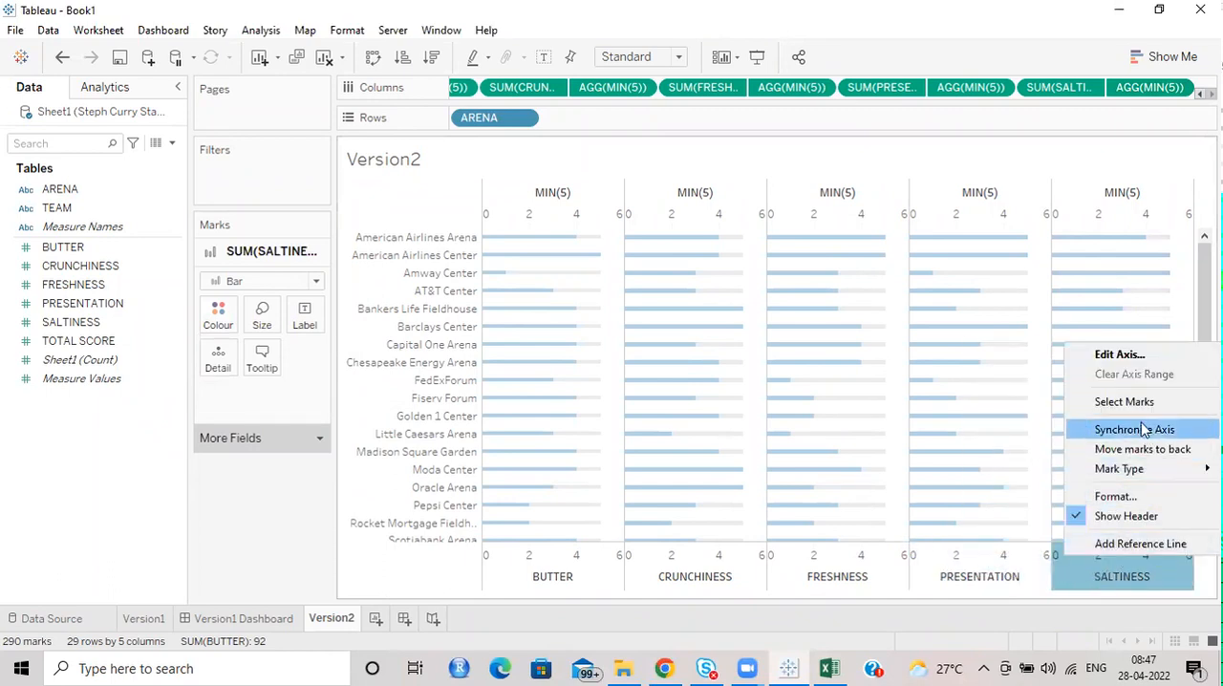
pyautogui.click(1111, 429)
pyautogui.rightClick(869, 557)
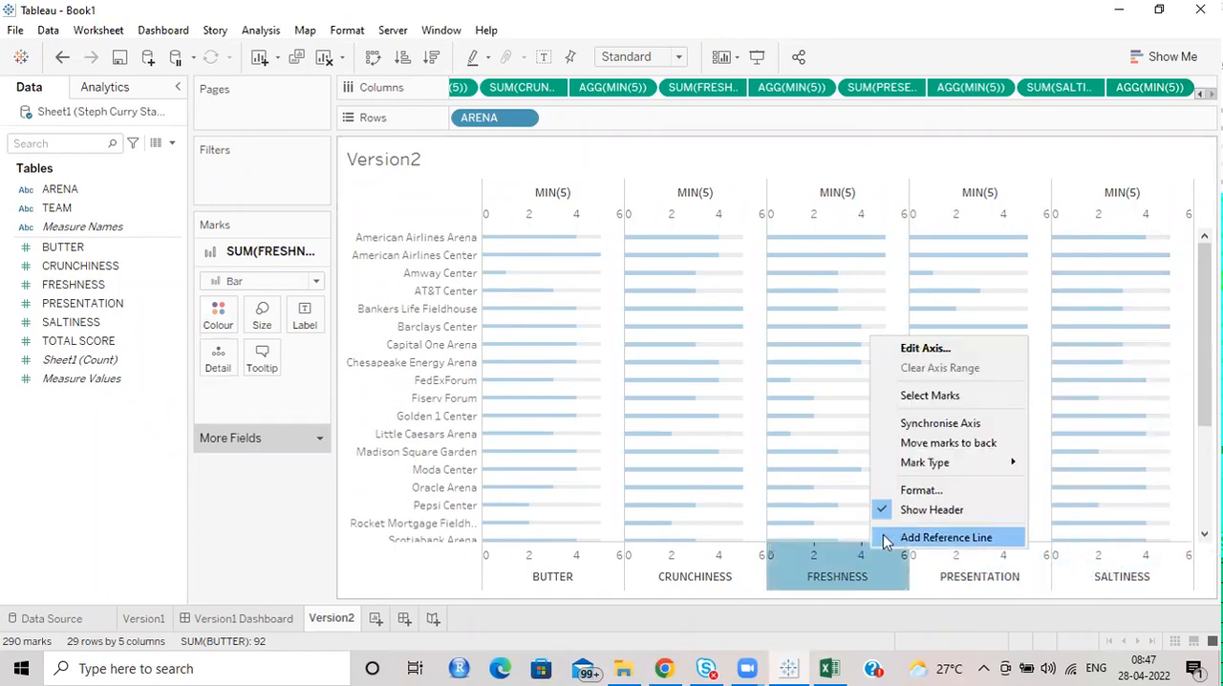
pyautogui.click(946, 423)
pyautogui.rightClick(710, 562)
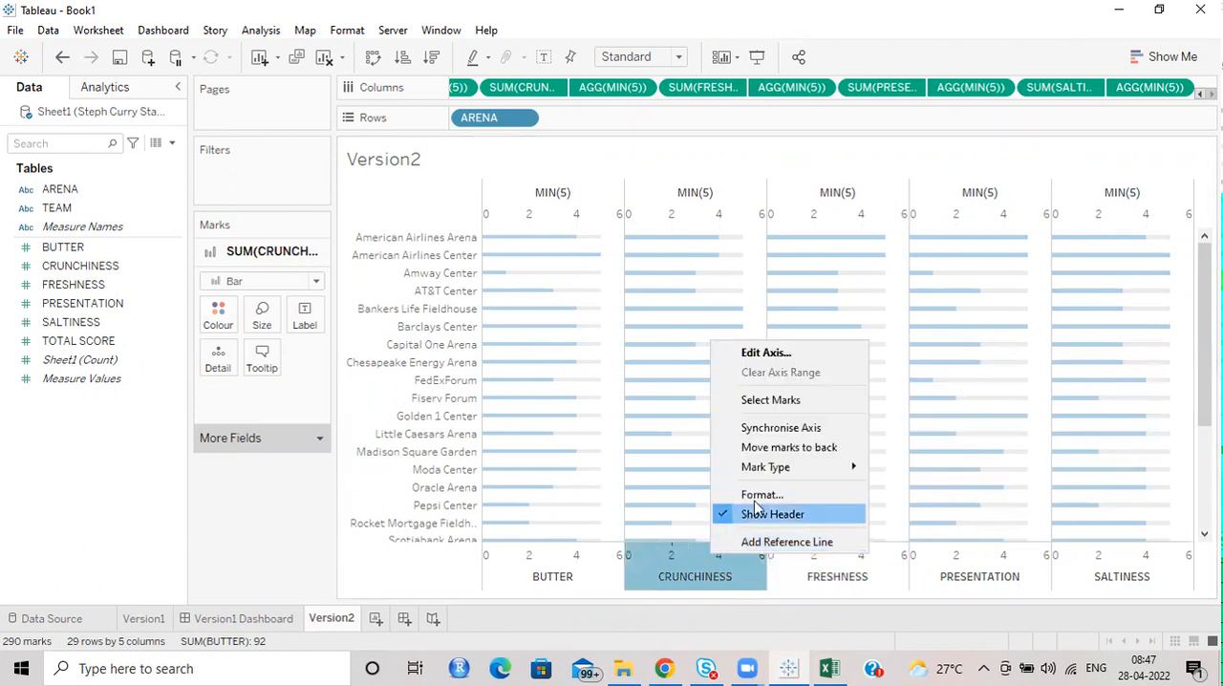
pyautogui.click(784, 428)
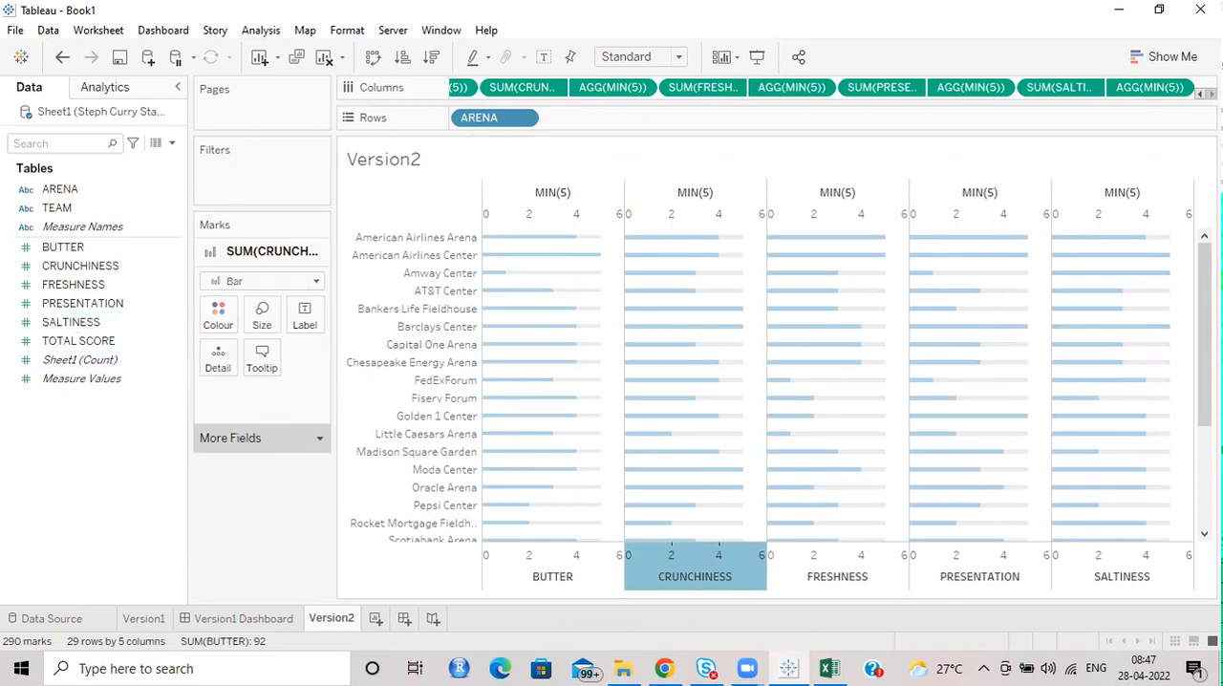
# Add TOTAL SCORE and a MIN(25) calculation to the end of Columns.
pyautogui.moveTo(93, 341); pyautogui.dragTo(1190, 89)
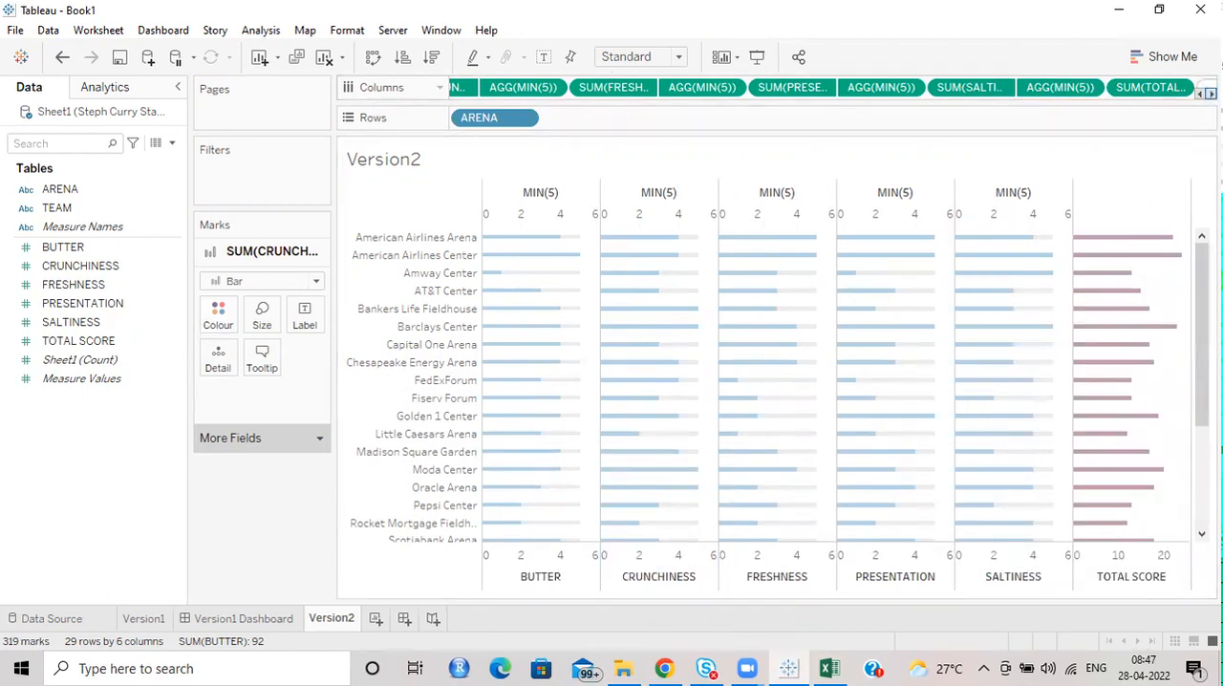
pyautogui.click(1211, 93)
pyautogui.write('MIN(')
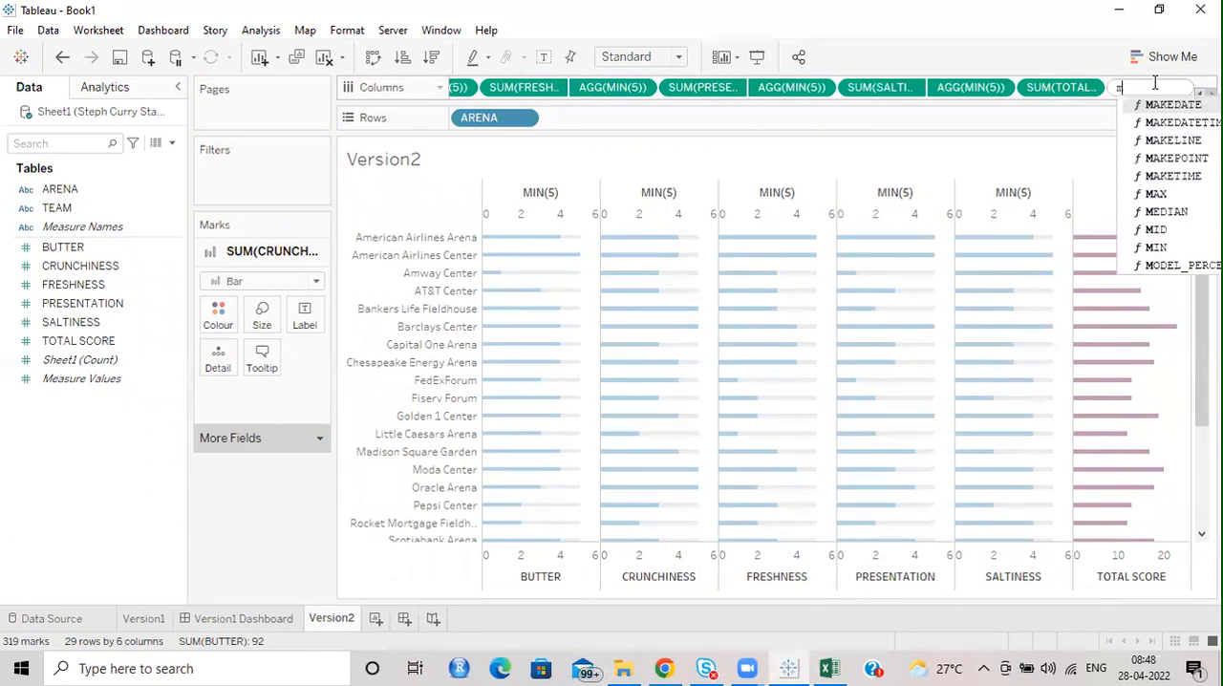
pyautogui.write('25')
pyautogui.press('Return')
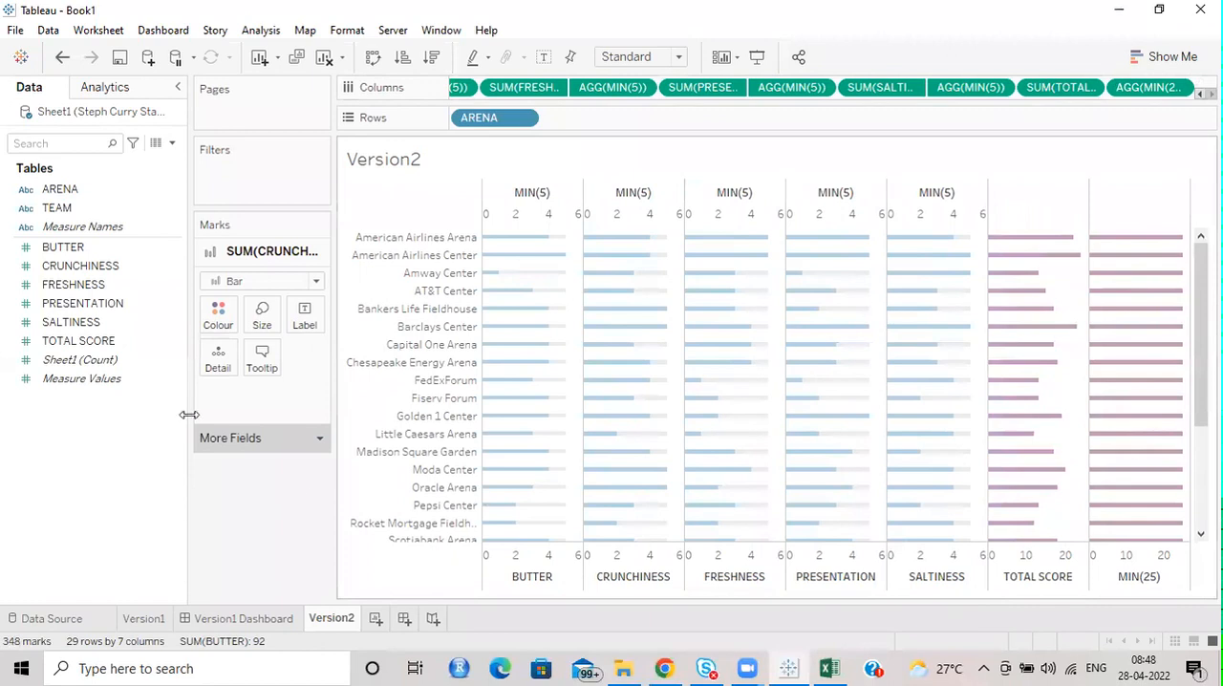
# Put MIN(25) on a dual axis with TOTAL SCORE and remove Measure Names from both sets of marks.
pyautogui.click(1179, 87)
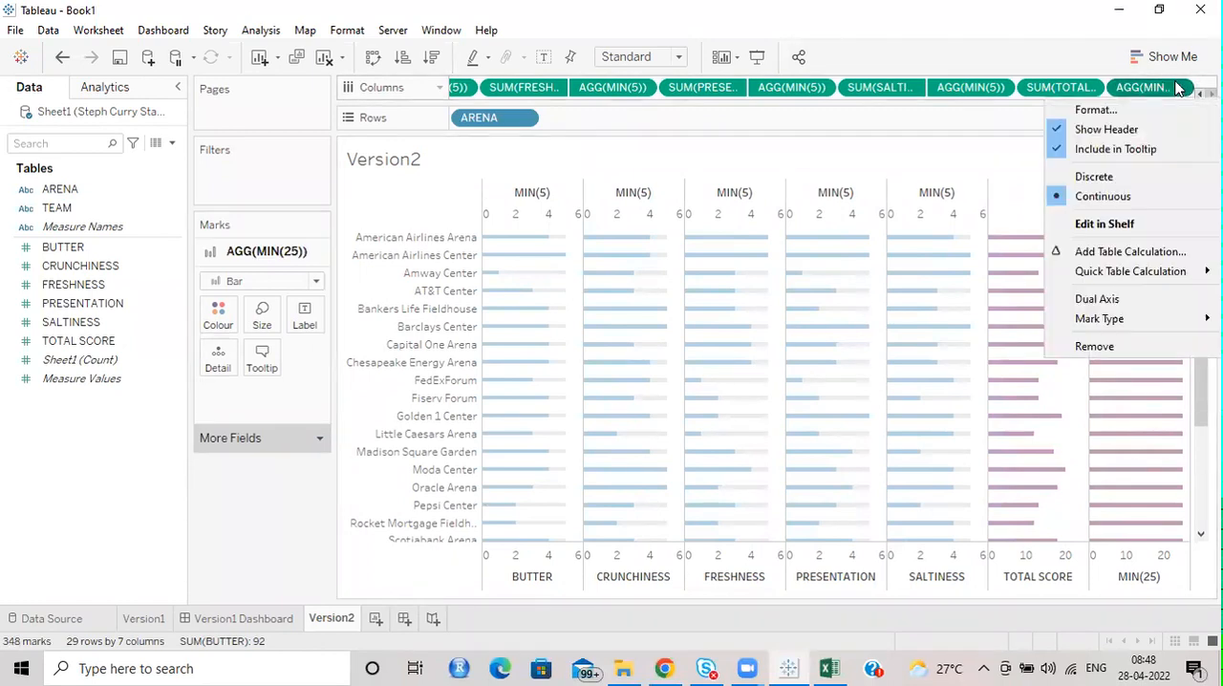
pyautogui.click(1097, 299)
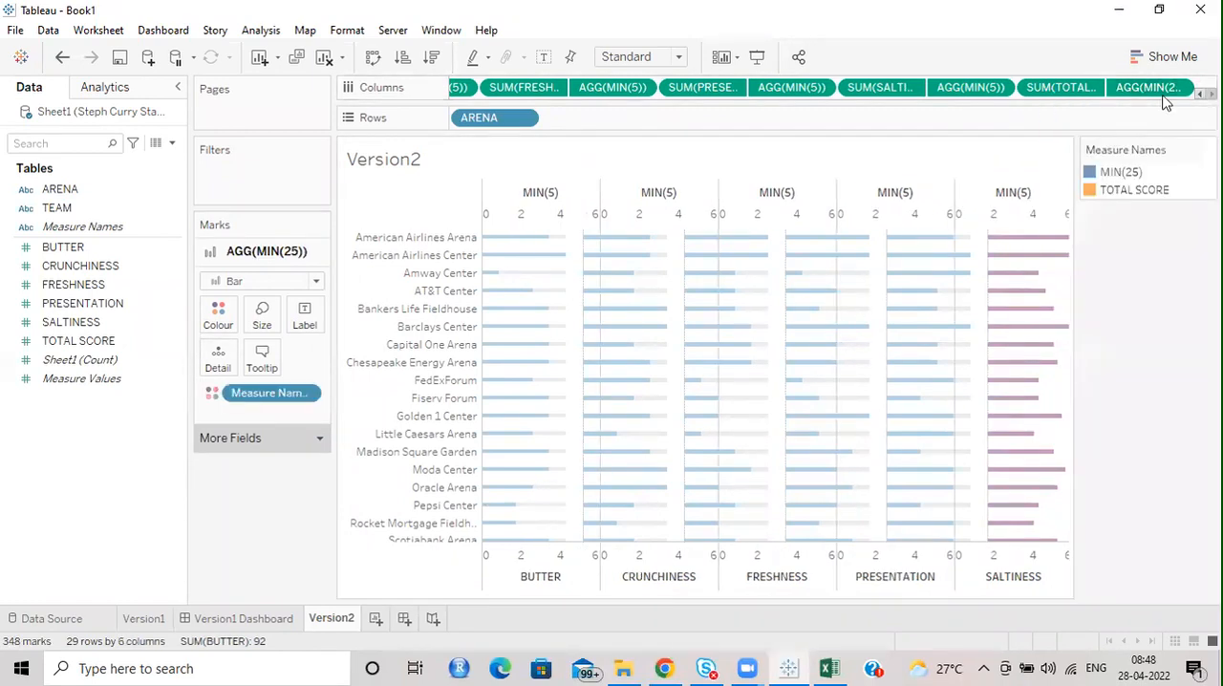
pyautogui.moveTo(275, 398); pyautogui.dragTo(78, 440)
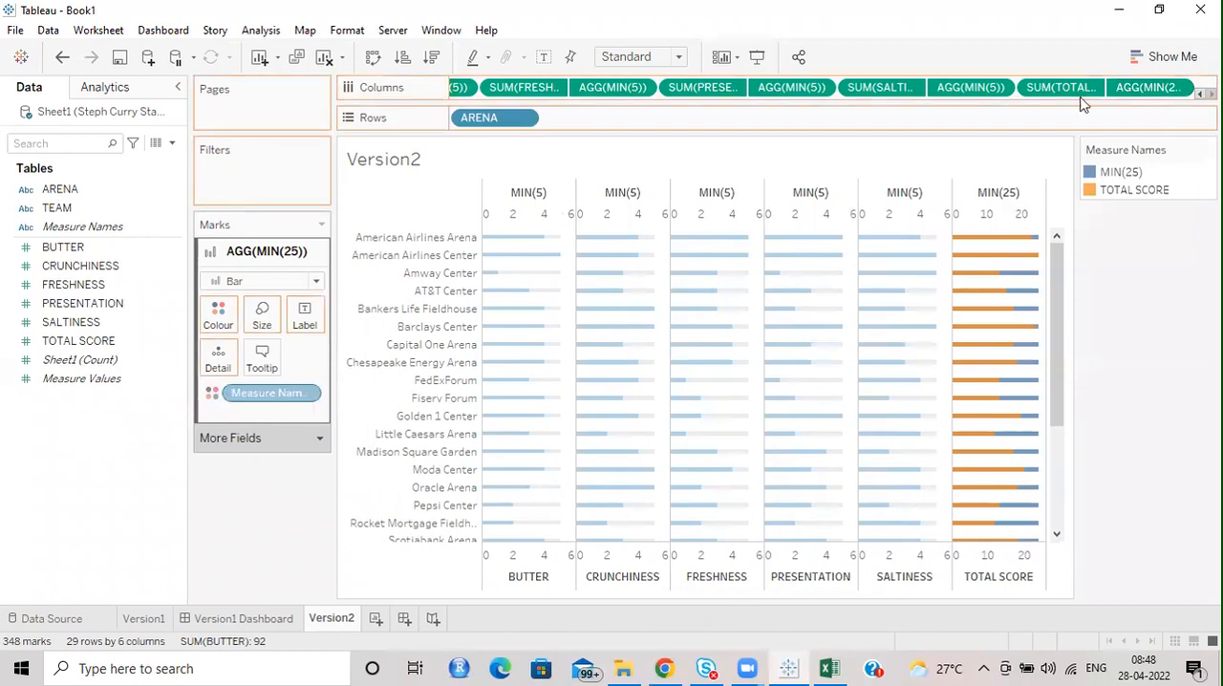
pyautogui.click(1041, 90)
pyautogui.moveTo(270, 393); pyautogui.dragTo(38, 444)
# Colour the MIN(25) bars behind TOTAL SCORE light grey.
pyautogui.click(1158, 88)
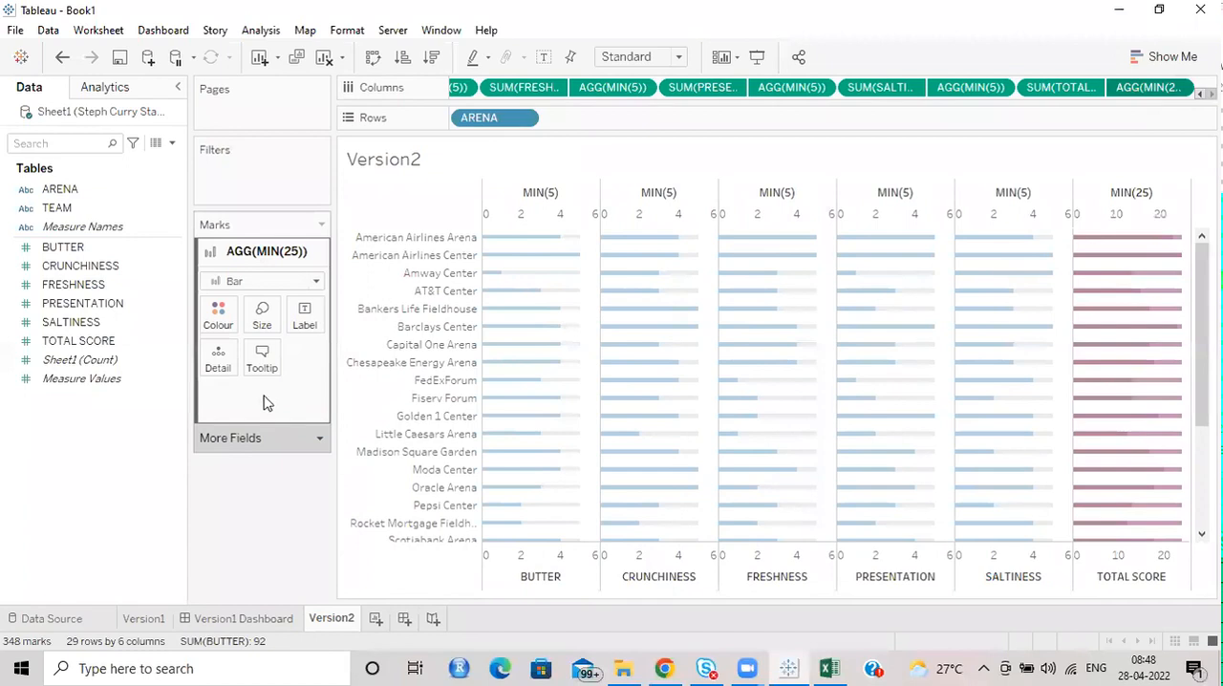
pyautogui.click(218, 315)
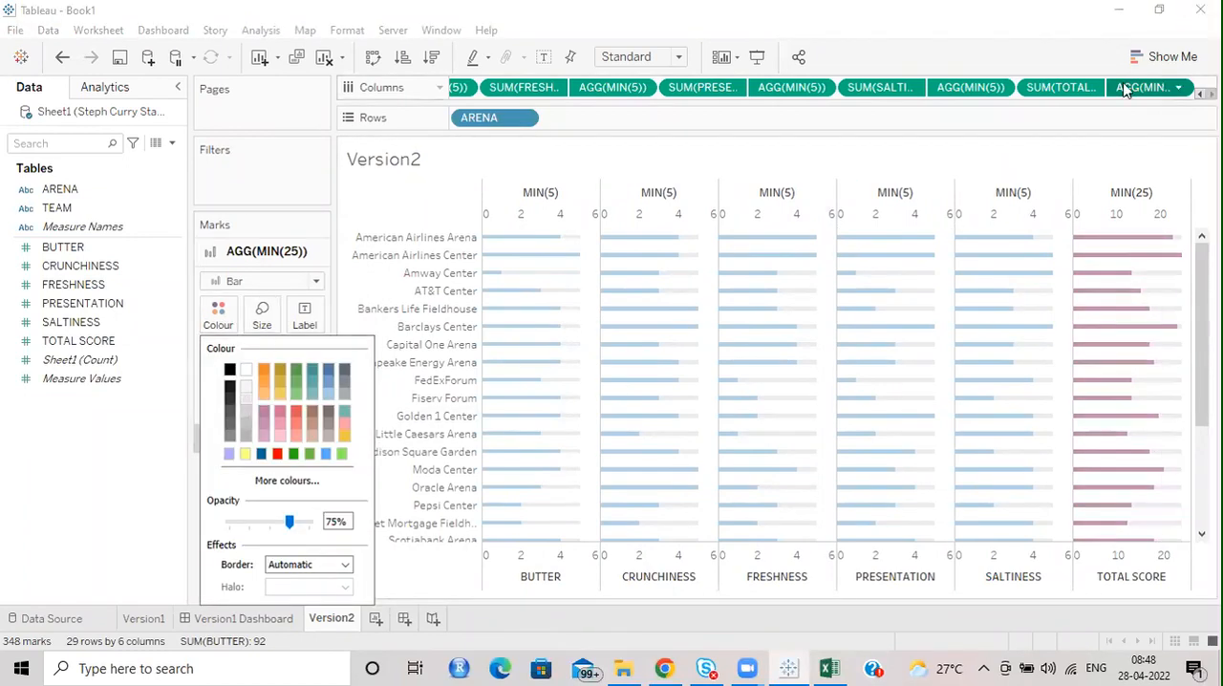
# Colour the TOTAL SCORE bars with the same light blue as the other measures, using the copied custom colour code.
pyautogui.click(1061, 87)
pyautogui.click(218, 315)
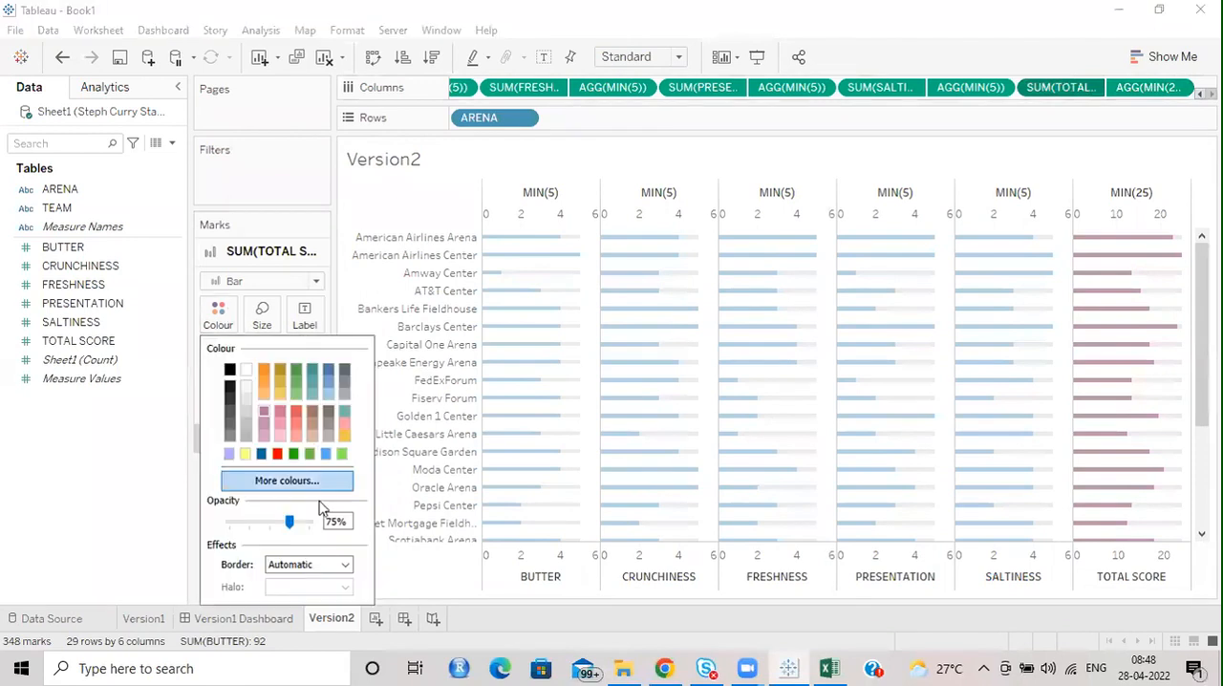
pyautogui.click(304, 482)
pyautogui.moveTo(758, 461); pyautogui.dragTo(704, 461)
pyautogui.write('#a0cbe8')
pyautogui.click(726, 492)
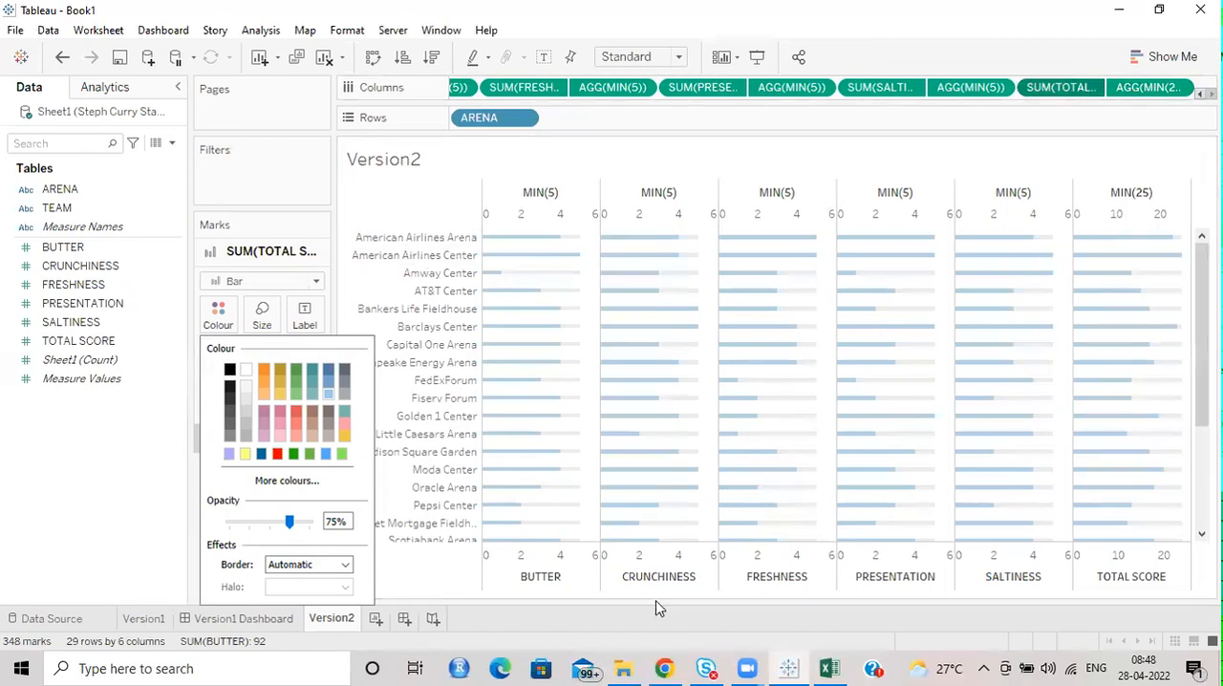
# Synchronise the TOTAL SCORE axis with its MIN(25) axis and hide the axis headers of the chart.
pyautogui.click(1132, 586)
pyautogui.rightClick(1132, 585)
pyautogui.click(1150, 459)
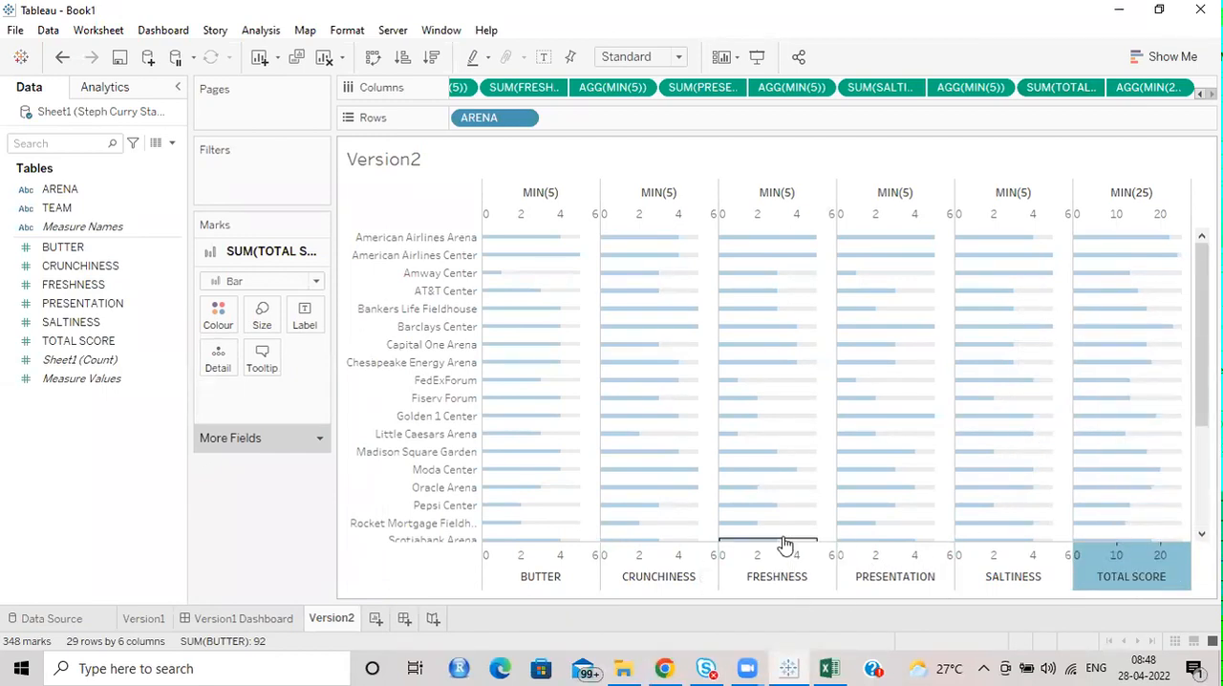
pyautogui.rightClick(764, 585)
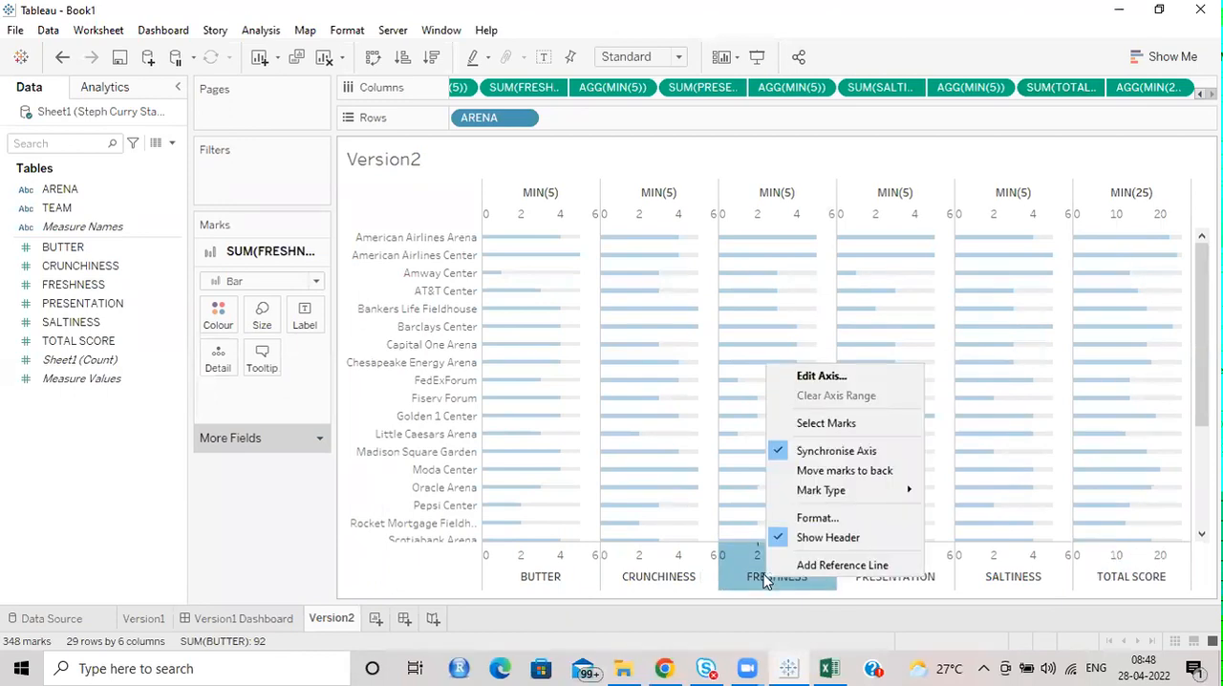
pyautogui.click(813, 537)
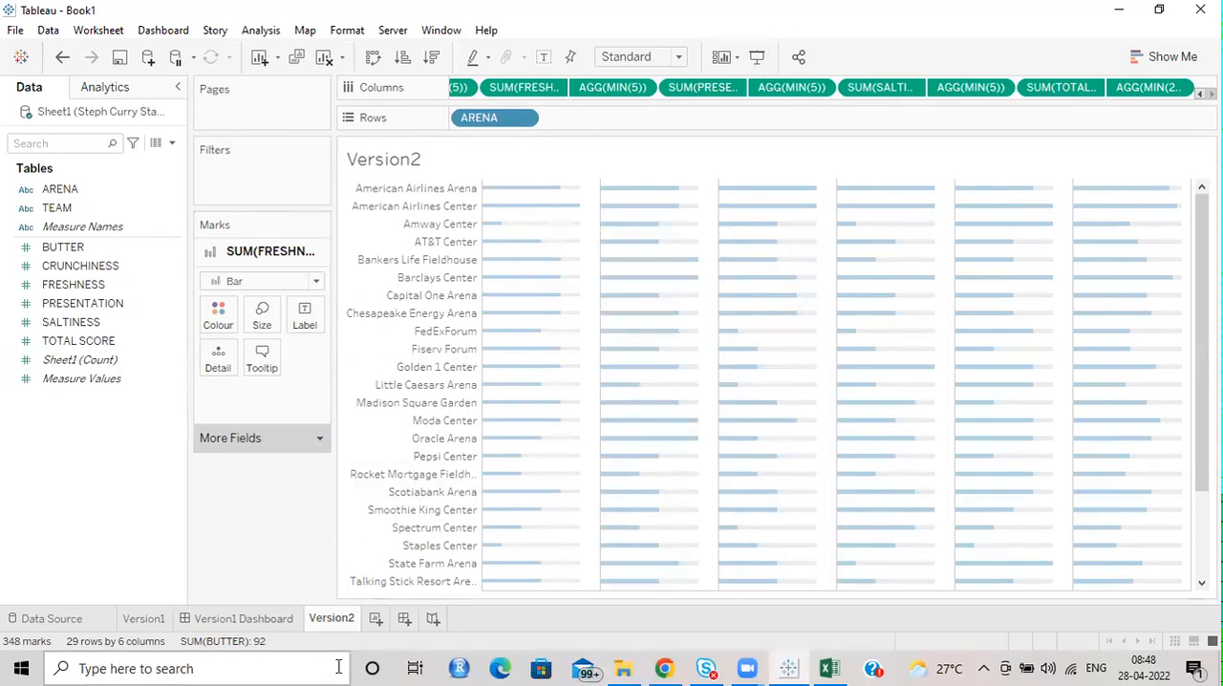
# Duplicate Version1 Dashboard and rename the copy Version2 Dashboard.
pyautogui.rightClick(243, 620)
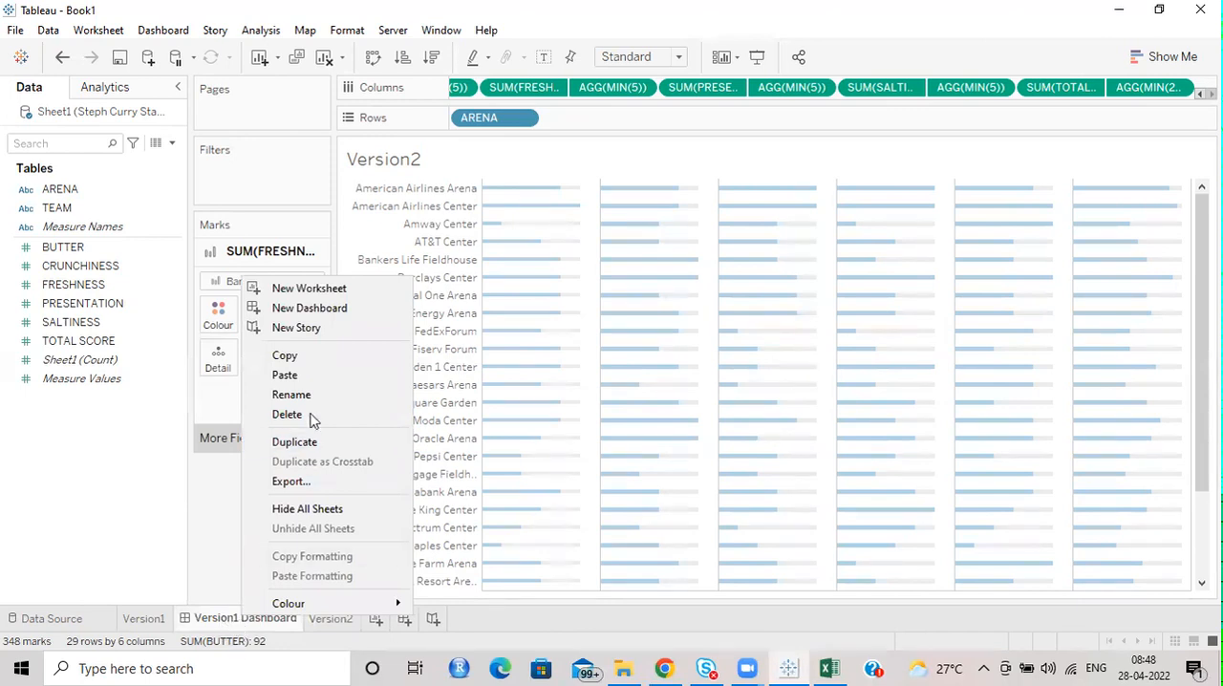
pyautogui.click(311, 442)
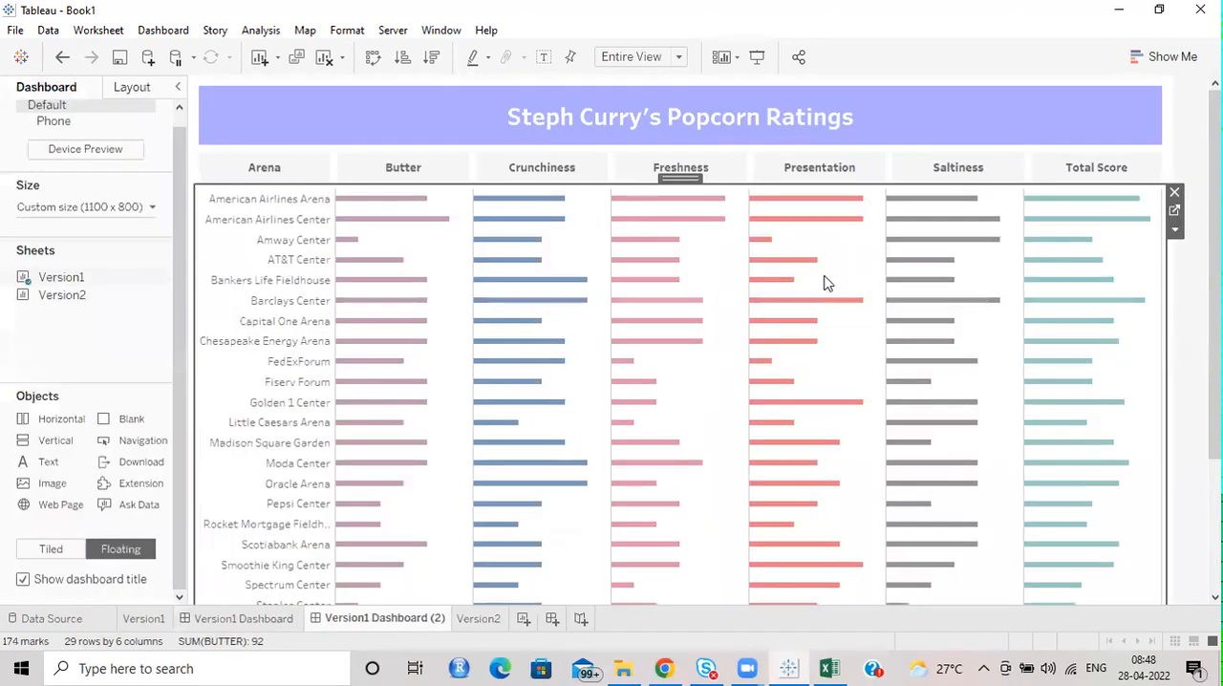
pyautogui.doubleClick(386, 624)
pyautogui.click(446, 617)
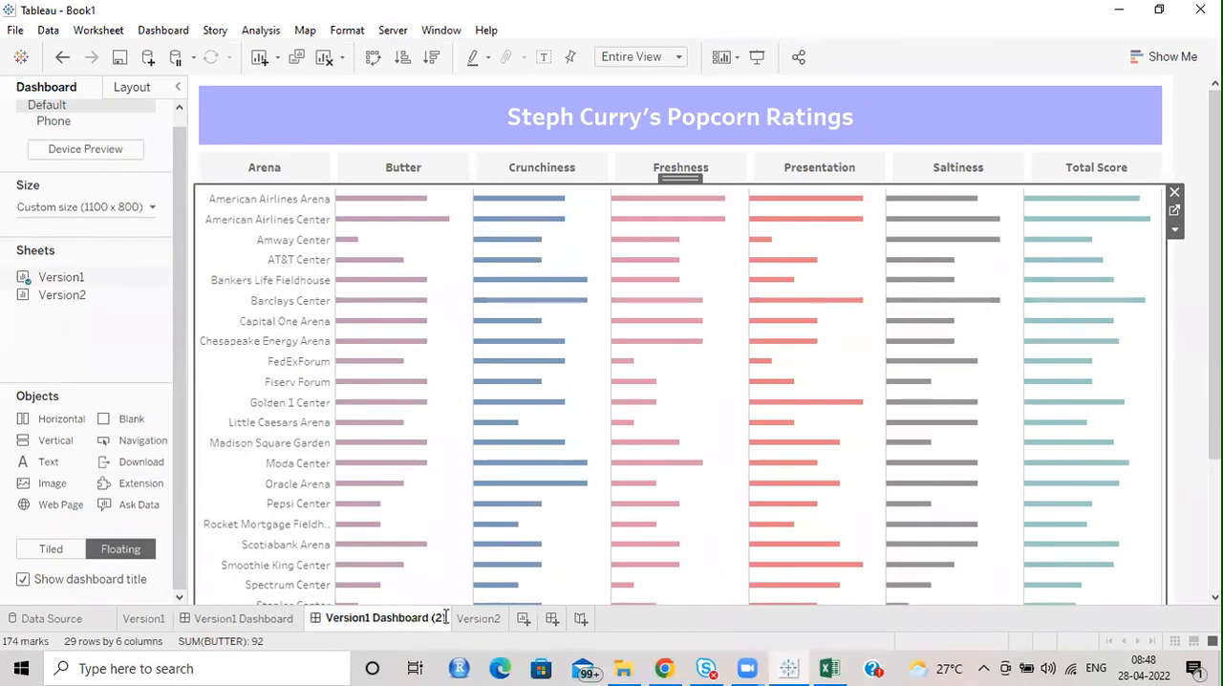
pyautogui.moveTo(447, 618); pyautogui.dragTo(382, 622)
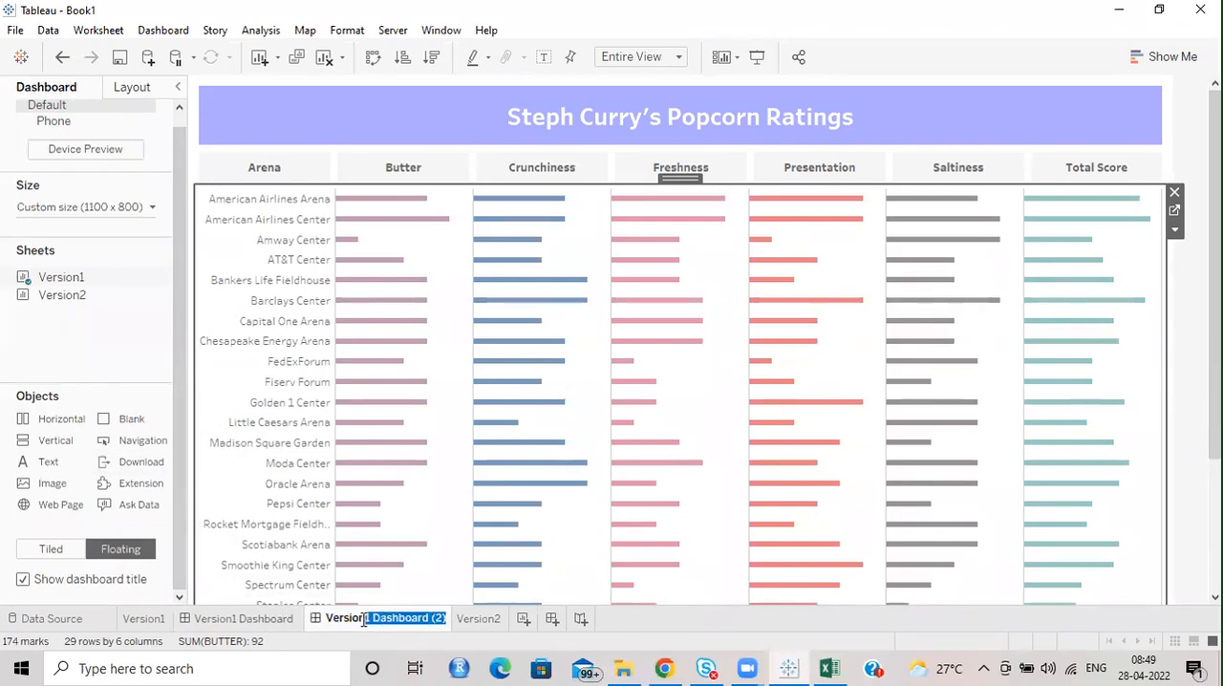
pyautogui.write('2')
pyautogui.press('Return')
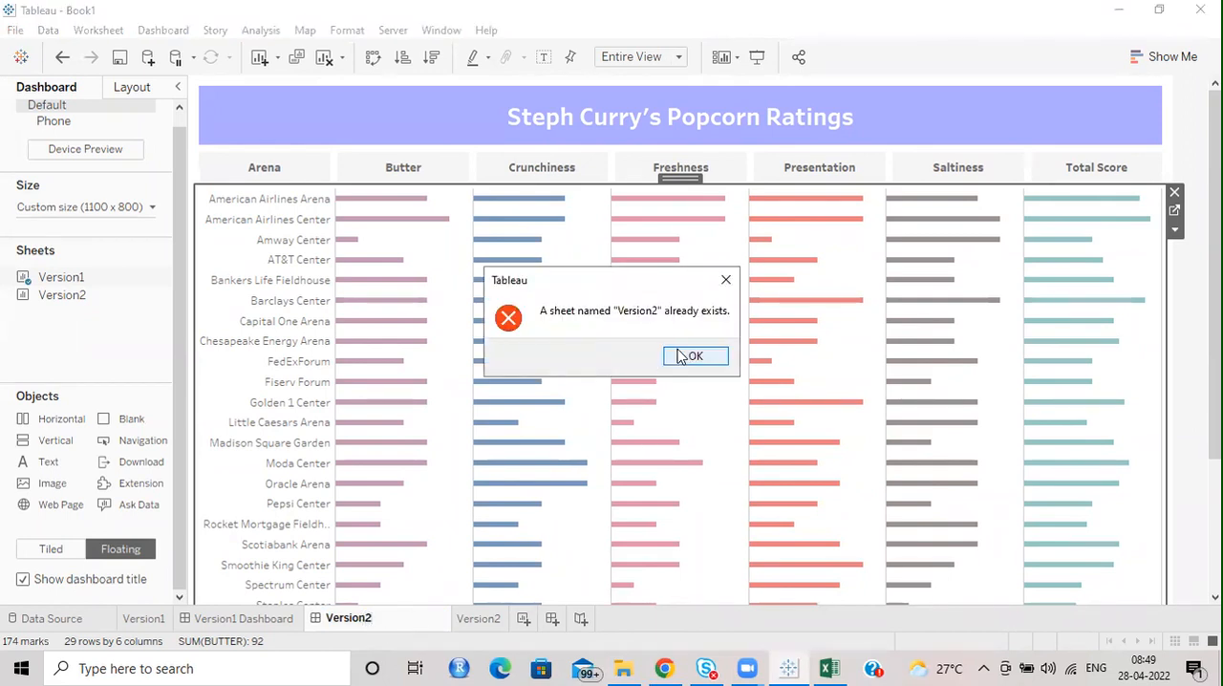
pyautogui.click(682, 356)
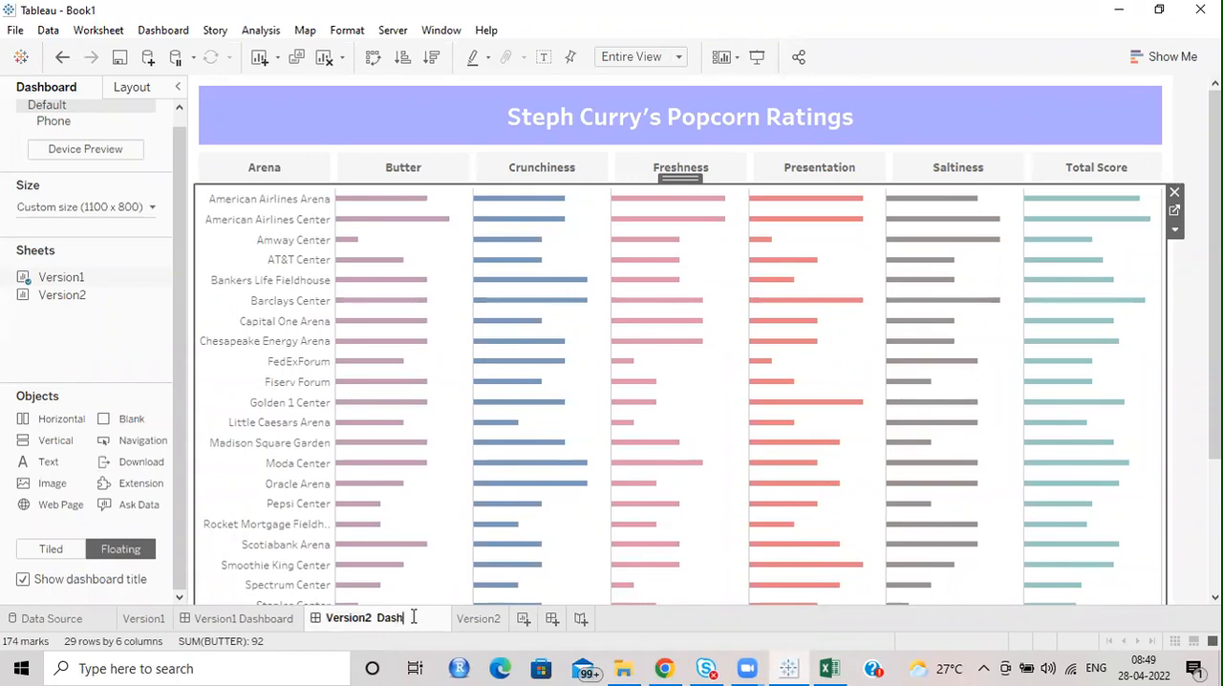
pyautogui.write('Dashboard')
pyautogui.press('Return')
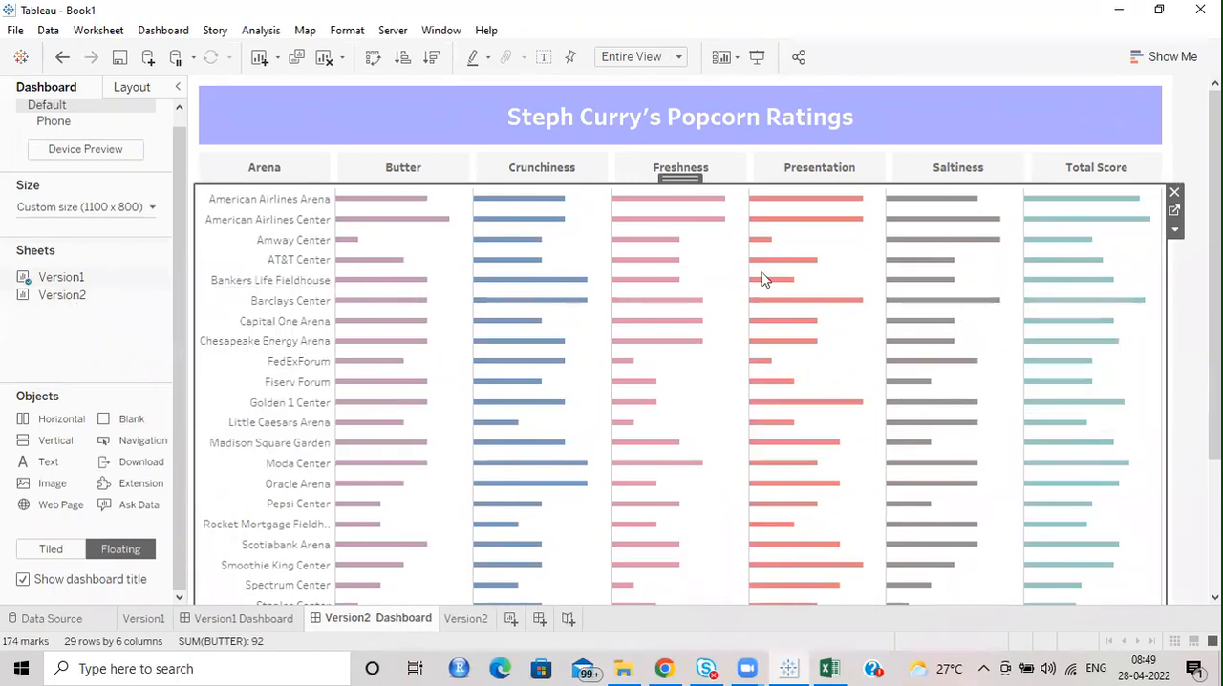
# Replace the Version1 chart on the dashboard with the Version2 sheet, placed directly below the column headings.
pyautogui.moveTo(63, 290)
pyautogui.moveTo(67, 304)
pyautogui.mouseDown()
pyautogui.moveTo(258, 253)
pyautogui.moveTo(324, 220)
pyautogui.moveTo(403, 234)
pyautogui.mouseUp()
pyautogui.moveTo(892, 212)
pyautogui.mouseDown()
pyautogui.moveTo(933, 177)
pyautogui.moveTo(928, 202)
pyautogui.mouseUp()
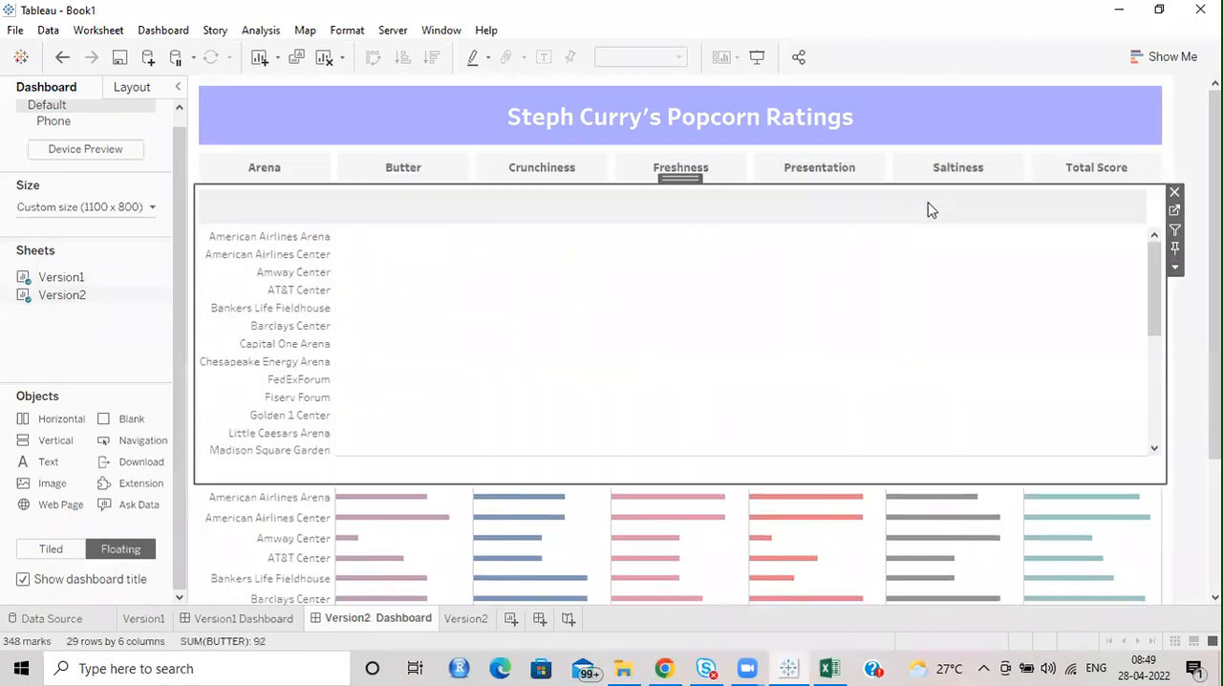
pyautogui.click(1163, 540)
pyautogui.click(1174, 493)
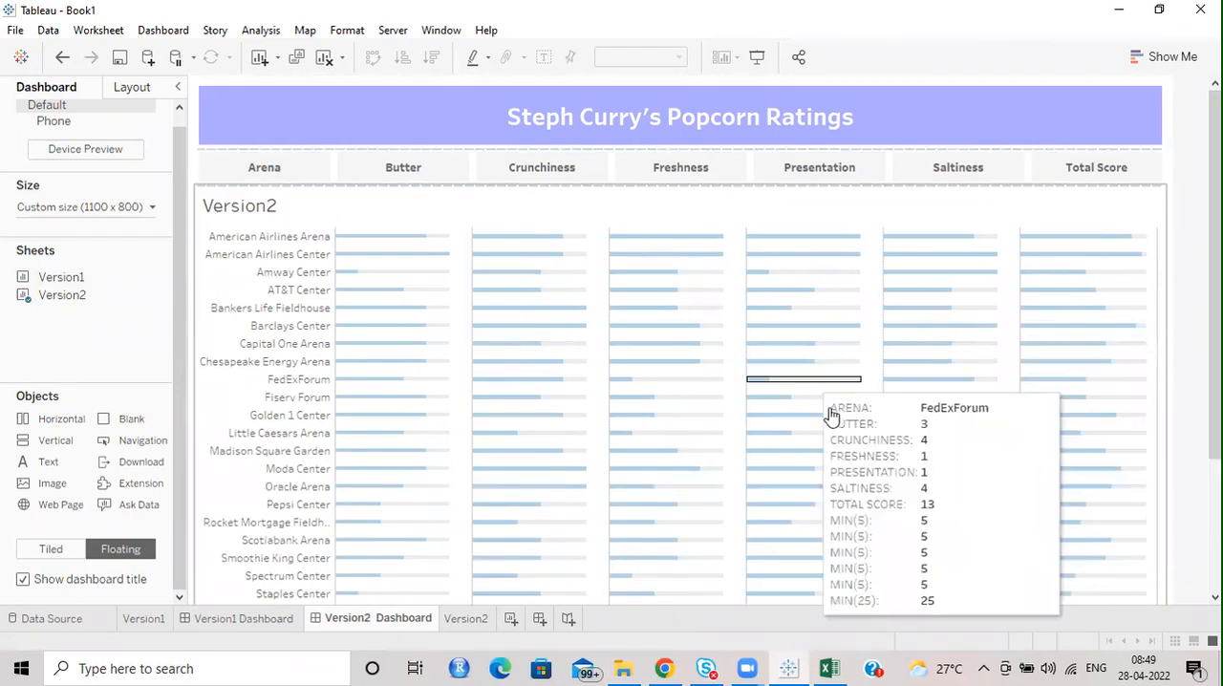
# Hide the Version2 chart's title on the dashboard and set its fit to Entire View.
pyautogui.scroll(-5, 710, 342)
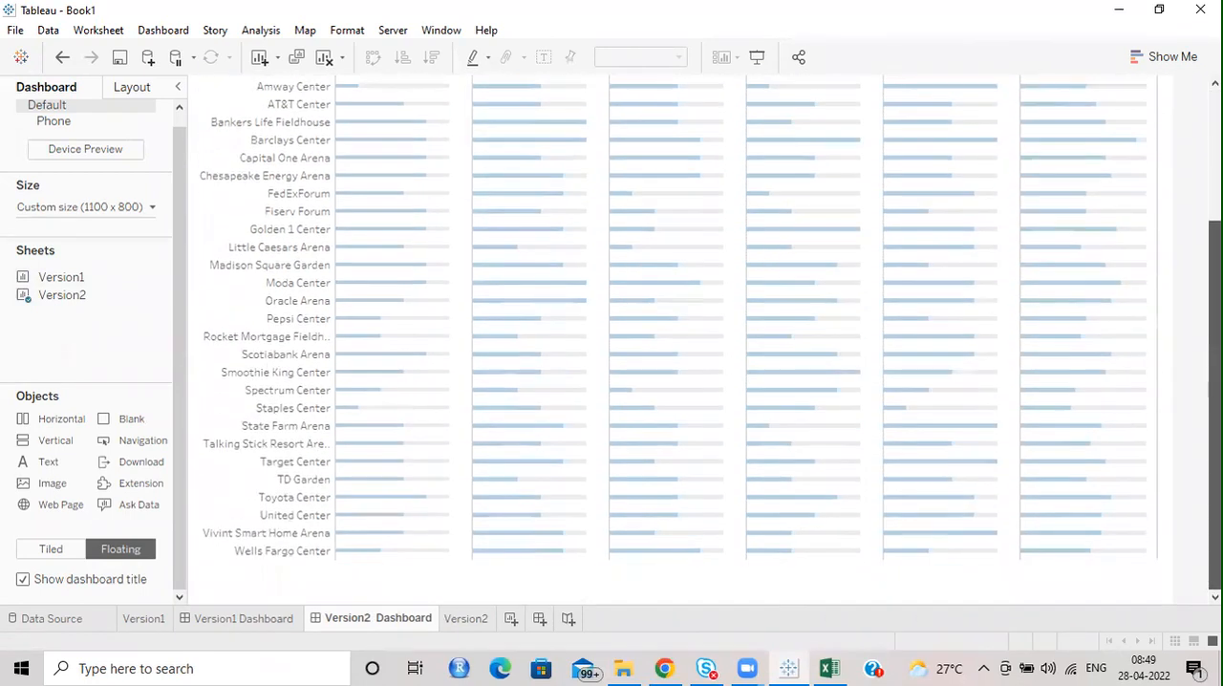
pyautogui.scroll(5, 678, 344)
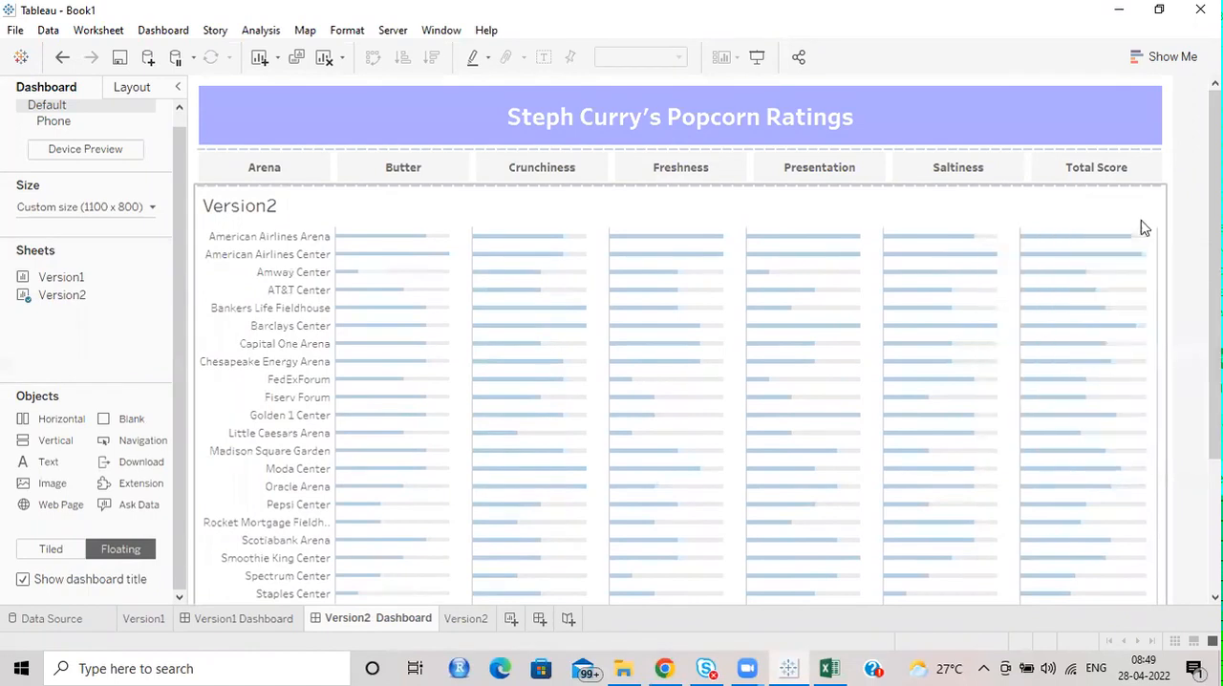
pyautogui.click(1149, 218)
pyautogui.rightClick(245, 212)
pyautogui.click(291, 260)
pyautogui.click(1175, 248)
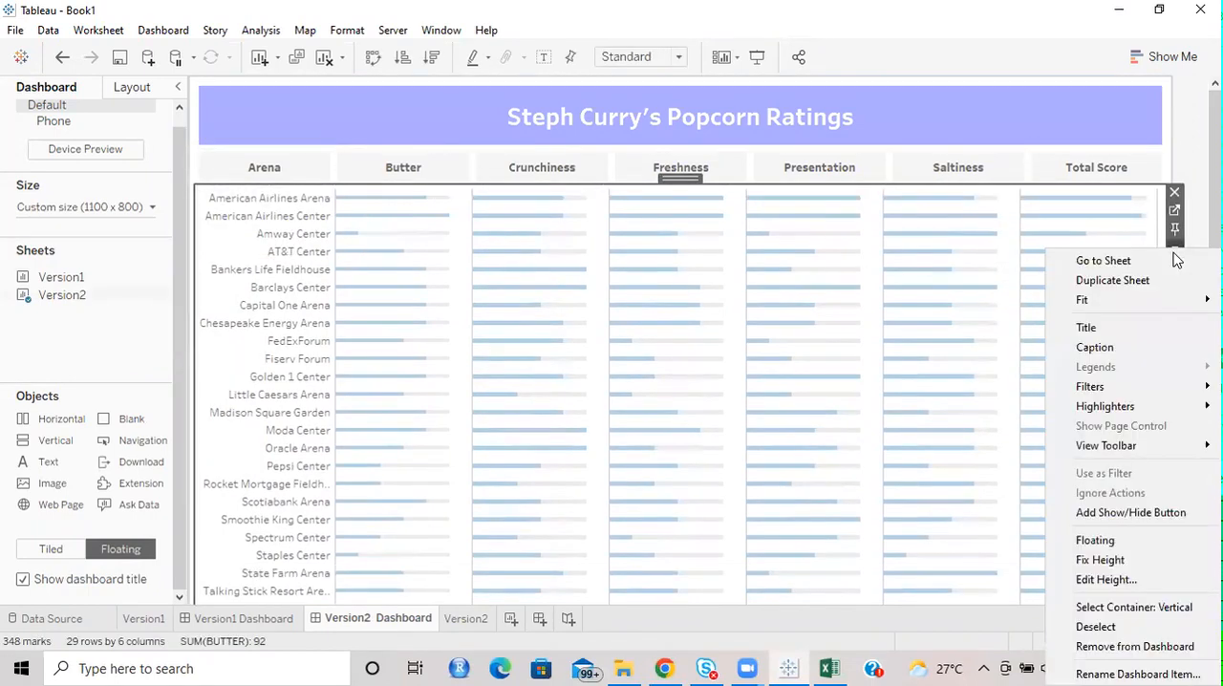
pyautogui.moveTo(1099, 302)
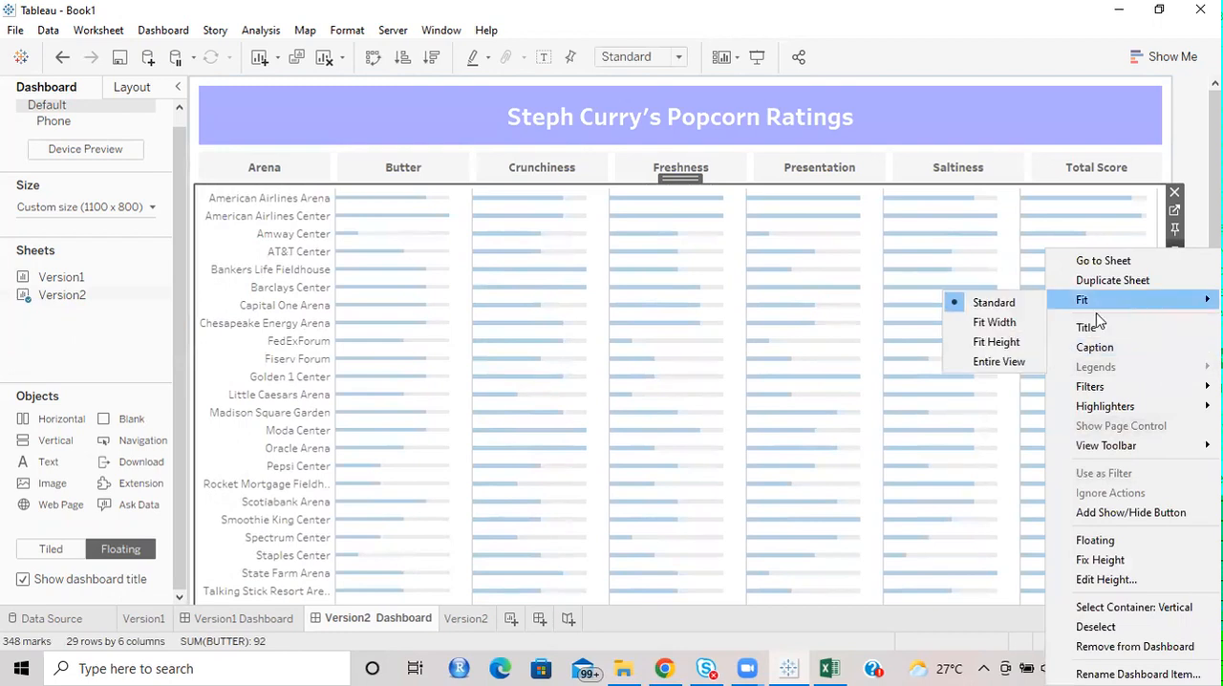
pyautogui.click(985, 364)
pyautogui.moveTo(1215, 356)
pyautogui.mouseDown()
pyautogui.moveTo(1215, 487)
pyautogui.moveTo(1215, 335)
pyautogui.mouseUp()
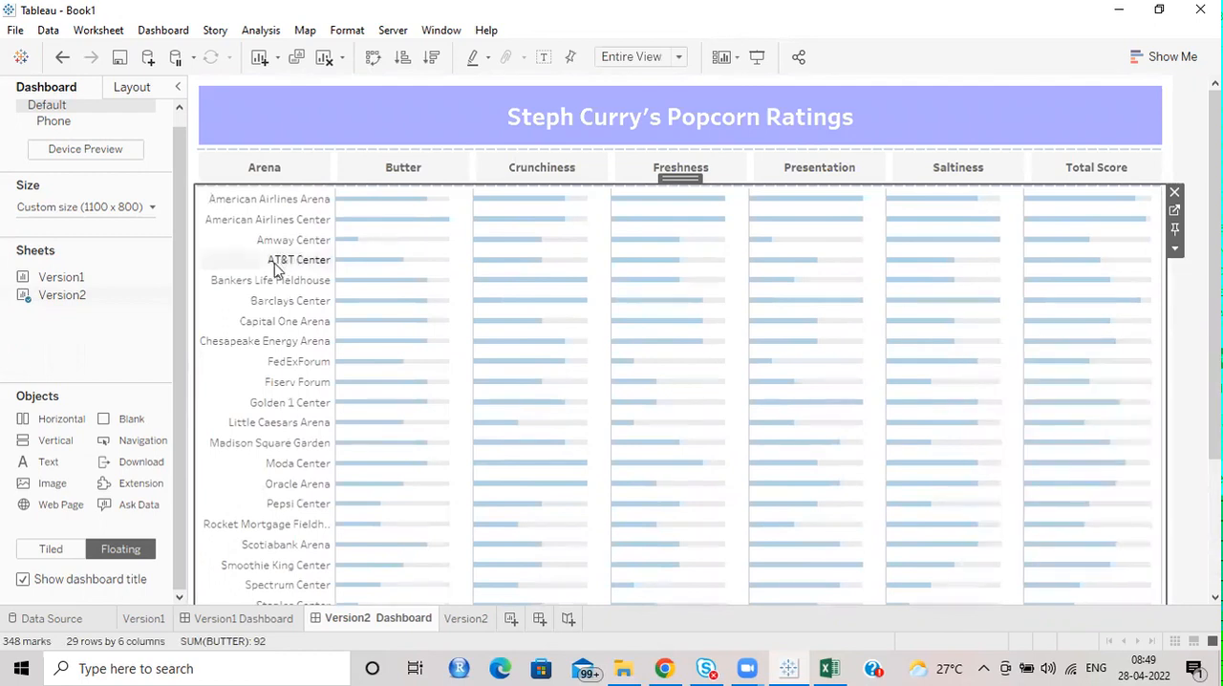
pyautogui.moveTo(1140, 276)
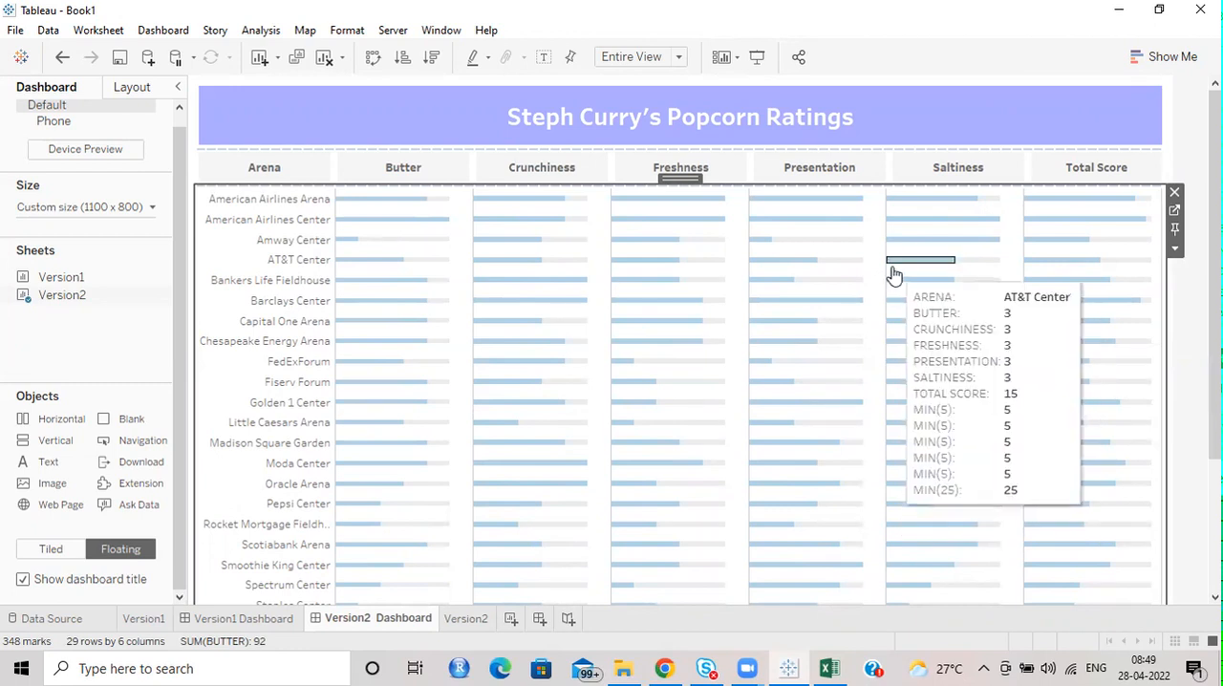
pyautogui.click(1193, 336)
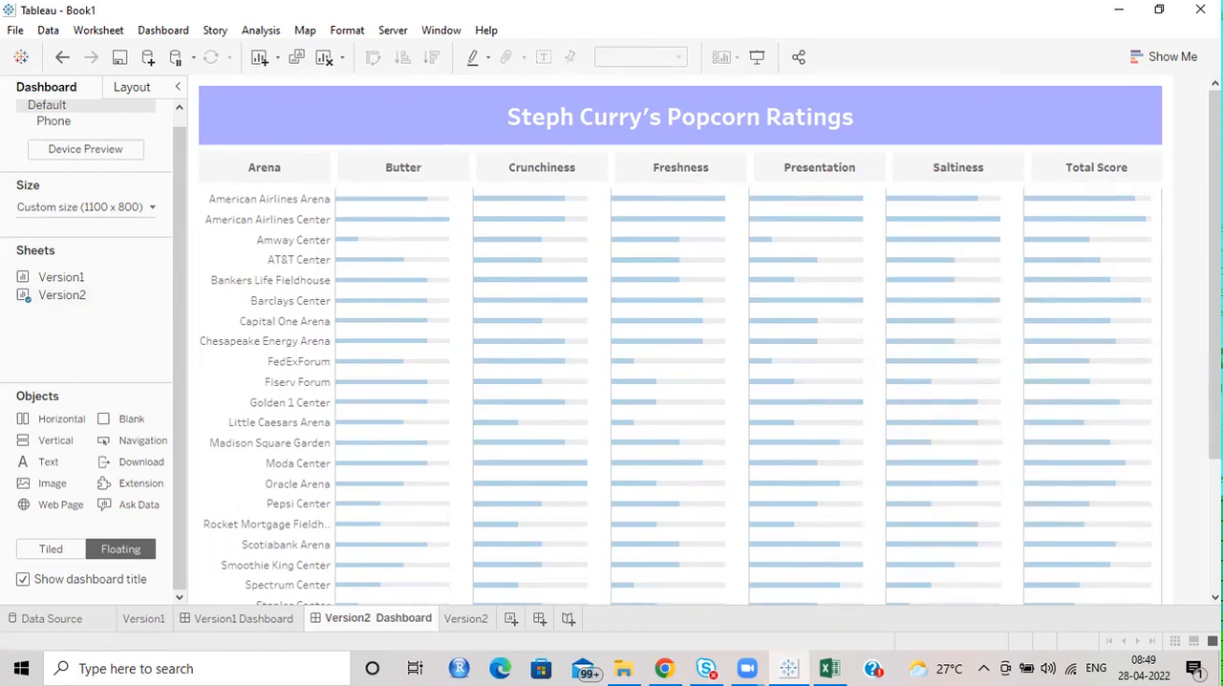
# Save the workbook as Popcorn Ratings in the April 6th folder, as a Tableau Workbook (*.twb).
pyautogui.click(15, 30)
pyautogui.click(79, 143)
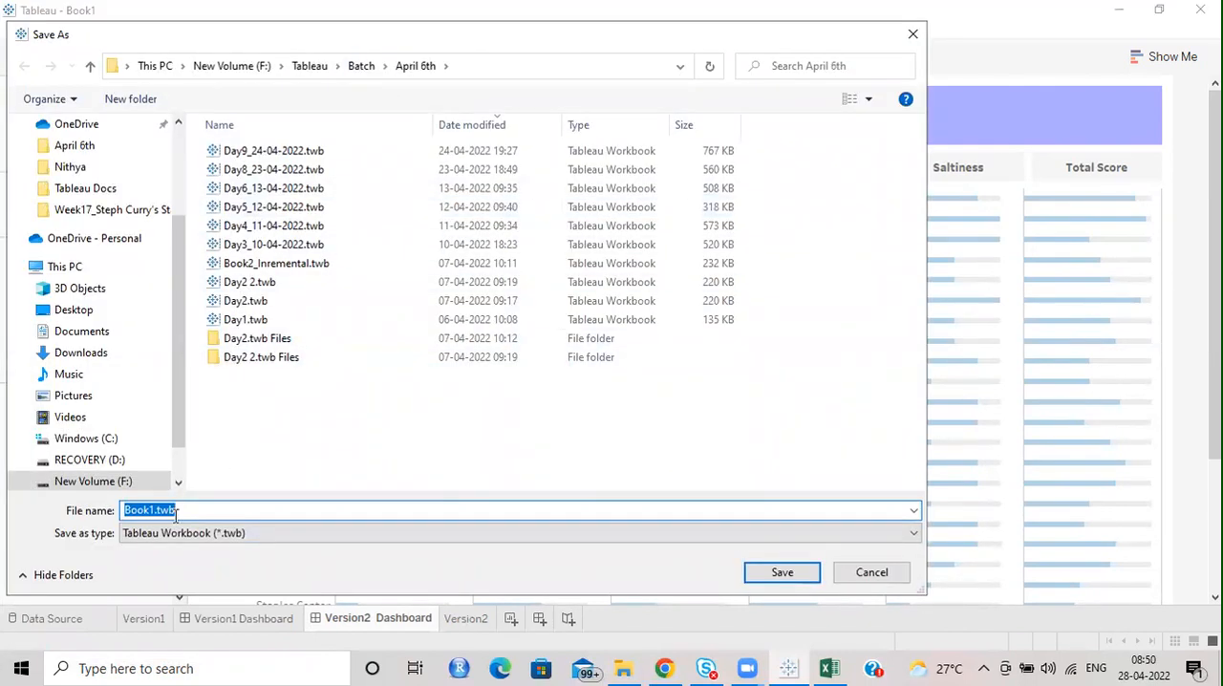
pyautogui.write('Popcorn Ratings')
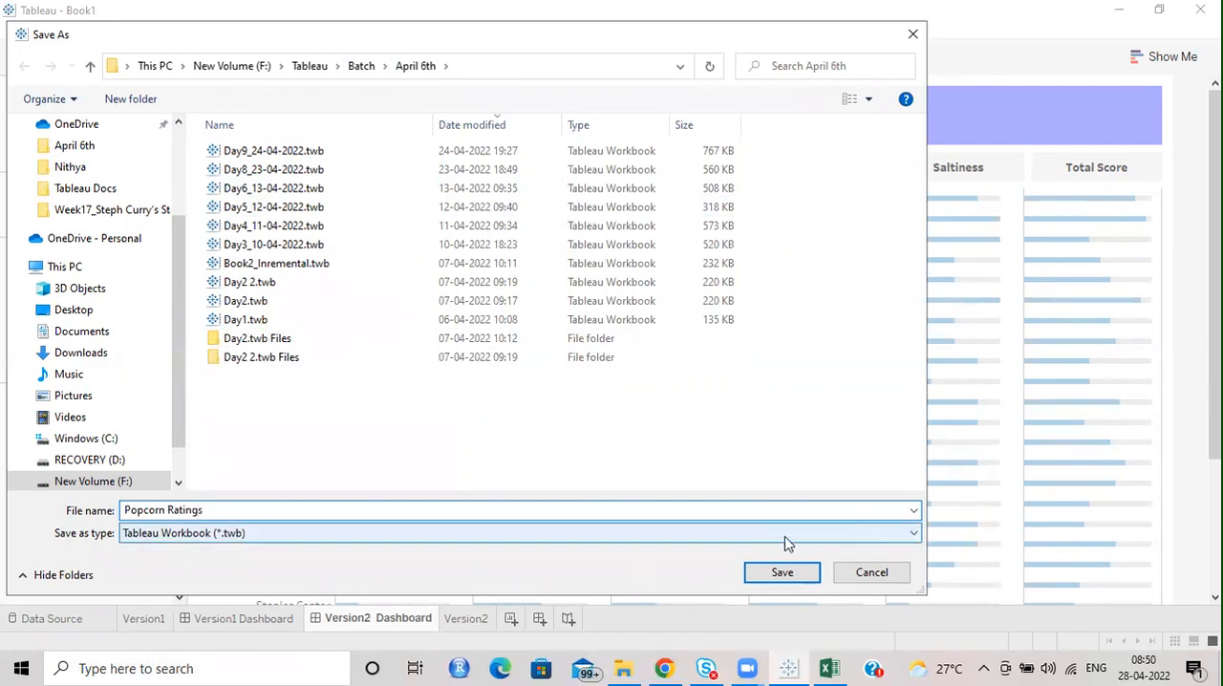
pyautogui.click(783, 577)
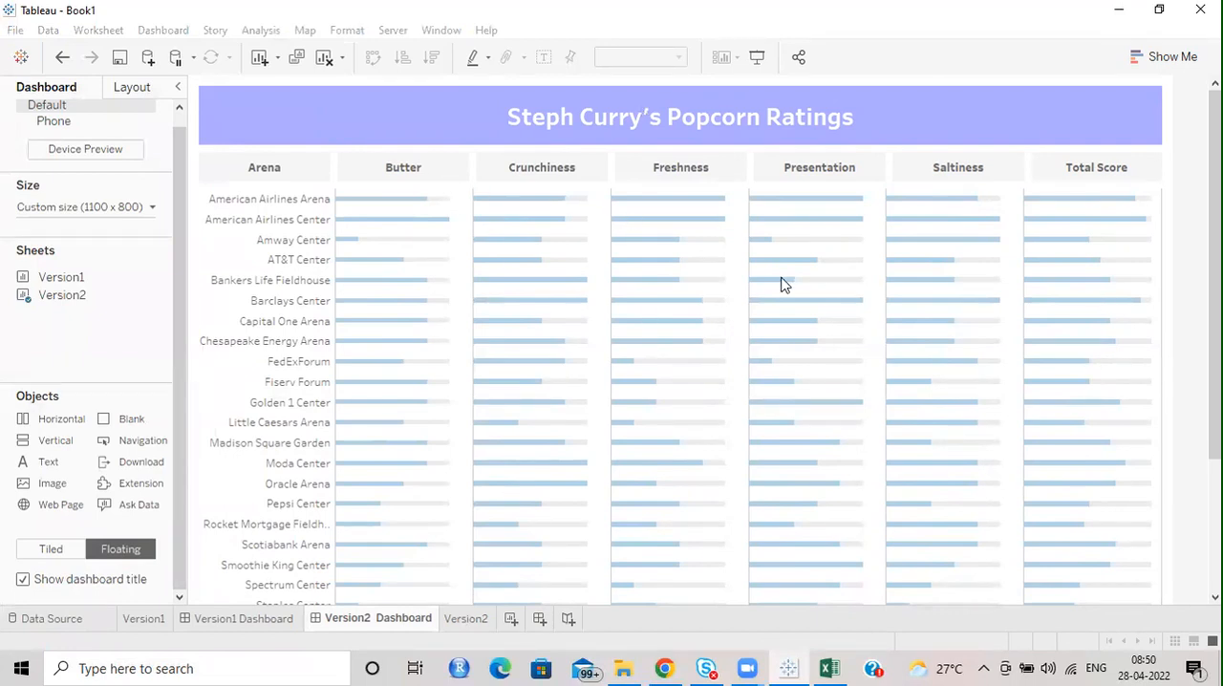
# Go to the Version2 worksheet from its chart on the dashboard.
pyautogui.moveTo(1064, 210)
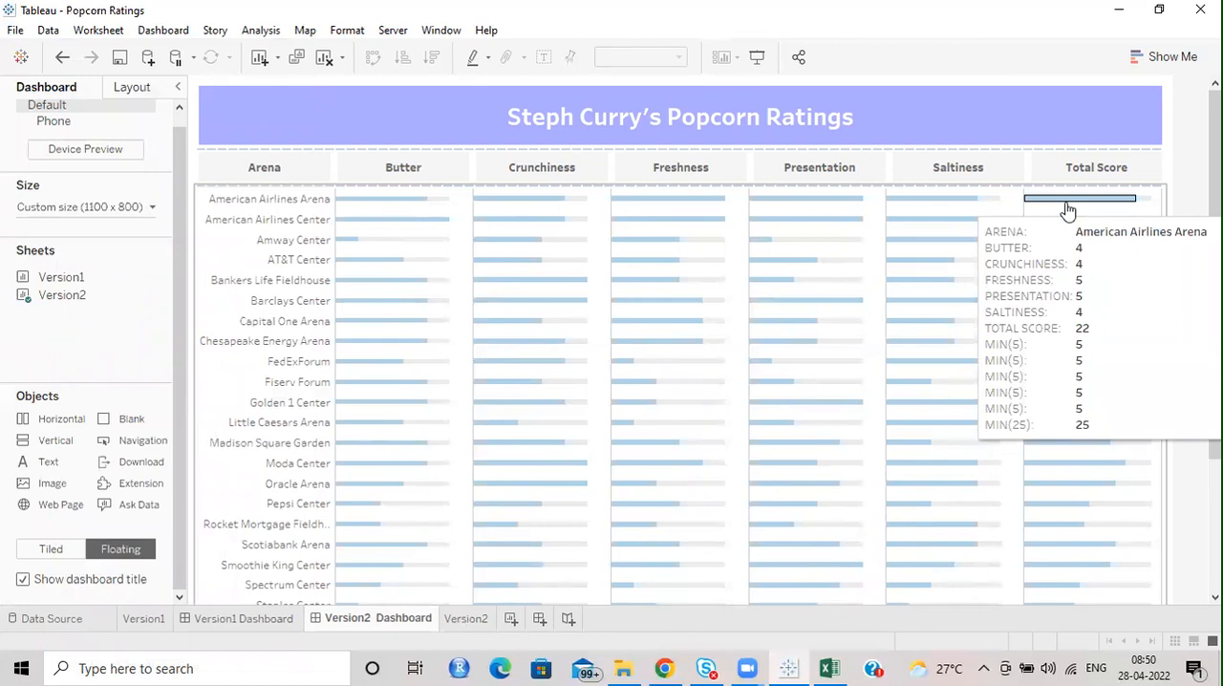
pyautogui.click(1160, 202)
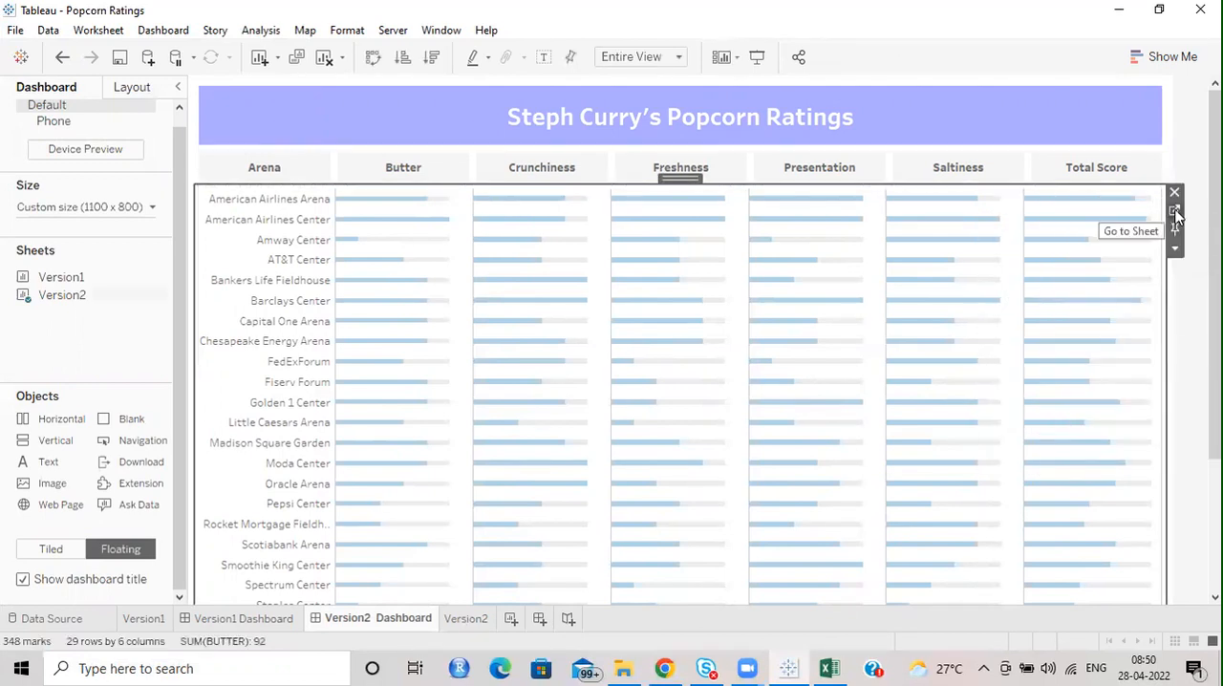
pyautogui.click(1175, 211)
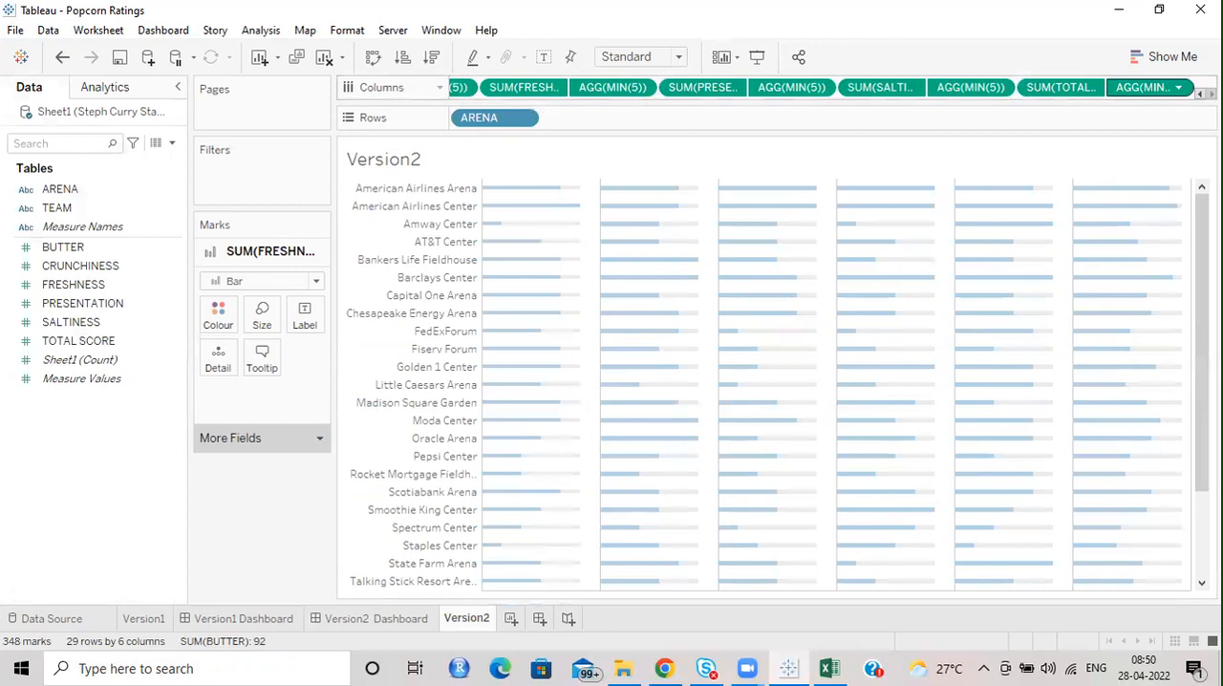
pyautogui.click(1201, 93)
pyautogui.click(1201, 93)
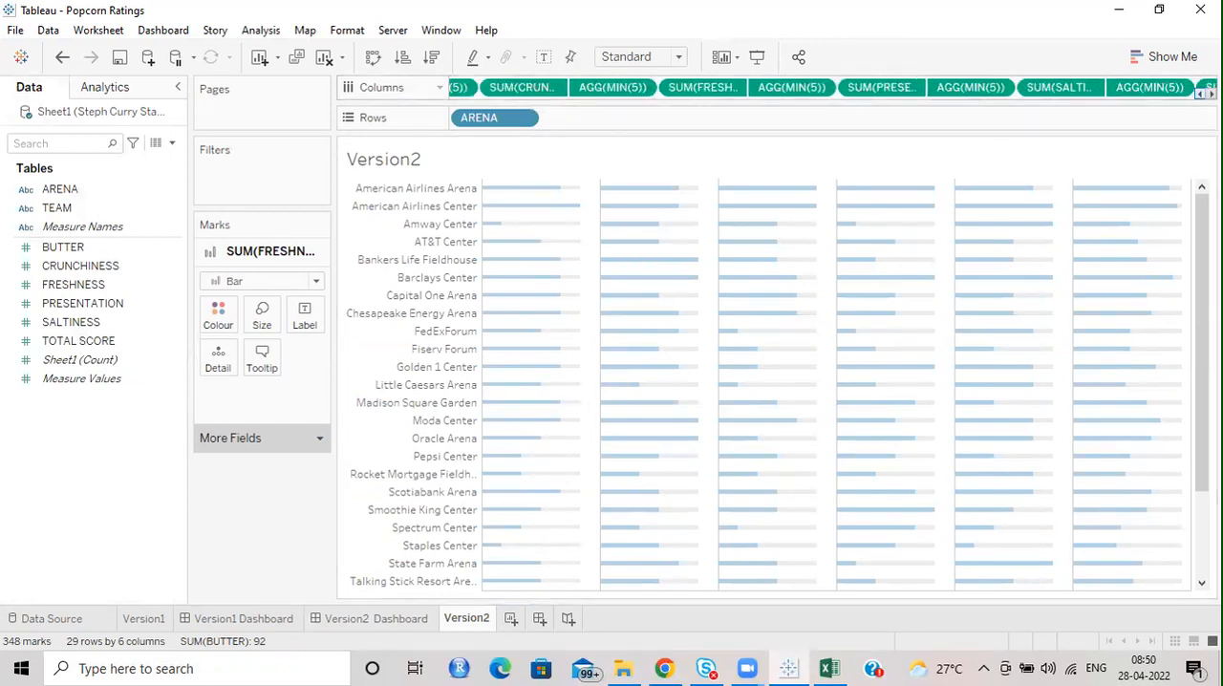
pyautogui.click(1199, 94)
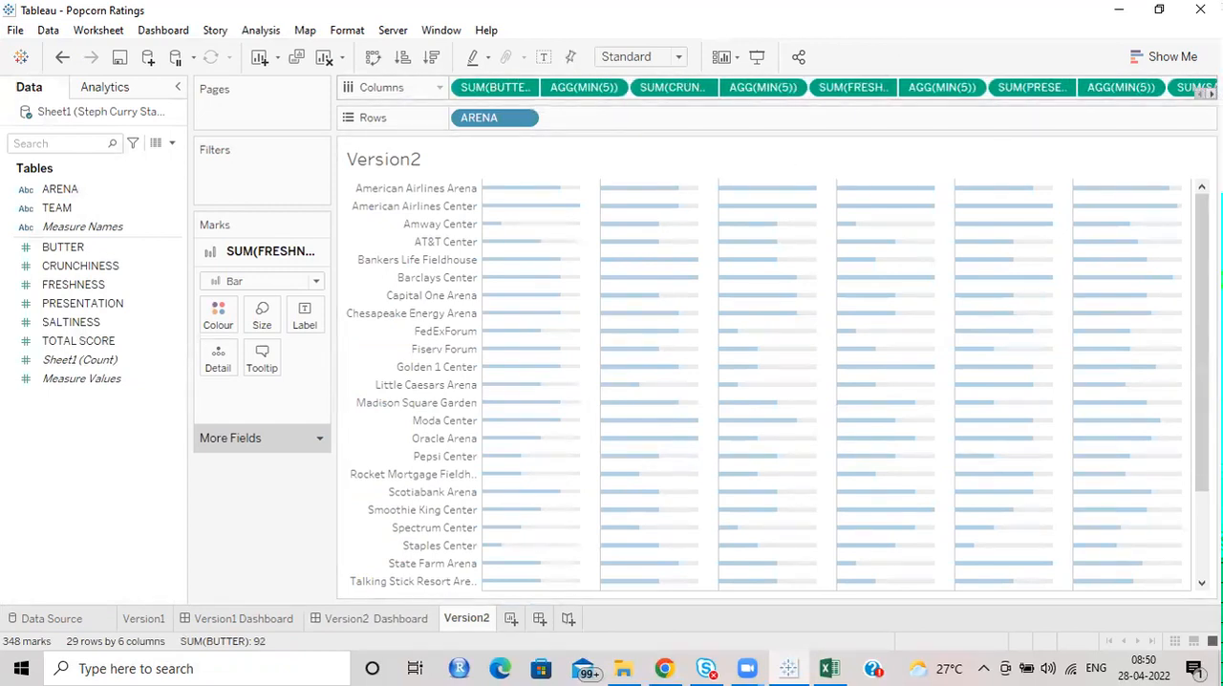
pyautogui.moveTo(516, 212)
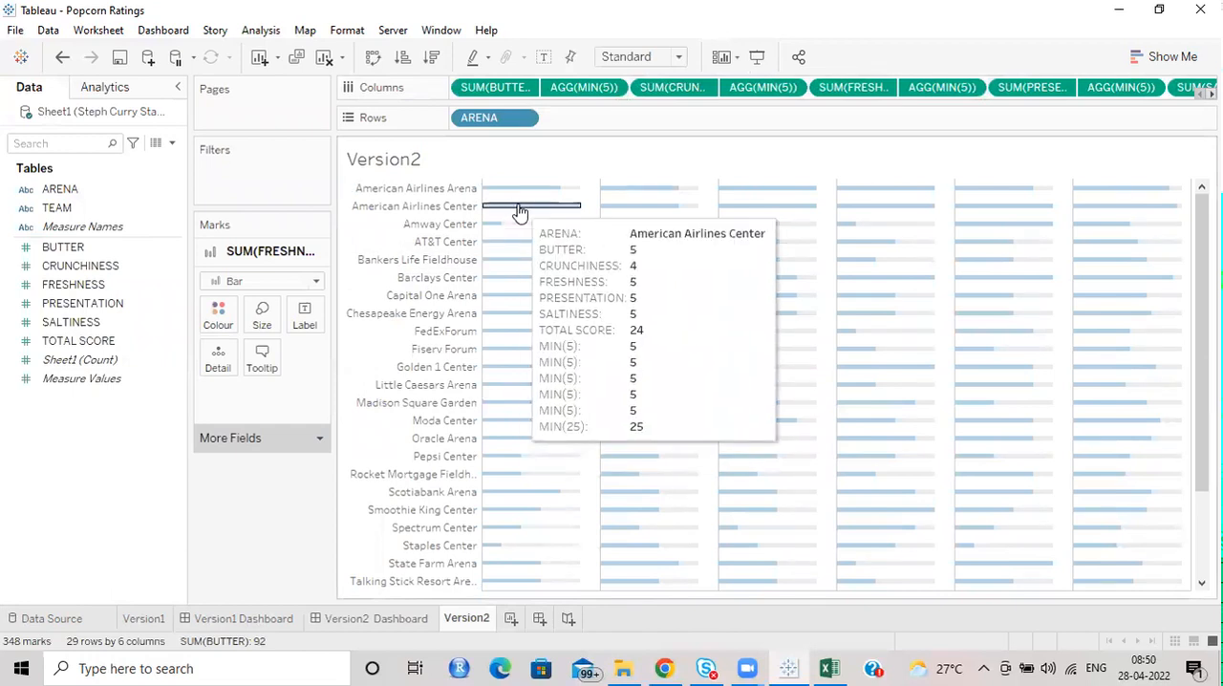
pyautogui.click(480, 88)
pyautogui.click(260, 363)
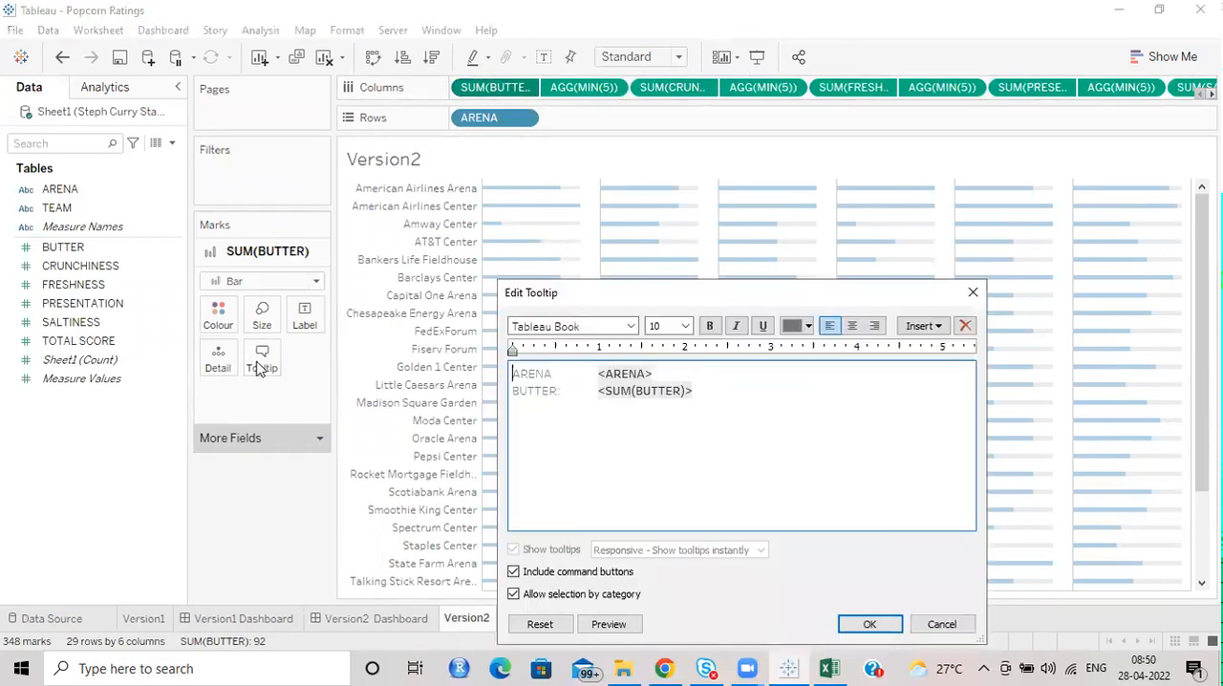
pyautogui.click(973, 294)
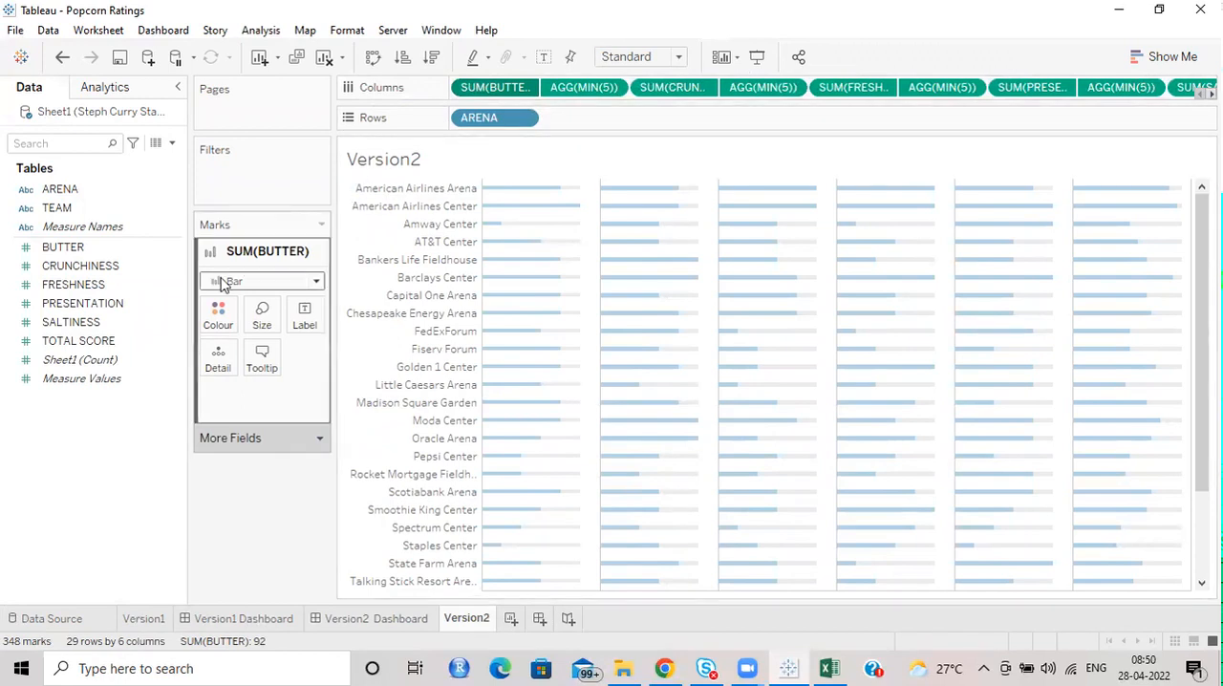
# Inspect the tooltip text shared by all of the chart's marks.
pyautogui.click(311, 440)
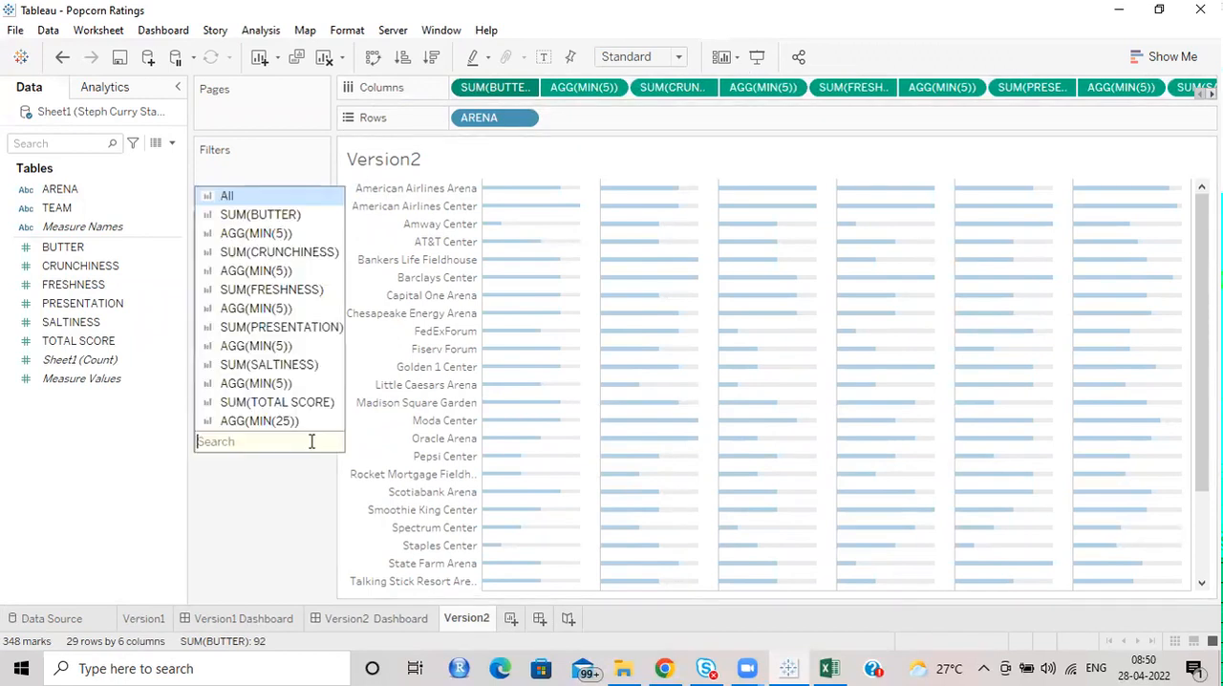
pyautogui.click(248, 202)
pyautogui.click(262, 355)
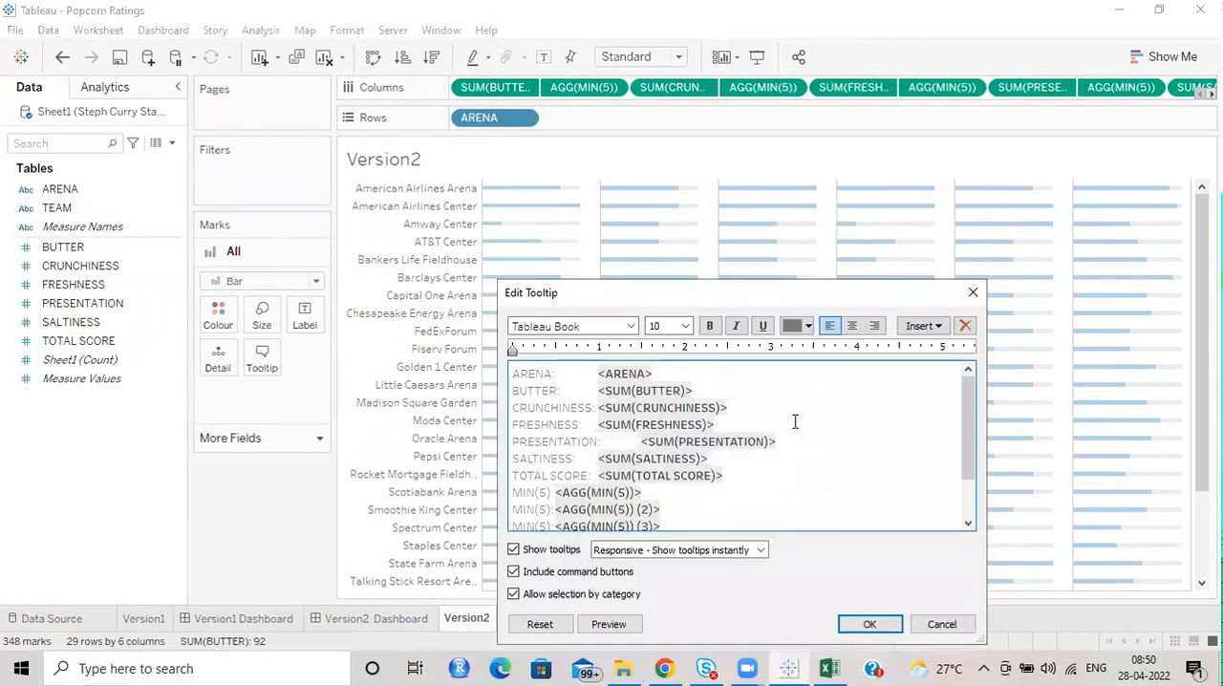
pyautogui.scroll(-2, 664, 441)
pyautogui.moveTo(705, 511); pyautogui.dragTo(480, 313)
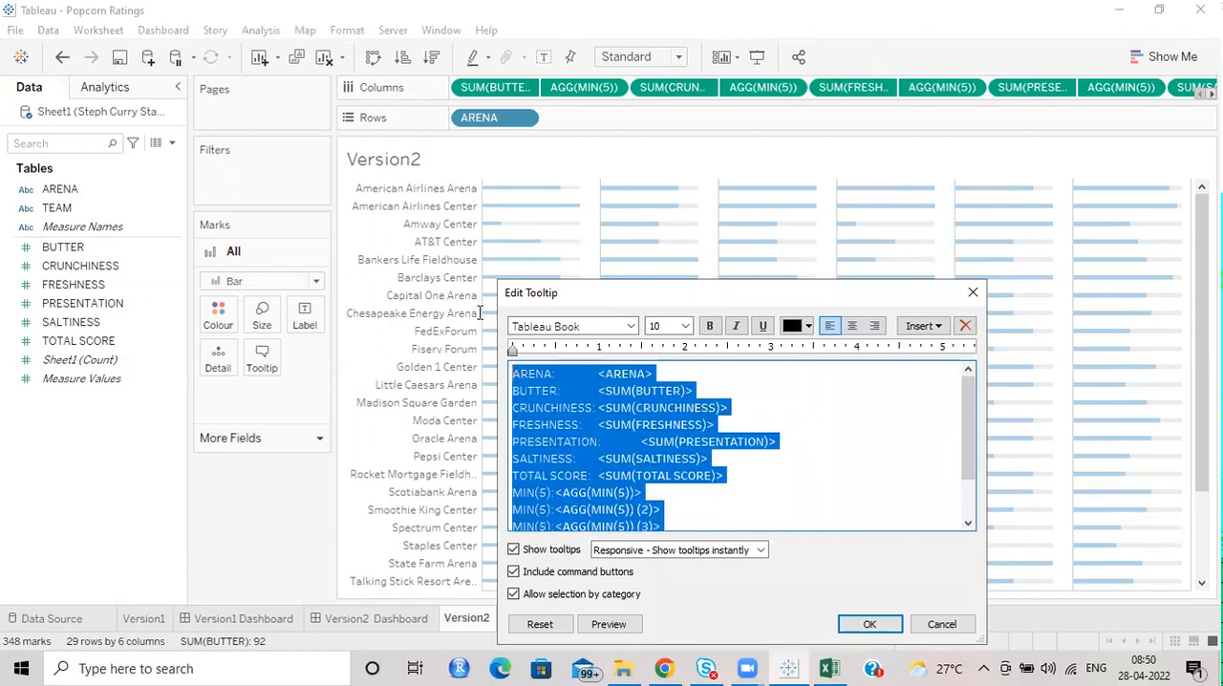
pyautogui.click(973, 291)
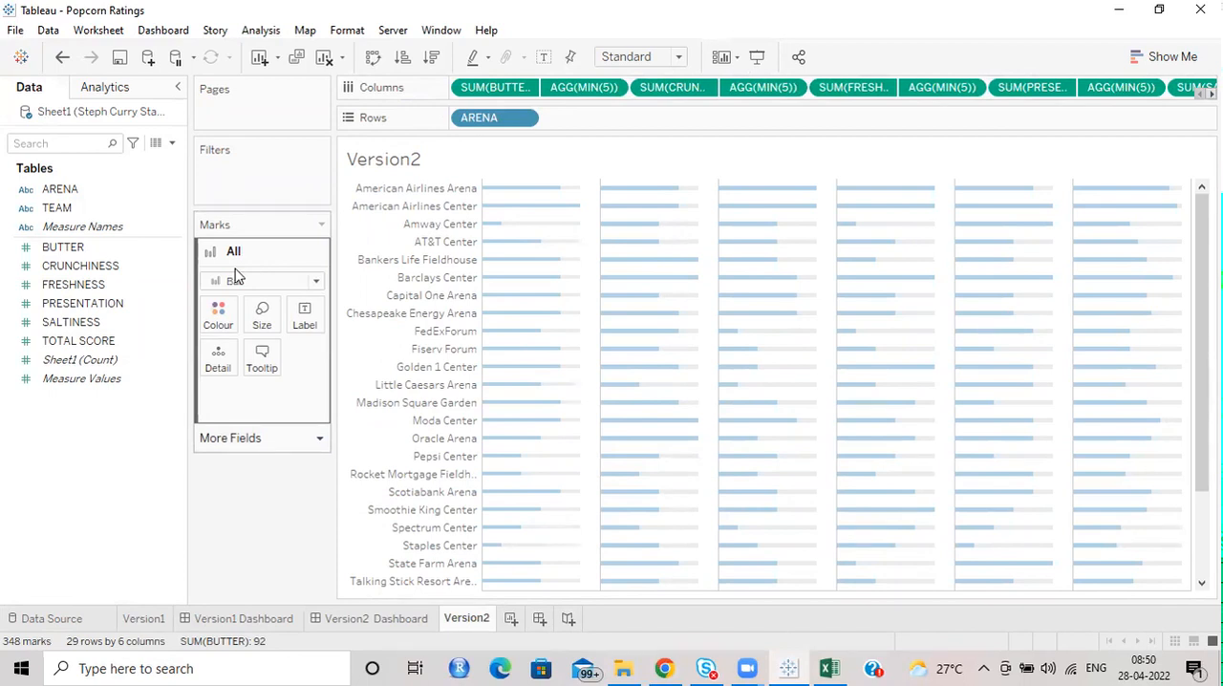
# Turn off the Show tooltips option for all of the chart's marks.
pyautogui.click(261, 360)
pyautogui.click(513, 550)
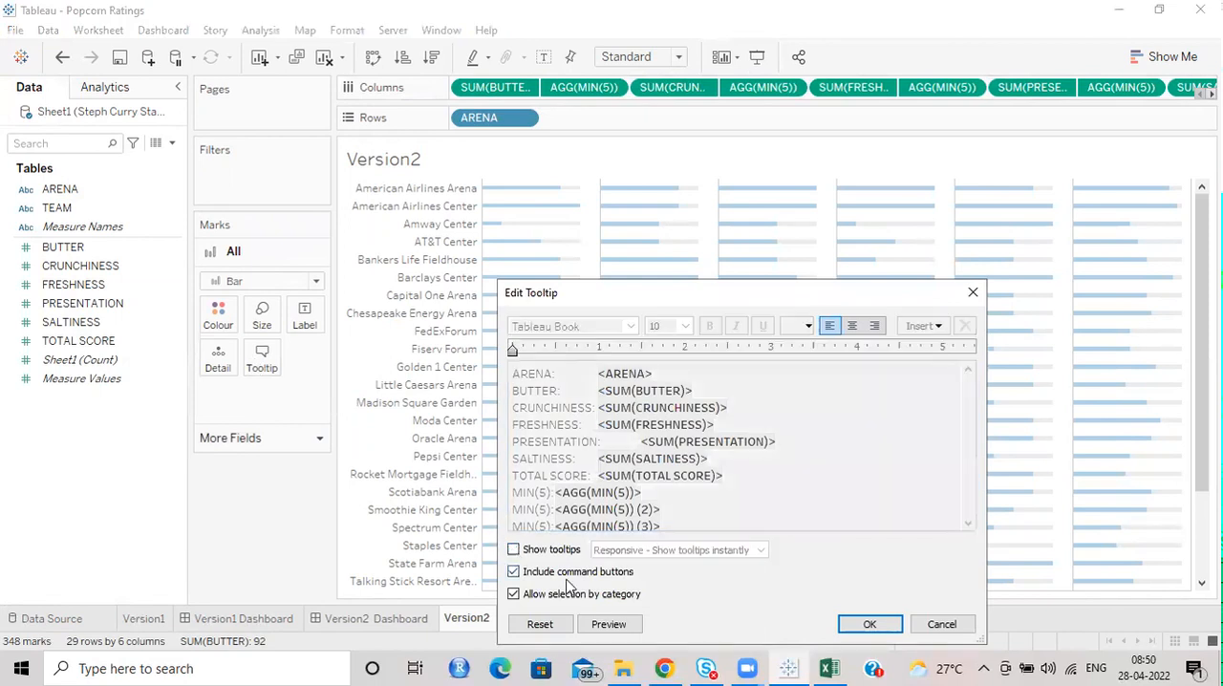
pyautogui.click(853, 625)
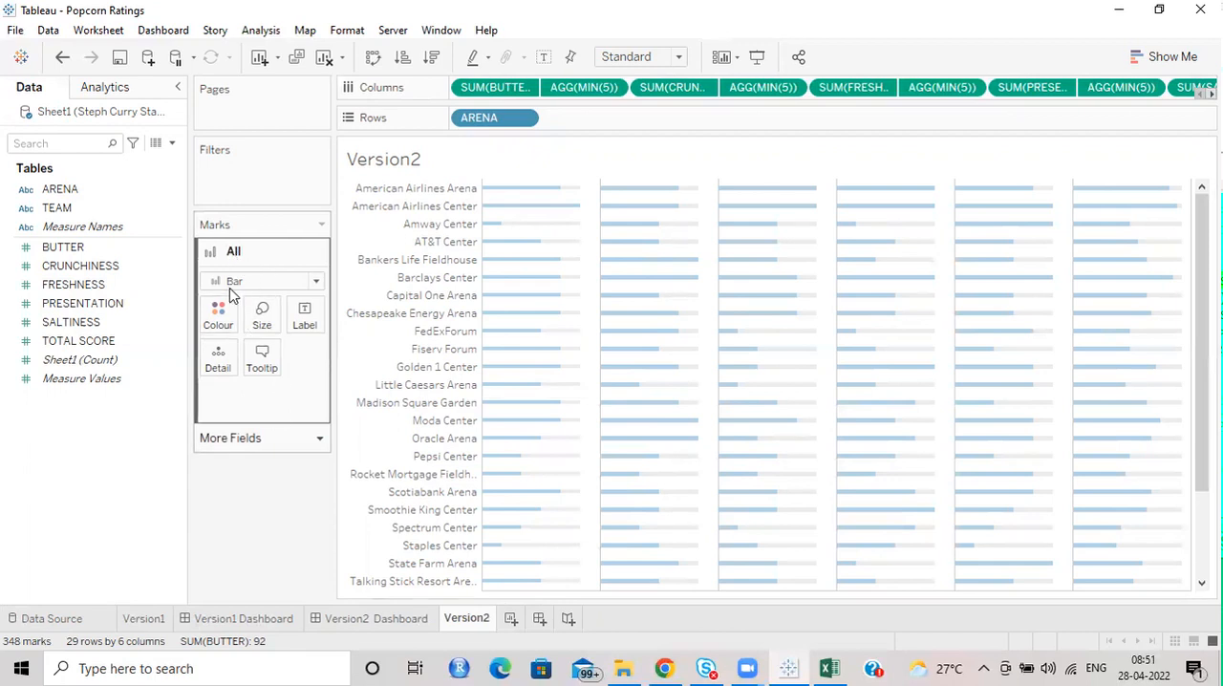
# Re-enable tooltips for all marks and remove the five MIN(5) lines and the MIN(25) line from the tooltip text.
pyautogui.click(264, 359)
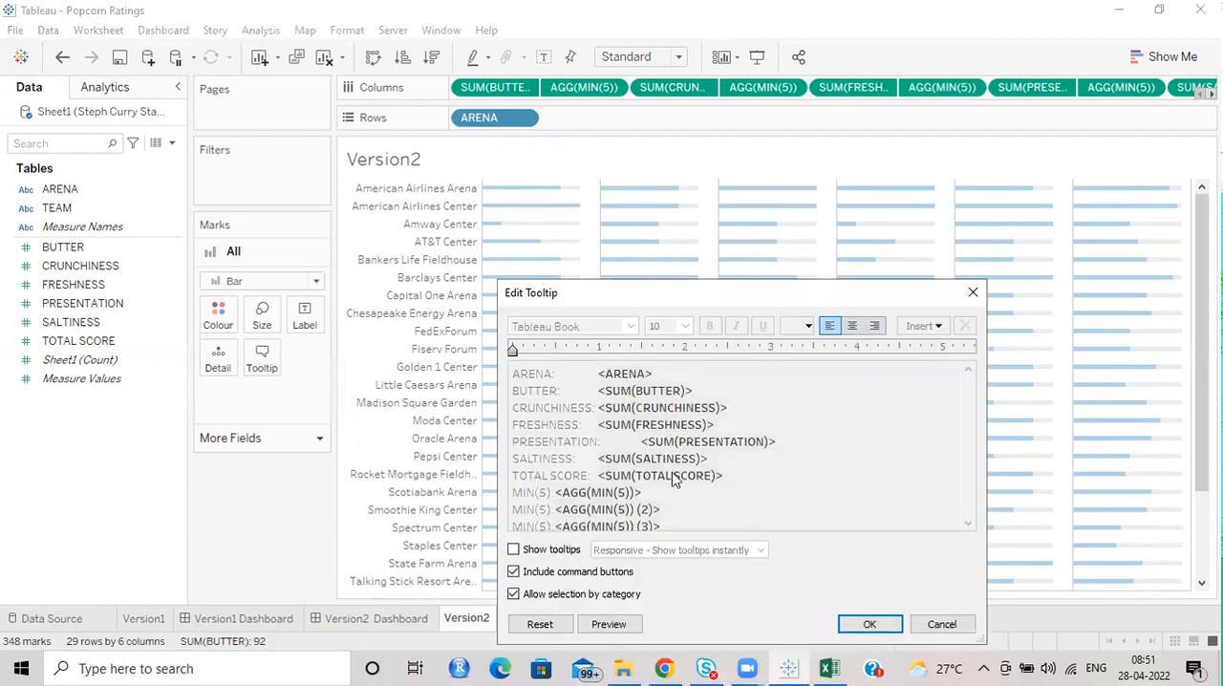
pyautogui.click(514, 550)
pyautogui.scroll(-1, 889, 380)
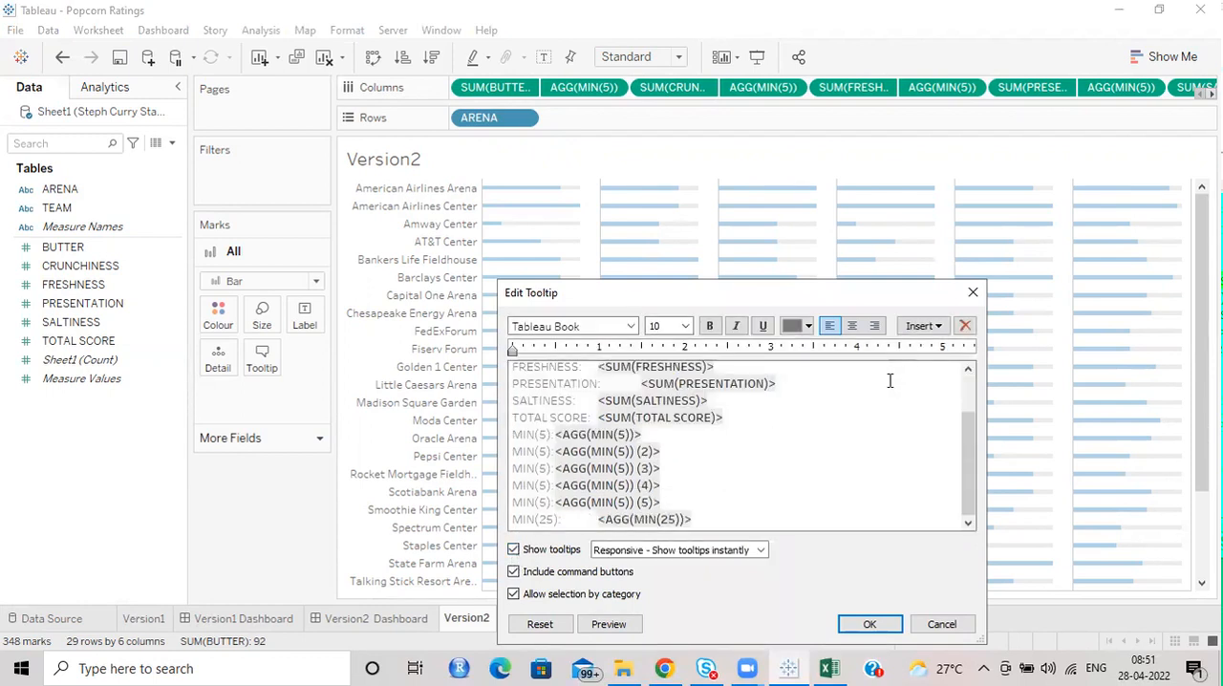
pyautogui.scroll(2, 830, 411)
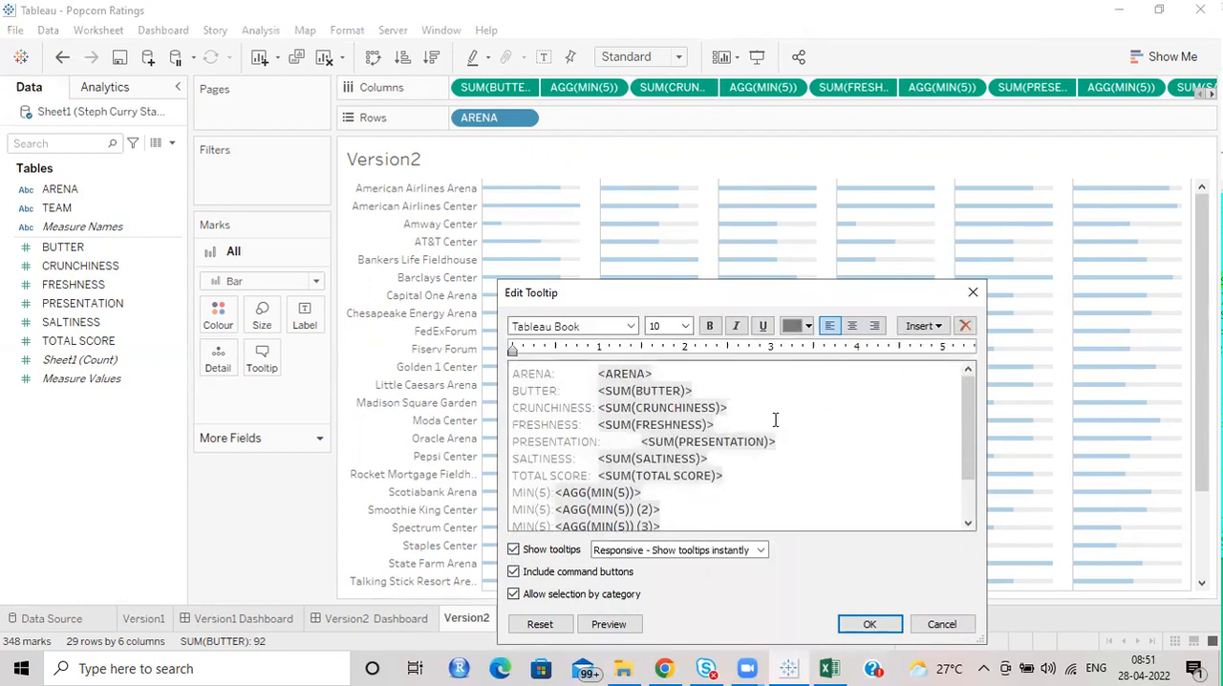
pyautogui.scroll(-2, 775, 425)
pyautogui.scroll(2, 772, 430)
pyautogui.scroll(-2, 774, 438)
pyautogui.scroll(2, 715, 423)
pyautogui.scroll(-2, 705, 439)
pyautogui.moveTo(514, 434); pyautogui.dragTo(728, 519)
pyautogui.press('Delete')
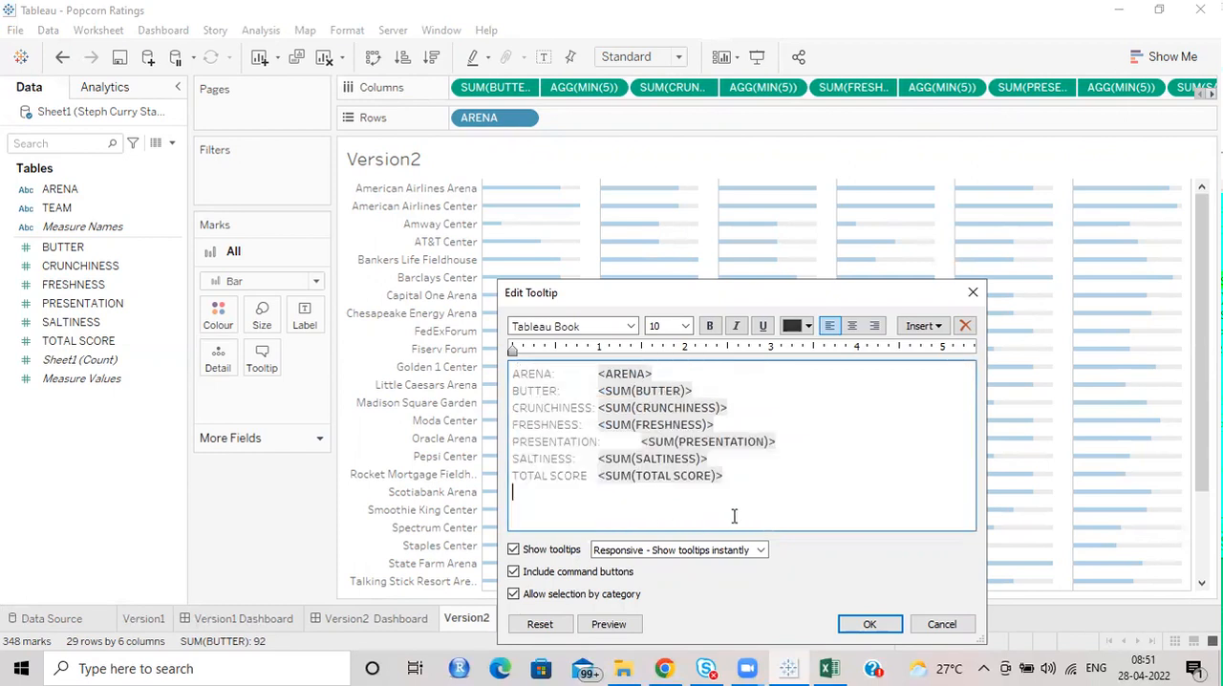
pyautogui.press('BackSpace')
pyautogui.click(606, 623)
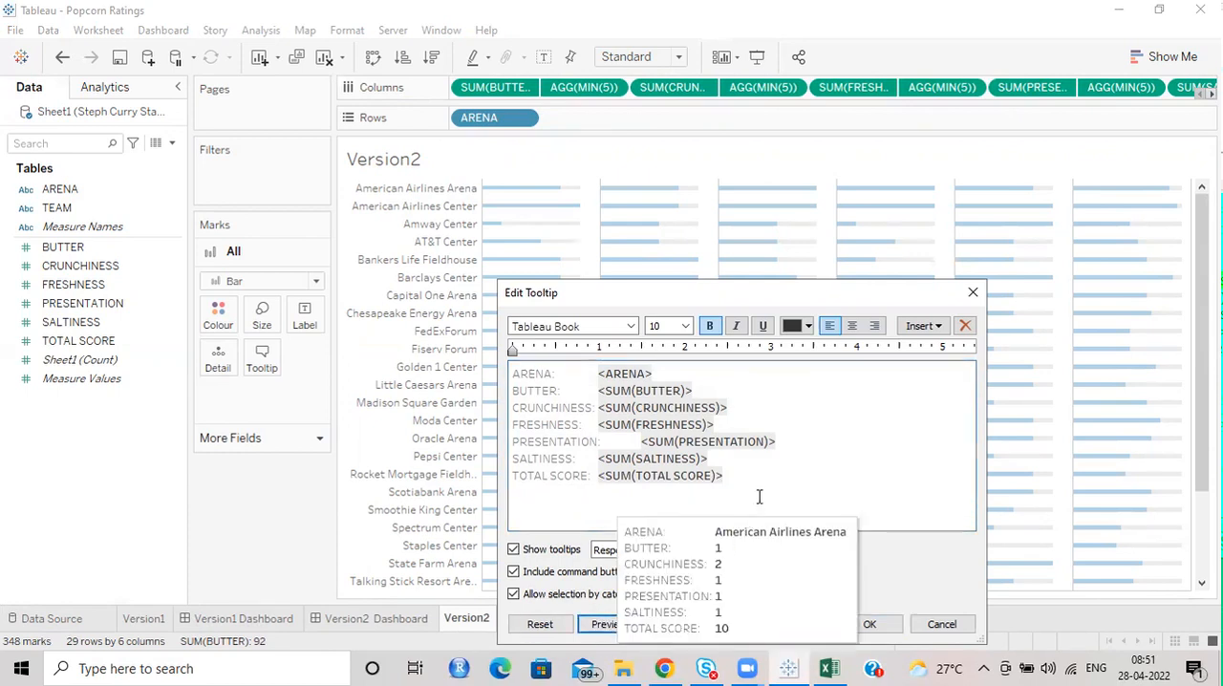
pyautogui.click(789, 436)
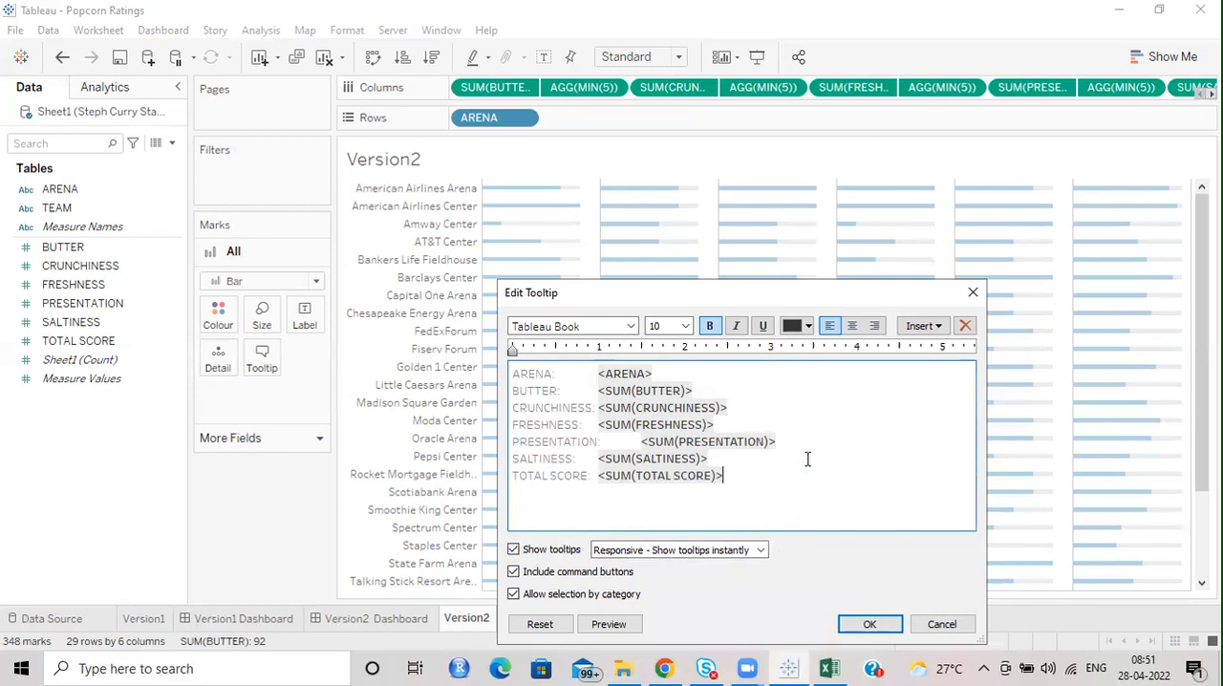
# Disable Show tooltips for all marks and apply the tooltip edits.
pyautogui.moveTo(791, 465); pyautogui.dragTo(388, 355)
pyautogui.moveTo(668, 456); pyautogui.dragTo(613, 476)
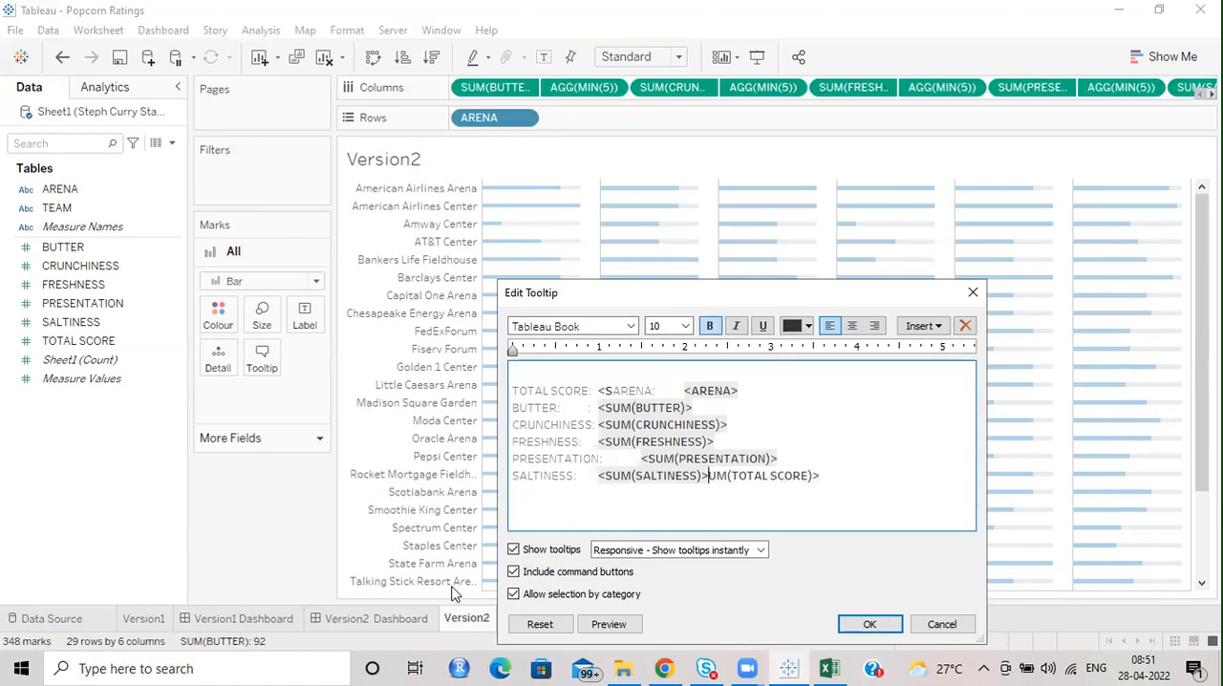
pyautogui.click(514, 551)
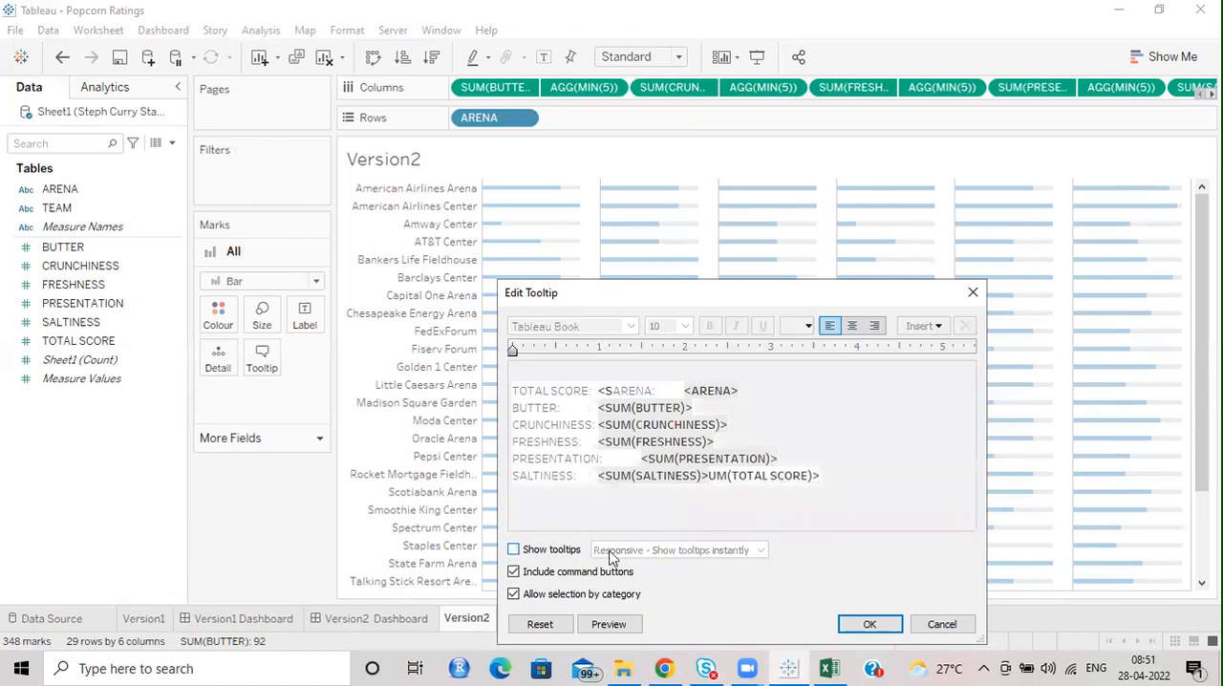
pyautogui.click(870, 624)
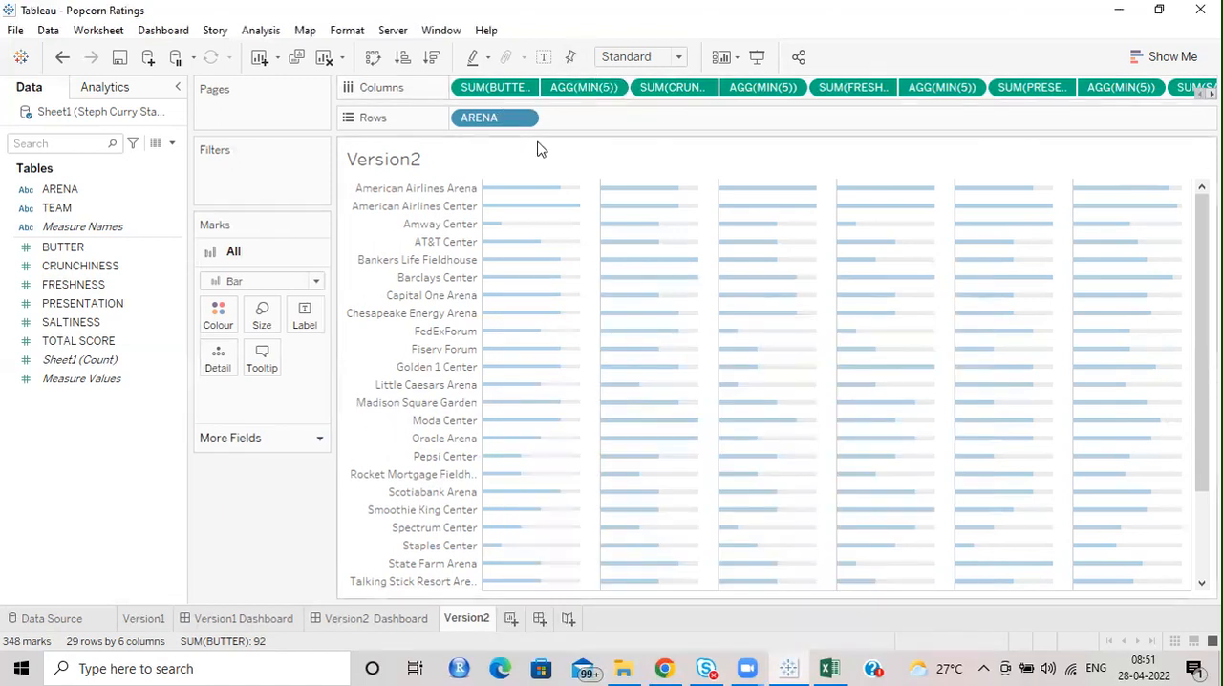
# Check the tooltip settings of the SUM(BUTTER) marks.
pyautogui.click(490, 92)
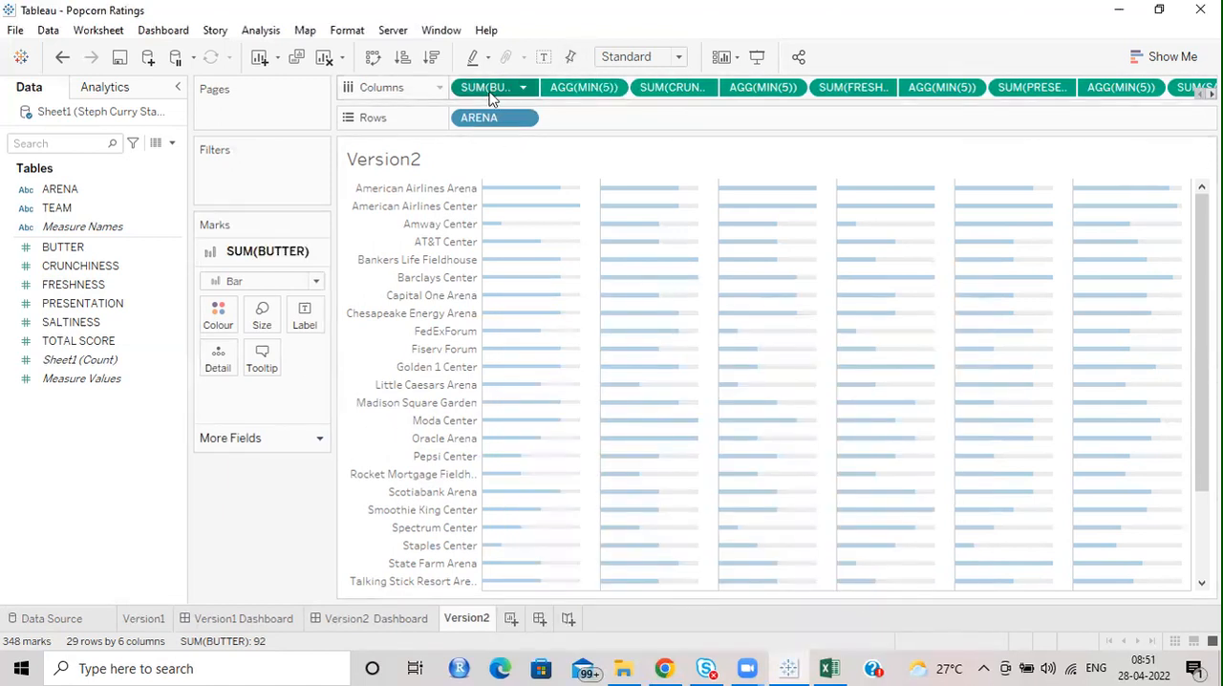
pyautogui.click(249, 358)
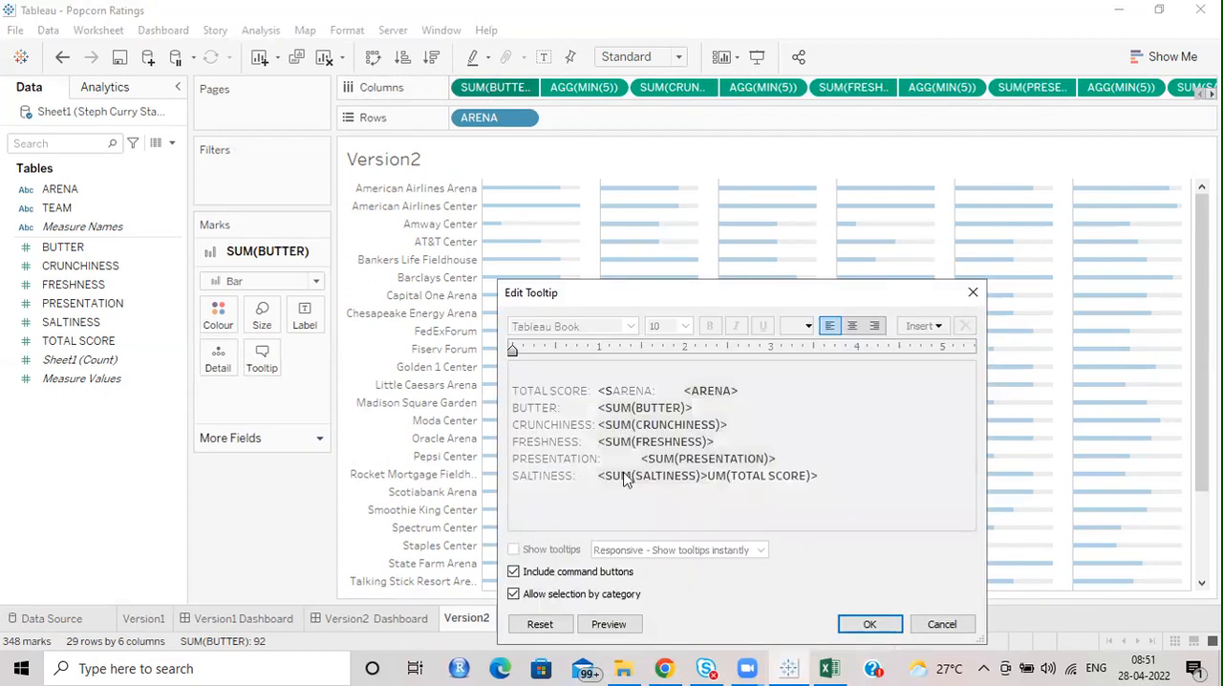
pyautogui.click(973, 292)
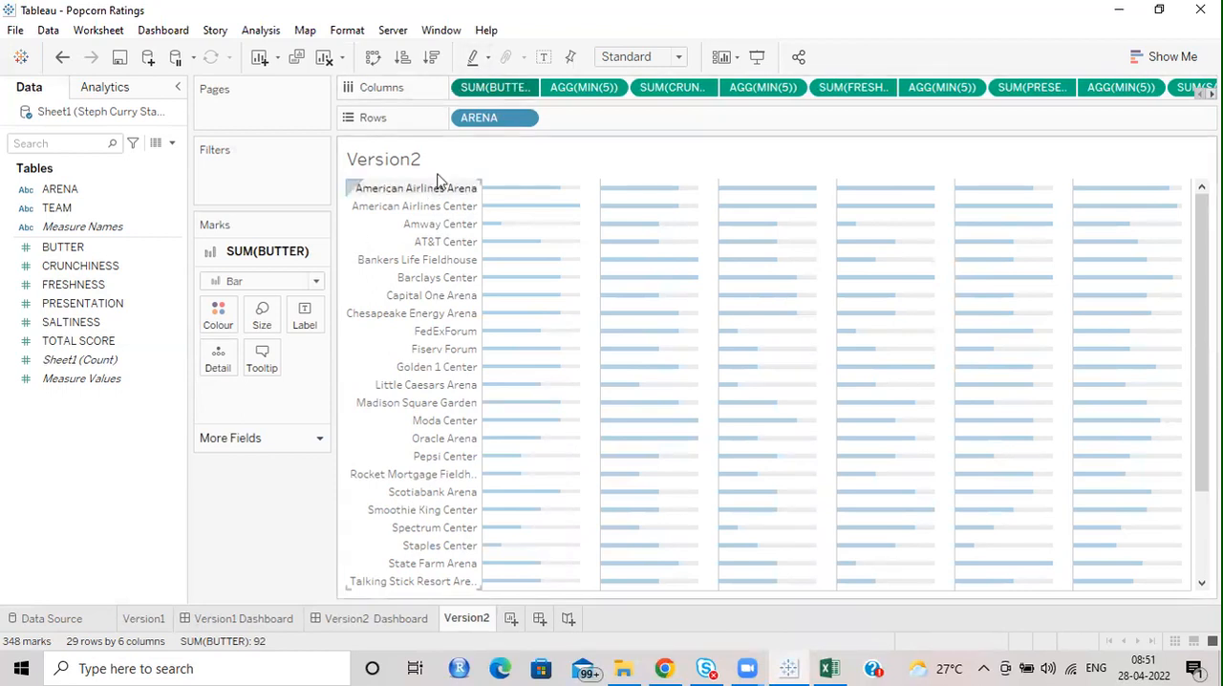
pyautogui.click(270, 438)
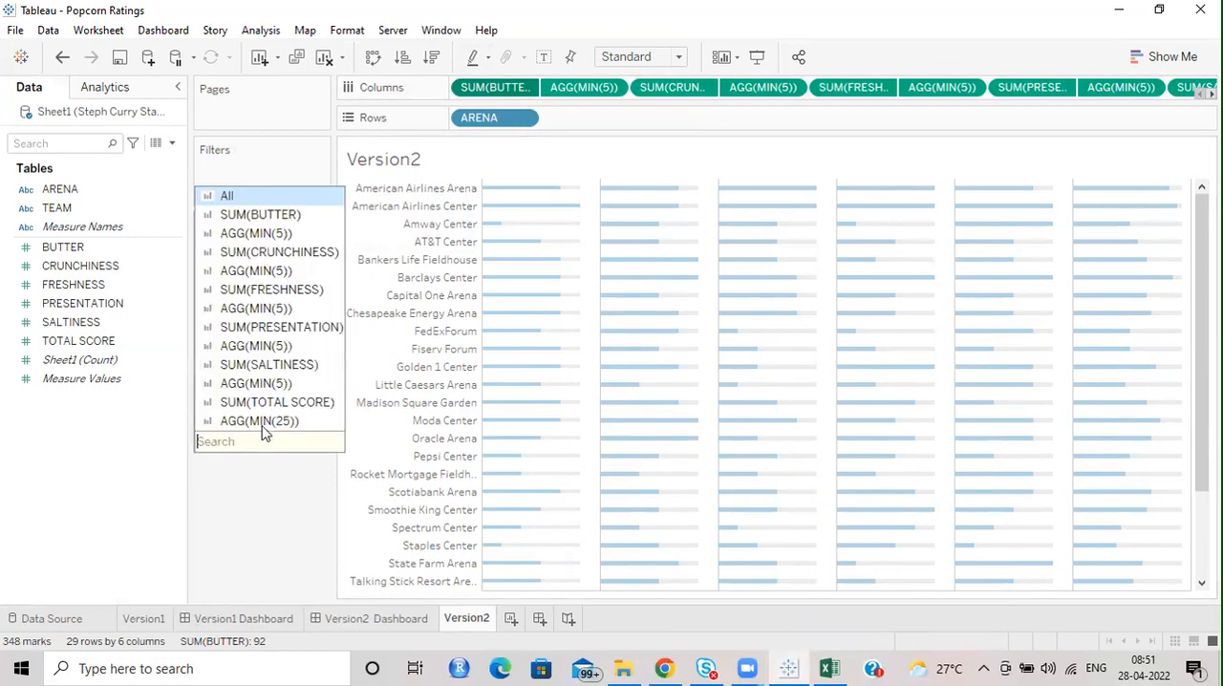
pyautogui.click(258, 192)
pyautogui.click(261, 355)
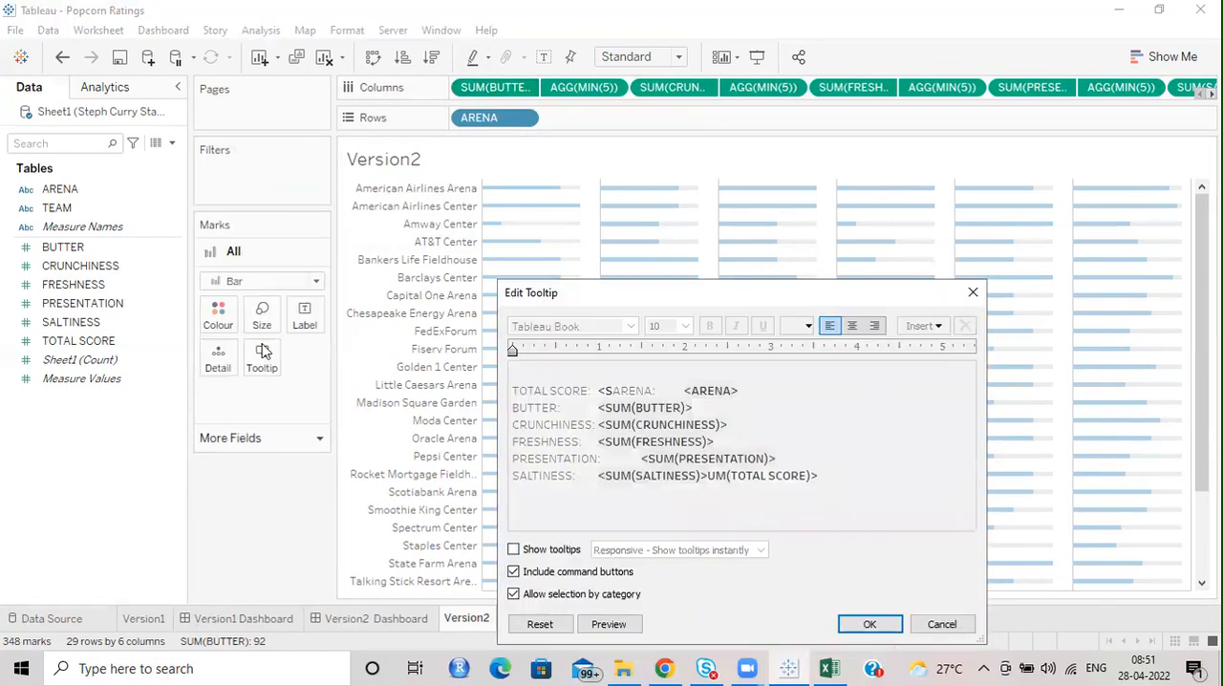
pyautogui.click(514, 550)
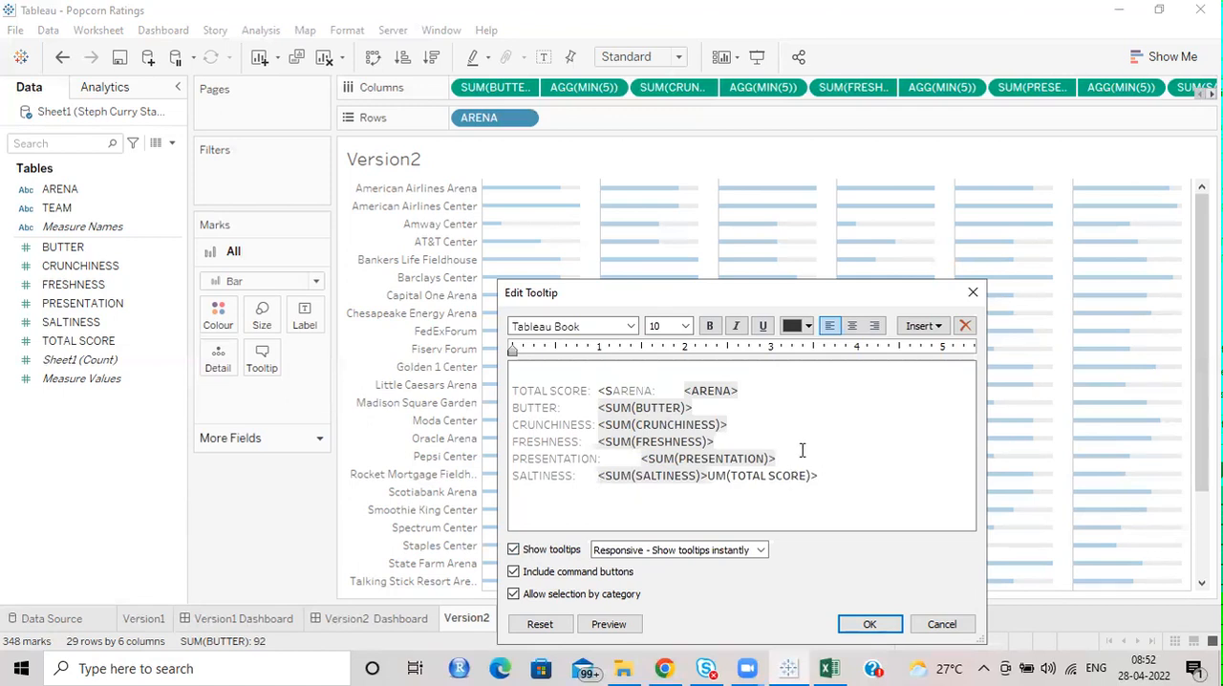
pyautogui.click(579, 372)
pyautogui.press('Delete')
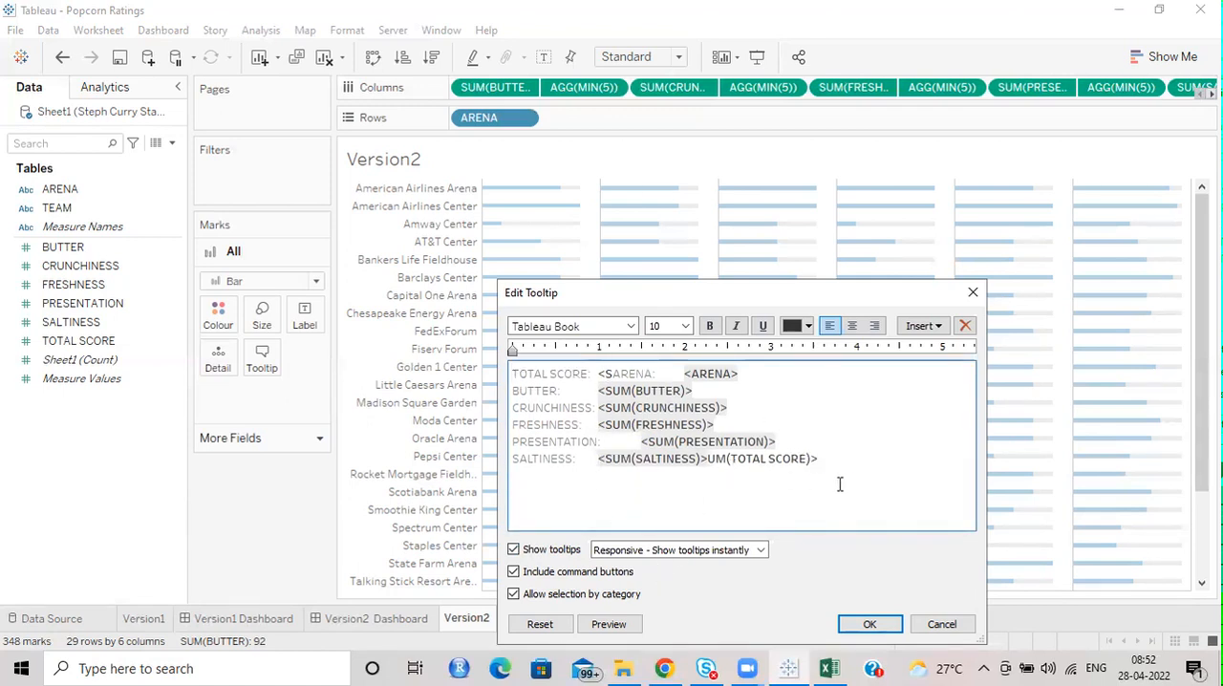
pyautogui.click(972, 292)
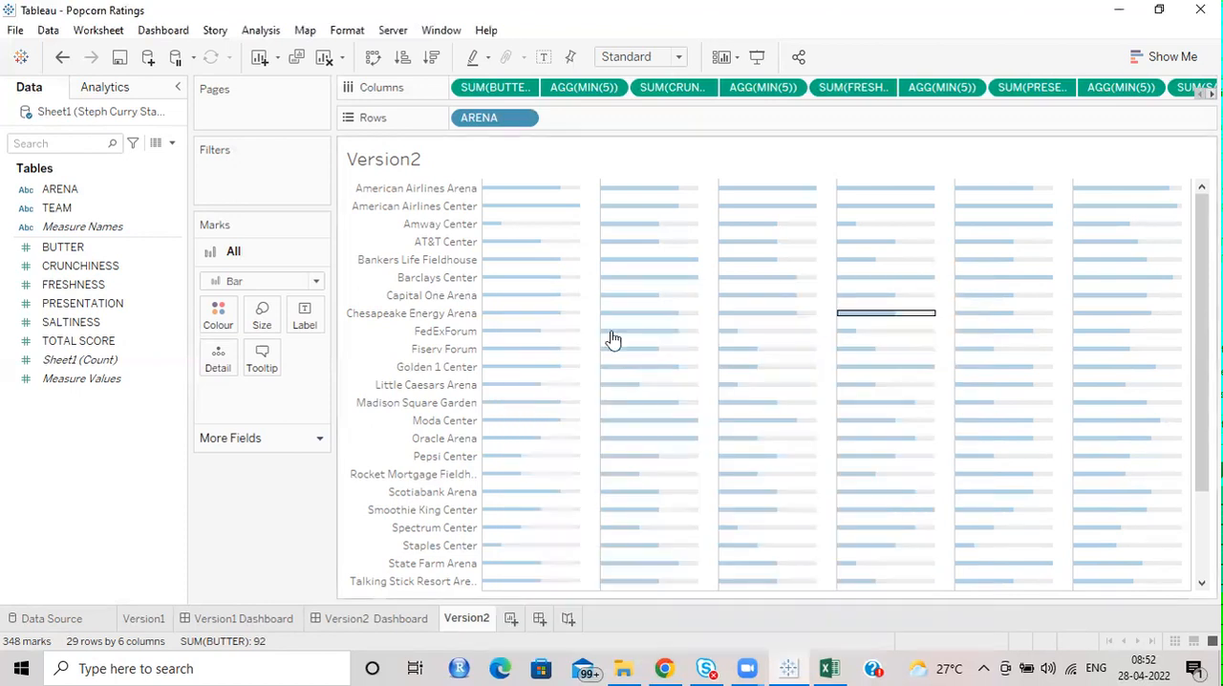
# Check whether the tooltip of the SUM(BUTTER) marks can be edited separately.
pyautogui.click(503, 88)
pyautogui.click(262, 355)
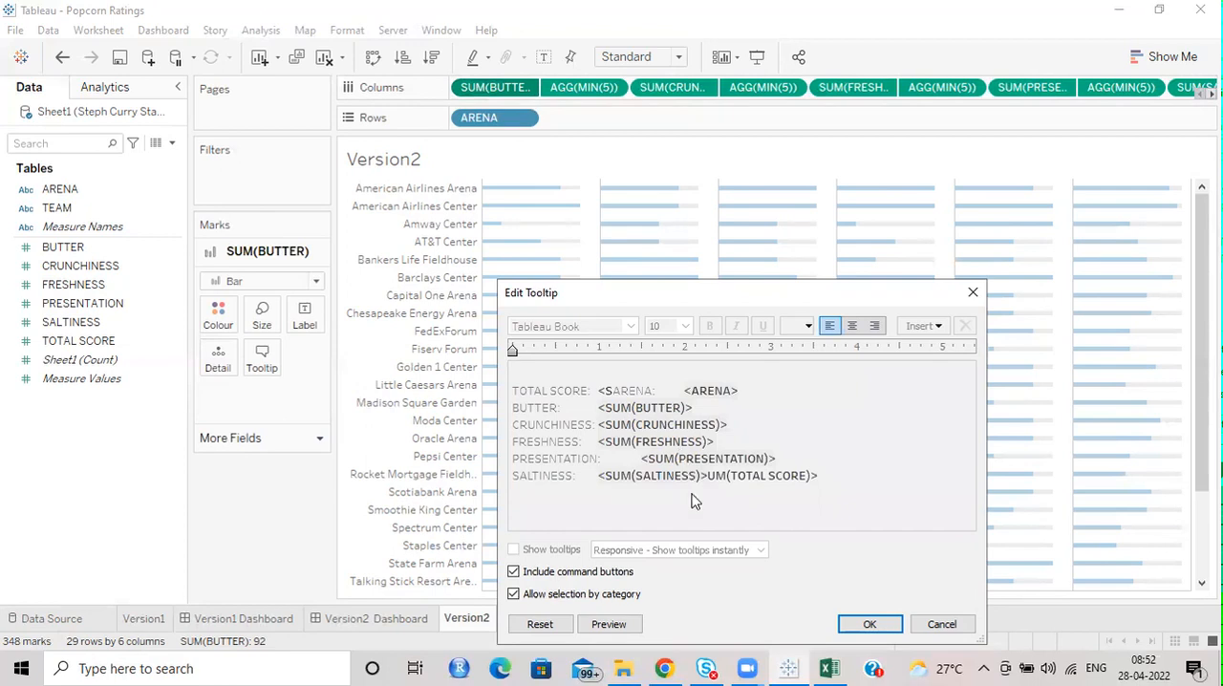
pyautogui.click(973, 292)
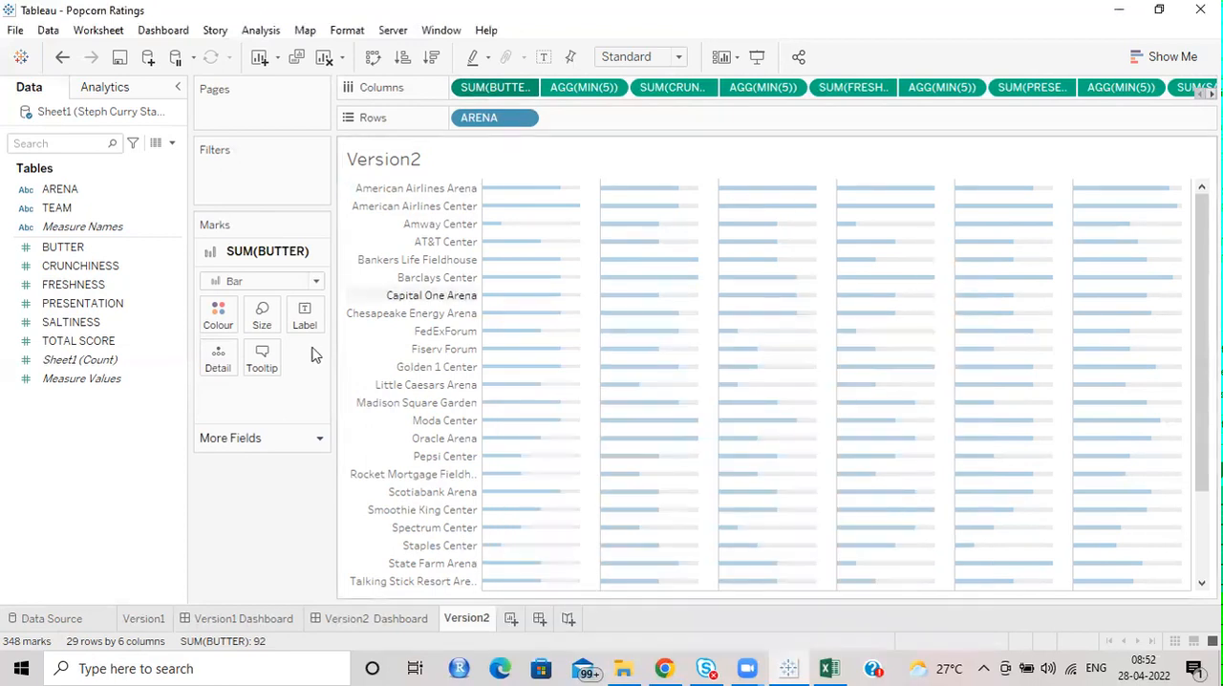
# Enable Show tooltips for all marks at once and apply the setting.
pyautogui.click(267, 251)
pyautogui.click(234, 194)
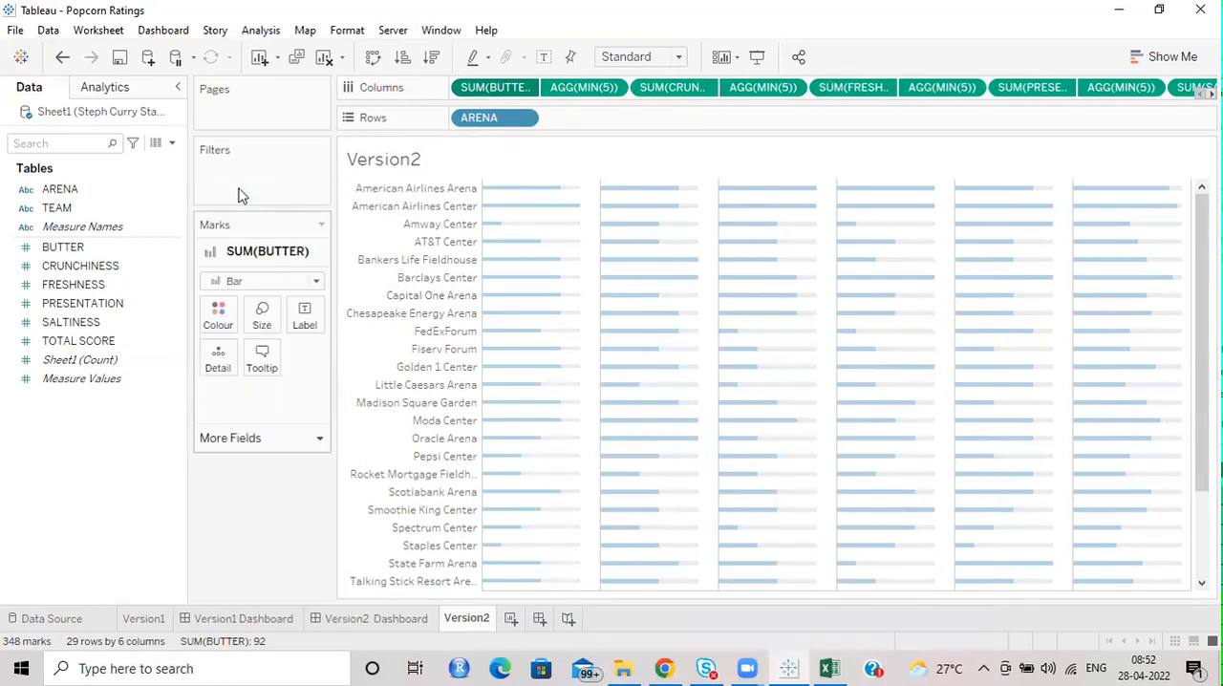
pyautogui.click(261, 356)
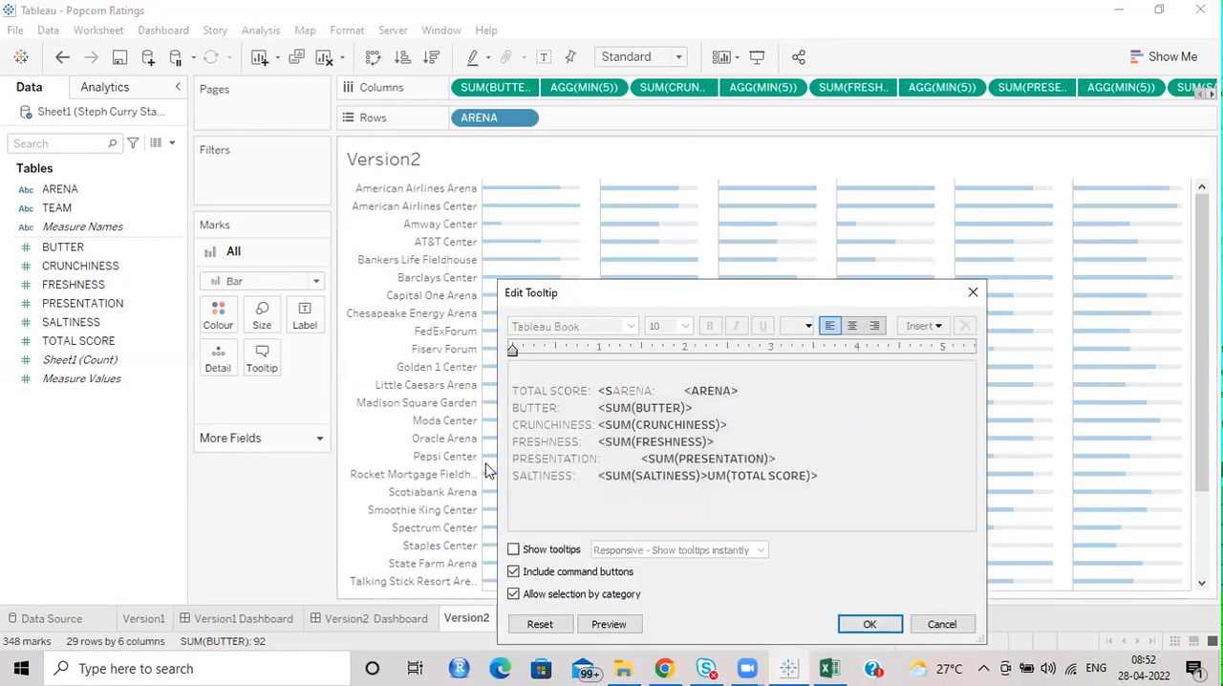
pyautogui.click(515, 550)
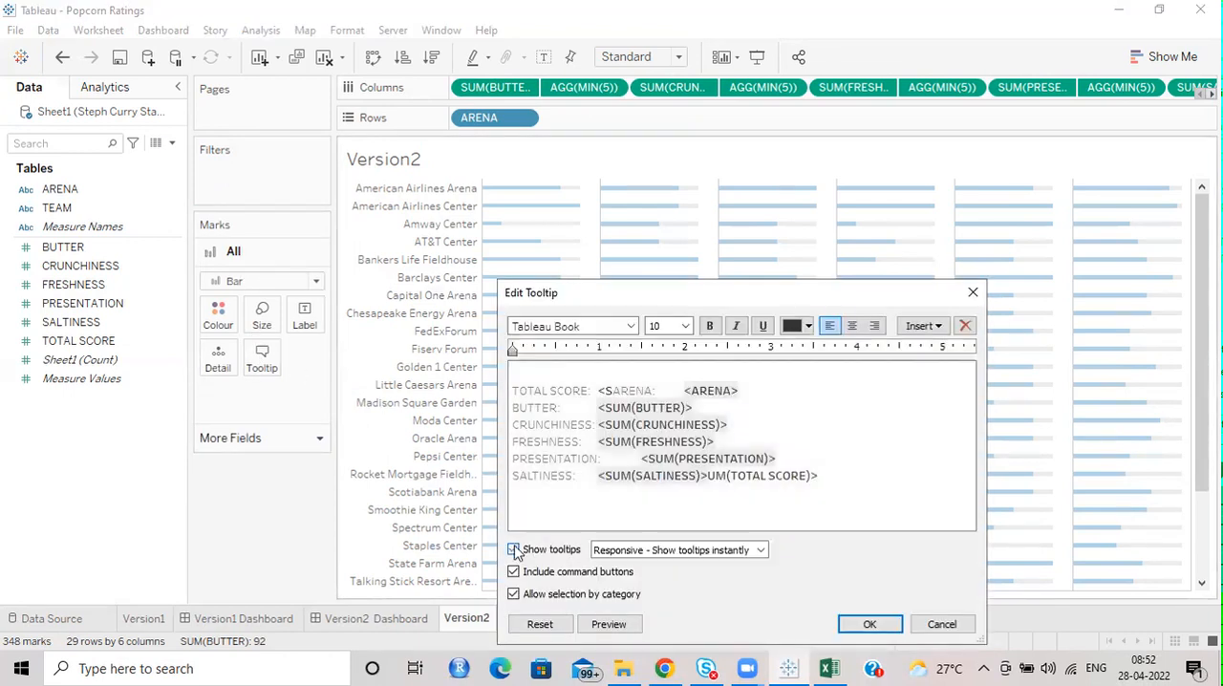
pyautogui.click(870, 624)
# Remove the blank first line and the rating field lines from the tooltip of the SUM(BUTTER) marks.
pyautogui.click(516, 88)
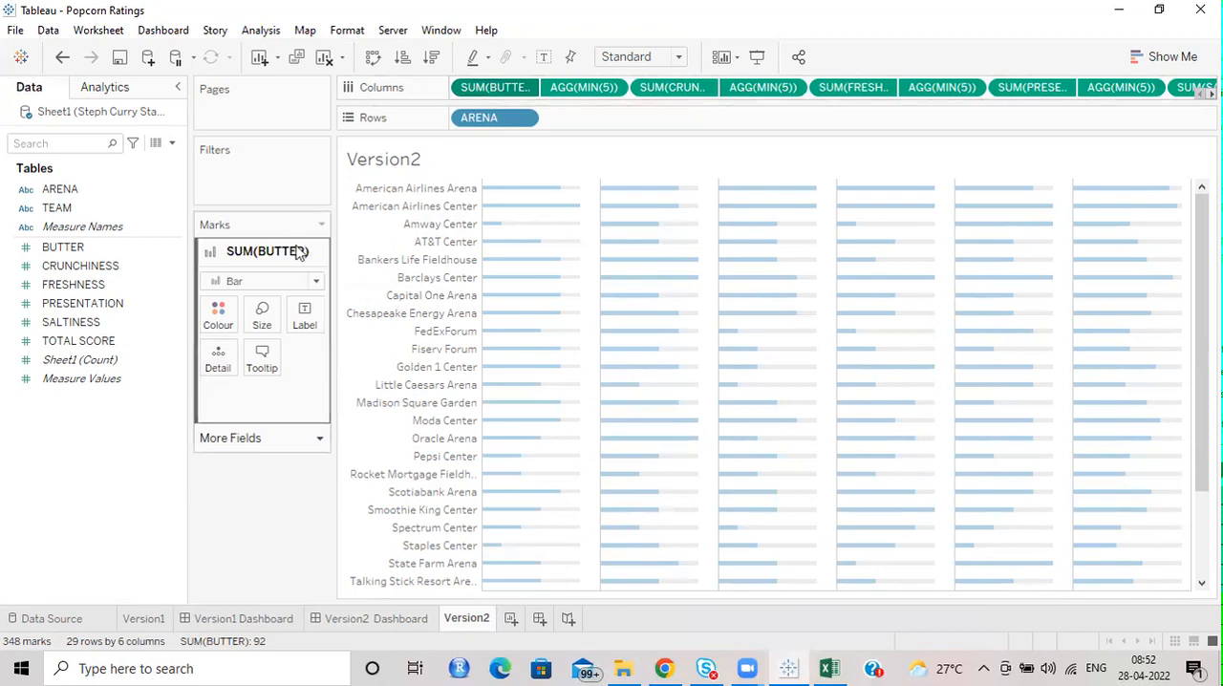
pyautogui.click(262, 358)
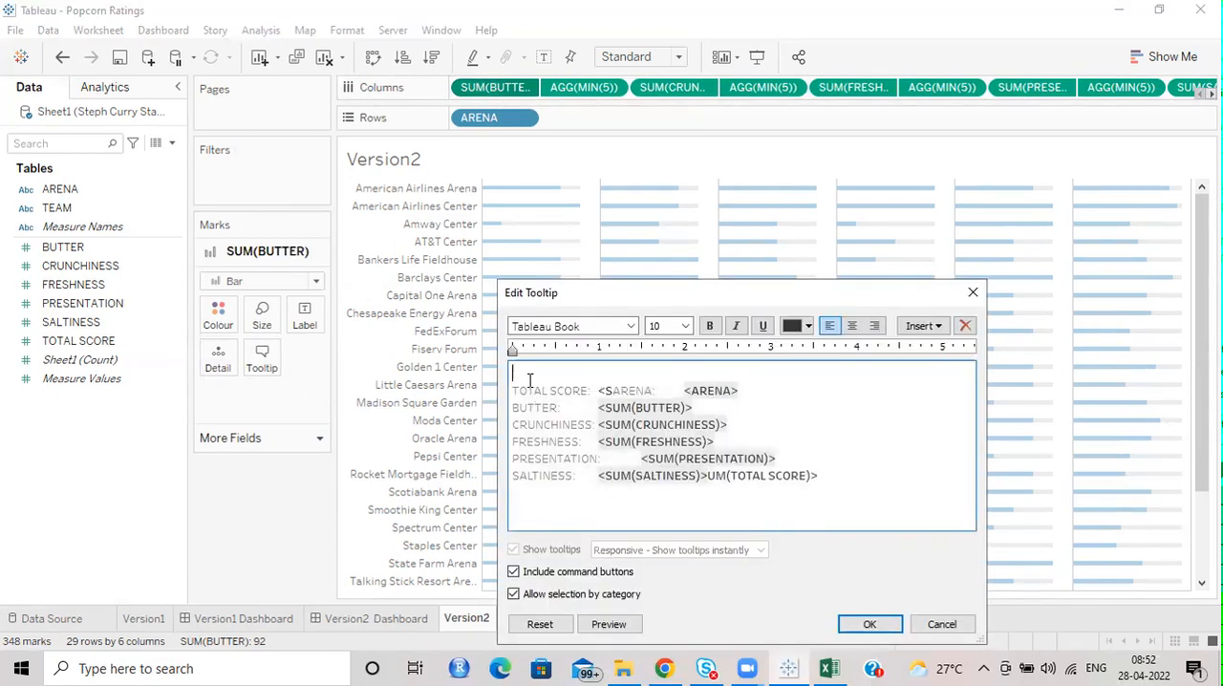
pyautogui.press('Delete')
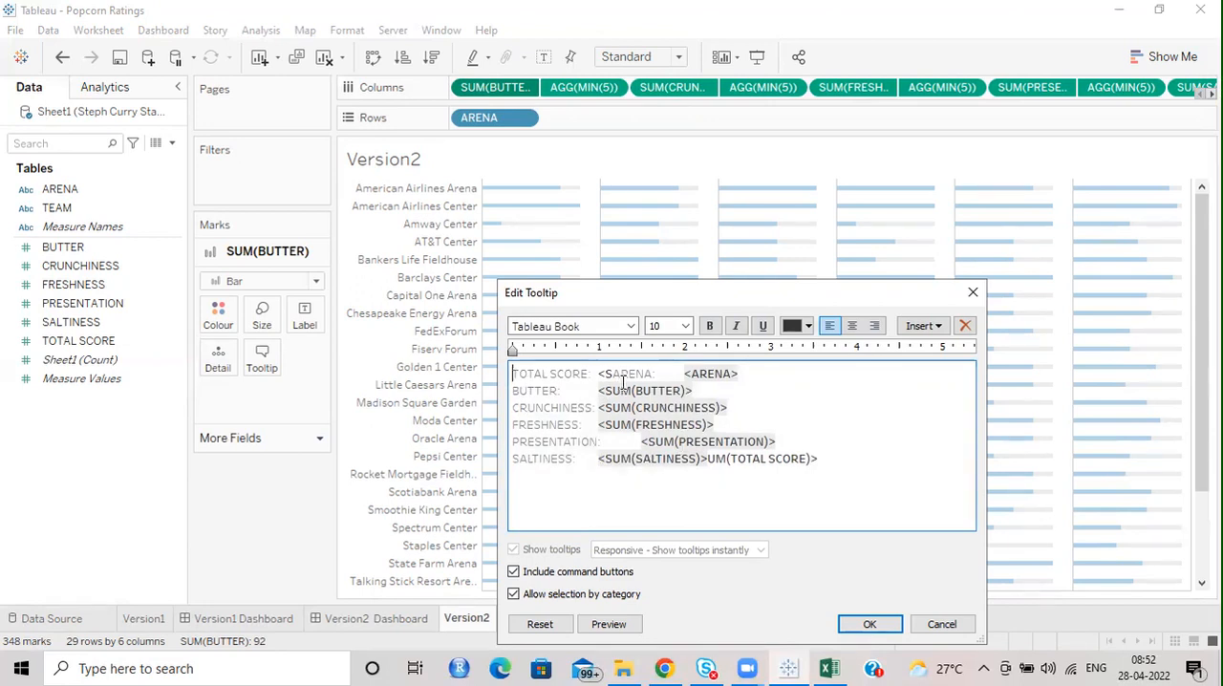
pyautogui.moveTo(741, 373); pyautogui.dragTo(839, 460)
pyautogui.press('Delete')
pyautogui.press('Delete')
pyautogui.click(873, 625)
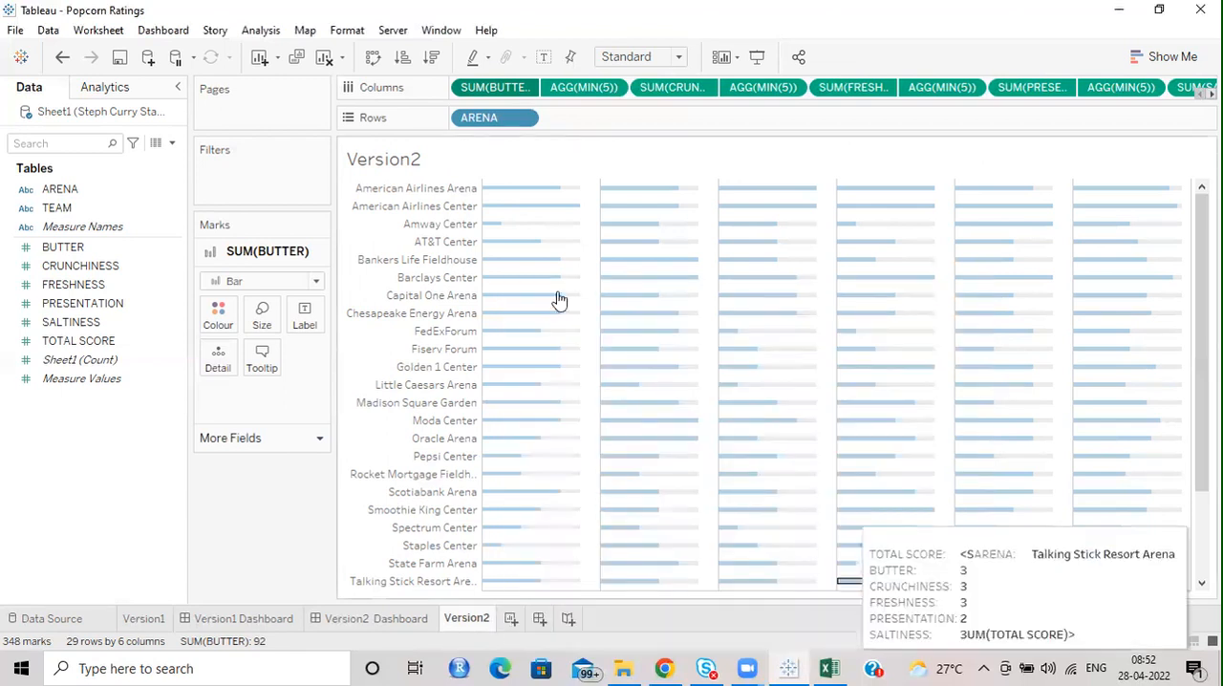
# Remove the BUTTER, FRESHNESS, PRESENTATION and SALTINESS lines from the tooltip of the SUM(CRUNCHINESS) marks.
pyautogui.moveTo(513, 195)
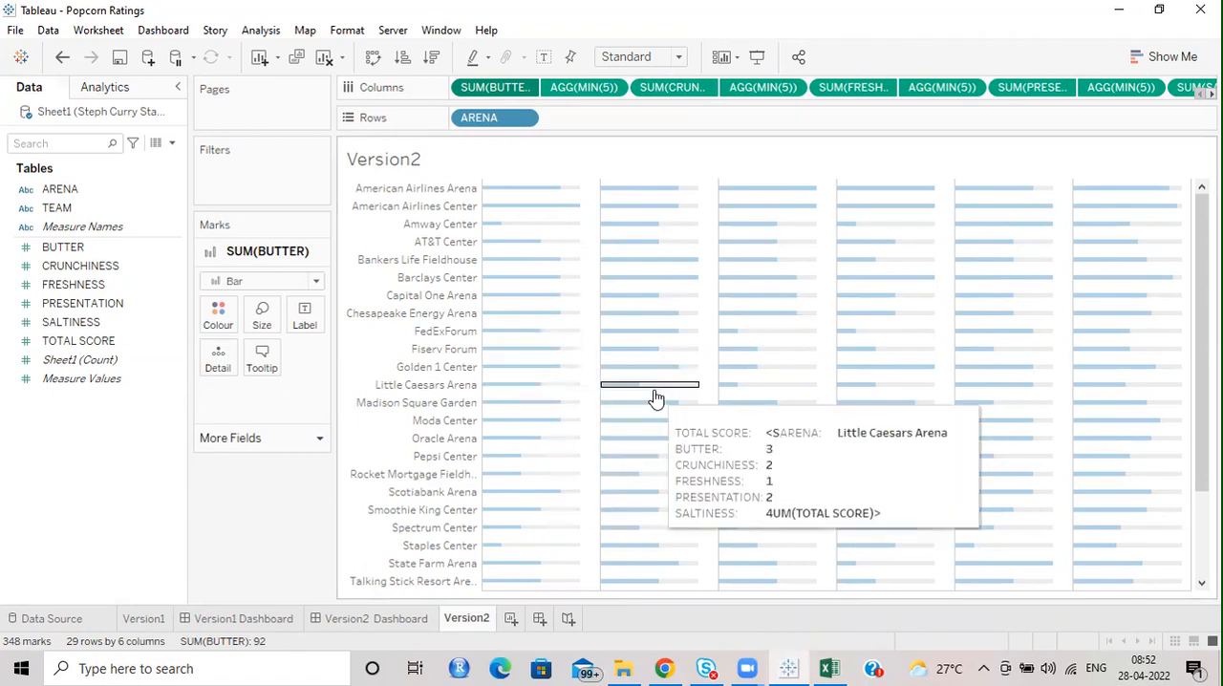
pyautogui.click(653, 88)
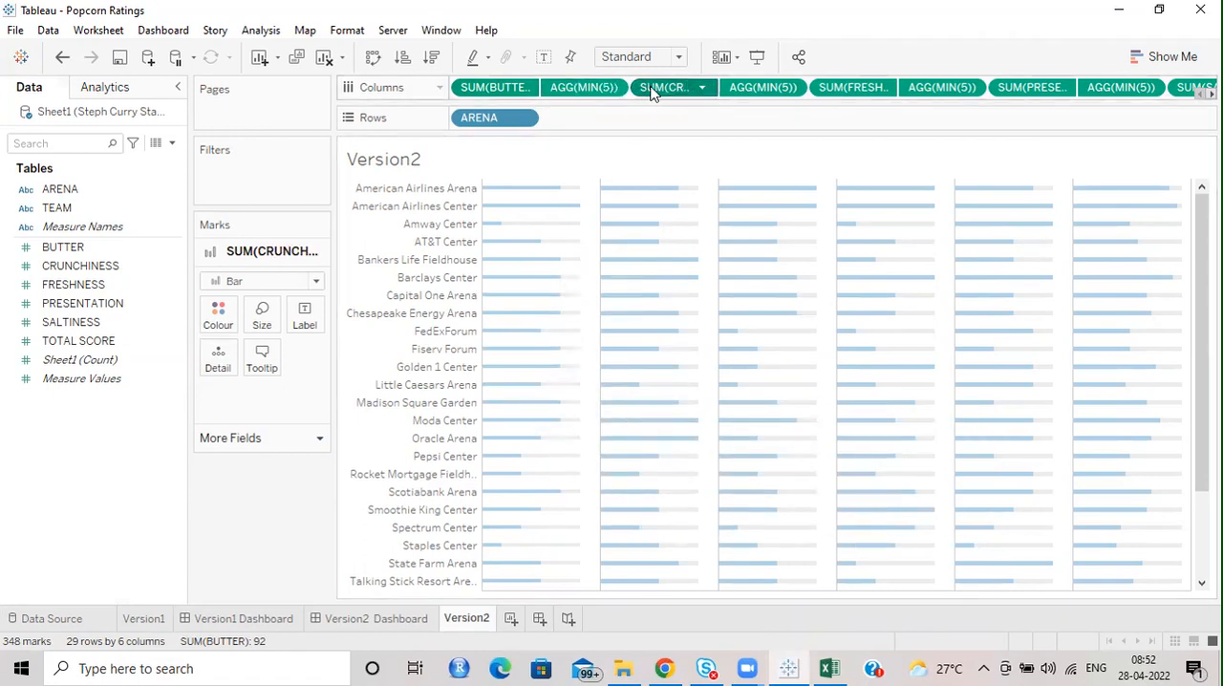
pyautogui.click(261, 361)
pyautogui.moveTo(752, 393); pyautogui.dragTo(563, 381)
pyautogui.moveTo(584, 441); pyautogui.dragTo(590, 458)
pyautogui.doubleClick(604, 439)
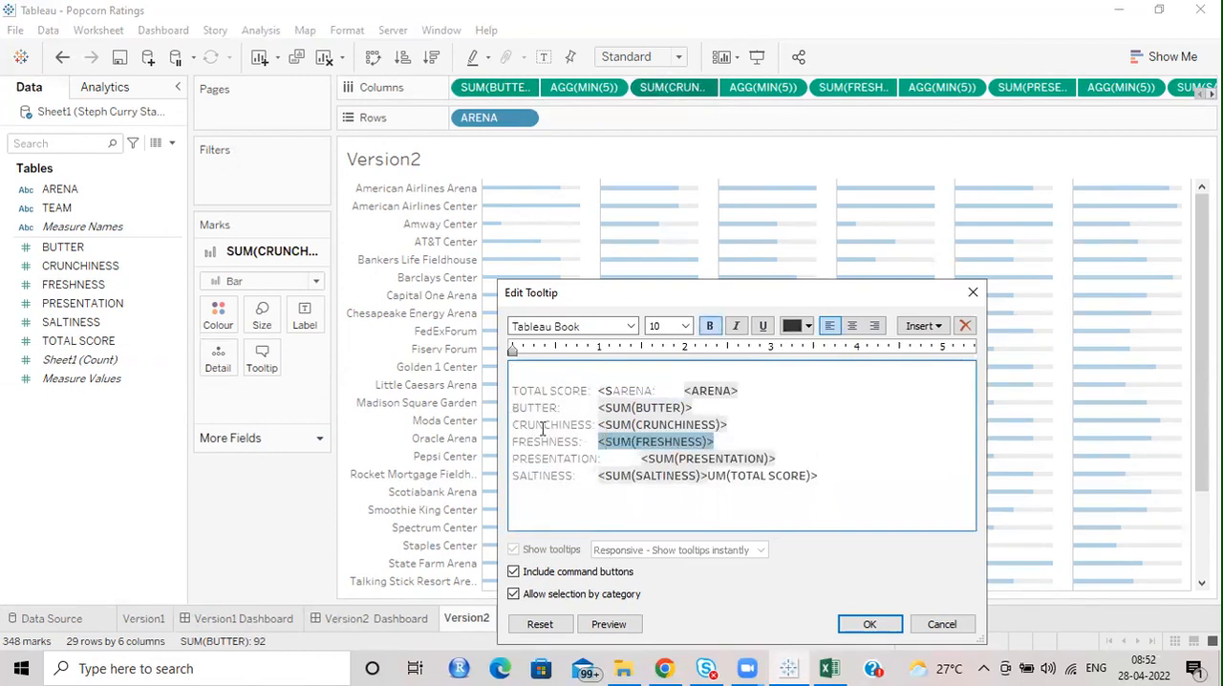
pyautogui.moveTo(512, 406); pyautogui.dragTo(695, 402)
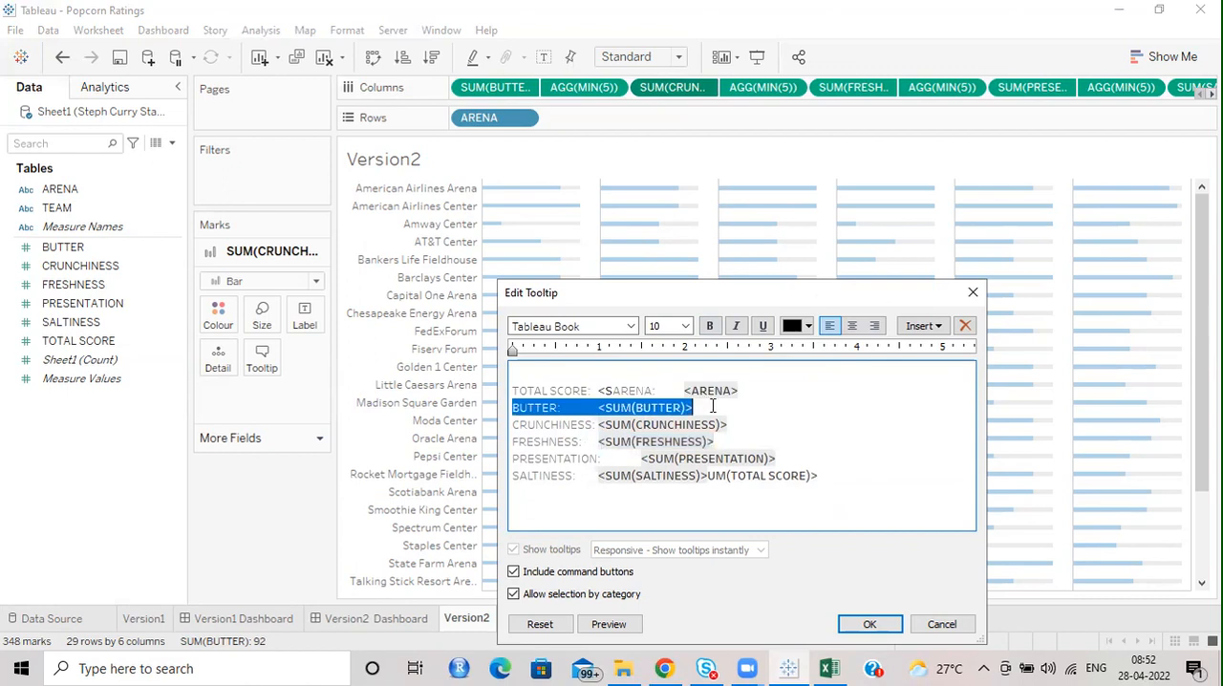
pyautogui.press('Delete')
pyautogui.moveTo(517, 444); pyautogui.dragTo(904, 483)
pyautogui.press('Delete')
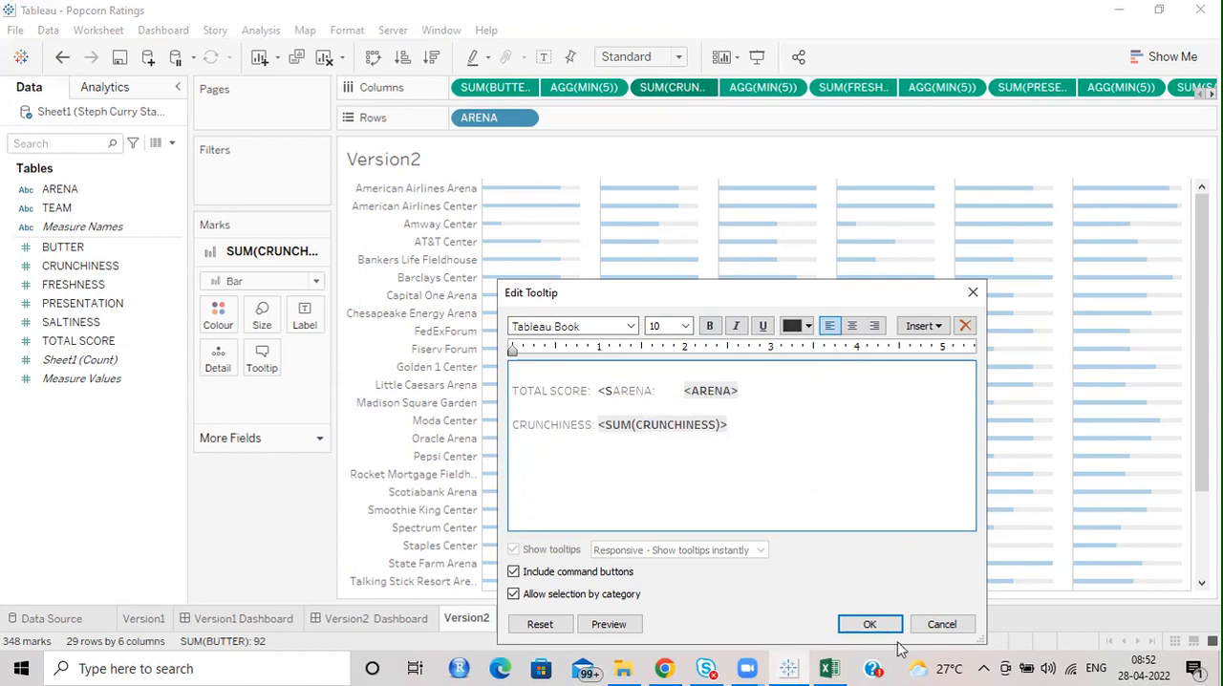
pyautogui.click(870, 624)
pyautogui.moveTo(623, 326)
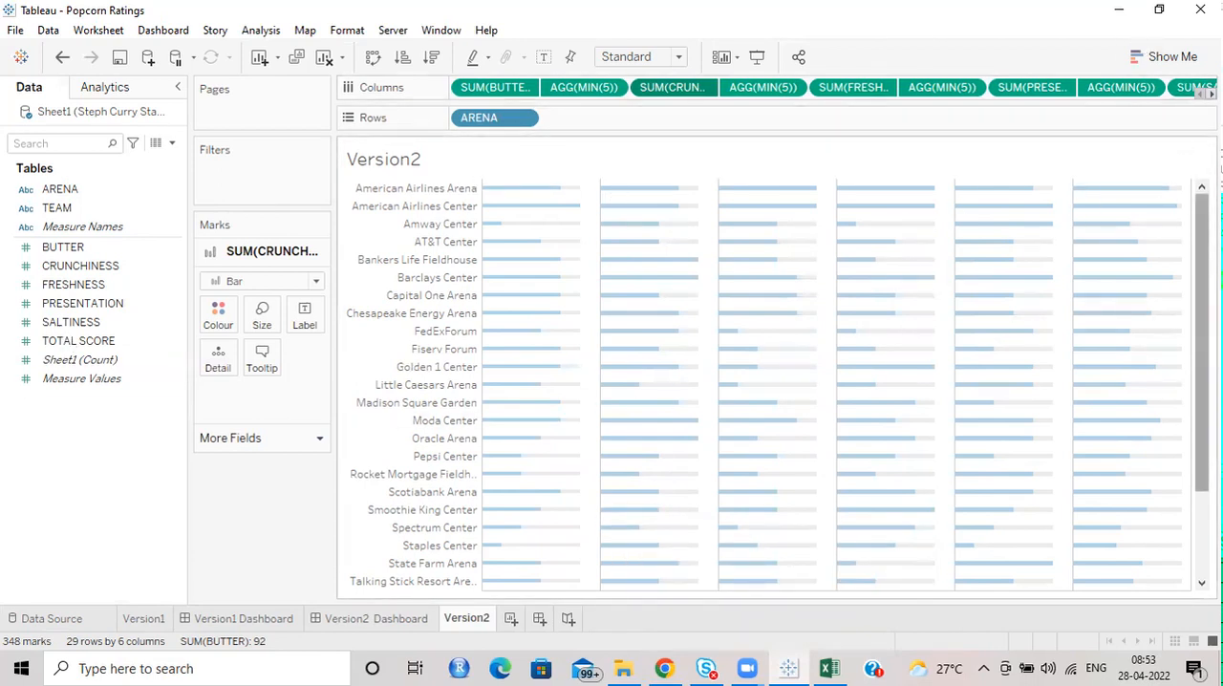
# Look over the bar chart and its column headings on the Version2 Dashboard.
pyautogui.click(409, 618)
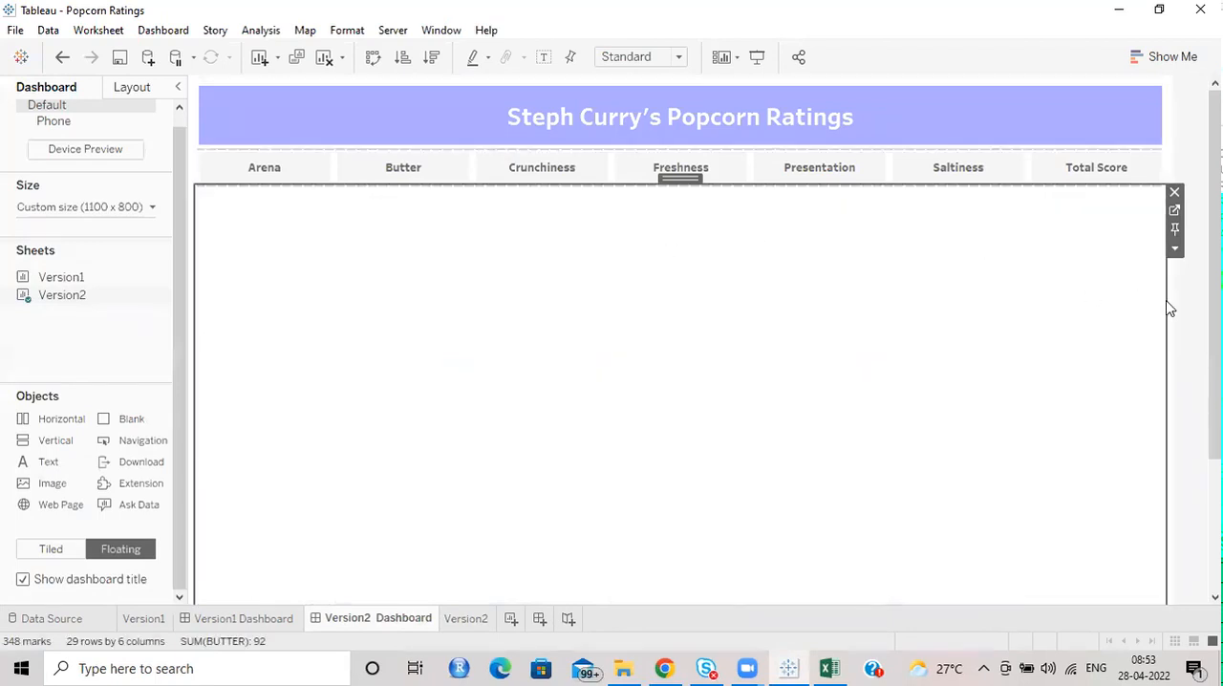
pyautogui.moveTo(1215, 272)
pyautogui.mouseDown()
pyautogui.moveTo(1214, 403)
pyautogui.moveTo(1214, 272)
pyautogui.mouseUp()
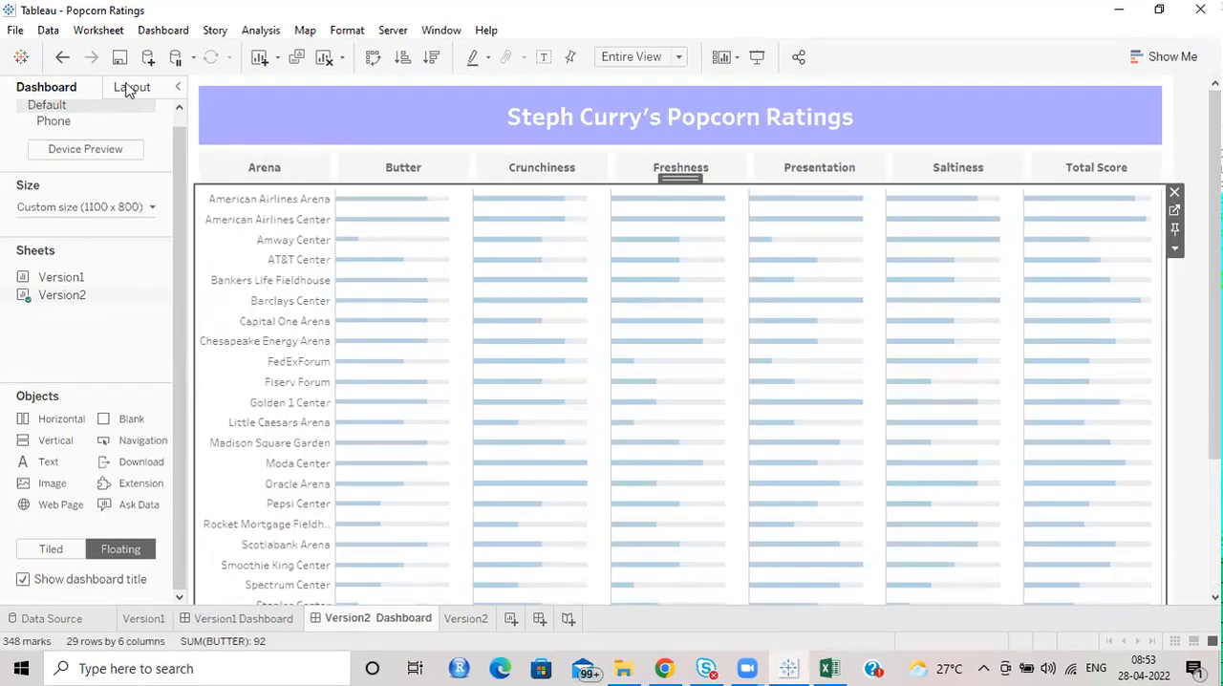
pyautogui.click(127, 88)
pyautogui.click(31, 85)
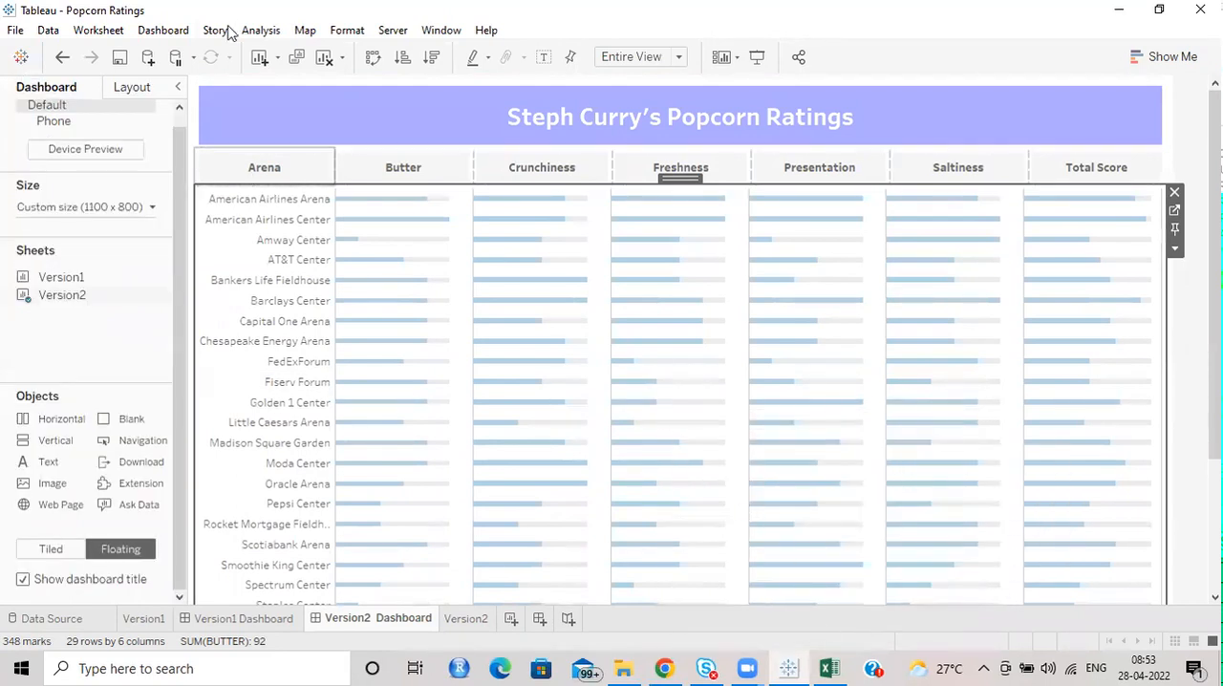
# Connect to the Excel workbook Steph Curry Stadium Popcorn Rankings as a new data source.
pyautogui.click(148, 56)
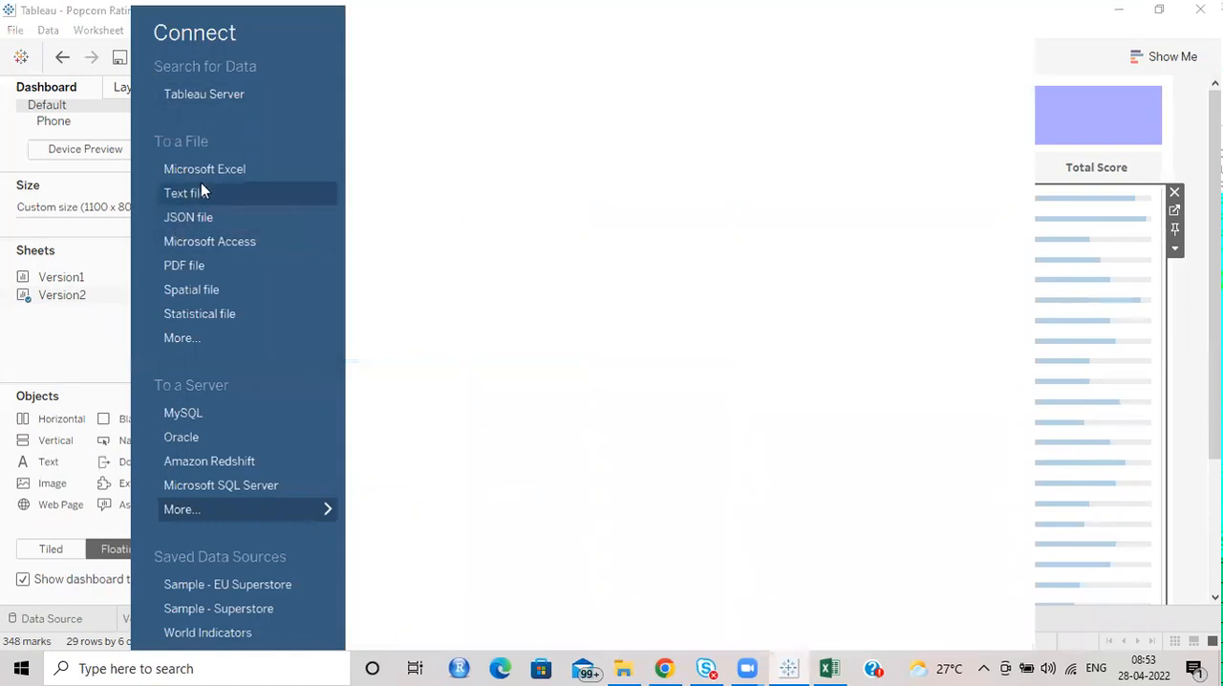
pyautogui.click(201, 172)
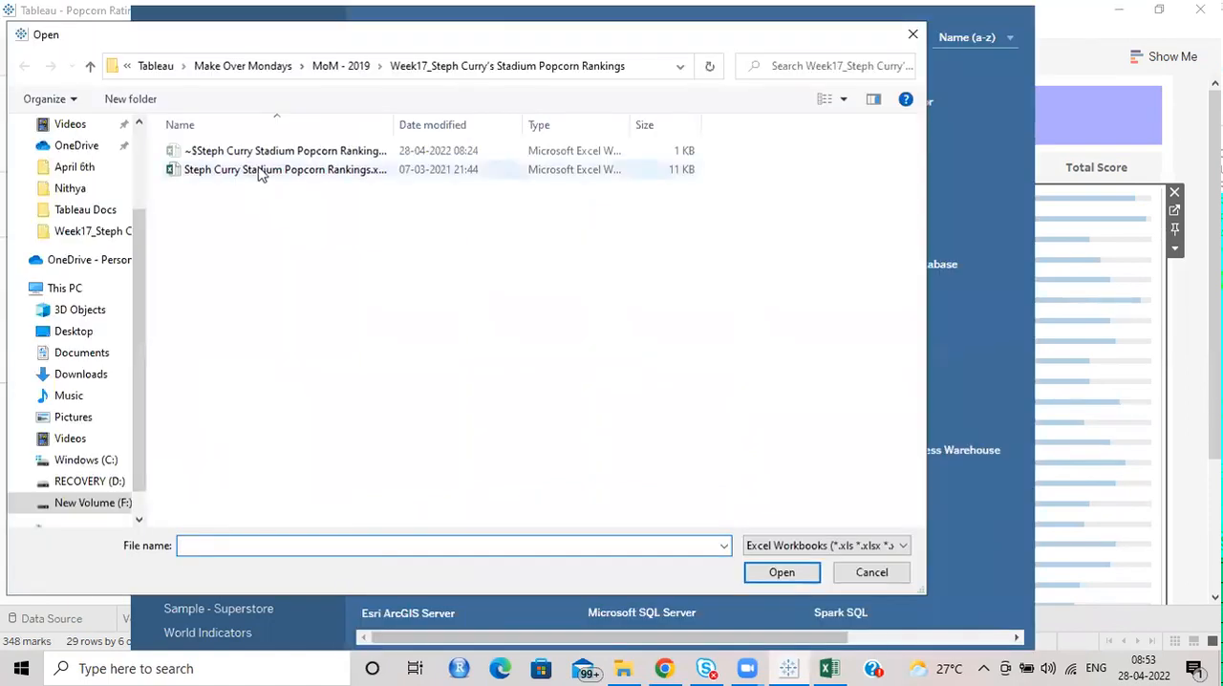
pyautogui.click(264, 169)
pyautogui.click(781, 572)
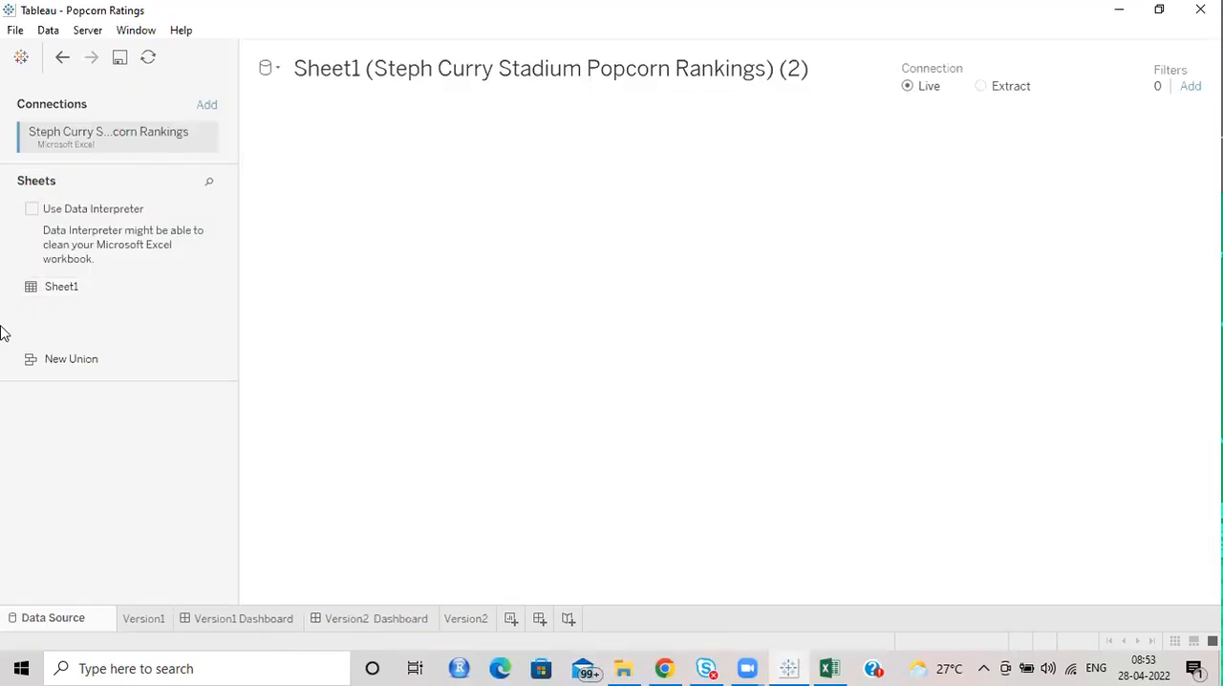
# Add the Sheet1 table to the new data source and clean it with Data Interpreter.
pyautogui.moveTo(61, 287); pyautogui.dragTo(526, 180)
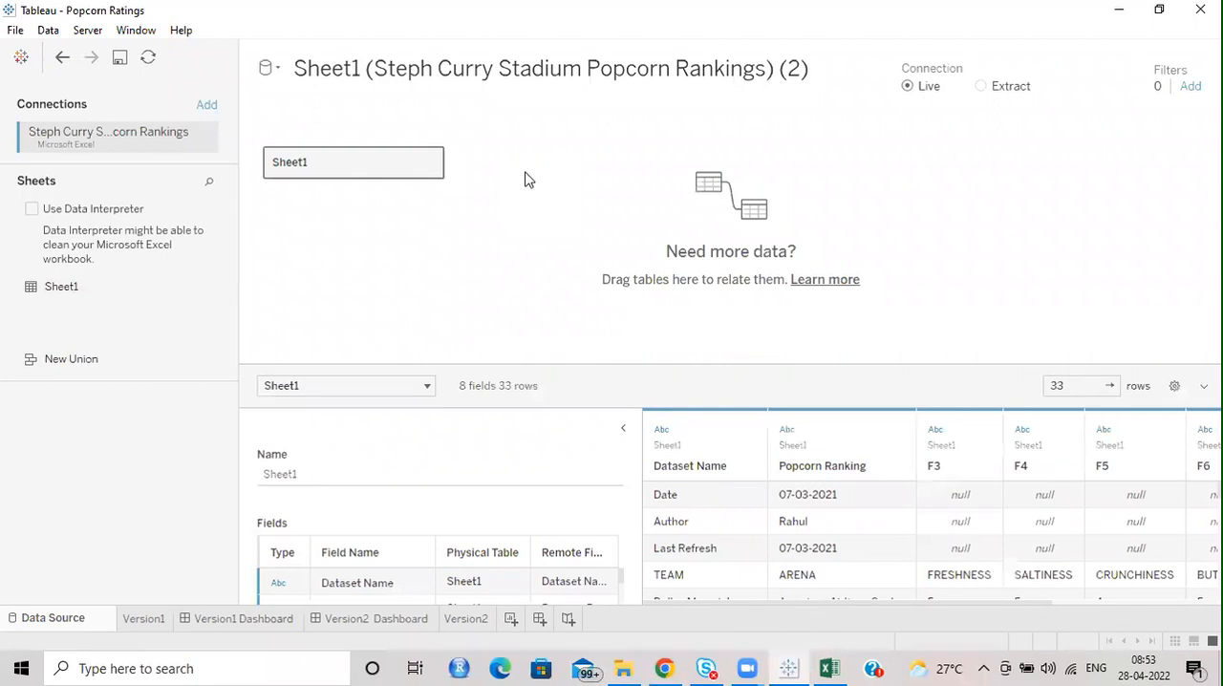
pyautogui.click(31, 208)
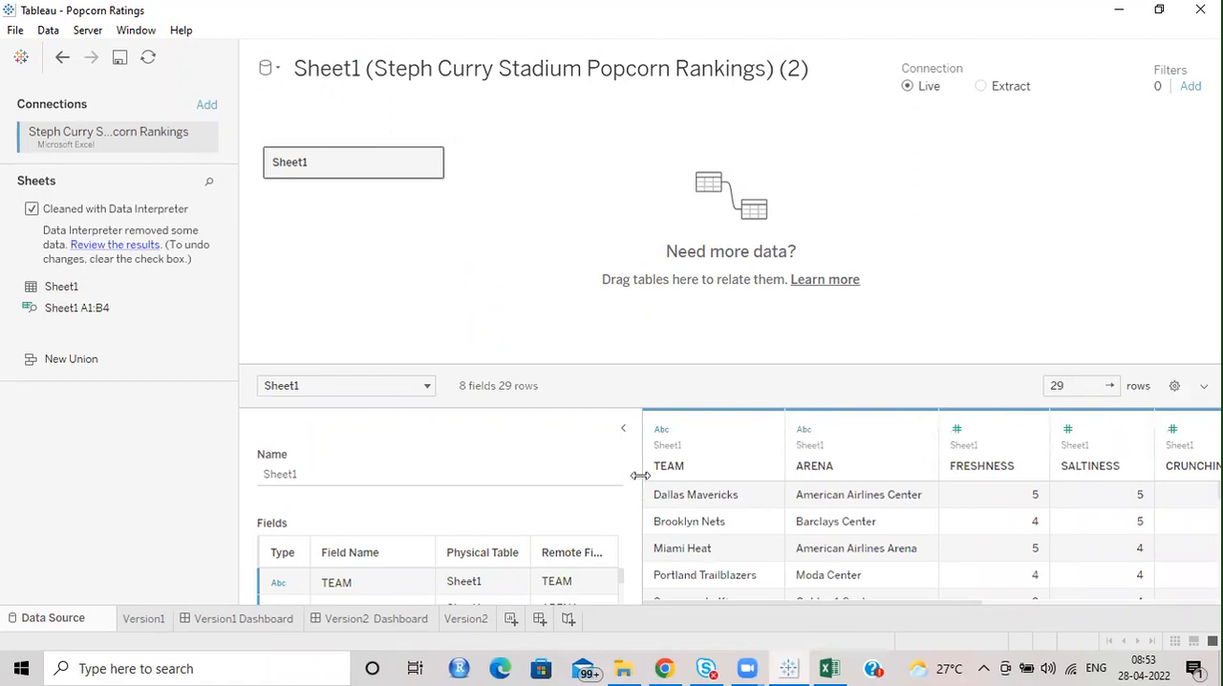
pyautogui.click(627, 427)
pyautogui.moveTo(700, 362); pyautogui.dragTo(688, 219)
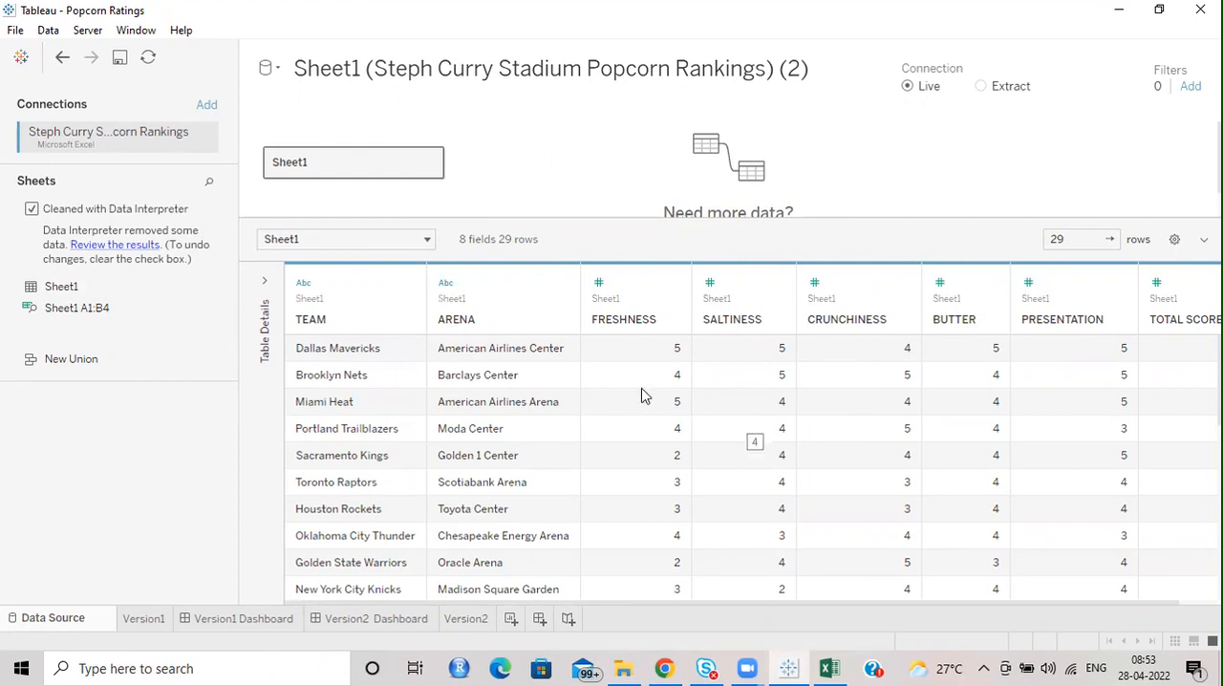
# Pivot the six rating columns from FRESHNESS through TOTAL SCORE into field names and values.
pyautogui.click(631, 314)
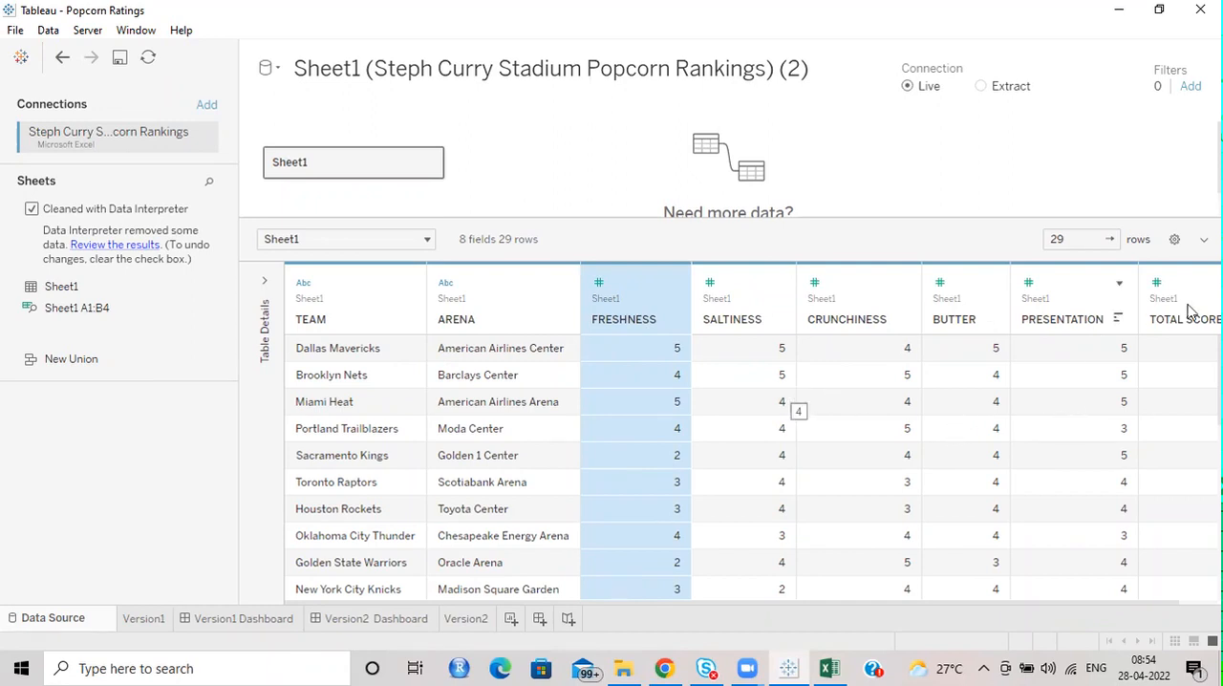
pyautogui.keyDown('shift'); pyautogui.click(1158, 325); pyautogui.keyUp('shift')
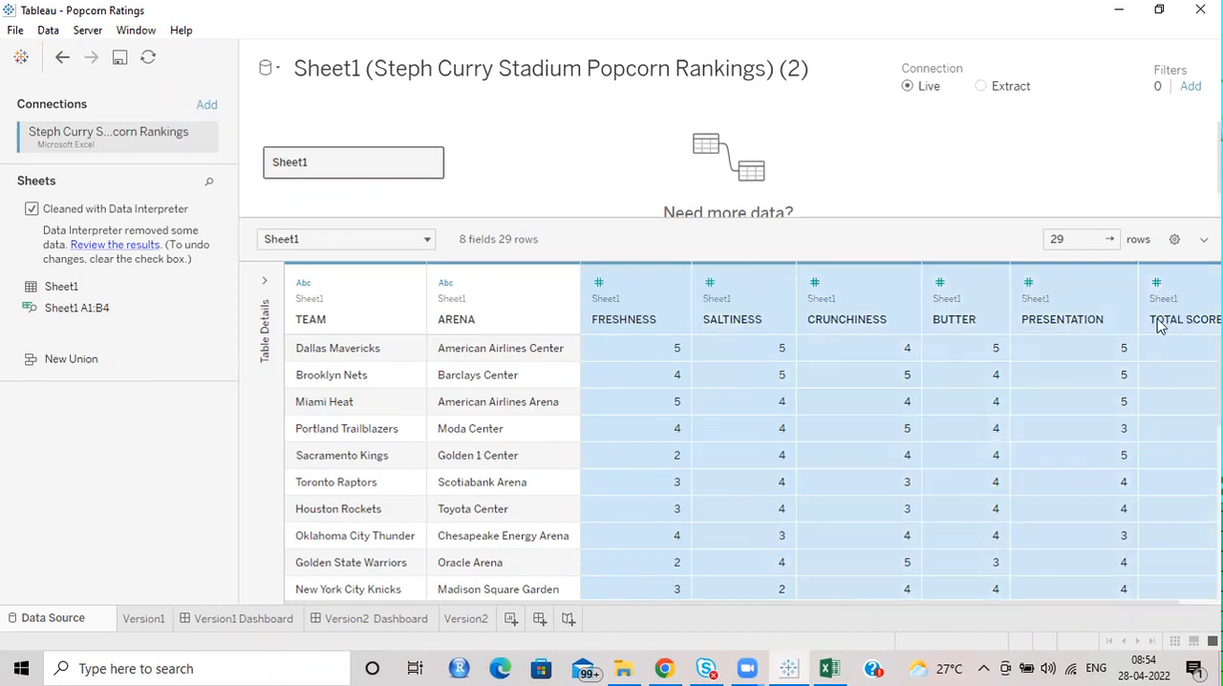
pyautogui.click(1118, 284)
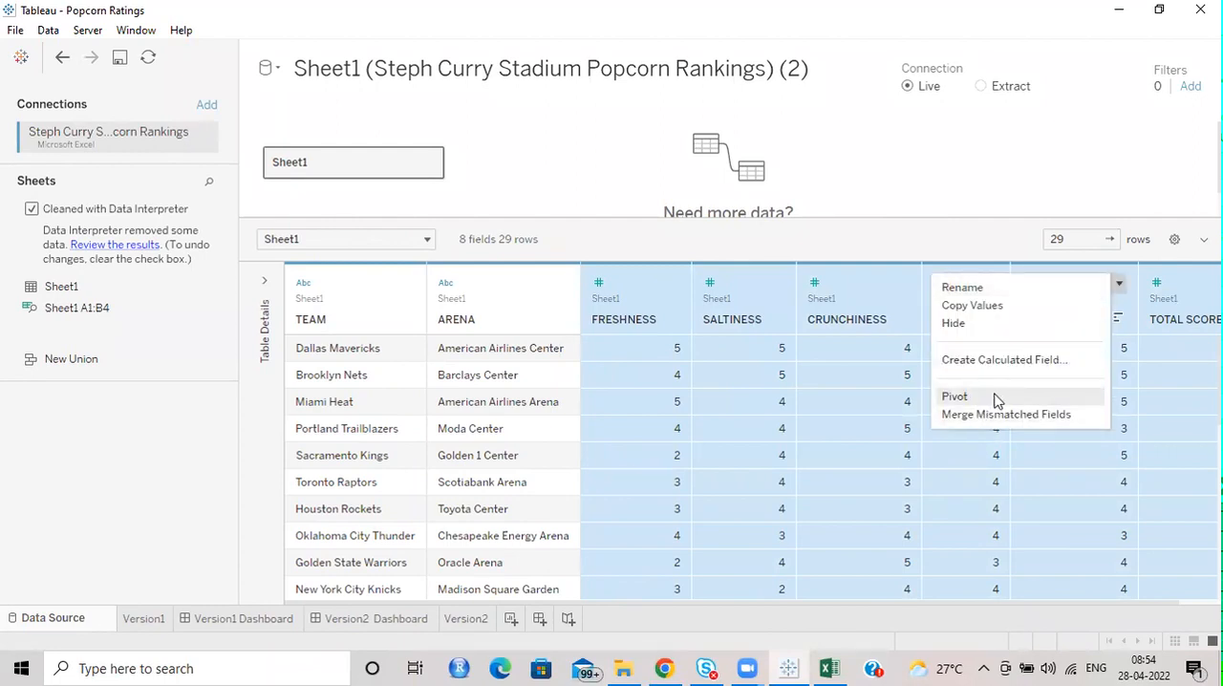
pyautogui.press('Return')
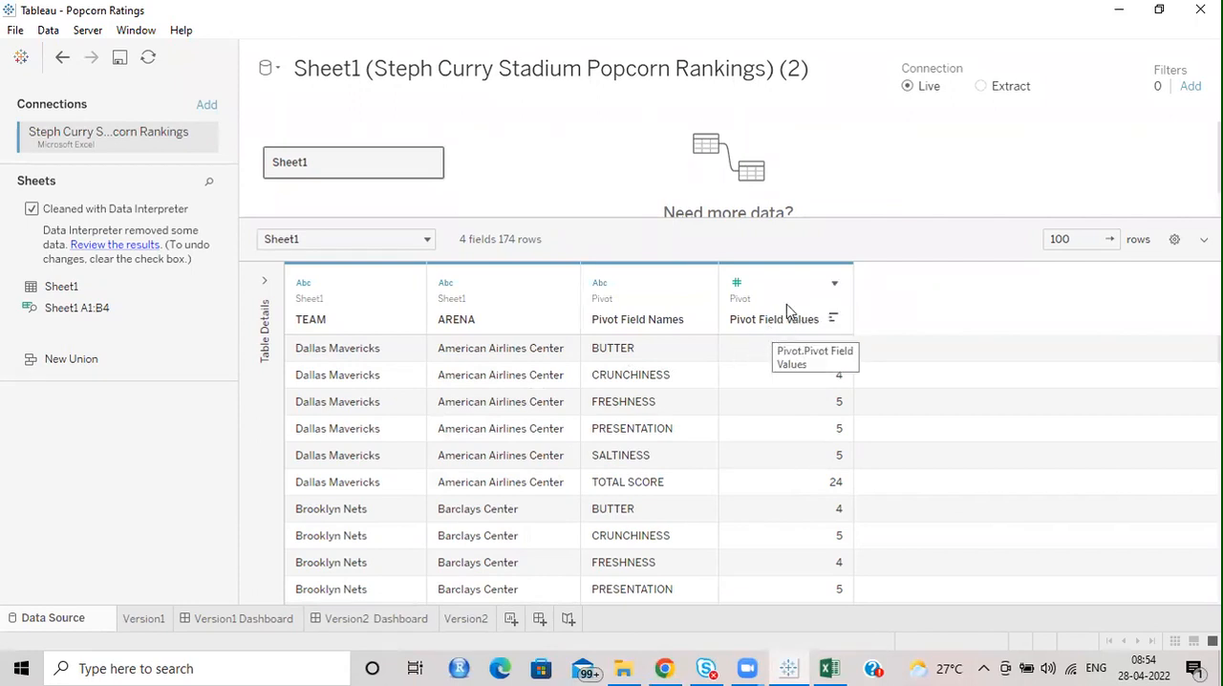
# In a new worksheet, chart the summed Pivot Field Values per Pivot Field Names across the columns, with ARENA on rows.
pyautogui.click(513, 619)
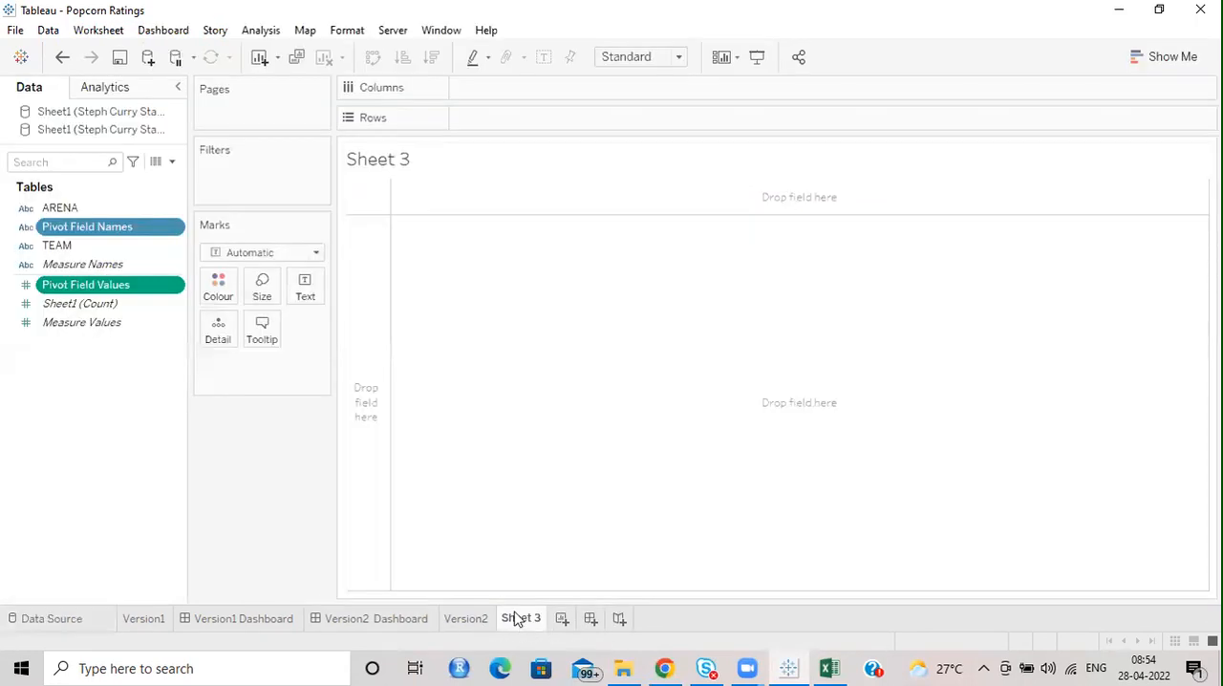
pyautogui.click(135, 416)
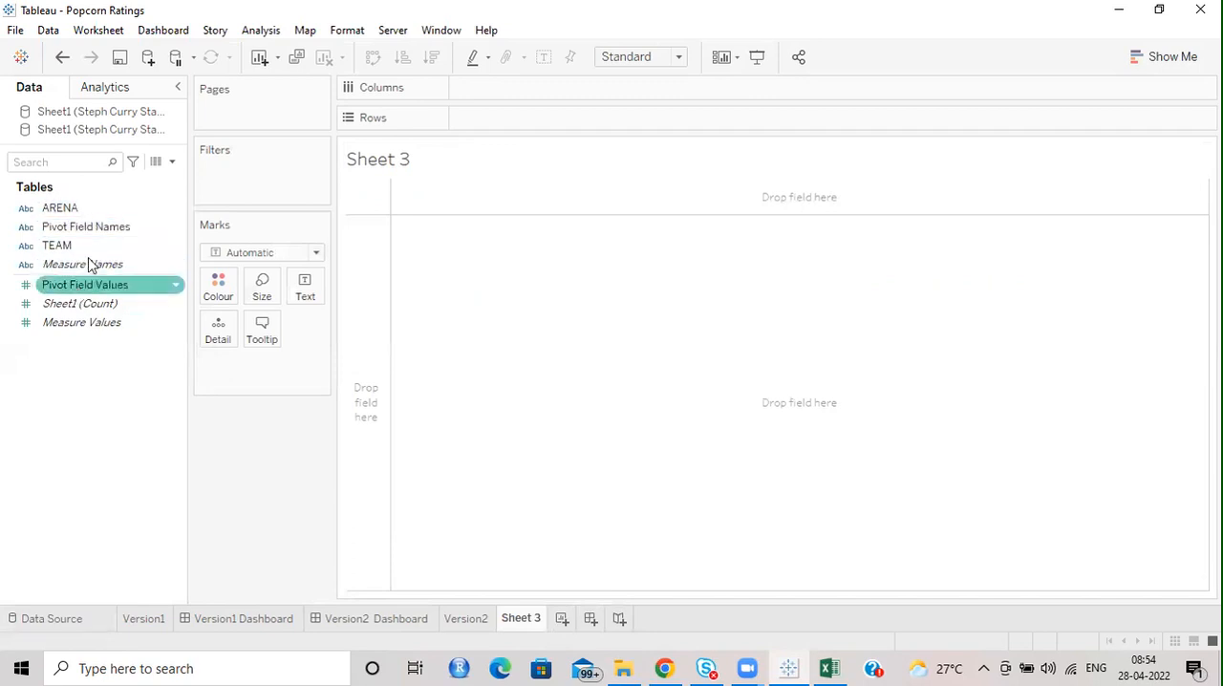
pyautogui.moveTo(71, 211); pyautogui.dragTo(478, 124)
pyautogui.moveTo(60, 229); pyautogui.dragTo(518, 103)
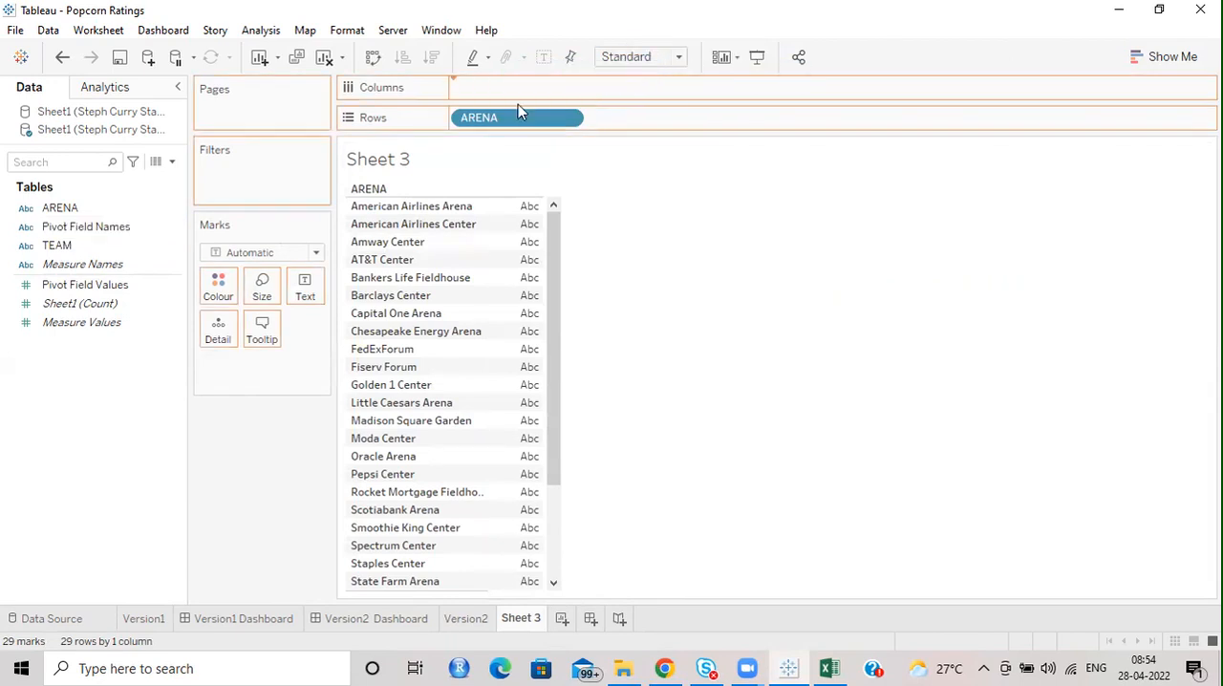
pyautogui.moveTo(67, 241); pyautogui.dragTo(86, 330)
pyautogui.moveTo(84, 284); pyautogui.dragTo(656, 86)
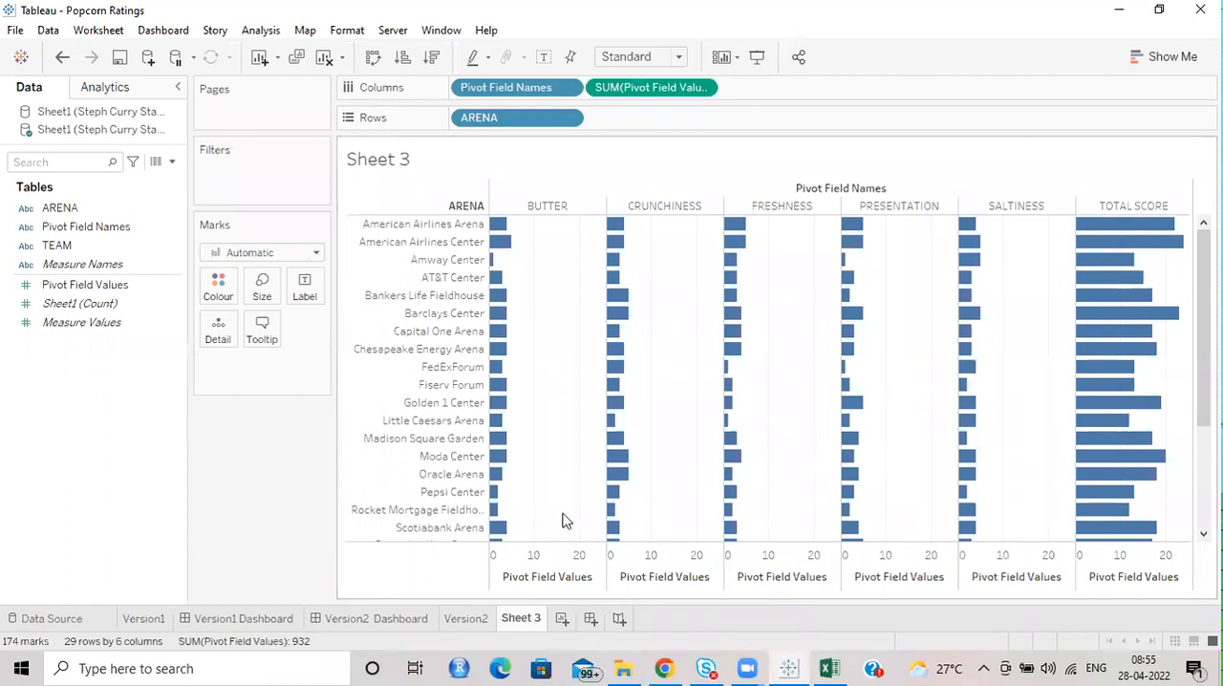
# Compare the fields and column layout of the Version2 worksheet with the pivoted chart on Sheet 3.
pyautogui.click(466, 619)
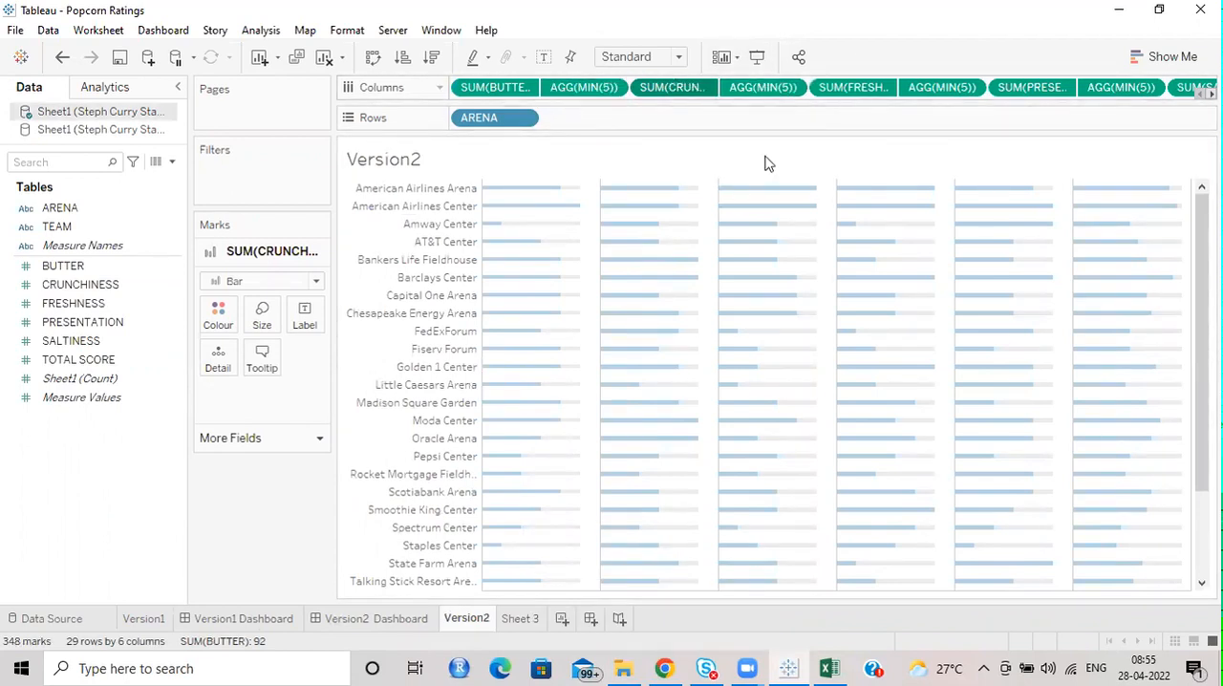
pyautogui.click(108, 270)
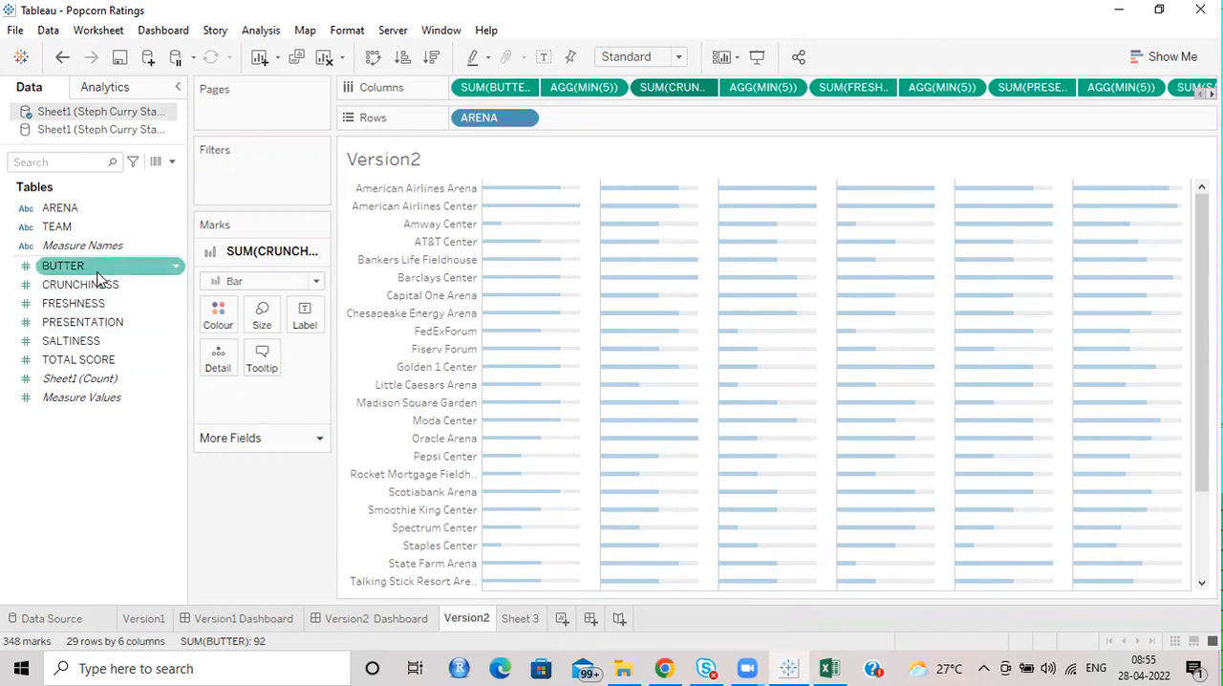
pyautogui.click(519, 620)
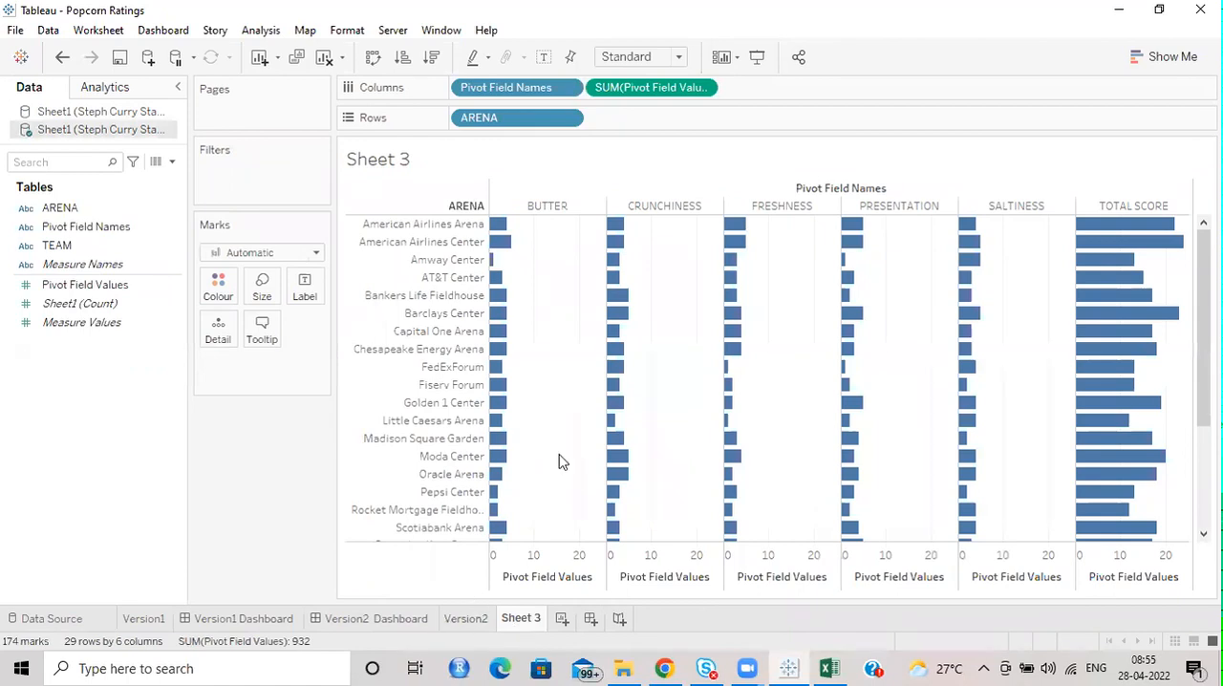
pyautogui.click(466, 619)
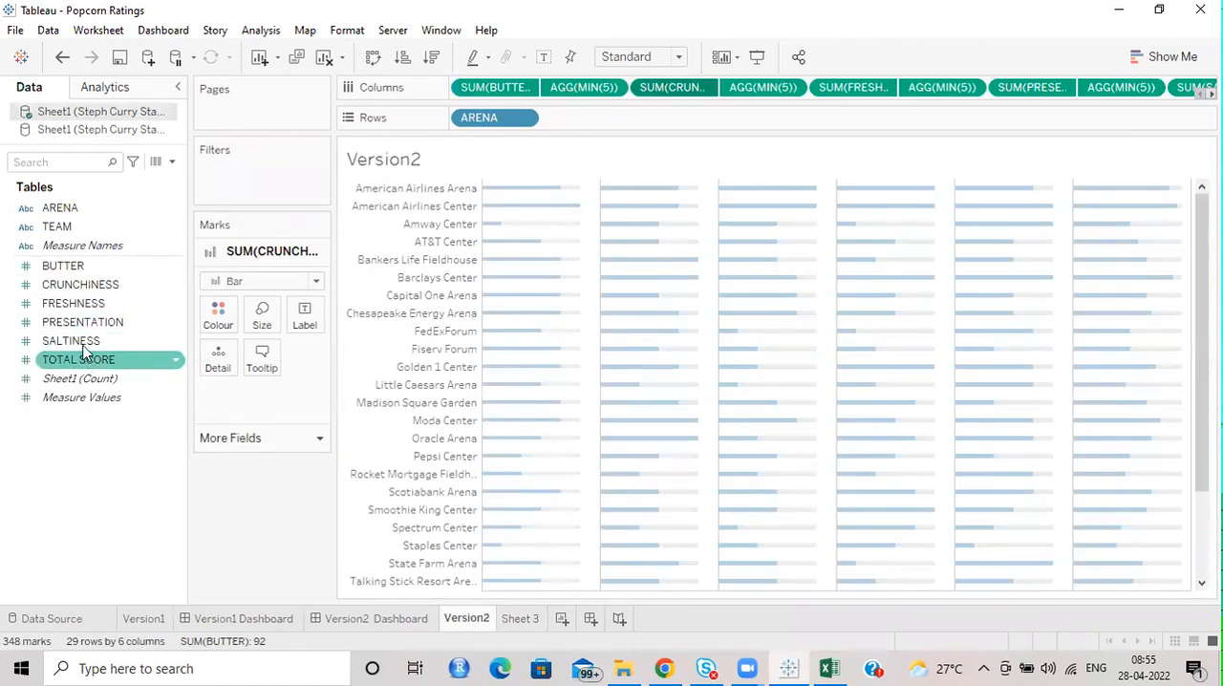
pyautogui.click(519, 619)
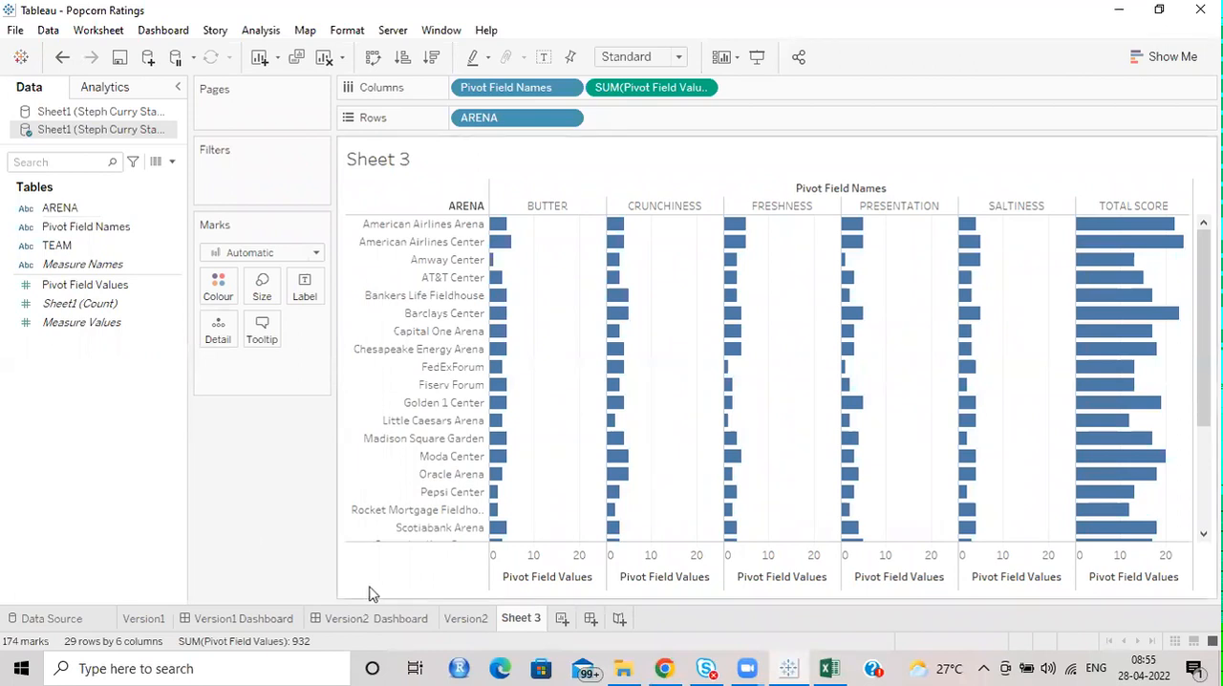
pyautogui.click(464, 619)
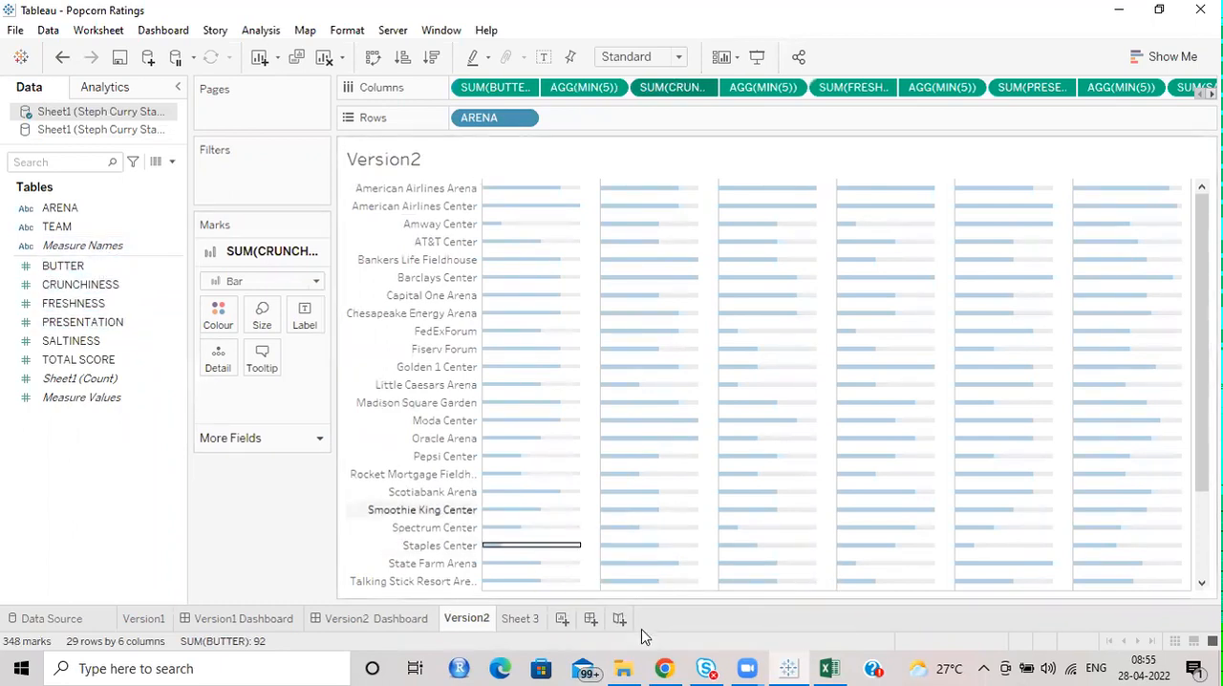
pyautogui.click(521, 619)
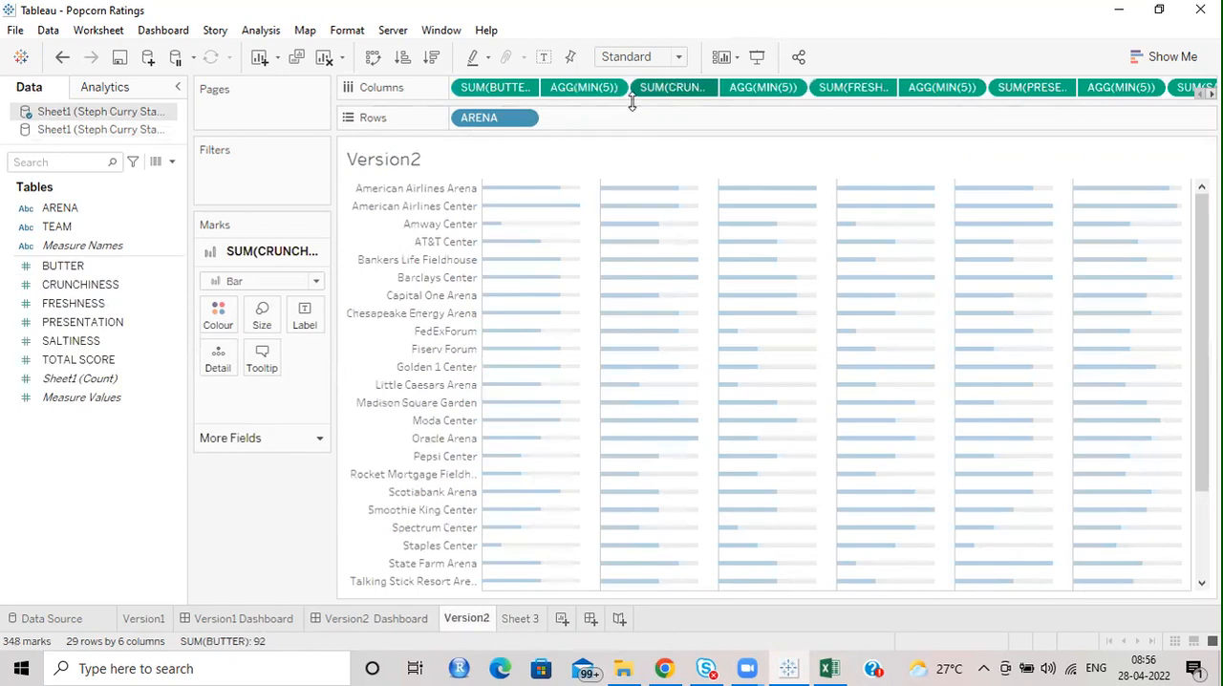
pyautogui.click(521, 618)
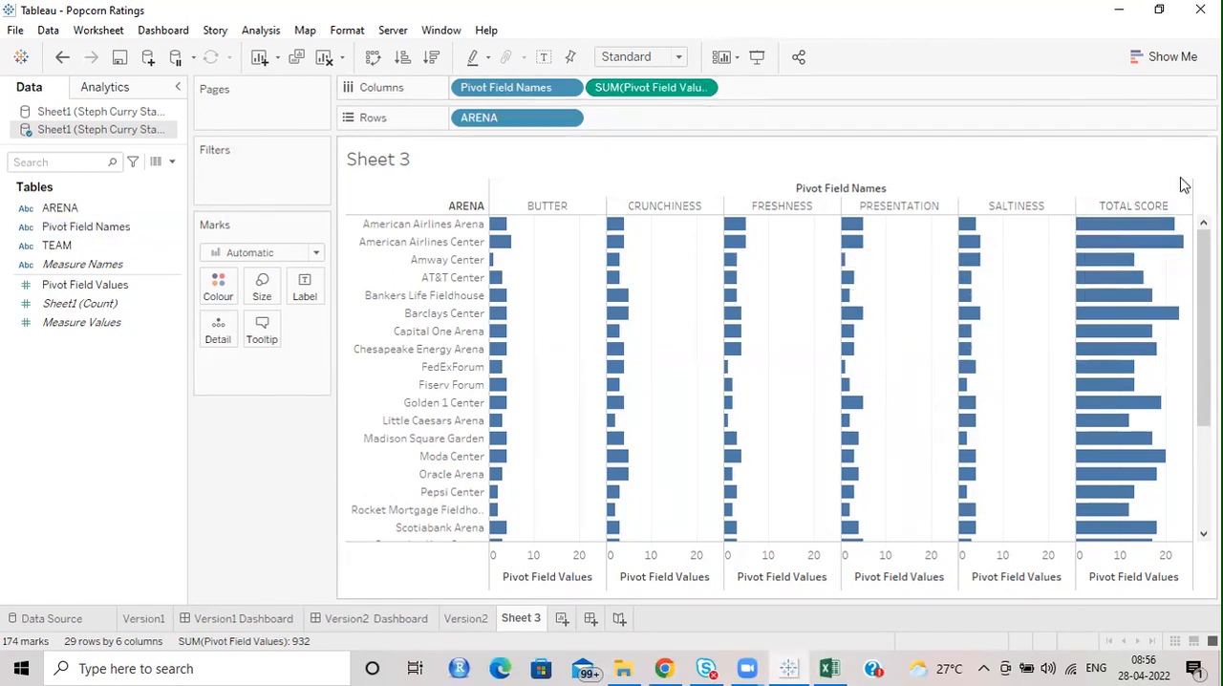
# Try MIN(5) on the columns beside the summed Pivot Field Values and take it off again.
pyautogui.moveTo(1130, 330)
pyautogui.write('MIN')
pyautogui.press('Return')
pyautogui.press('Return')
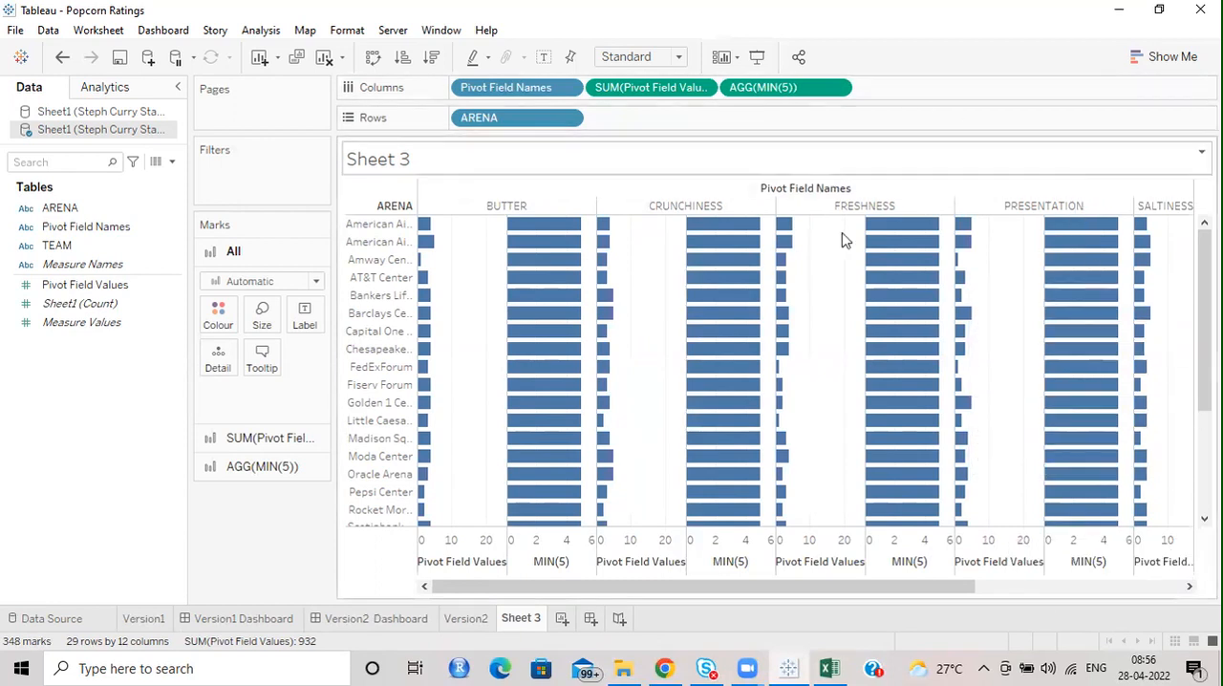
pyautogui.moveTo(925, 587); pyautogui.dragTo(1132, 588)
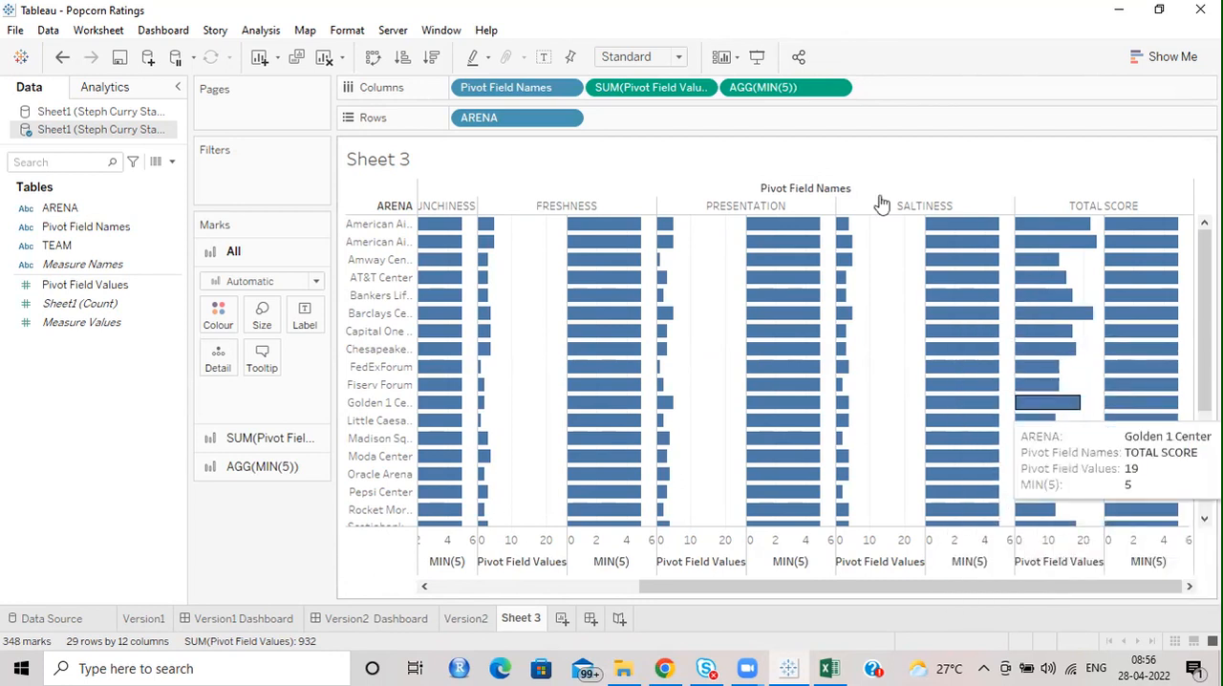
pyautogui.moveTo(1062, 94); pyautogui.dragTo(1072, 158)
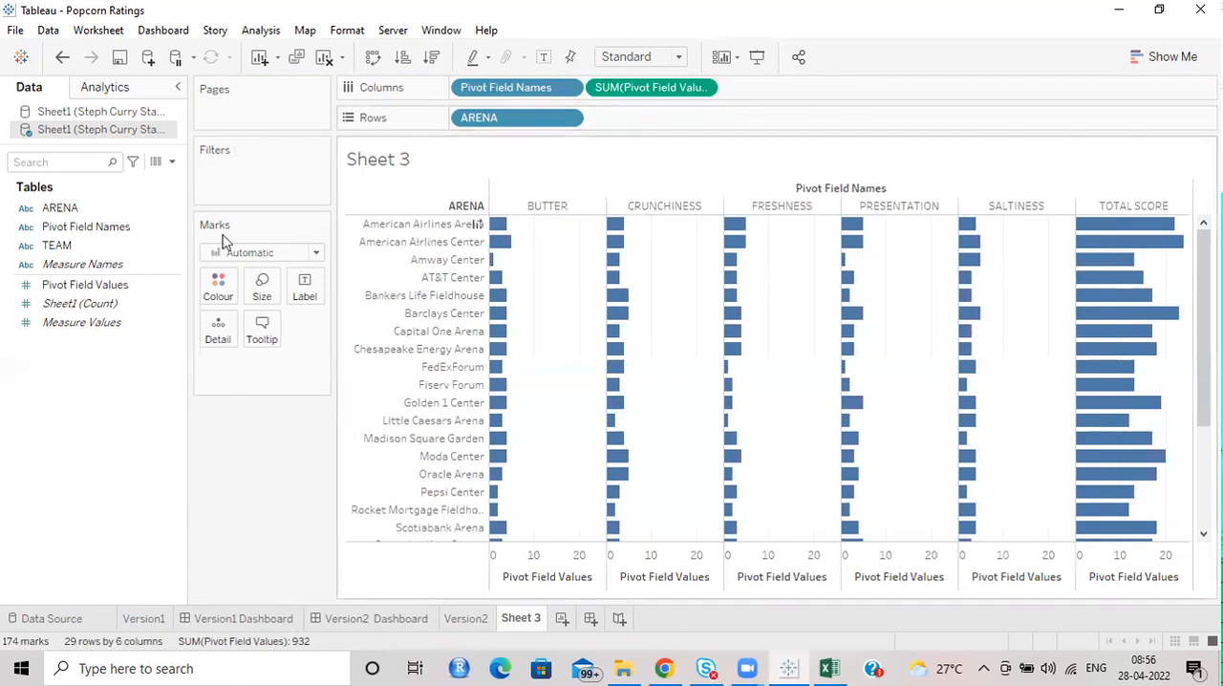
# Filter the pivoted chart by Pivot Field Names, excluding TOTAL SCORE.
pyautogui.moveTo(130, 226); pyautogui.dragTo(274, 176)
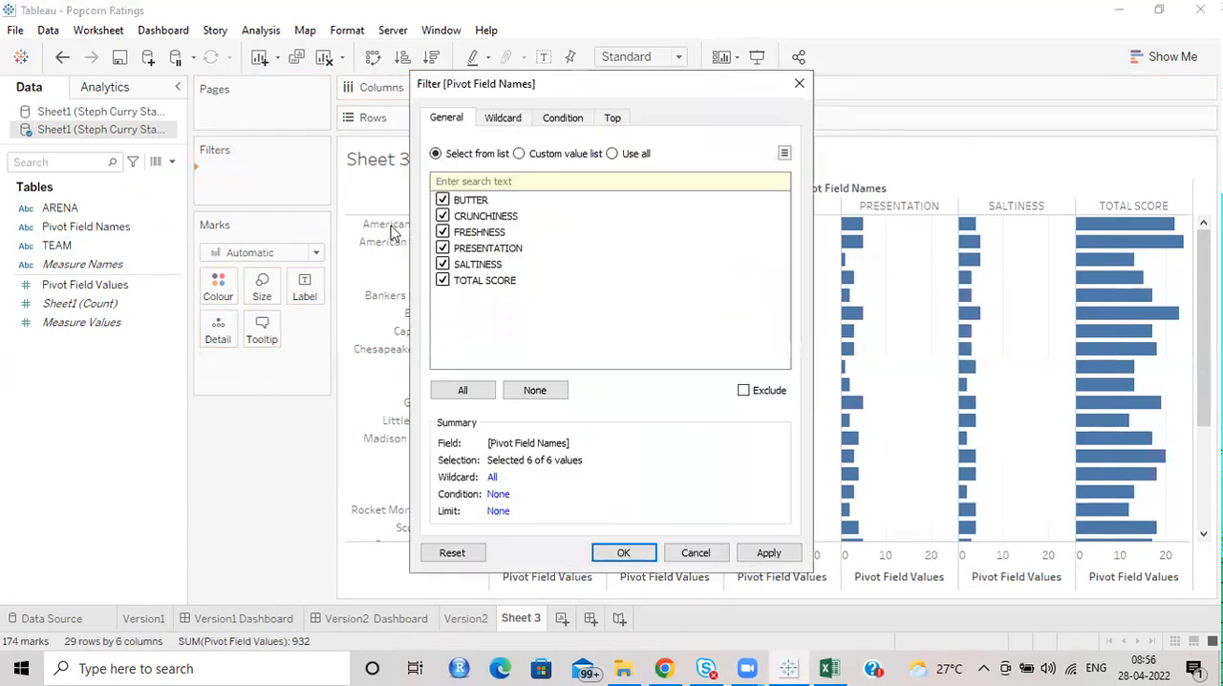
pyautogui.click(443, 281)
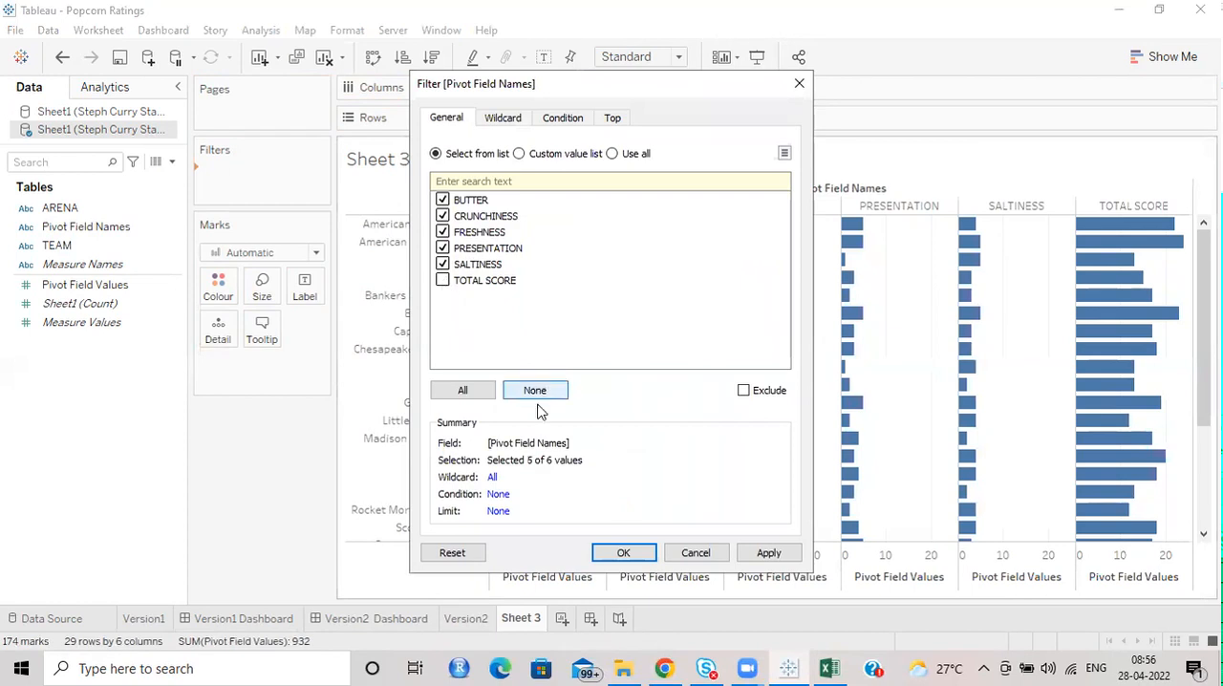
pyautogui.click(624, 553)
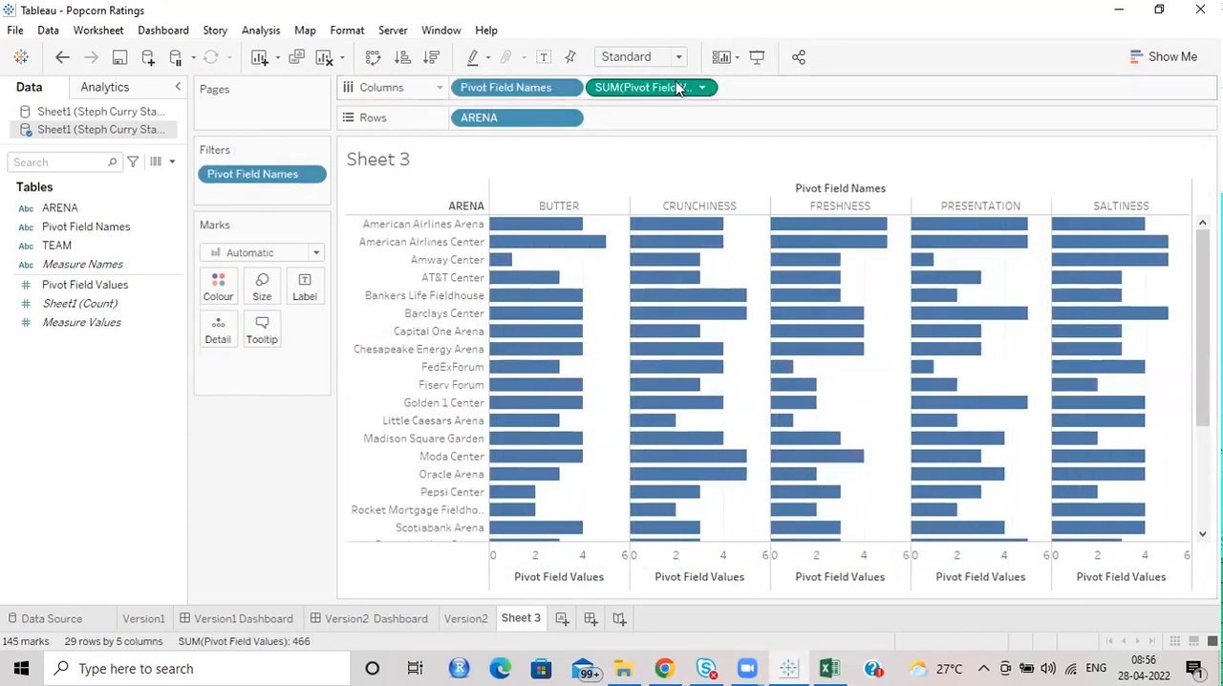
# Add MIN(5) to the columns after the summed Pivot Field Values and combine the two as a dual axis.
pyautogui.write('MIN(5')
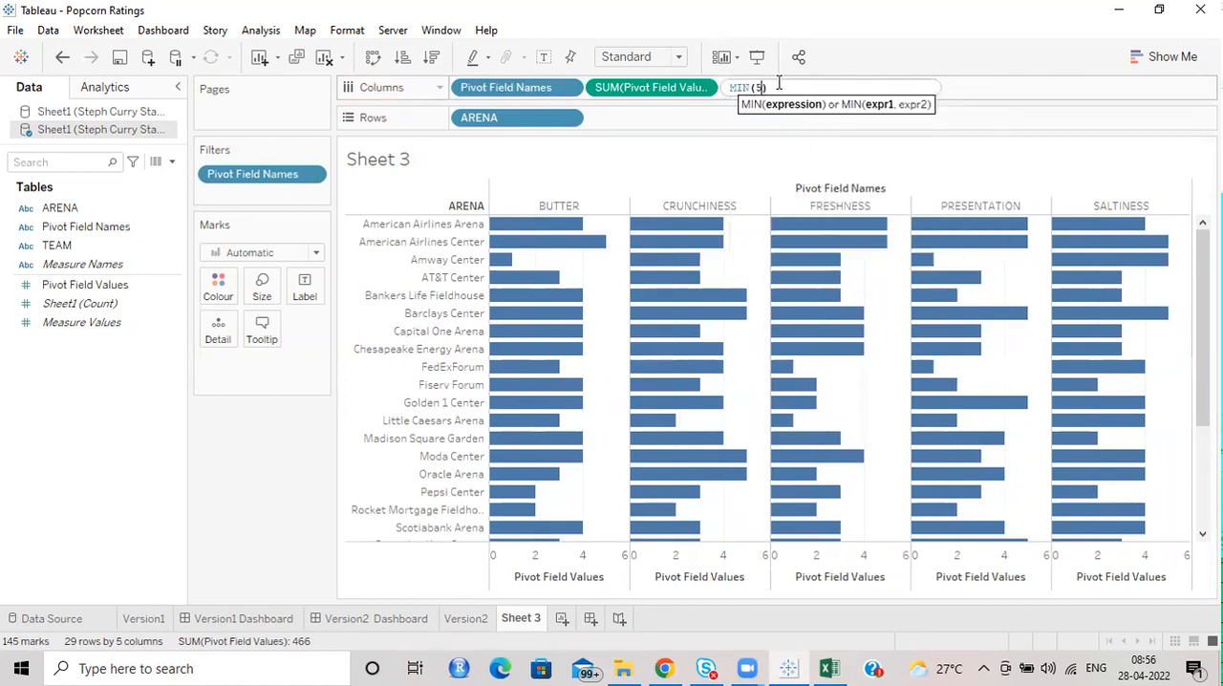
pyautogui.press('Return')
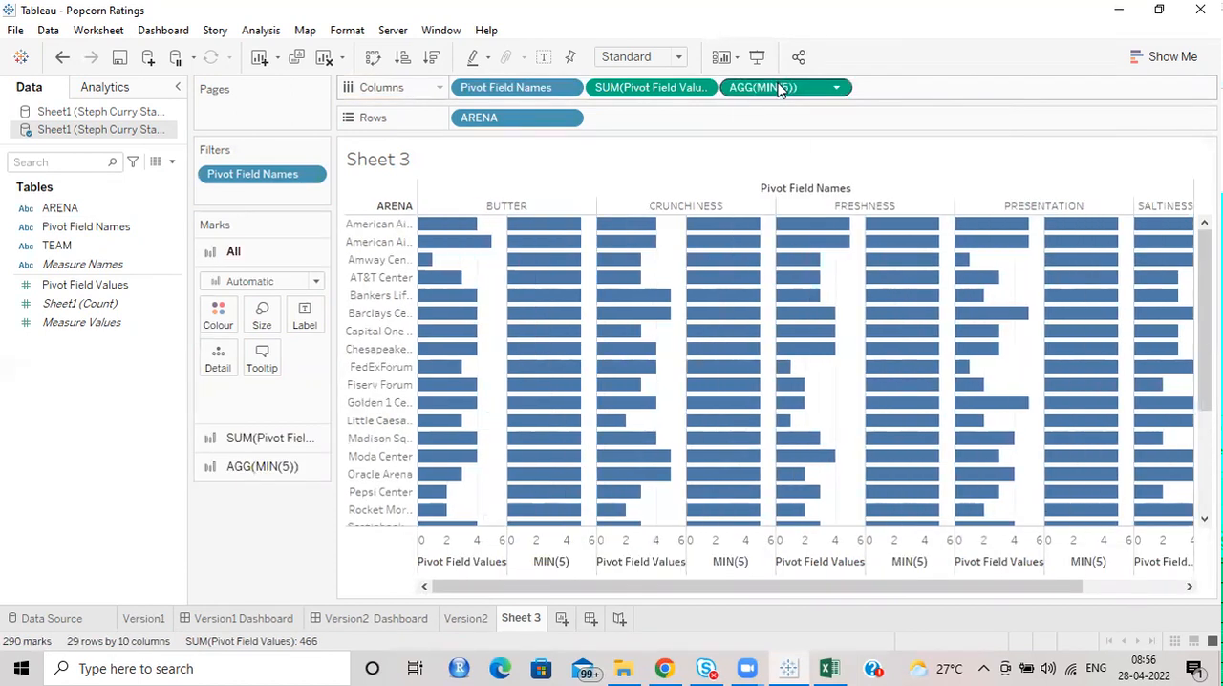
pyautogui.click(838, 87)
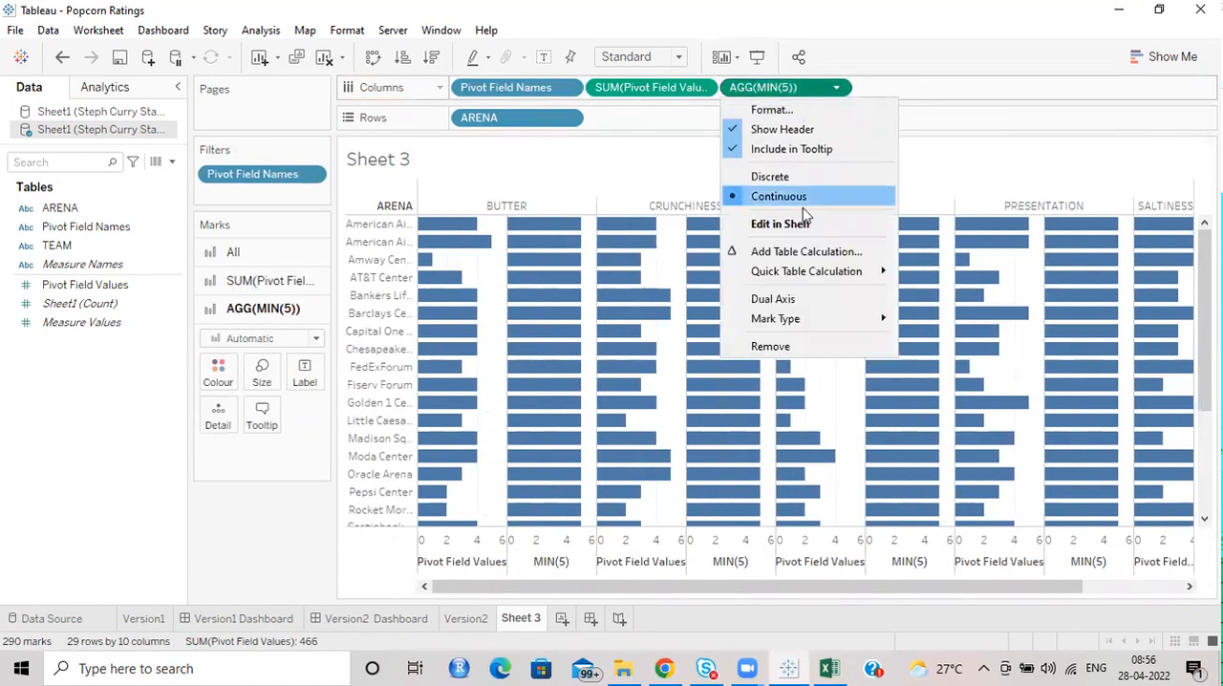
pyautogui.click(789, 300)
# Set the mark type of all measures in the dual-axis chart to Bar.
pyautogui.click(234, 251)
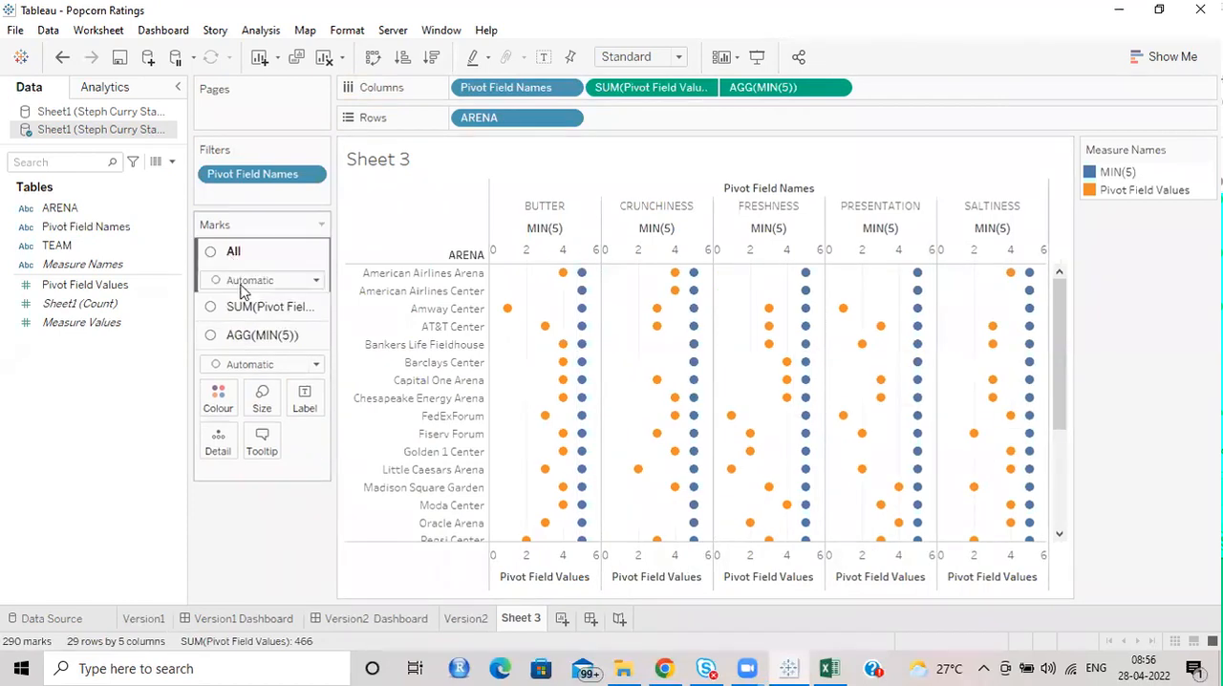
pyautogui.click(229, 317)
pyautogui.click(269, 285)
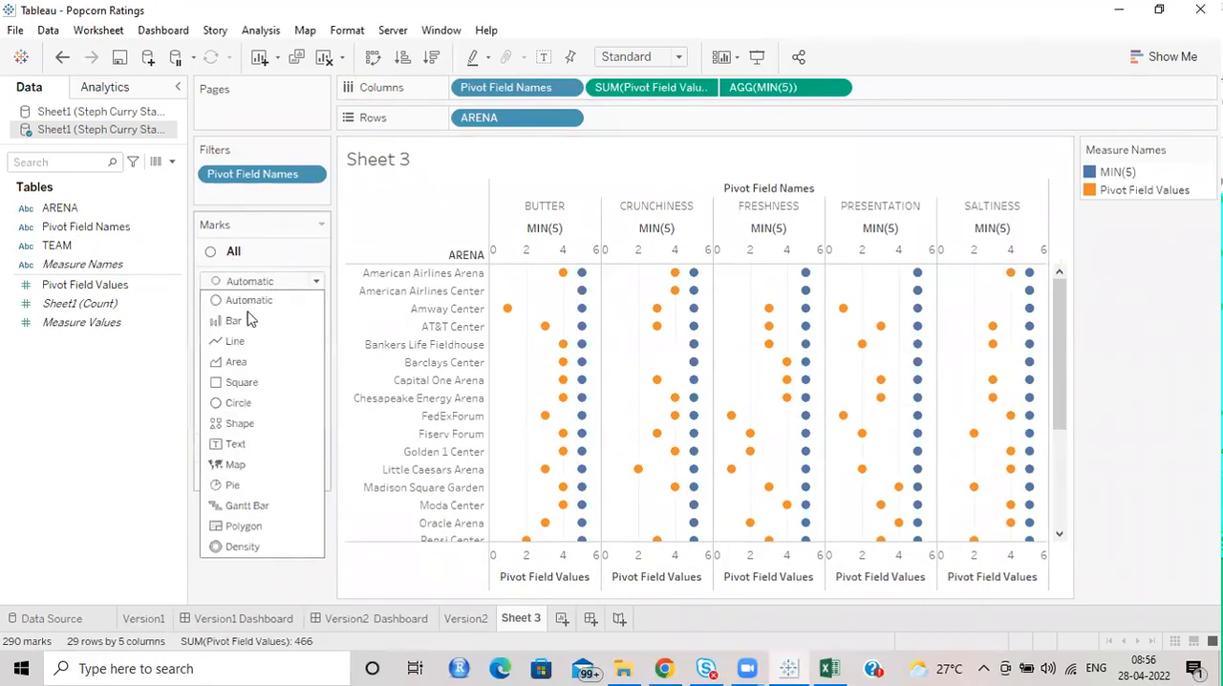
pyautogui.click(251, 325)
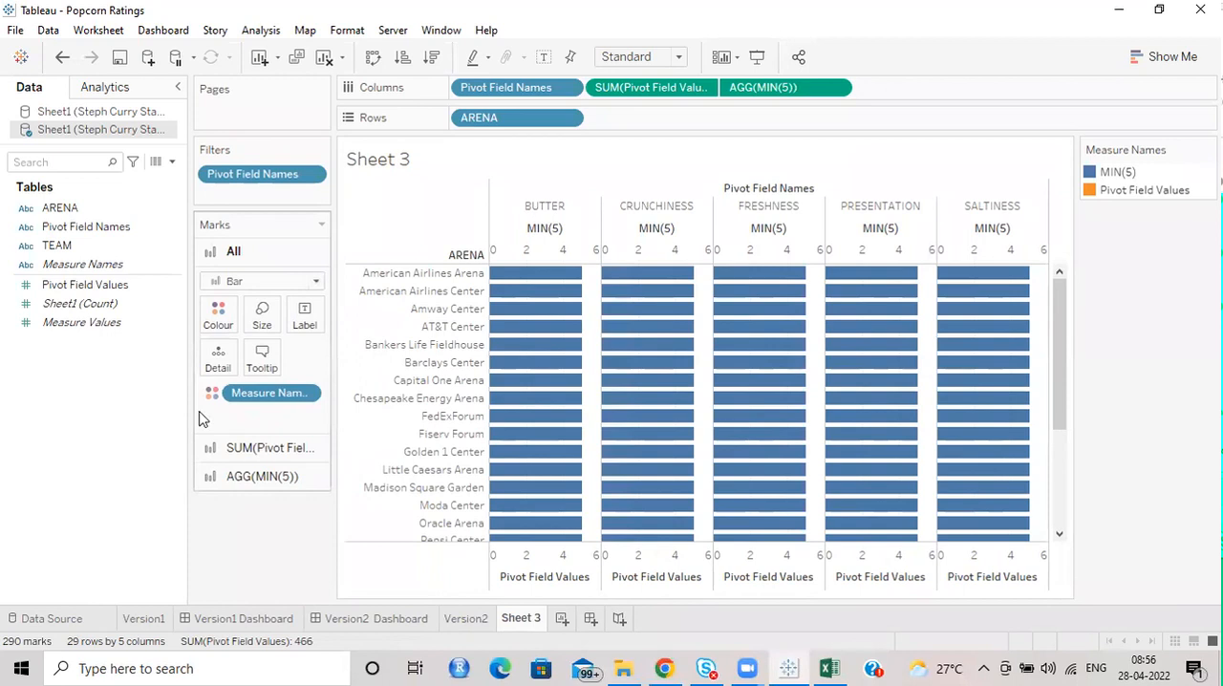
# Make all the bars much thinner and remove Measure Names from the colour encoding.
pyautogui.click(260, 312)
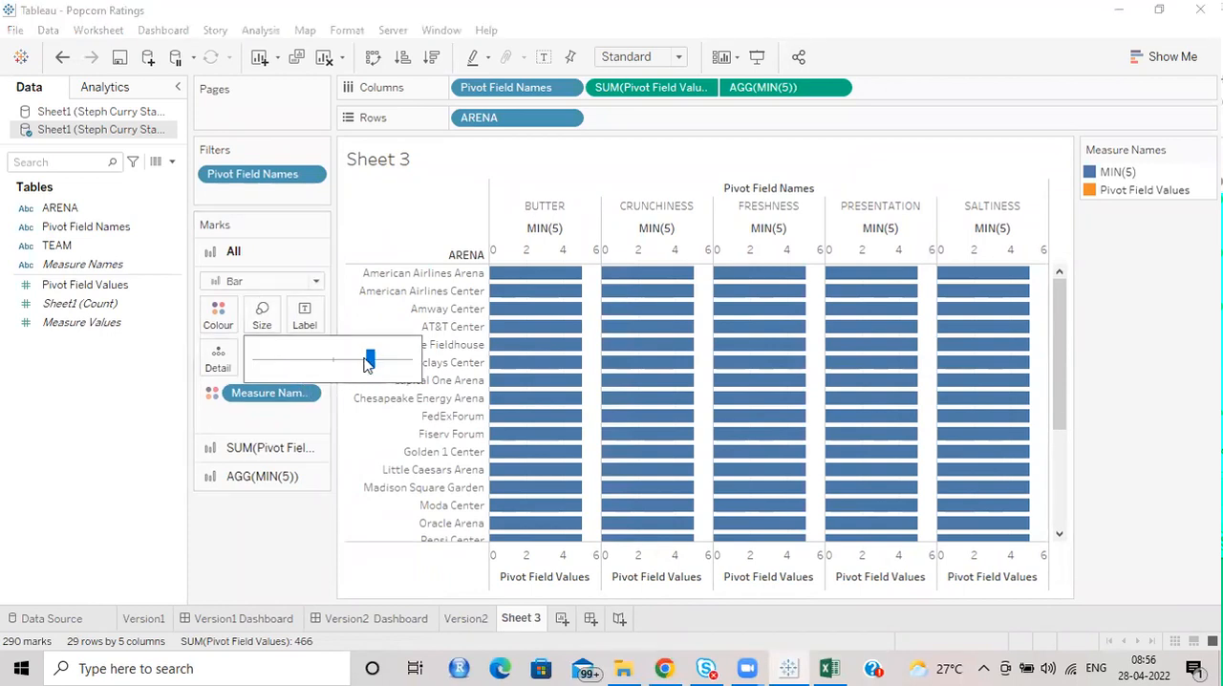
pyautogui.moveTo(293, 358); pyautogui.dragTo(293, 361)
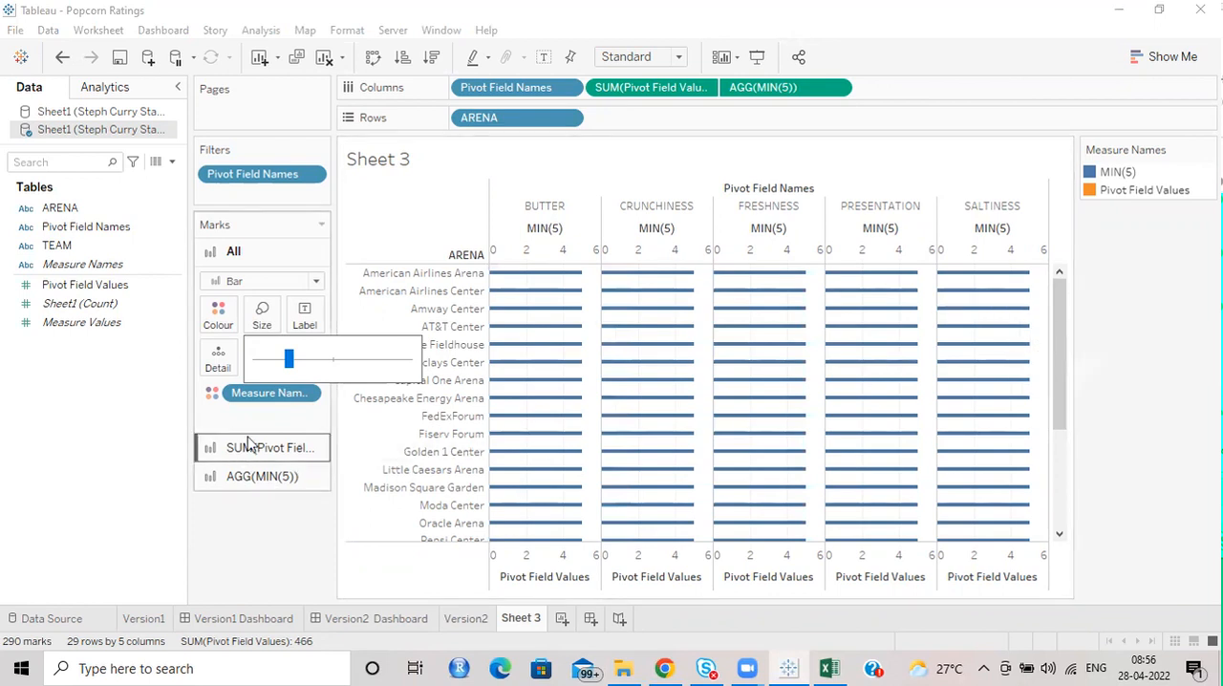
pyautogui.moveTo(248, 390); pyautogui.dragTo(139, 437)
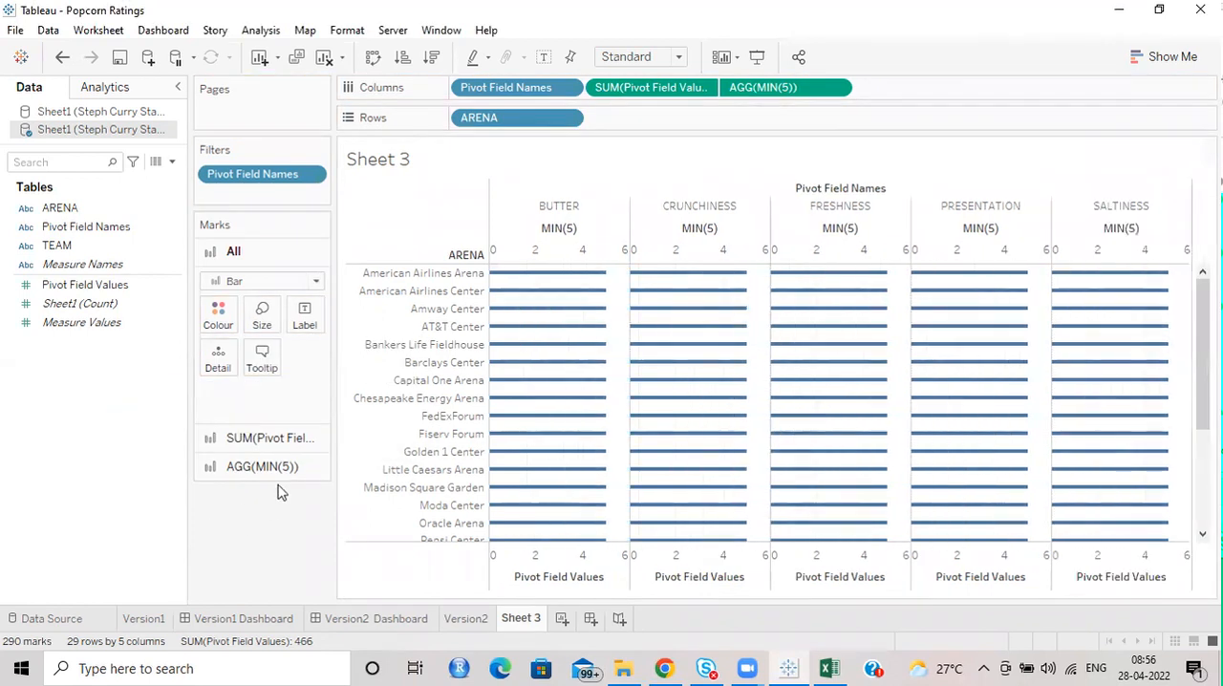
# Colour the MIN(5) bars light grey.
pyautogui.click(263, 441)
pyautogui.click(245, 467)
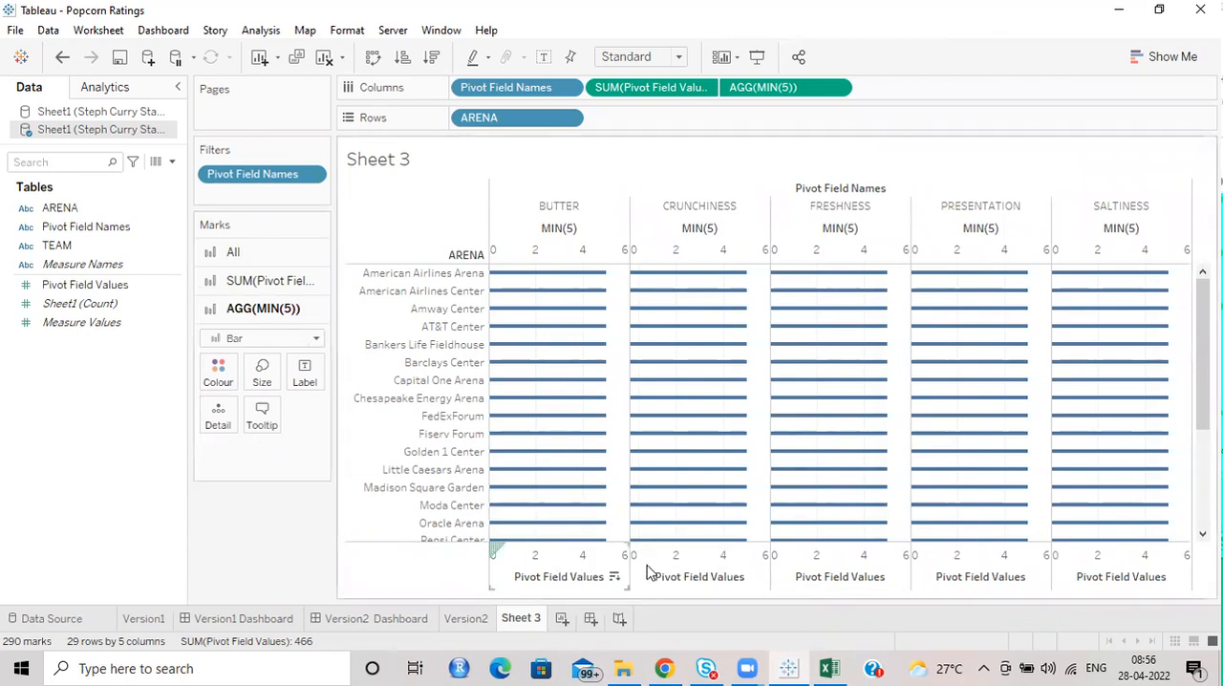
pyautogui.click(217, 375)
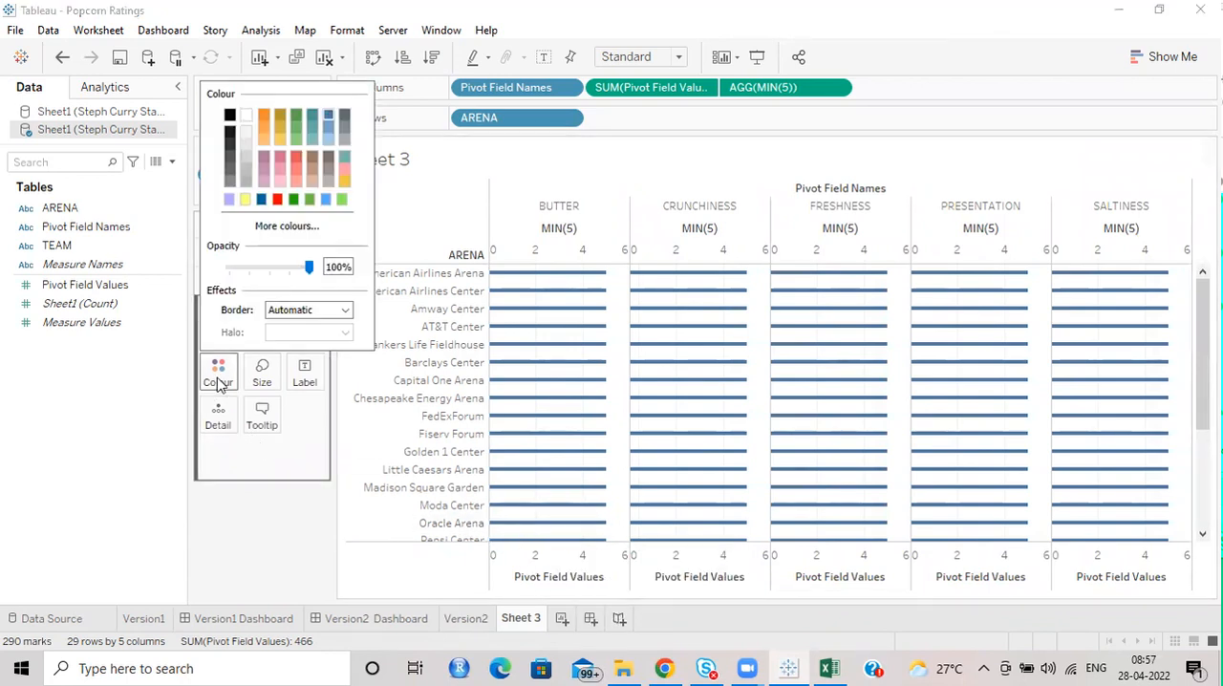
pyautogui.click(246, 150)
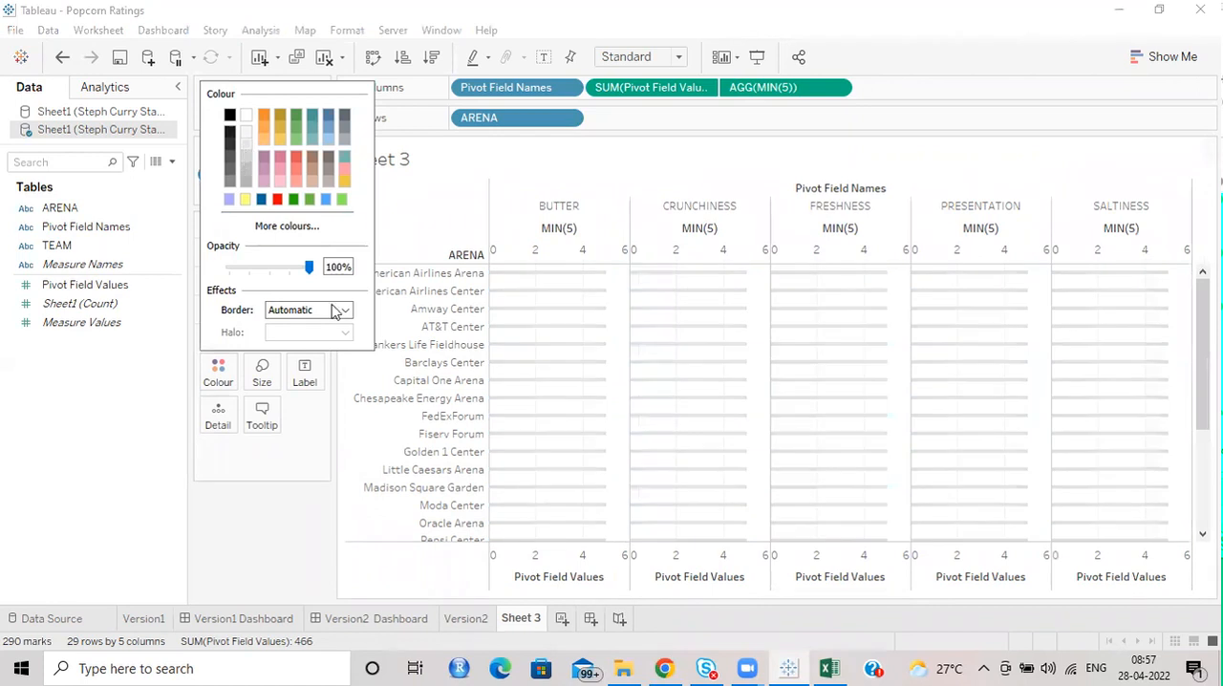
# Bring the Pivot Field Values bars in front of the MIN(5) bars and synchronise the two axes.
pyautogui.click(820, 554)
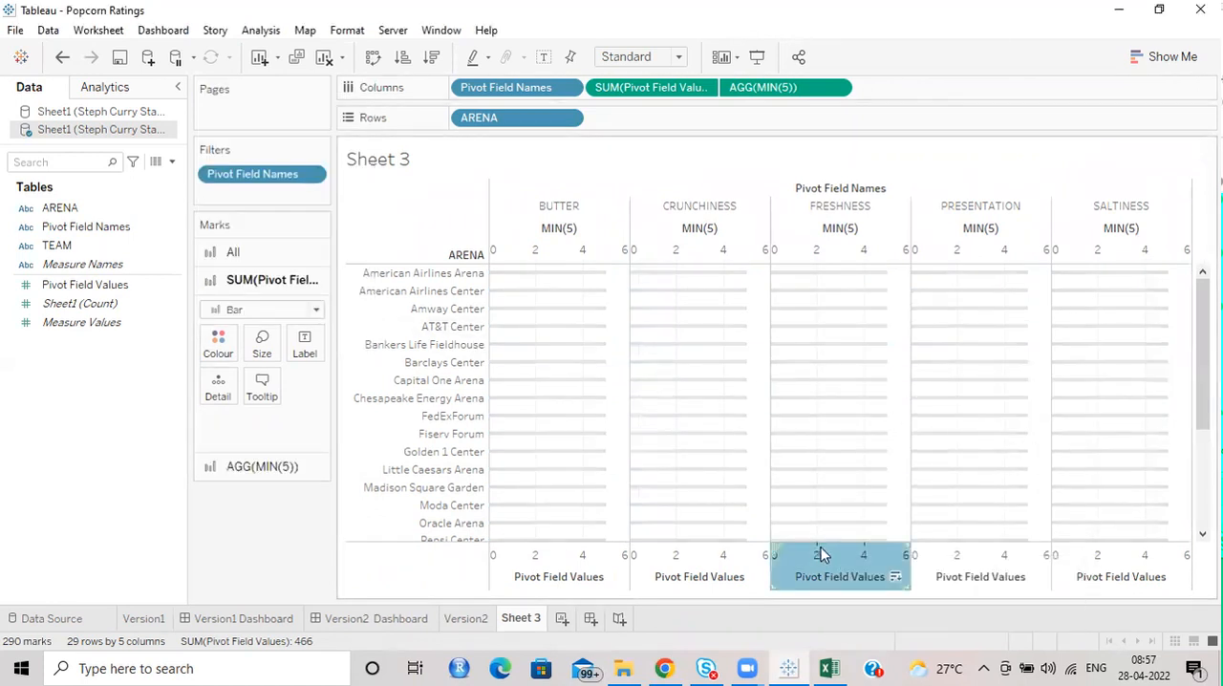
pyautogui.rightClick(841, 557)
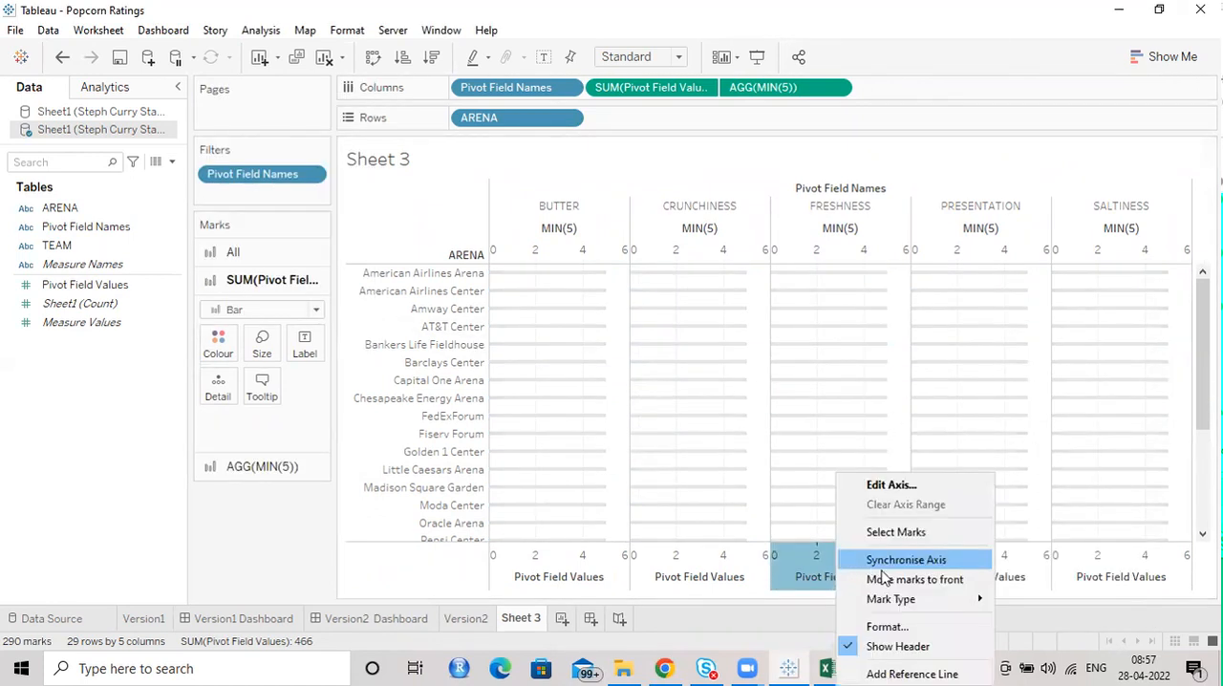
pyautogui.click(882, 569)
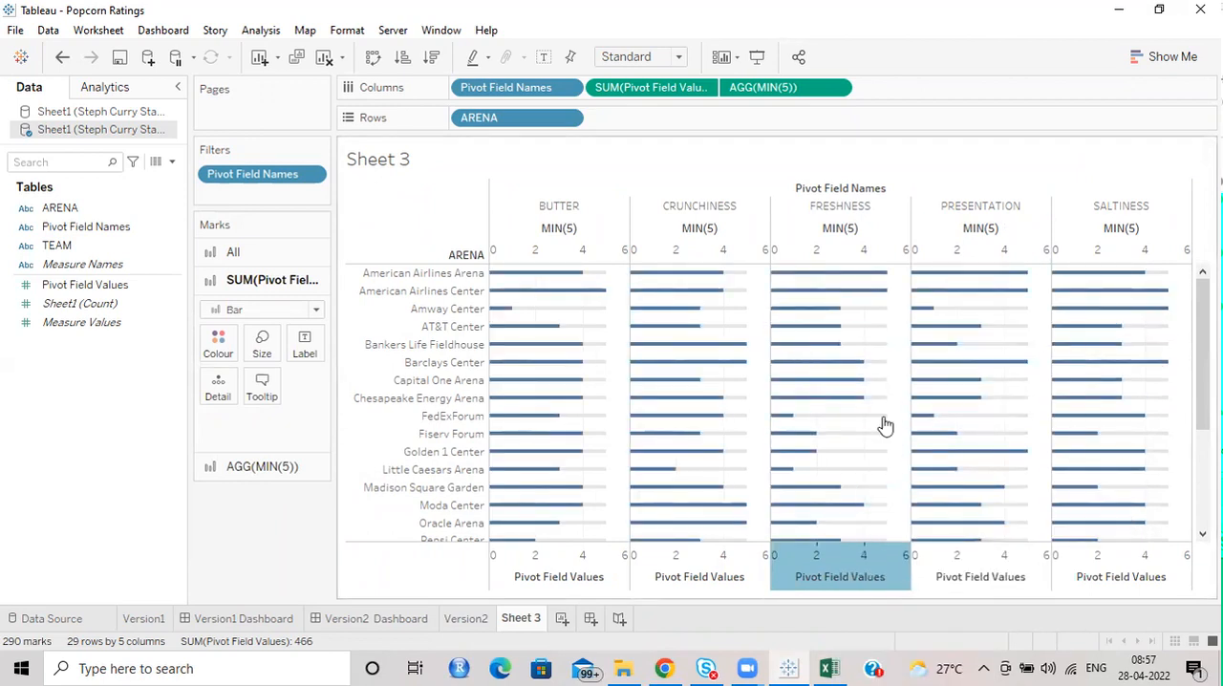
pyautogui.rightClick(805, 559)
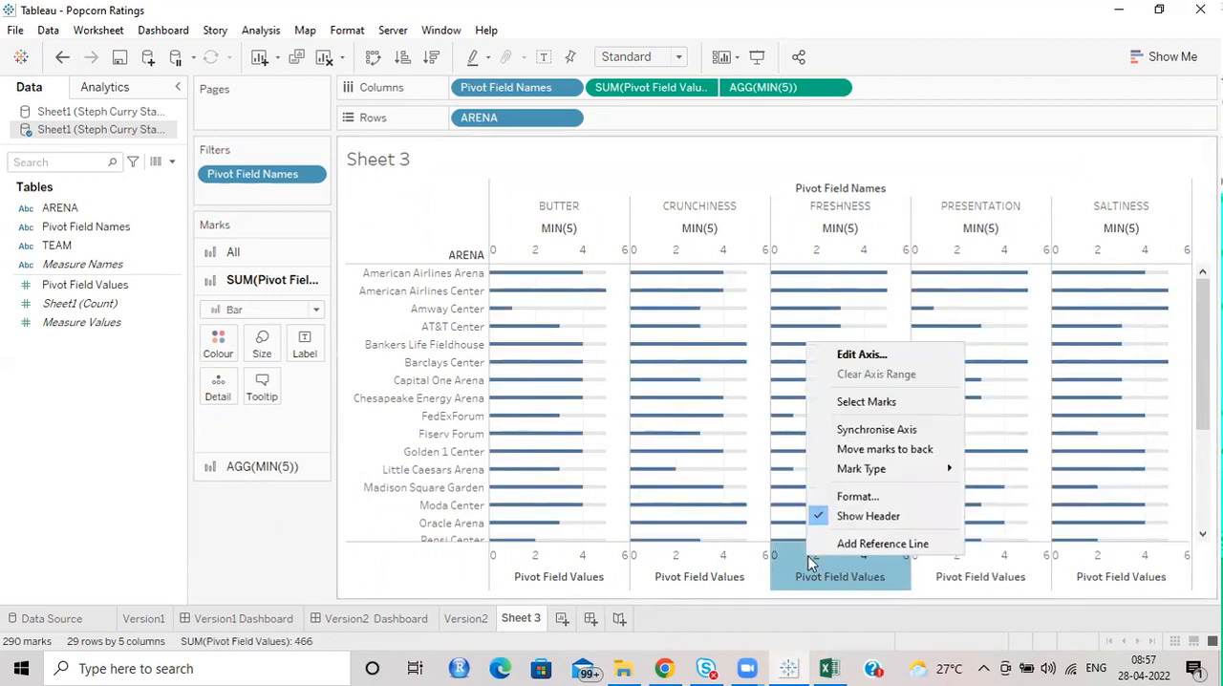
pyautogui.click(880, 444)
pyautogui.rightClick(977, 571)
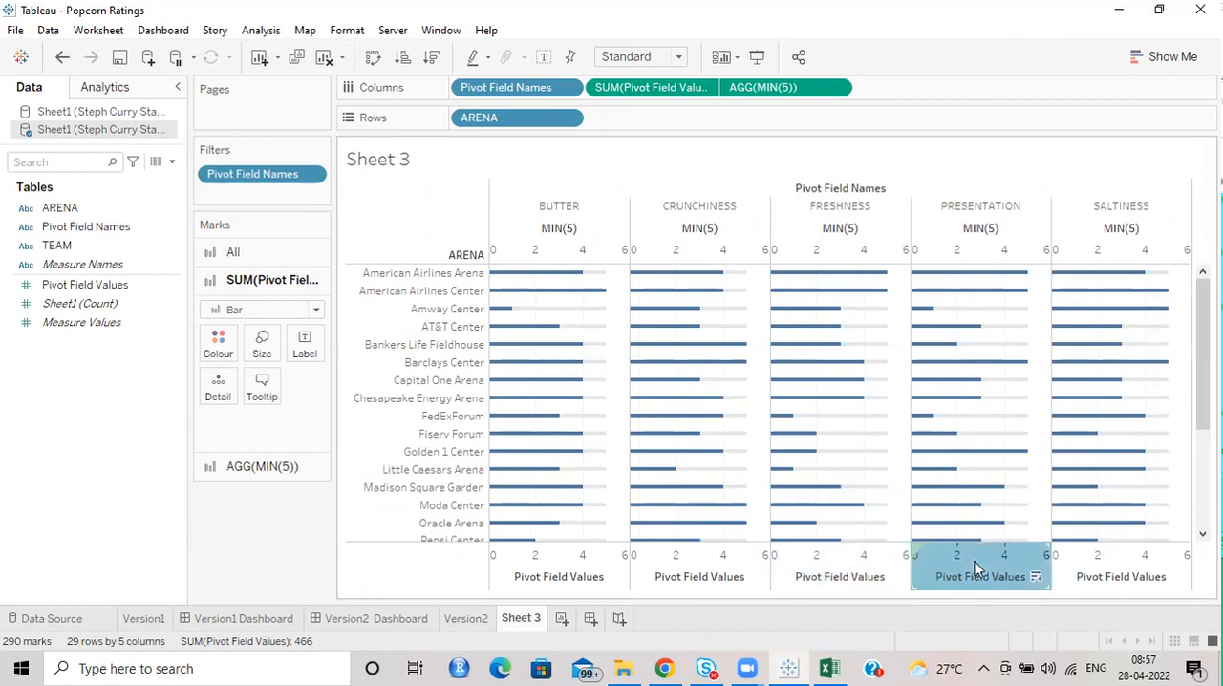
pyautogui.click(992, 58)
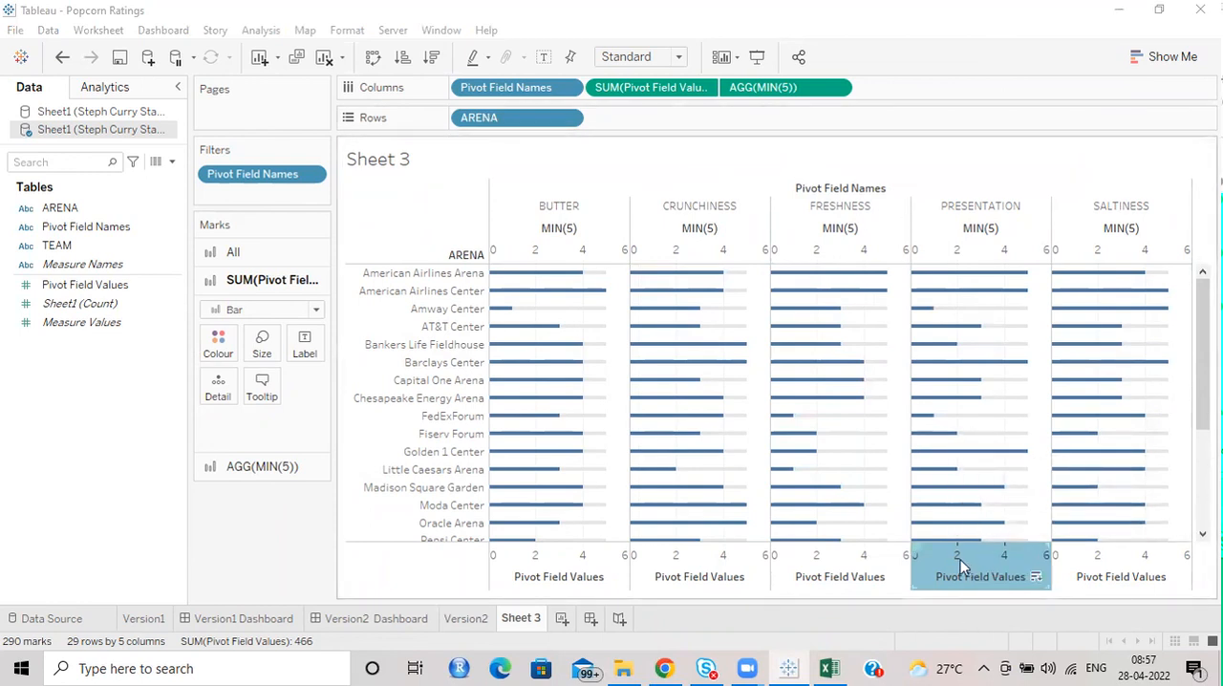
# Set the column grid lines of the chart to None.
pyautogui.rightClick(900, 388)
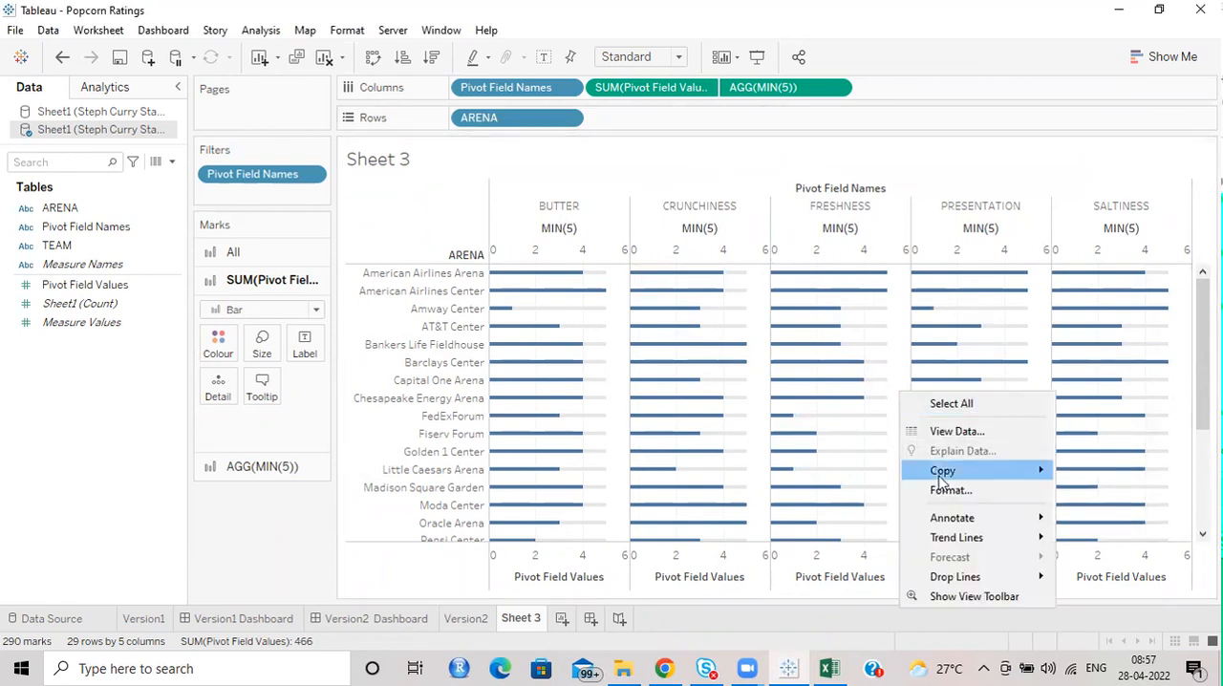
pyautogui.click(686, 442)
pyautogui.click(109, 119)
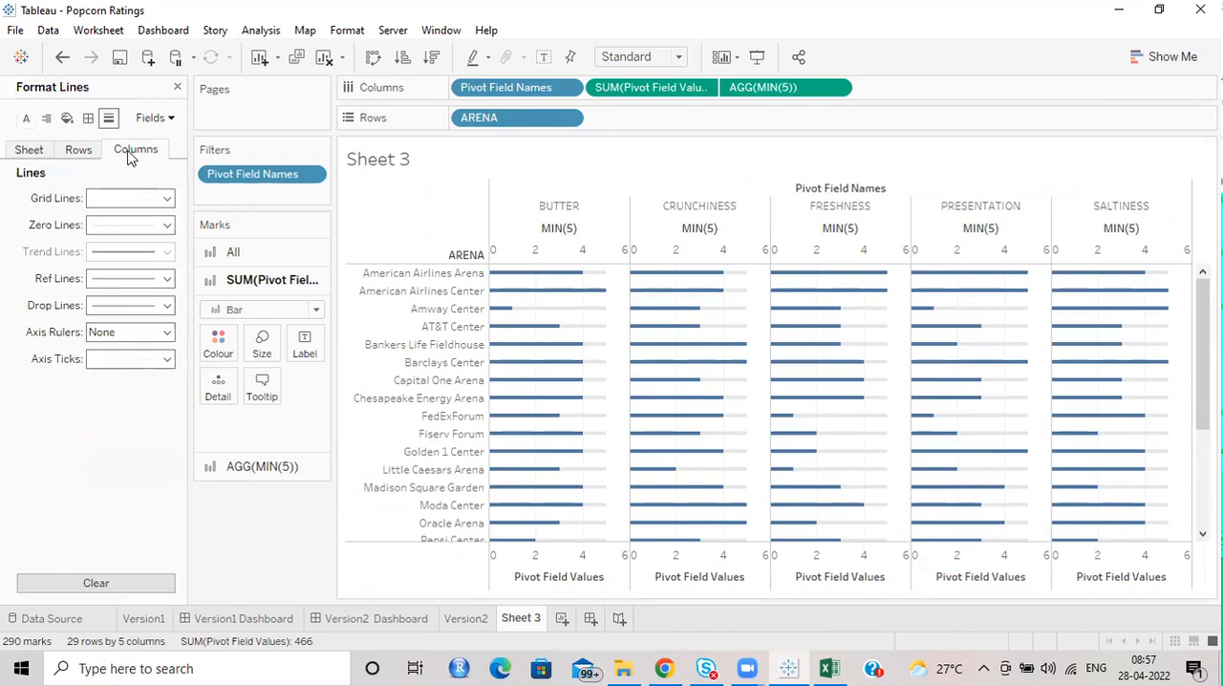
pyautogui.click(150, 202)
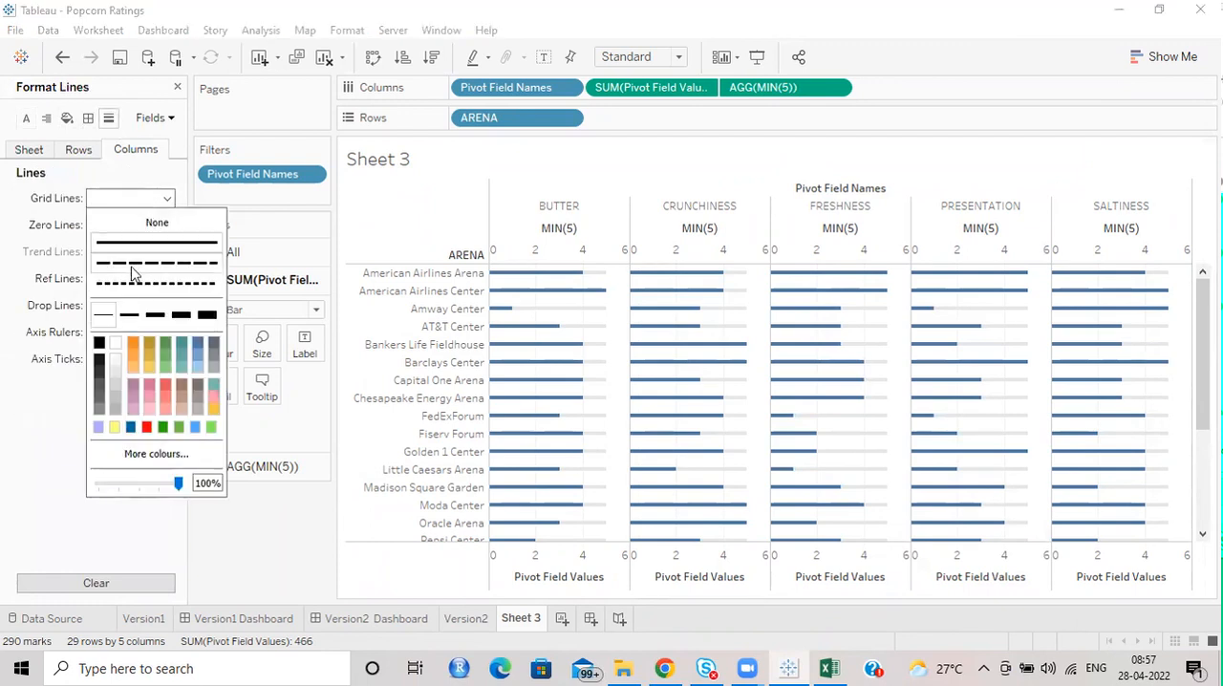
# Hide the MIN(5) axis header above the bars.
pyautogui.click(546, 248)
pyautogui.rightClick(561, 252)
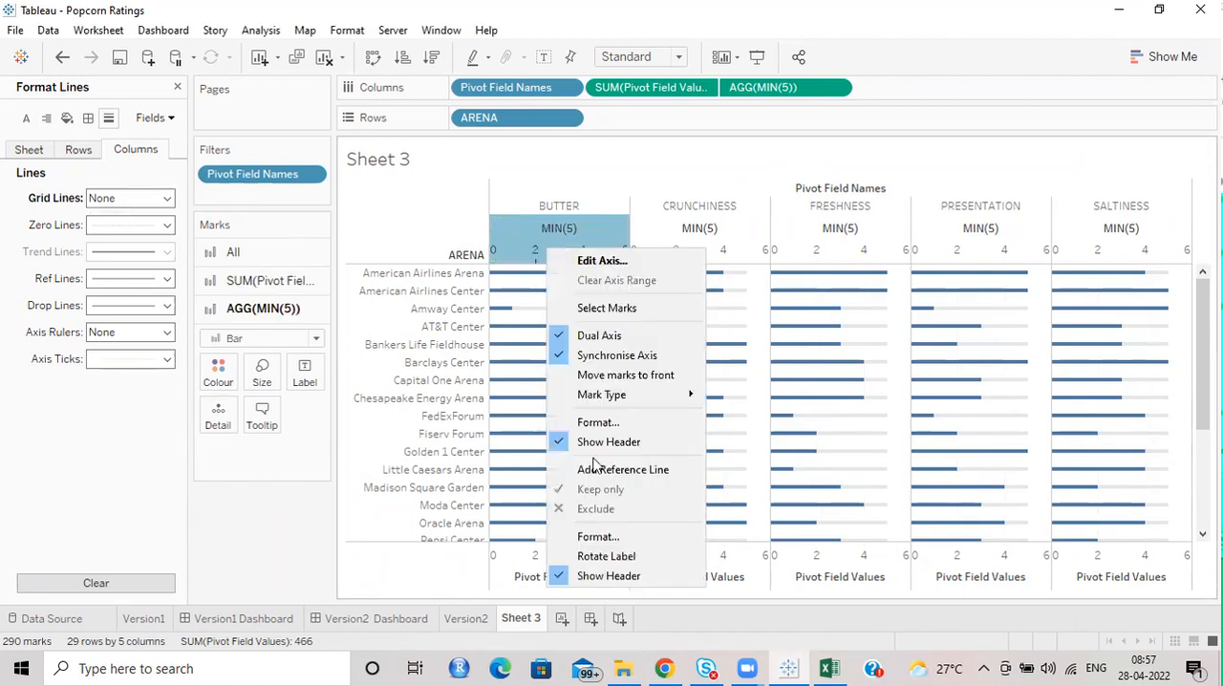
pyautogui.click(594, 576)
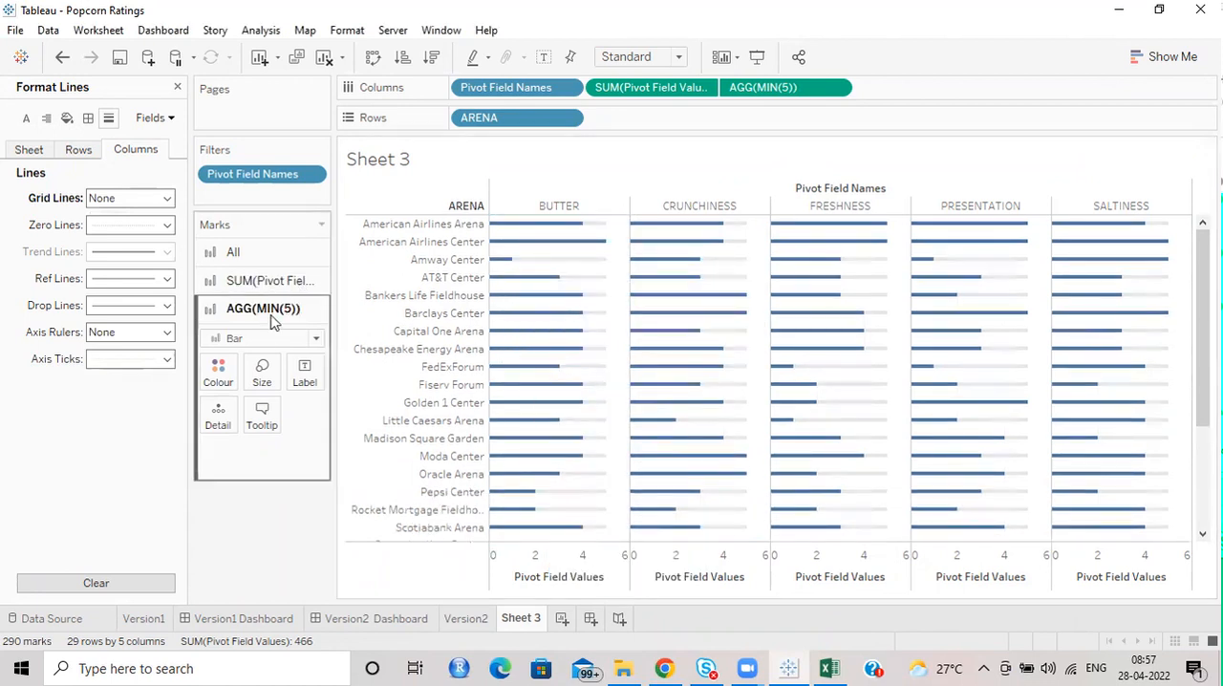
# Colour the Pivot Field Values bars light blue and close the line formatting options.
pyautogui.click(232, 280)
pyautogui.click(217, 342)
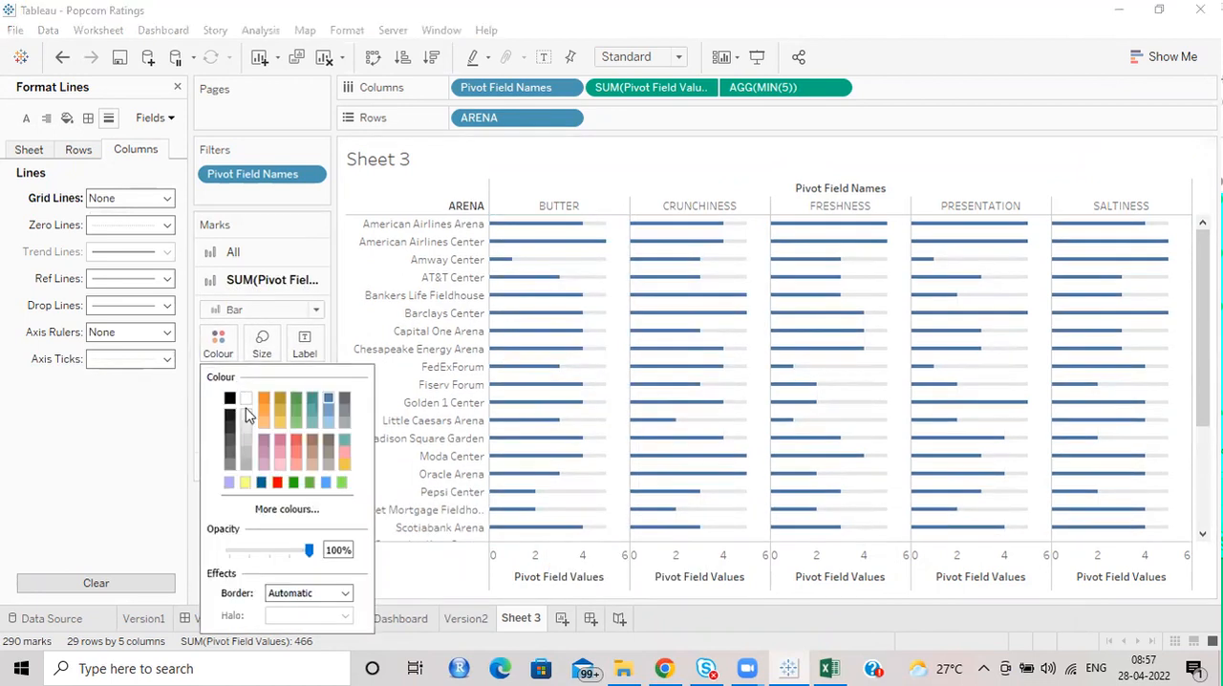
pyautogui.click(328, 422)
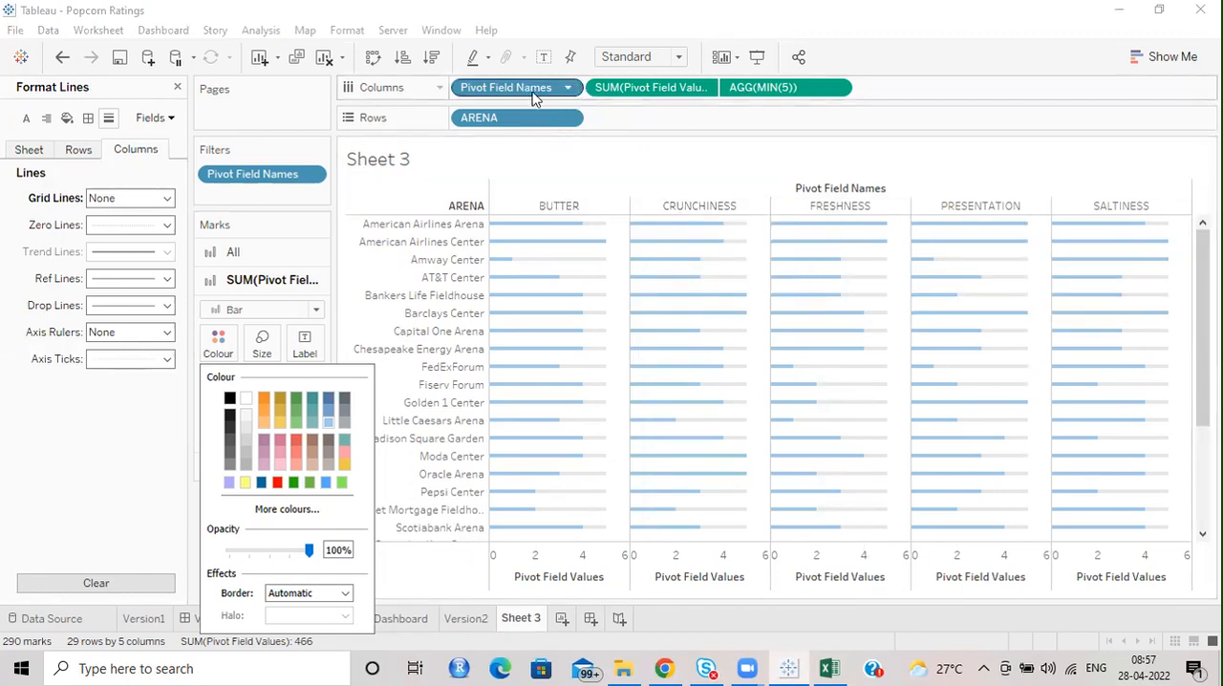
pyautogui.click(178, 88)
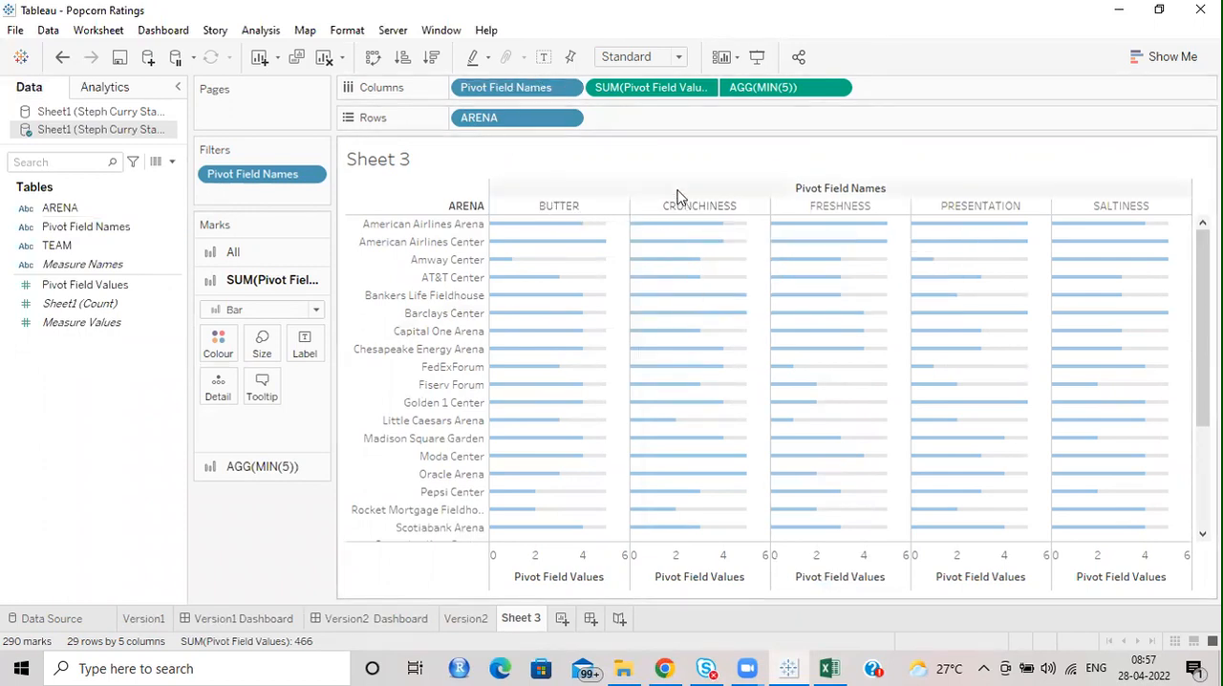
# Check the Version2 dashboard and worksheet for comparison, then on Sheet 3 hide the Pivot Field Values axis header and the column field label.
pyautogui.click(334, 619)
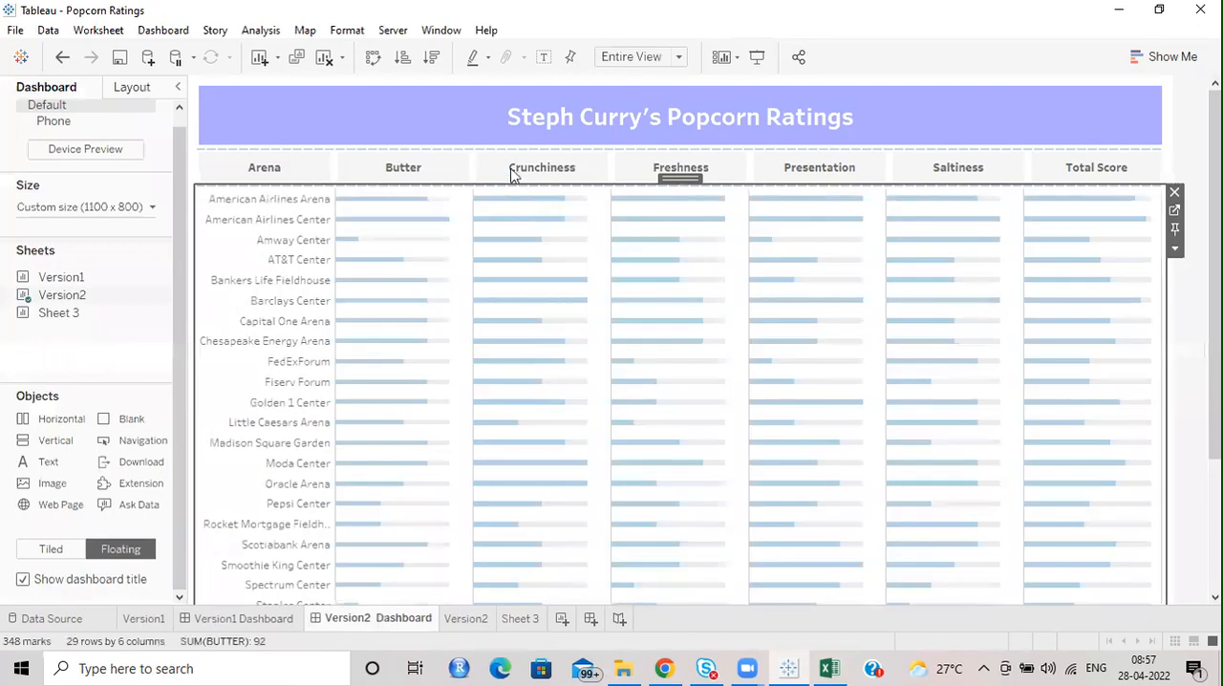
pyautogui.click(466, 619)
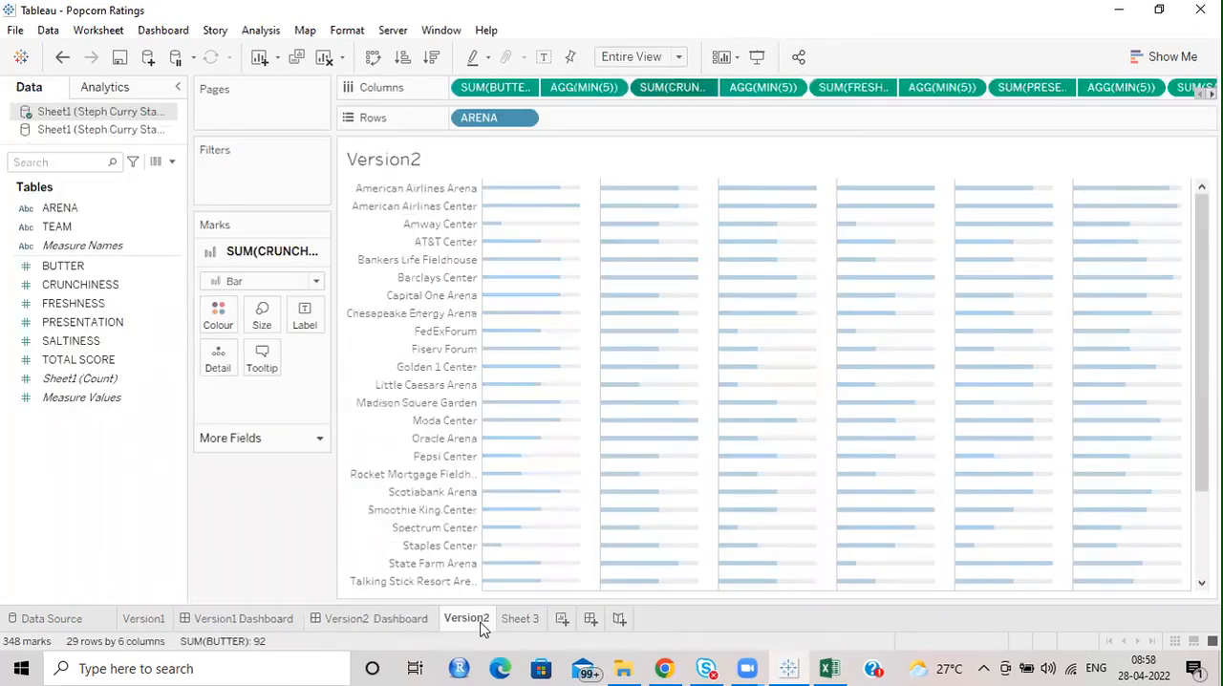
pyautogui.click(519, 620)
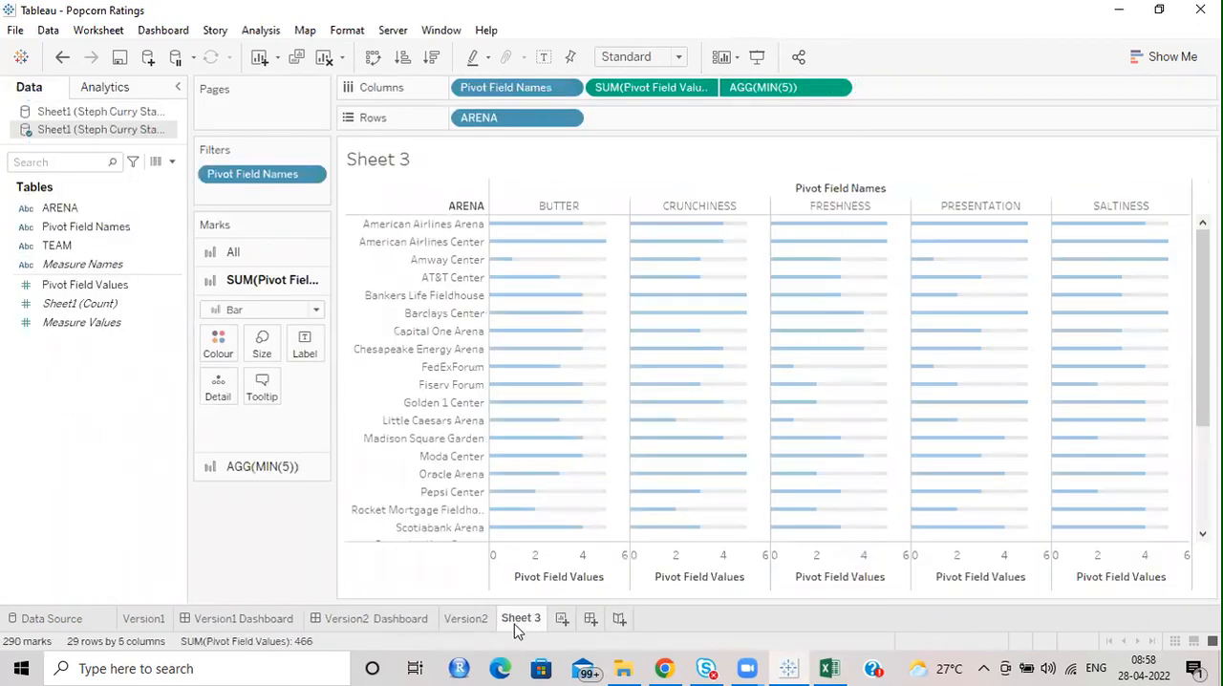
pyautogui.rightClick(561, 564)
pyautogui.click(600, 519)
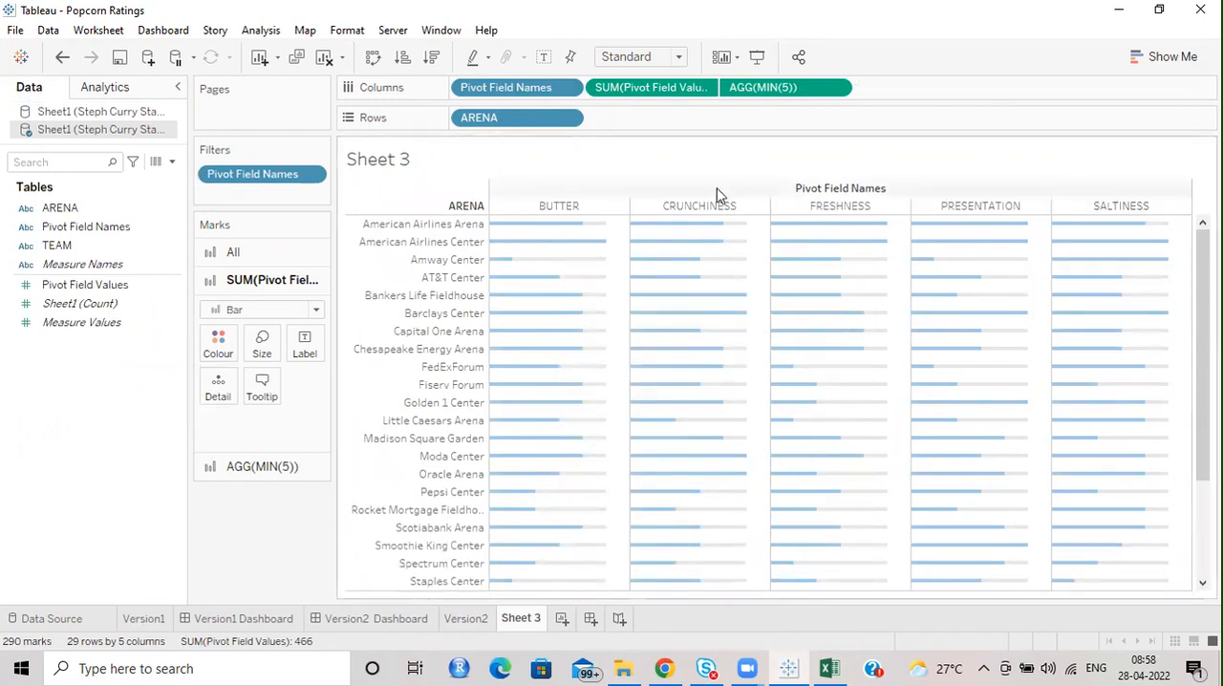
pyautogui.rightClick(813, 188)
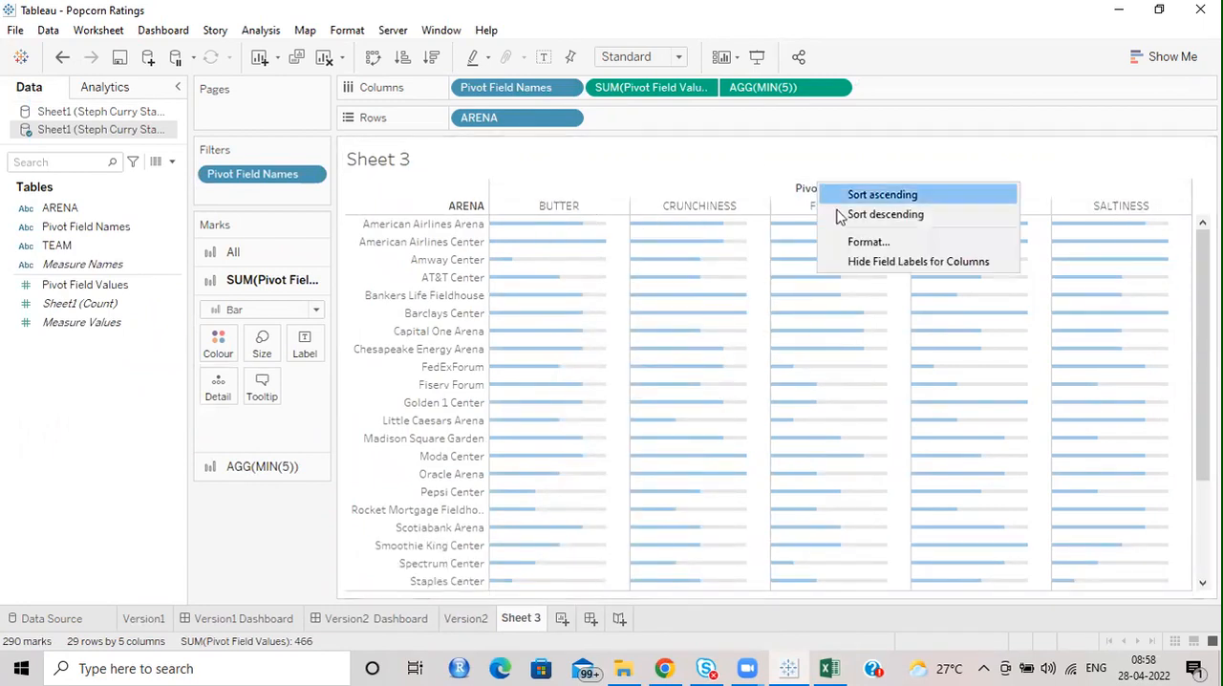
pyautogui.click(877, 266)
# Hide the Sheet 3 title and increase the height of the column header row.
pyautogui.rightClick(388, 164)
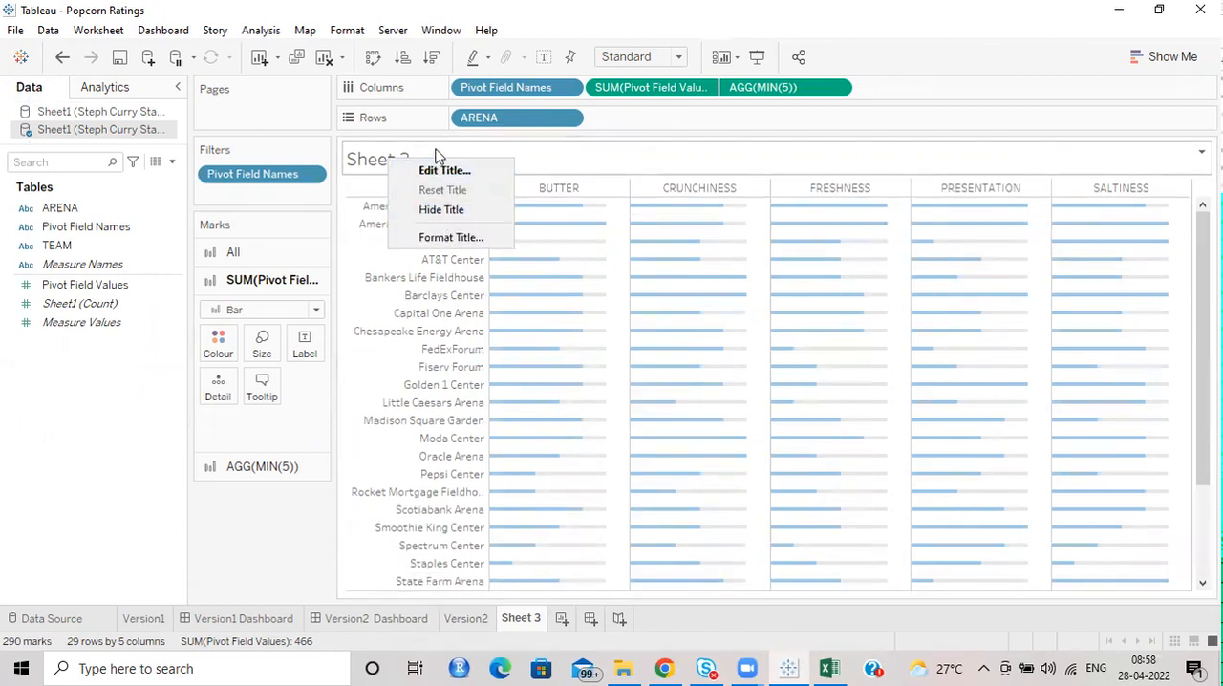
pyautogui.click(441, 214)
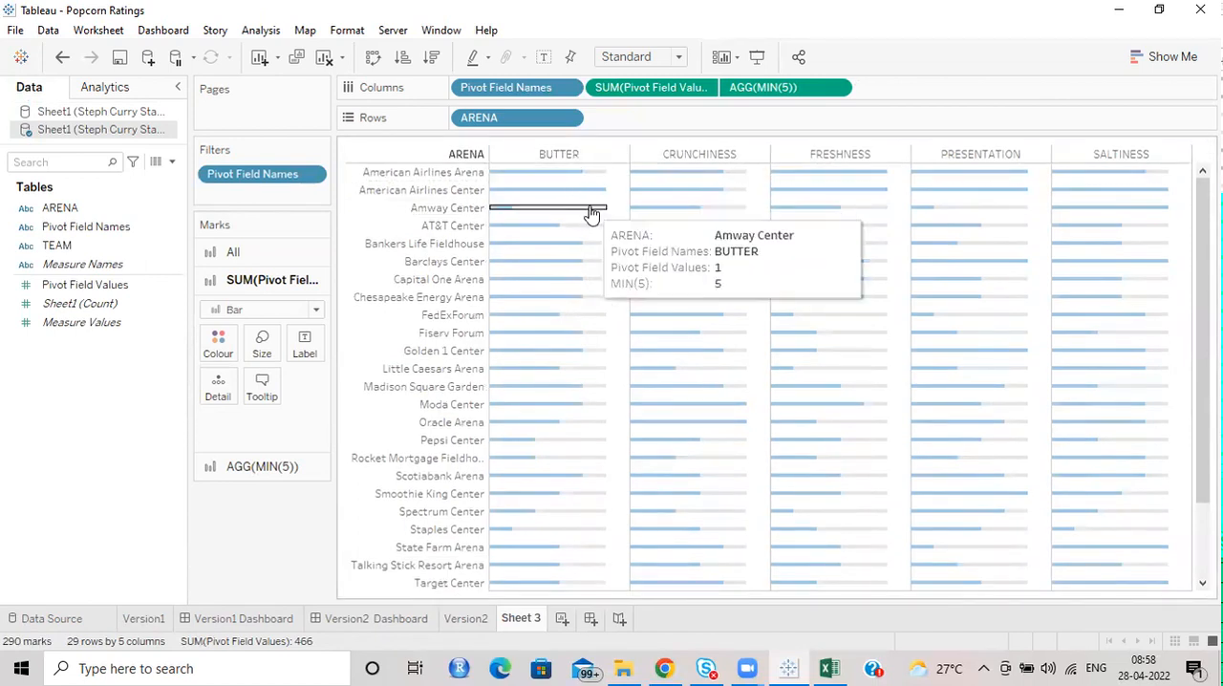
pyautogui.moveTo(532, 162); pyautogui.dragTo(531, 181)
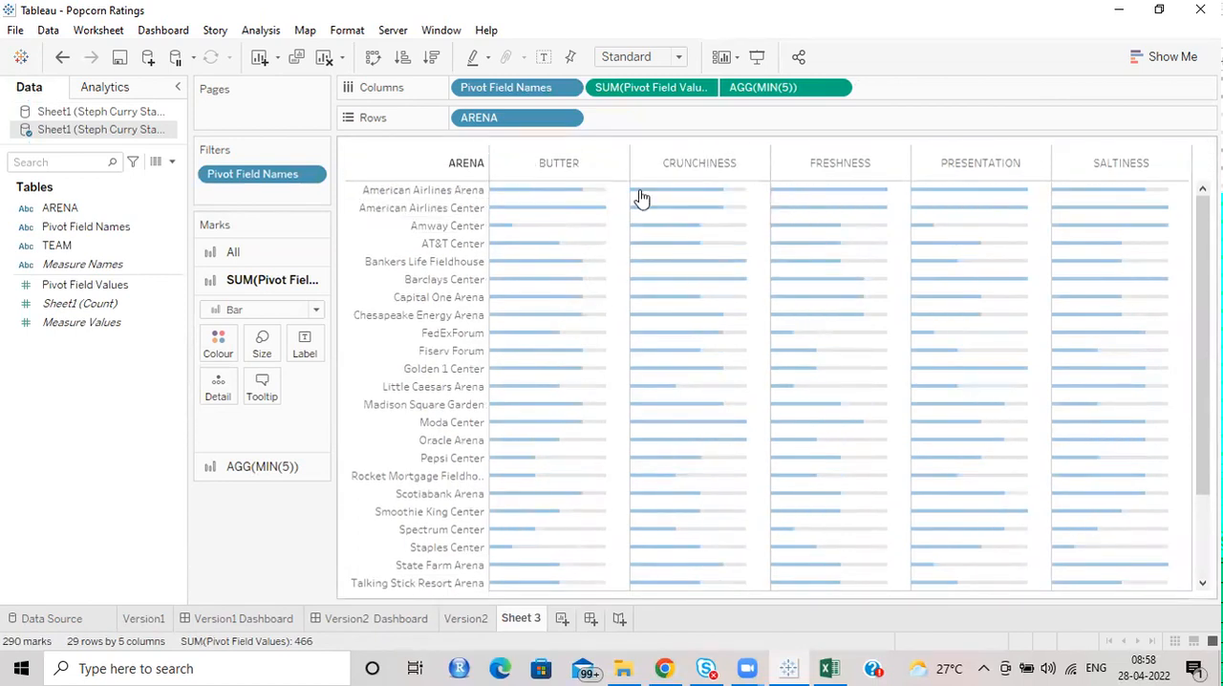
# Format the Pivot Field Names column headers as bold, size 9, with light grey shading.
pyautogui.rightClick(560, 164)
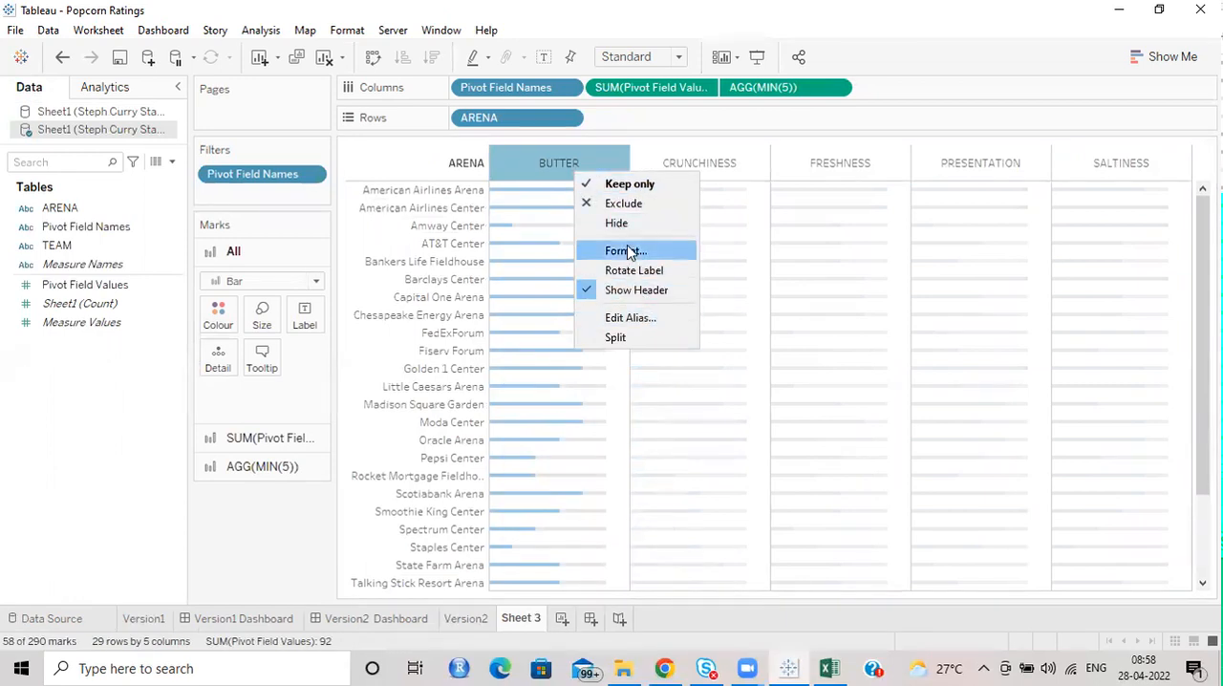
pyautogui.click(626, 251)
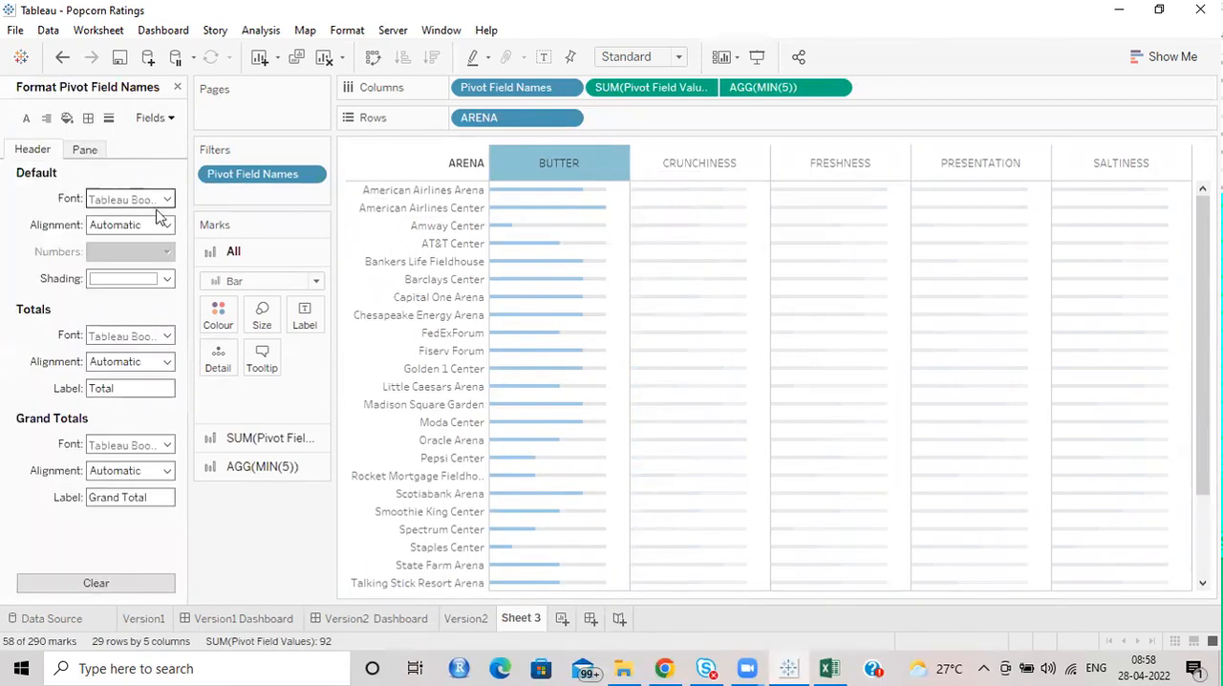
pyautogui.click(167, 199)
pyautogui.click(153, 249)
pyautogui.click(129, 249)
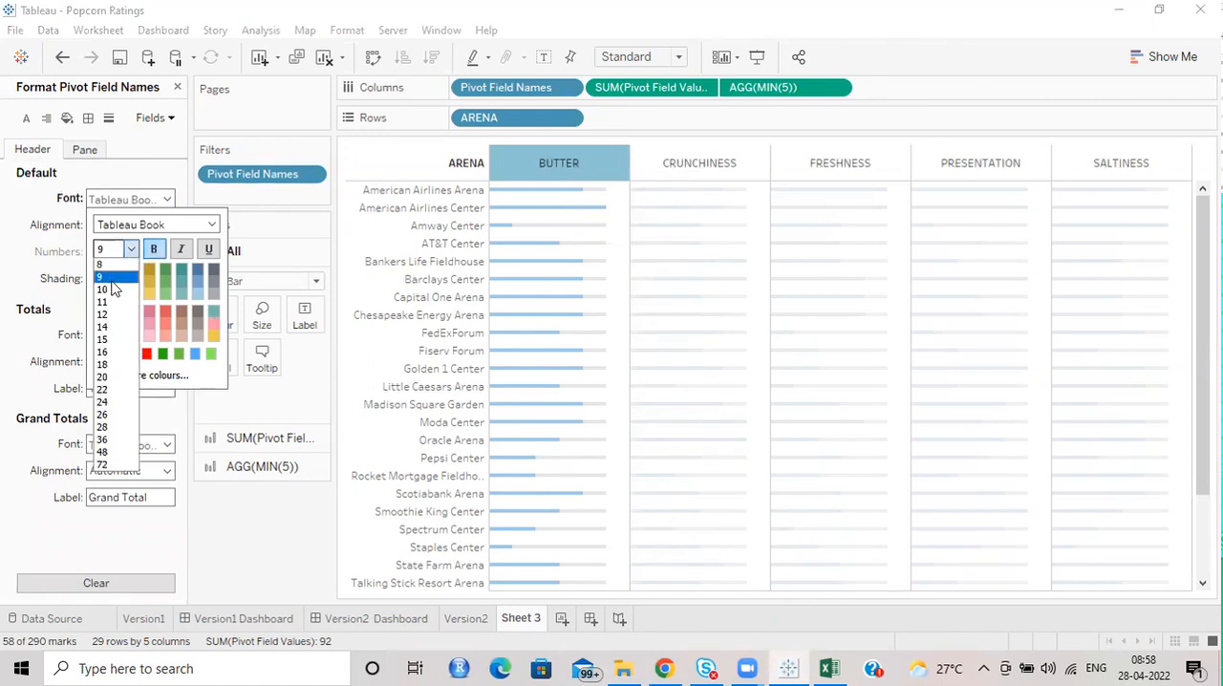
pyautogui.click(111, 281)
pyautogui.click(60, 191)
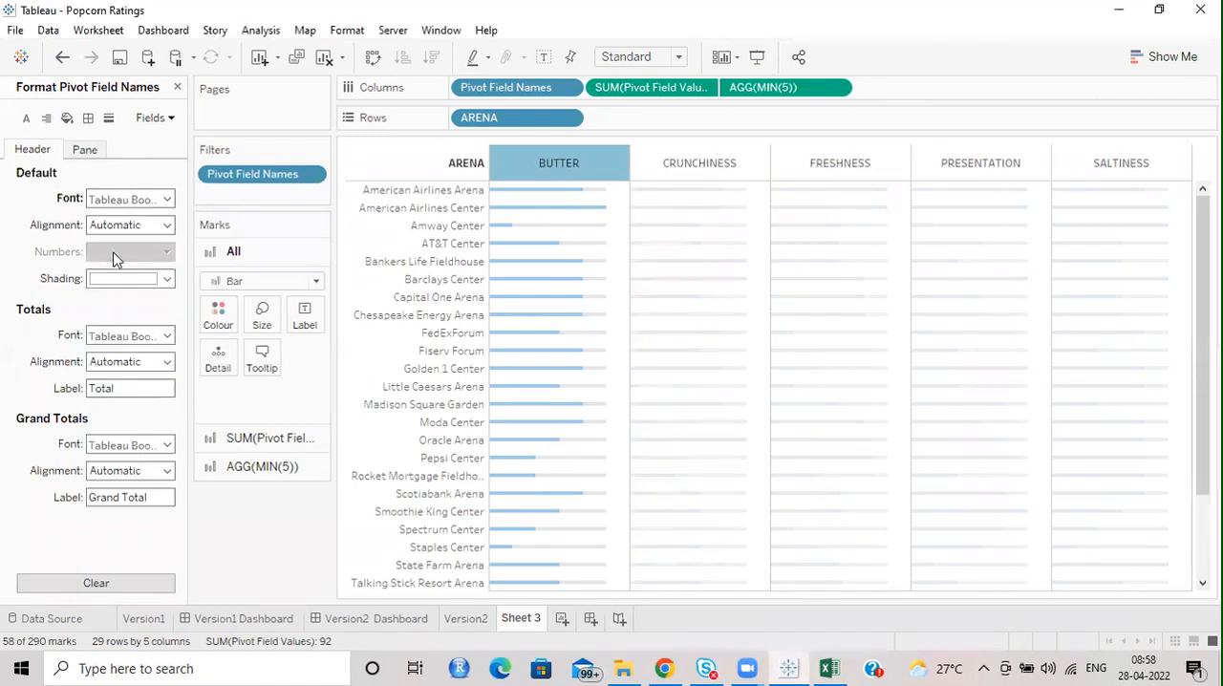
pyautogui.click(148, 279)
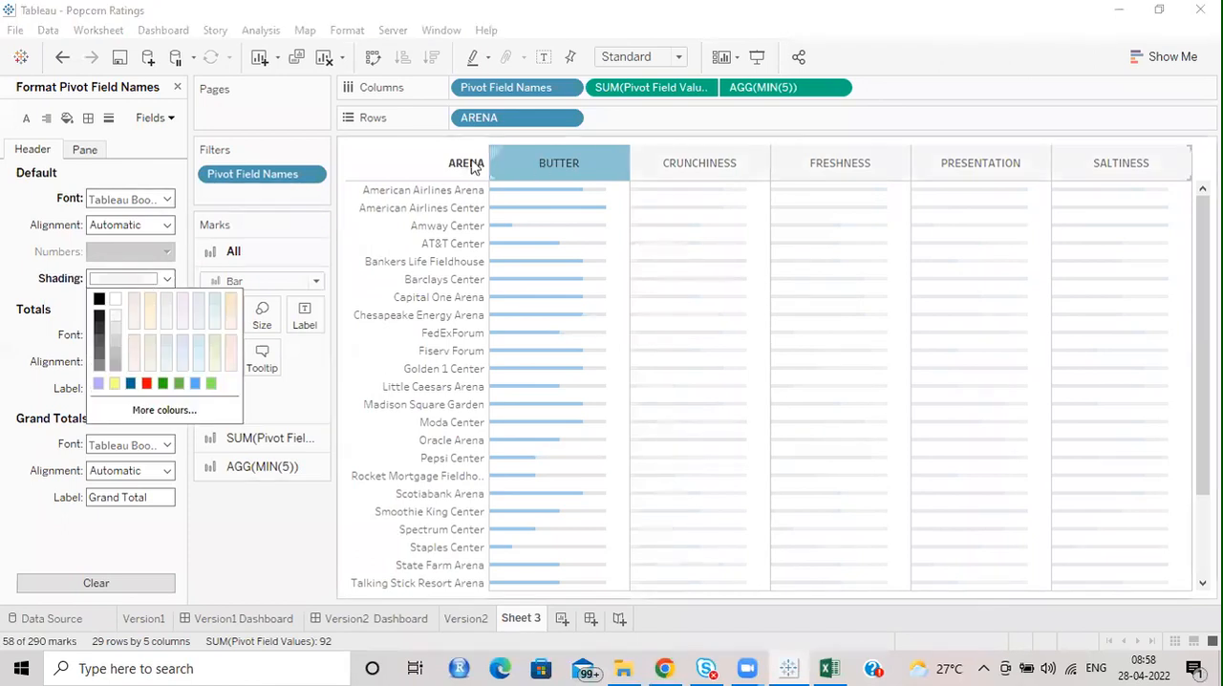
# Set the default font of the ARENA field label to Tableau Regular, size 10.
pyautogui.rightClick(411, 164)
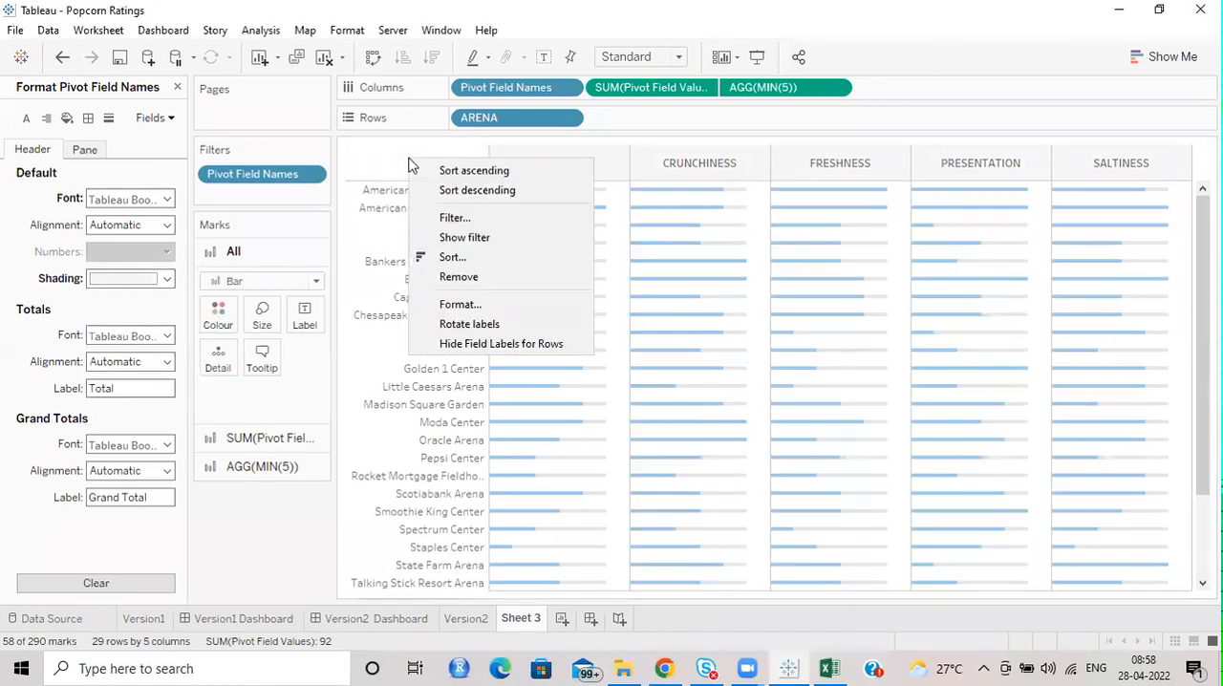
pyautogui.click(460, 304)
pyautogui.click(168, 170)
pyautogui.click(130, 219)
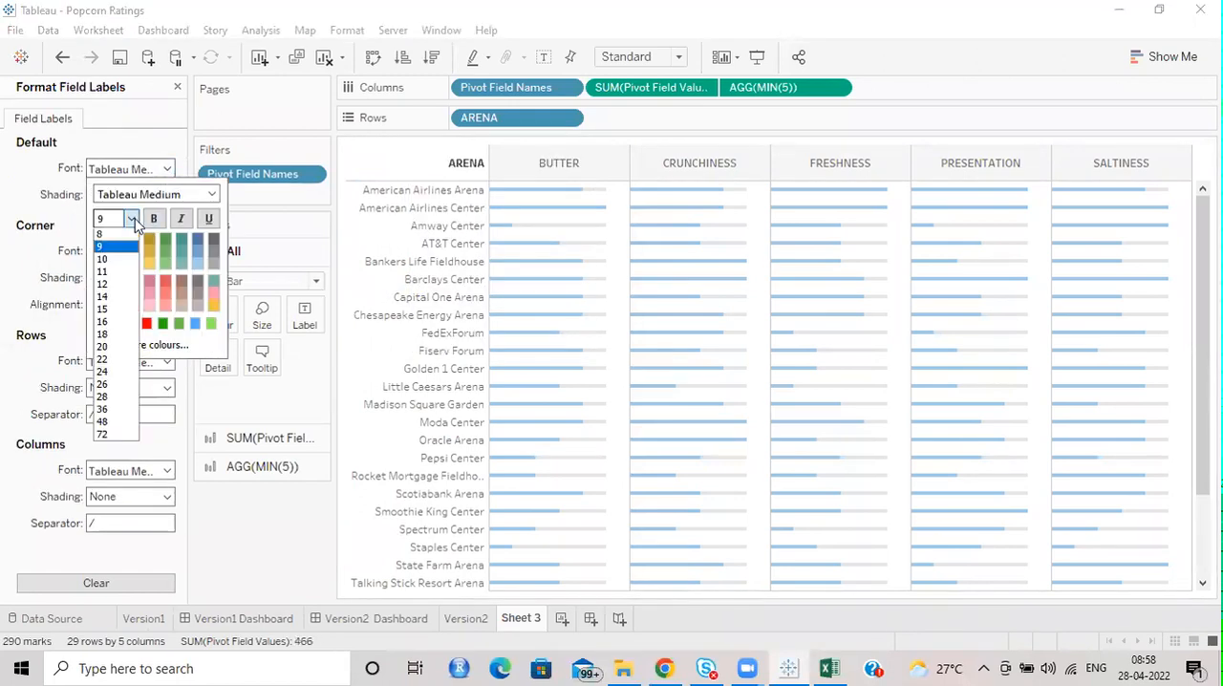
pyautogui.click(112, 264)
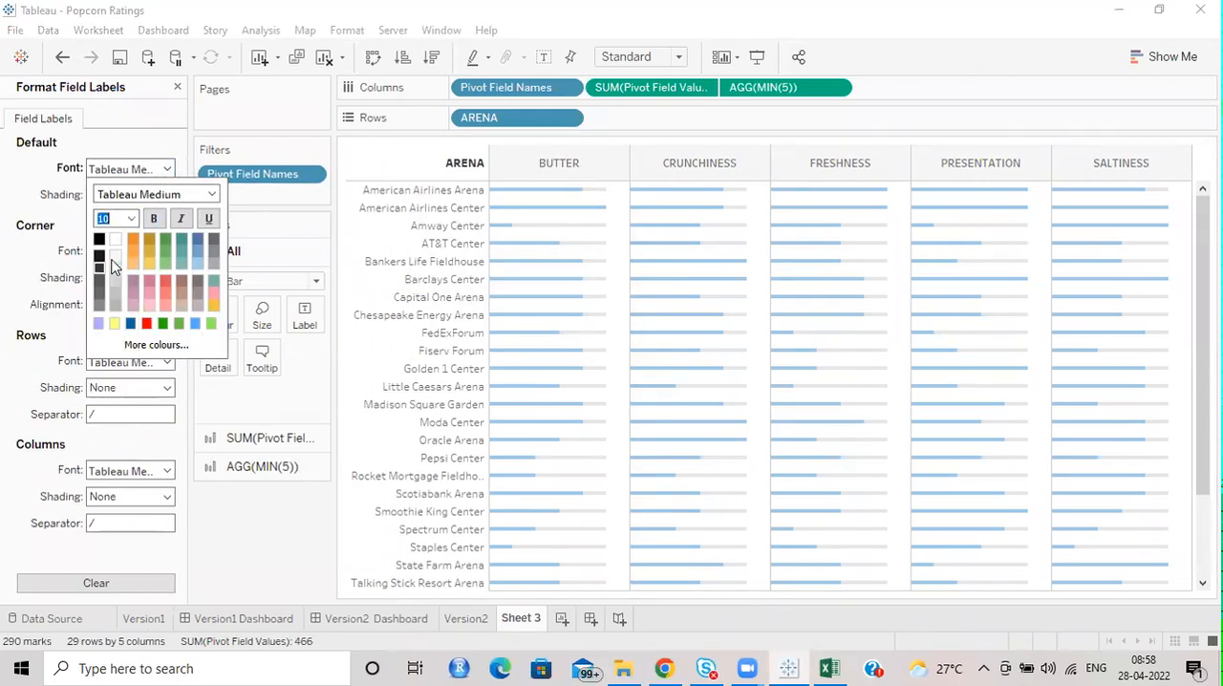
pyautogui.click(211, 194)
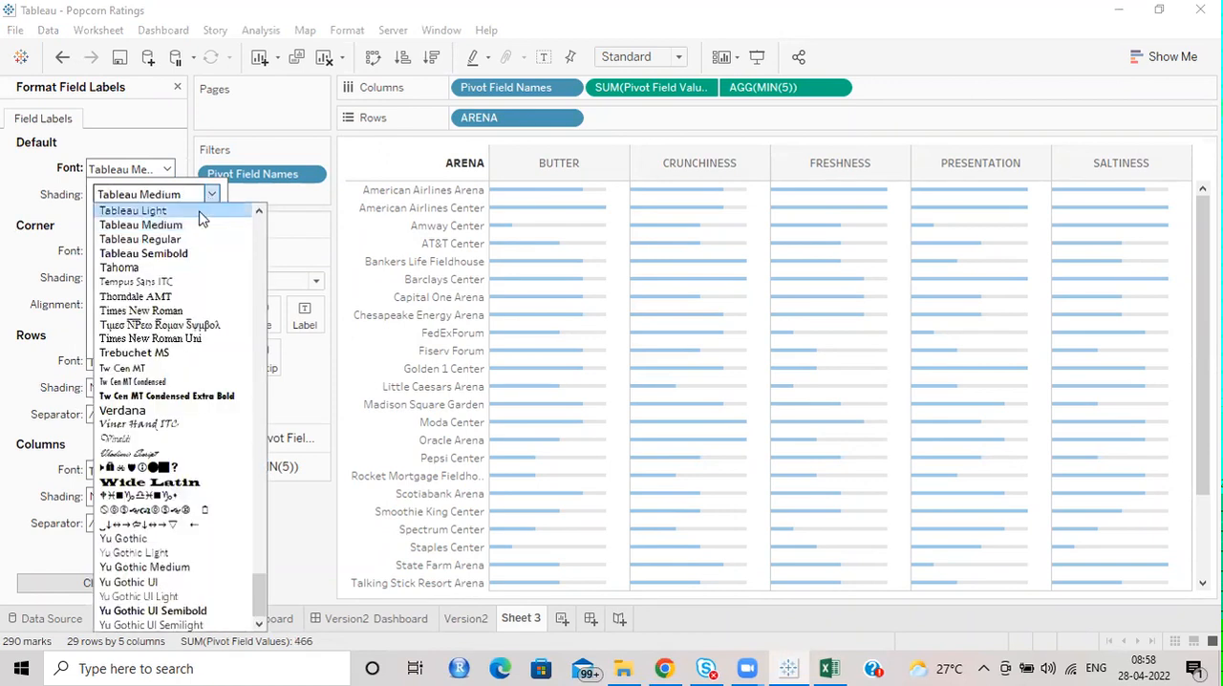
pyautogui.scroll(1, 190, 238)
pyautogui.click(163, 281)
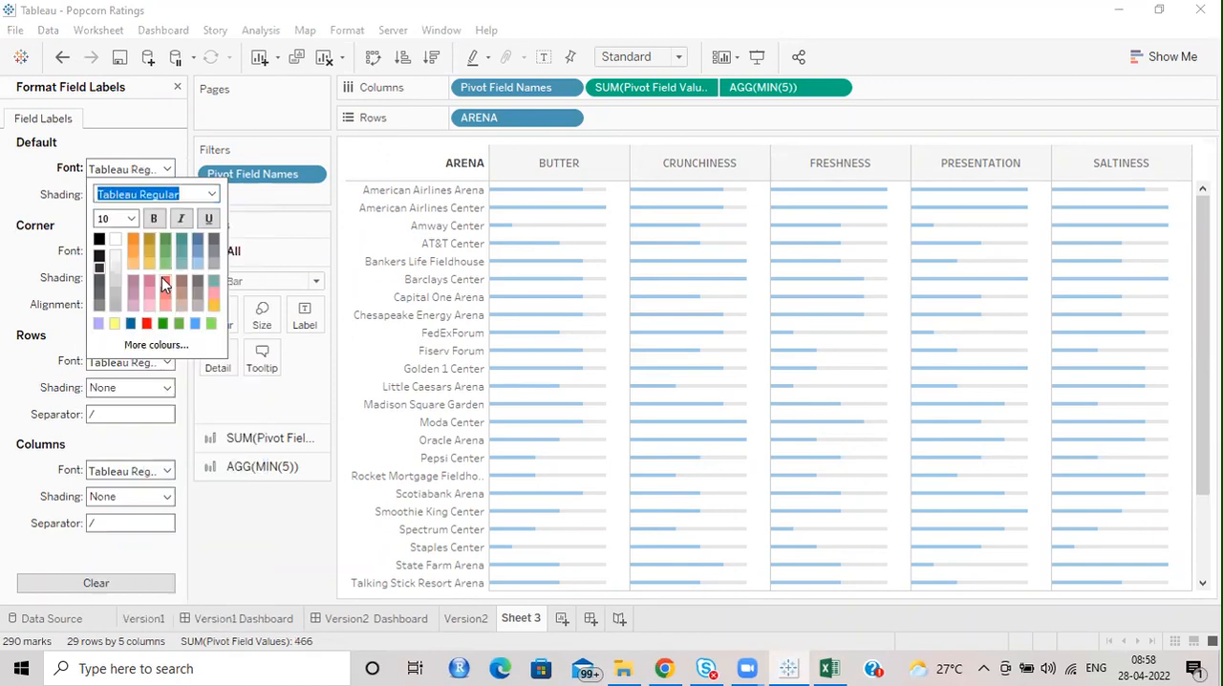
# Check the column header font for comparison and set the ARENA field label font to Tableau Book, size 9.
pyautogui.click(559, 163)
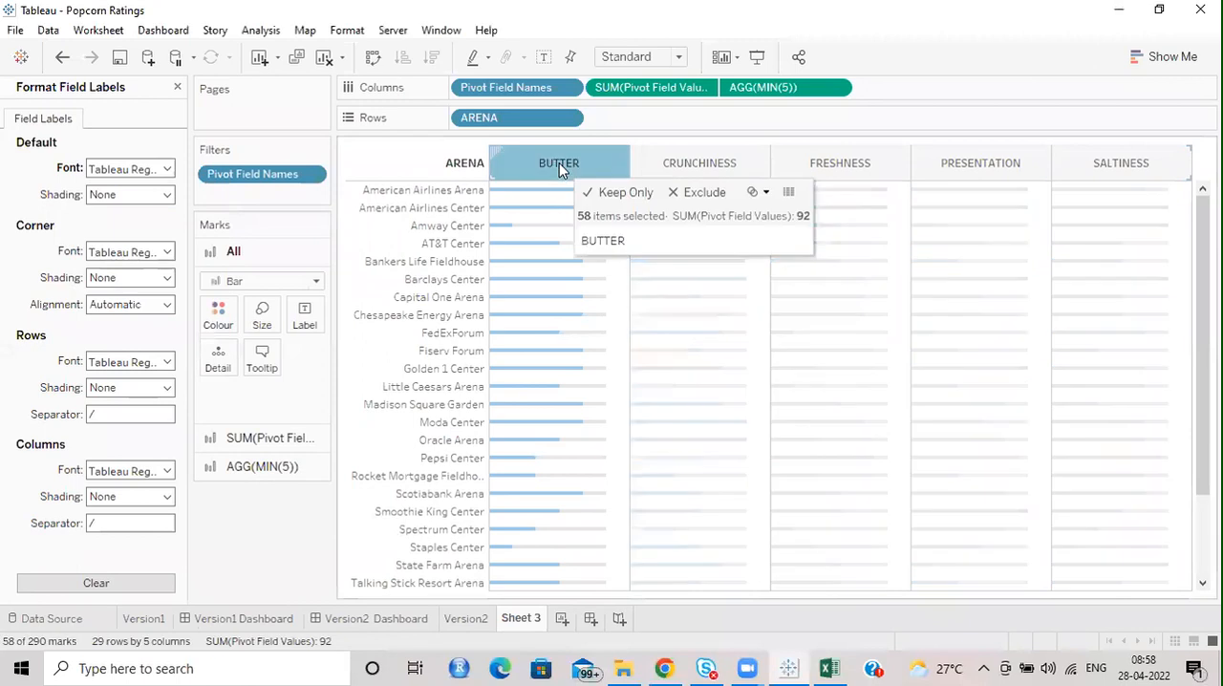
pyautogui.rightClick(559, 162)
pyautogui.click(611, 242)
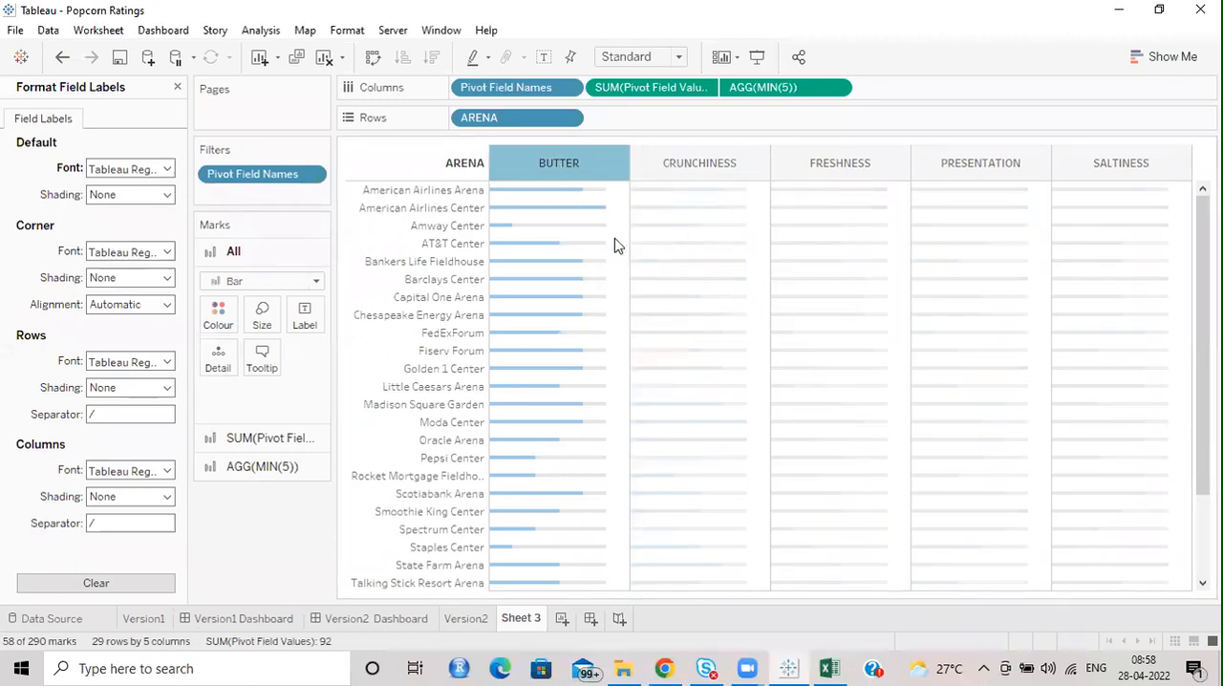
pyautogui.click(166, 198)
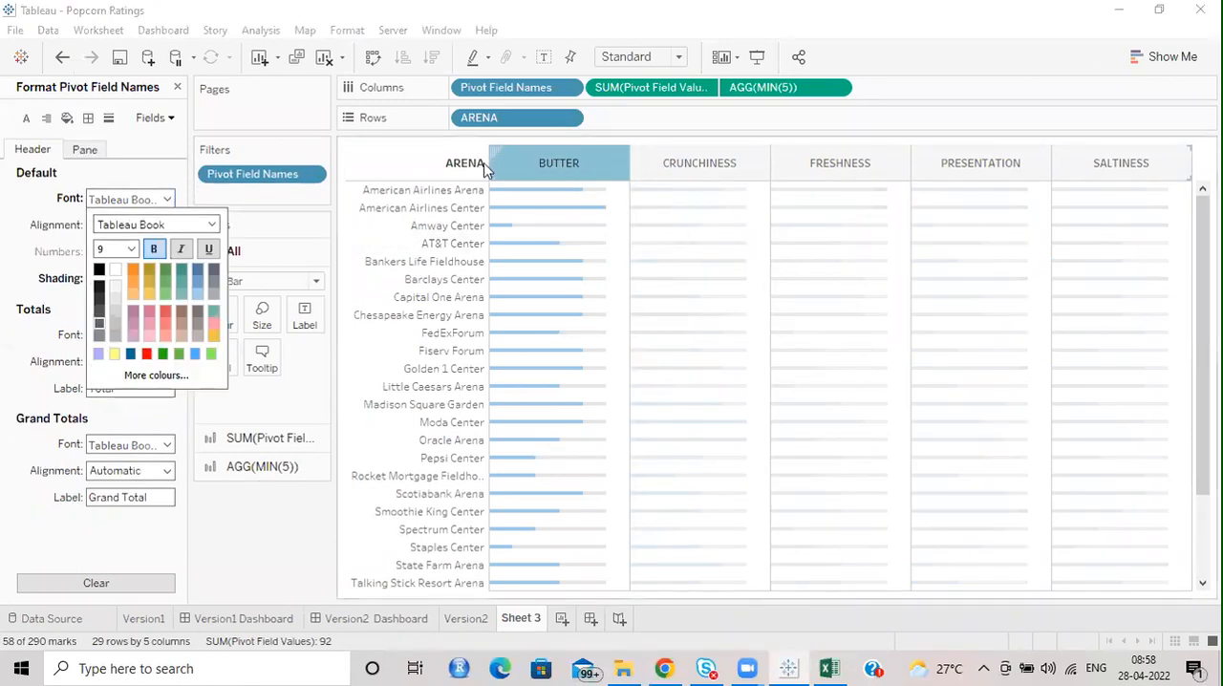
pyautogui.click(376, 173)
pyautogui.rightClick(376, 173)
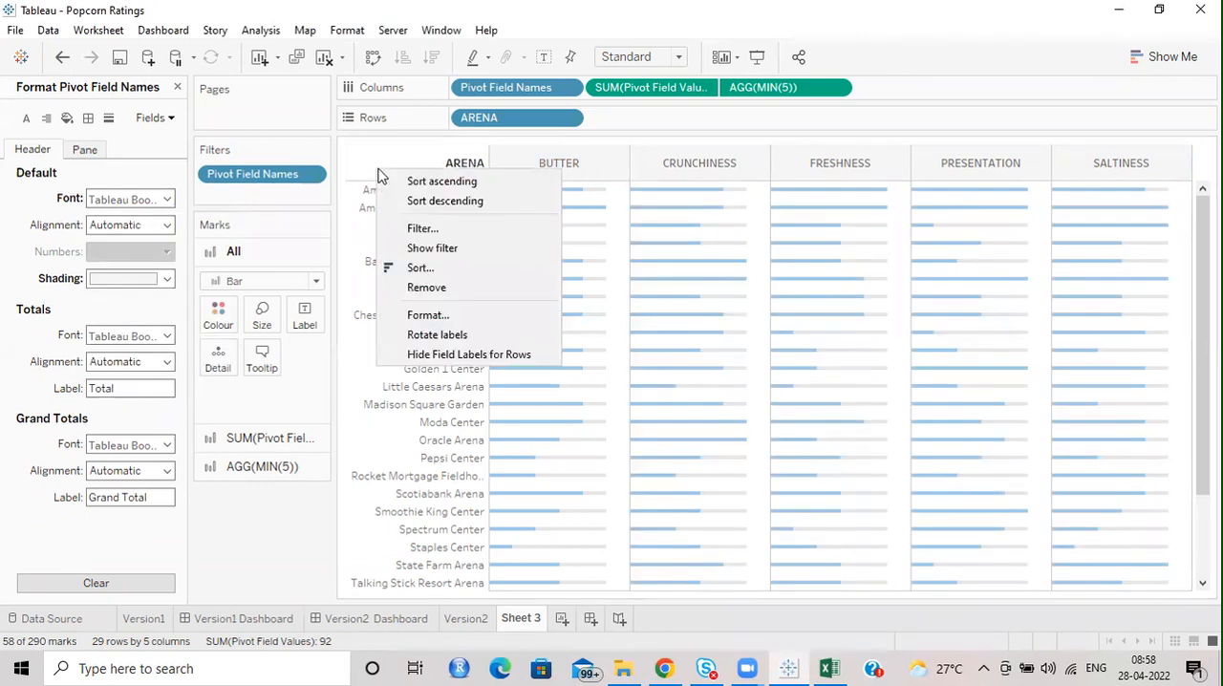
pyautogui.click(459, 314)
pyautogui.click(167, 169)
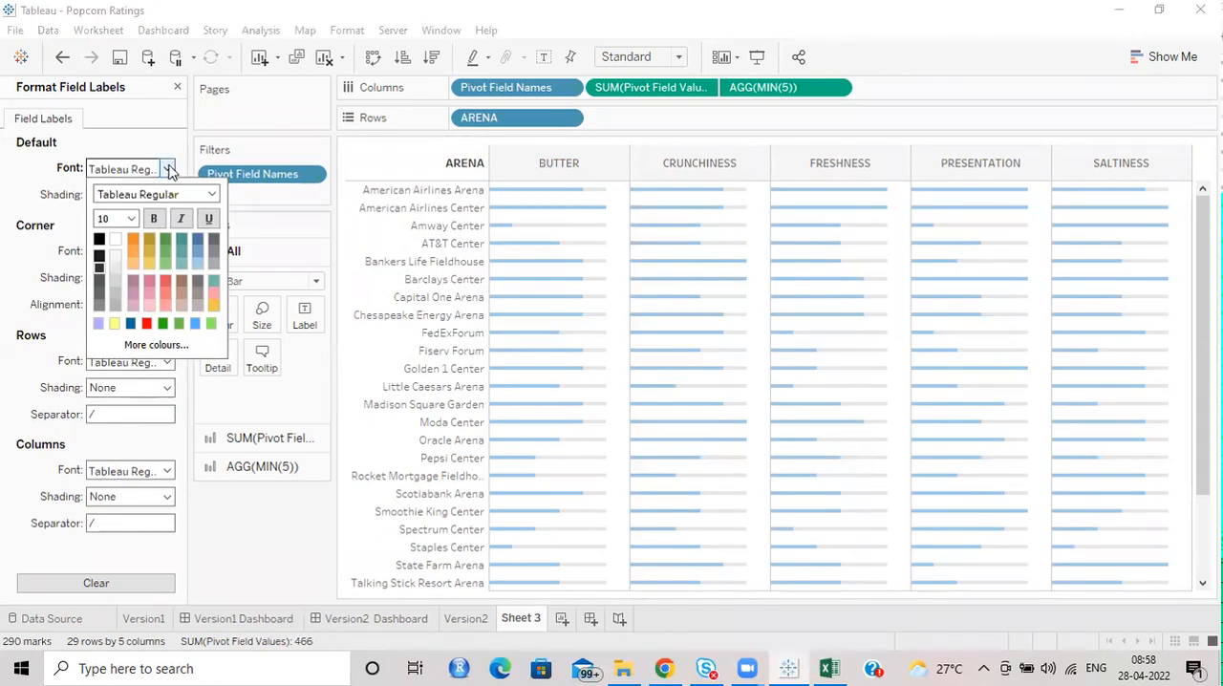
pyautogui.click(212, 196)
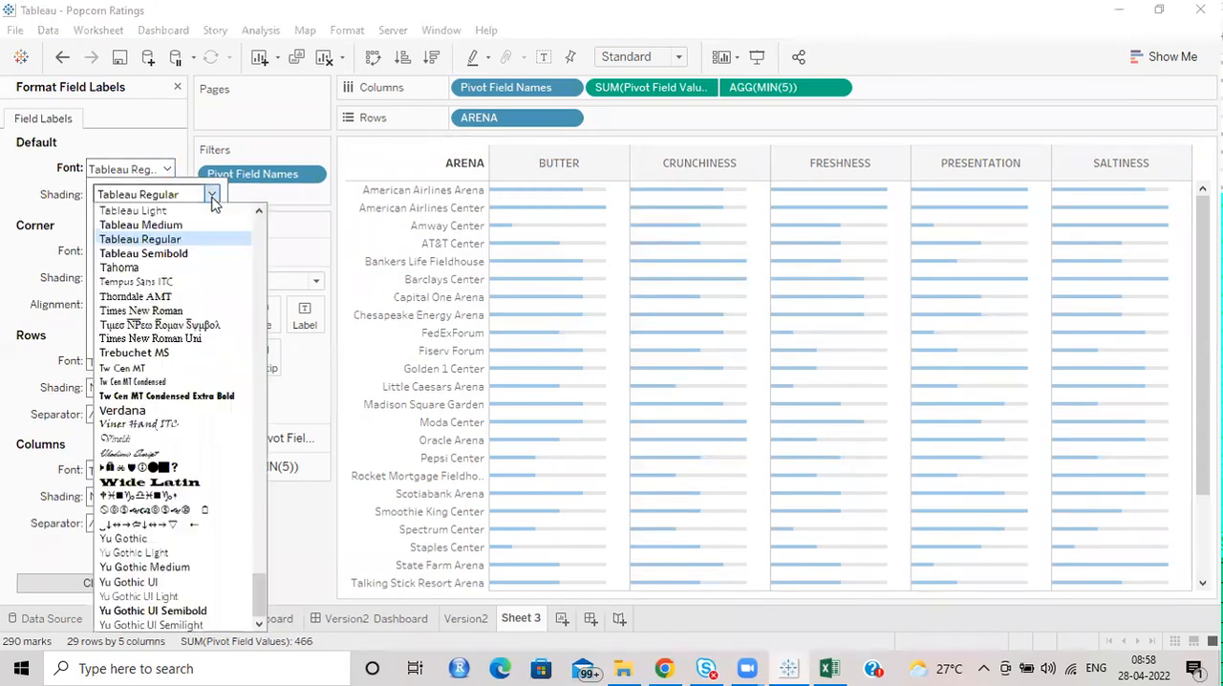
pyautogui.scroll(1, 180, 250)
pyautogui.click(133, 239)
pyautogui.click(131, 219)
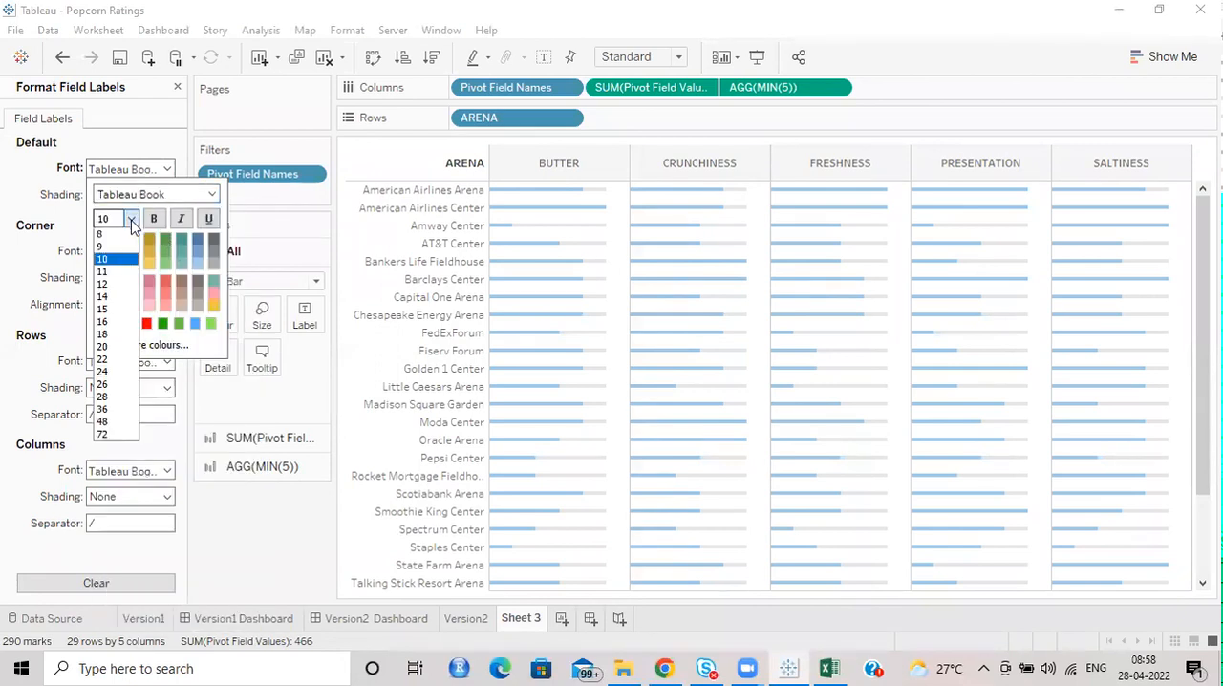
pyautogui.click(122, 240)
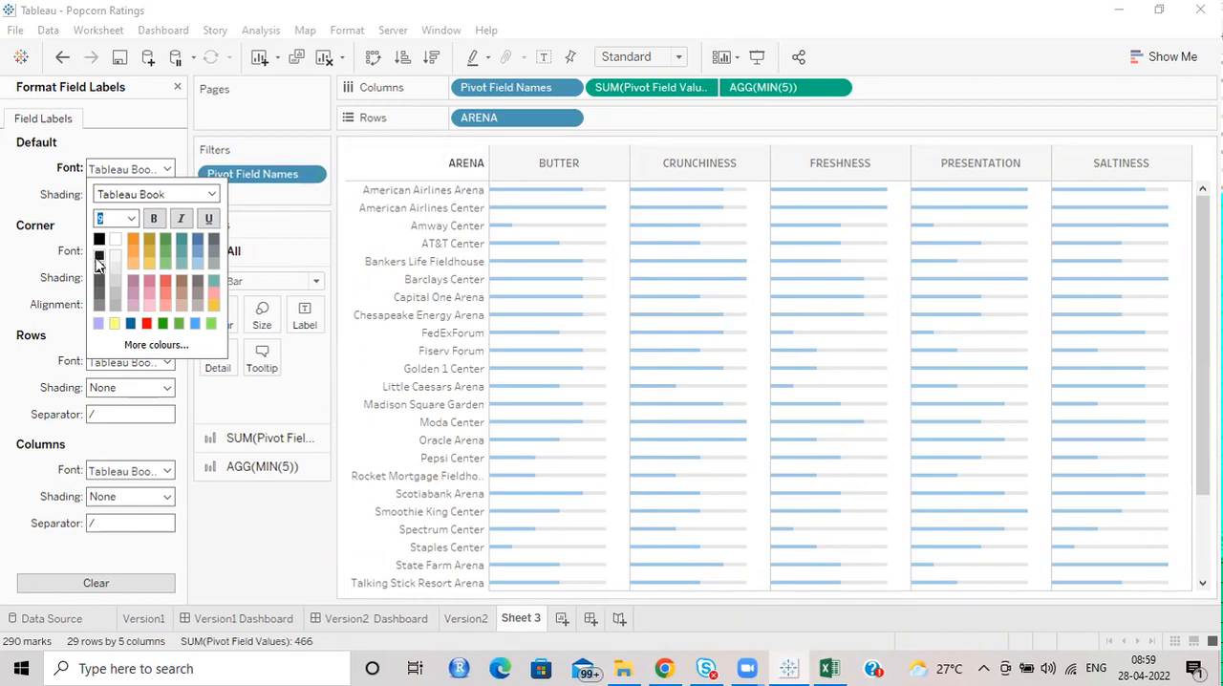
# Change the font colour of the Pivot Field Names column headers to near-black.
pyautogui.rightClick(523, 173)
pyautogui.click(575, 249)
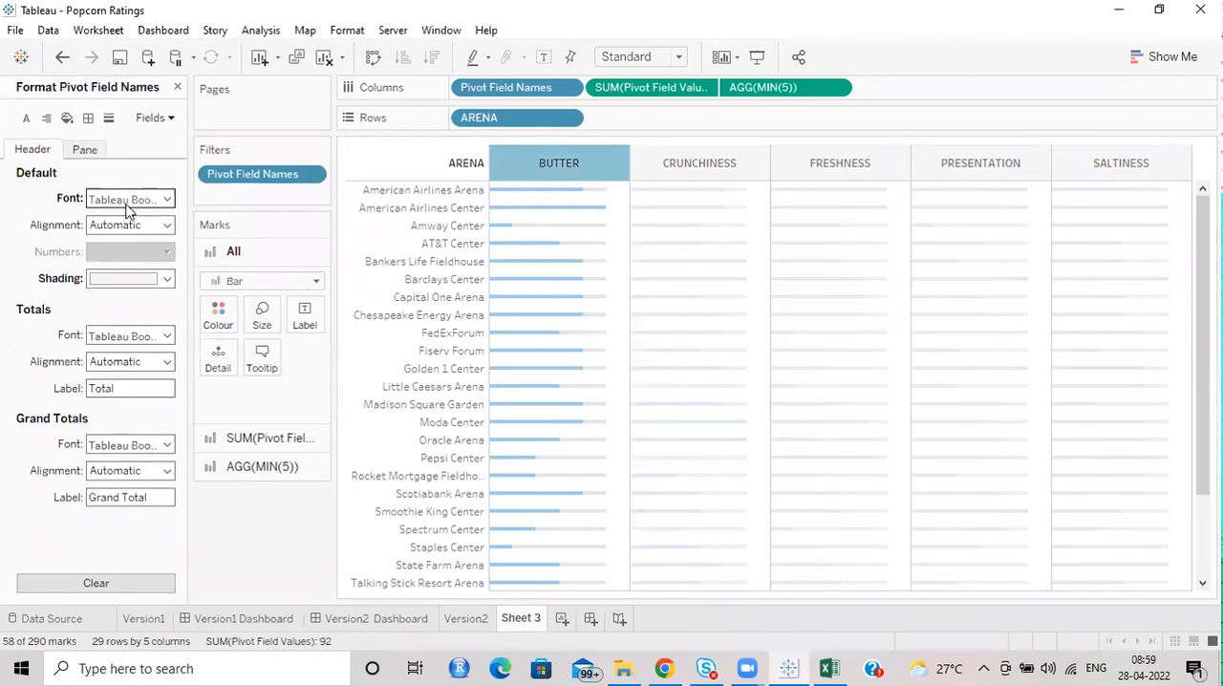
pyautogui.click(169, 199)
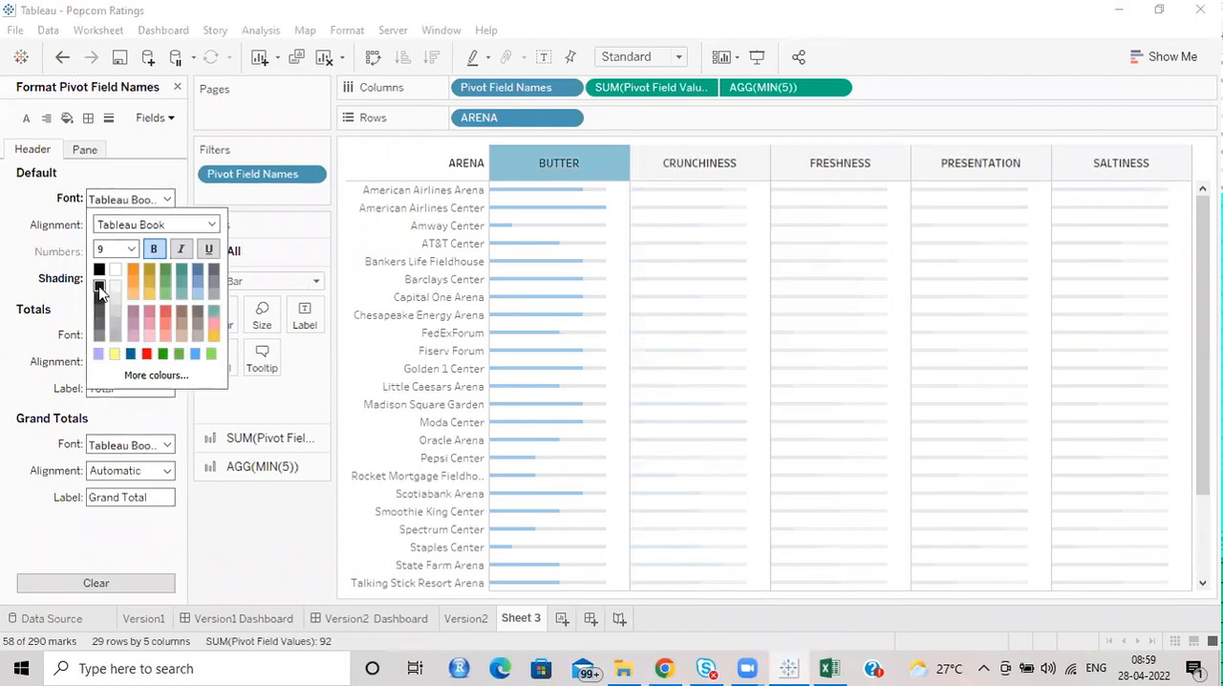
# Apply light grey default shading to the ARENA field label.
pyautogui.rightClick(384, 165)
pyautogui.click(430, 306)
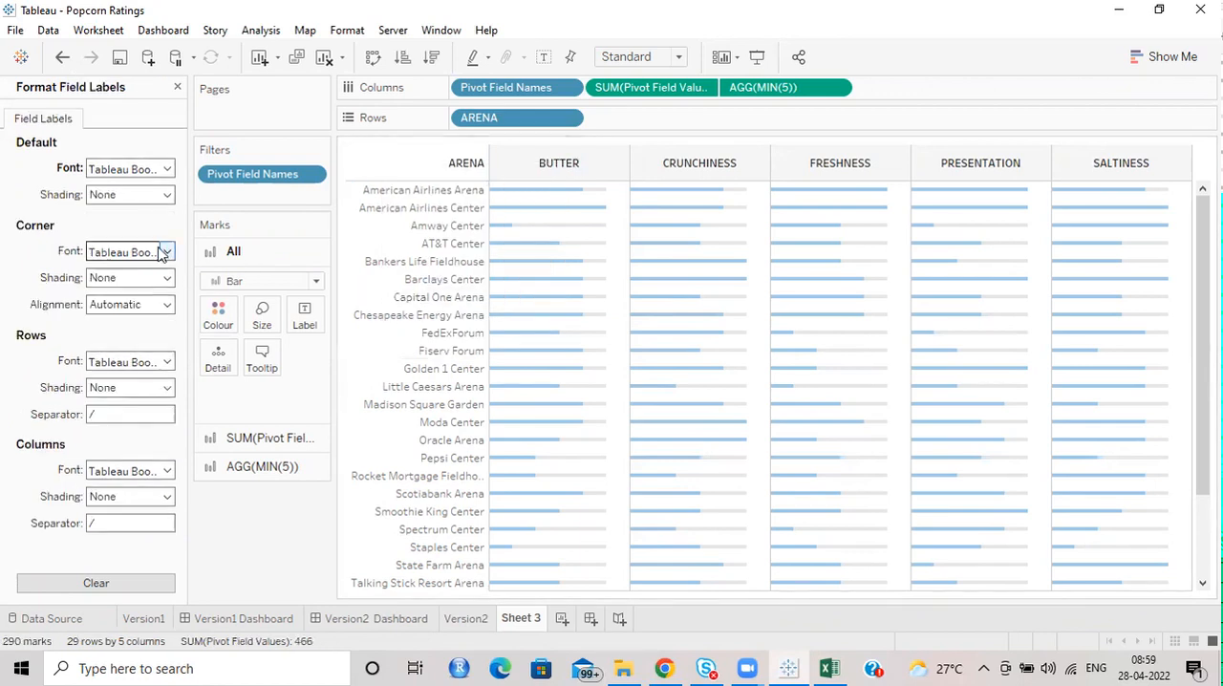
pyautogui.click(164, 195)
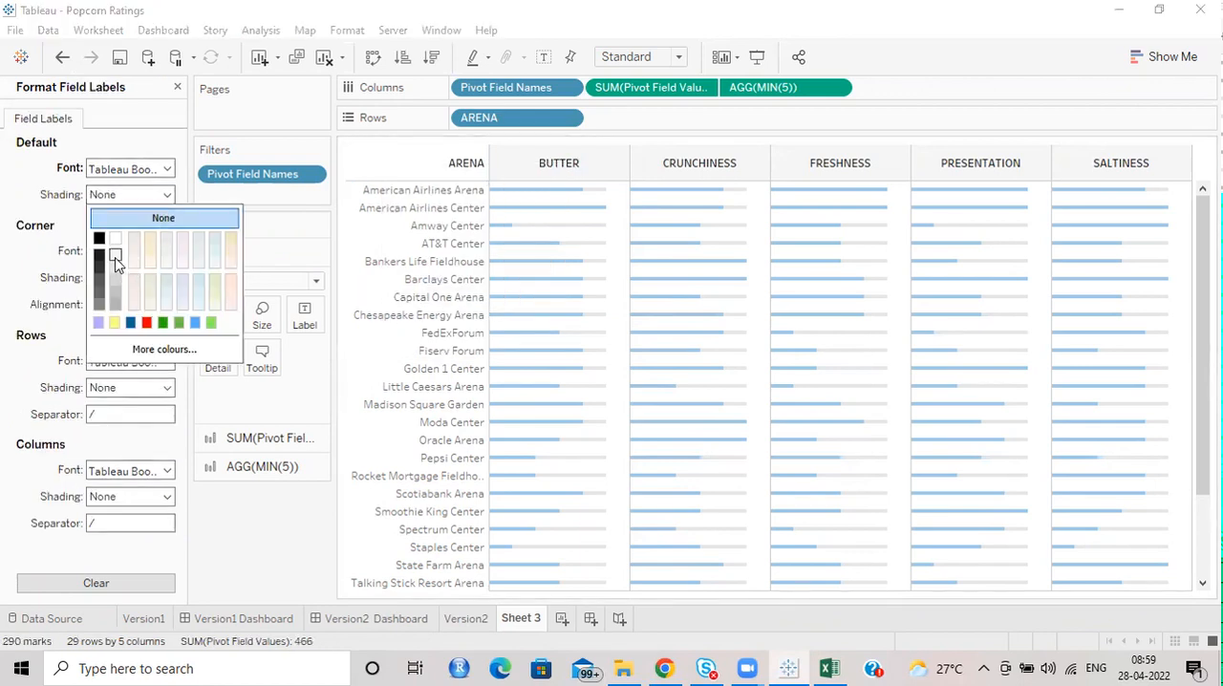
pyautogui.click(115, 256)
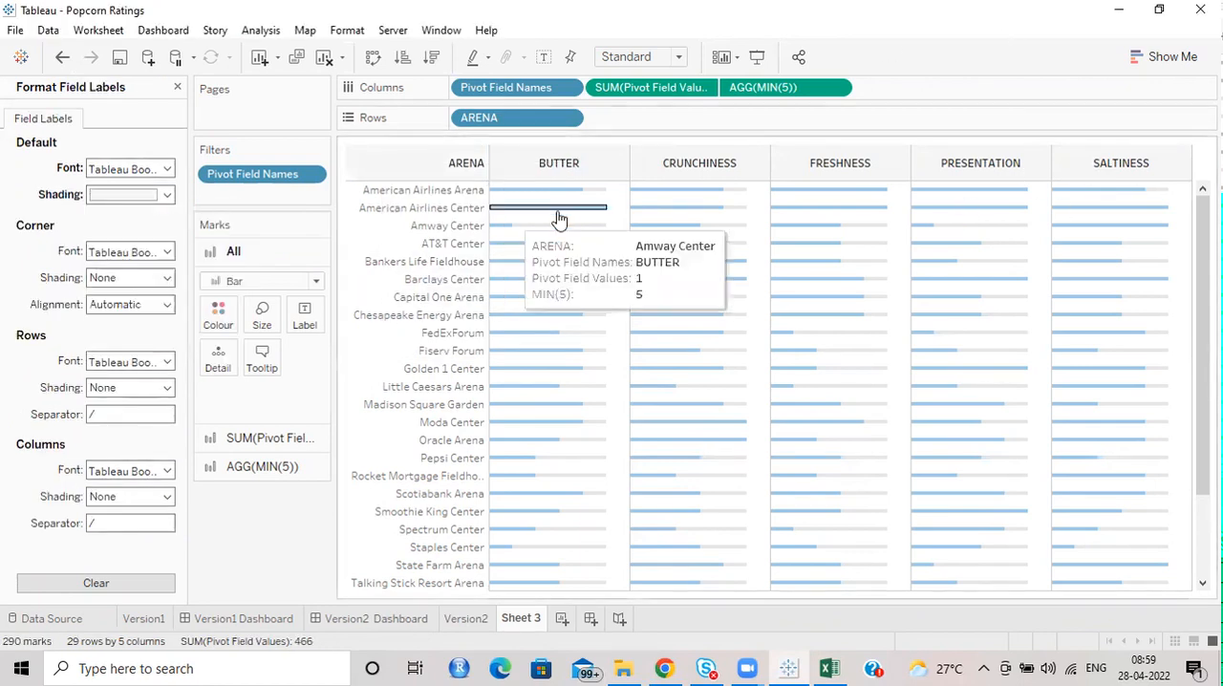
# Duplicate the Version2 Dashboard and remove the Version2 chart from the copy.
pyautogui.click(361, 621)
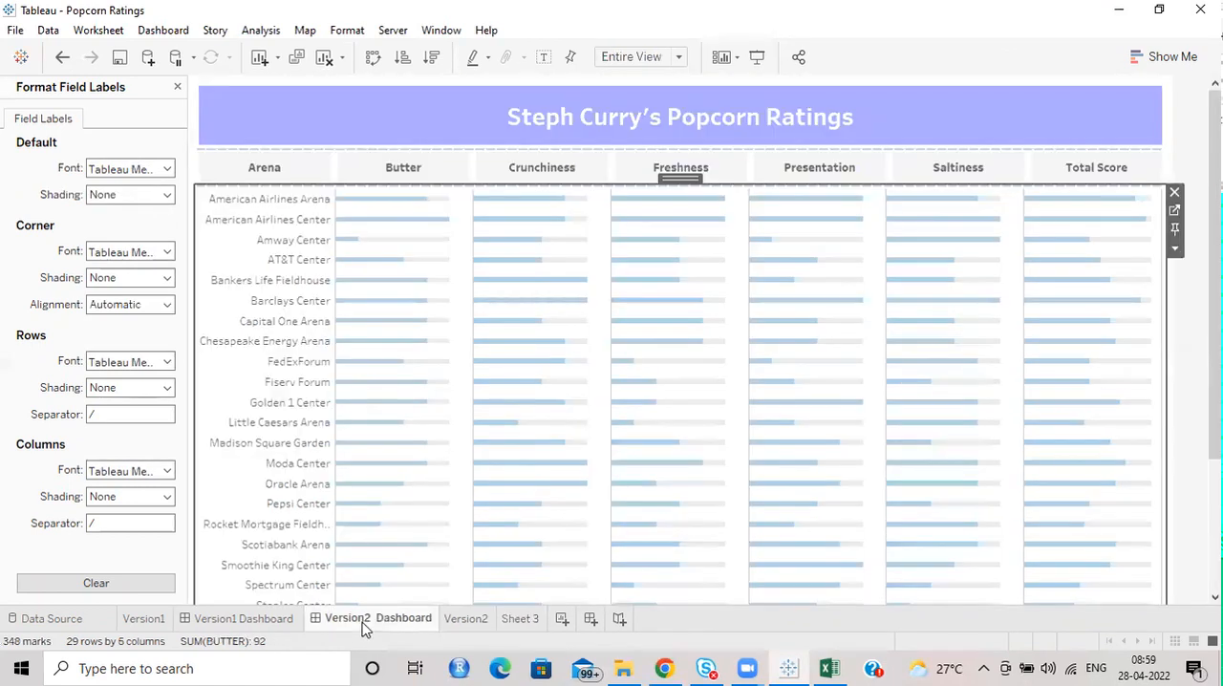
pyautogui.rightClick(364, 627)
pyautogui.click(429, 449)
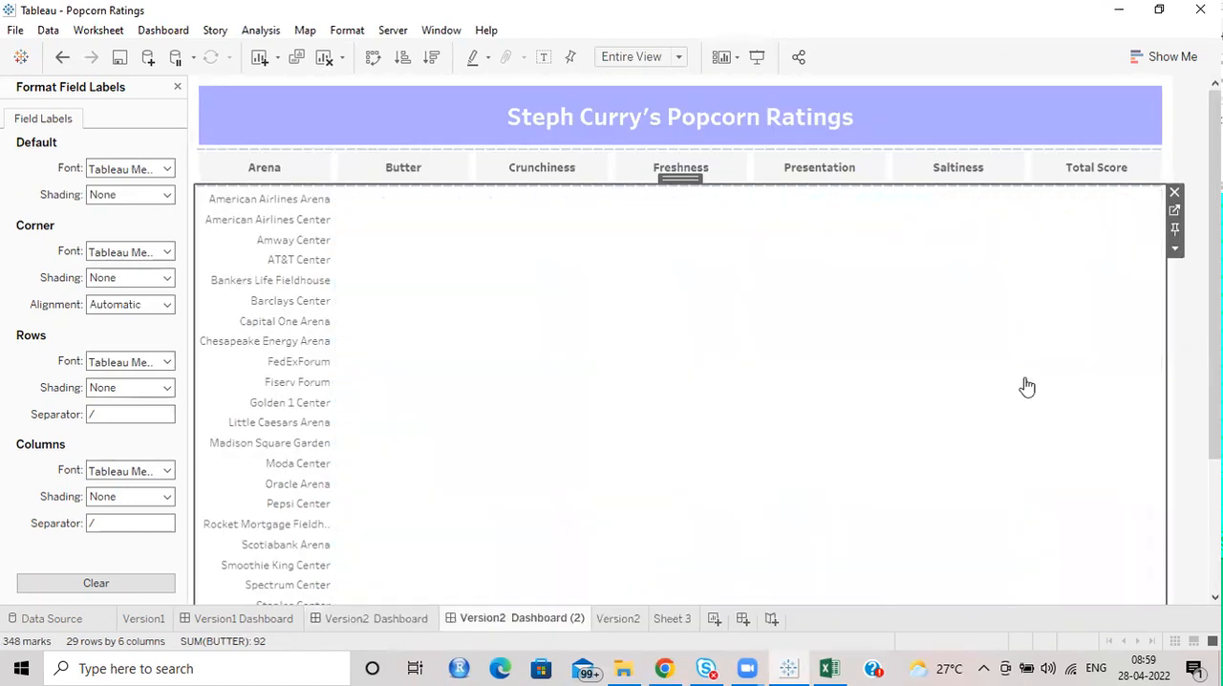
pyautogui.click(1175, 195)
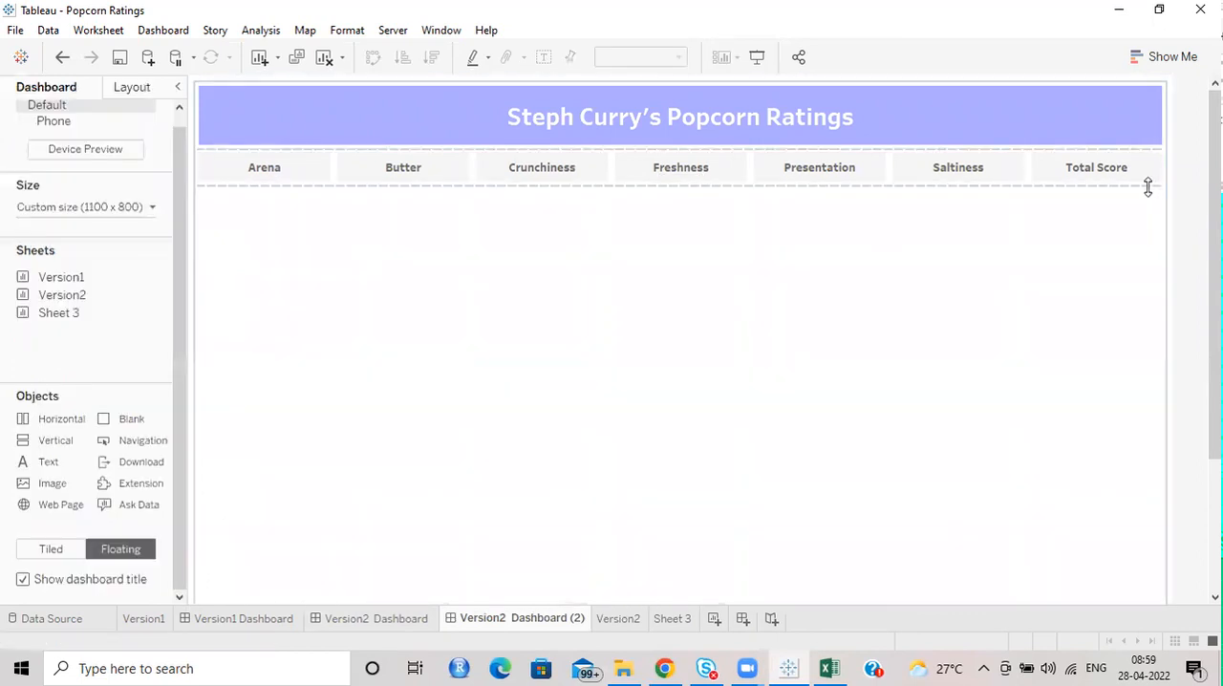
pyautogui.click(1149, 175)
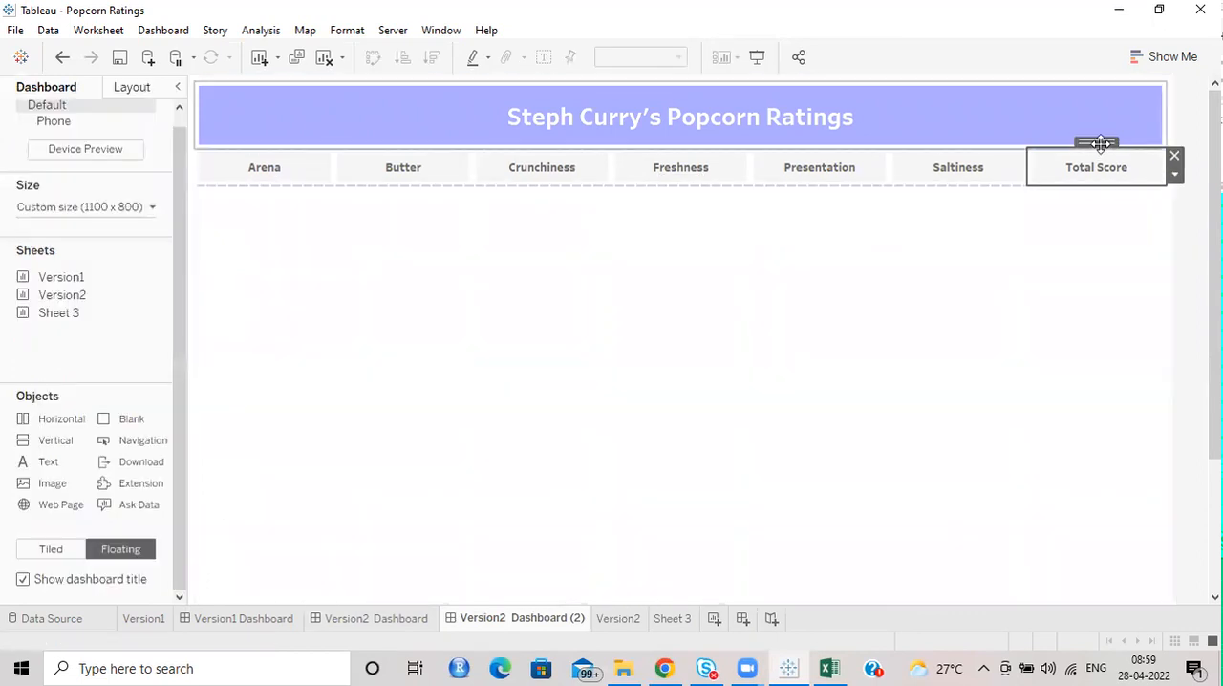
pyautogui.click(1174, 175)
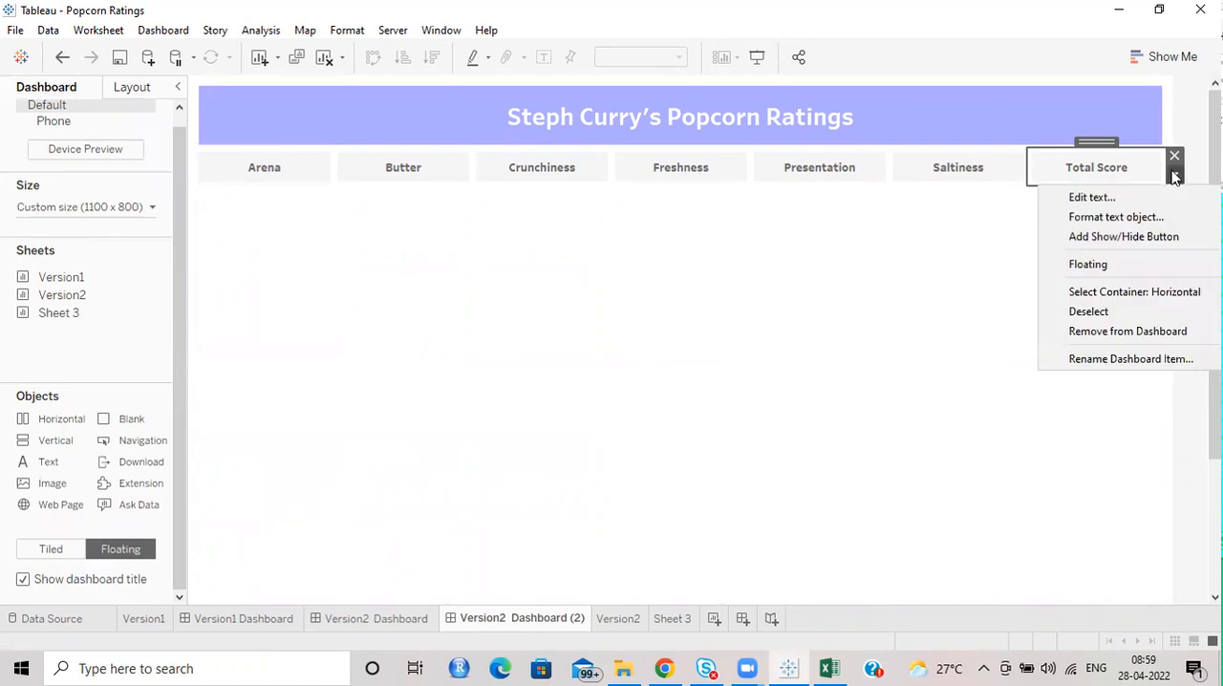
pyautogui.click(1140, 291)
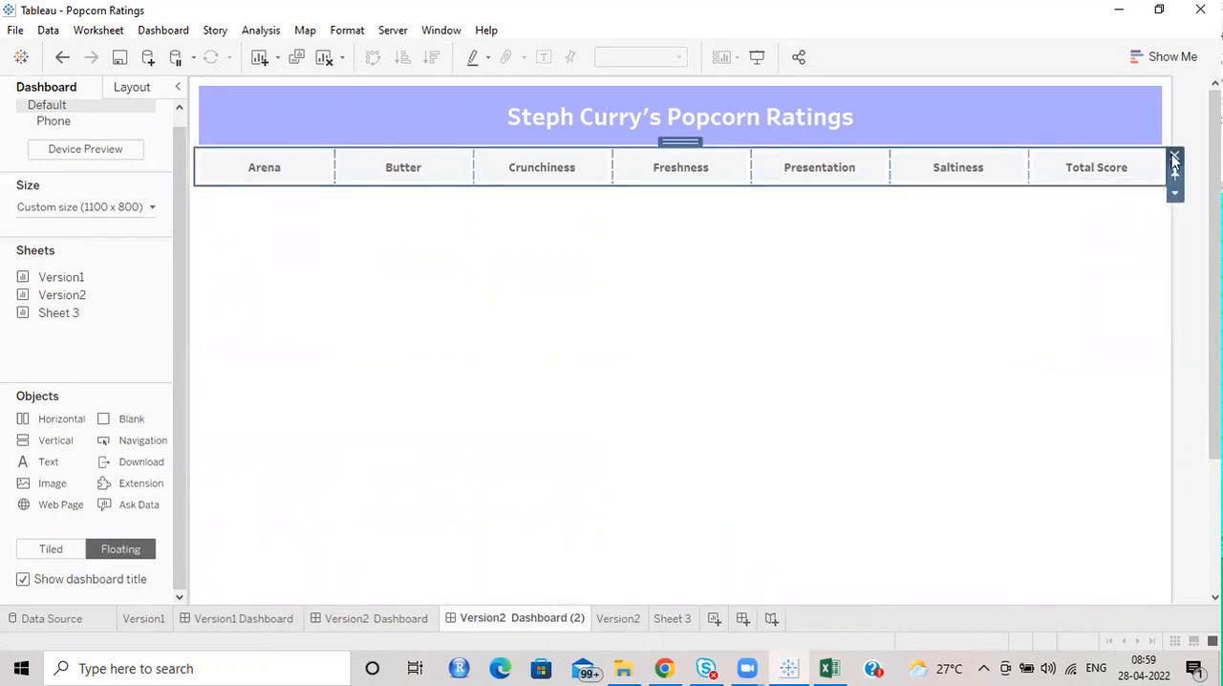
pyautogui.click(1174, 156)
pyautogui.click(805, 366)
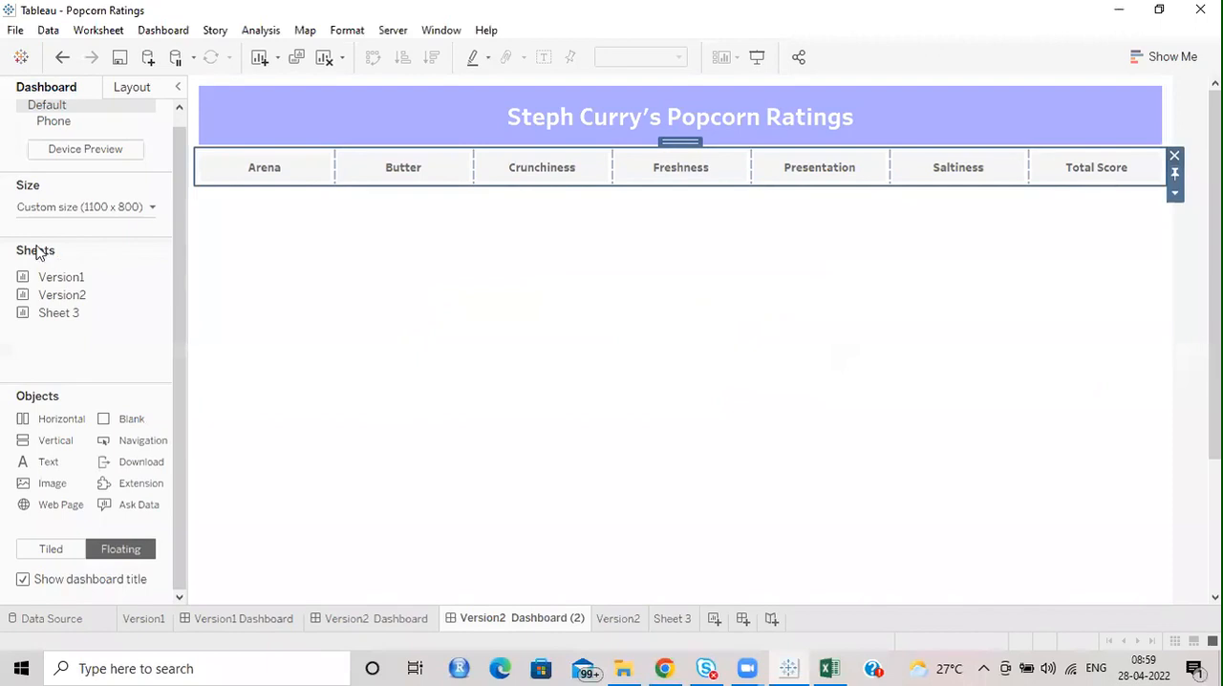
# Add Sheet 3 to the duplicated dashboard below the header label row and hide its sheet title.
pyautogui.moveTo(77, 317)
pyautogui.mouseDown()
pyautogui.moveTo(443, 347)
pyautogui.moveTo(424, 291)
pyautogui.mouseUp()
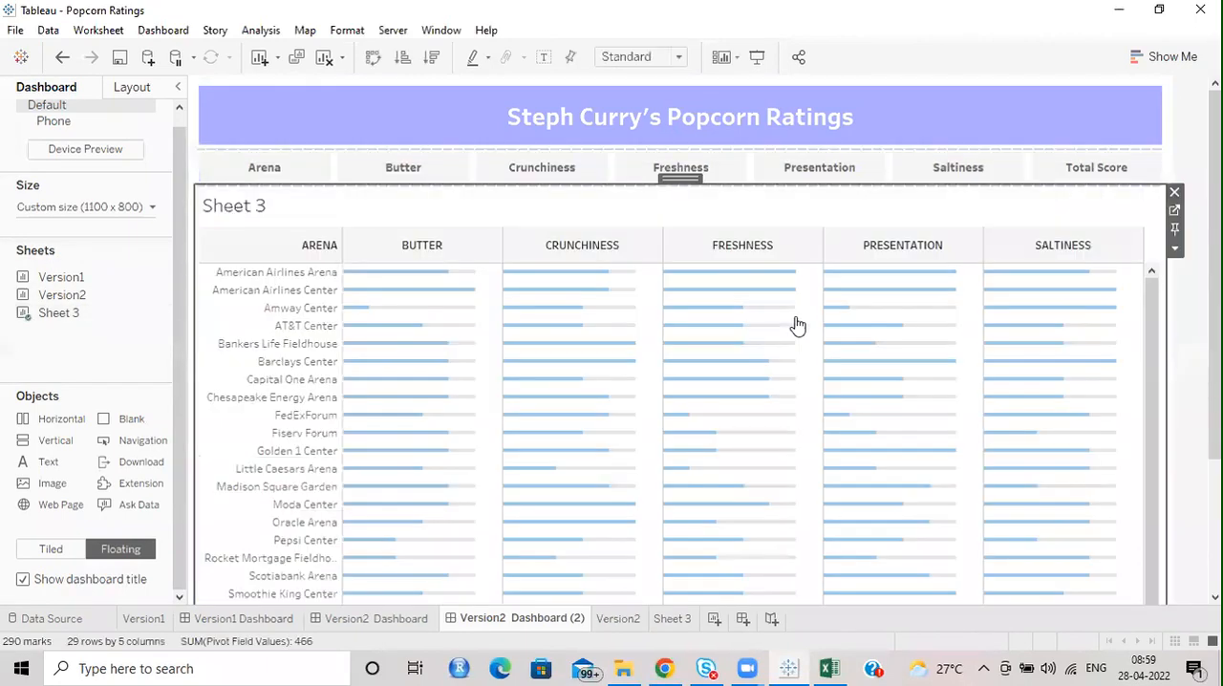
pyautogui.rightClick(284, 204)
pyautogui.click(387, 246)
# Delete the layout container holding the Arena to Total Score header labels, including all items within it.
pyautogui.click(1001, 159)
pyautogui.doubleClick(994, 143)
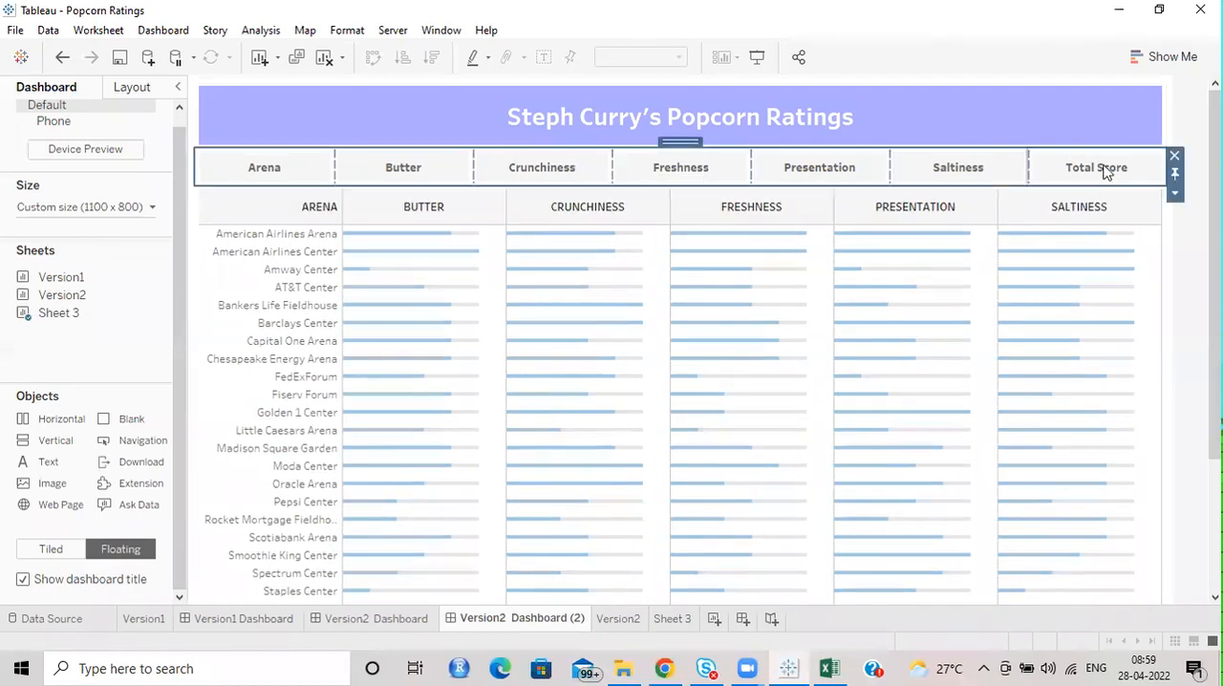
pyautogui.click(1176, 157)
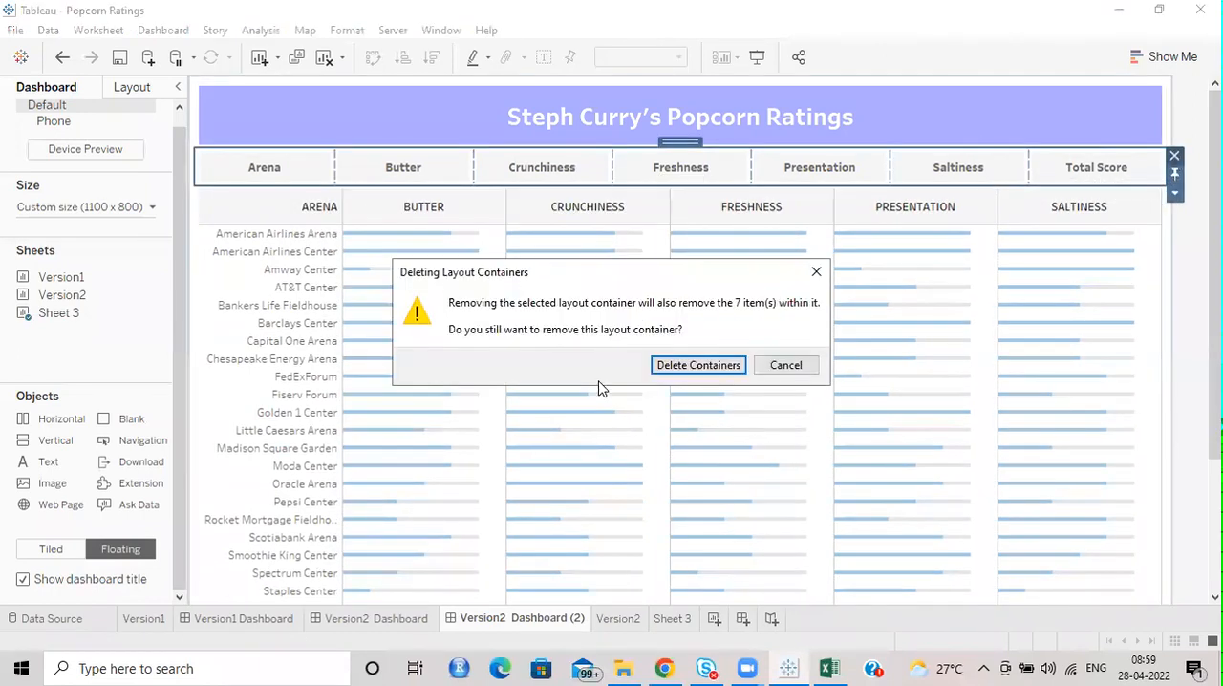
pyautogui.click(690, 368)
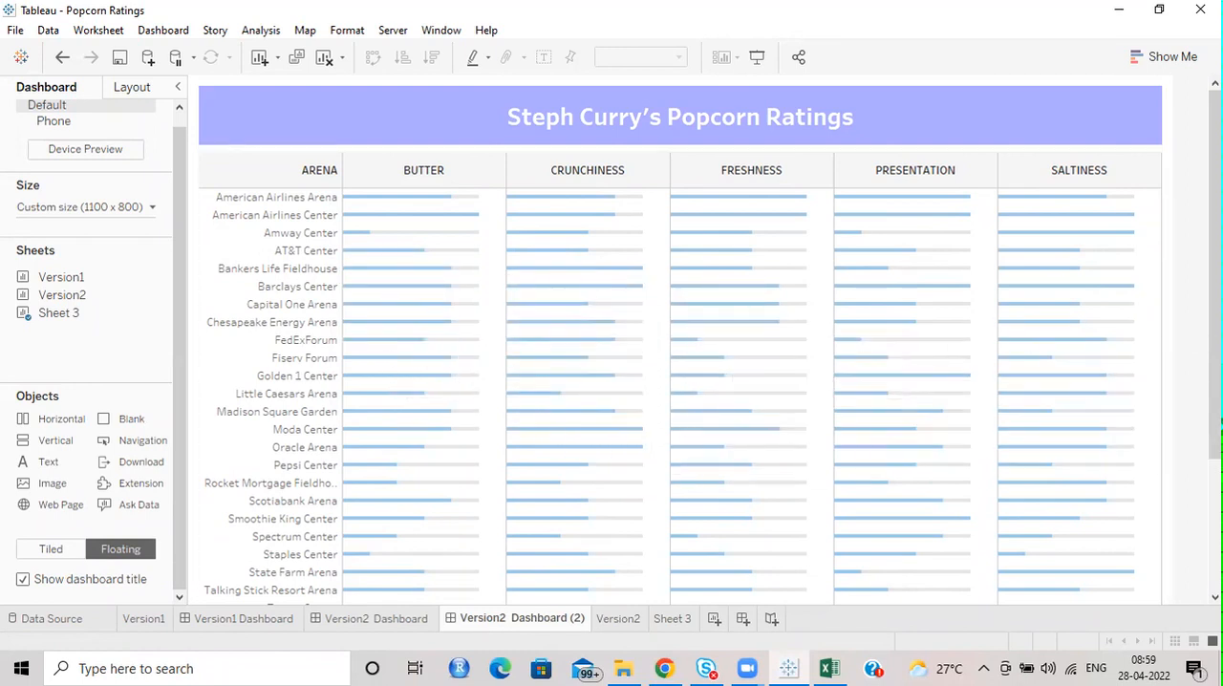
# Fit the Sheet 3 chart on the duplicated dashboard to Entire View and leave no marks selected.
pyautogui.scroll(-5, 680, 339)
pyautogui.scroll(5, 680, 339)
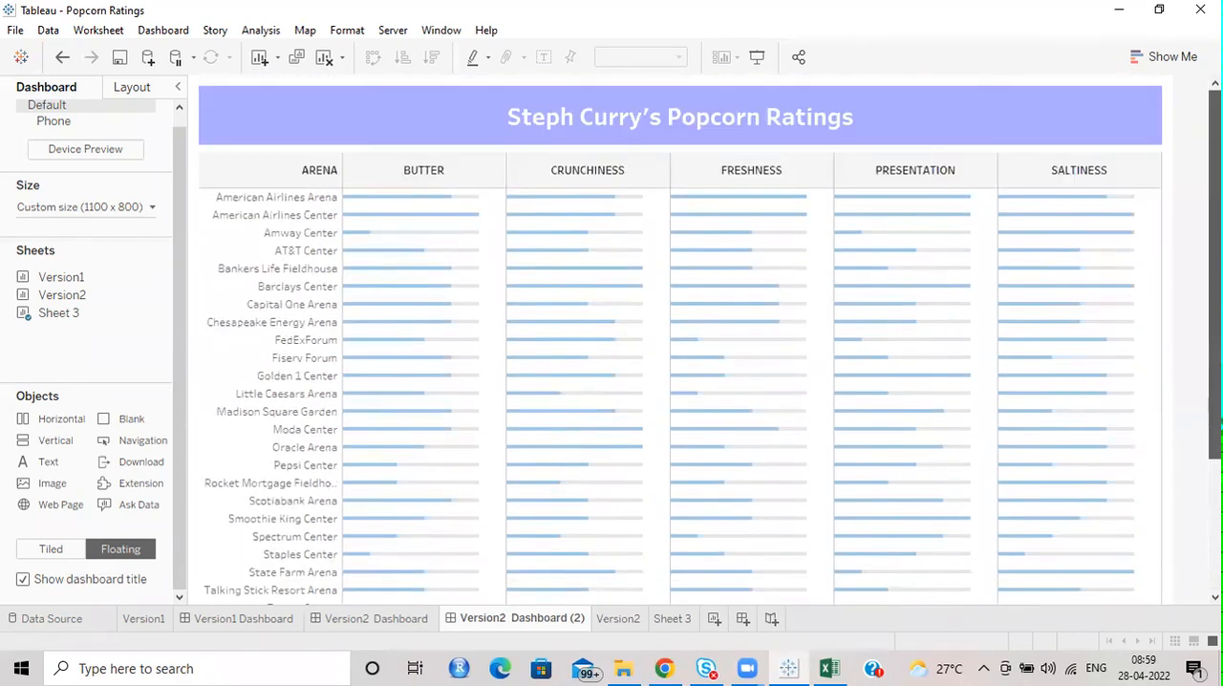
pyautogui.click(1147, 169)
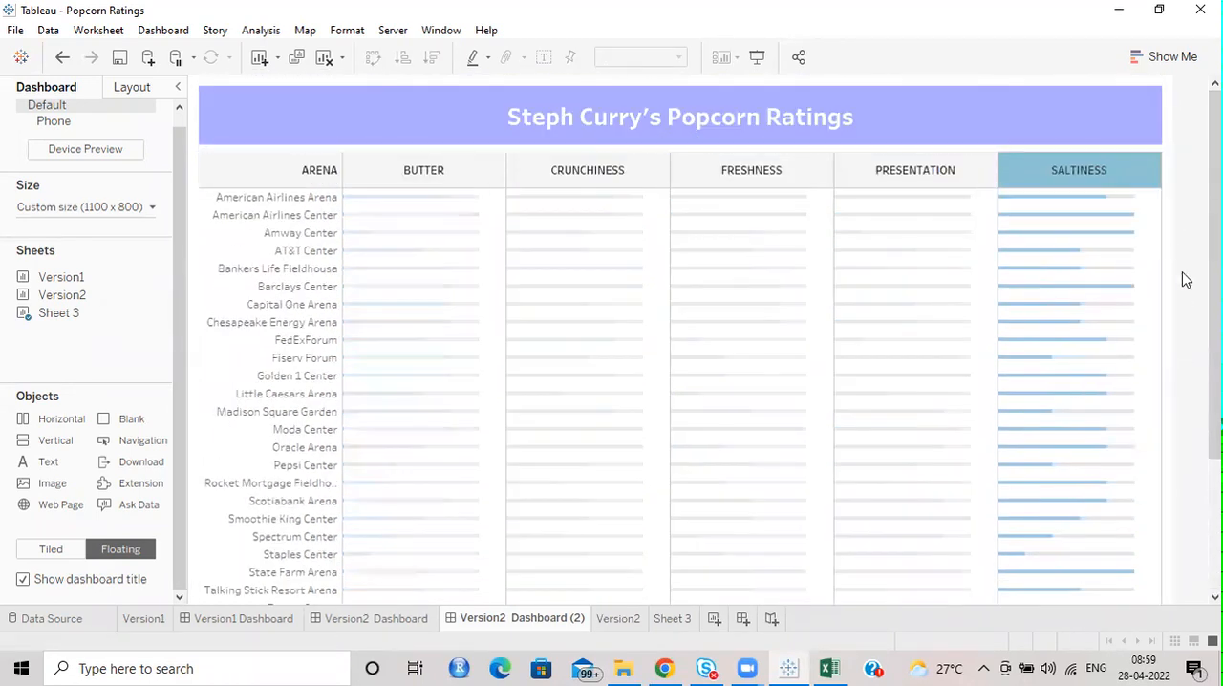
pyautogui.click(1141, 172)
pyautogui.click(1175, 214)
pyautogui.moveTo(1142, 277)
pyautogui.click(989, 332)
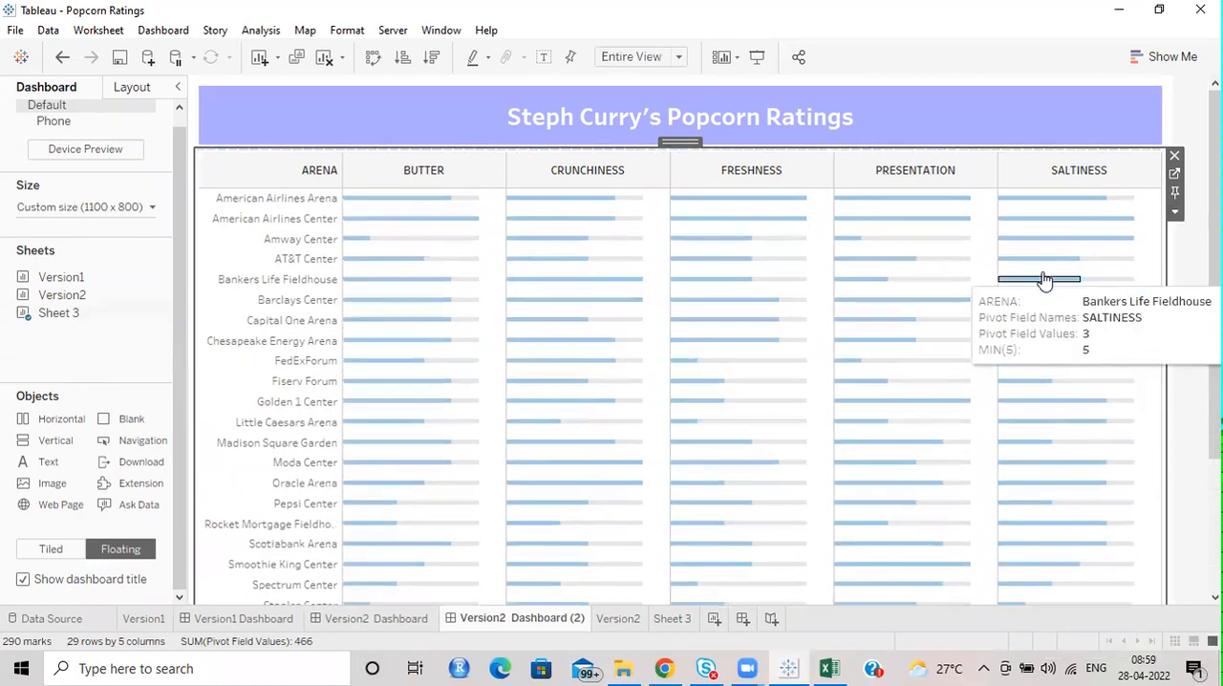
pyautogui.click(1045, 279)
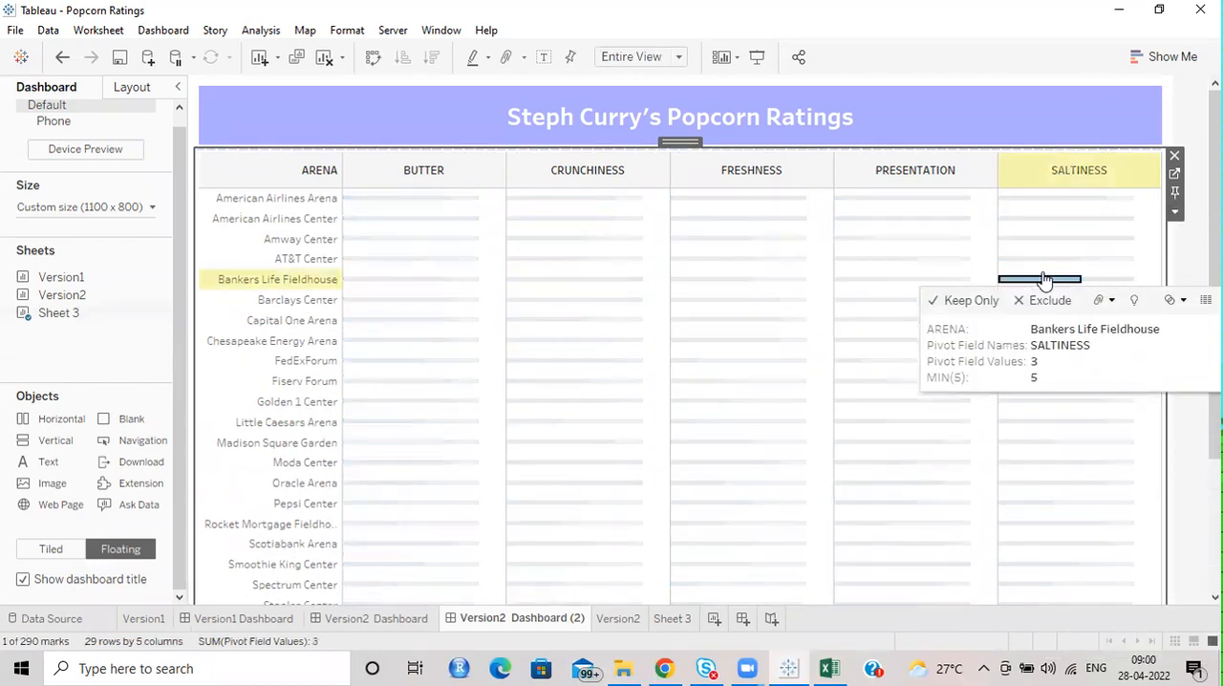
pyautogui.click(1045, 279)
pyautogui.click(1190, 258)
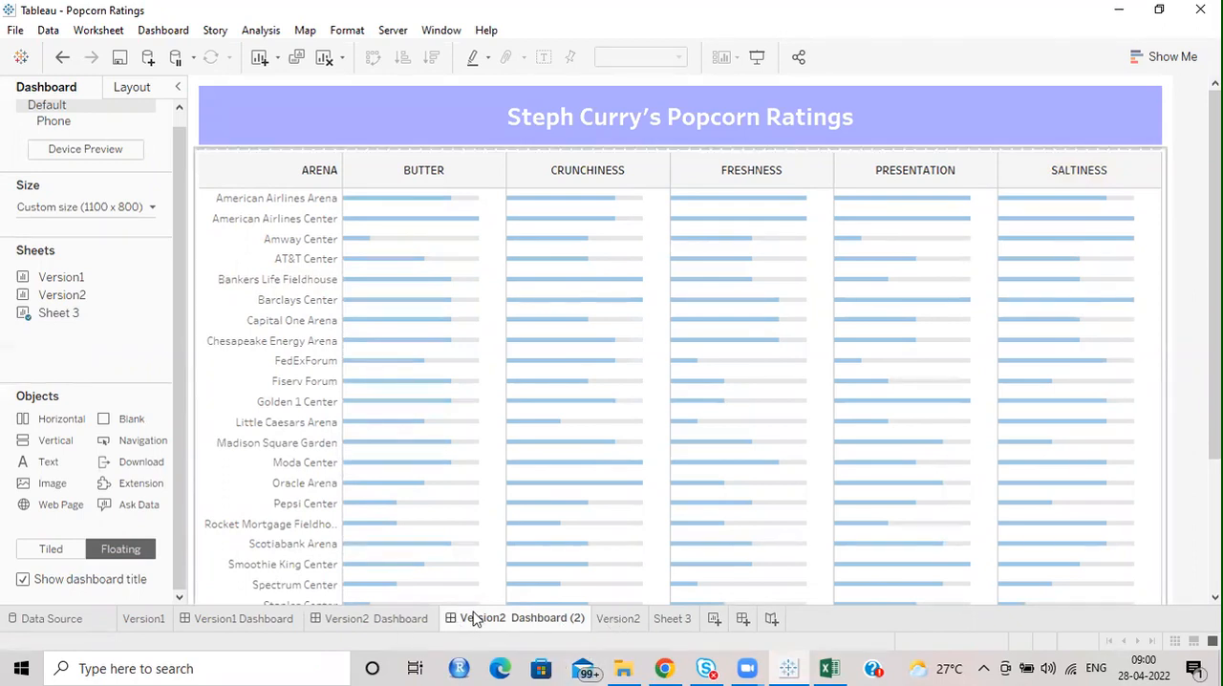
# Move the duplicated dashboard after the Version2 sheet and rename Sheet 3 as "Version 3".
pyautogui.moveTo(501, 626); pyautogui.dragTo(616, 637)
pyautogui.click(672, 619)
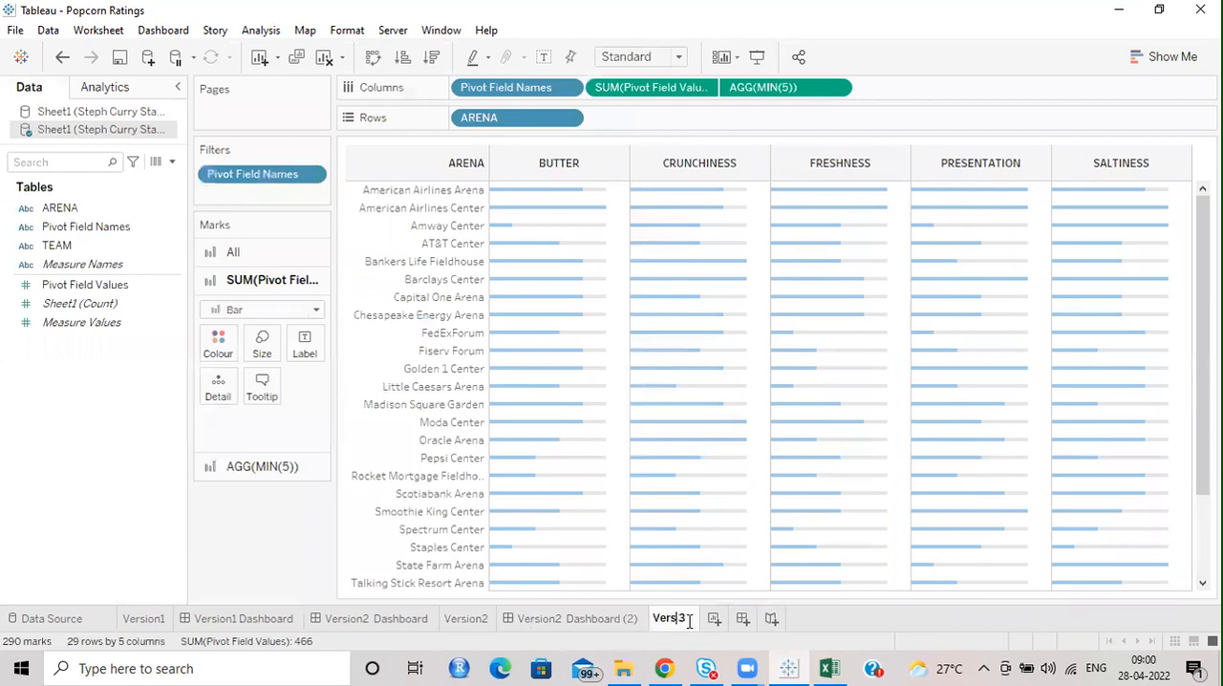
pyautogui.write('ion')
pyautogui.press('Return')
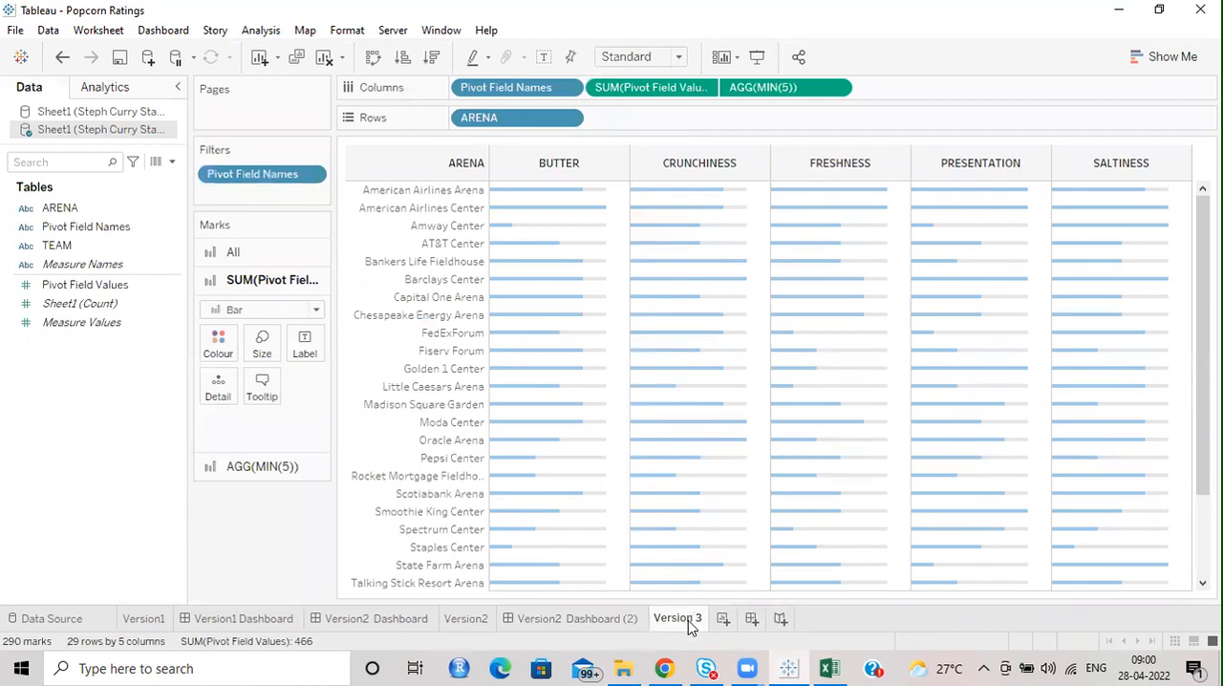
# Rename the duplicated dashboard Version2 Dashboard (2) as "Version3 Dashboard".
pyautogui.doubleClick(566, 619)
pyautogui.write('Version')
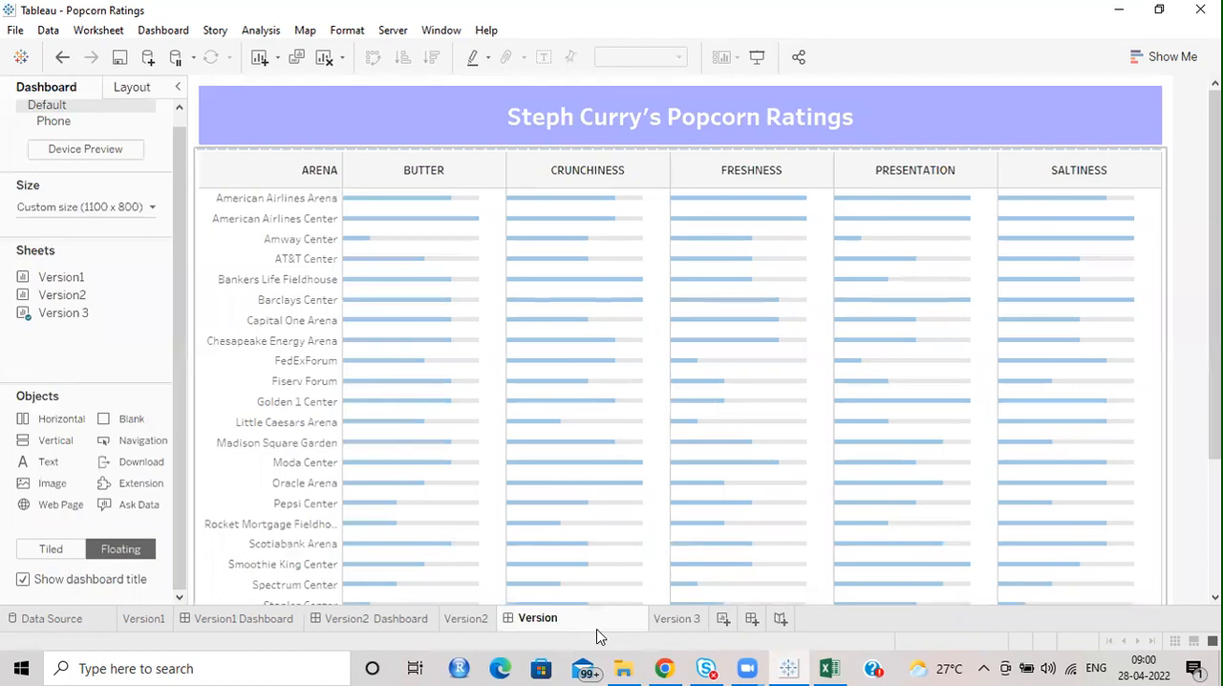
pyautogui.write('3 Dashb')
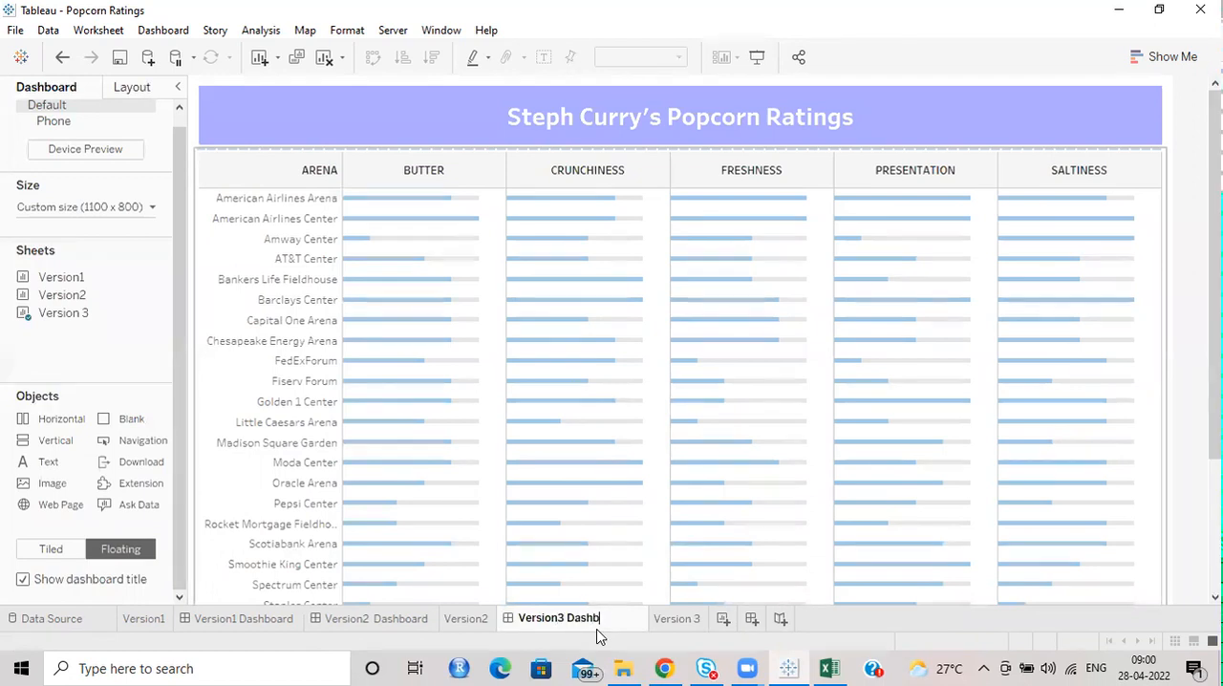
pyautogui.press('Return')
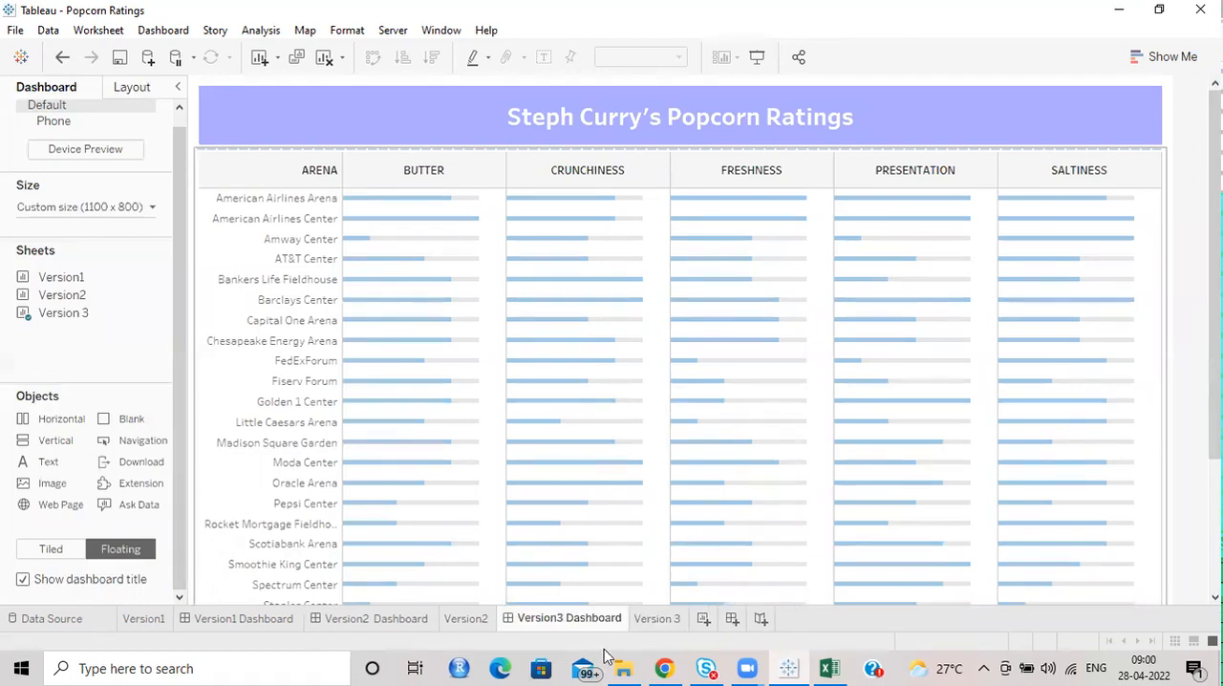
# Switch to File Explorer and open the workbook Steph Curry's Stadium Popcorn Rankings.twbx from the Week17 folder.
pyautogui.click(619, 666)
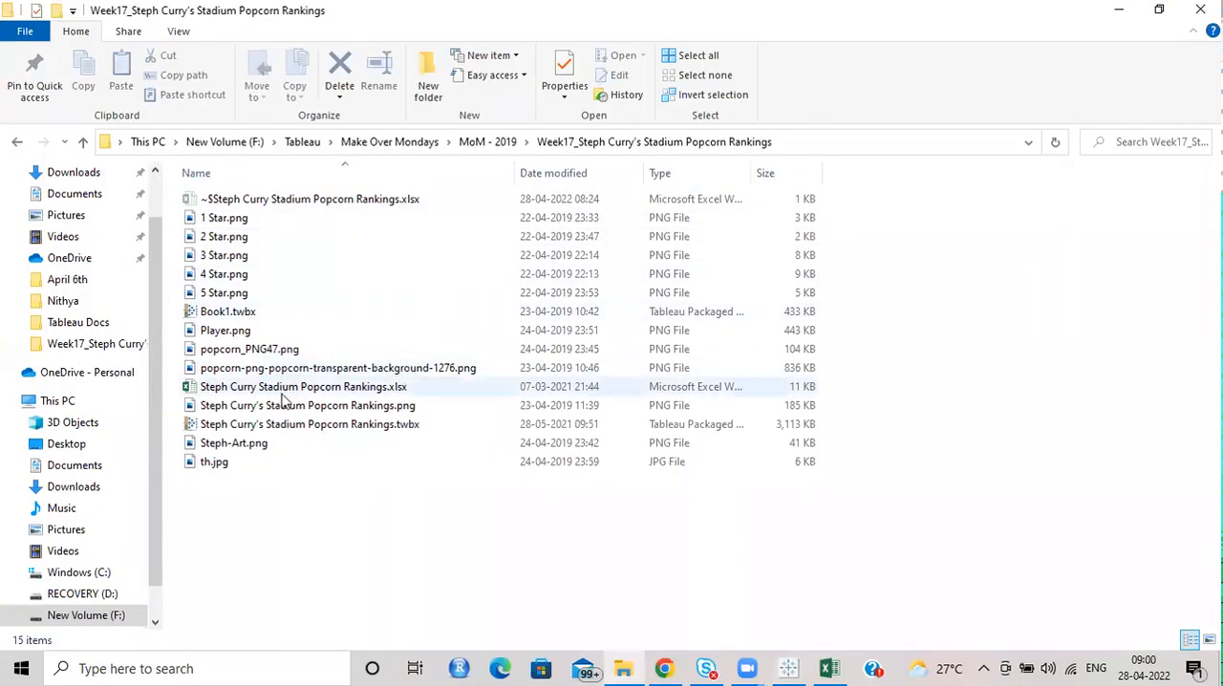
pyautogui.doubleClick(280, 426)
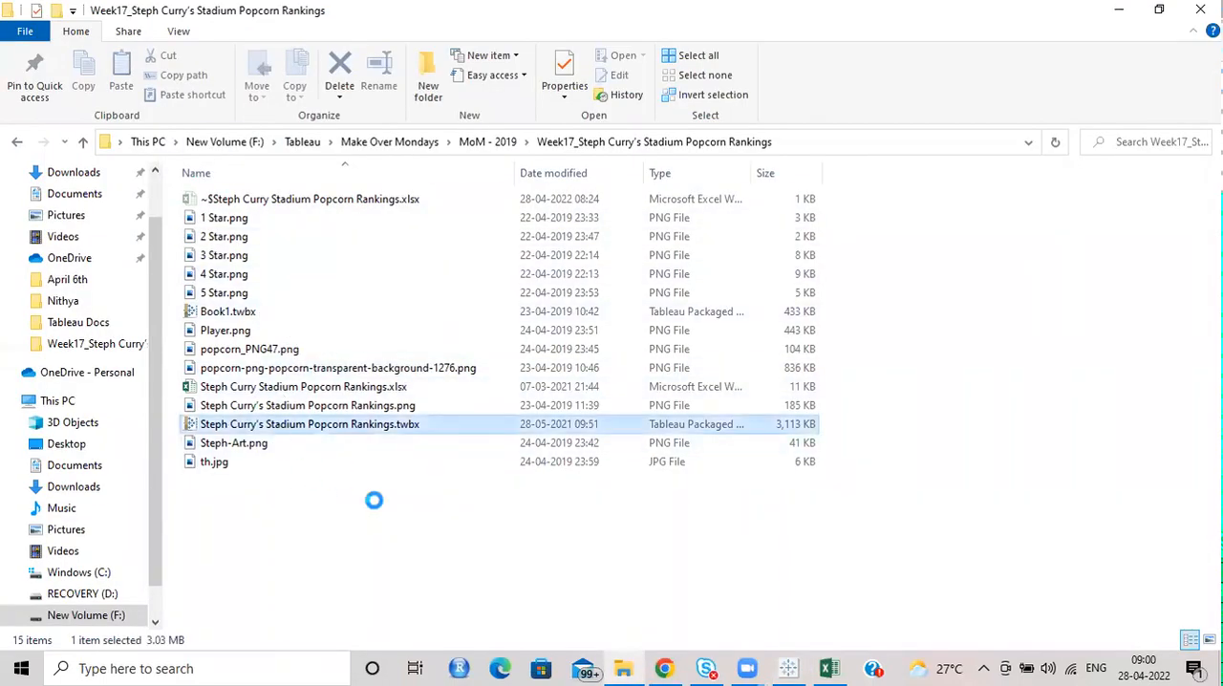
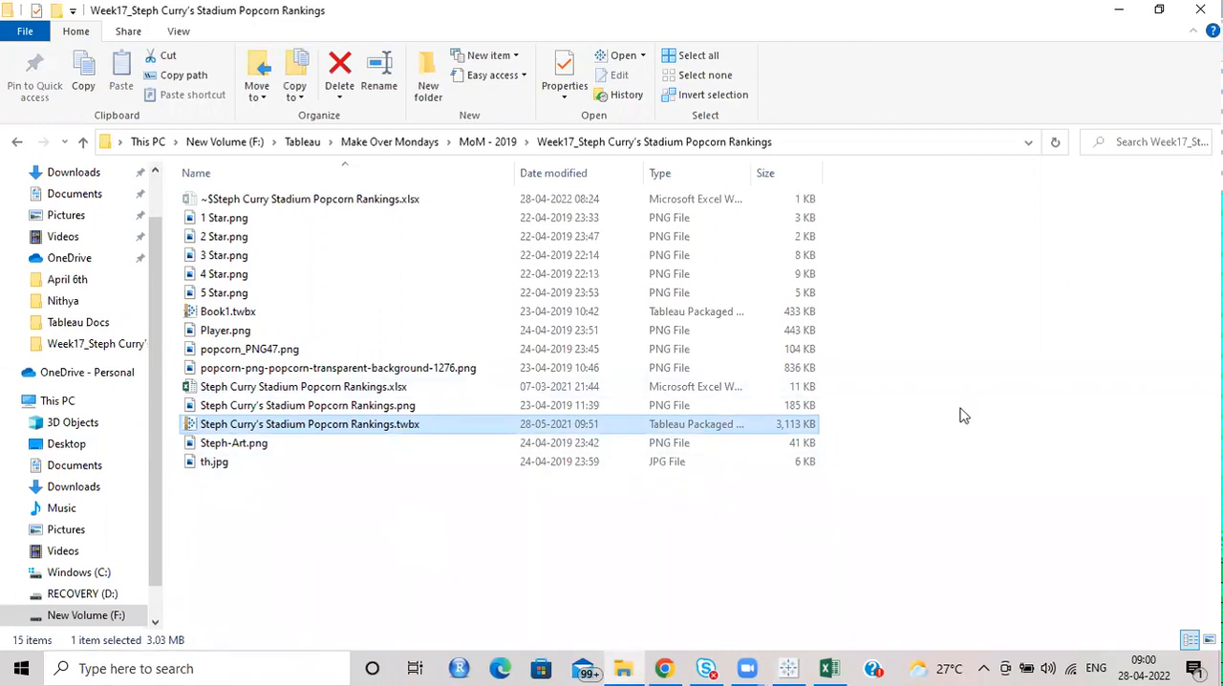
# Close the Steph Curry Stadium Popcorn Rankings.xlsx file in Excel and bring up the Stadium Popcorn Rankings workbook in Tableau, maximized.
pyautogui.click(828, 668)
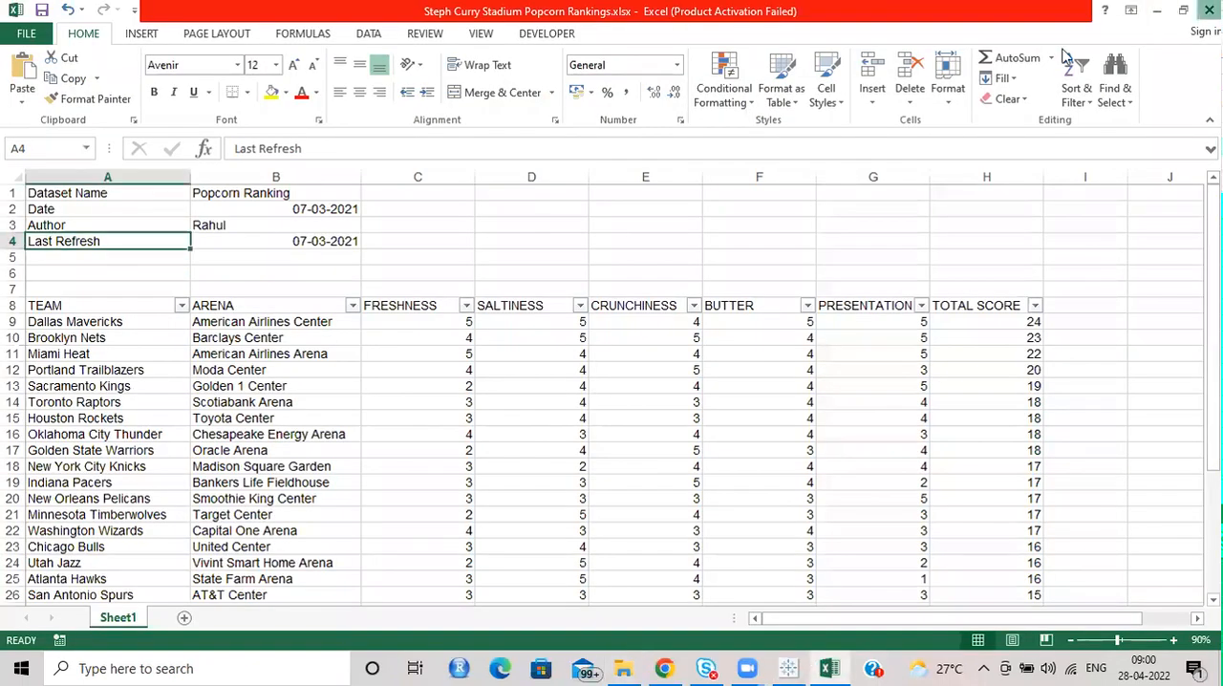
pyautogui.click(1209, 10)
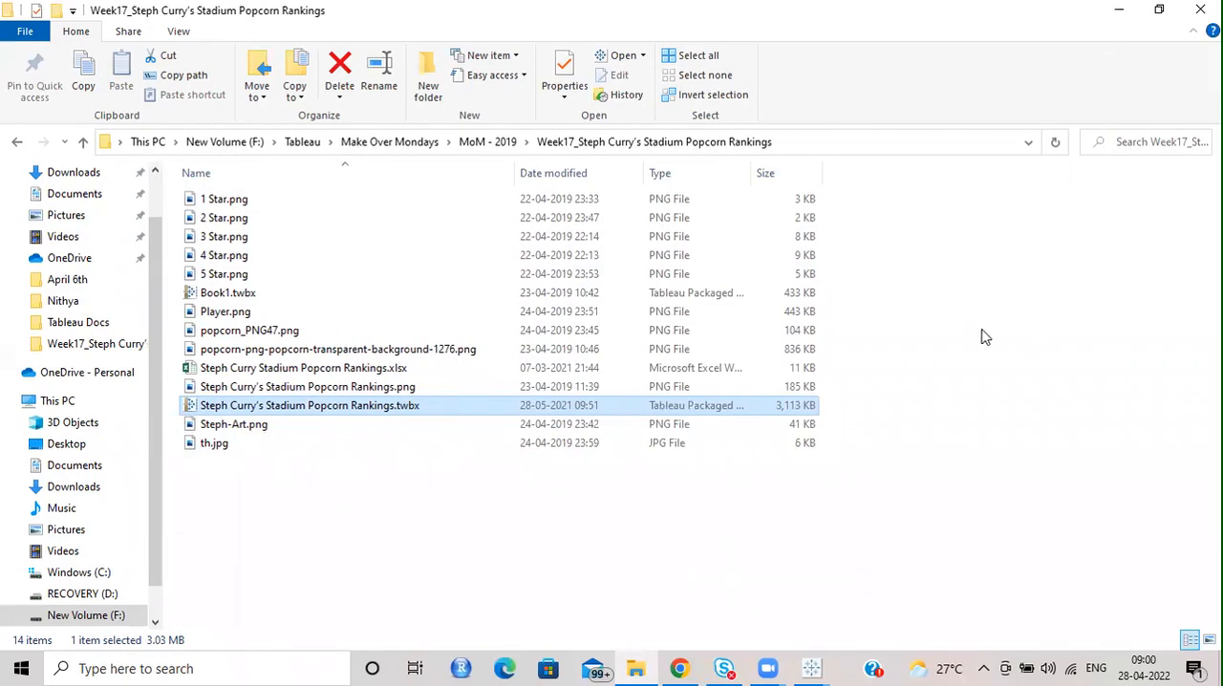
pyautogui.moveTo(824, 666)
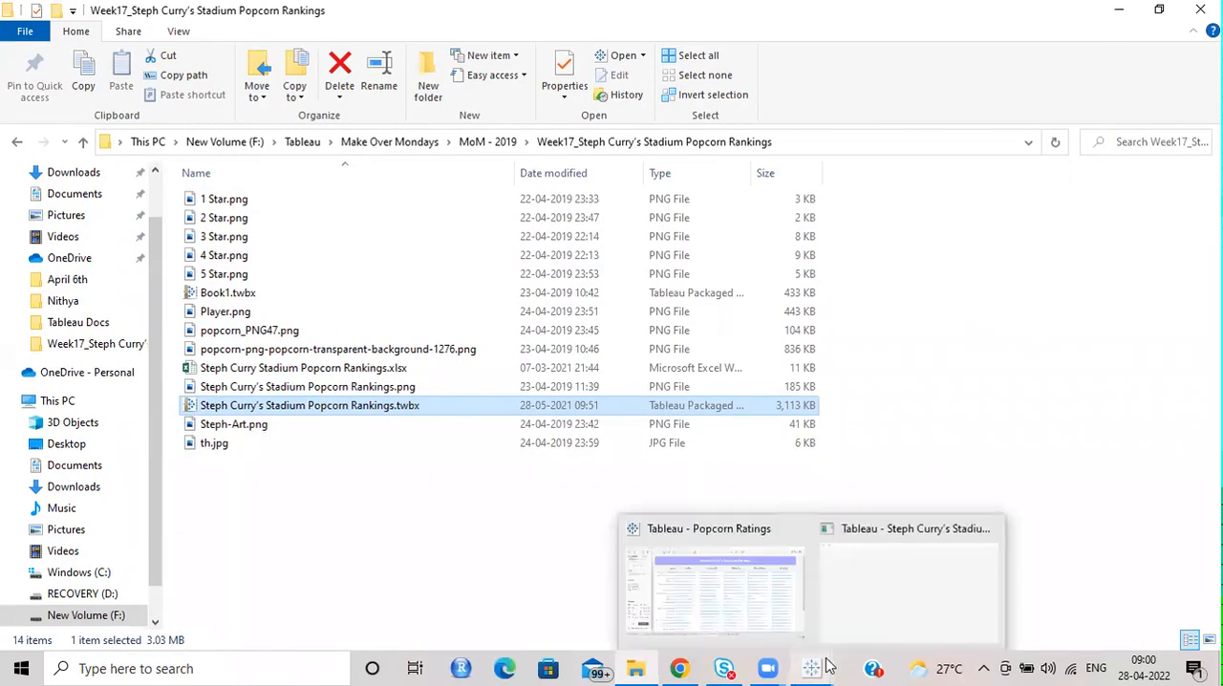
pyautogui.click(927, 540)
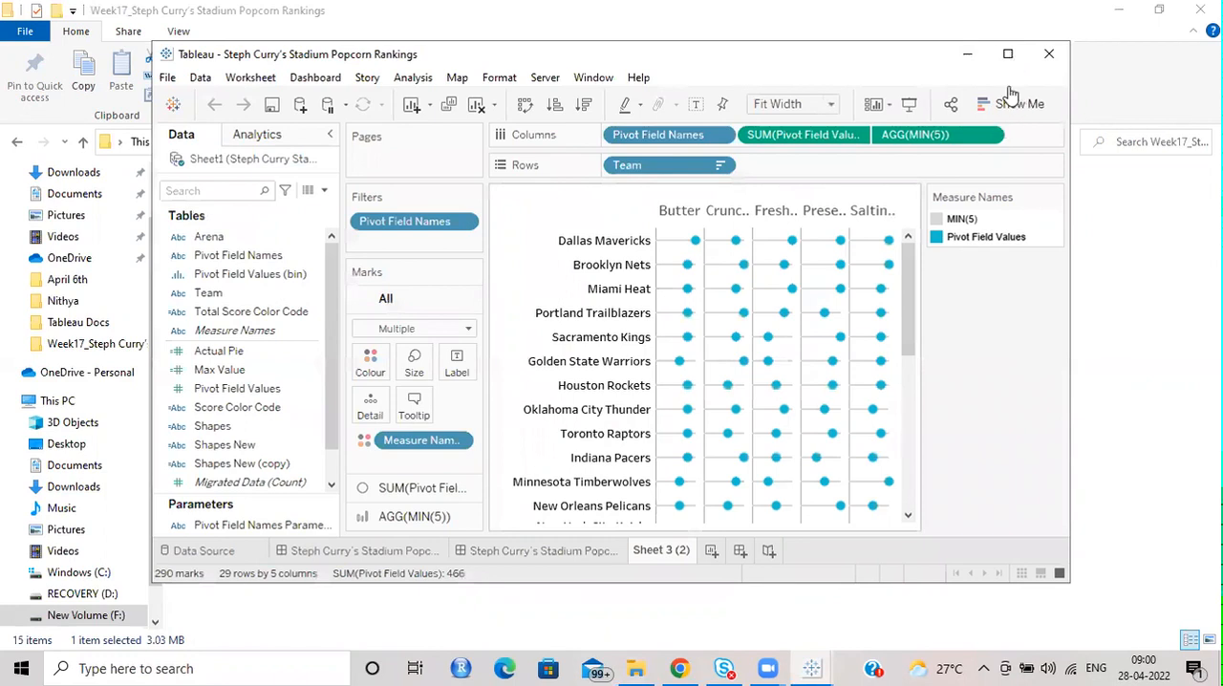
pyautogui.click(1007, 53)
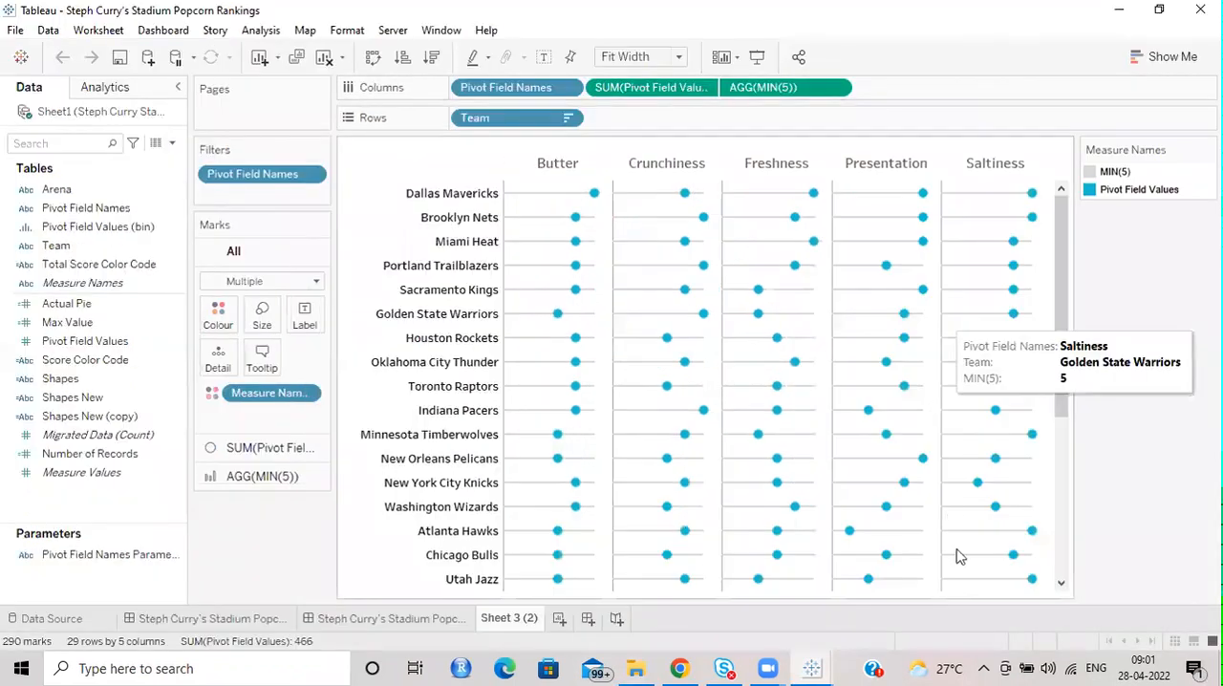
# In the Popcorn Ratings workbook's Version 3 sheet, change the SUM(Pivot Field Values) marks from bars to circles and enlarge them.
pyautogui.moveTo(811, 668)
pyautogui.click(715, 592)
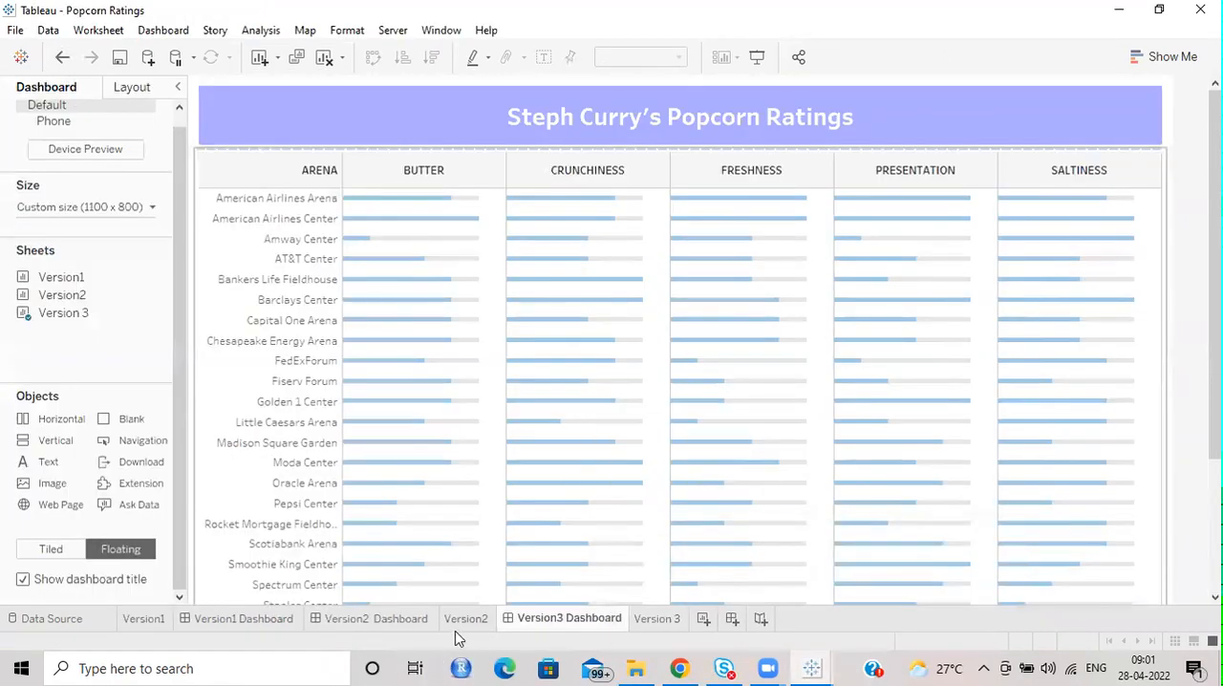
pyautogui.click(649, 619)
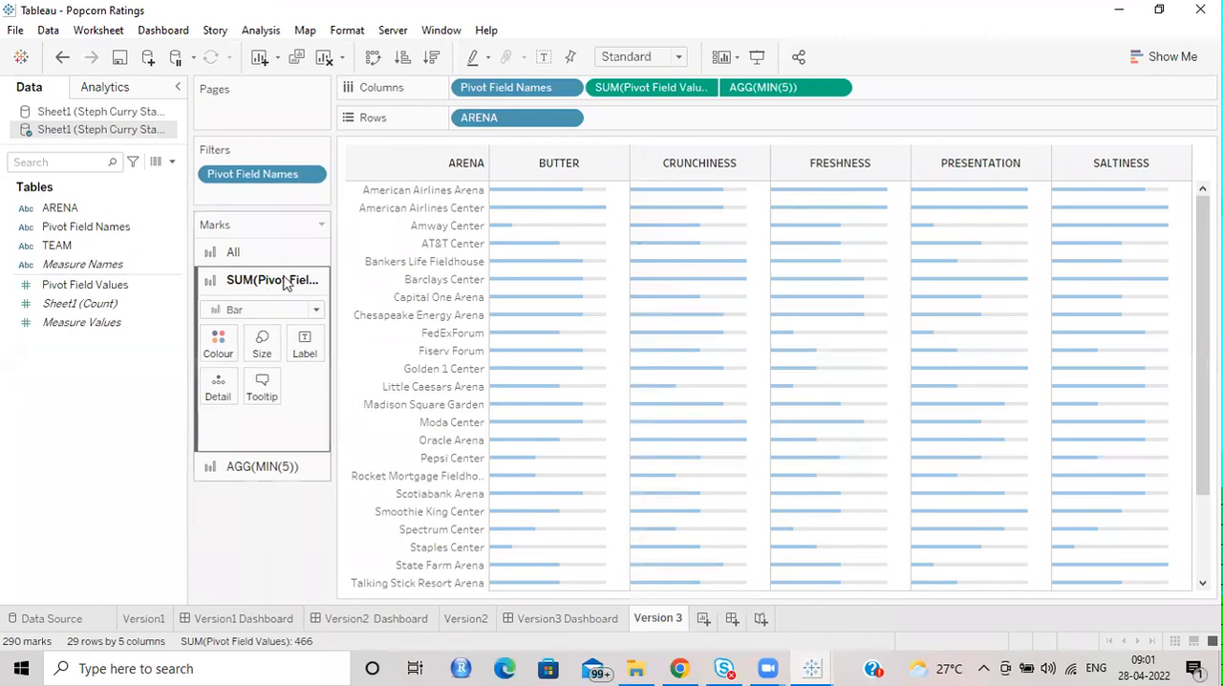
pyautogui.click(316, 314)
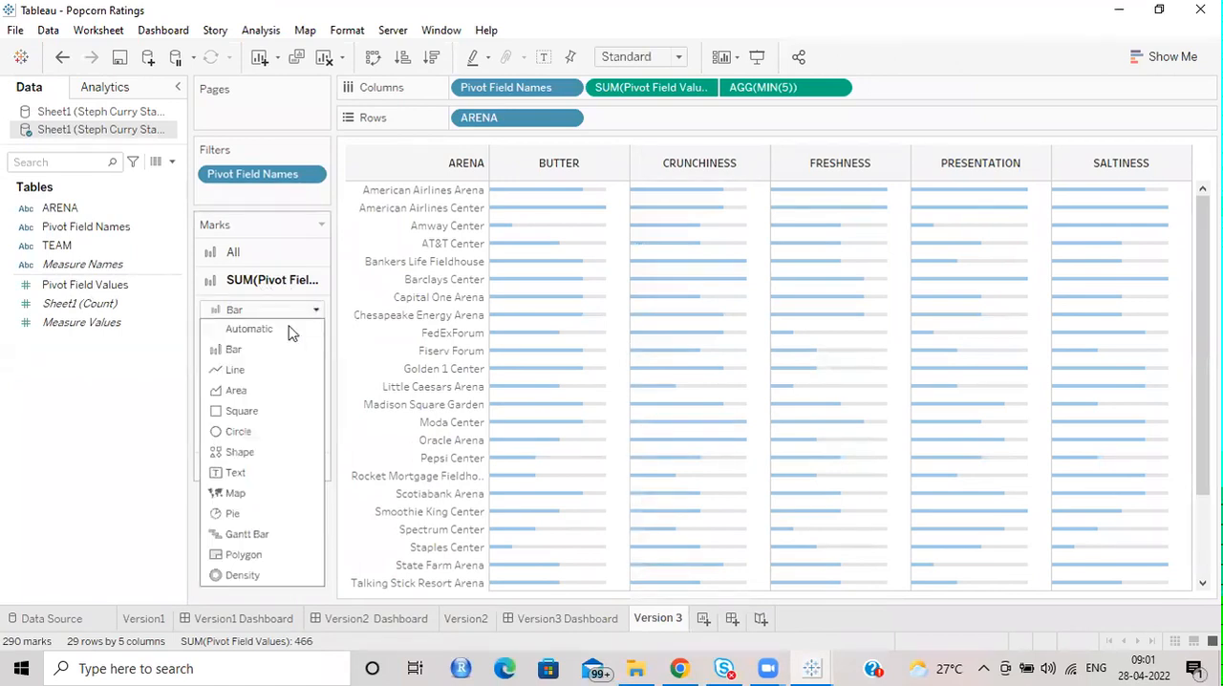
pyautogui.click(239, 438)
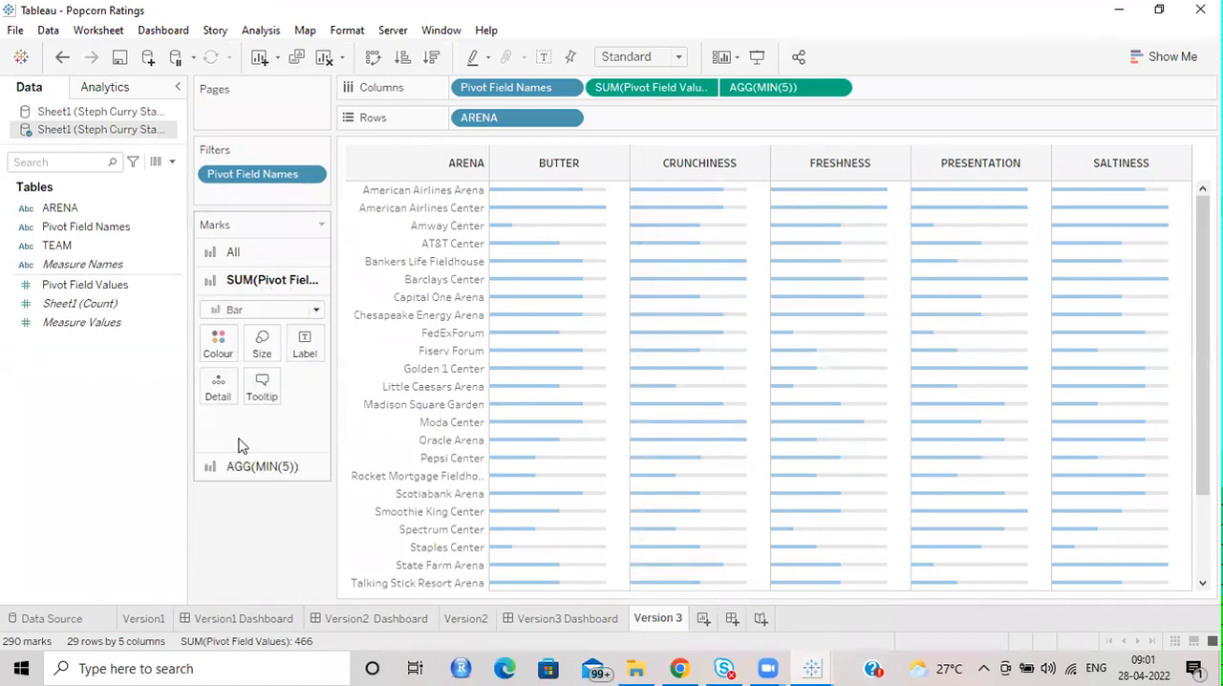
pyautogui.click(262, 342)
pyautogui.click(306, 390)
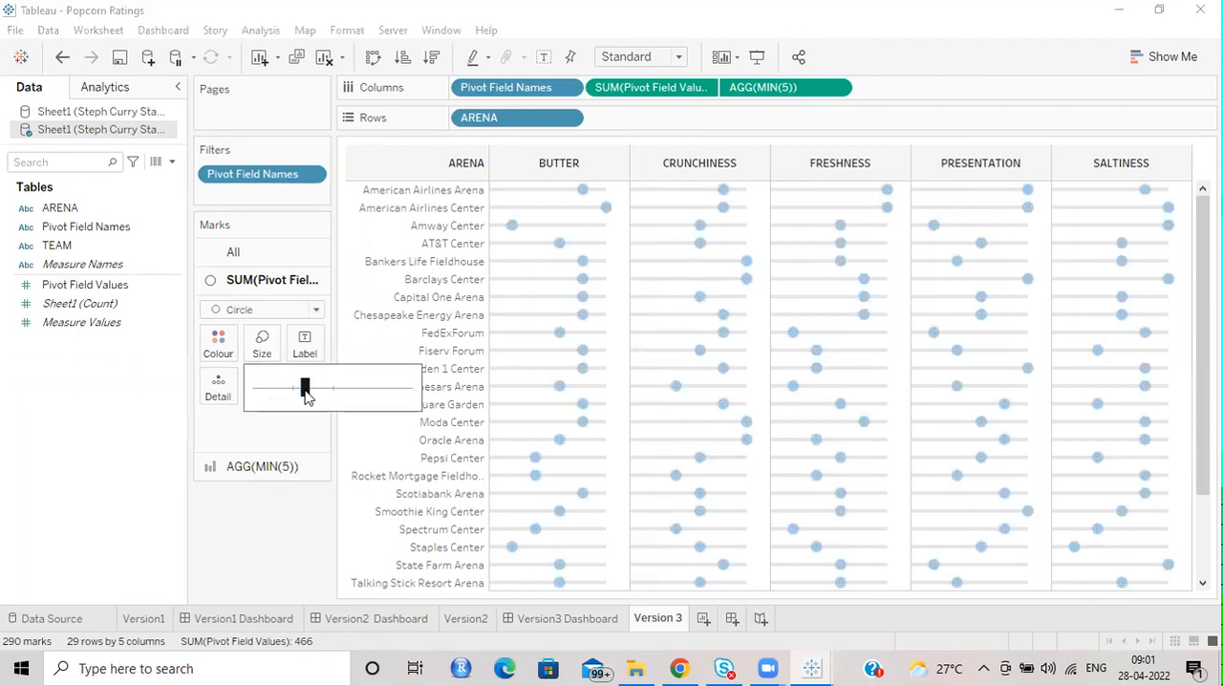
# Reduce the AGG(MIN(5)) bars to the smallest size so they form thin lines behind the circles.
pyautogui.click(262, 466)
pyautogui.click(261, 372)
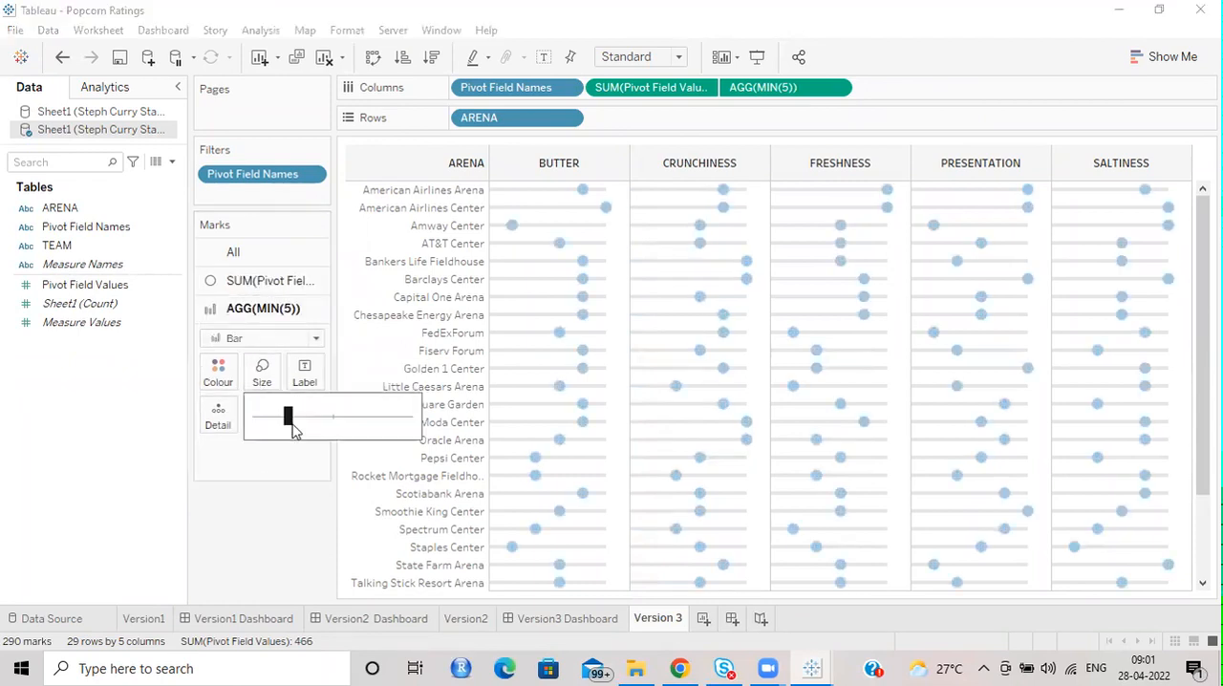
pyautogui.moveTo(236, 414); pyautogui.dragTo(237, 418)
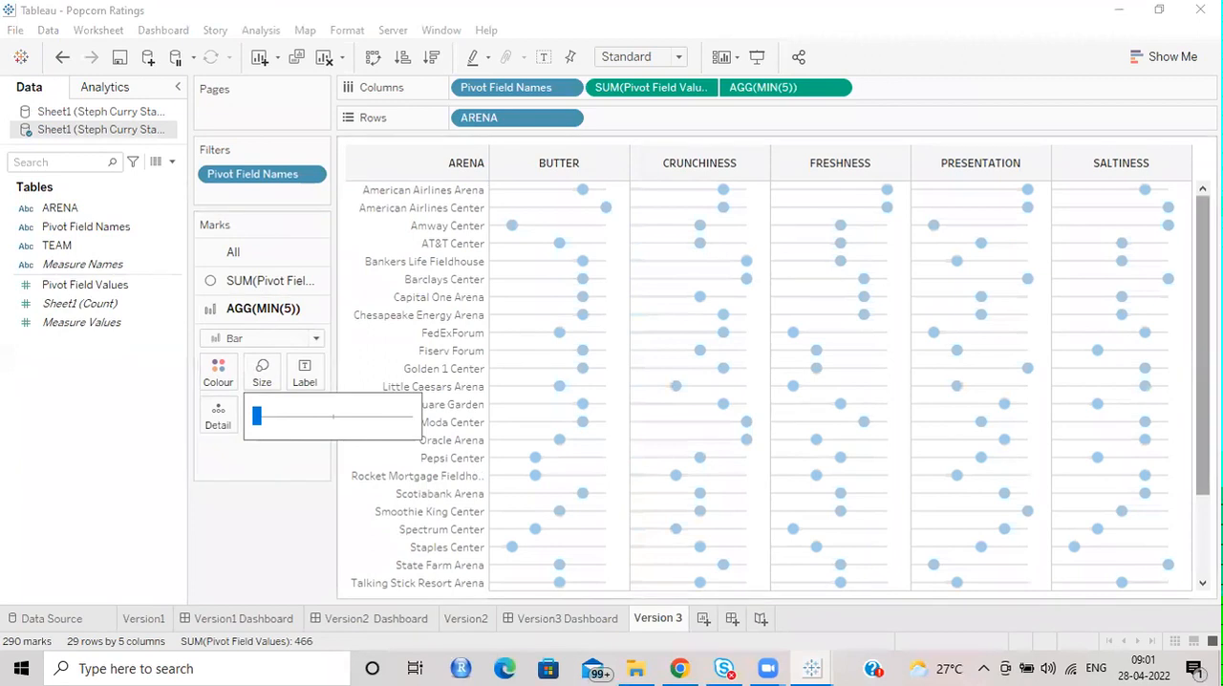
pyautogui.press('Escape')
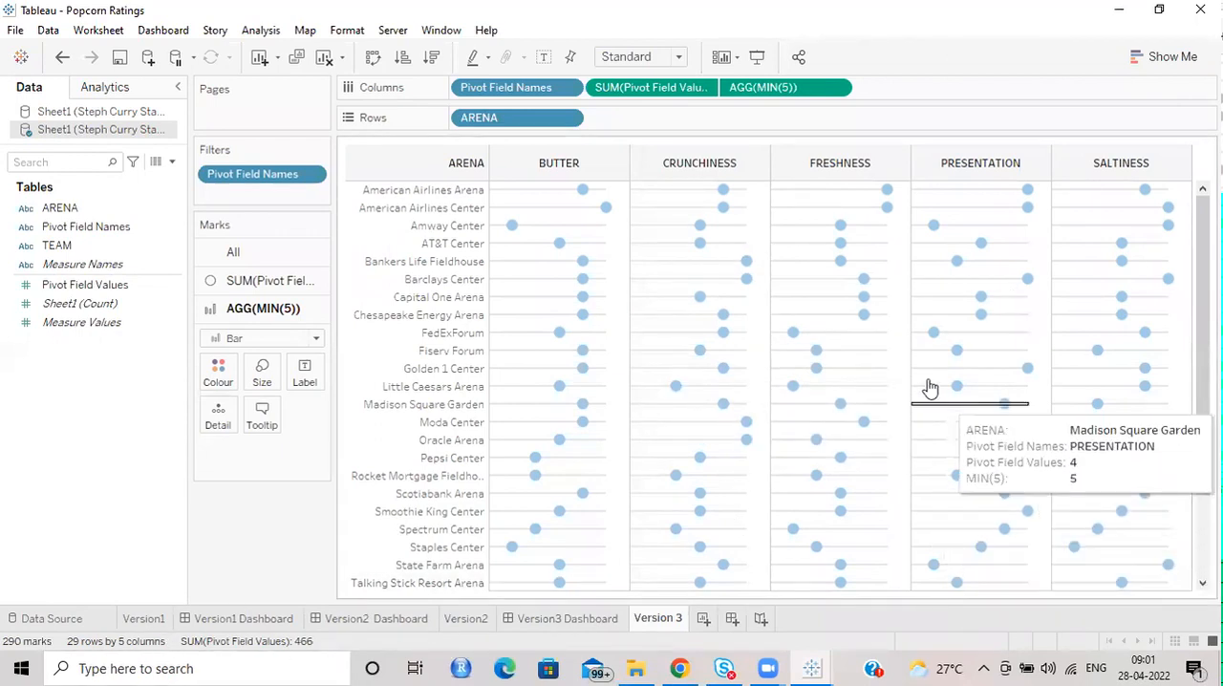
# Make the SUM(Pivot Field Values) circles slightly smaller.
pyautogui.click(270, 280)
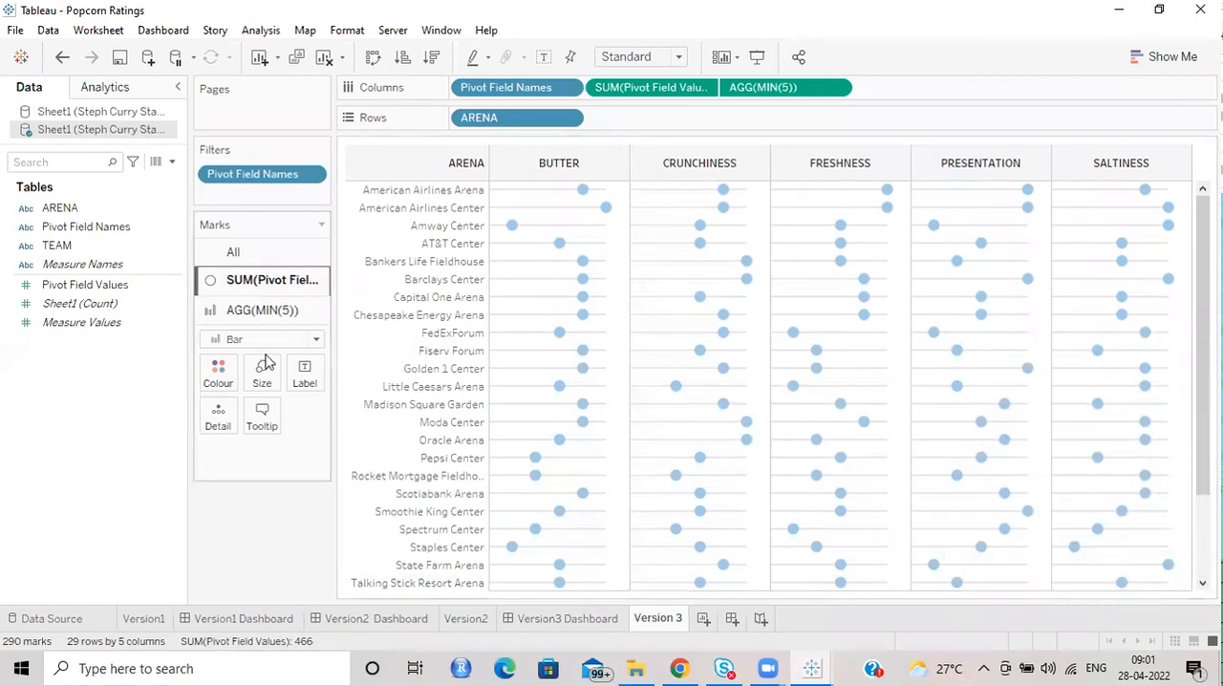
pyautogui.click(262, 344)
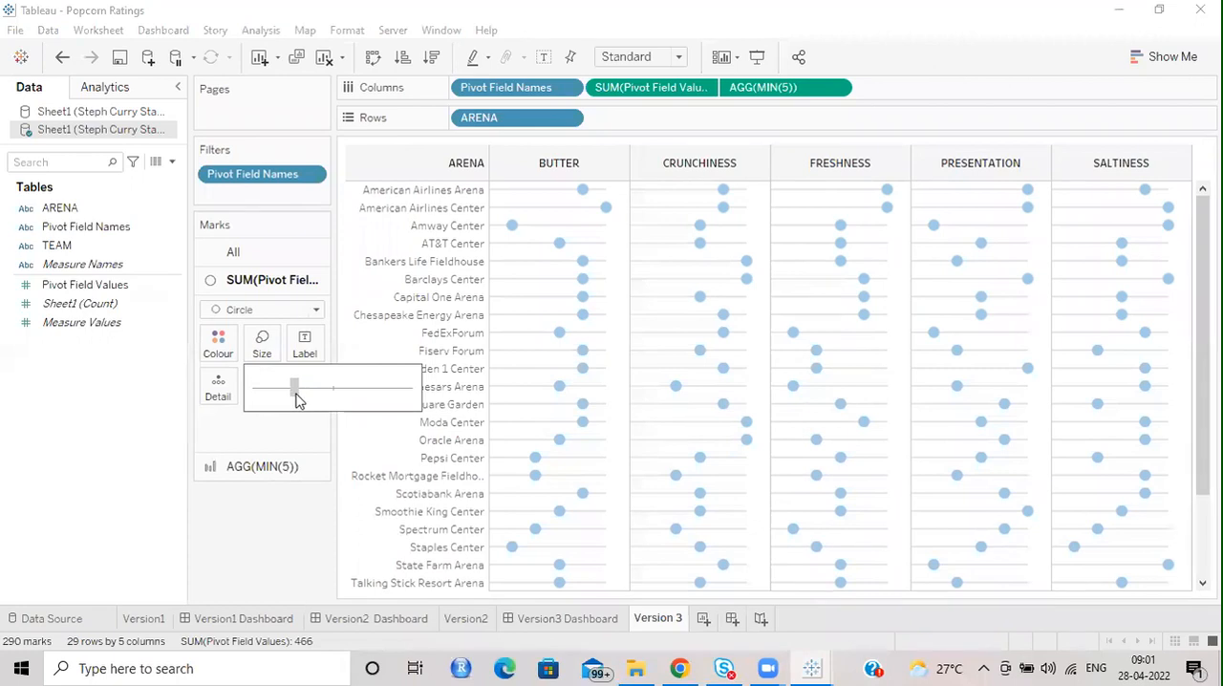
pyautogui.click(351, 443)
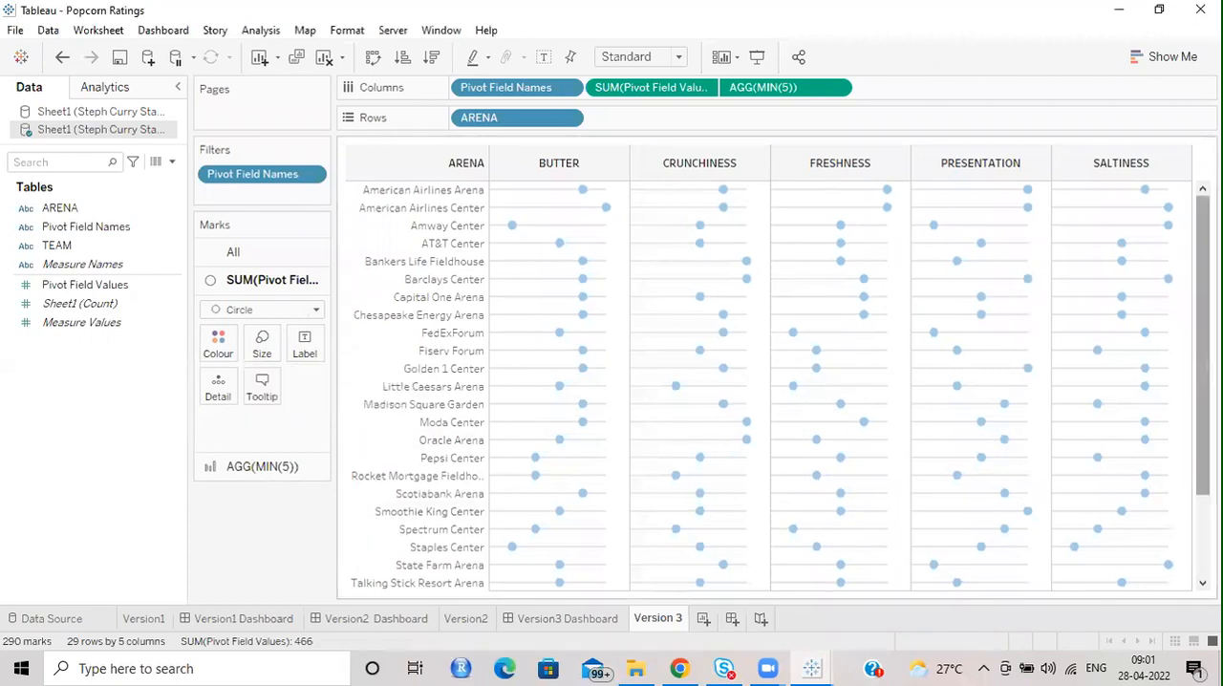
# Switch to the Steph Curry's Stadium Popcorn Rankings workbook and view its first dashboard with the star ratings per category.
pyautogui.moveTo(820, 664)
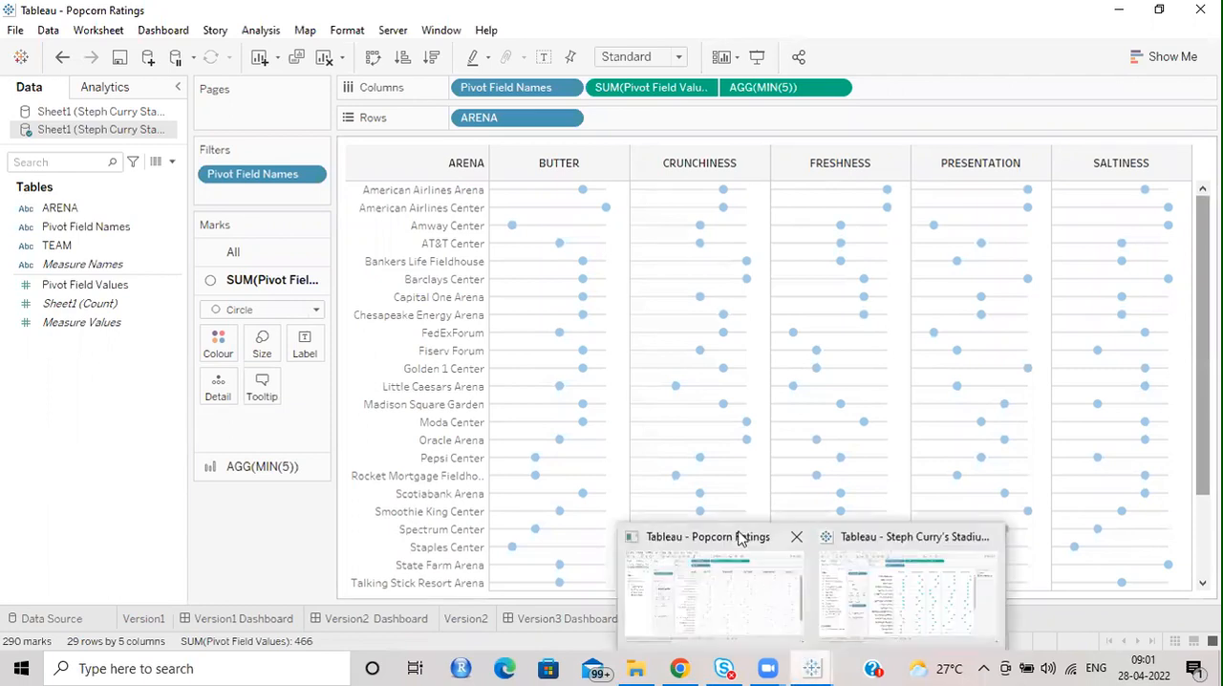
pyautogui.click(877, 536)
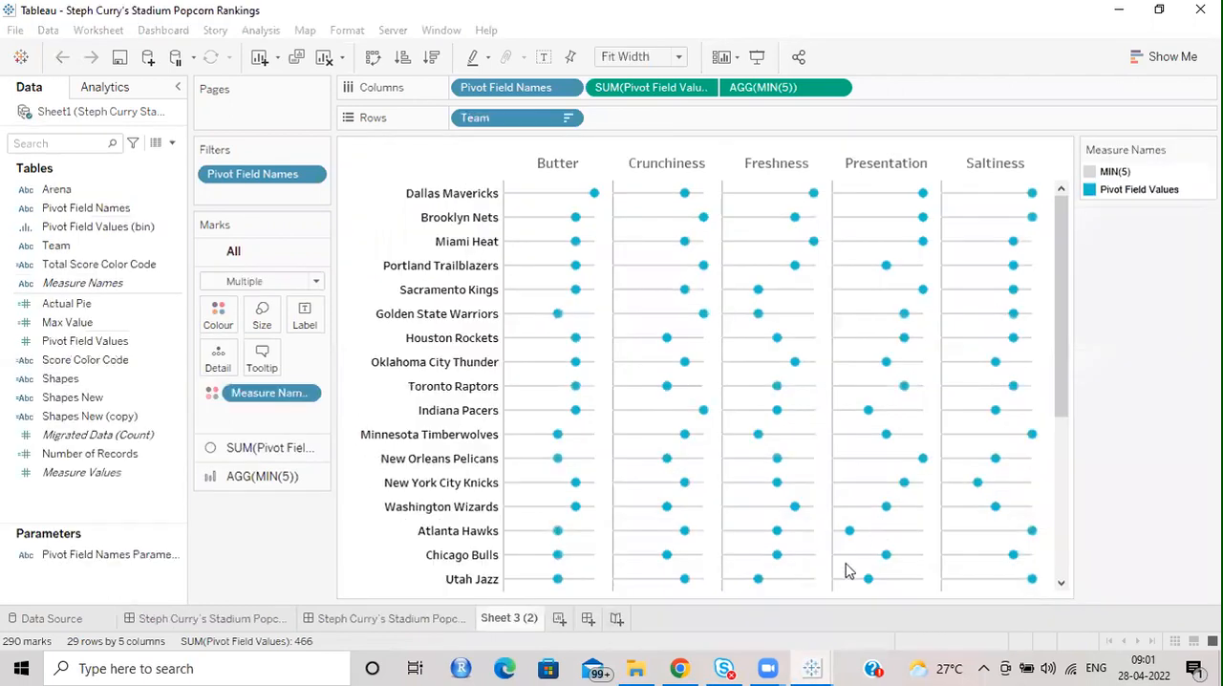
pyautogui.click(358, 619)
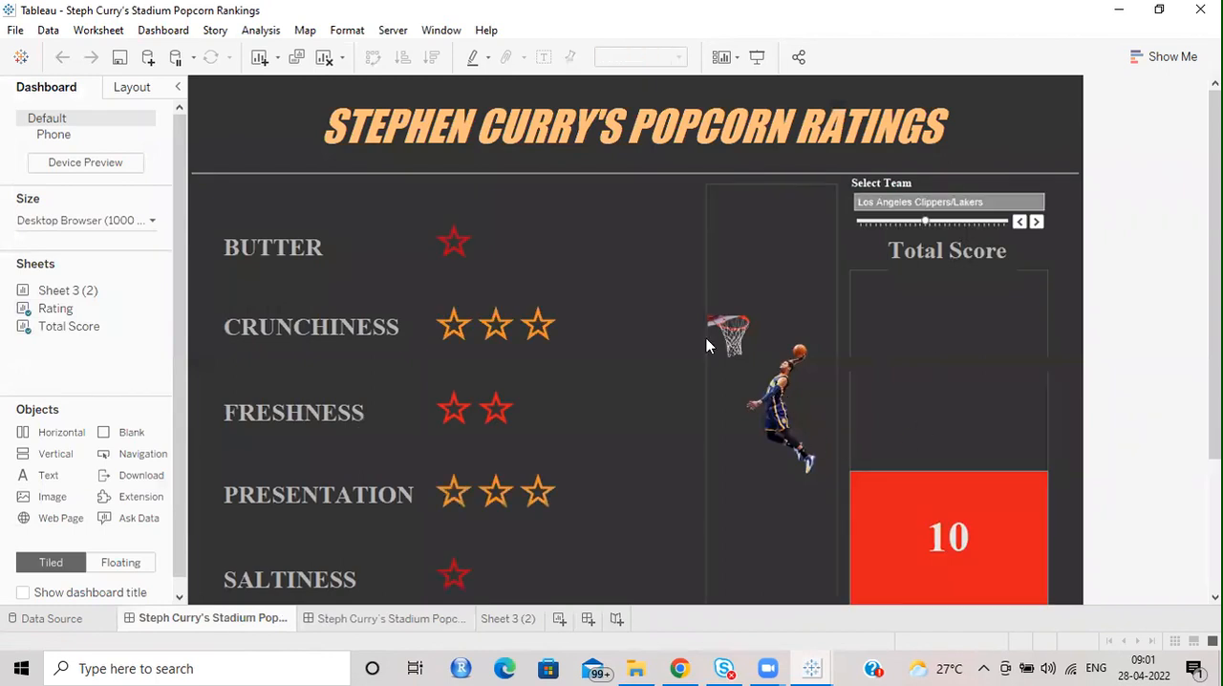
pyautogui.scroll(-3, 1061, 294)
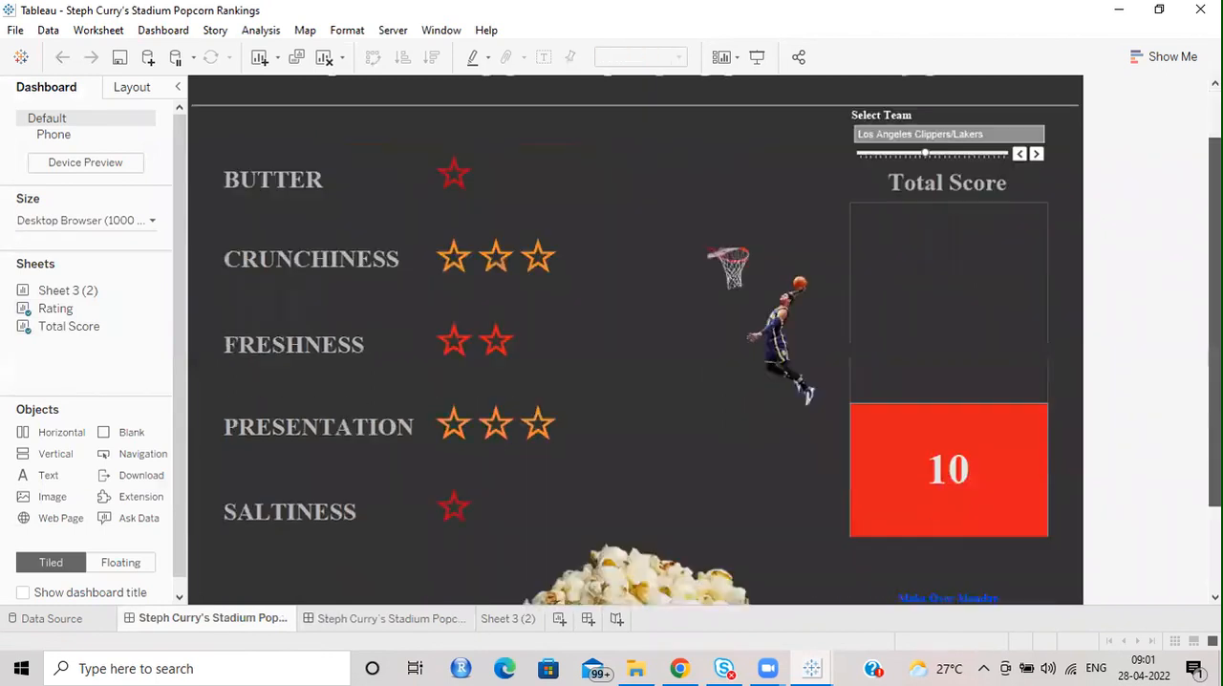
pyautogui.moveTo(1215, 292); pyautogui.dragTo(1216, 326)
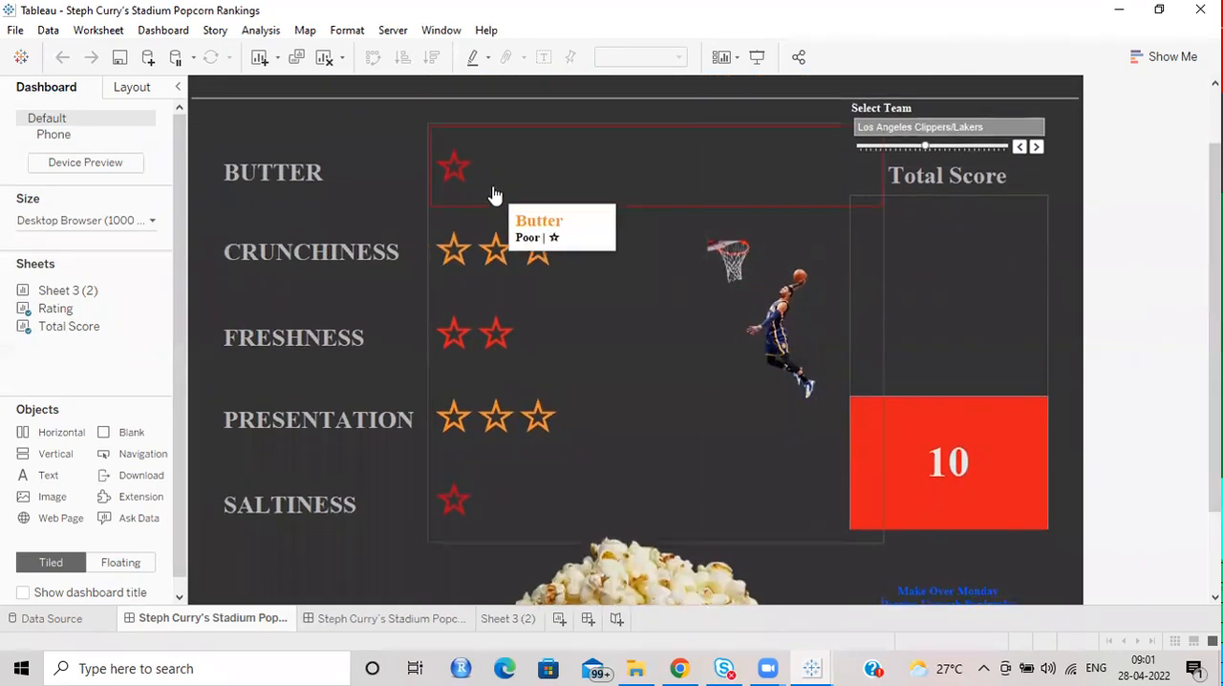
# Advance the team selection to Memphis Grizzlies and examine the tooltips of the star ratings and the total score bar.
pyautogui.click(1037, 147)
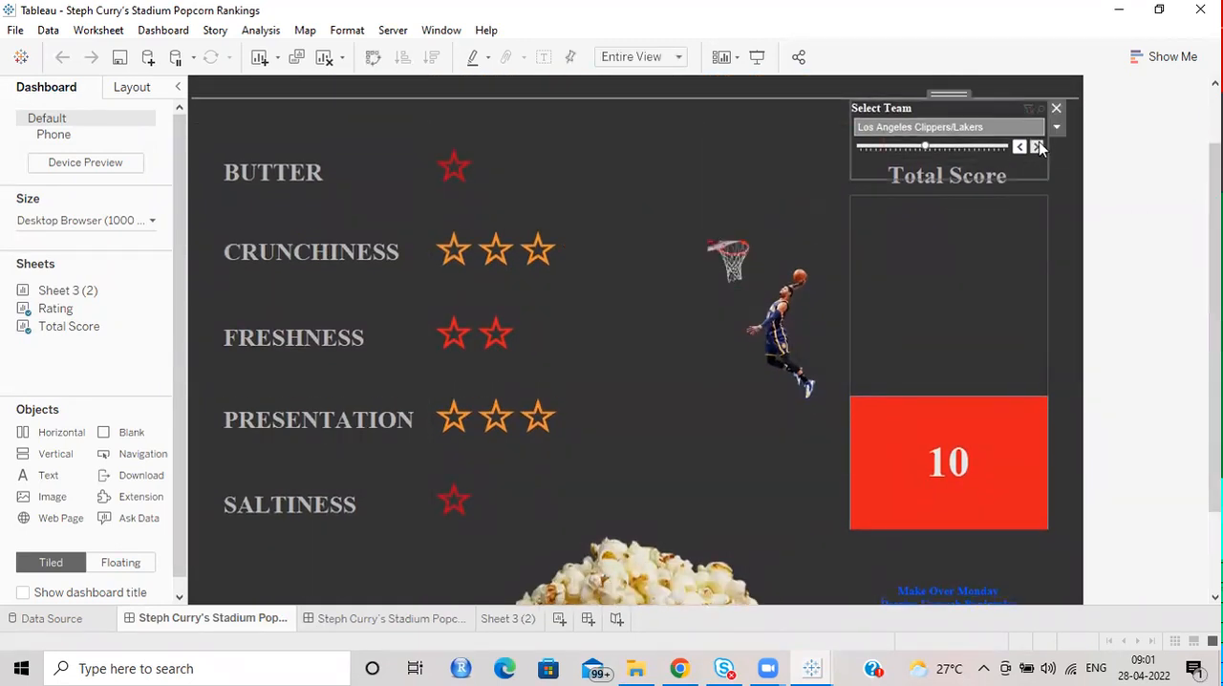
pyautogui.moveTo(513, 160)
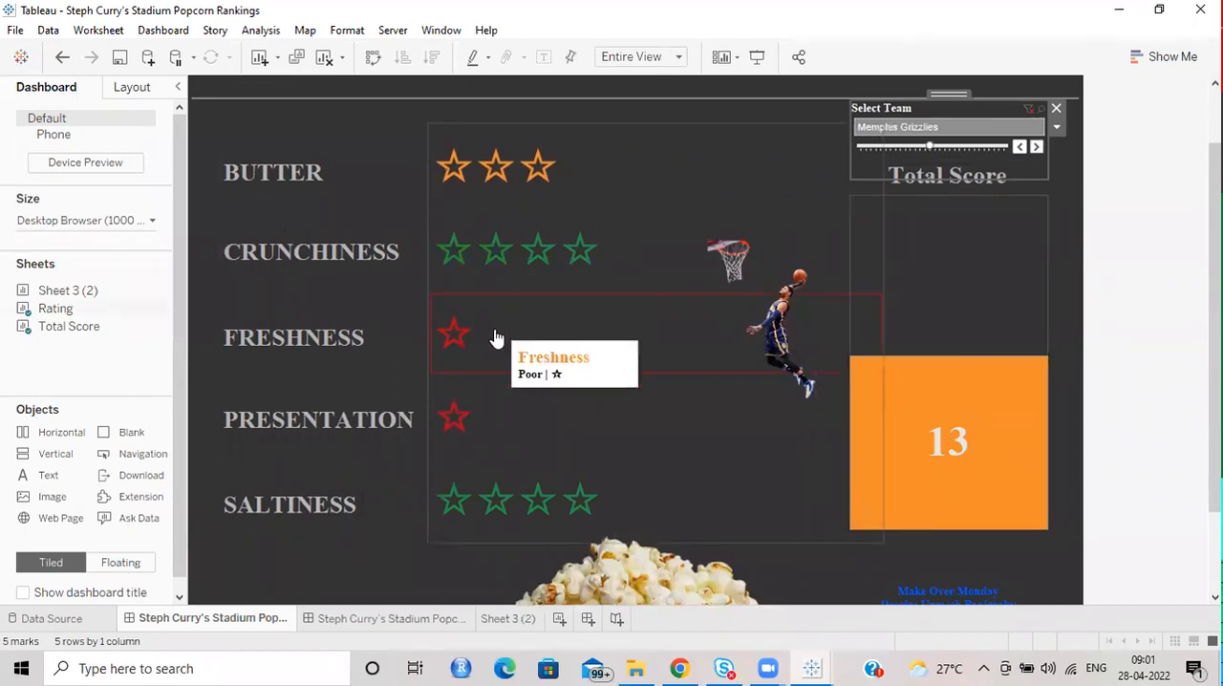
pyautogui.moveTo(612, 467)
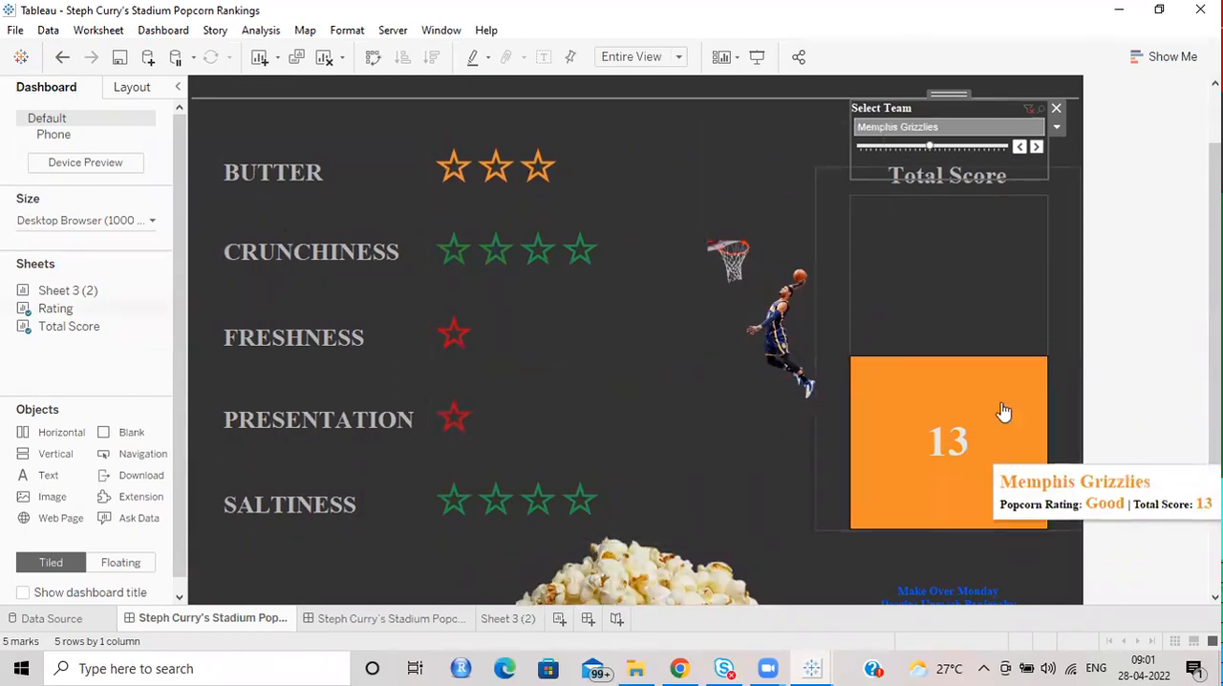
# Present the dashboard full screen, step through Miami Heat, Milwaukee Bucks and Minnesota Timberwolves to compare their ratings, and leave presentation mode.
pyautogui.click(756, 59)
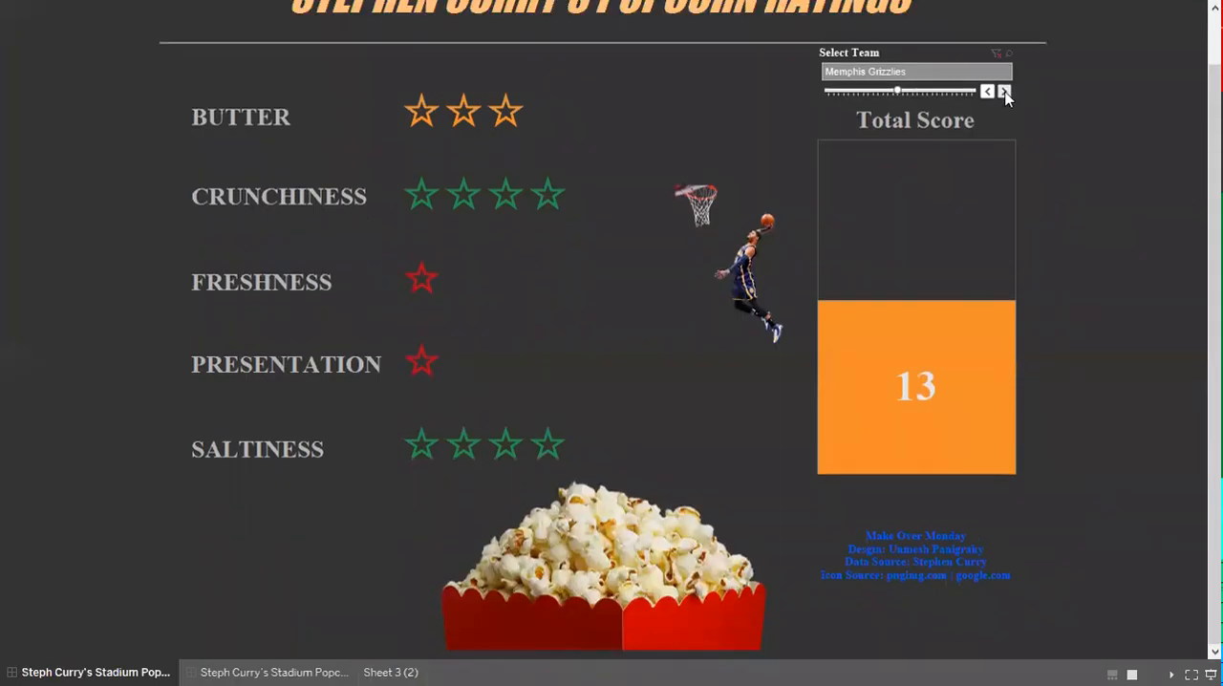
pyautogui.click(1004, 92)
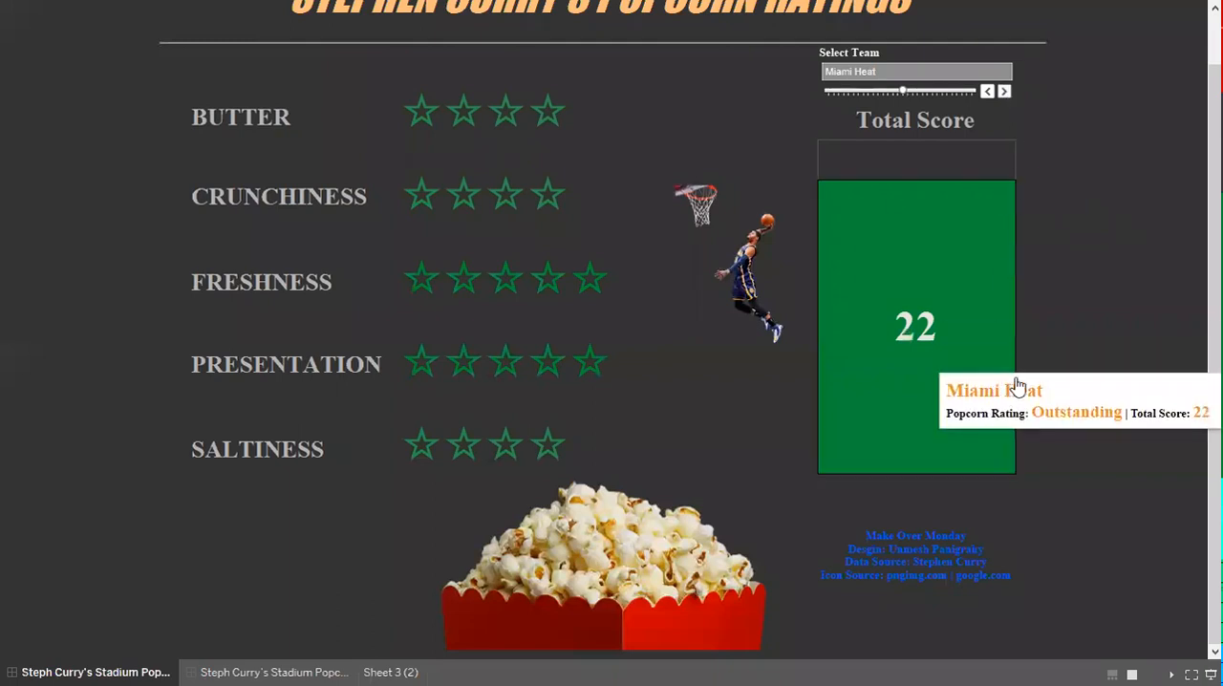
pyautogui.moveTo(927, 279)
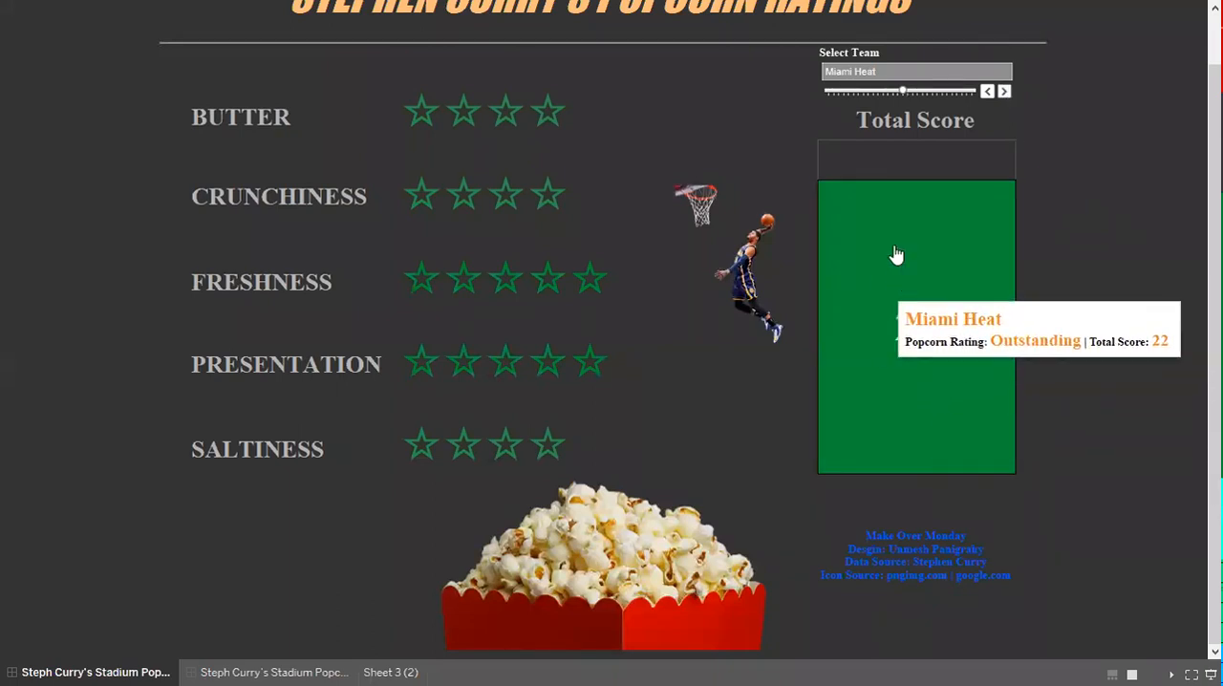
pyautogui.click(1004, 92)
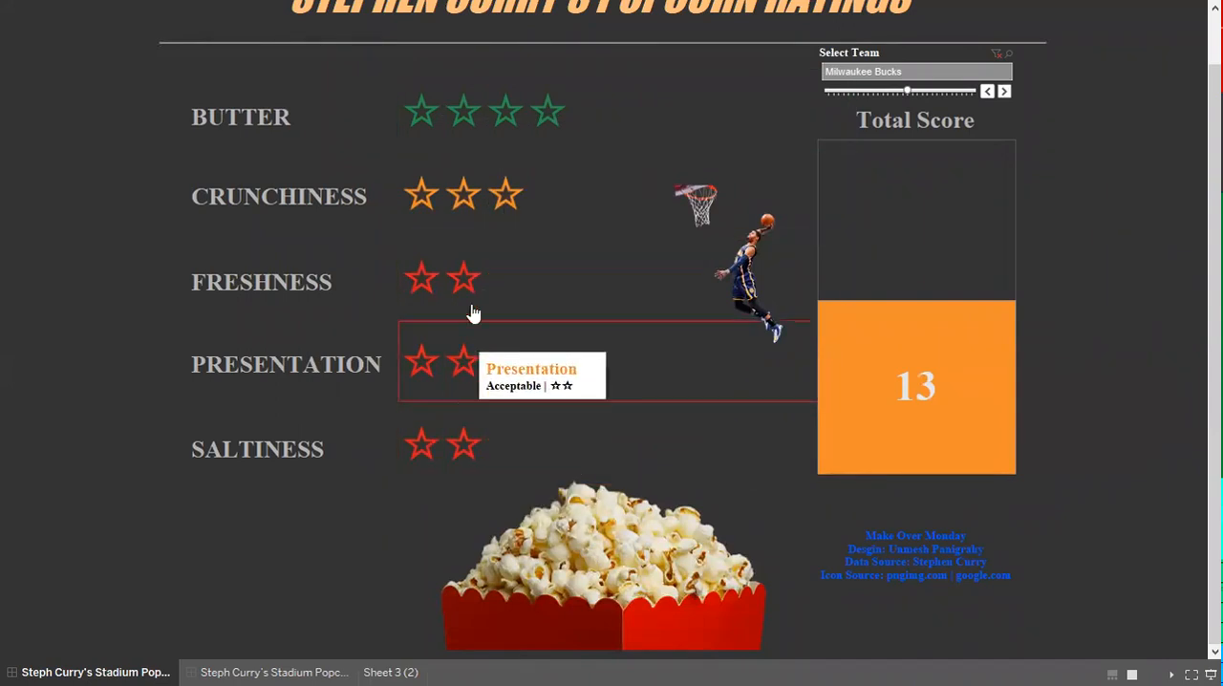
pyautogui.click(1005, 92)
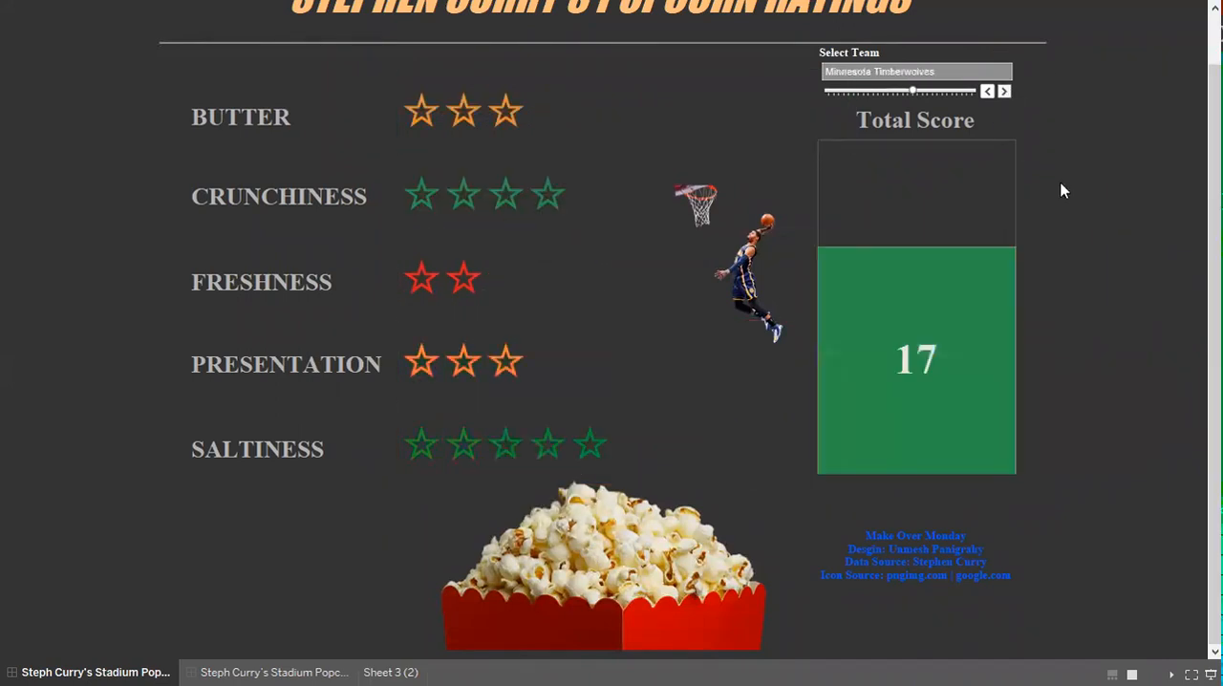
pyautogui.press('Escape')
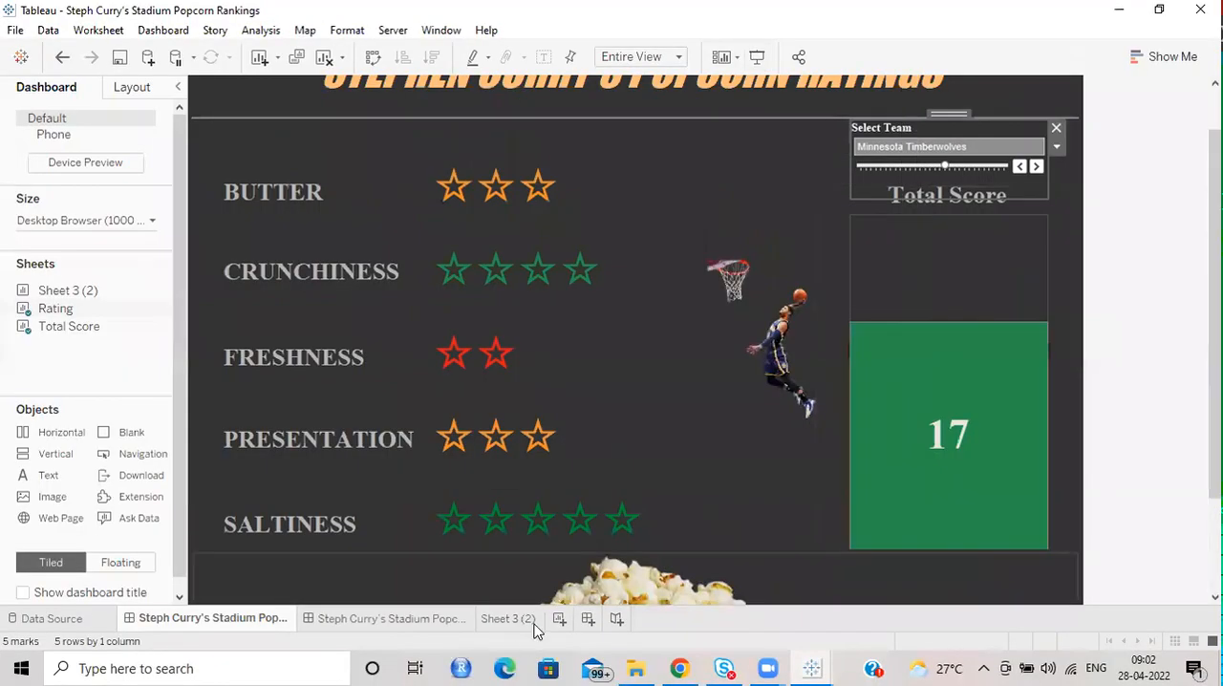
# Go from the dashboard's star-rating view to its underlying Rating worksheet.
pyautogui.moveTo(685, 198)
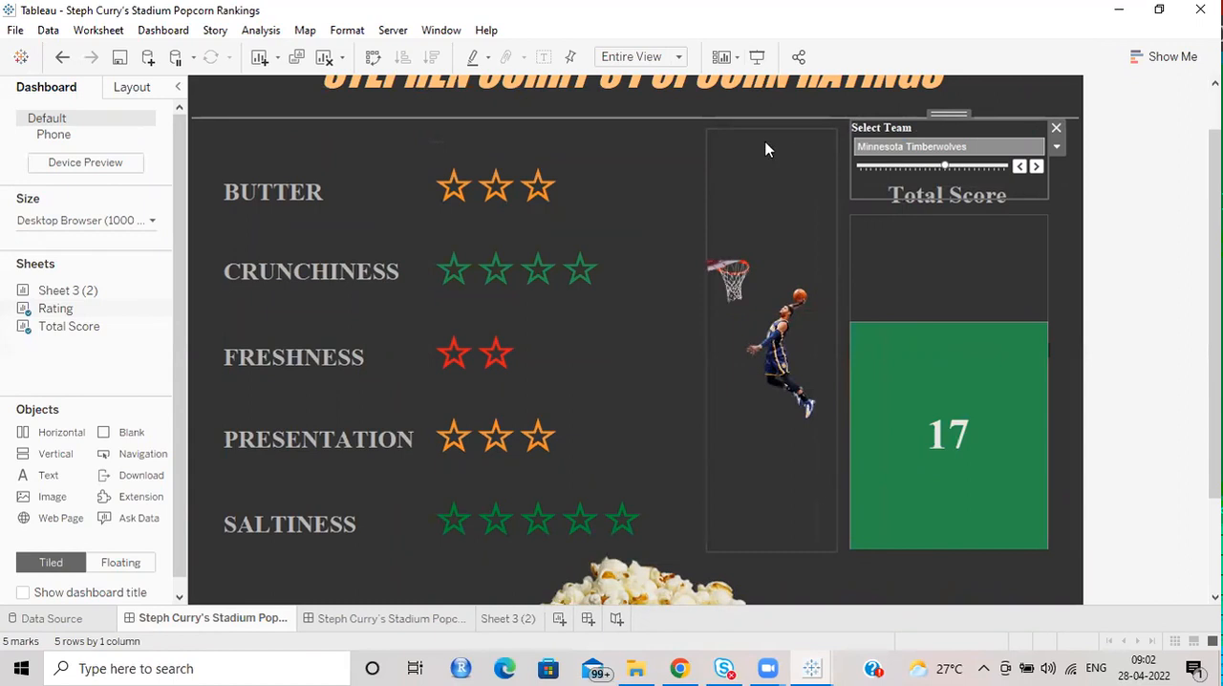
pyautogui.click(576, 167)
pyautogui.click(891, 169)
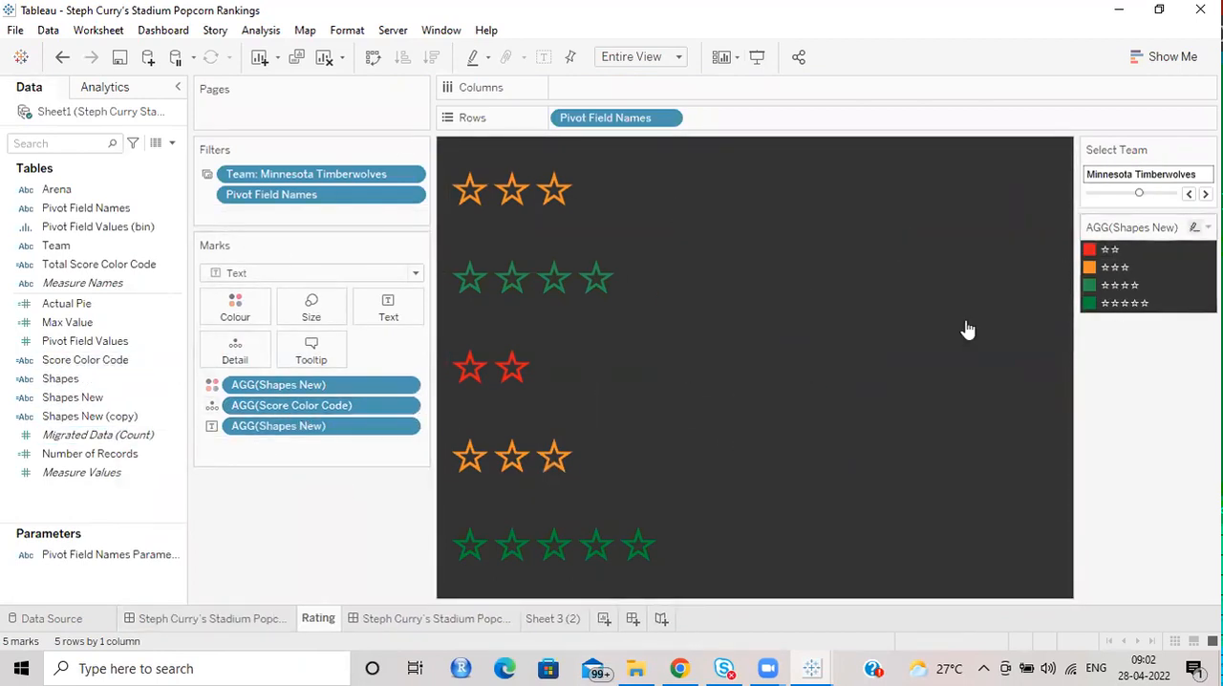
# Open the Shapes New calculated field for editing and examine how its formula turns each rating value into stars.
pyautogui.click(176, 401)
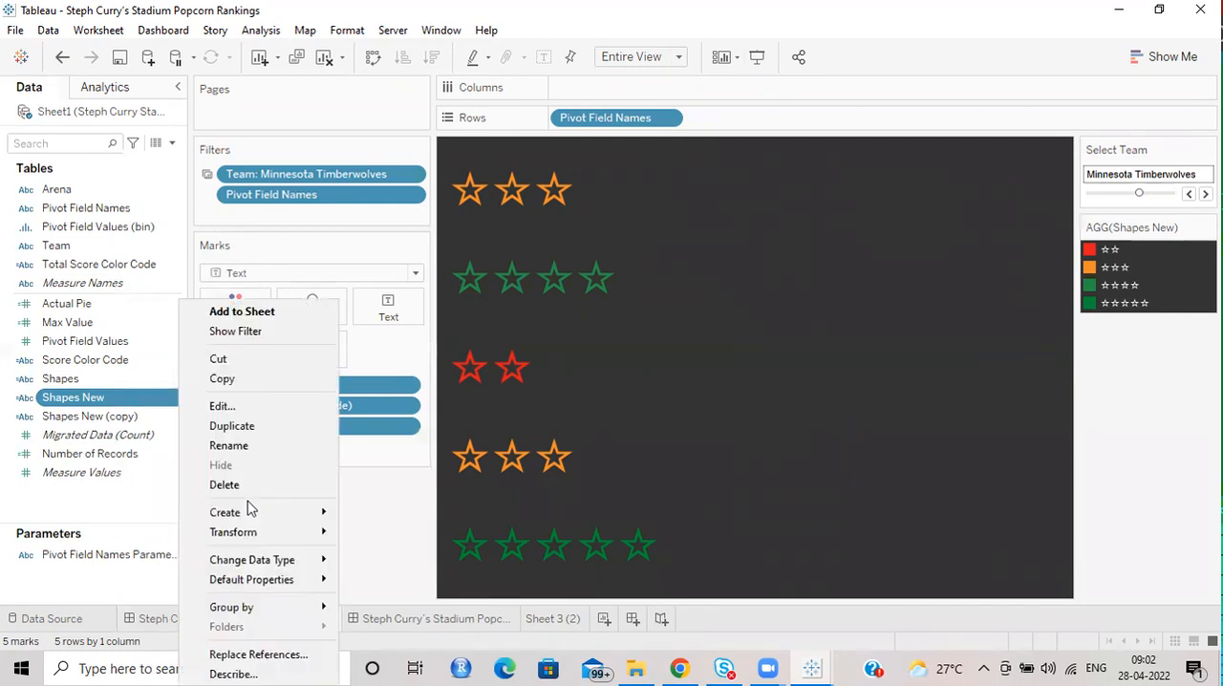
pyautogui.click(221, 407)
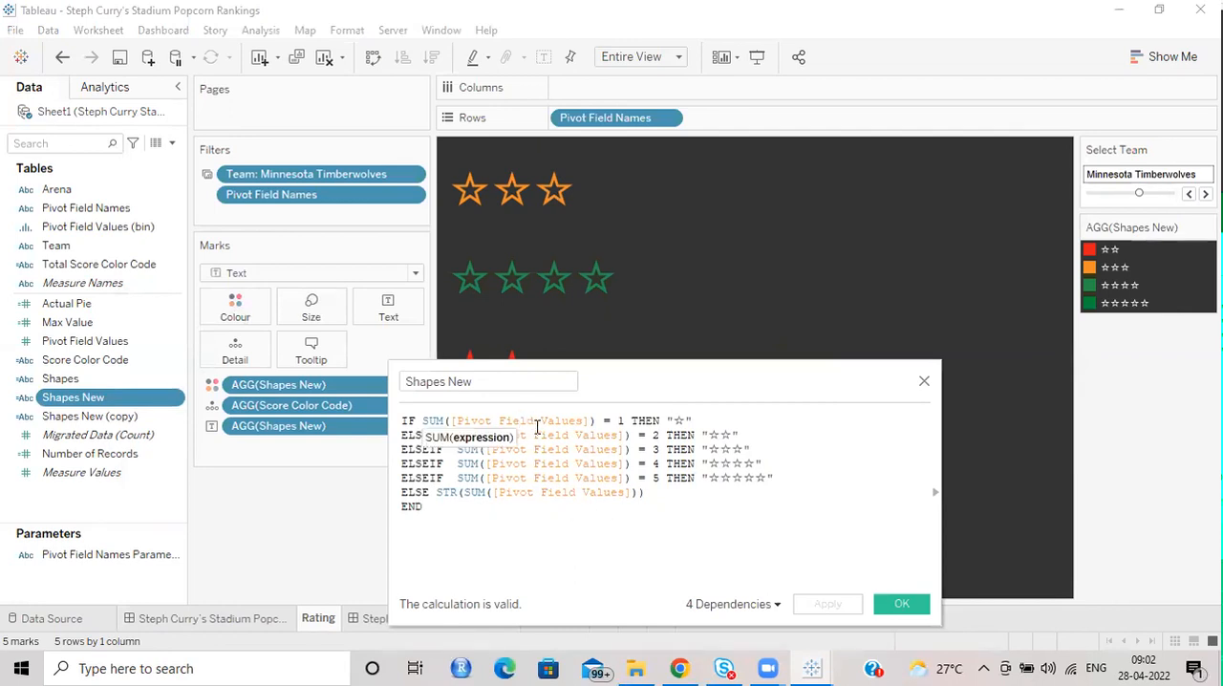
pyautogui.click(680, 421)
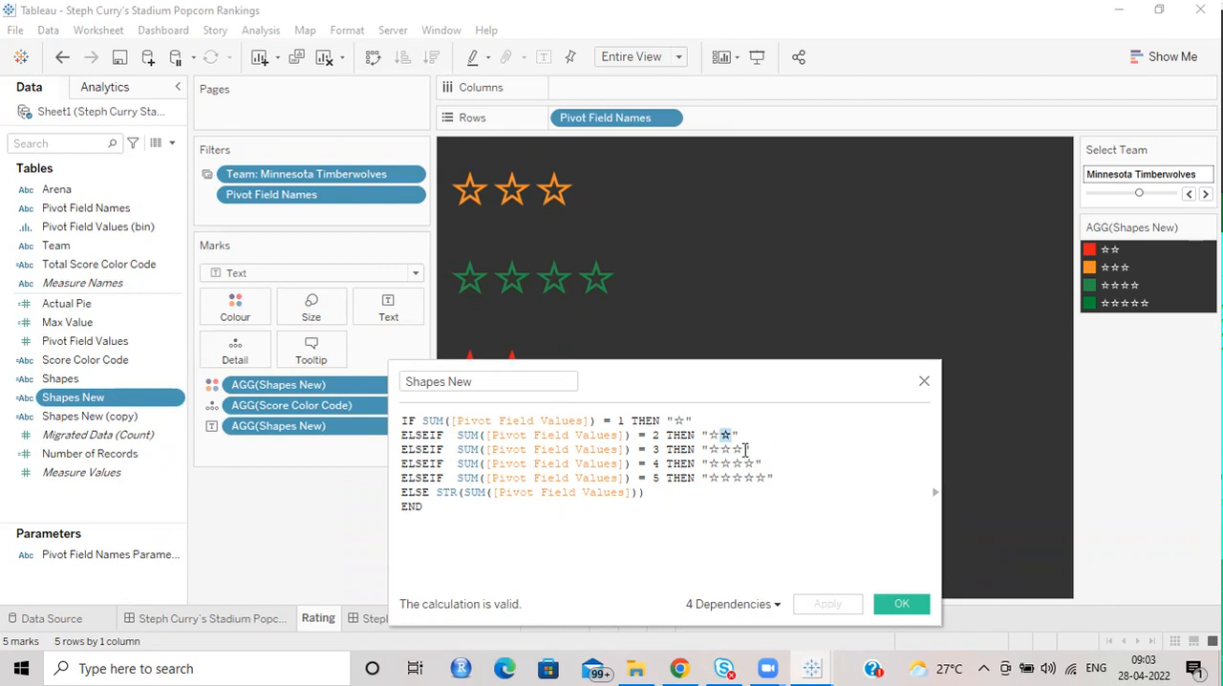
# Review the star strings the Shapes New formula returns for ratings 1 to 5, and close the calculation.
pyautogui.moveTo(782, 481); pyautogui.dragTo(655, 403)
pyautogui.click(772, 557)
pyautogui.click(924, 383)
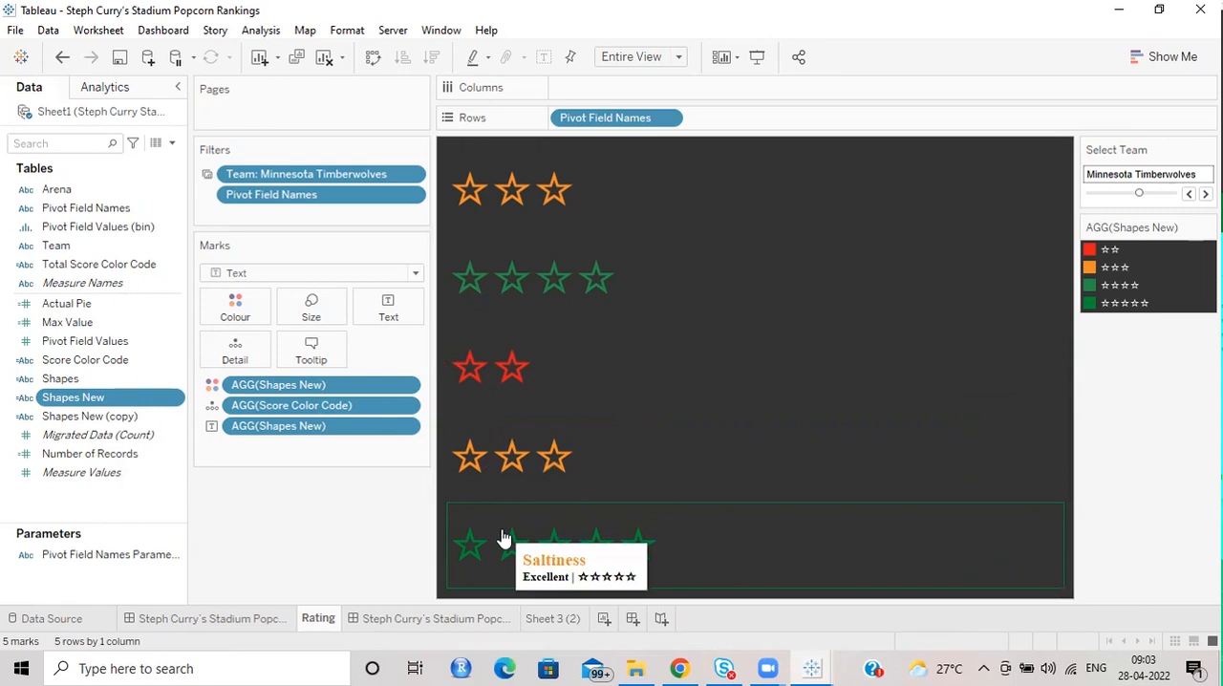
# Examine how the Rating worksheet's tooltip combines Pivot Field Names, Score Color Code and Shapes New, and close it without saving.
pyautogui.click(304, 353)
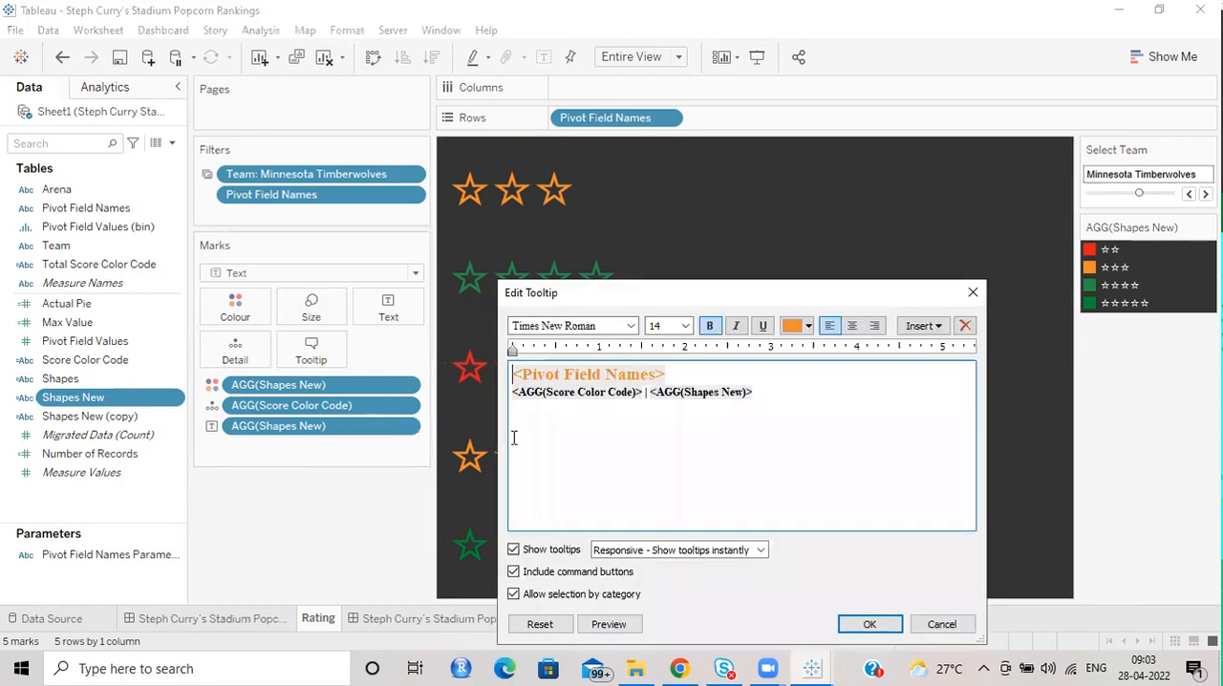
pyautogui.doubleClick(715, 392)
pyautogui.doubleClick(594, 393)
pyautogui.doubleClick(710, 392)
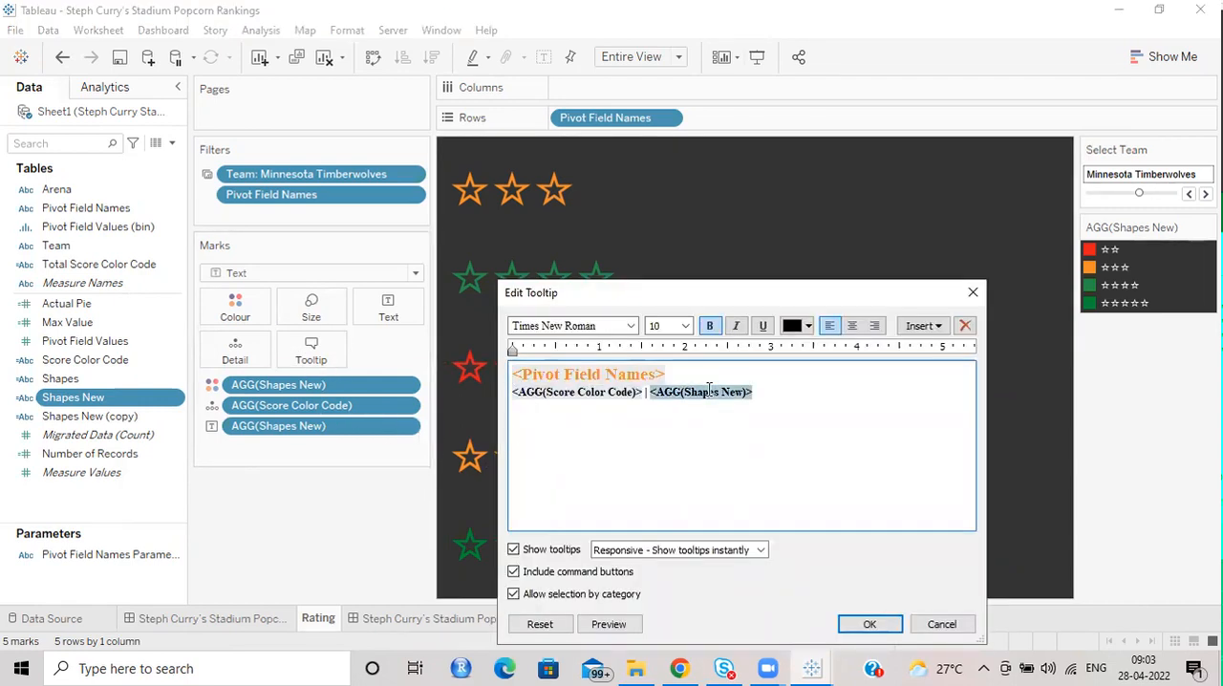
pyautogui.click(944, 626)
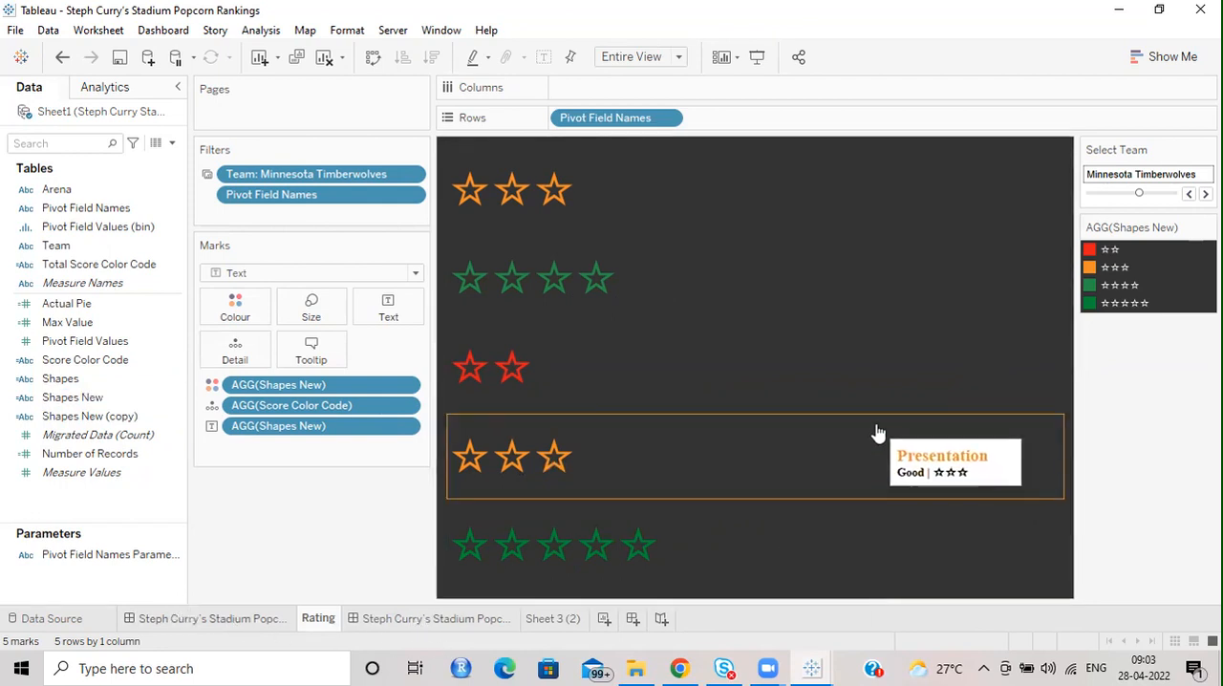
# Return to the star-rating dashboard and go from its total score bar to the underlying Total Score worksheet.
pyautogui.click(402, 627)
pyautogui.click(212, 618)
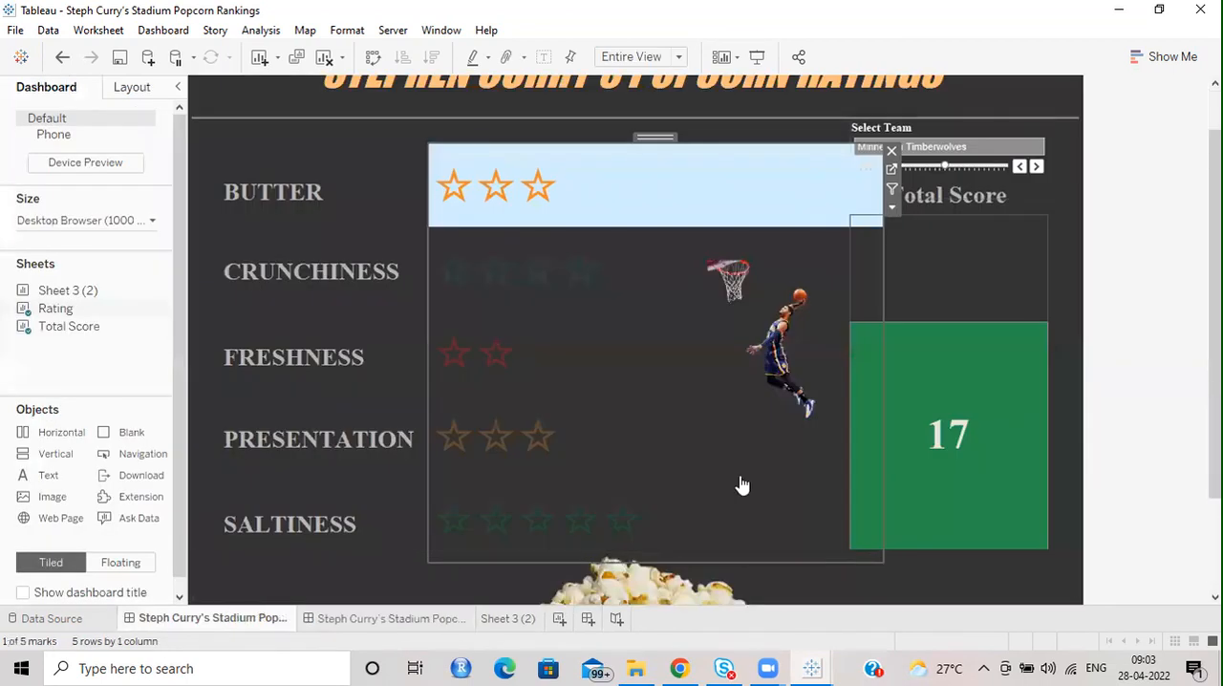
pyautogui.click(1036, 237)
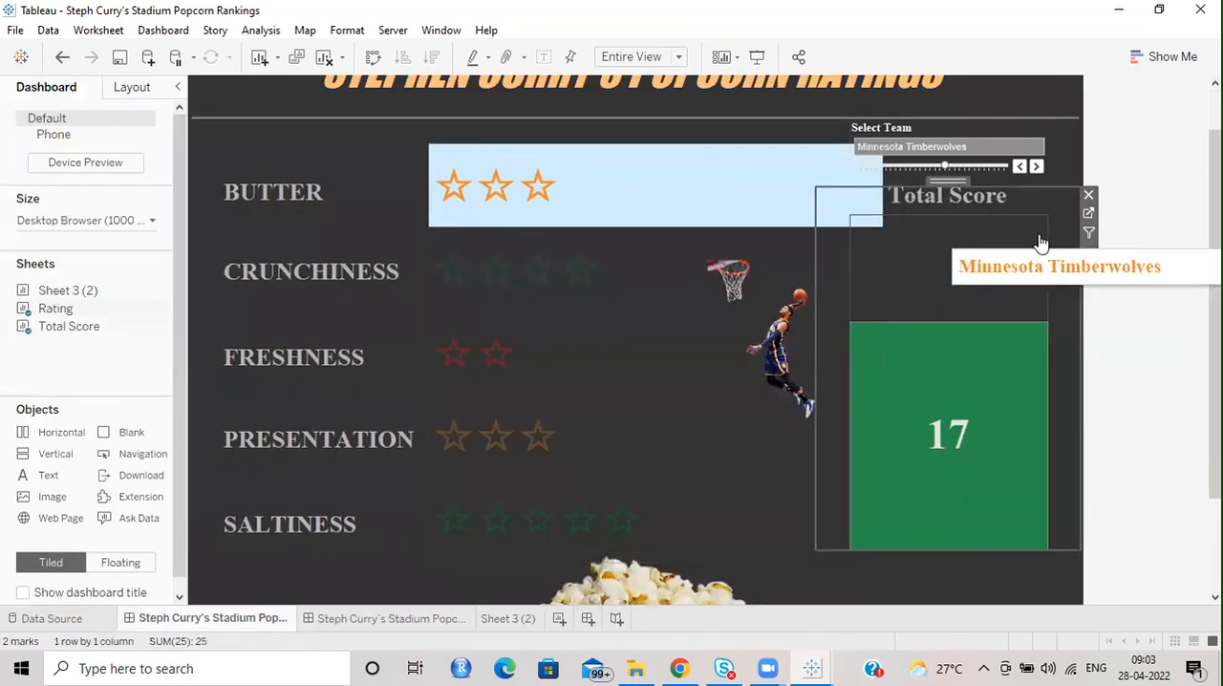
pyautogui.click(1089, 213)
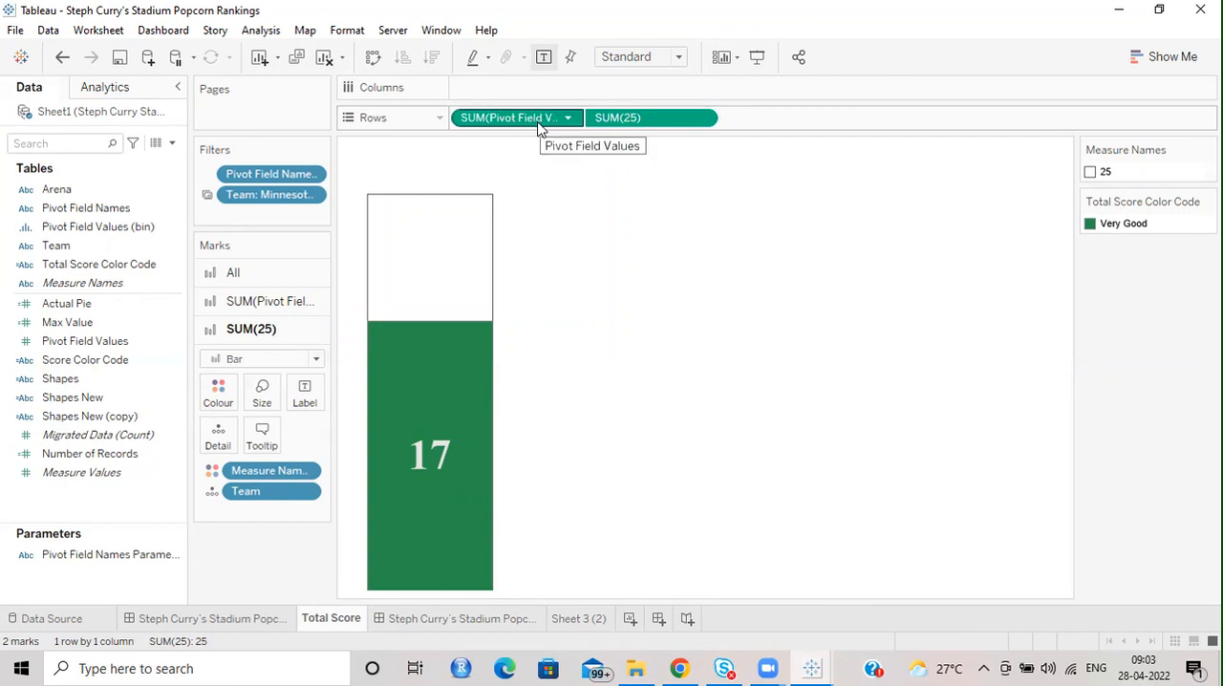
# Widen the shelves to show the full field names, and inspect the Pivot Field Names filter without changing it.
pyautogui.moveTo(332, 168); pyautogui.dragTo(395, 168)
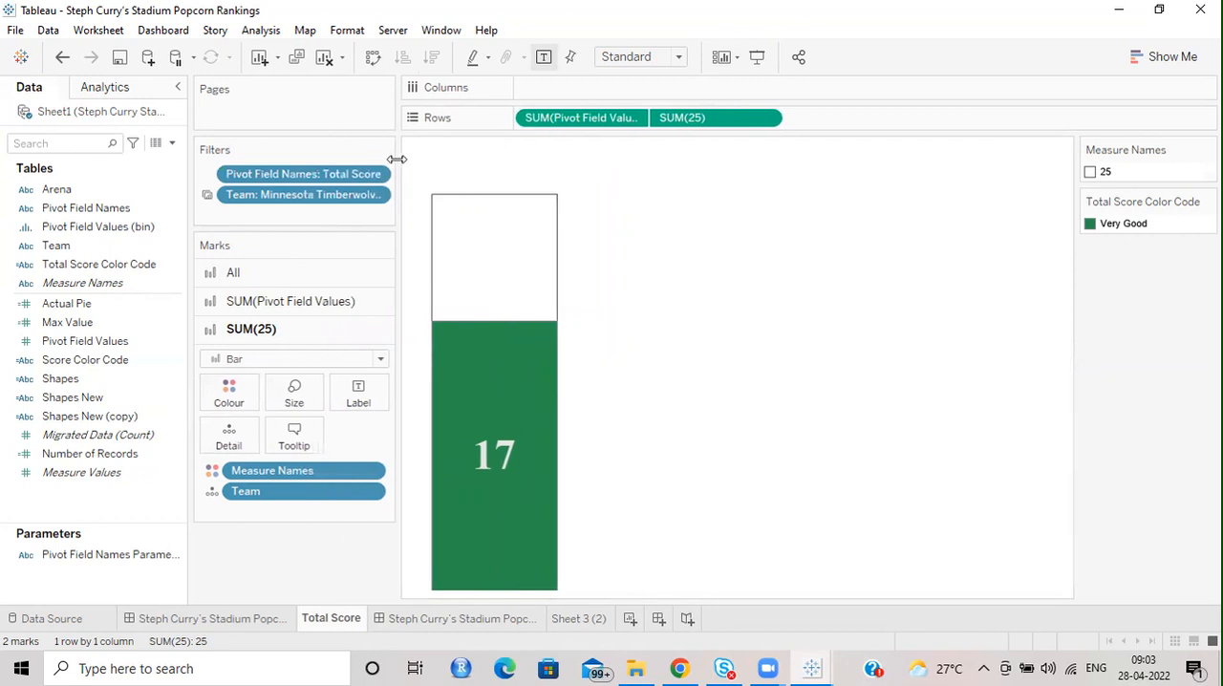
pyautogui.click(375, 174)
pyautogui.click(277, 197)
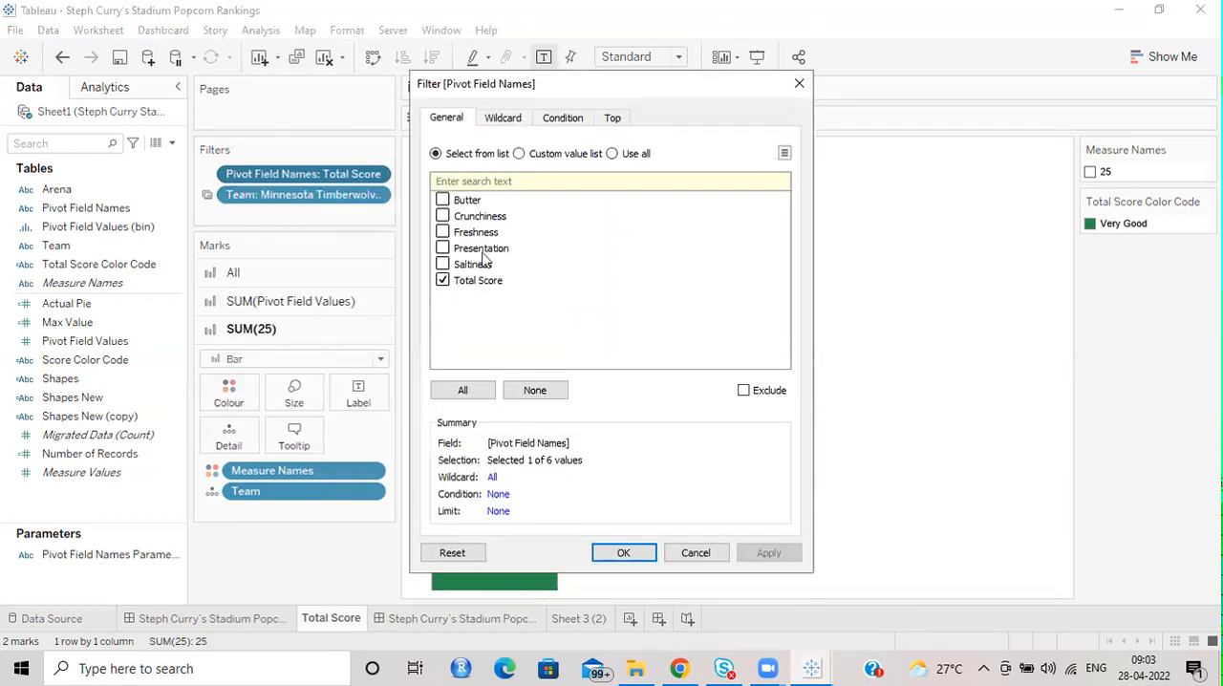
pyautogui.click(679, 554)
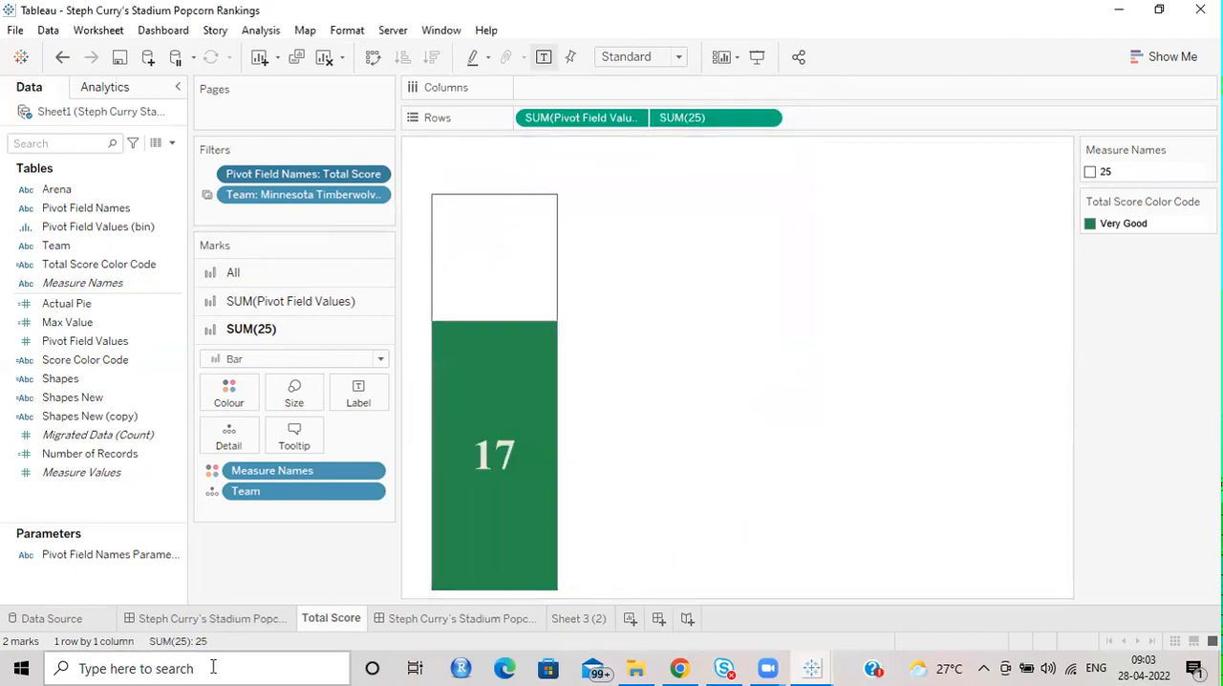
# Go to the second popcorn rating dashboard and look through its star table of all teams.
pyautogui.click(228, 623)
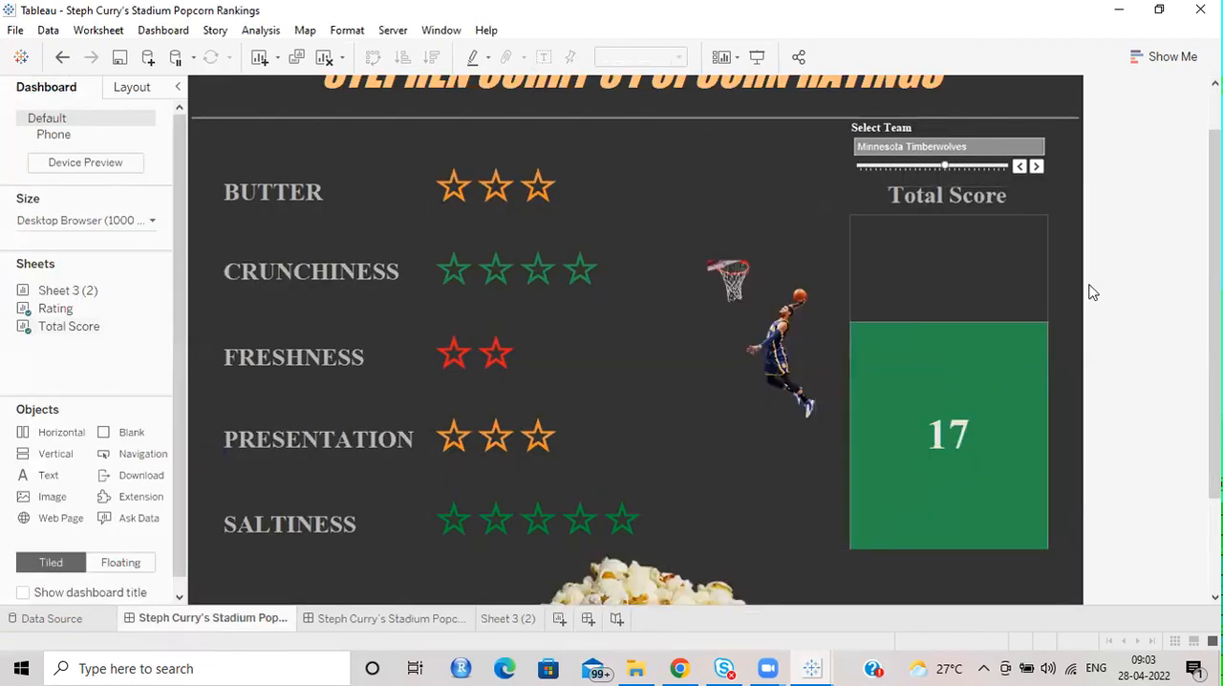
pyautogui.click(363, 619)
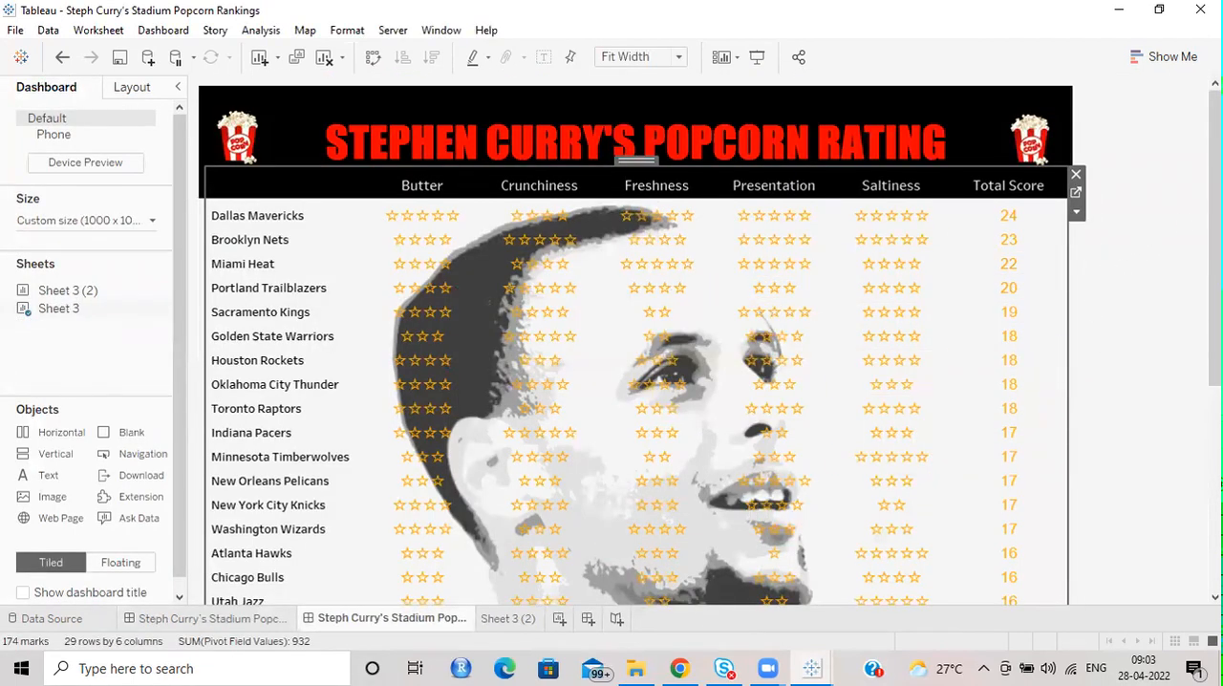
pyautogui.moveTo(1214, 239)
pyautogui.mouseDown()
pyautogui.moveTo(1215, 430)
pyautogui.moveTo(1215, 240)
pyautogui.mouseUp()
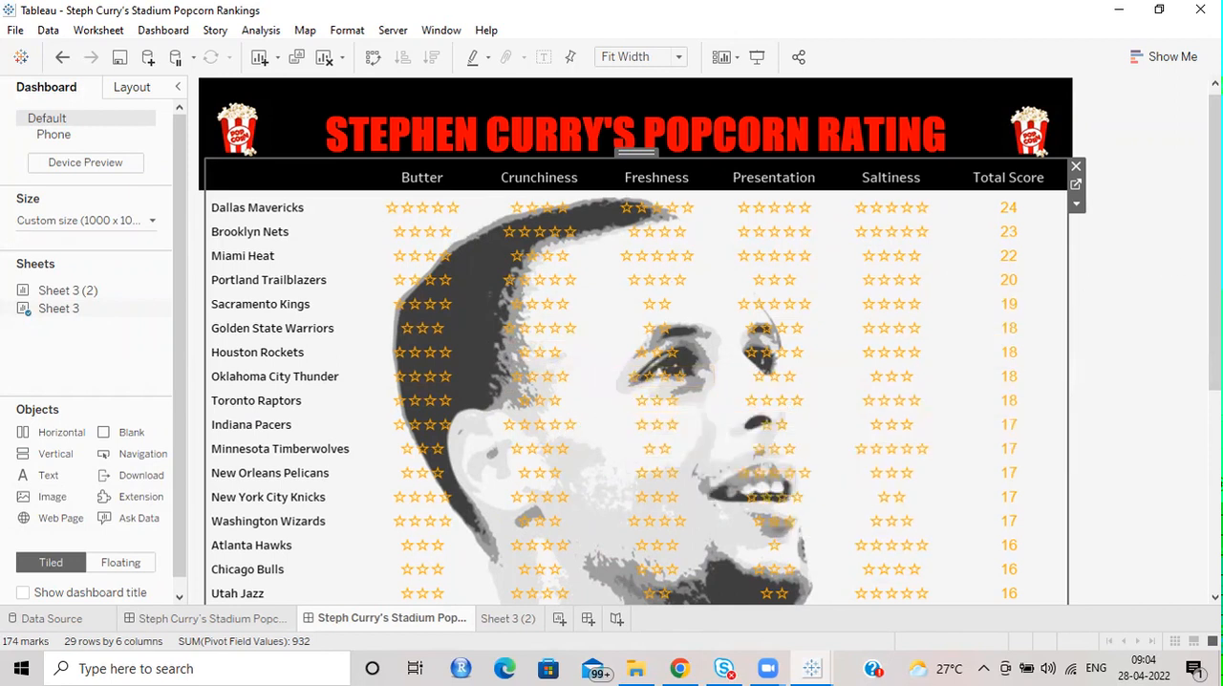
pyautogui.scroll(-5, 635, 339)
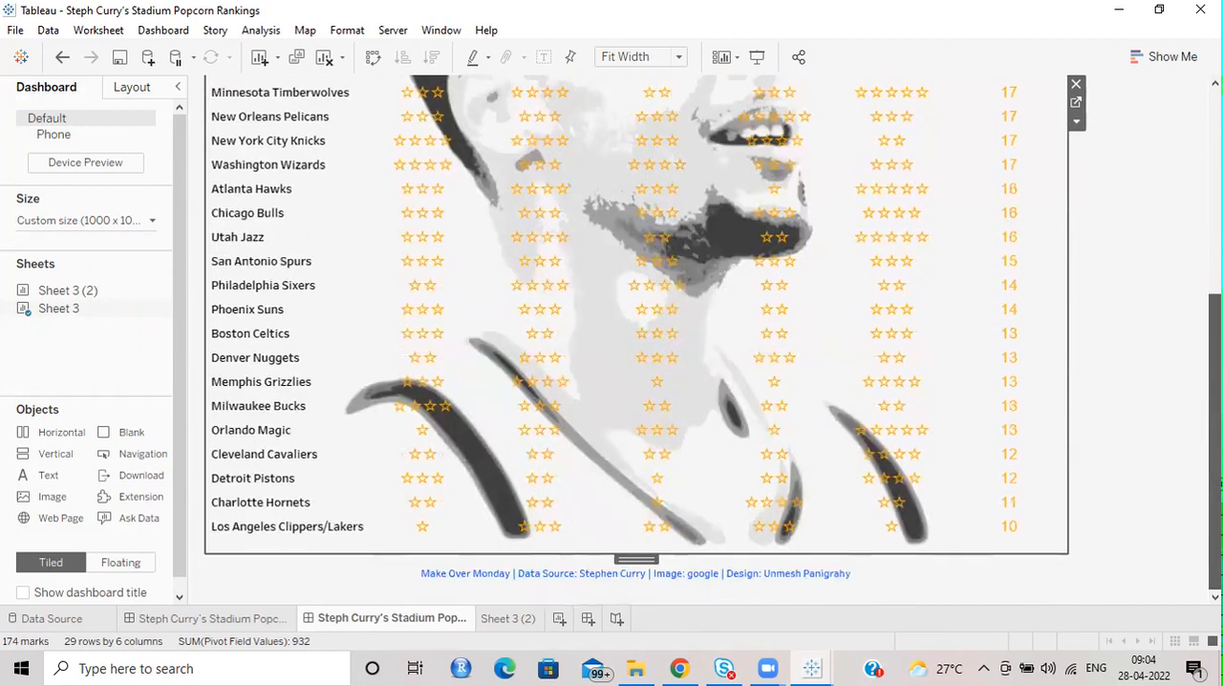
pyautogui.scroll(5, 1179, 208)
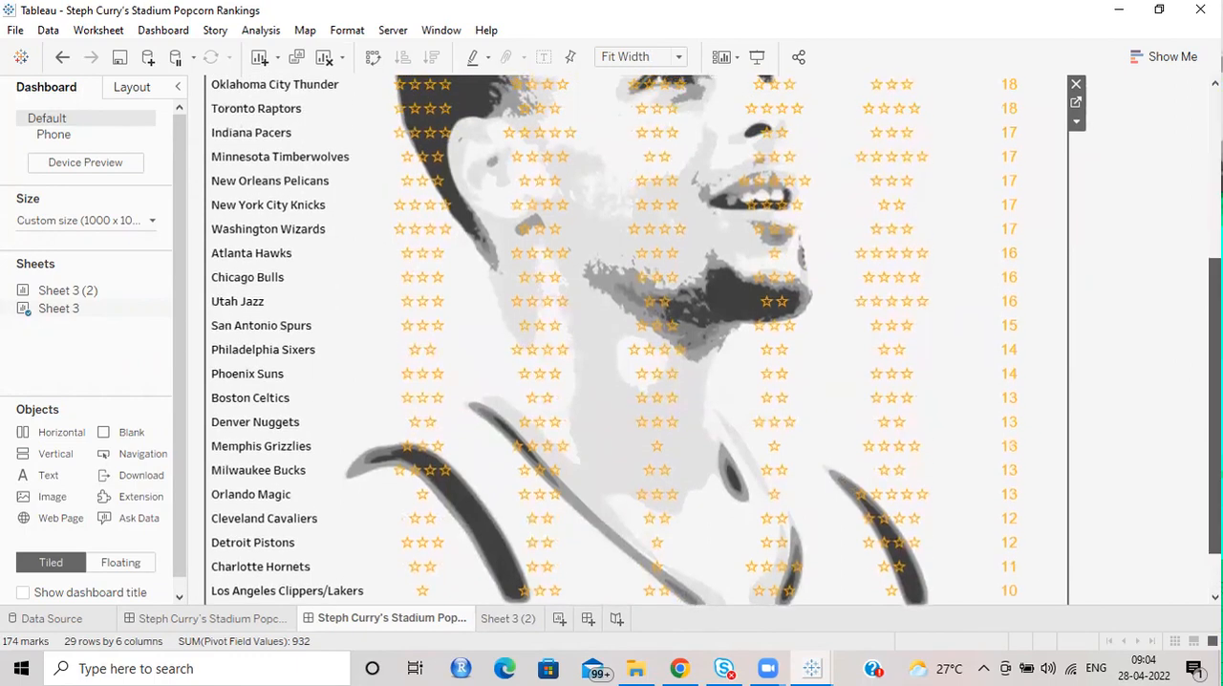
# Return to the single-team star-rating dashboard and review its full layout from the title to the credits.
pyautogui.click(273, 619)
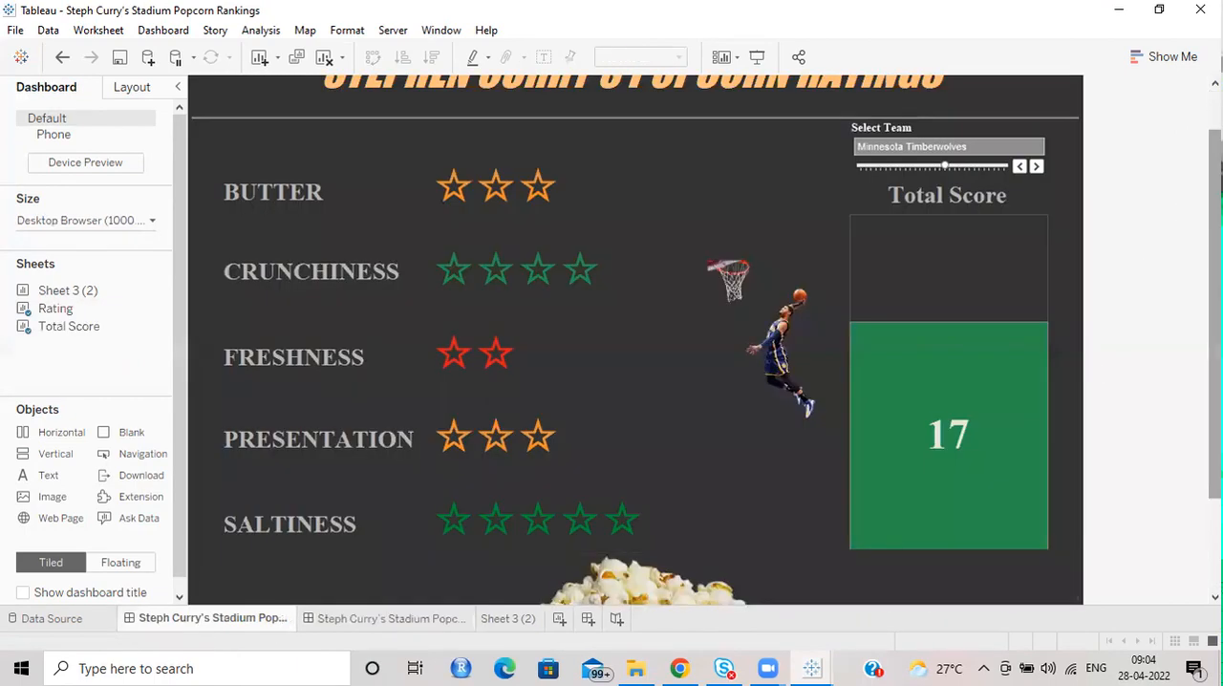
pyautogui.scroll(-2, 635, 340)
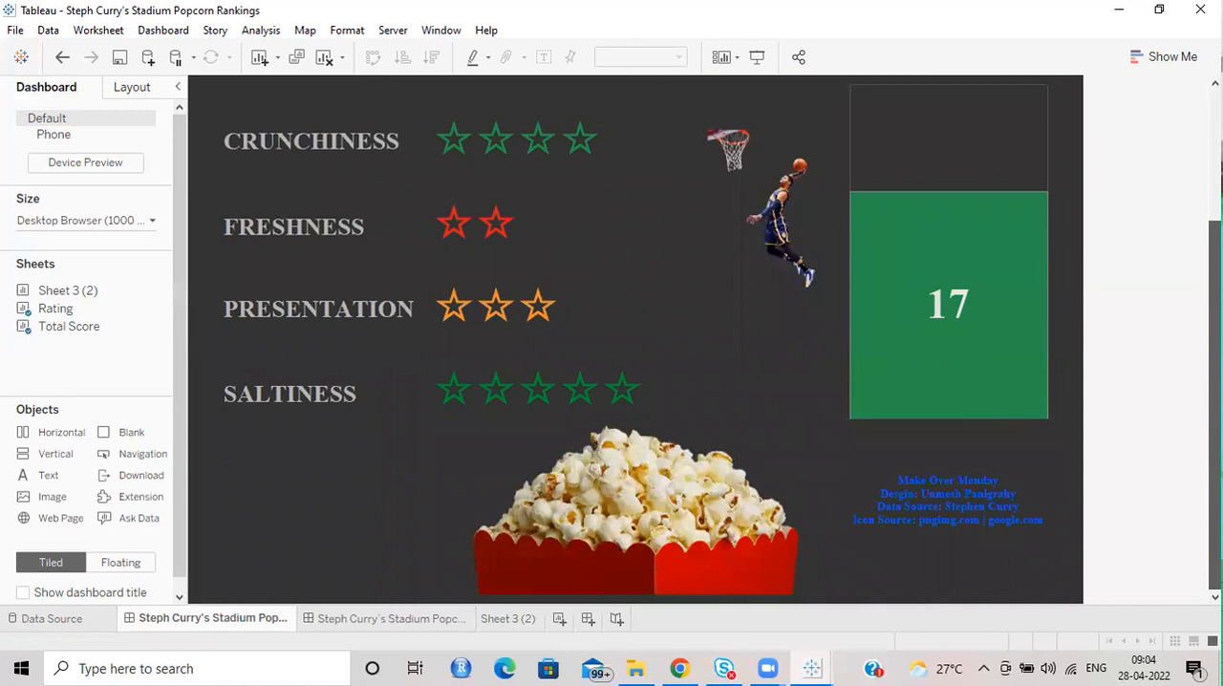
pyautogui.scroll(3, 1127, 321)
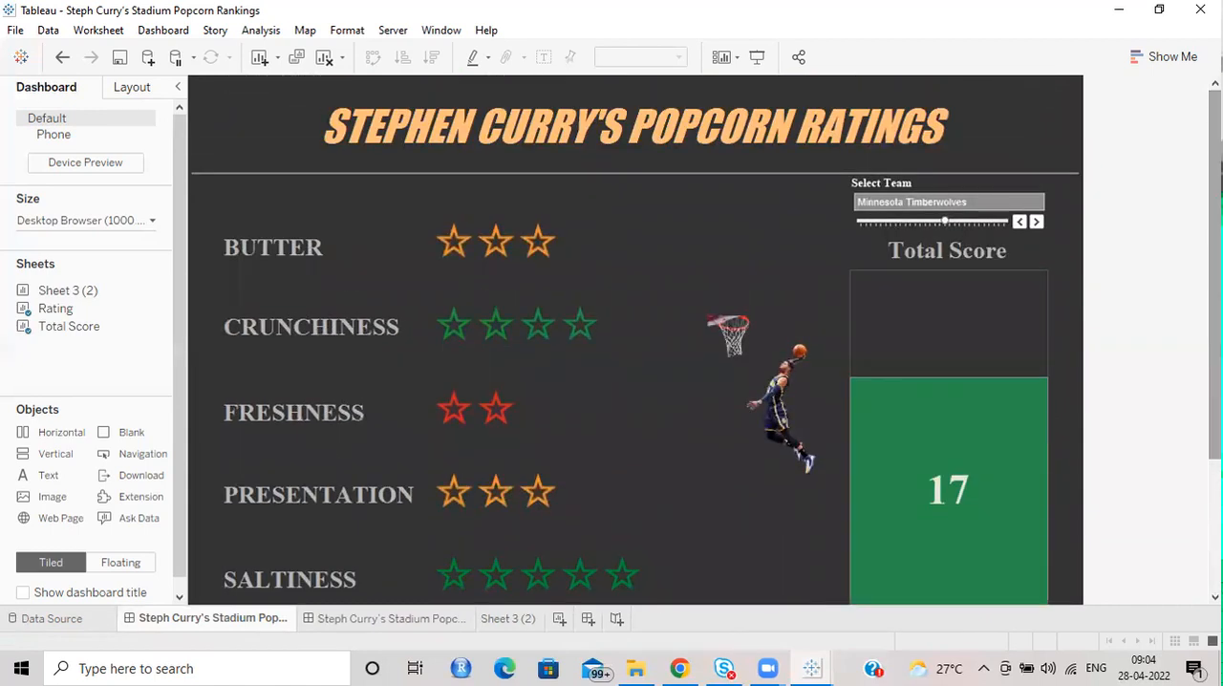
pyautogui.scroll(-1, 1128, 322)
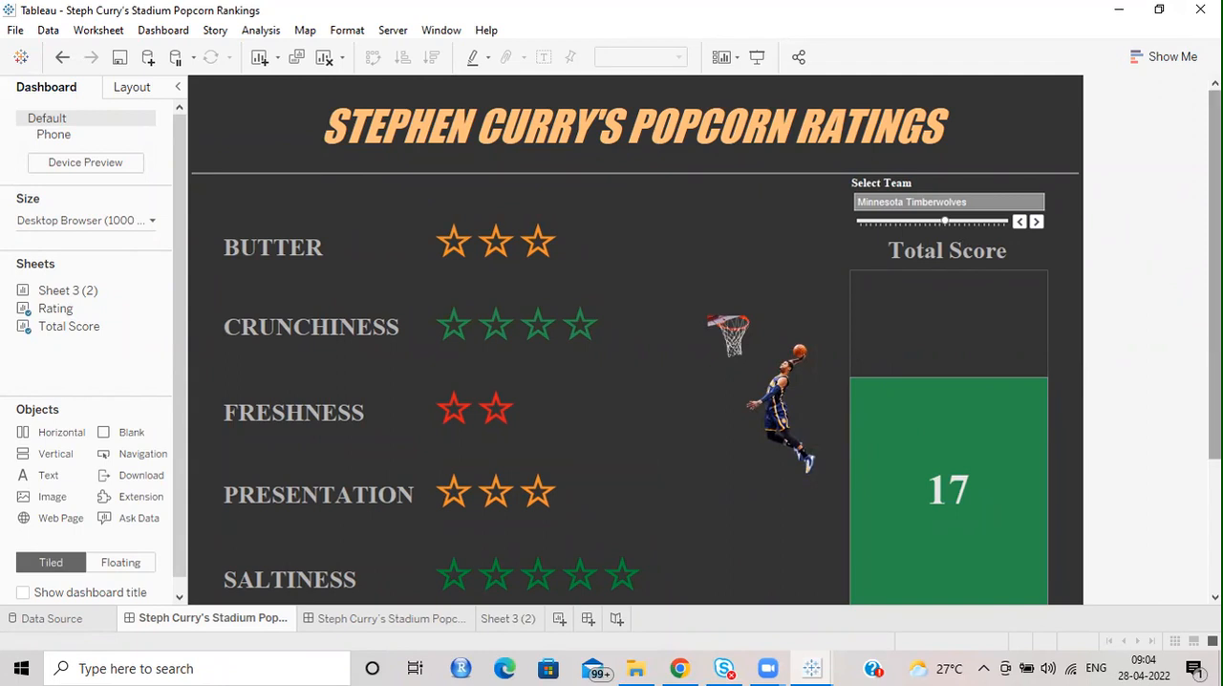
pyautogui.scroll(-3, 1215, 286)
pyautogui.scroll(3, 1214, 287)
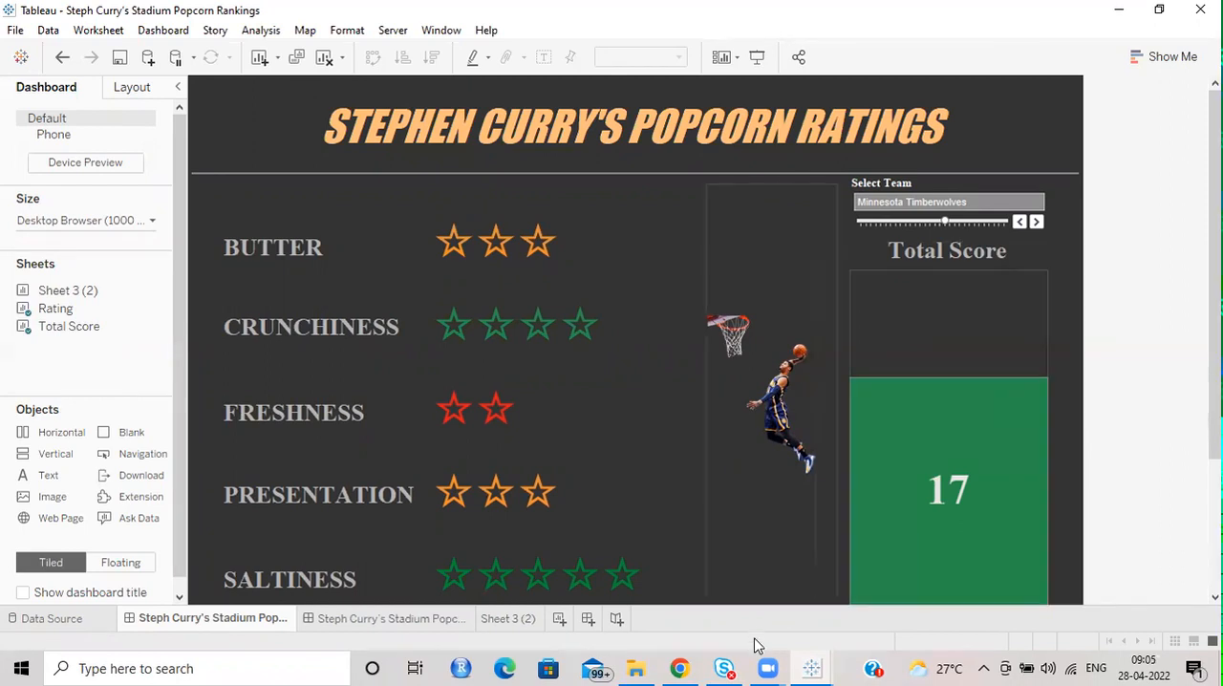
# Switch to File Explorer, open Steph Curry Stadium Popcorn Rankings.xlsx in Excel, and close Excel again.
pyautogui.click(633, 668)
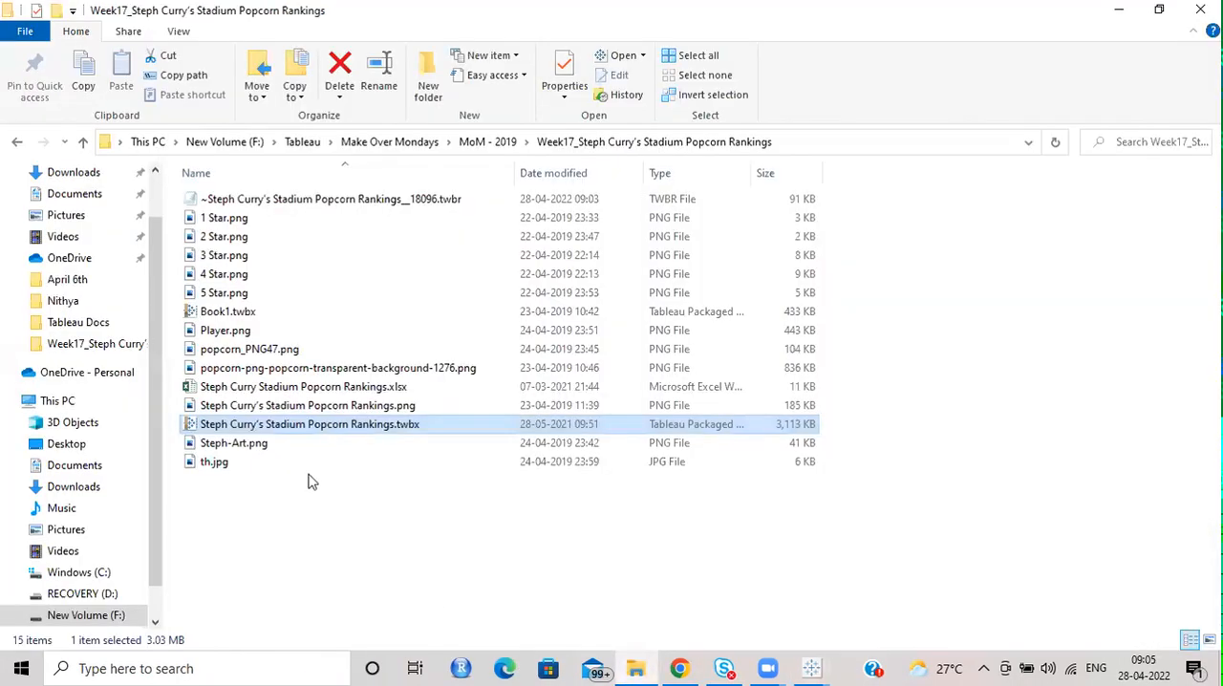
pyautogui.click(278, 386)
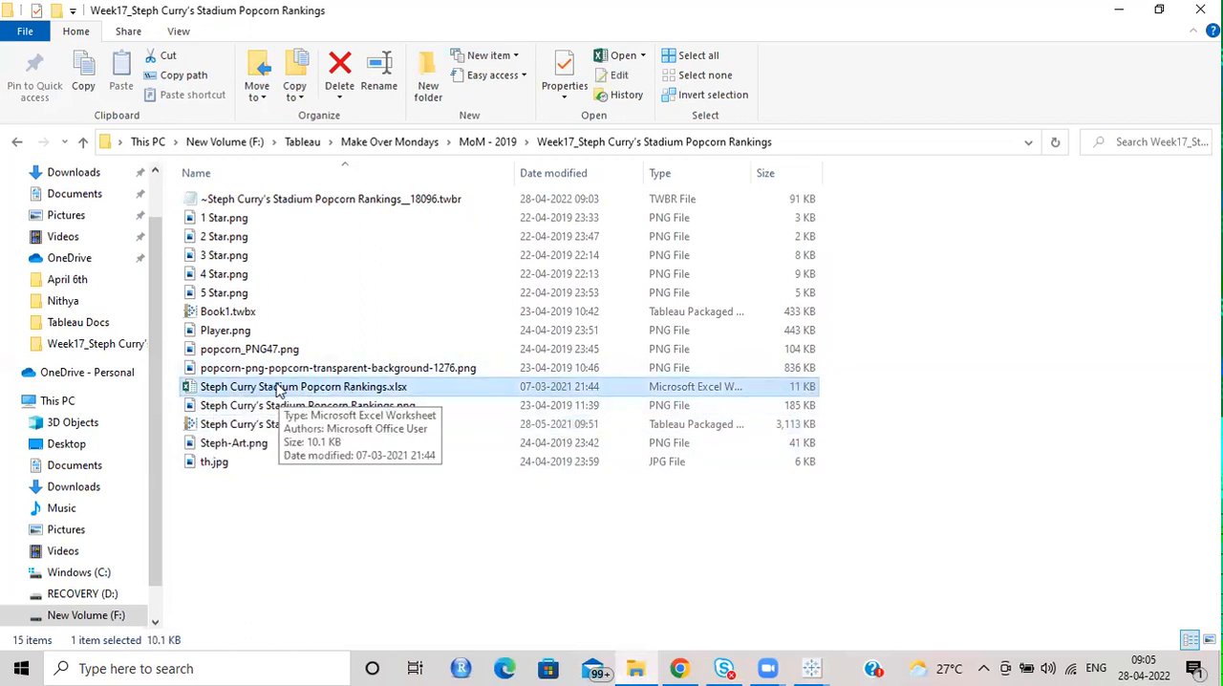
pyautogui.doubleClick(390, 388)
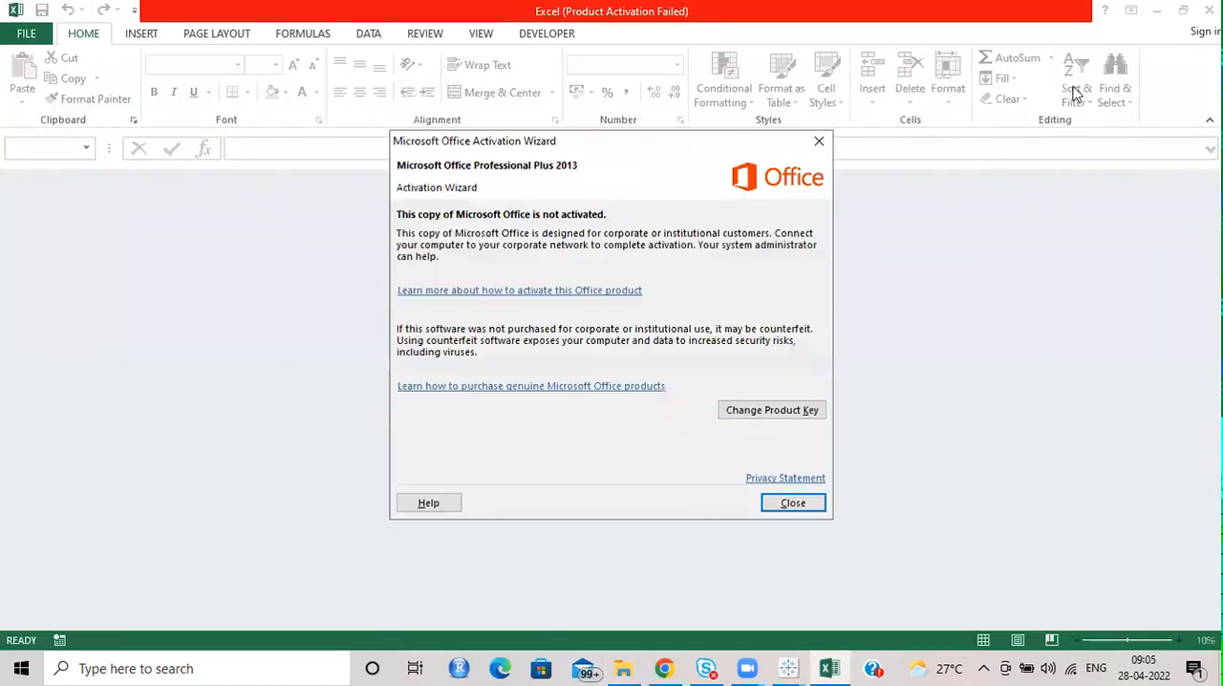
pyautogui.click(819, 143)
pyautogui.click(1209, 10)
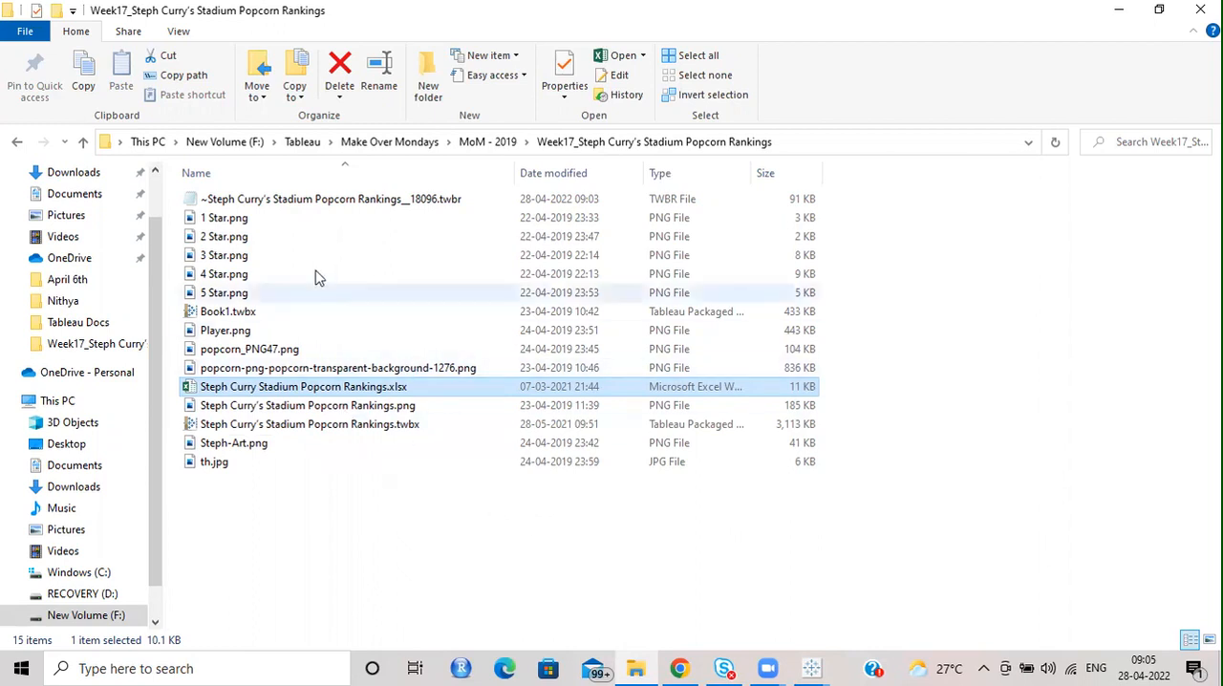
pyautogui.click(373, 540)
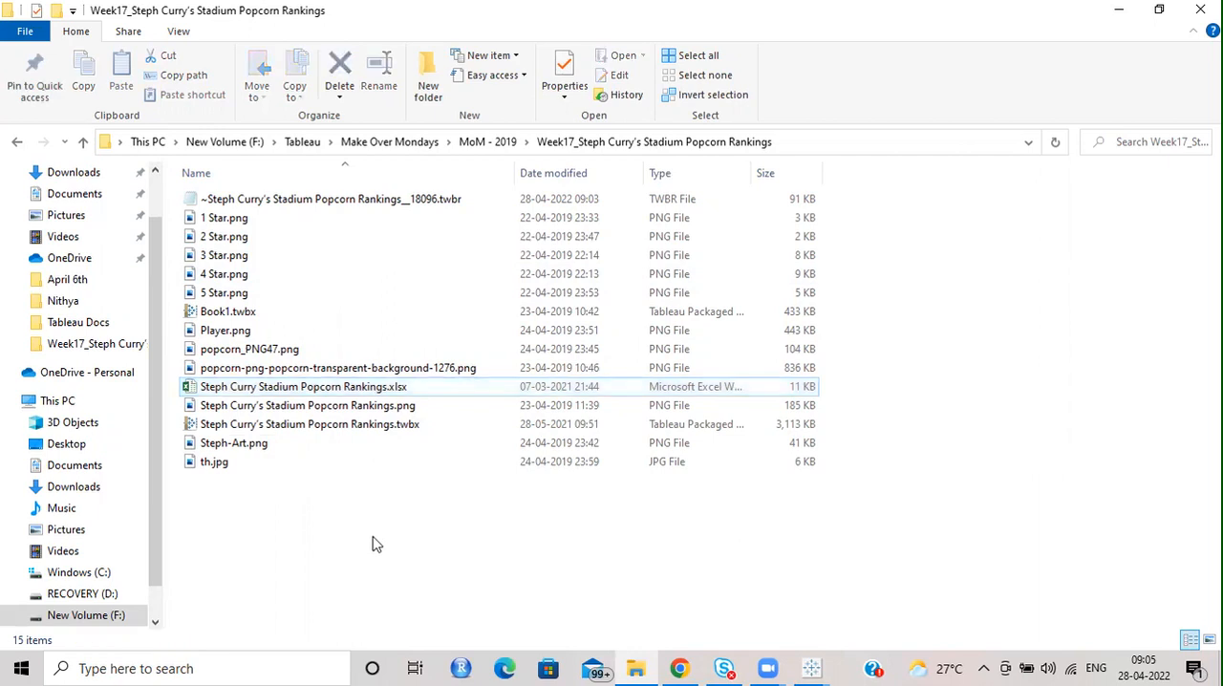